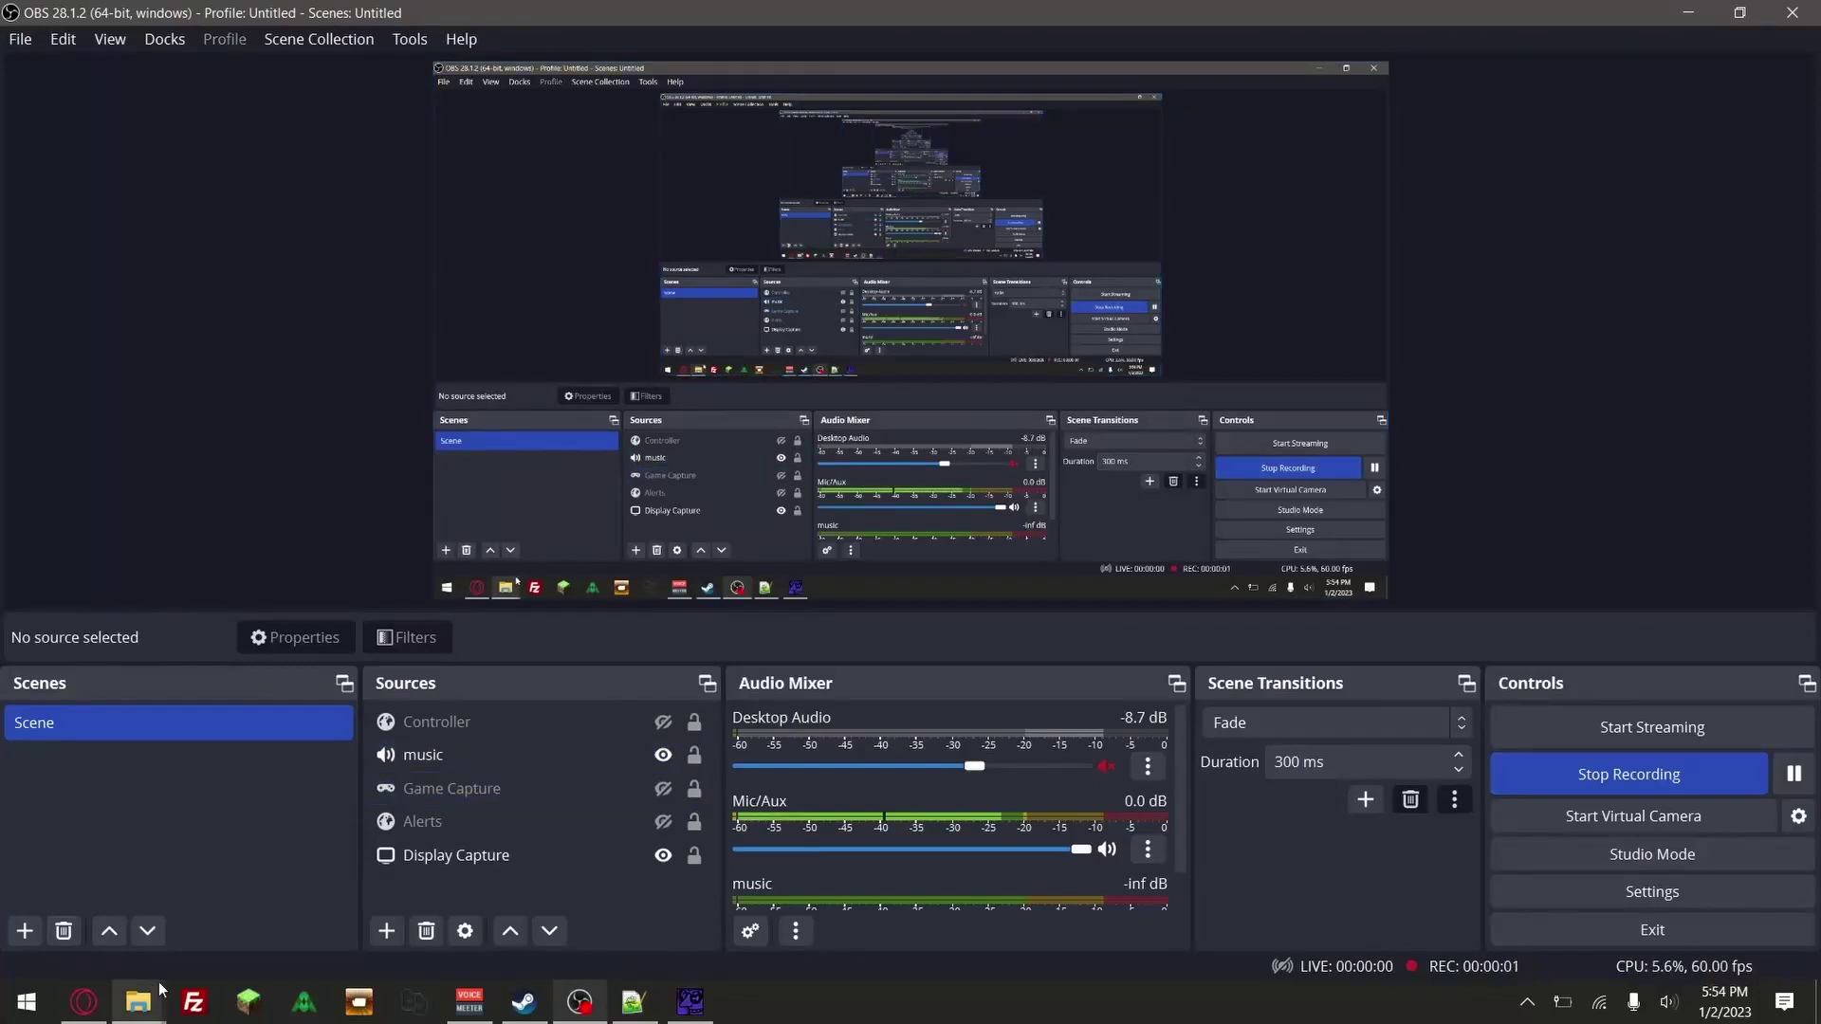
Switch to the TutorialThingy Explorer window showing Scripts, addonimage.jpg and addoninfo.txt
mouse_move(138, 1002)
left_click(180, 903)
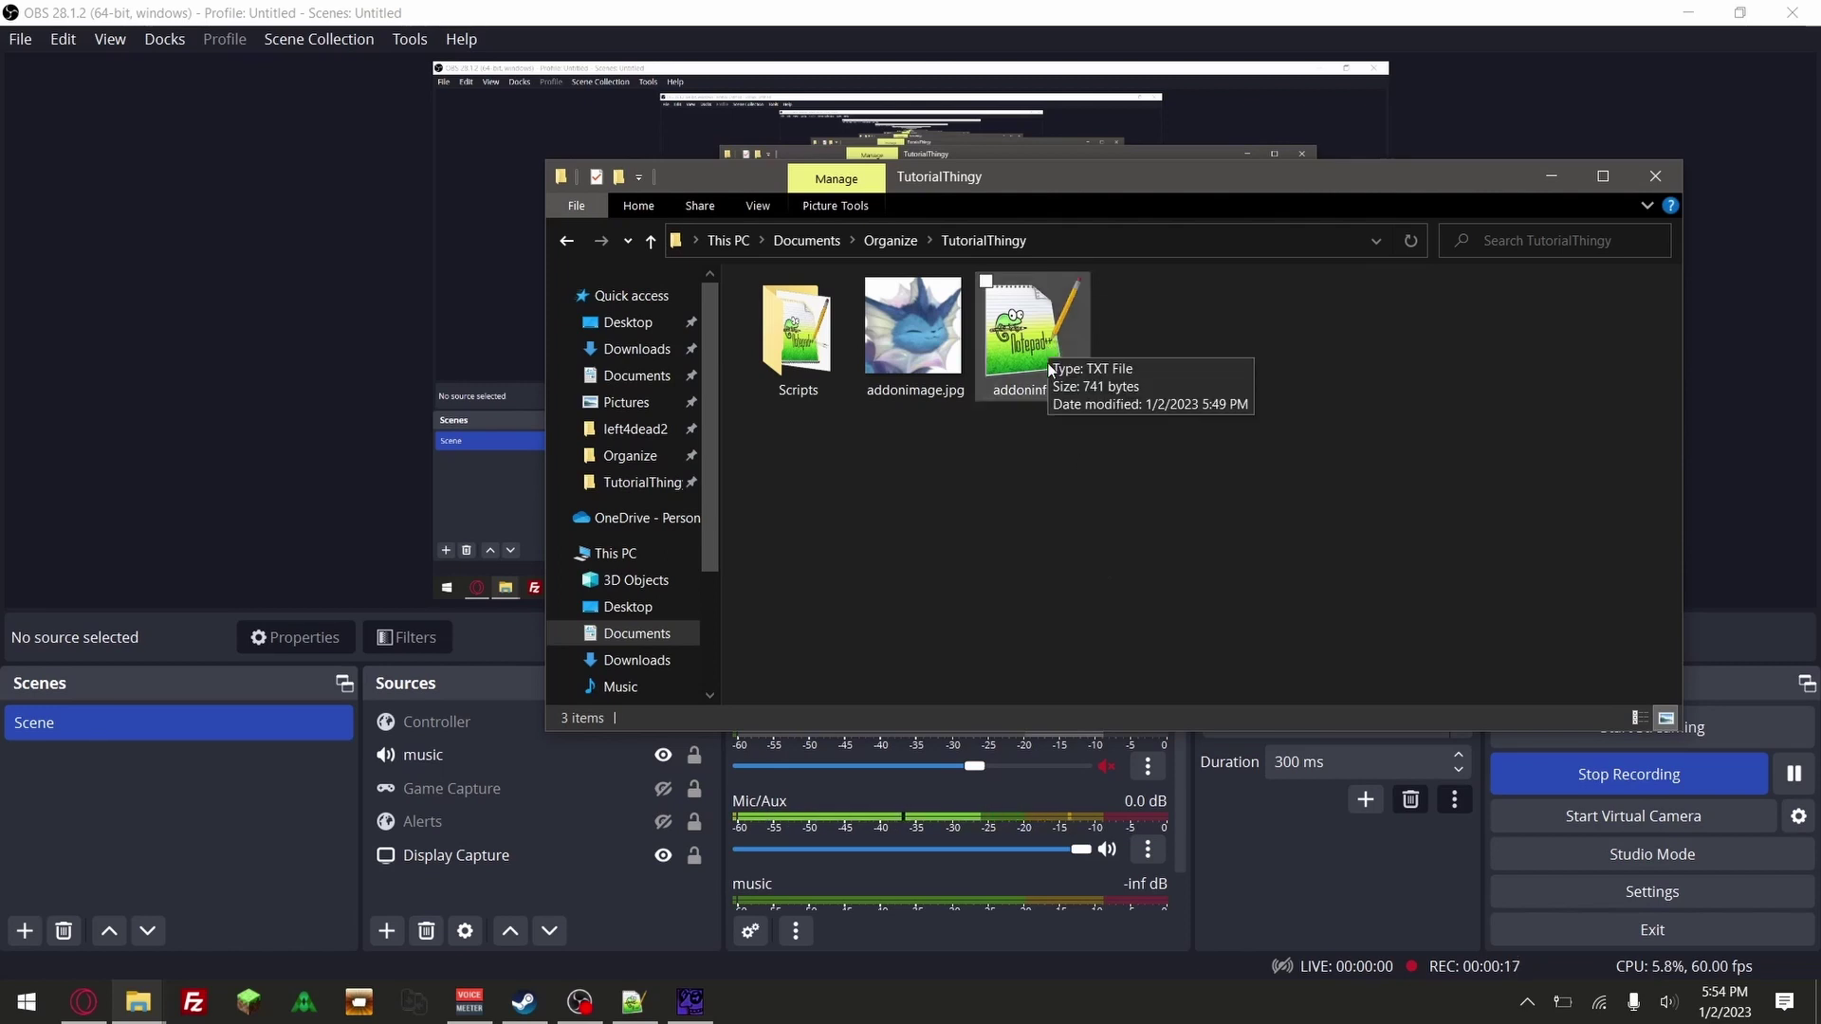
double_click(1029, 336)
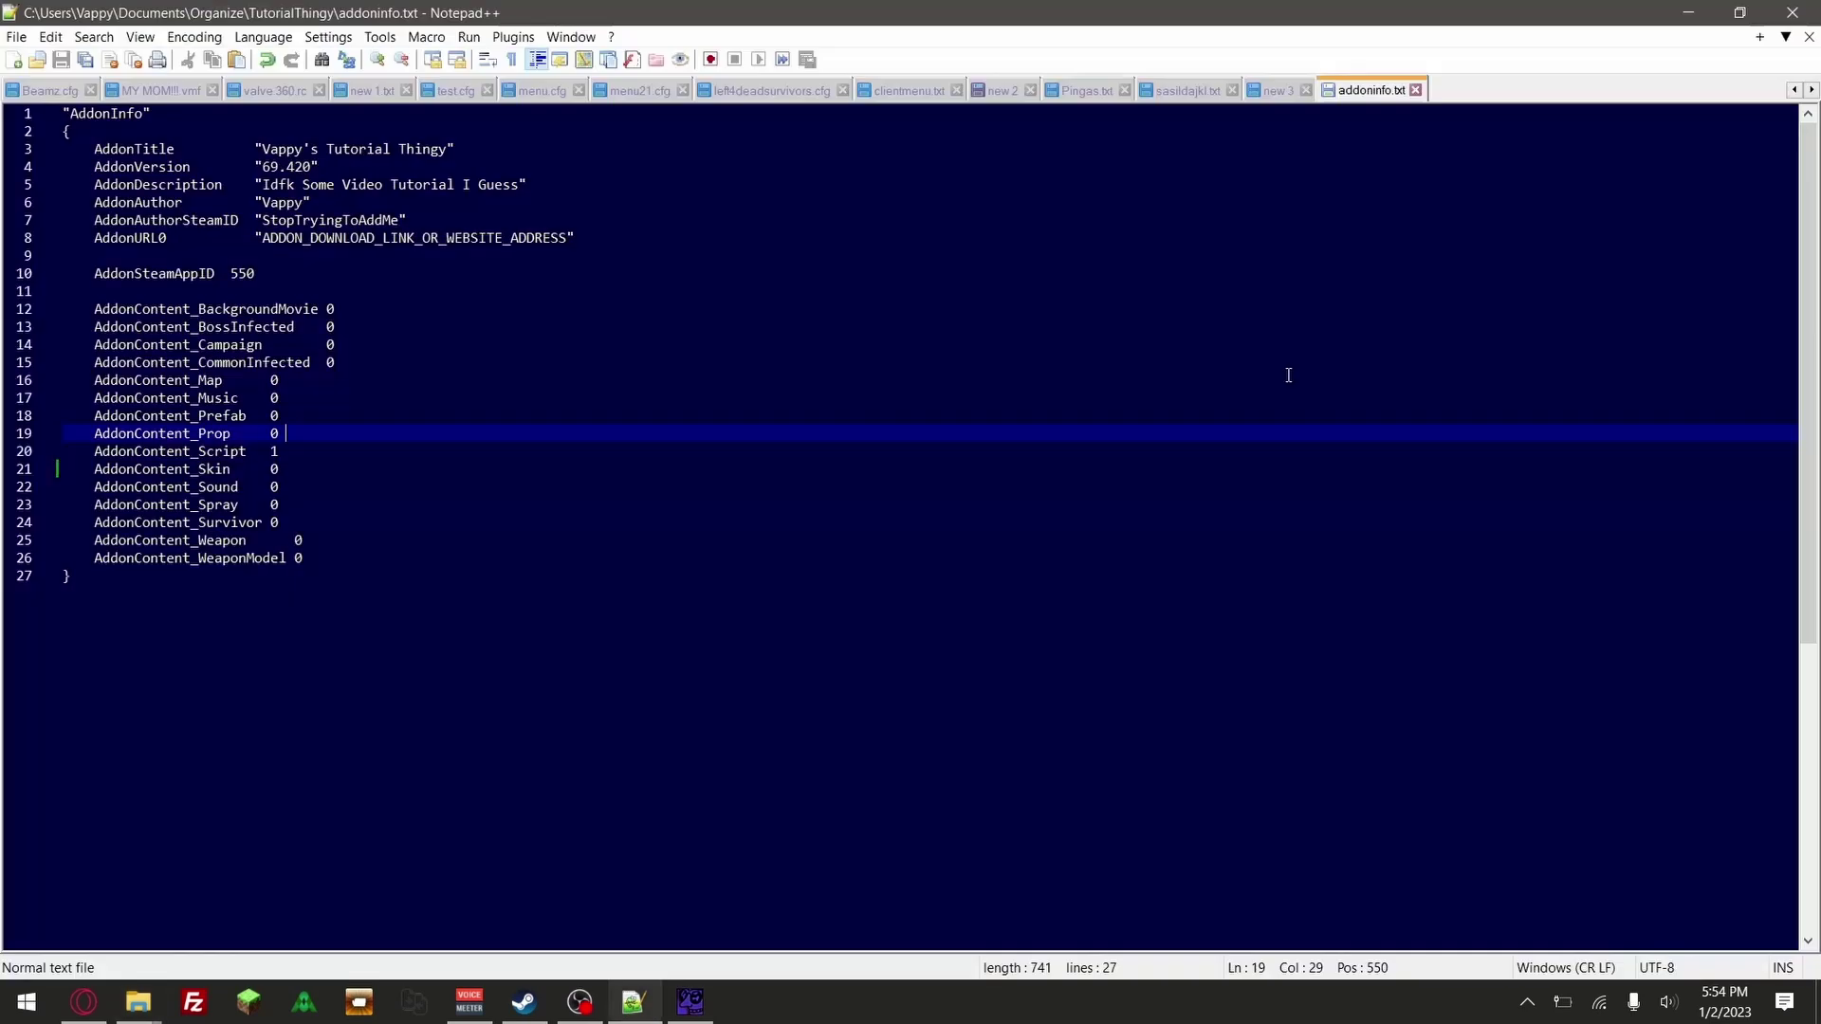
left_click(443, 224)
left_click_drag(62, 113, 613, 228)
left_click(674, 341)
left_click_drag(95, 310, 390, 553)
left_click(390, 558)
left_click(102, 573)
left_click(87, 129)
left_click(116, 577)
left_click(1689, 12)
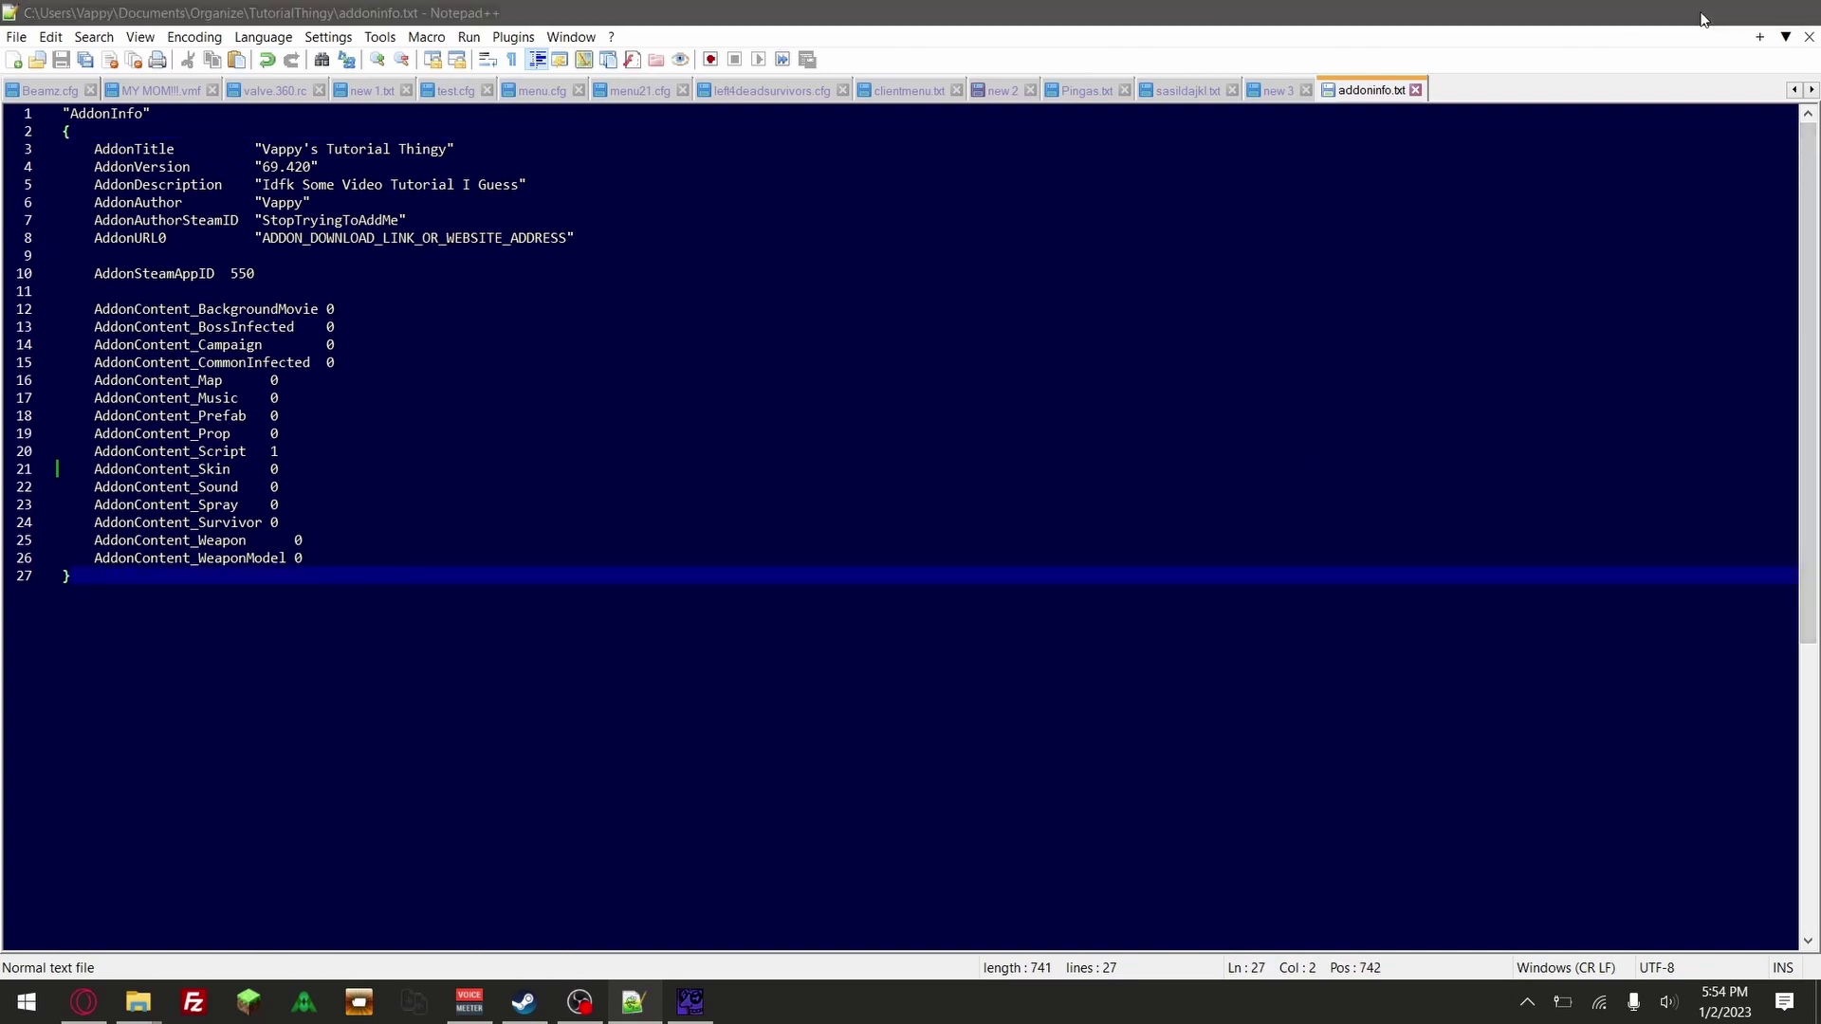
left_click(944, 381)
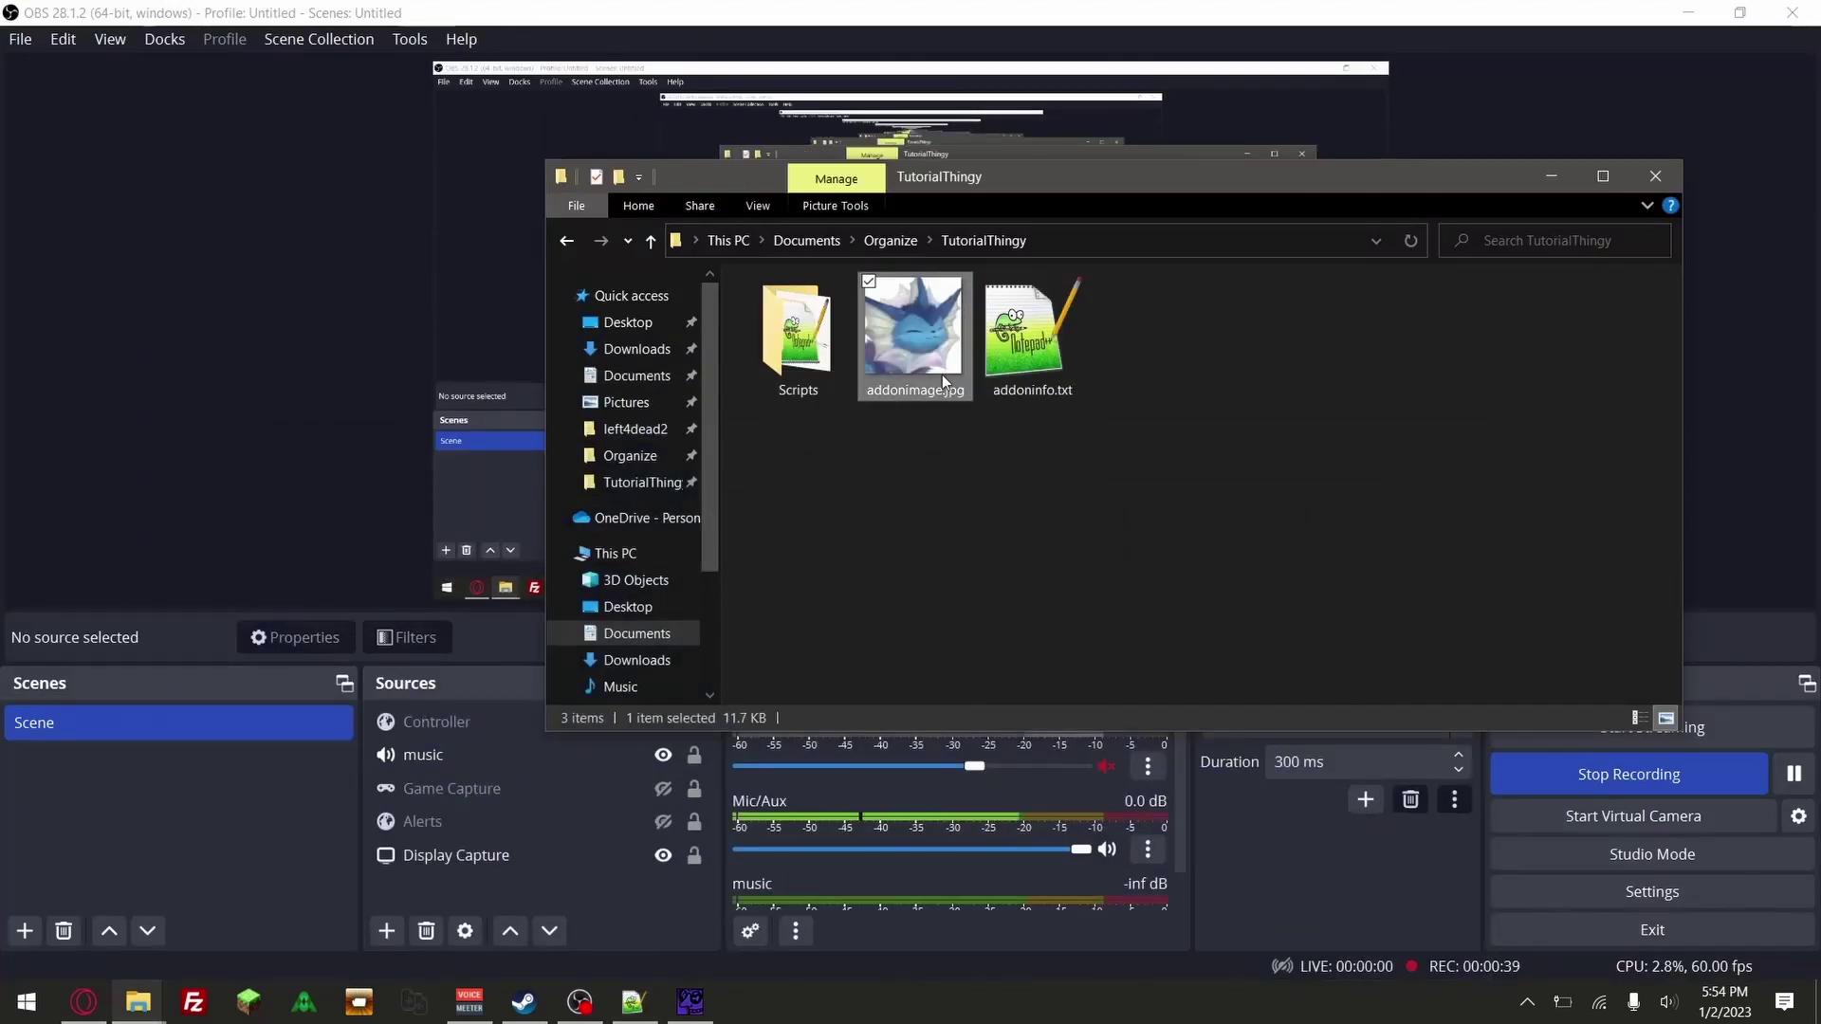
right_click(942, 374)
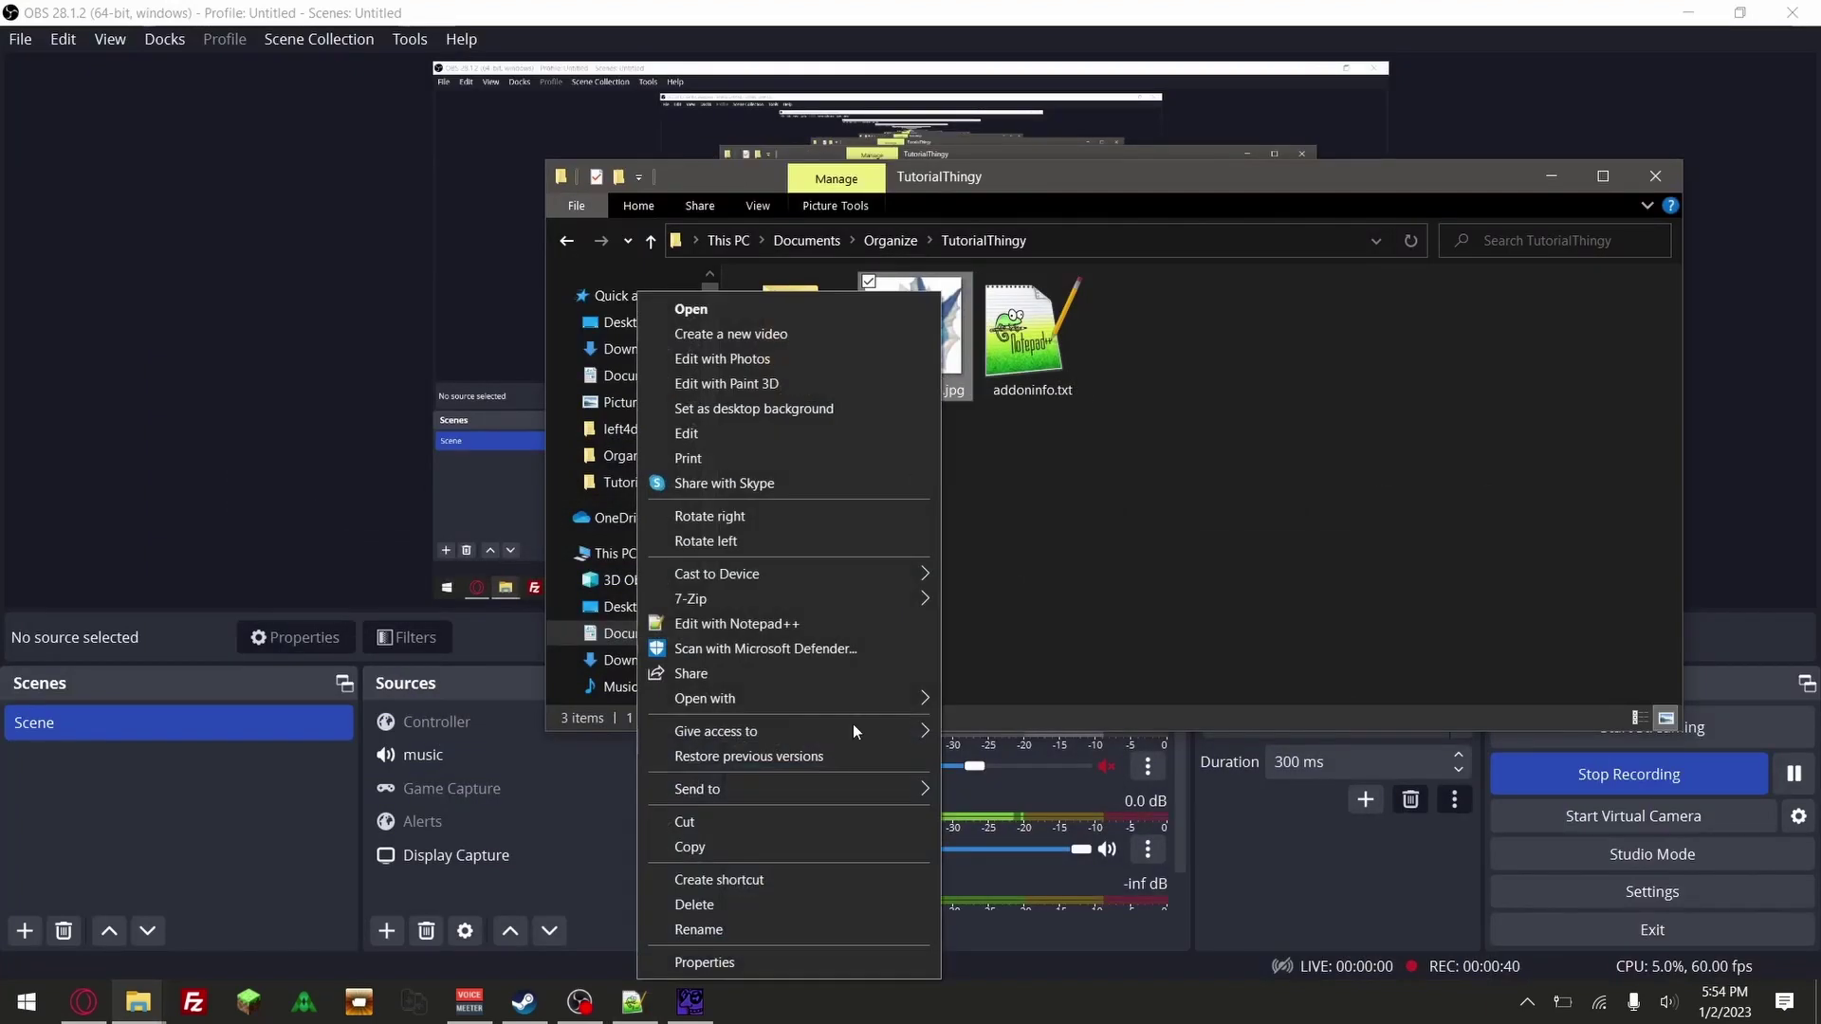
left_click(774, 971)
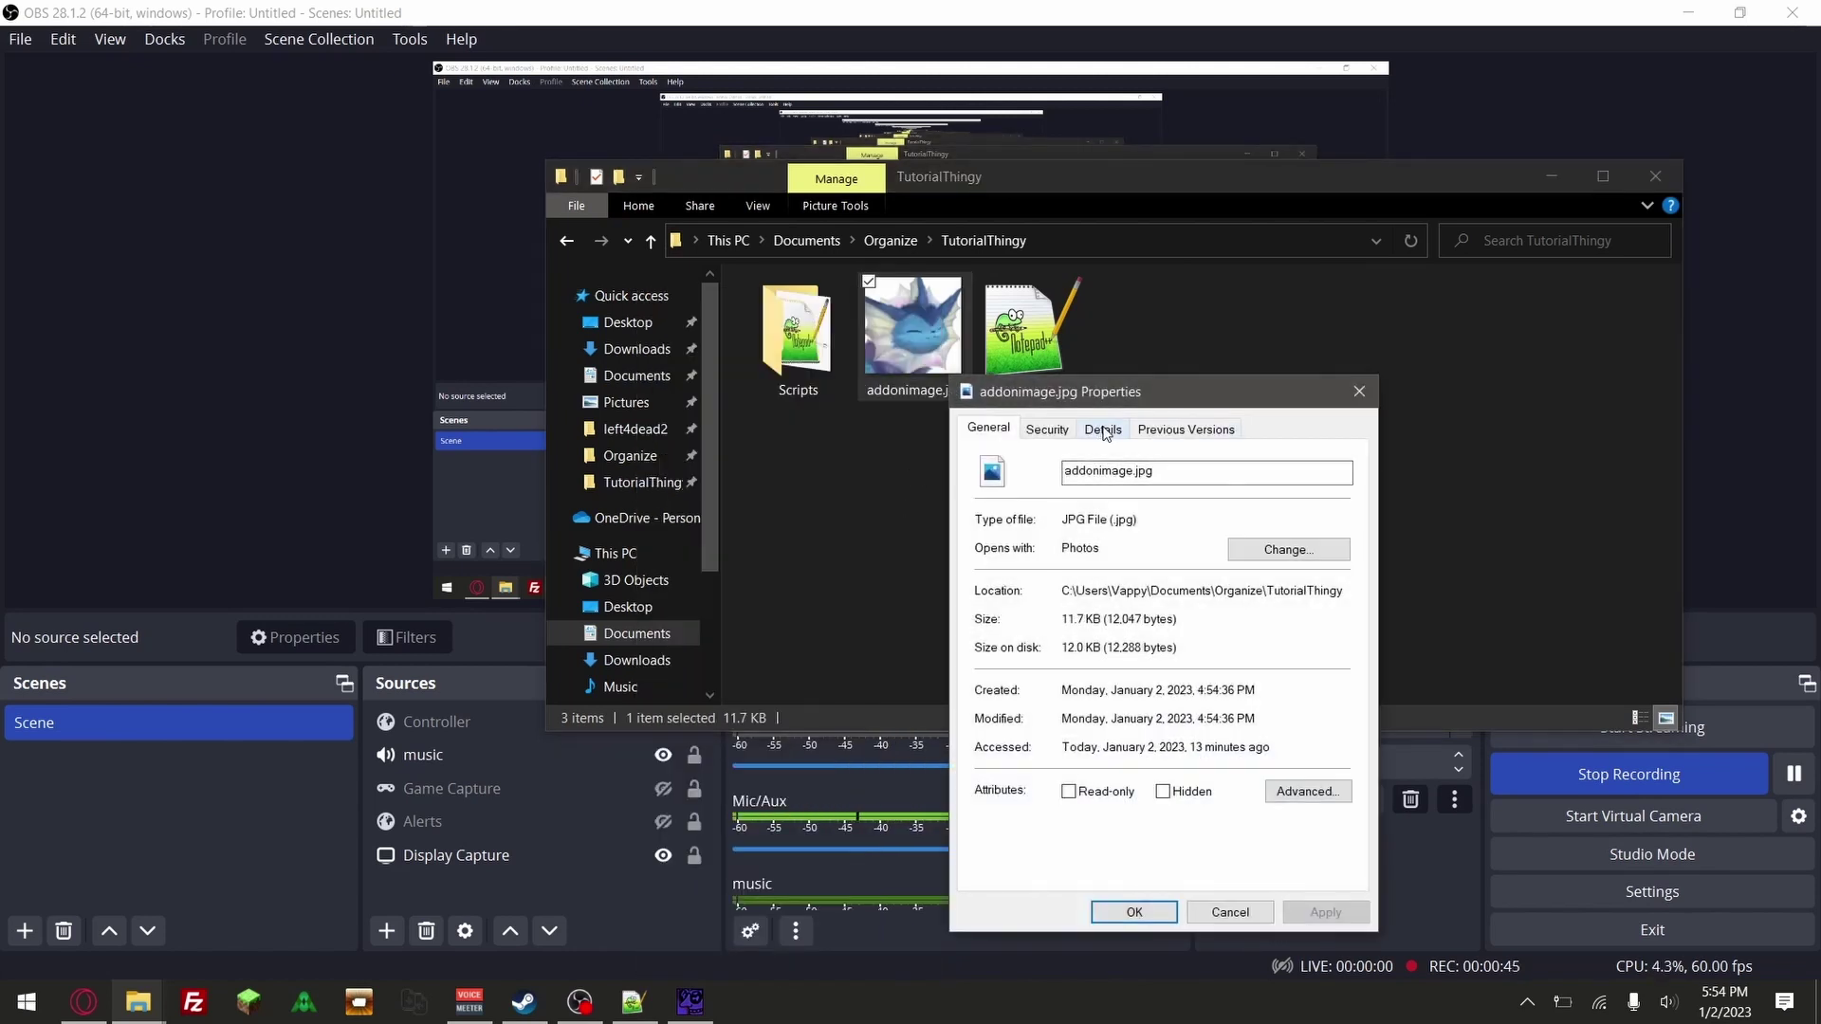
left_click(1103, 430)
scroll(1162, 686, "down", 2)
left_click(1145, 680)
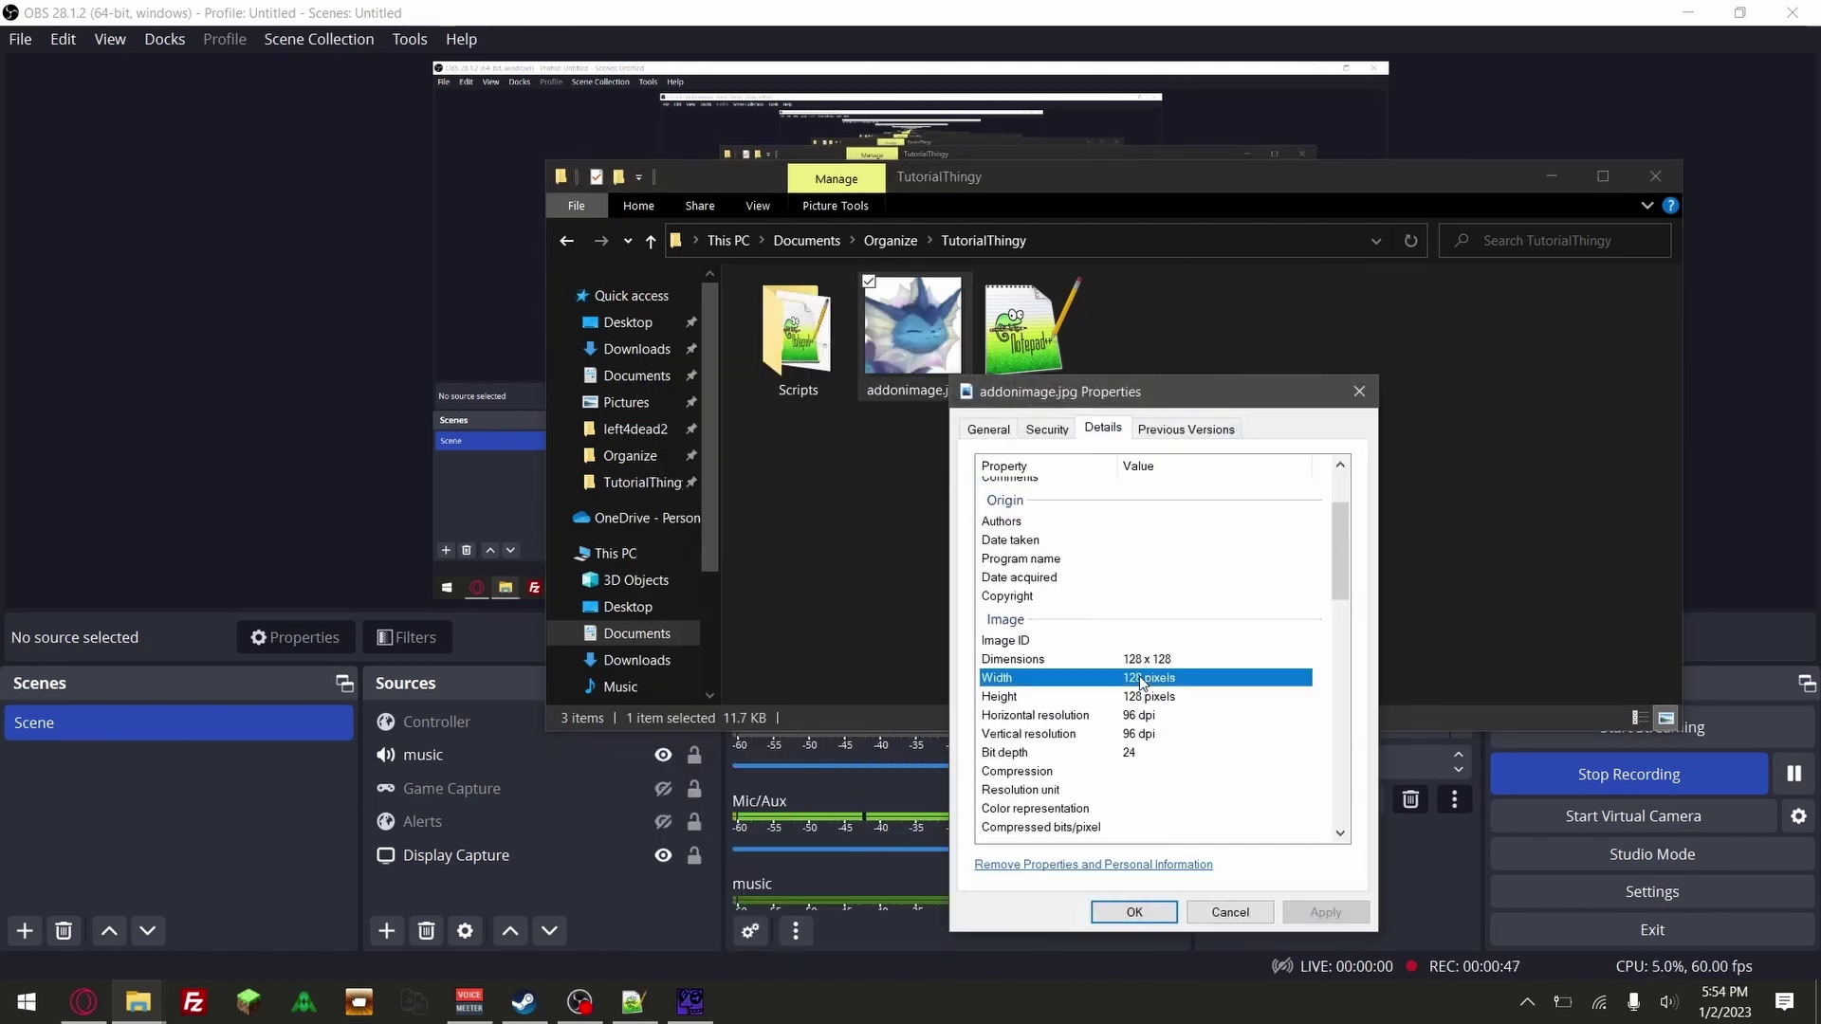
left_click(1150, 696)
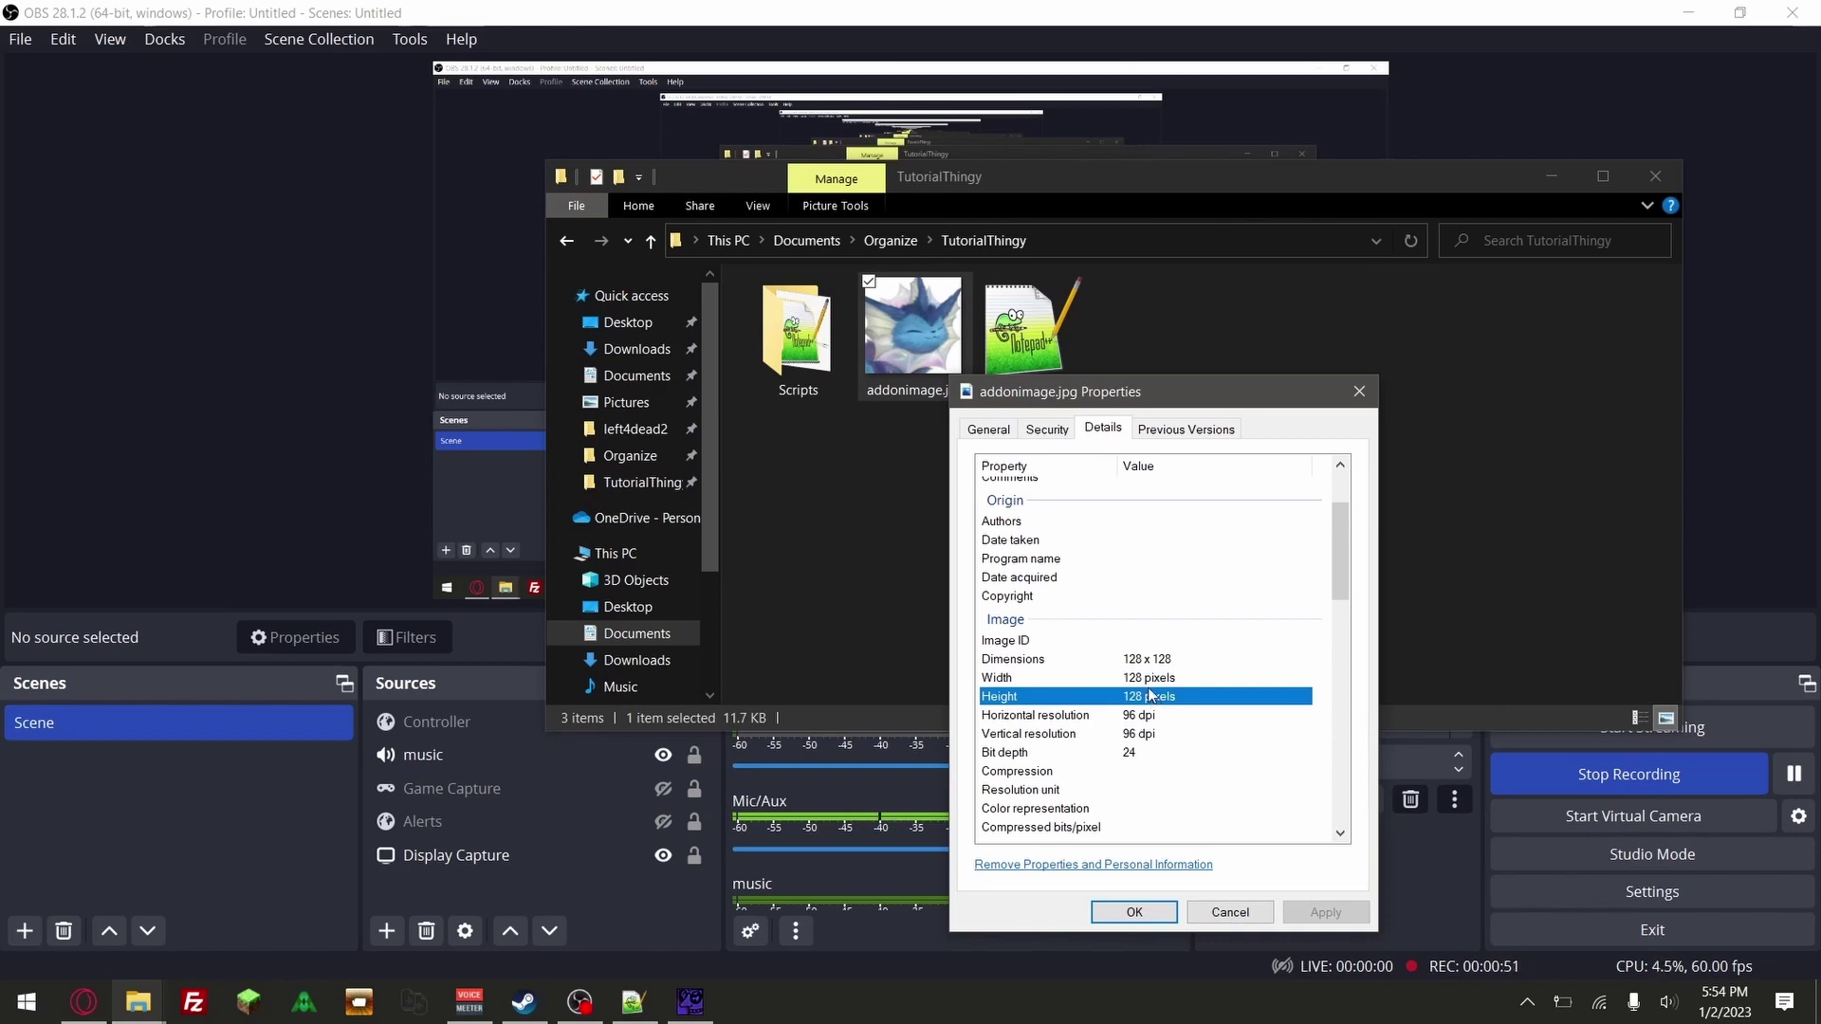
key("Up")
key("Down")
key("Up")
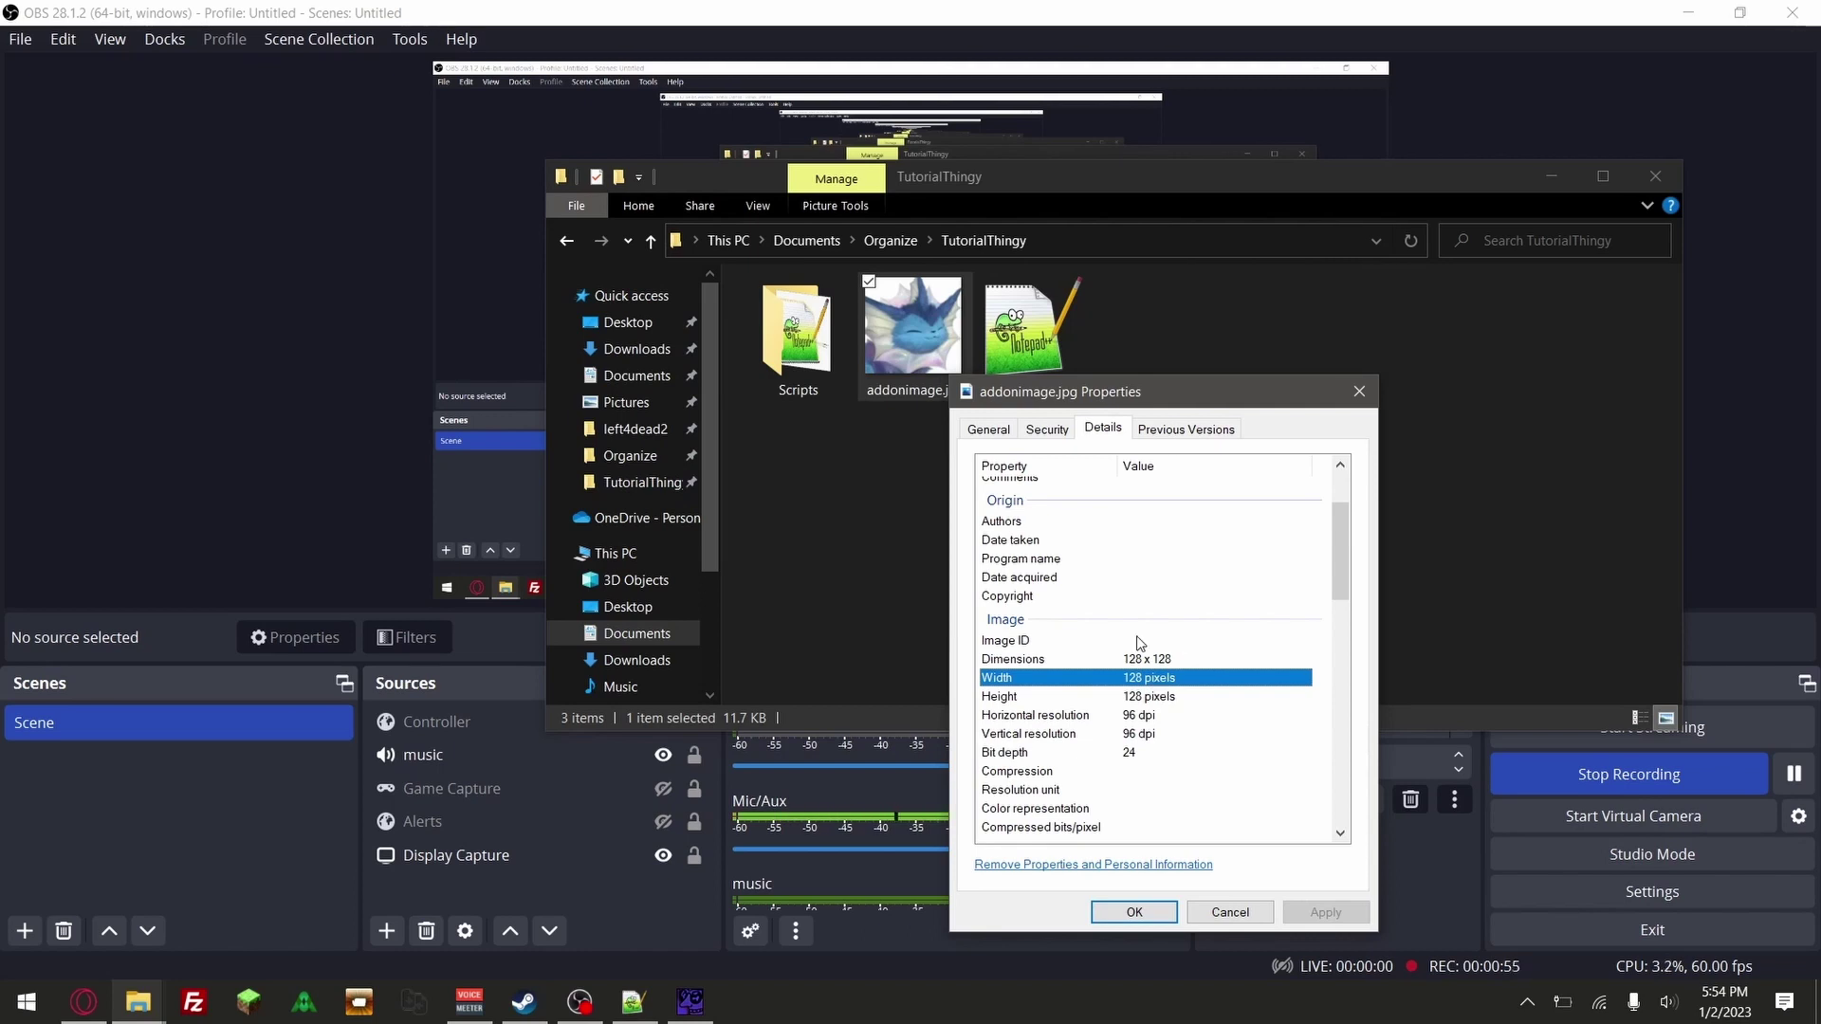
left_click(1143, 706)
left_click(1150, 677)
left_click(1154, 702)
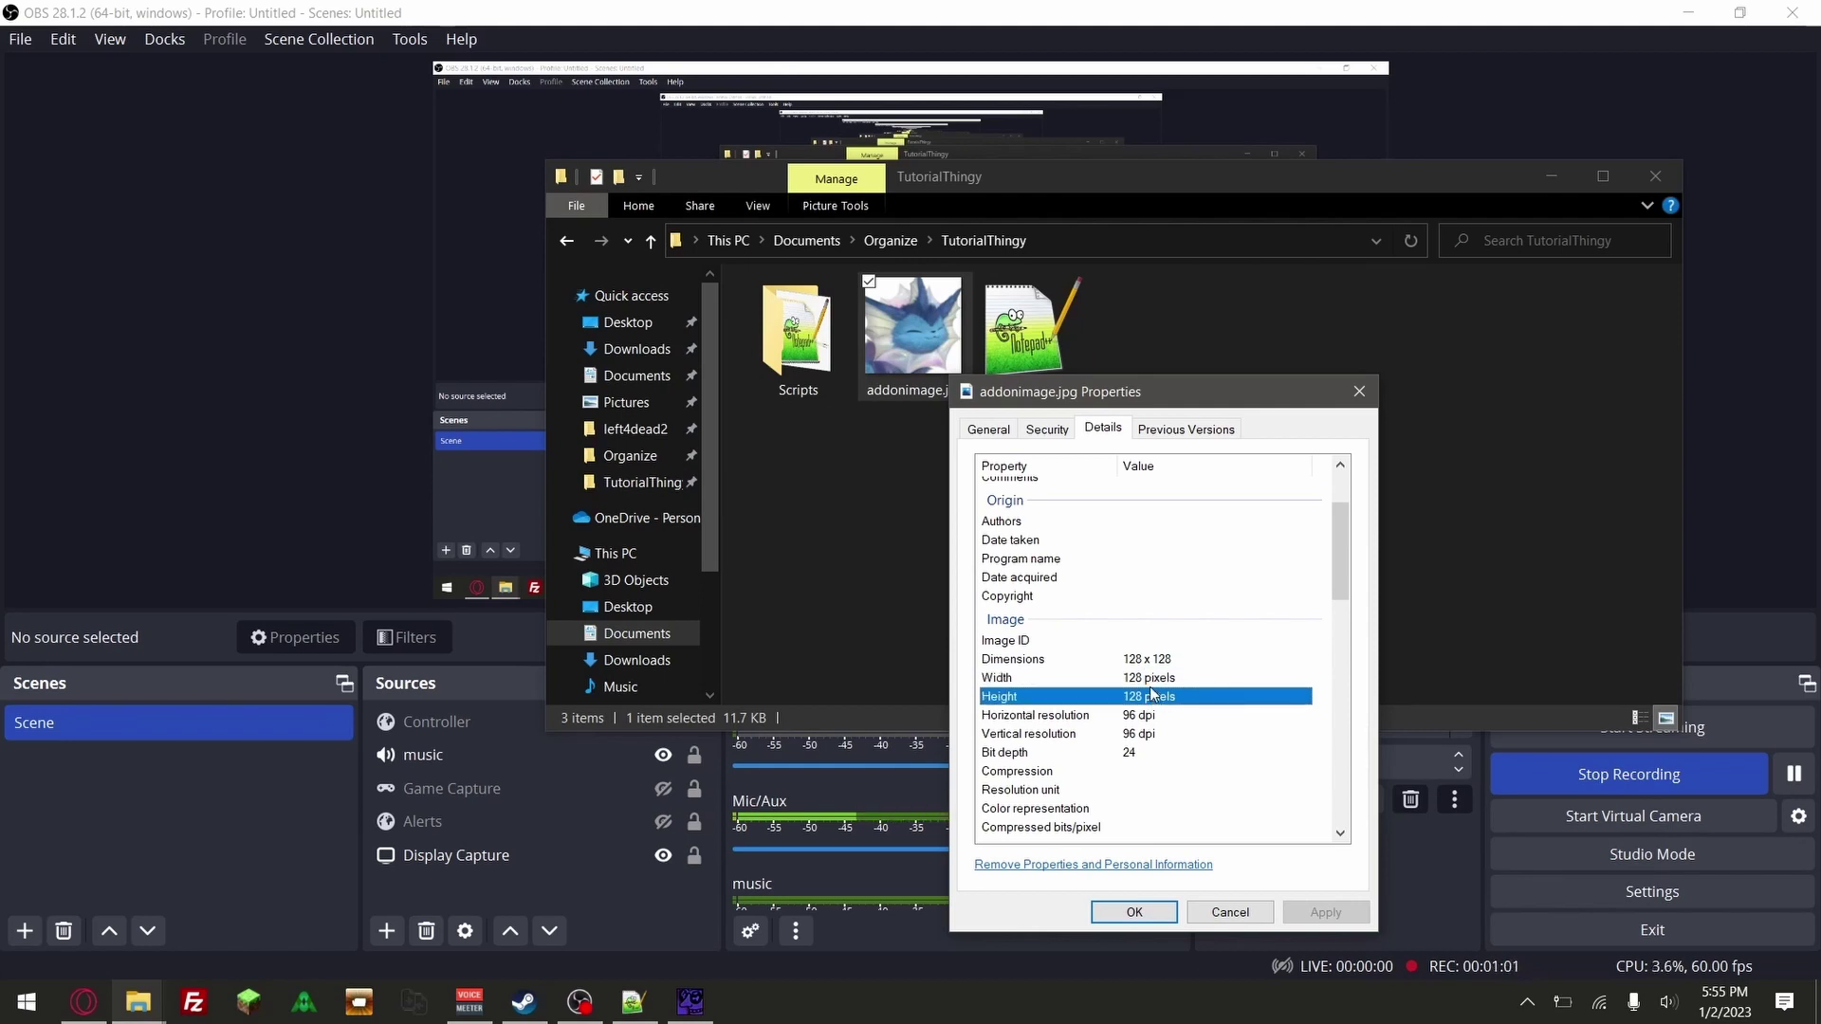
left_click(1151, 685)
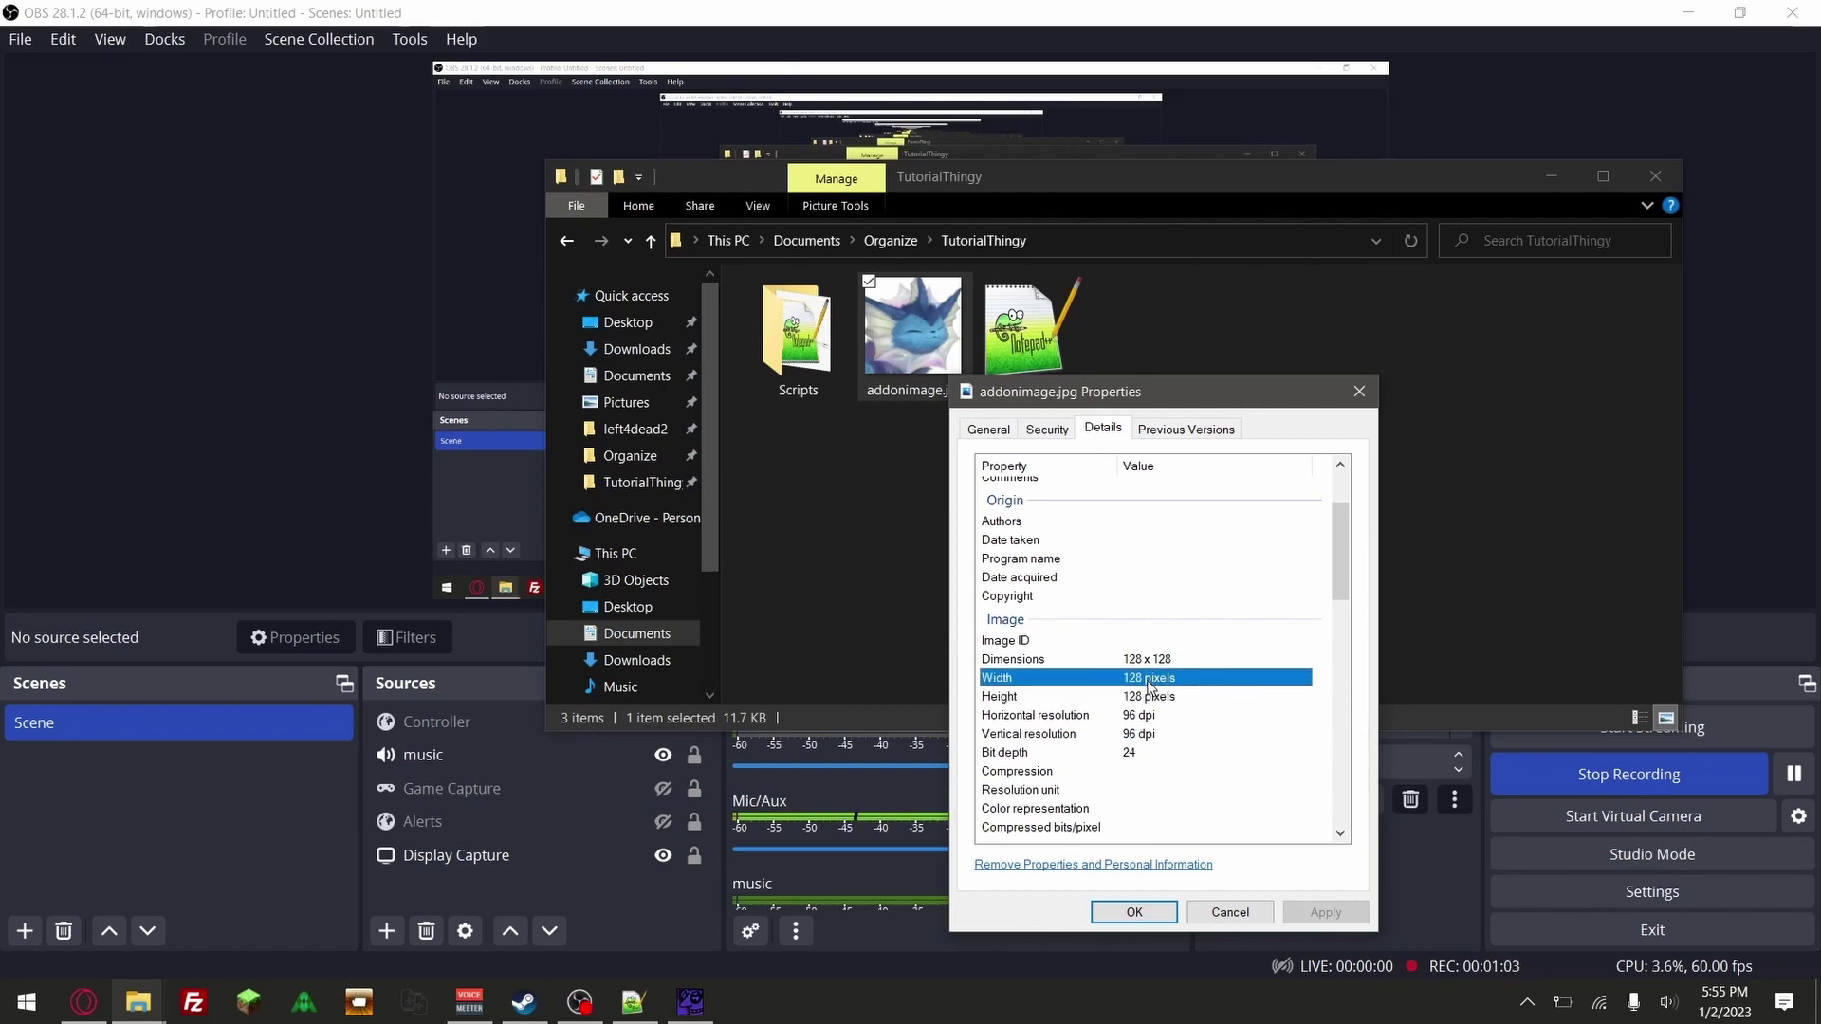
key("Down")
key("Up")
key("Down")
key("Up")
key("Down")
key("Up")
key("Down")
key("Up")
key("Down")
key("Up")
key("Down")
key("Up")
key("Down")
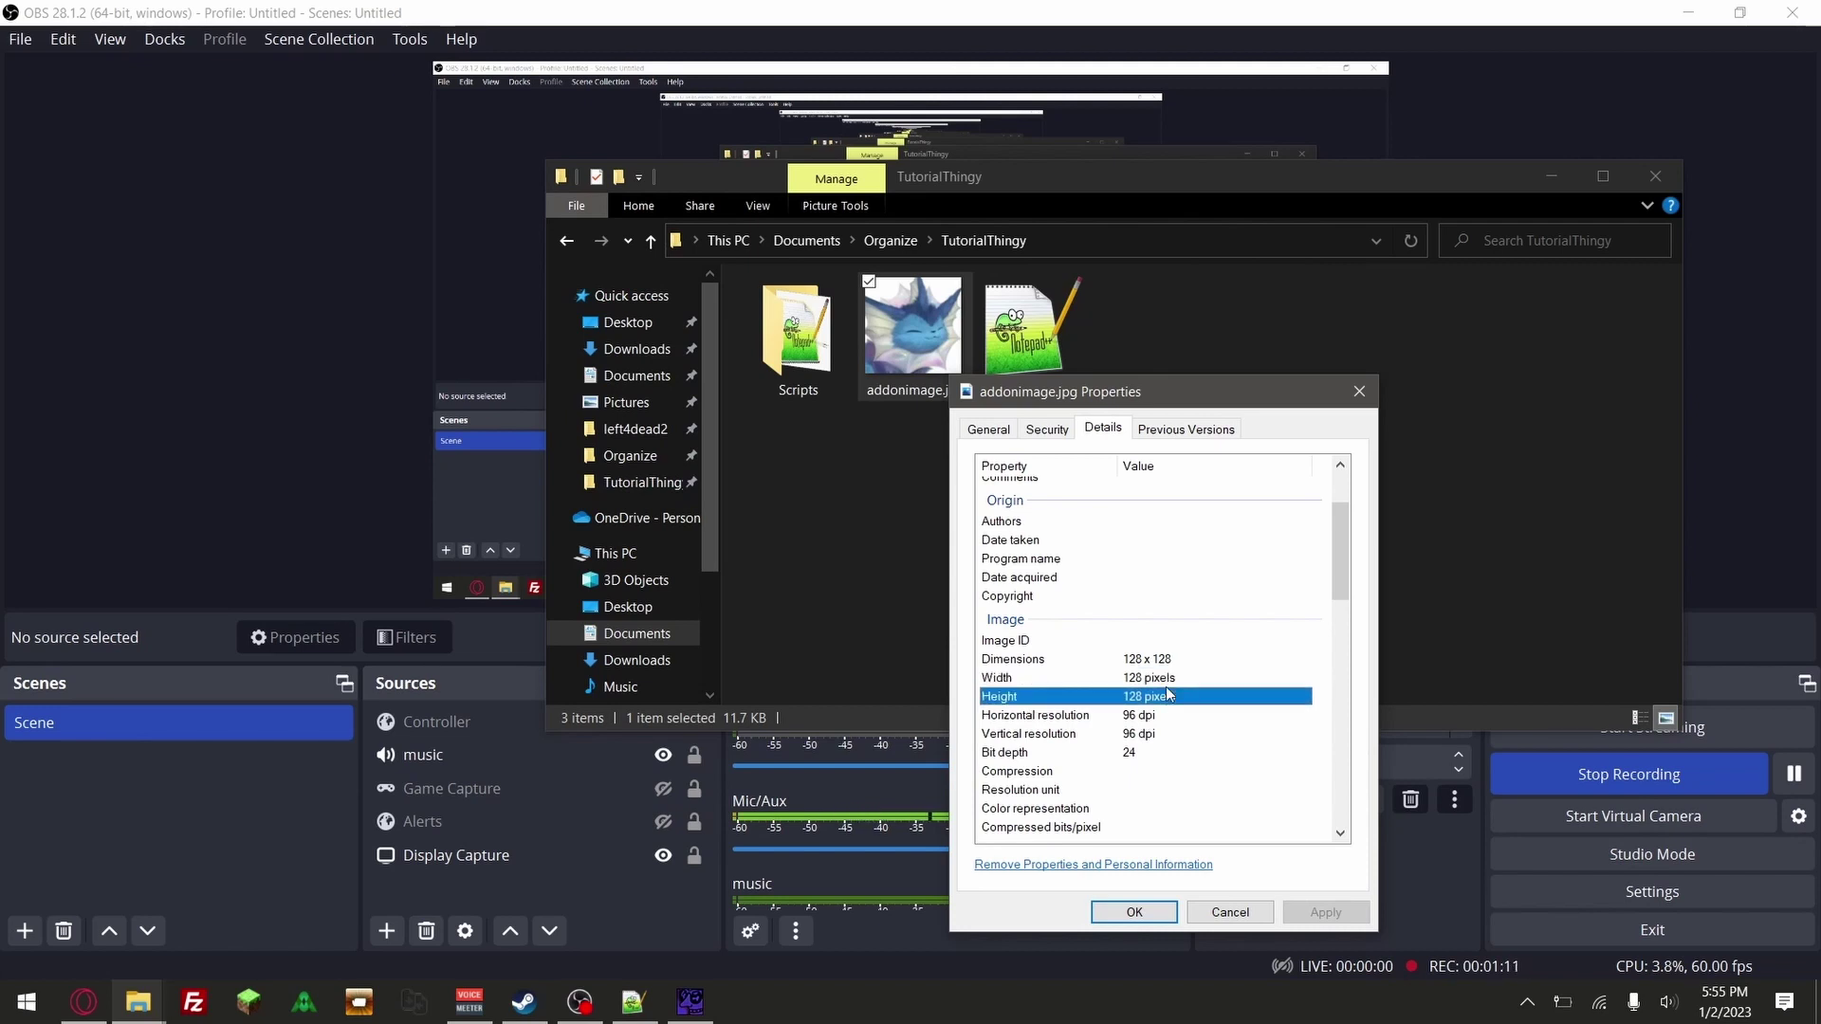
left_click(1359, 389)
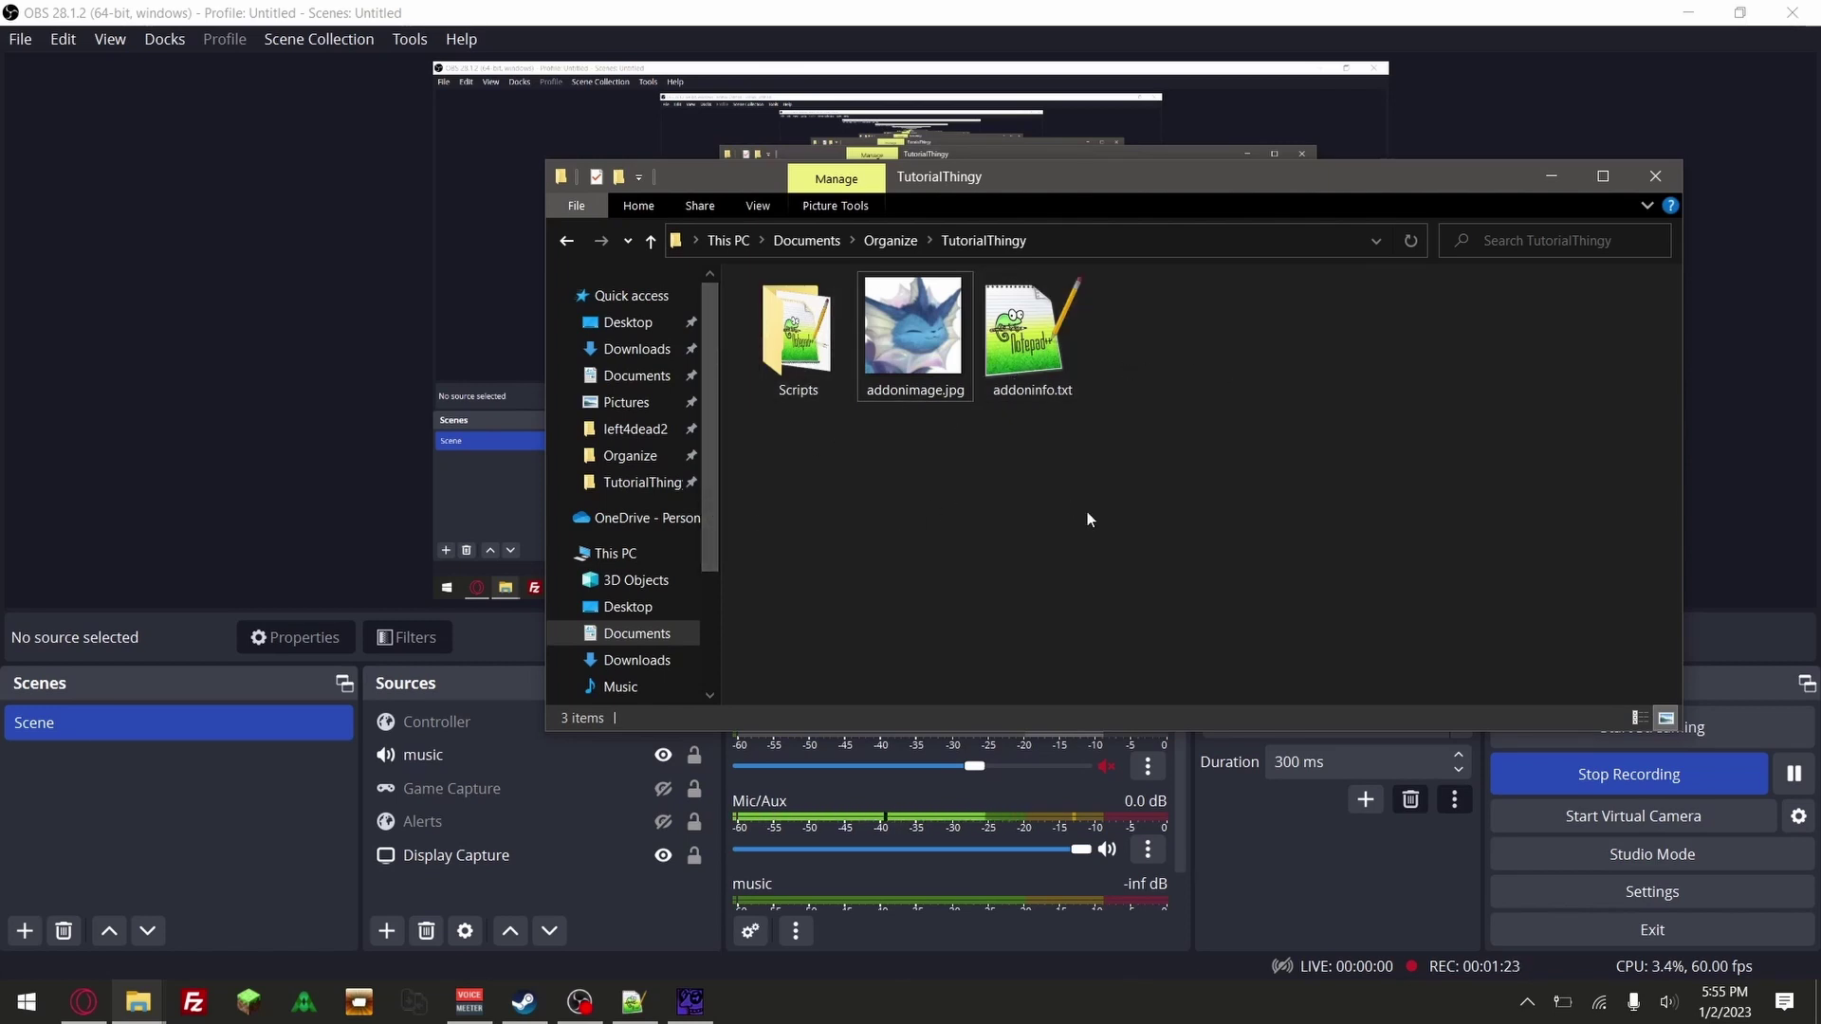
Go up to Organize and pack TutorialThingy into tutorialthingy.vpk by dropping it on vpk.exe
left_click(896, 241)
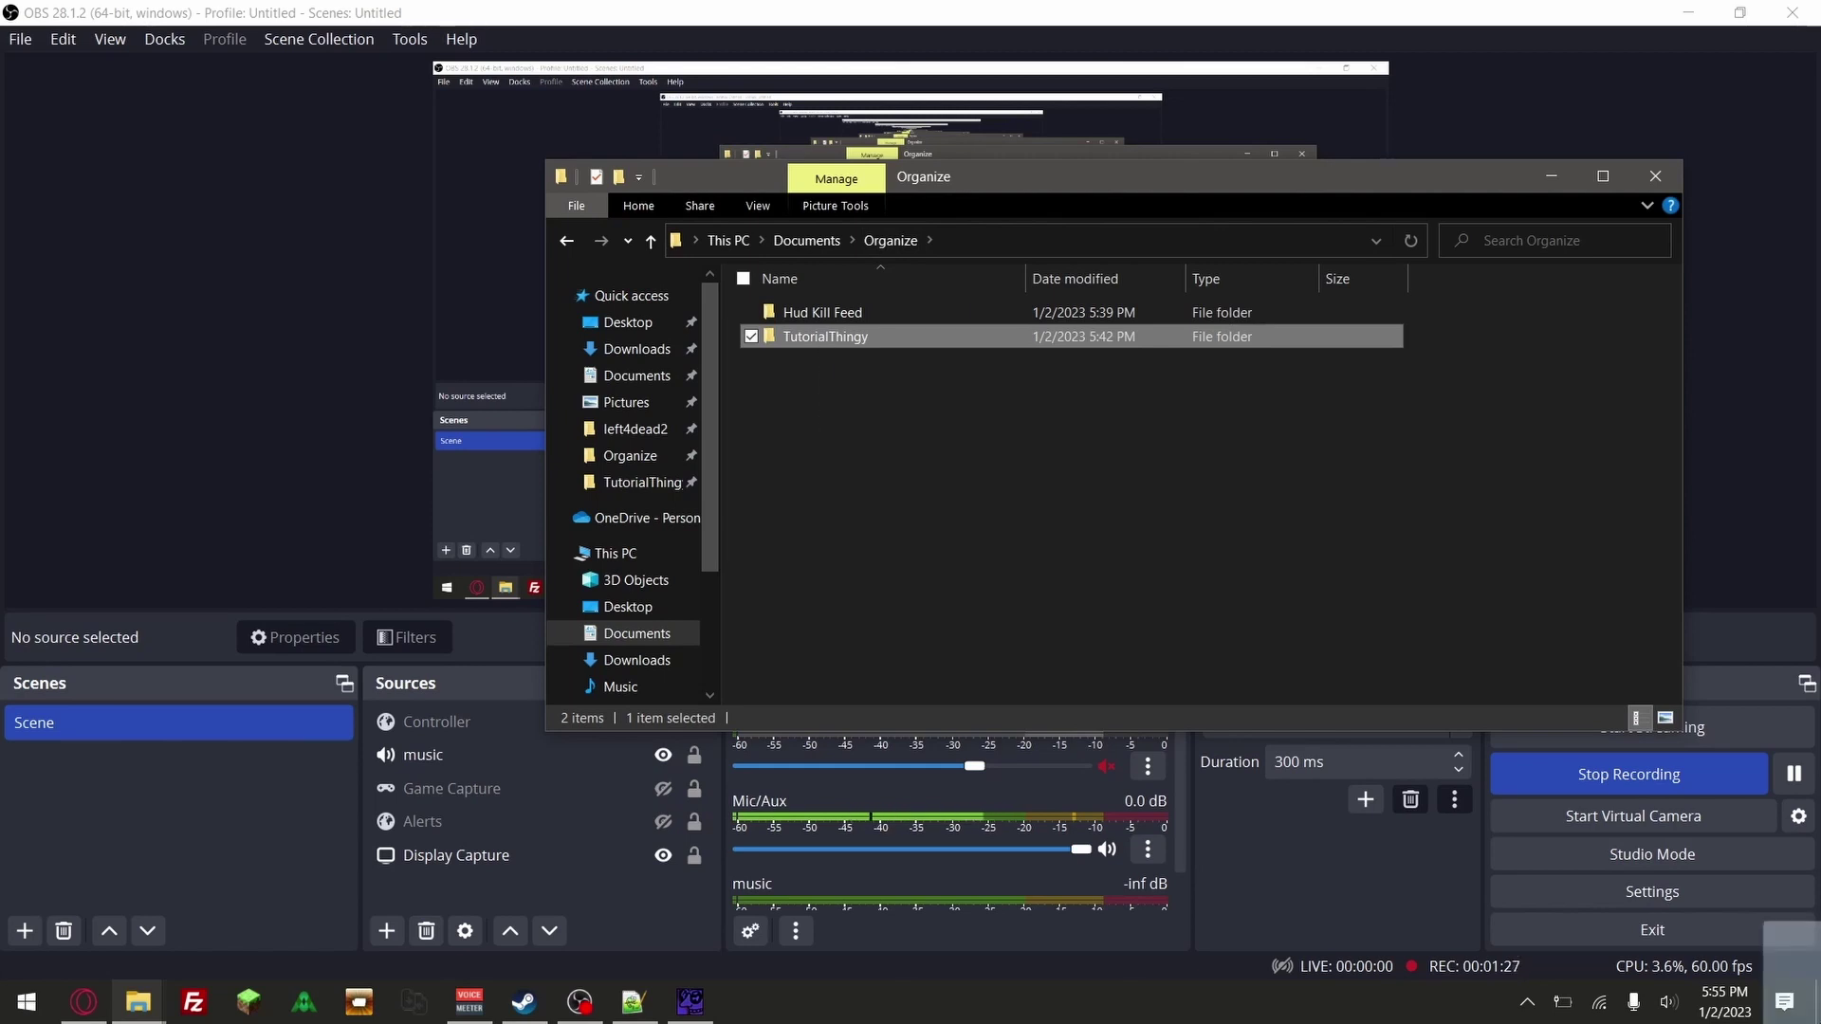
left_click(1816, 1005)
left_click_drag(387, 275, 755, 166)
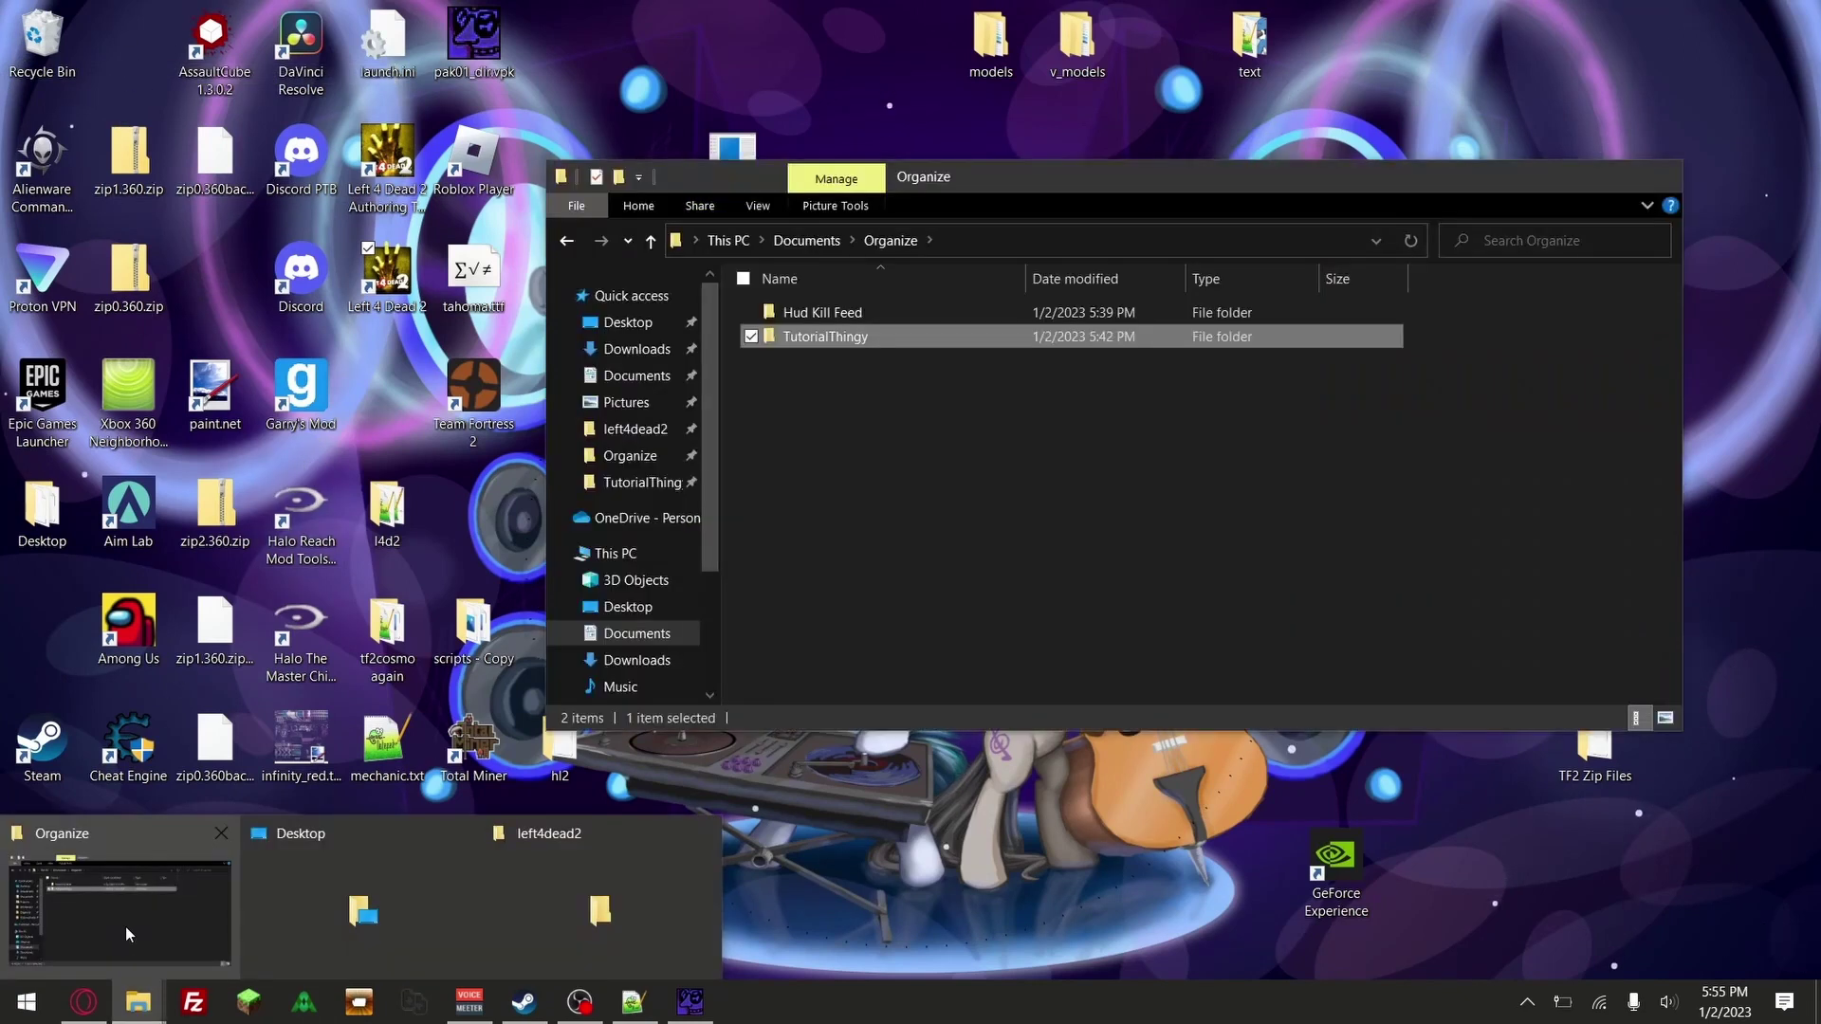
Move tutorialthingy.vpk into left4dead2\addons, replacing the old copy, then minimize the folder windows
left_click(125, 925)
left_click(857, 360)
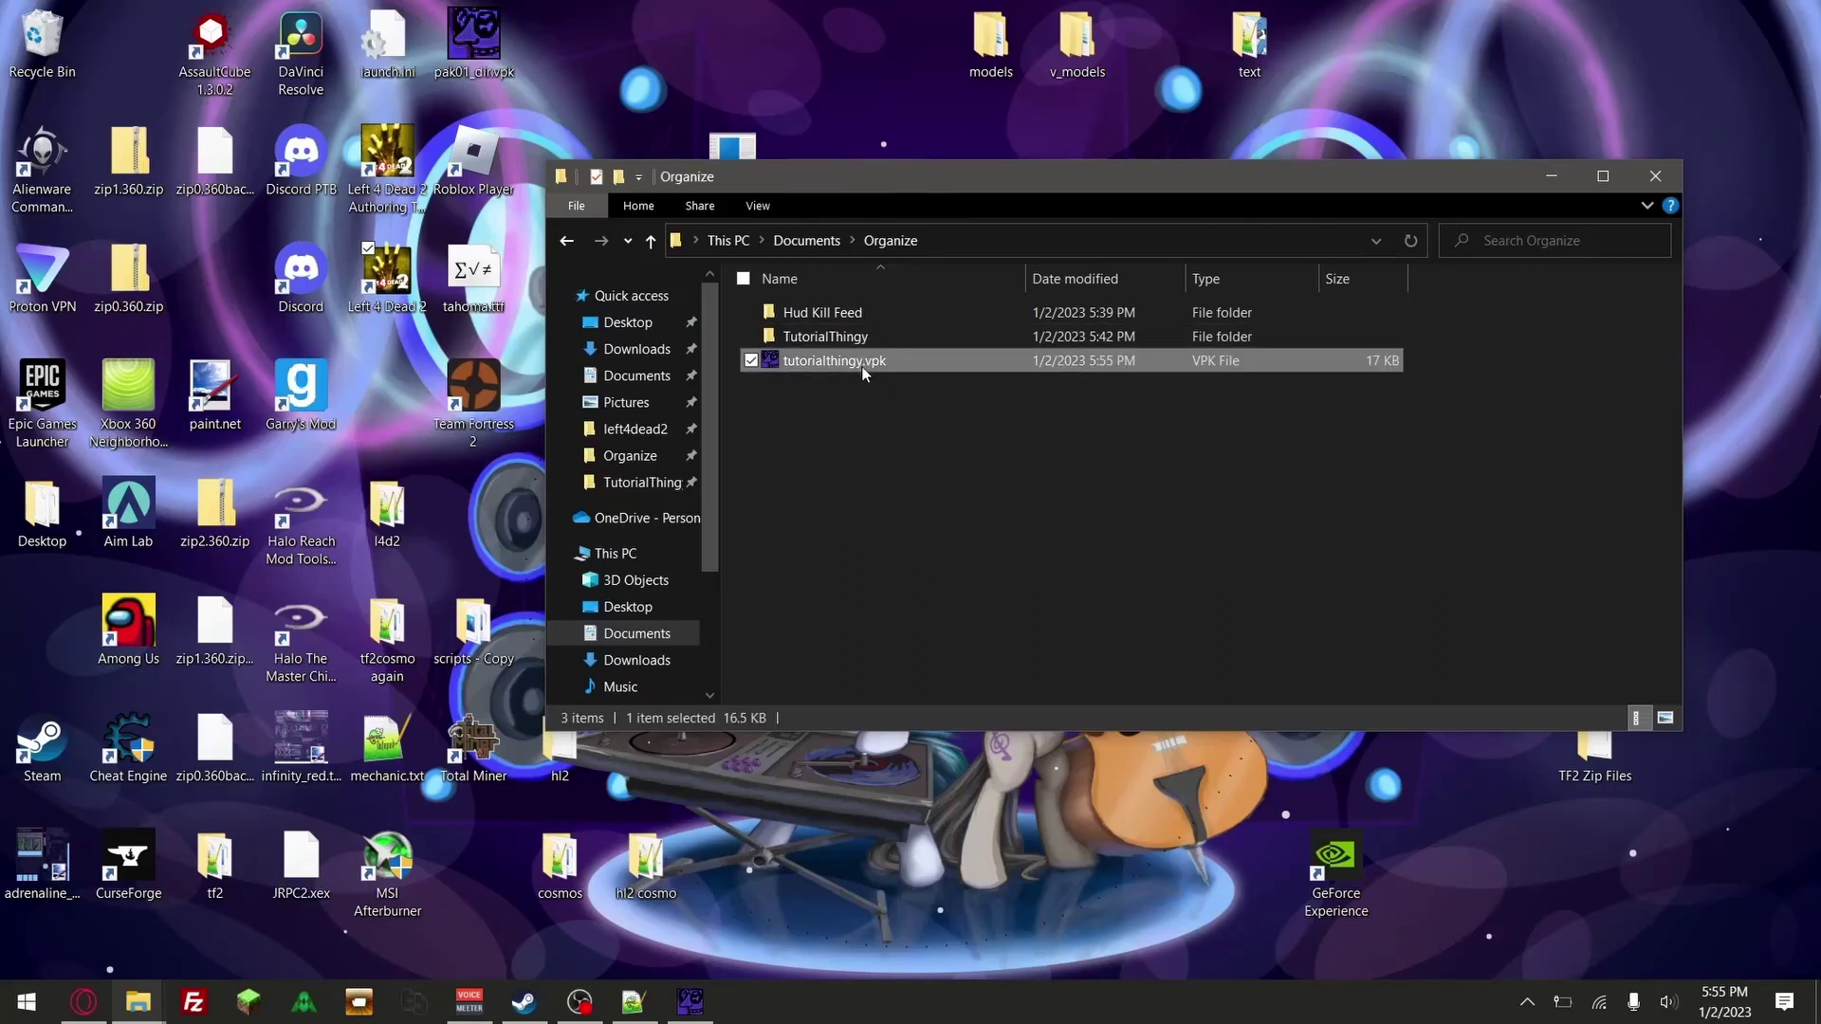
mouse_move(137, 1002)
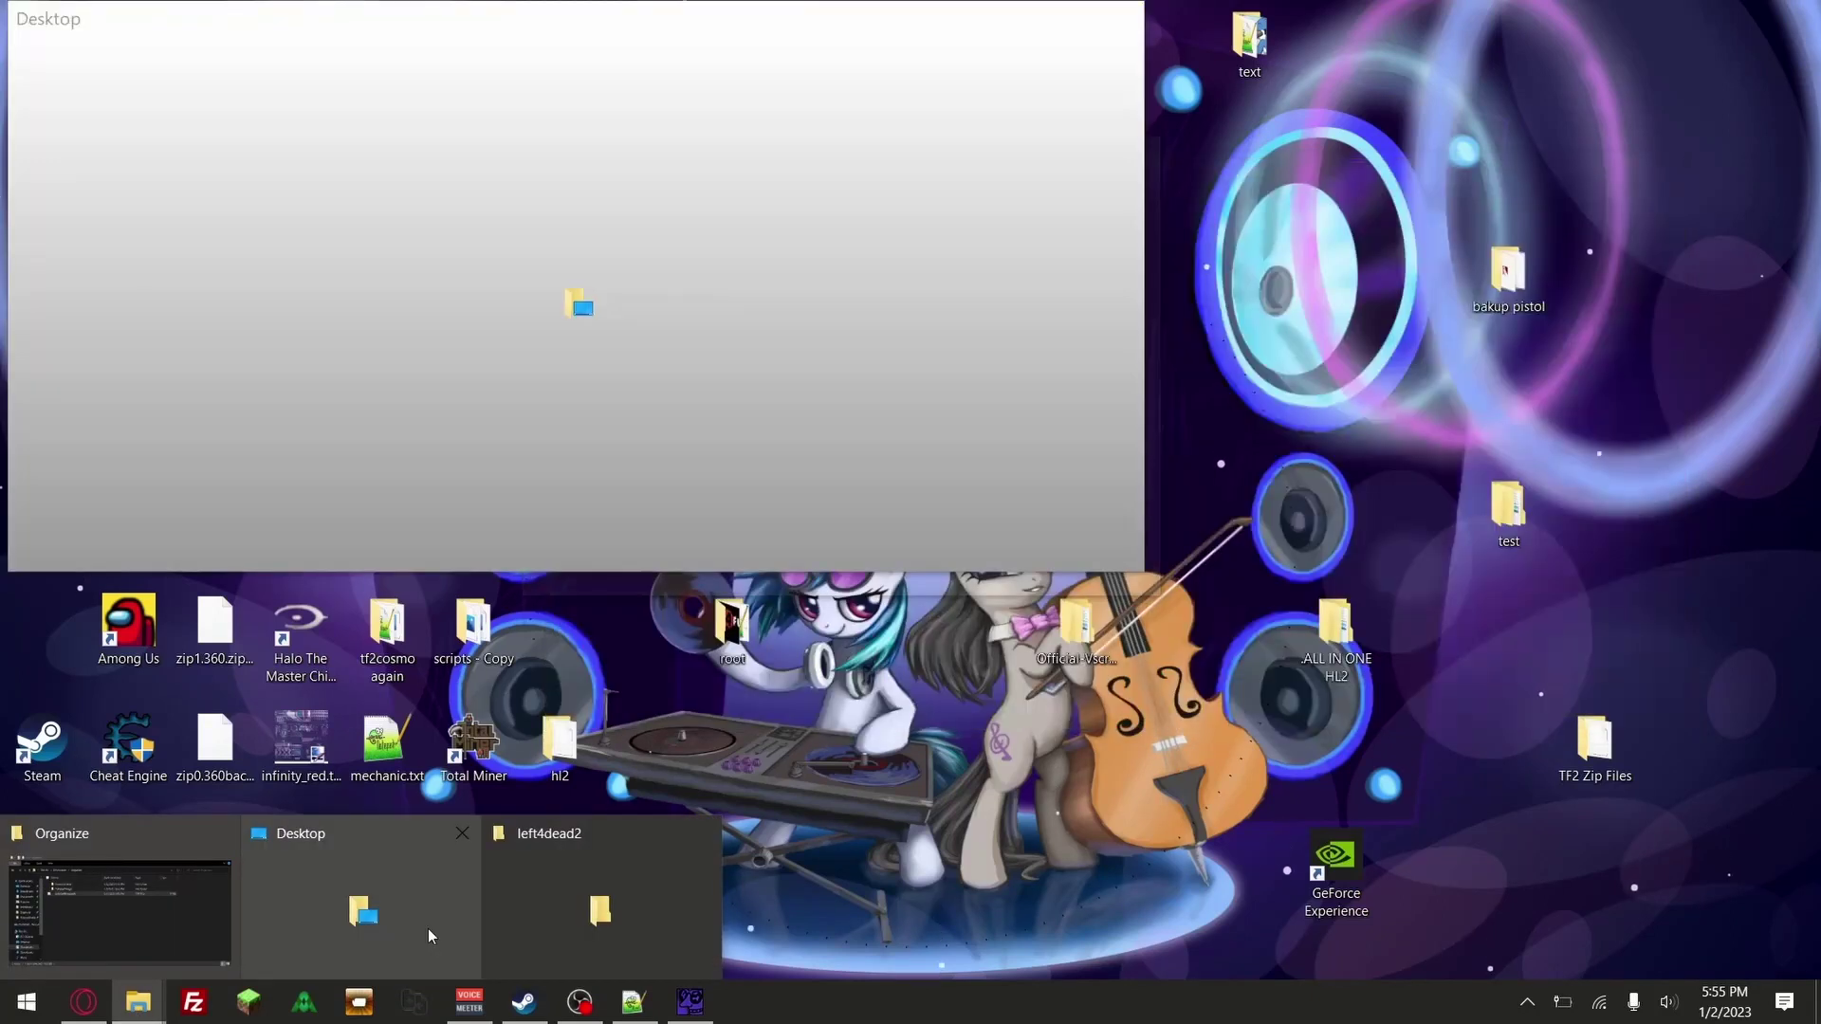
mouse_move(682, 932)
left_click(692, 892)
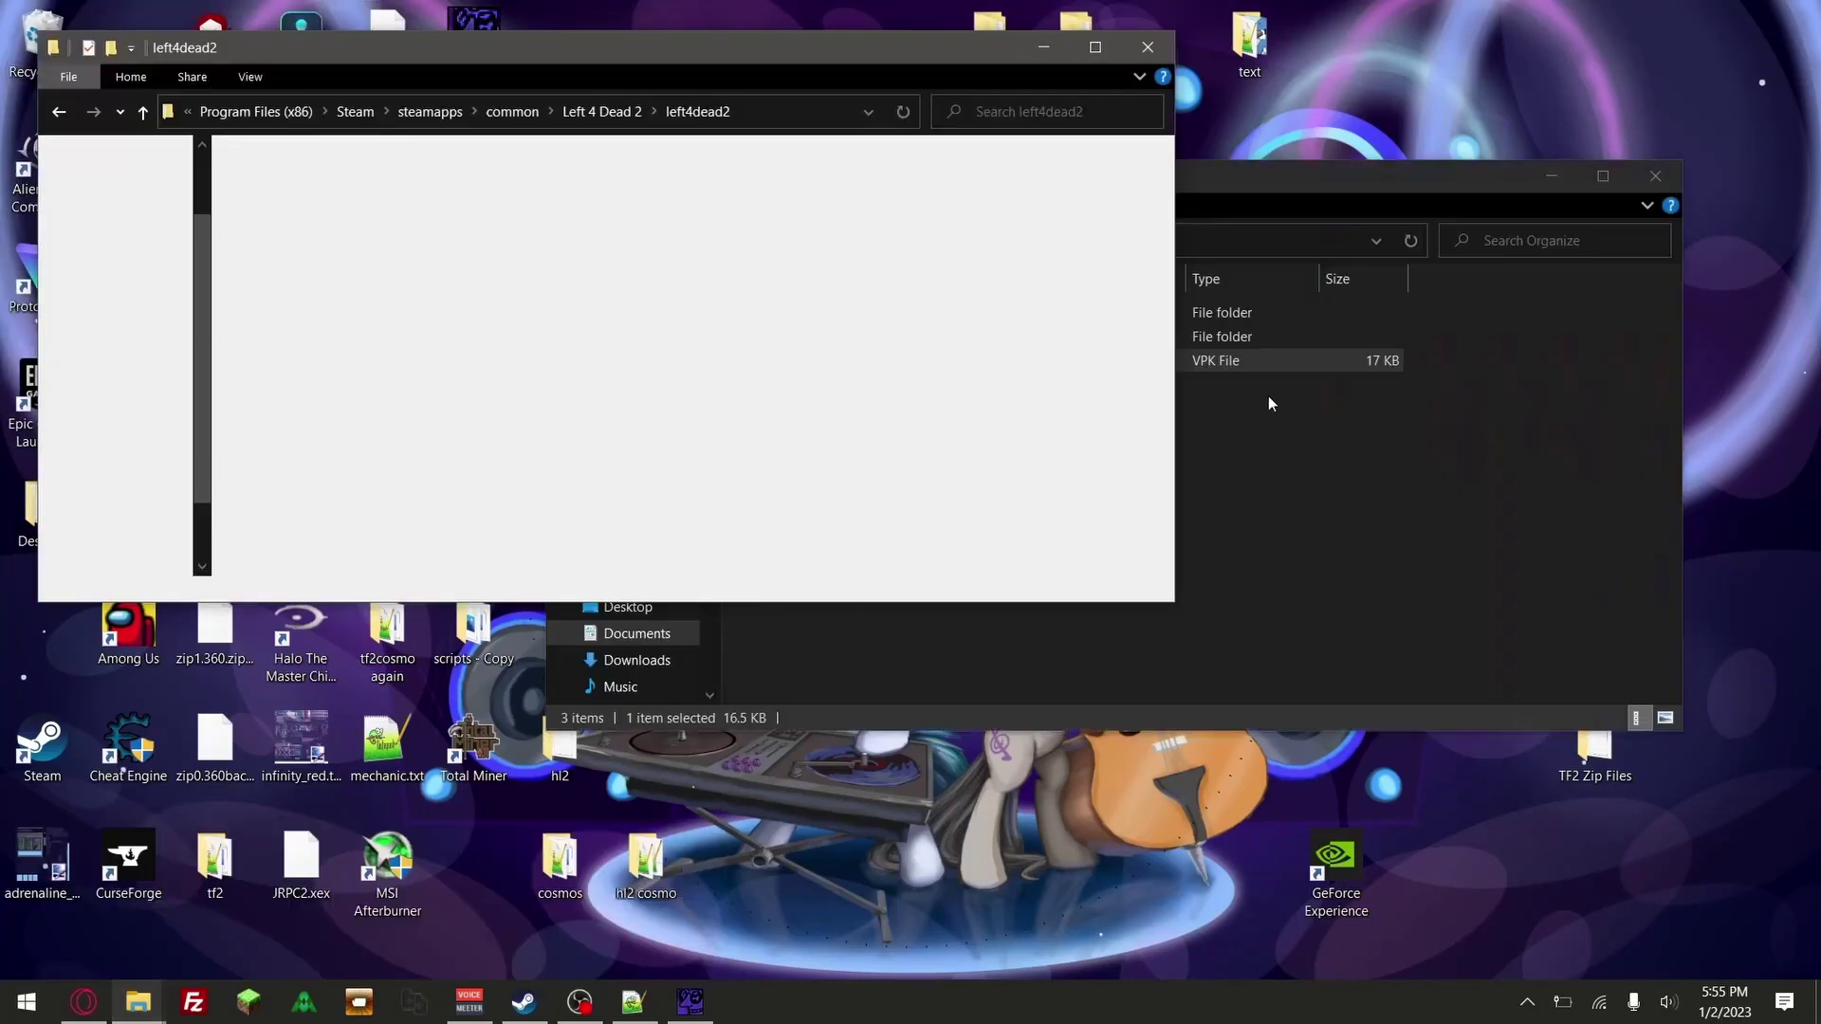
scroll(450, 250, "up", 15)
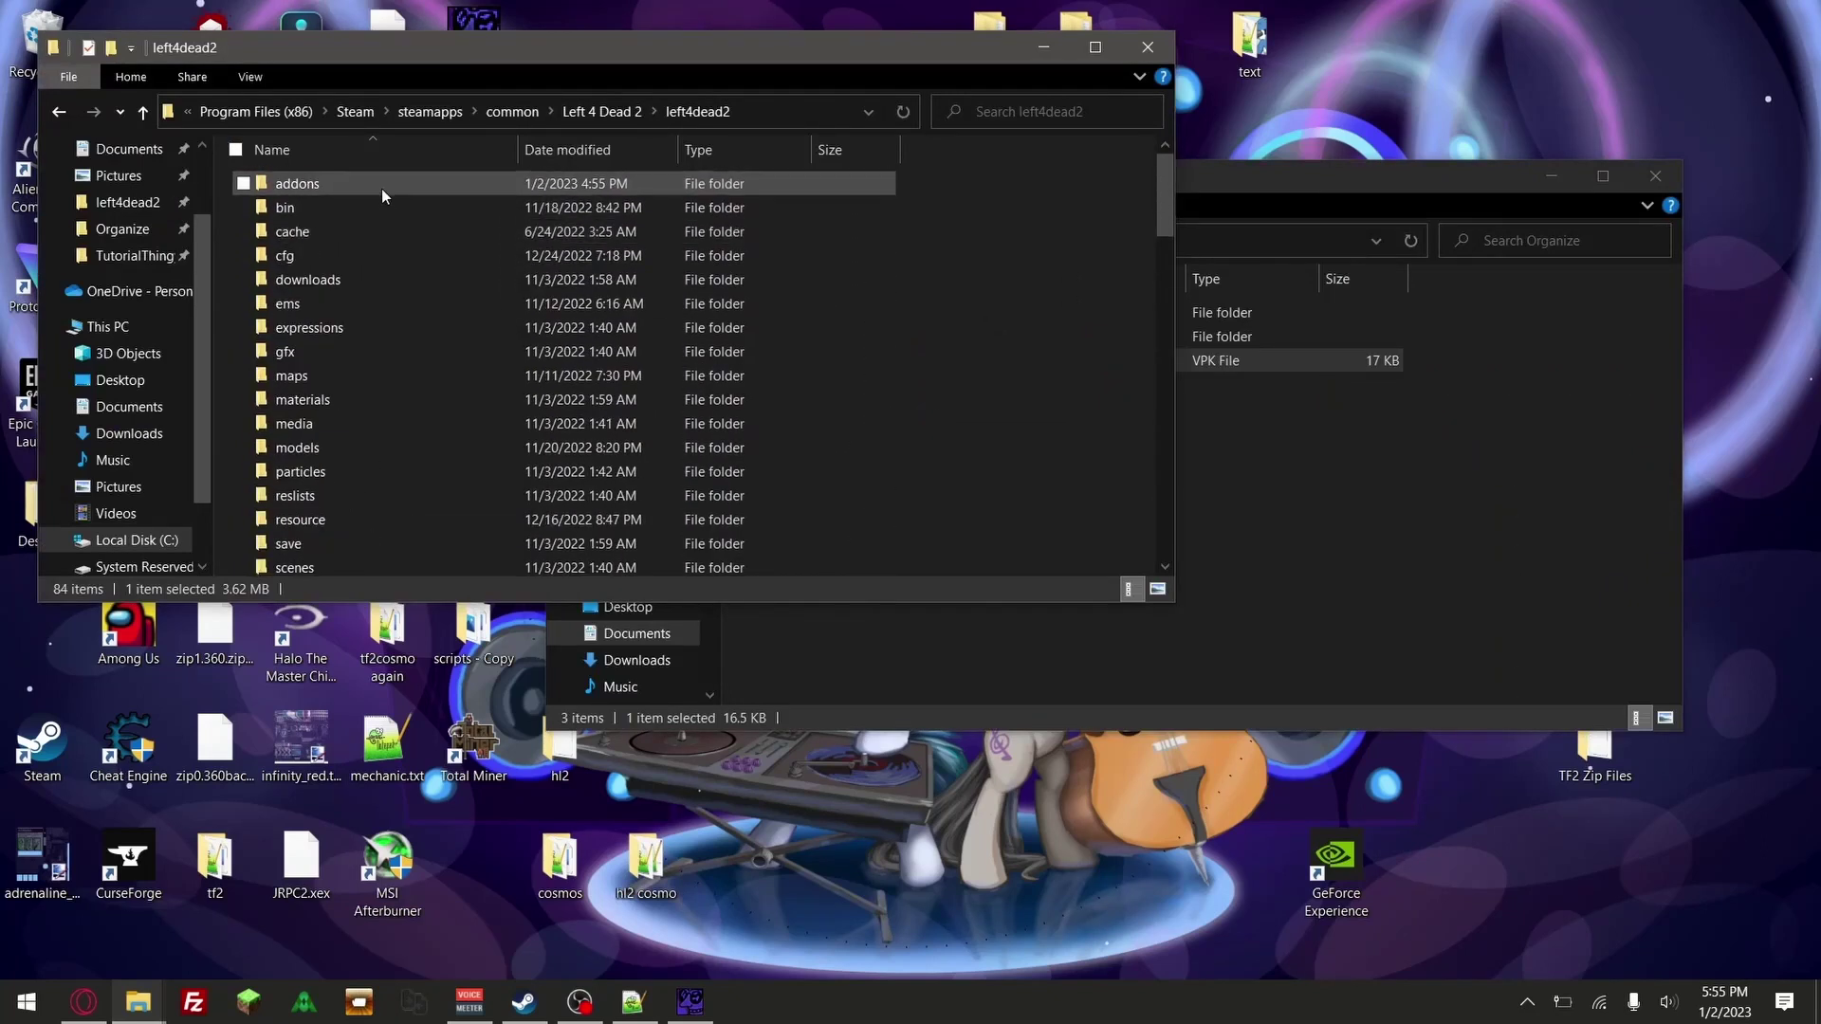
double_click(381, 186)
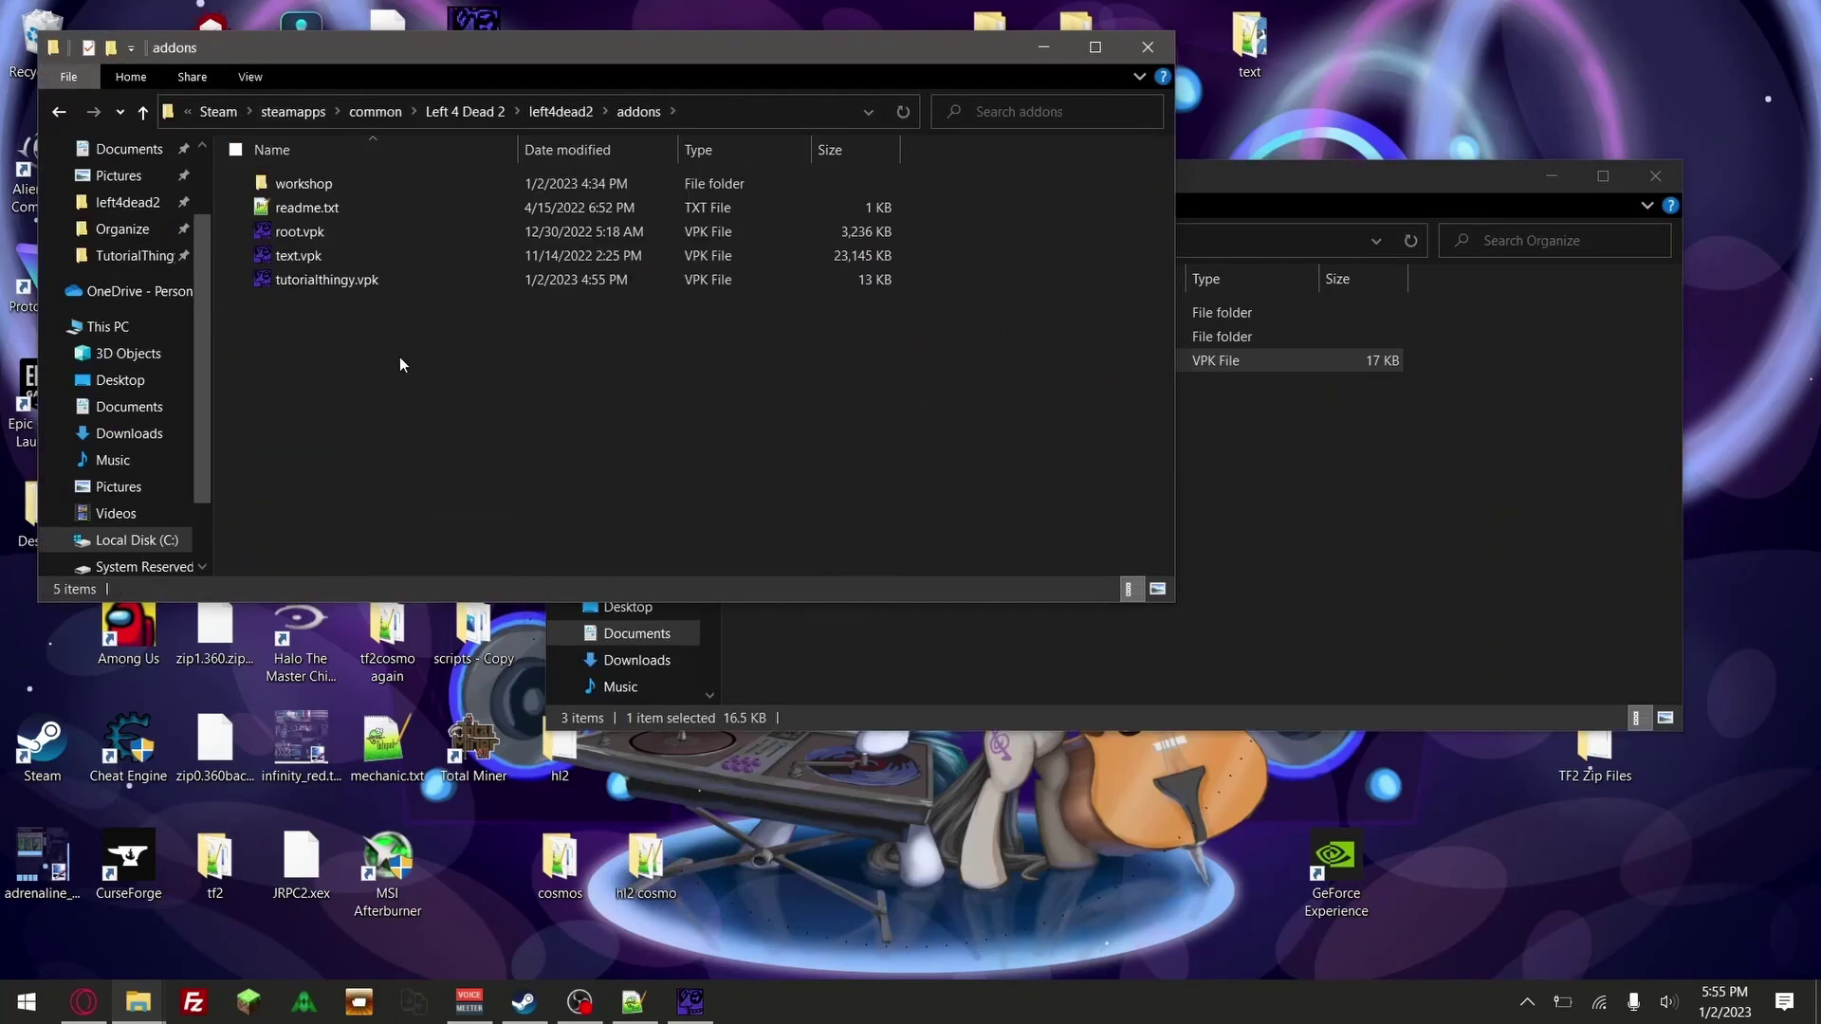
key("ctrl+v")
key("Return")
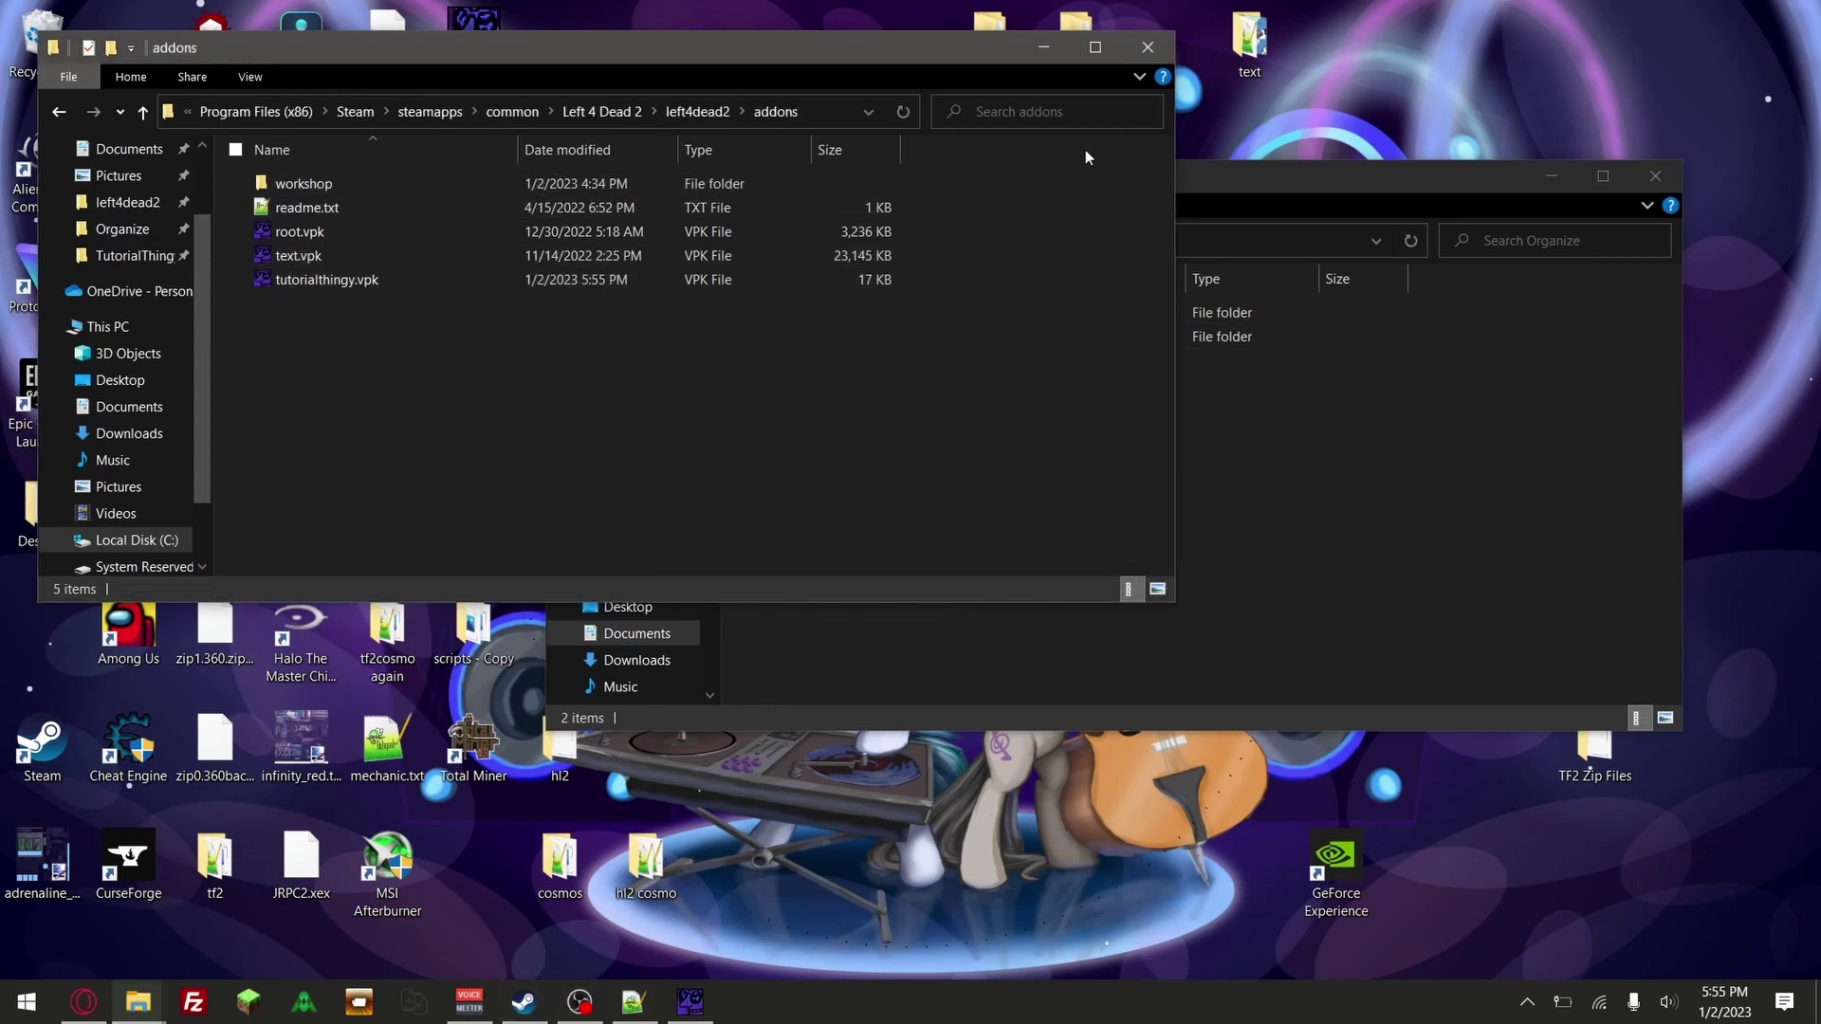
left_click(1043, 47)
left_click(1546, 177)
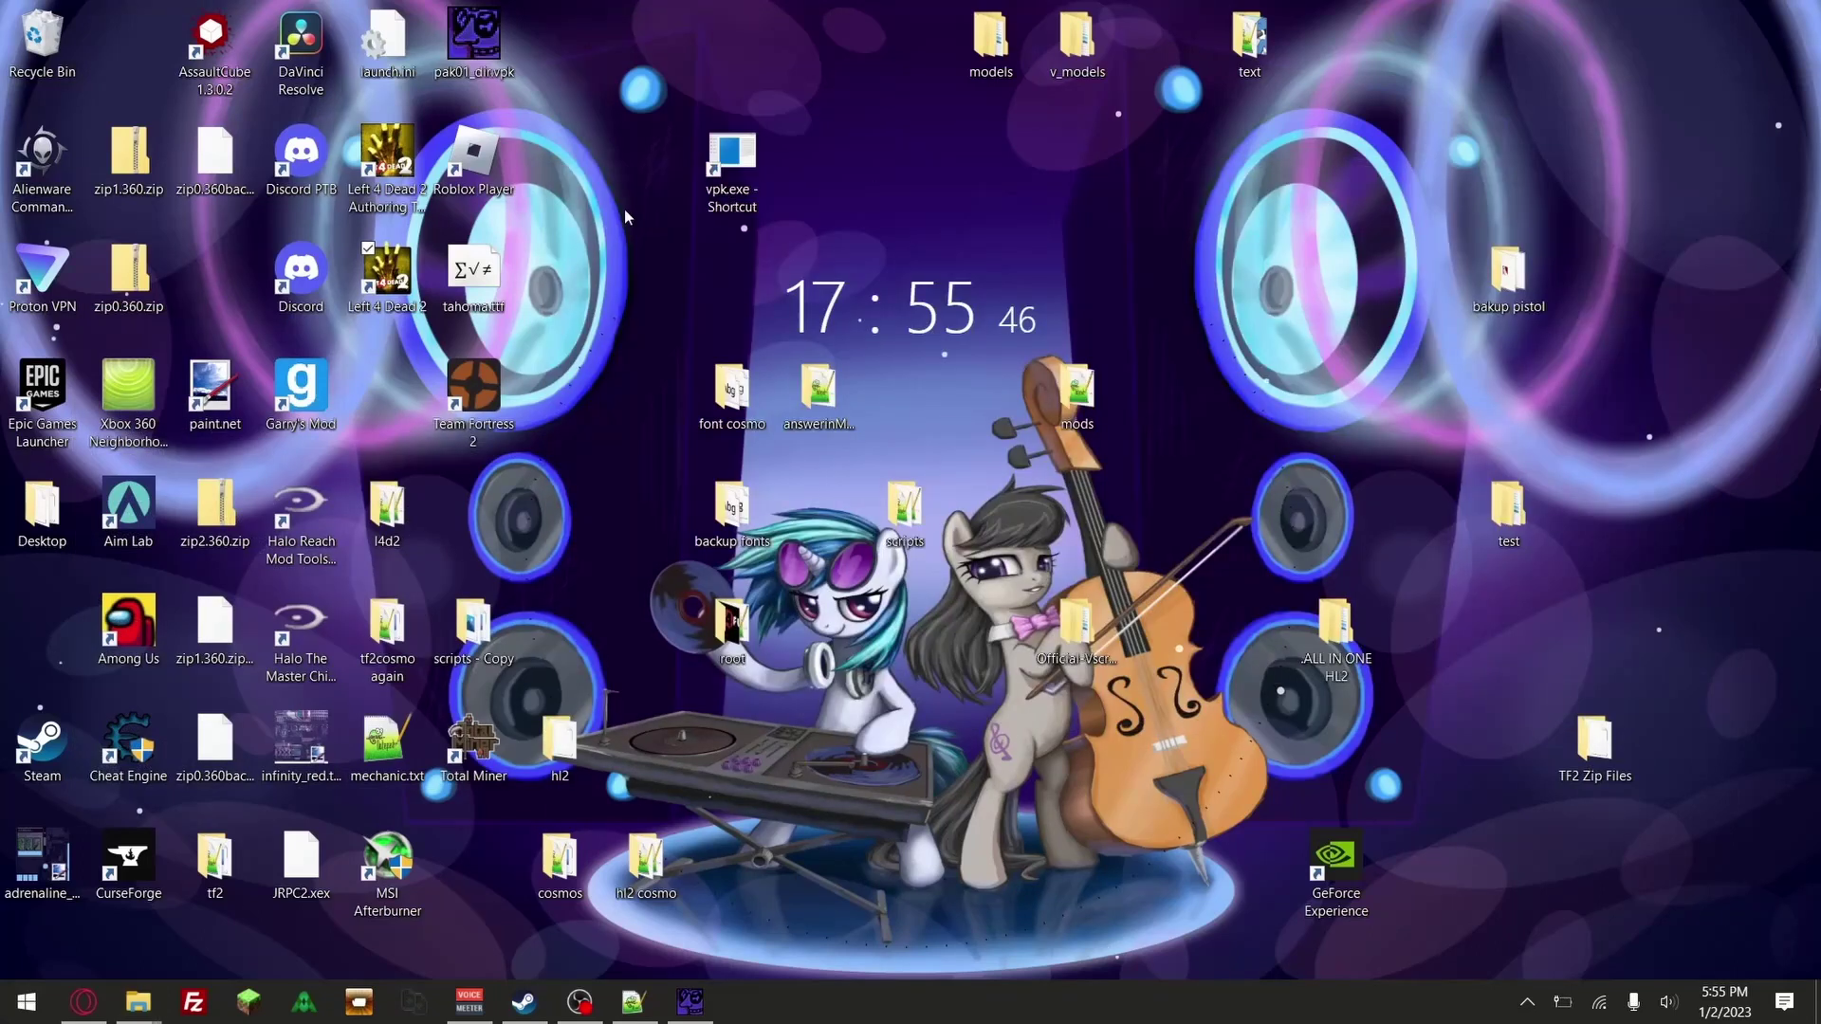
Return to the game and pick up the modified sniper rifle
left_click(580, 1002)
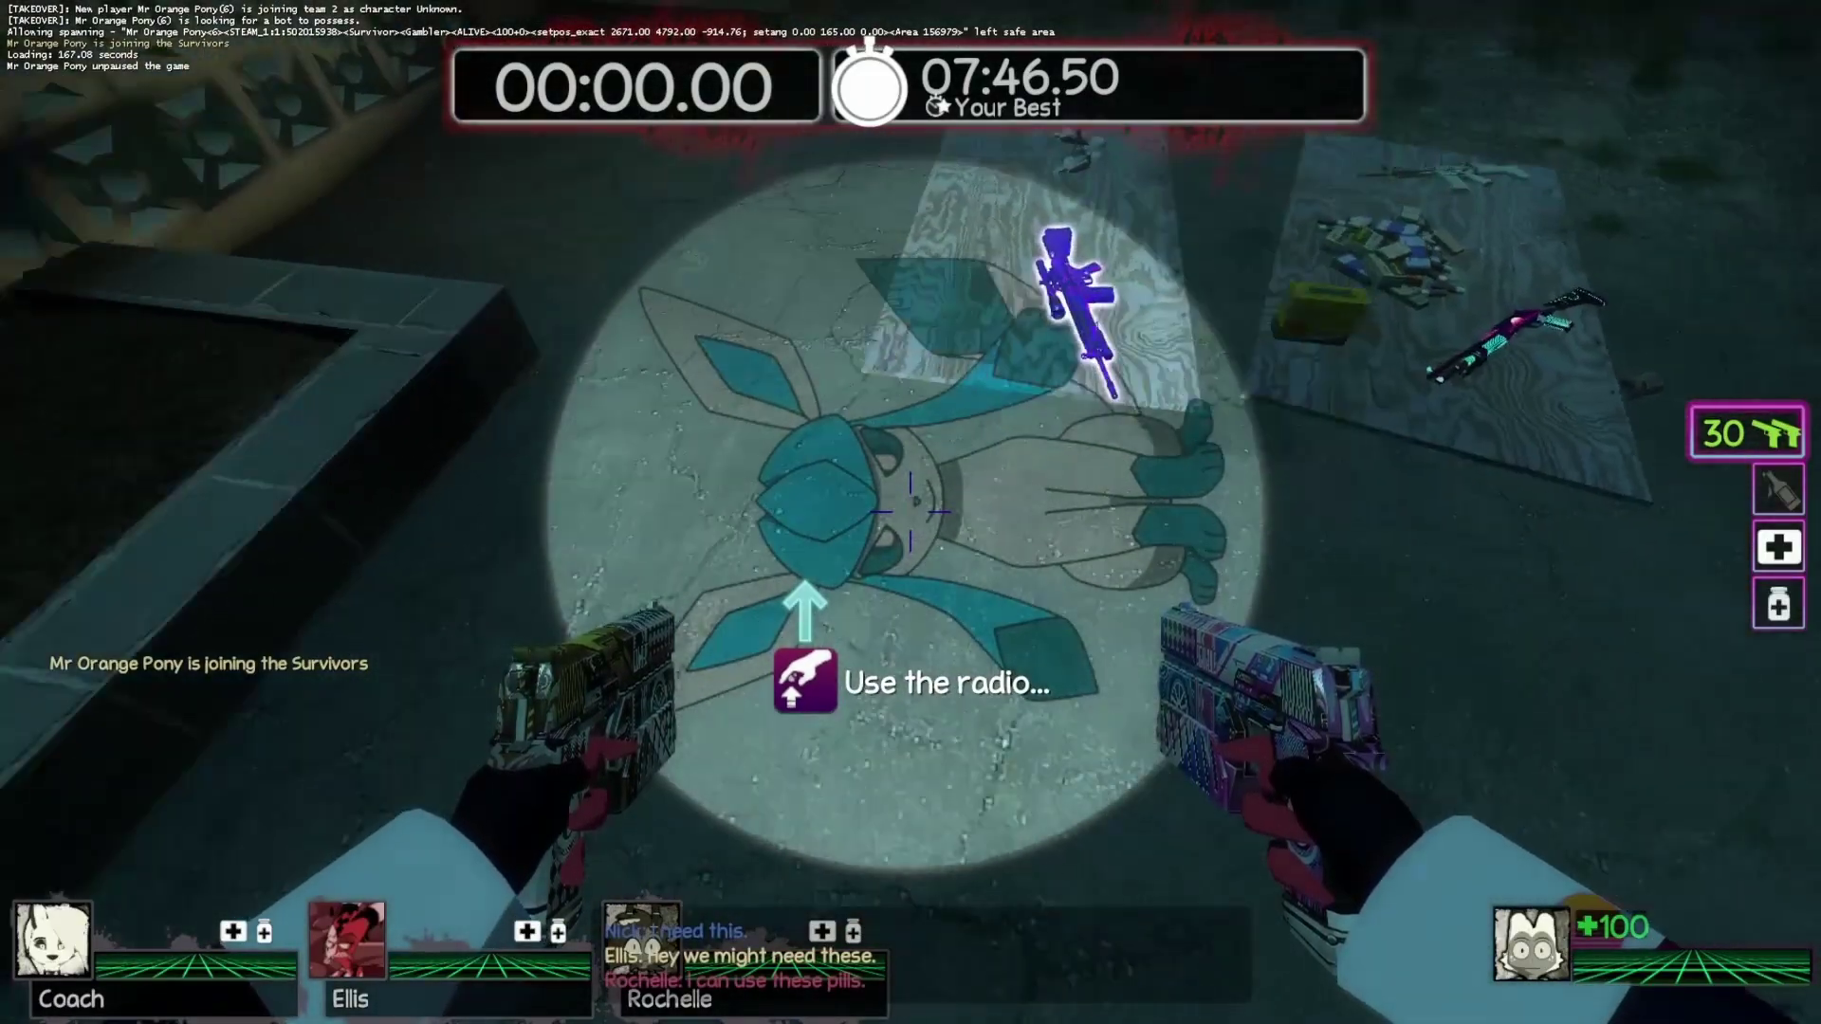
key("e")
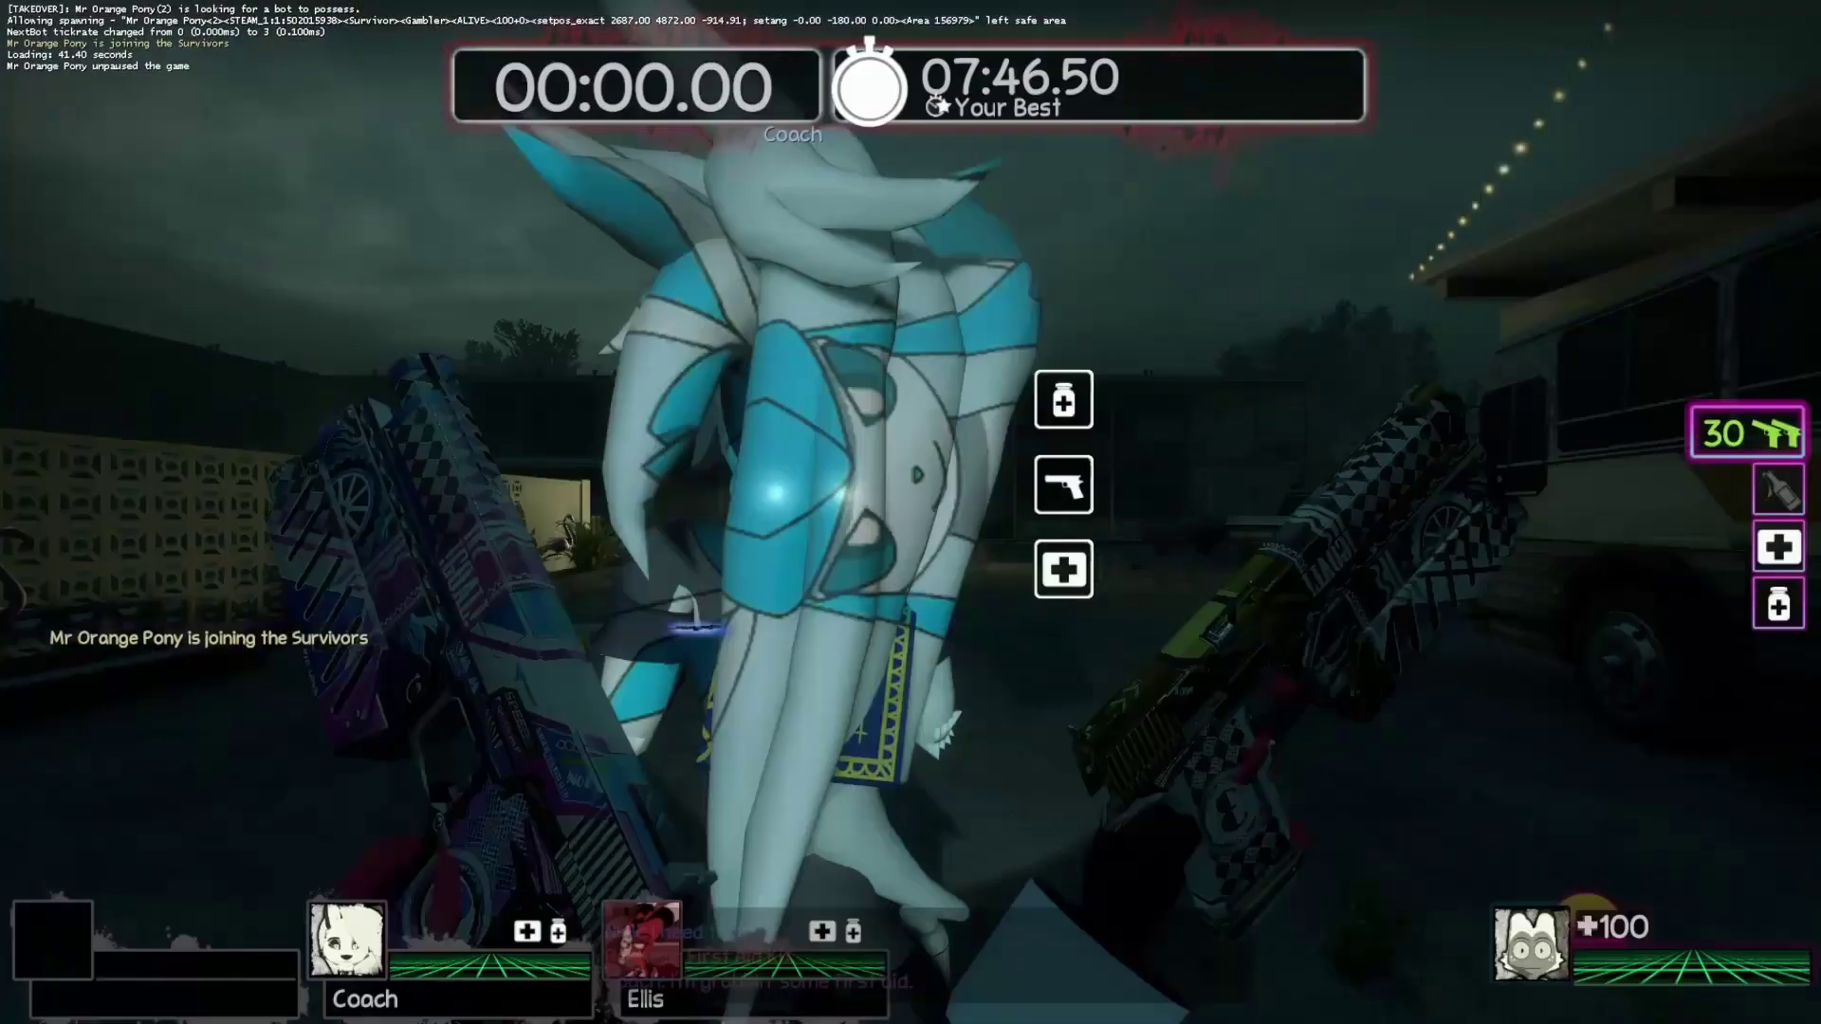
key("e")
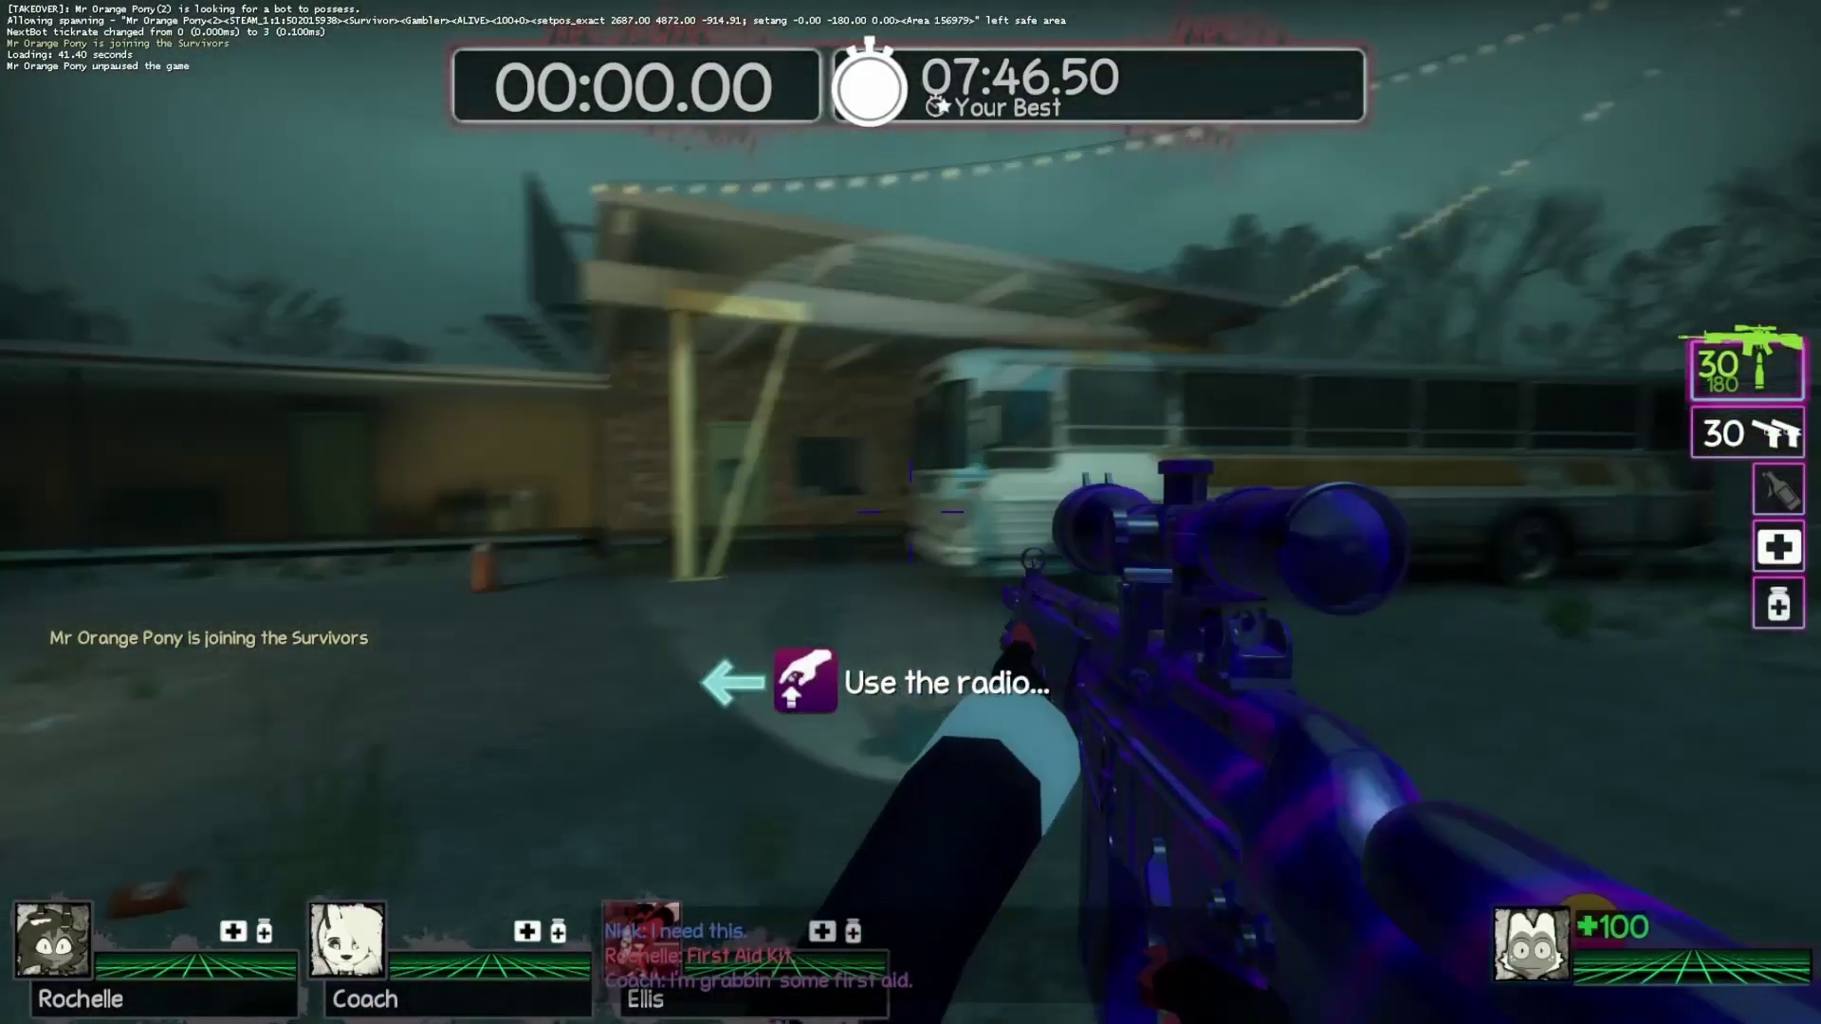
Test the sniper rifle by toggling its scope, firing repeatedly and swapping weapons
middle_click(911, 512)
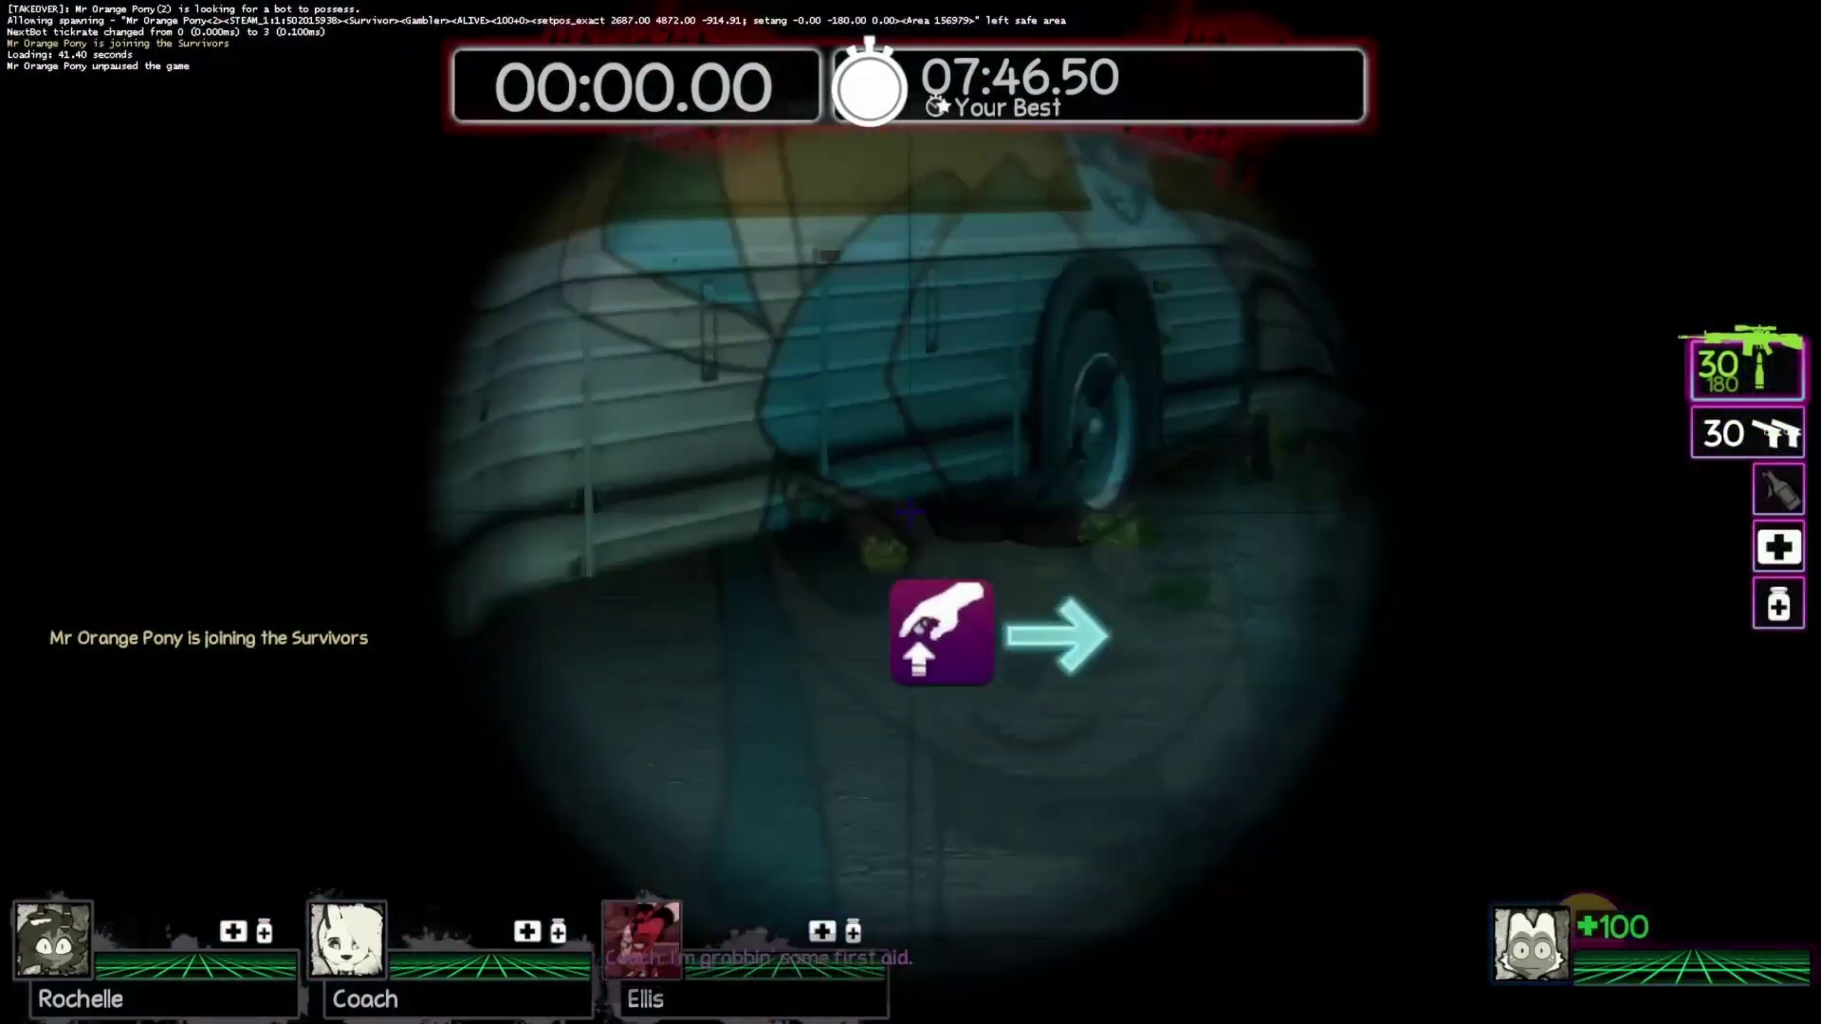
middle_click(910, 512)
middle_click(911, 512)
middle_click(911, 513)
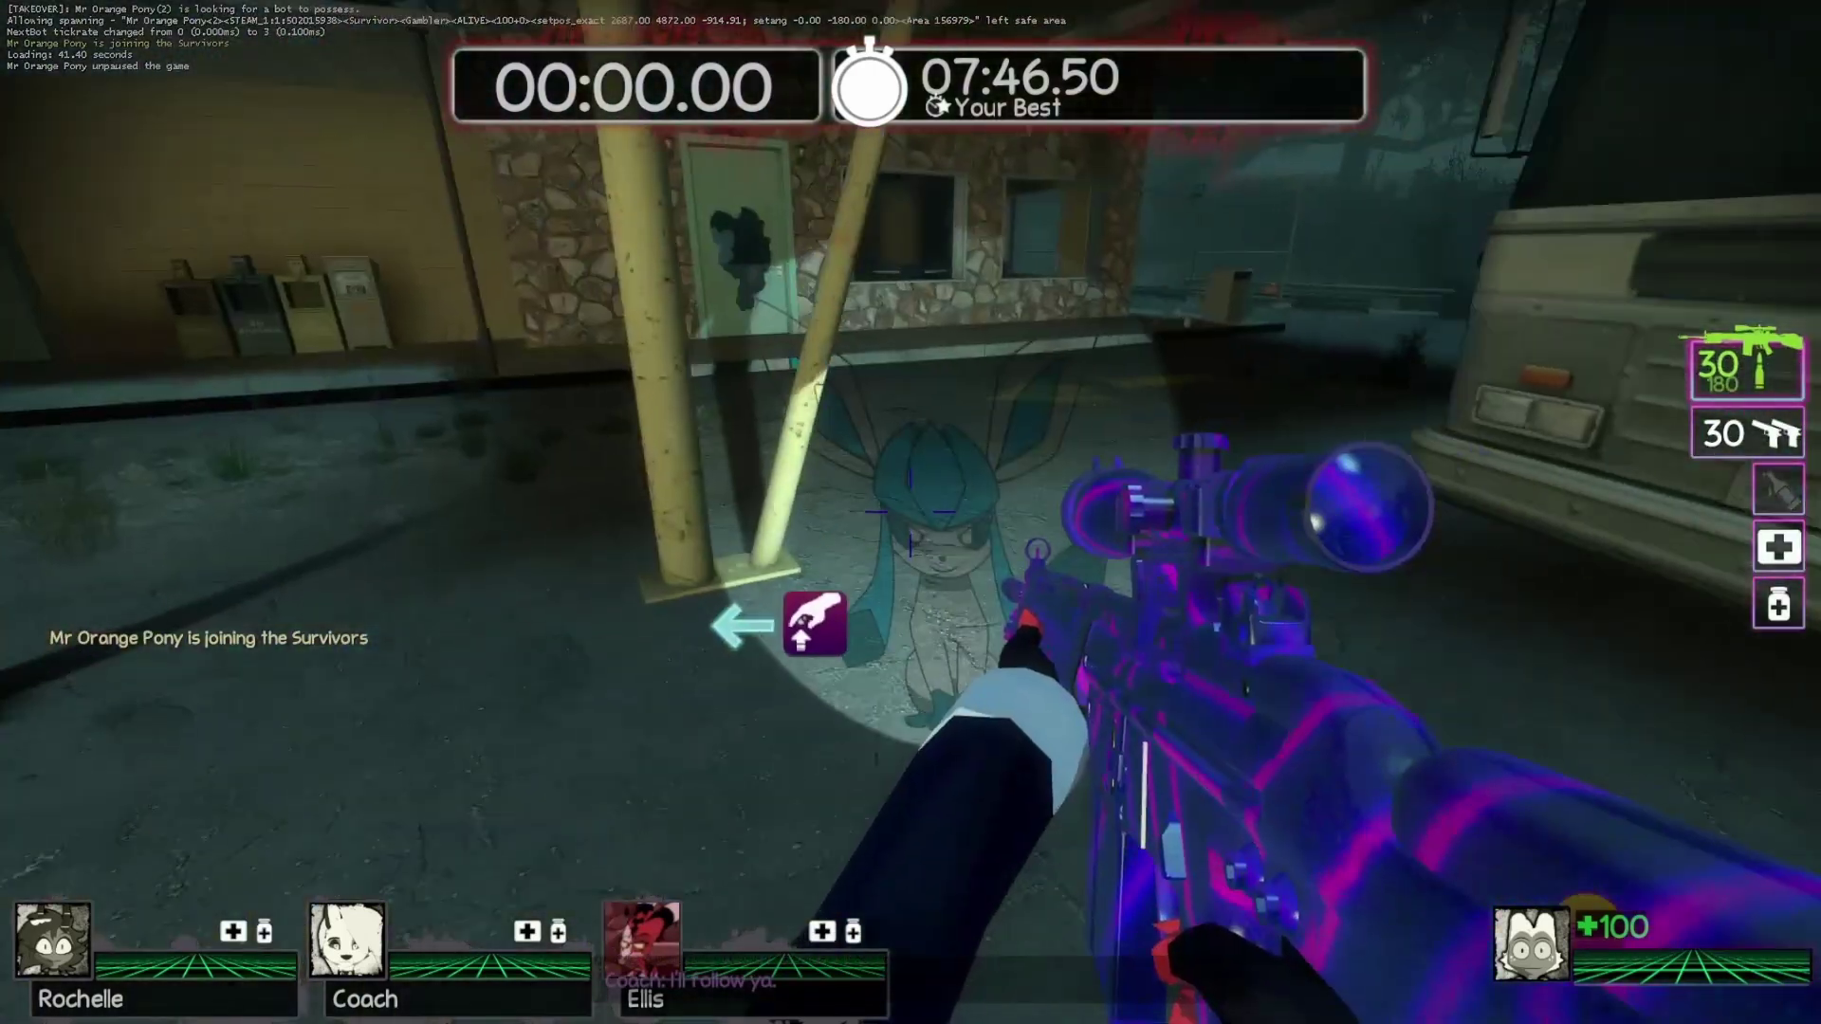
middle_click(911, 512)
left_click(910, 512)
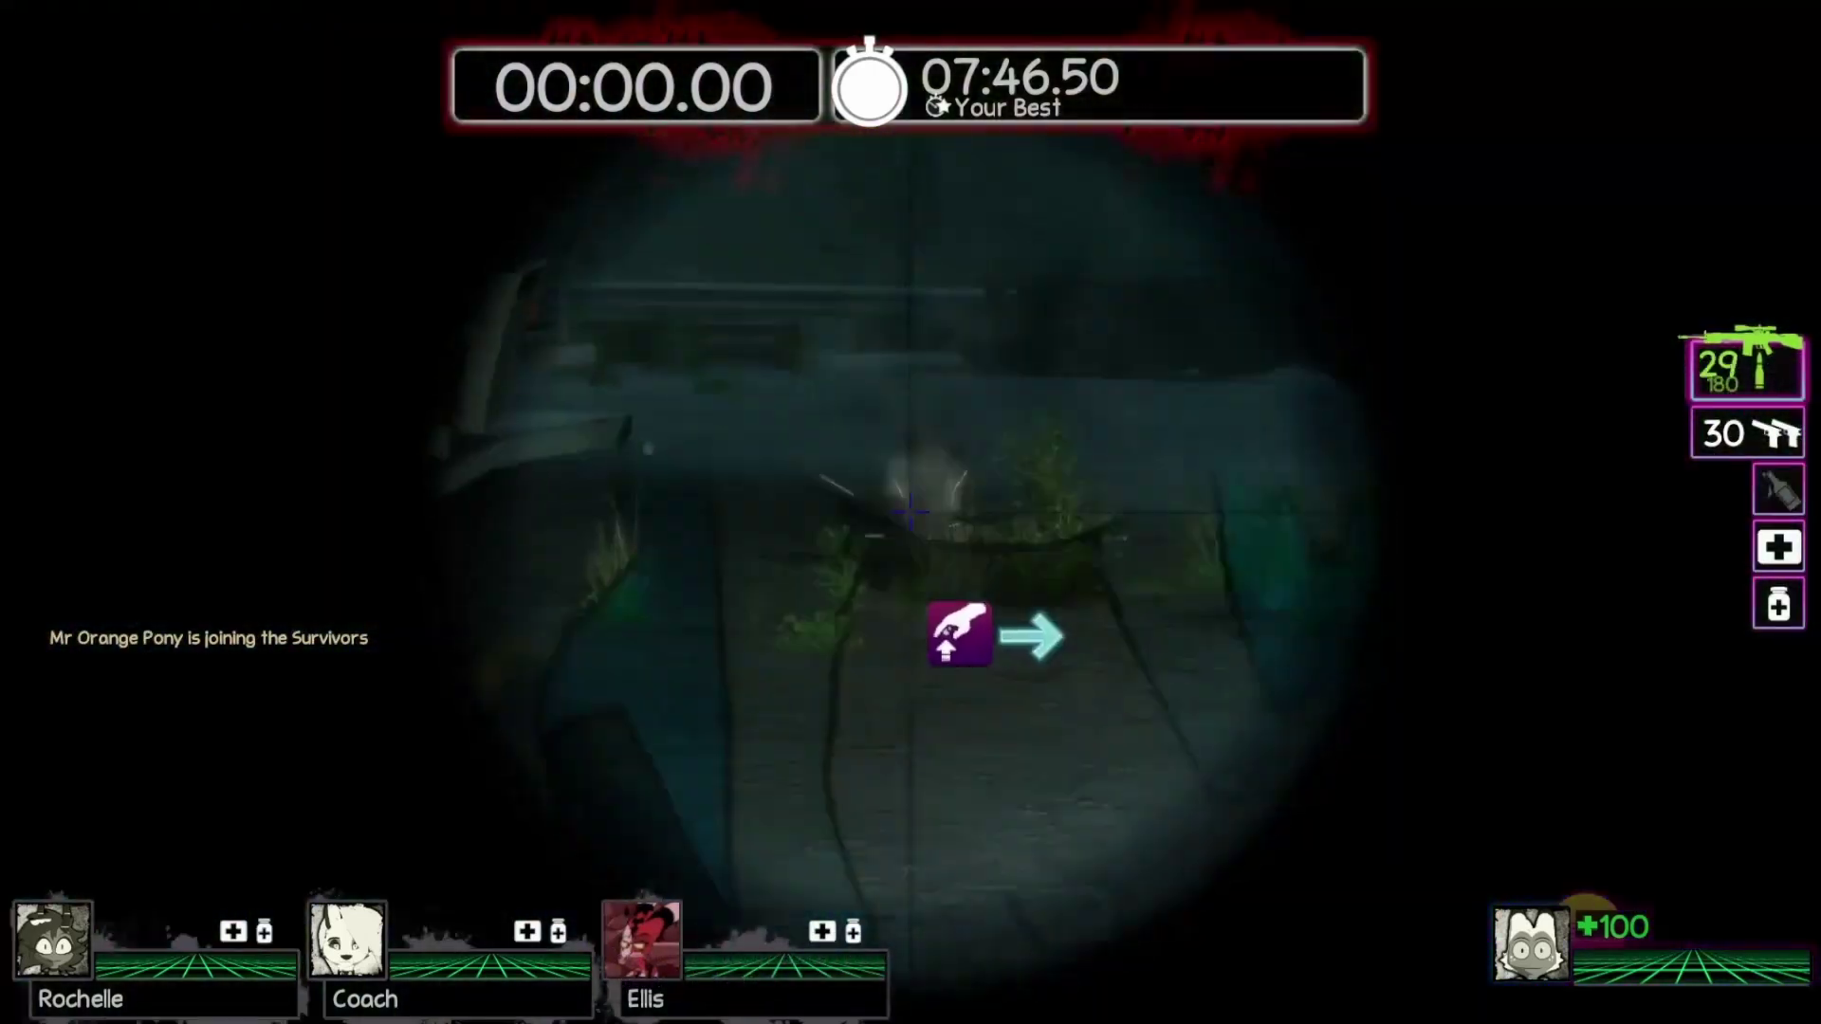
left_click(910, 513)
middle_click(910, 512)
left_click(911, 512)
left_click(910, 512)
left_click(911, 512)
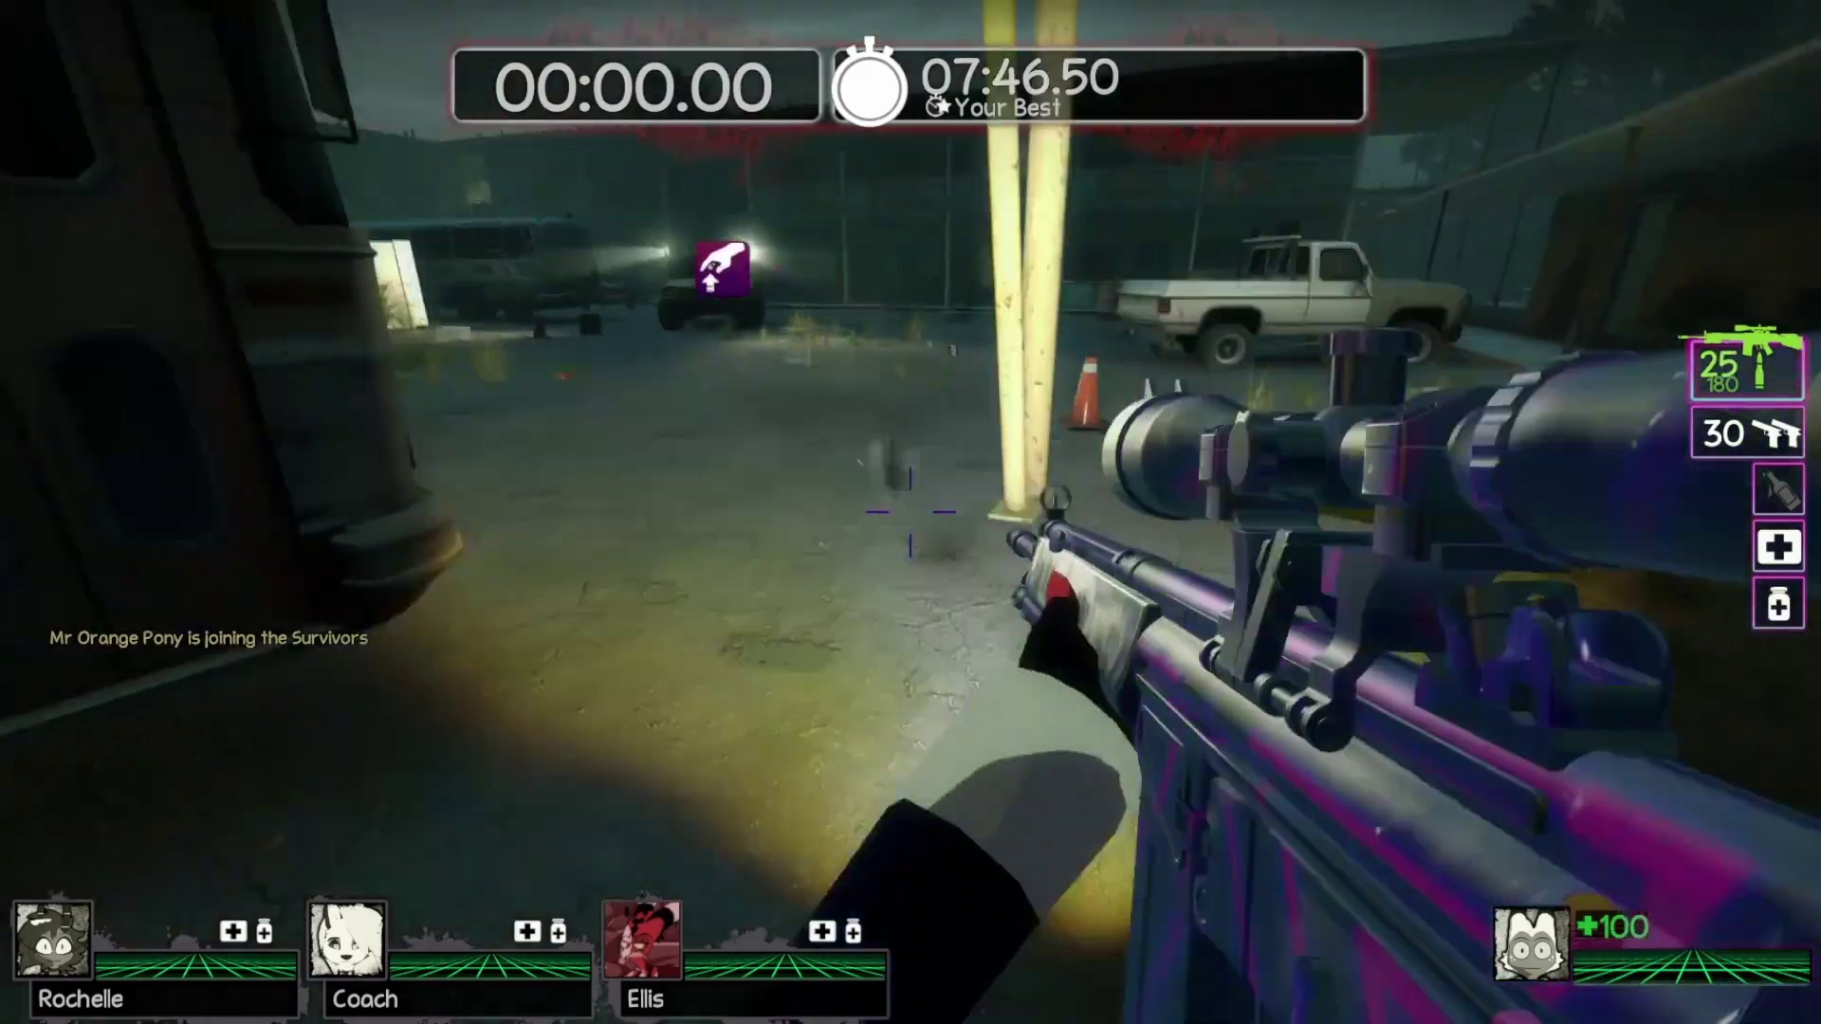
left_click(911, 513)
left_click(911, 513)
key("2")
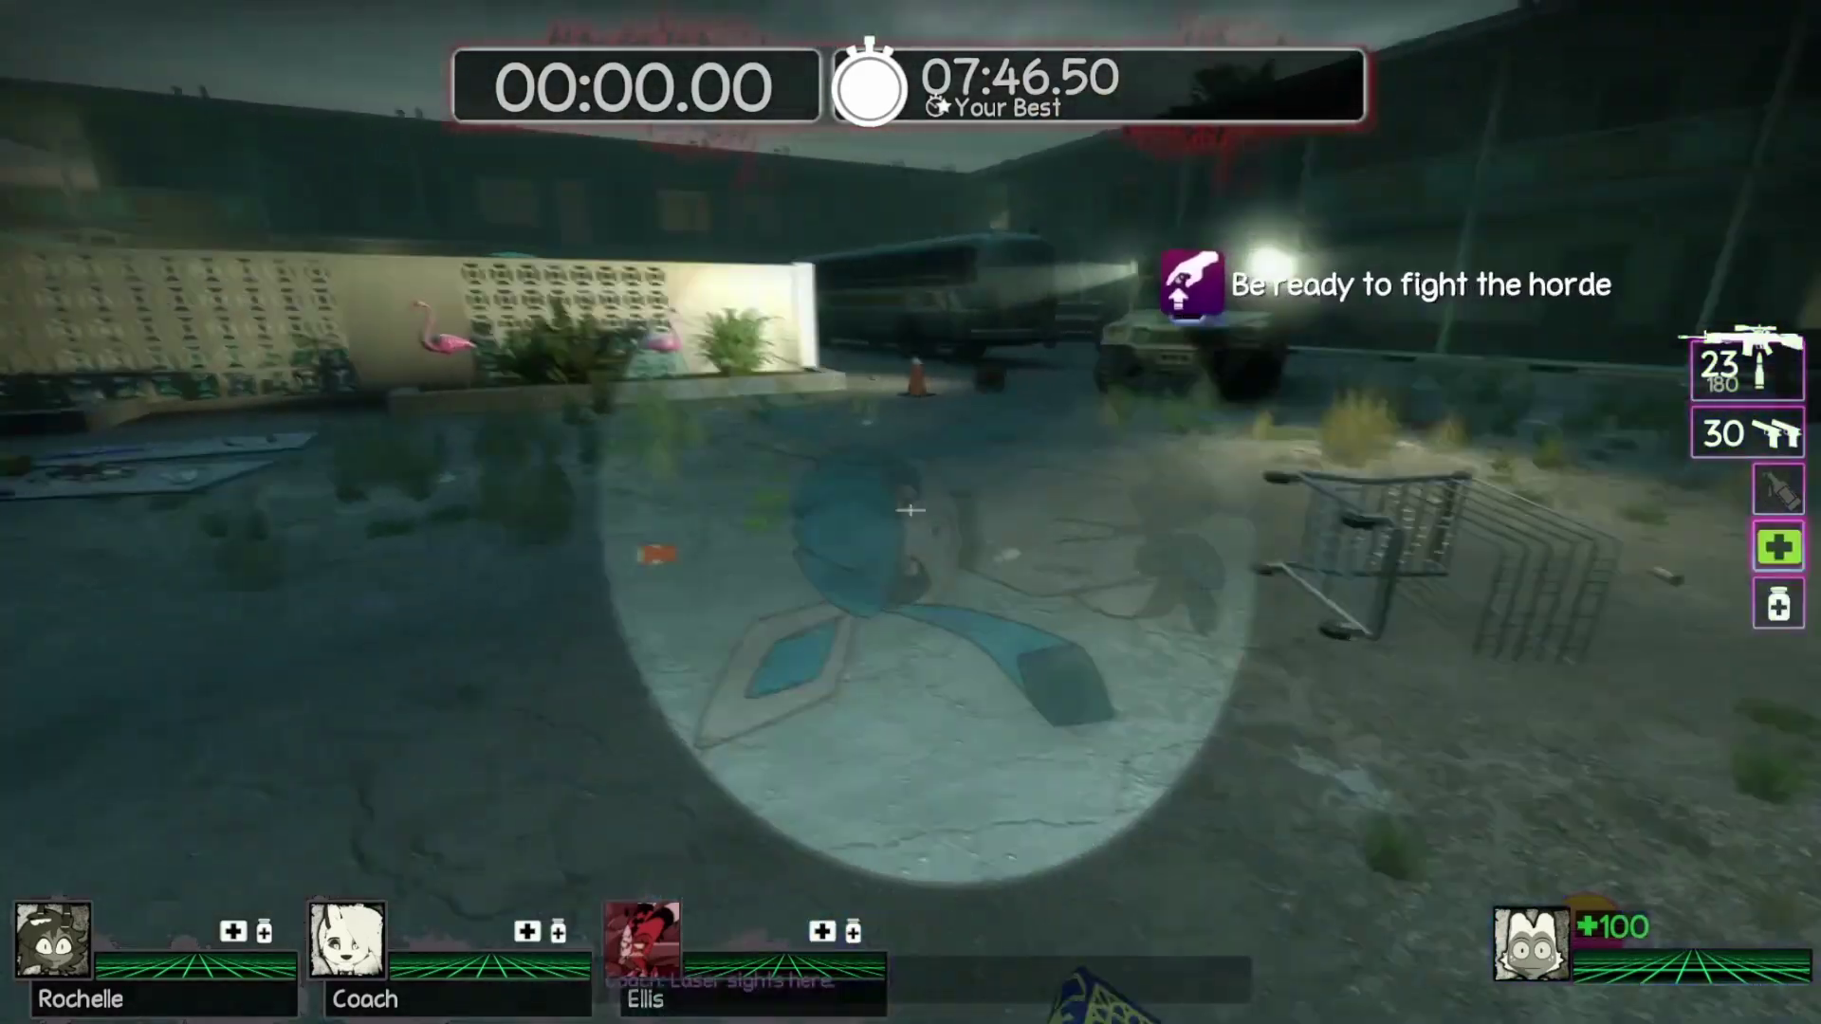
key("1")
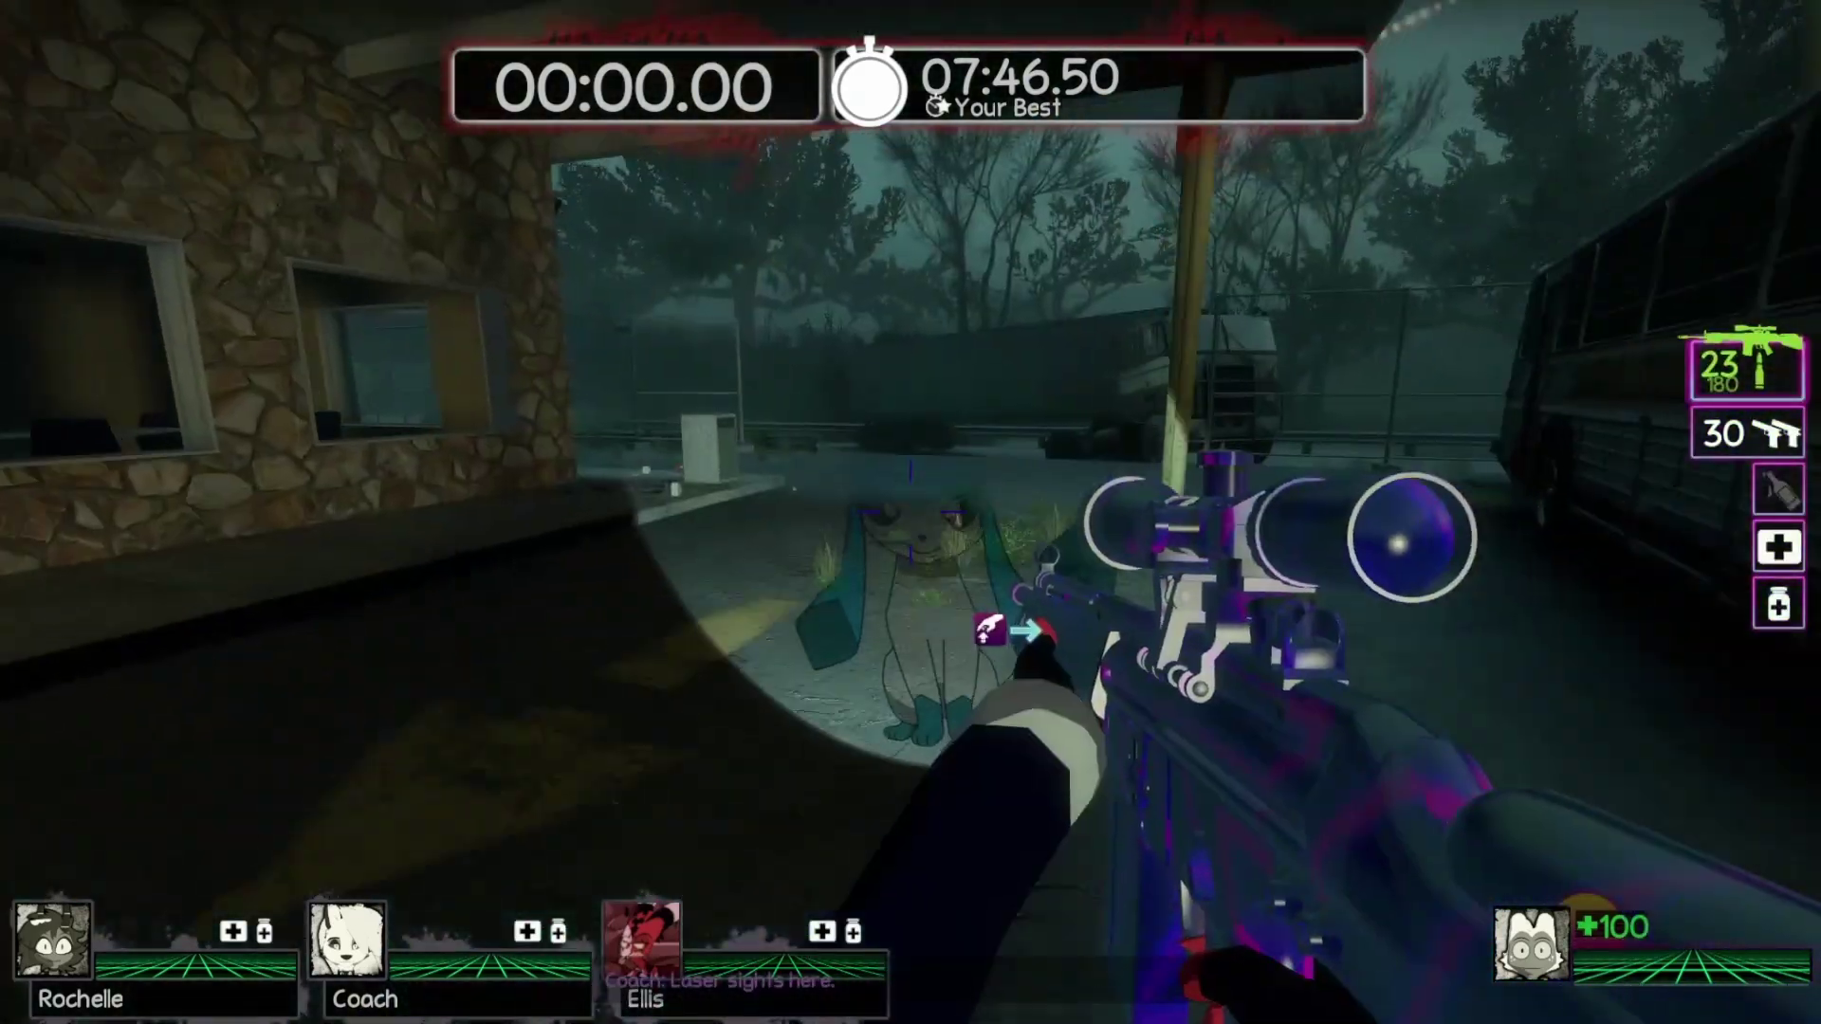
left_click(910, 512)
left_click(911, 512)
Spawn a Spitter with z_spawn spitter from the console, shoot it and reload
key("grave")
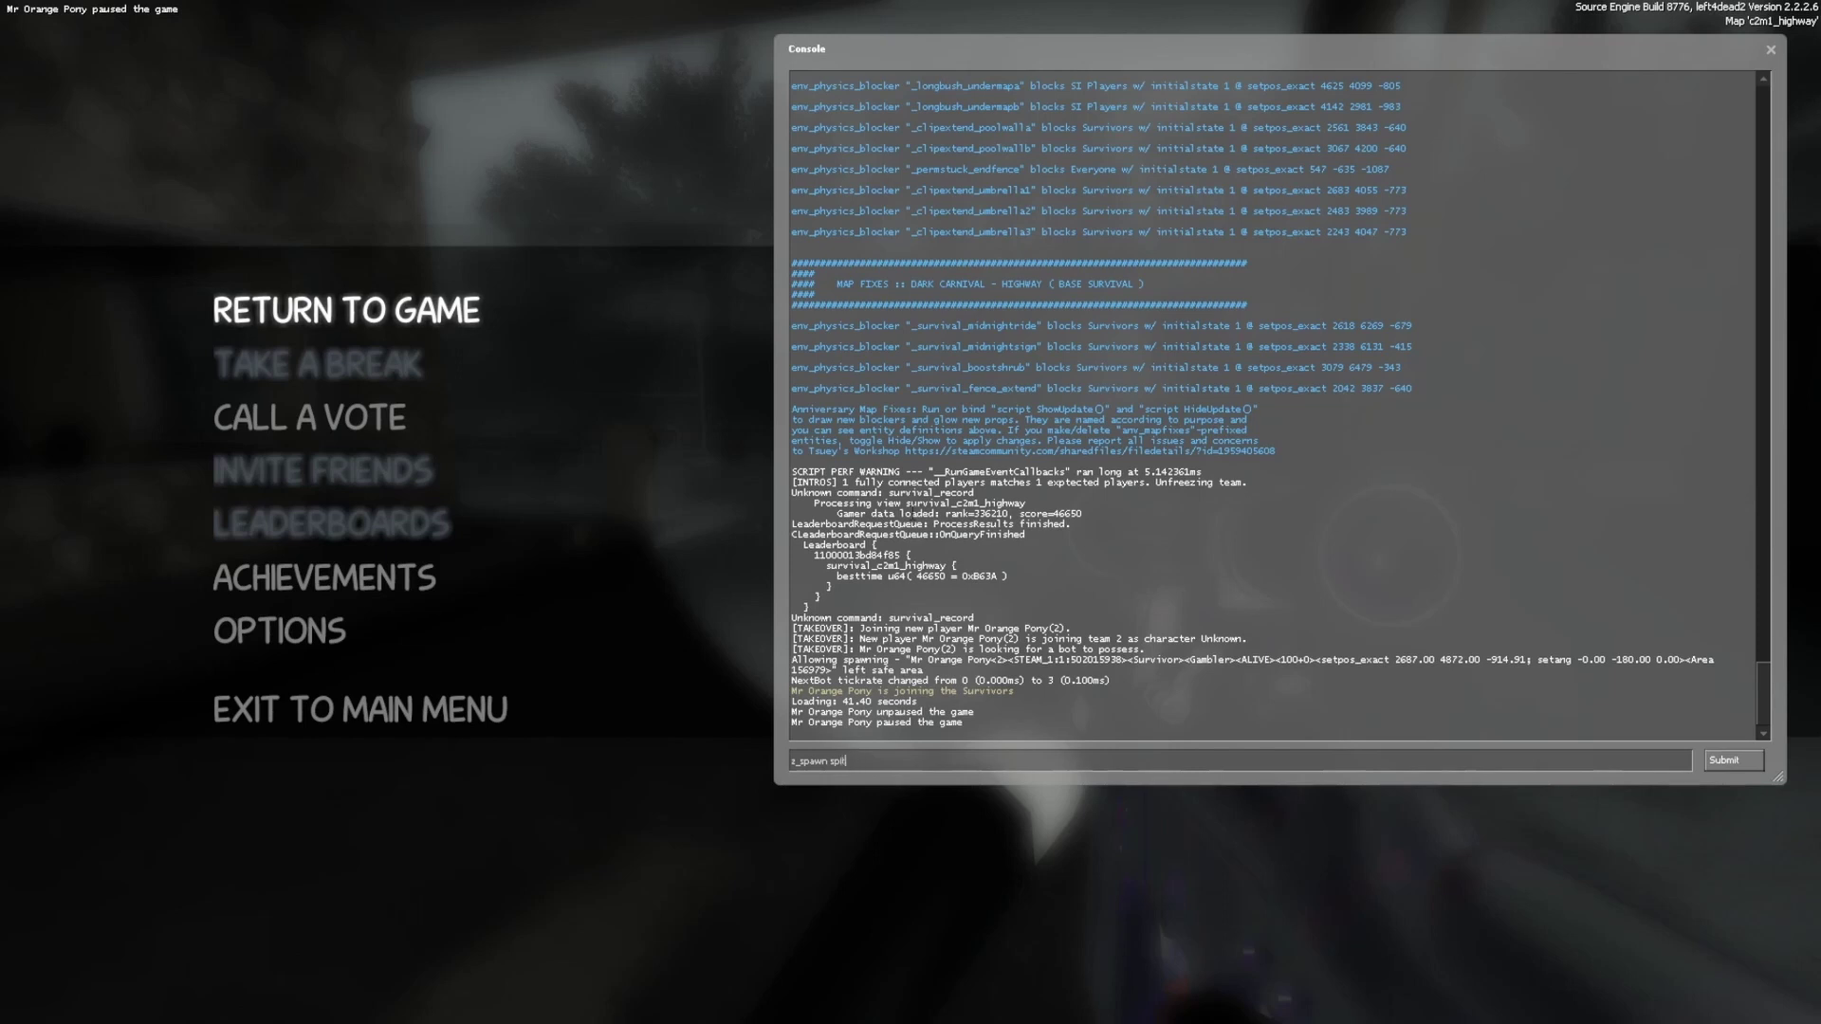
key("Return")
key("grave")
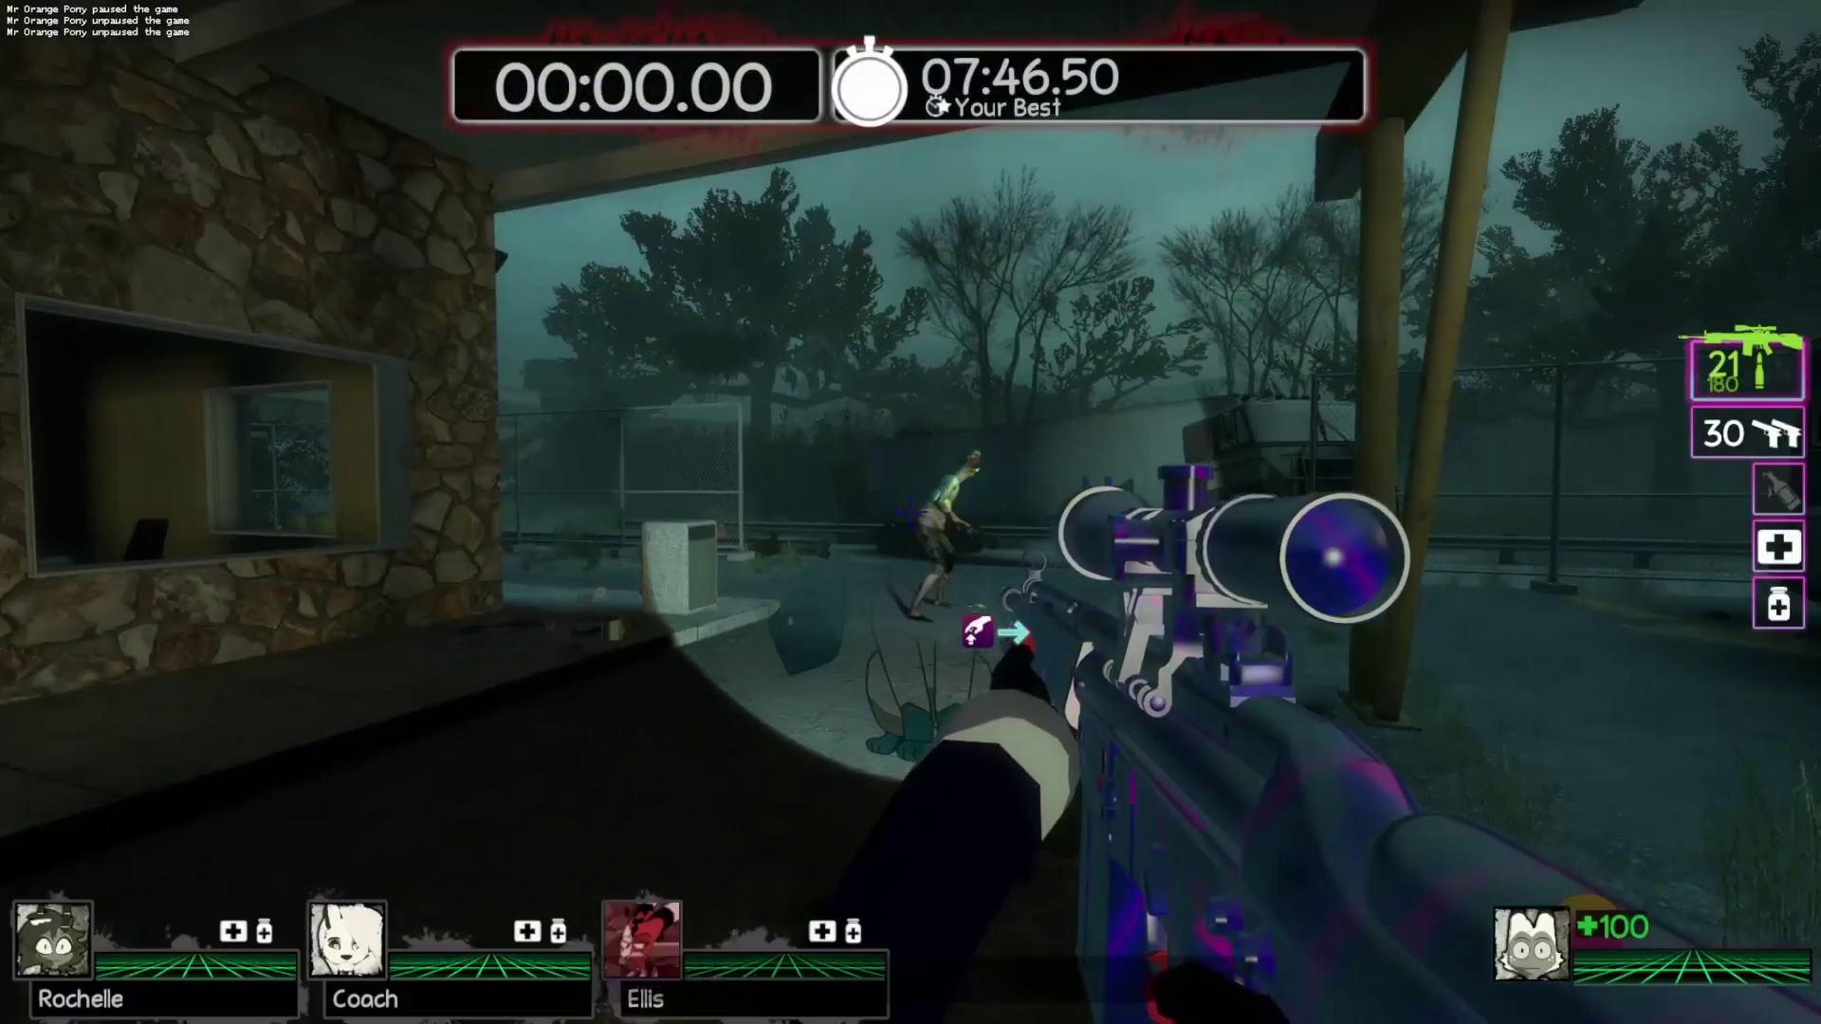
left_click(910, 512)
left_click(911, 512)
left_click(910, 512)
key("r")
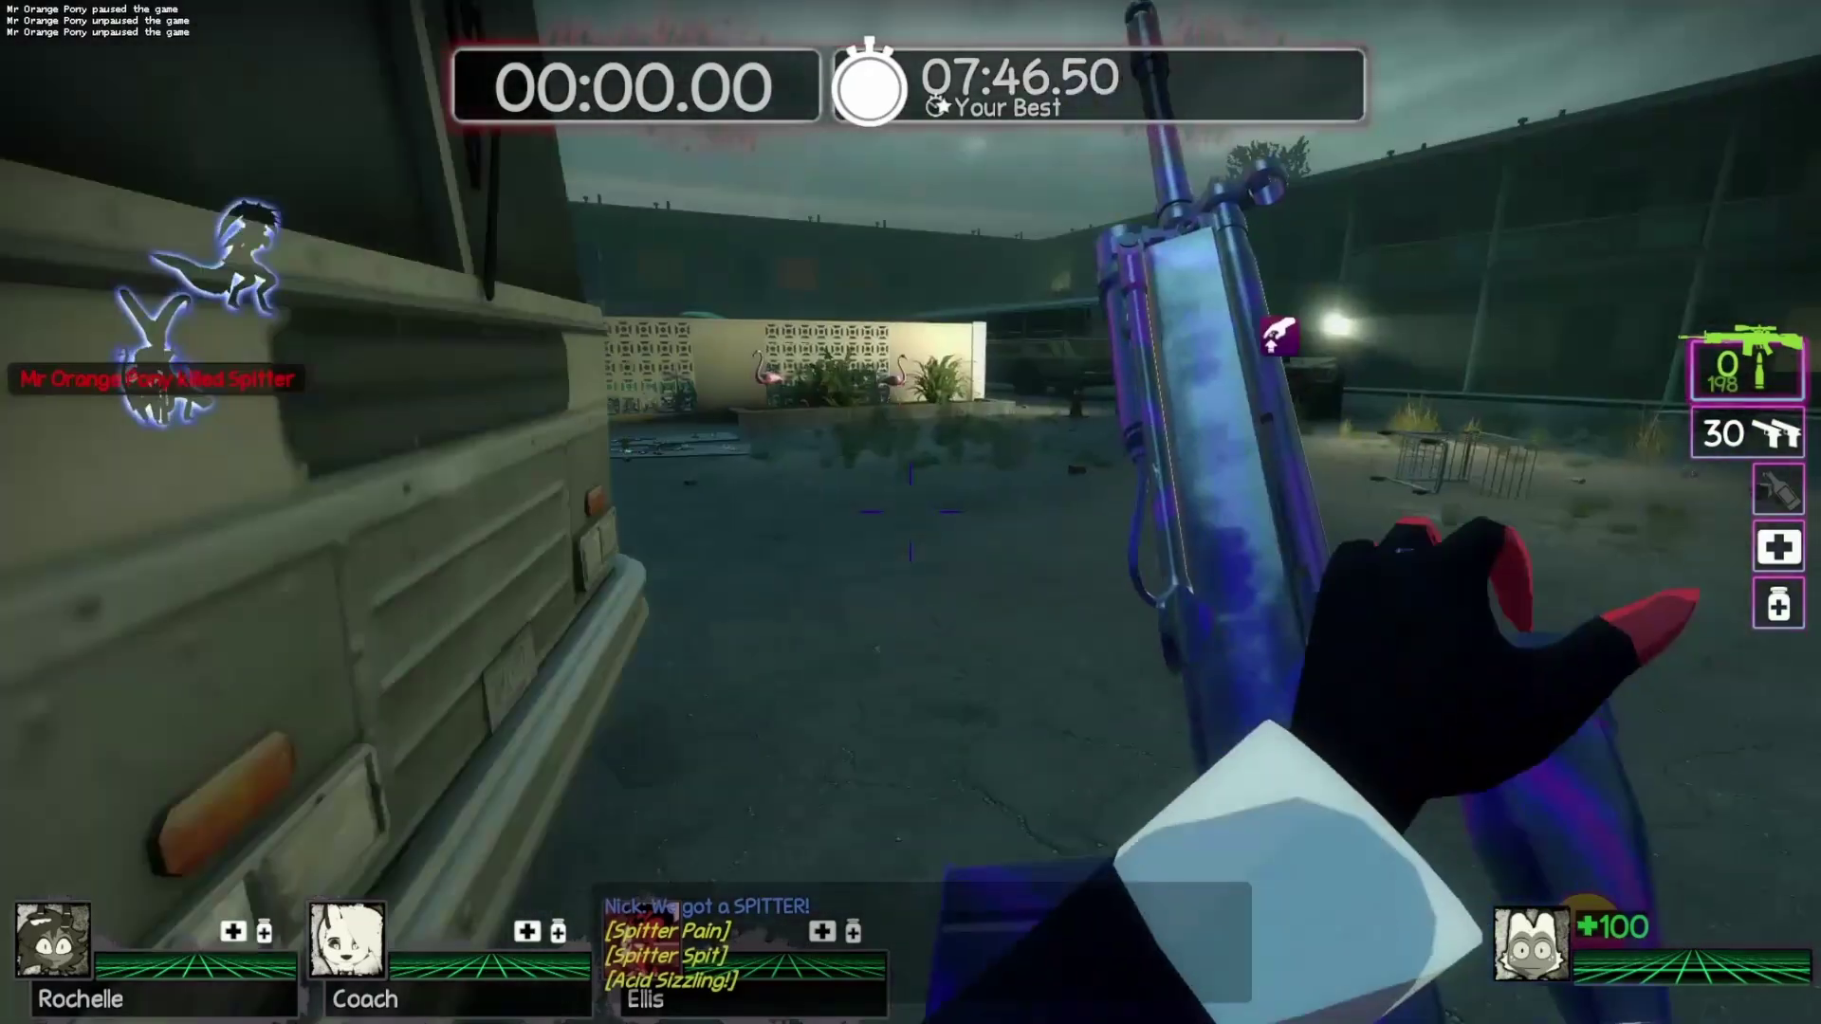
key("f")
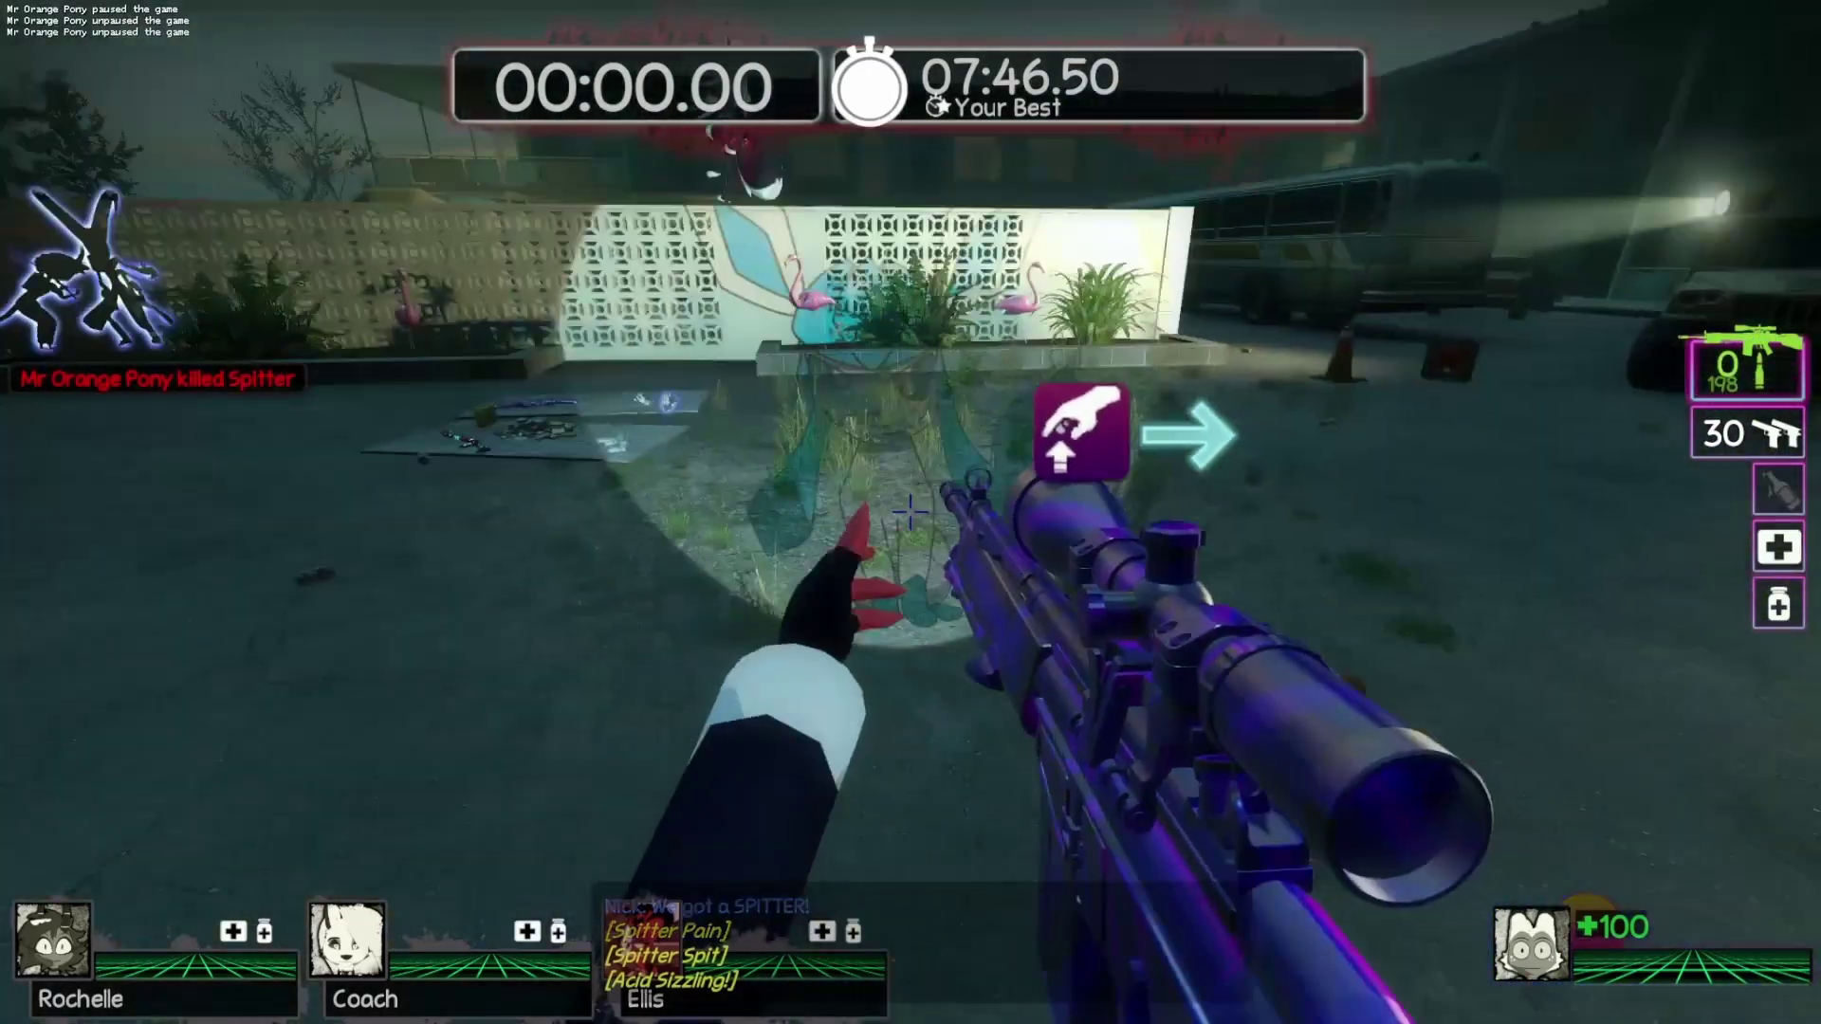
Exit Left 4 Dead 2 by entering quit in the developer console
key("grave")
type("quit")
key("Return")
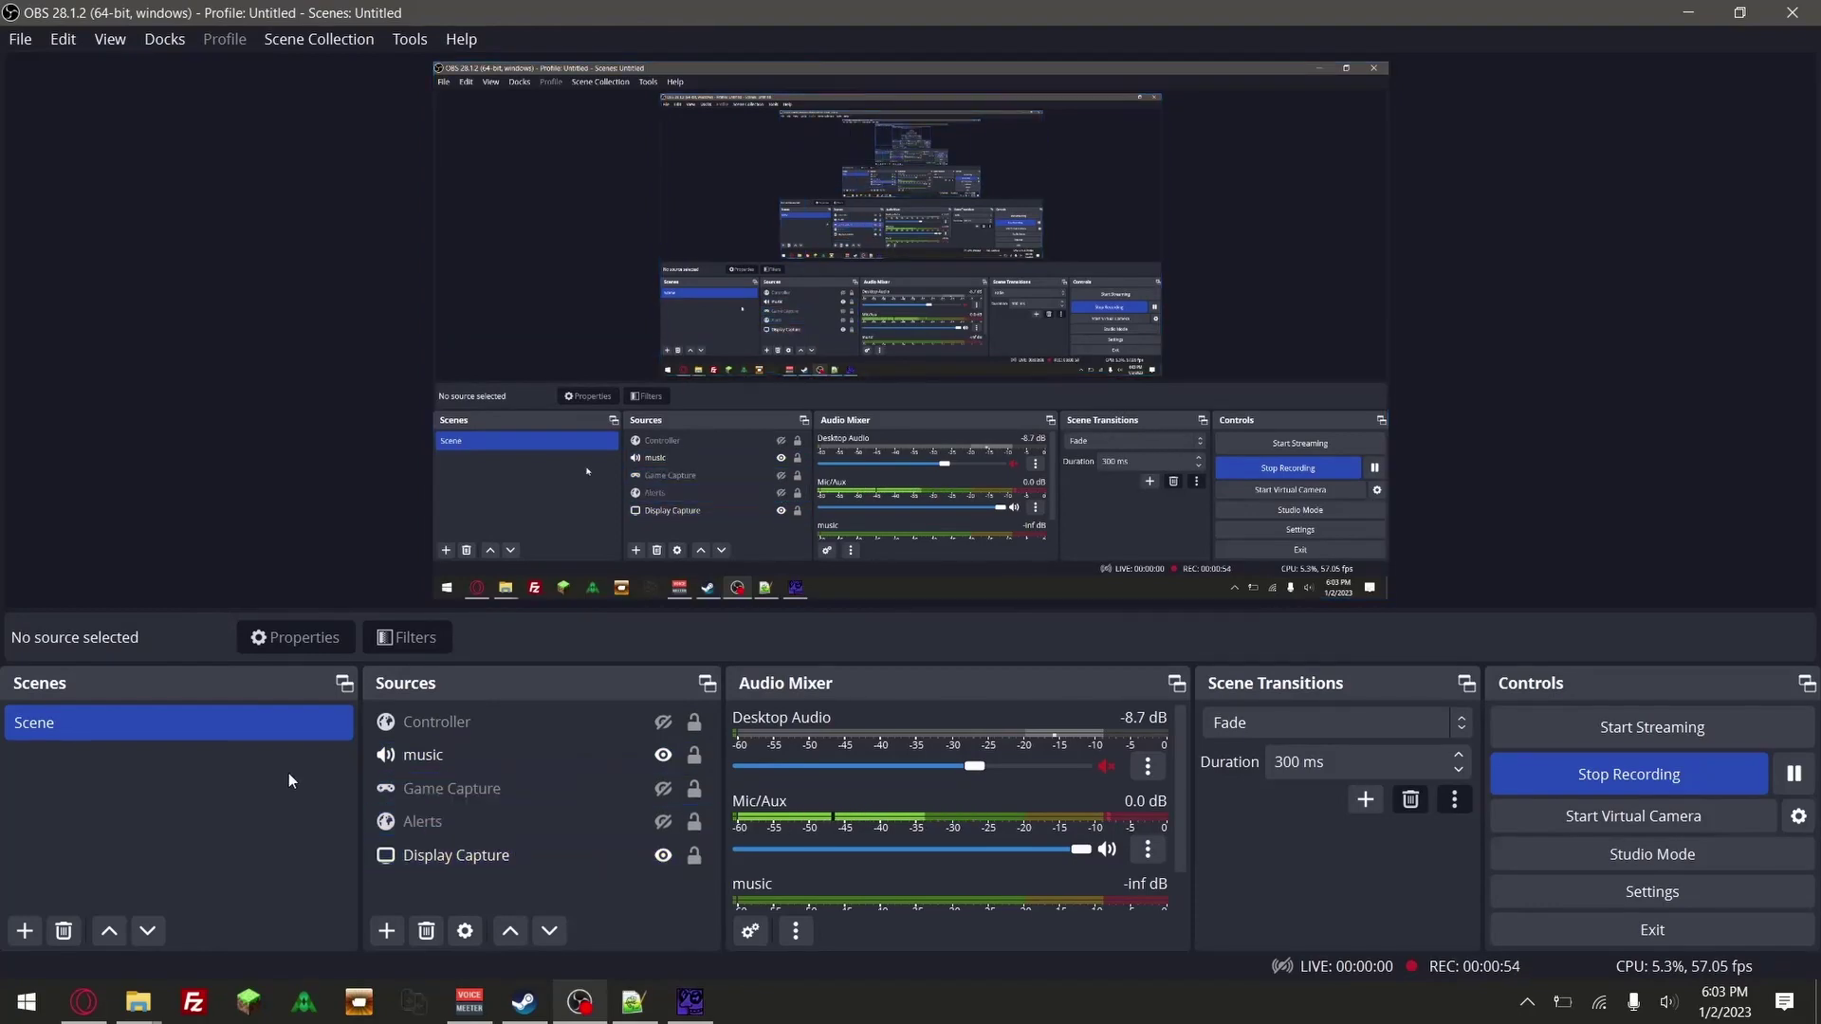
Open weapon_sniper_military.txt from Organize\TutorialThingy\Scripts in Notepad++
mouse_move(138, 1012)
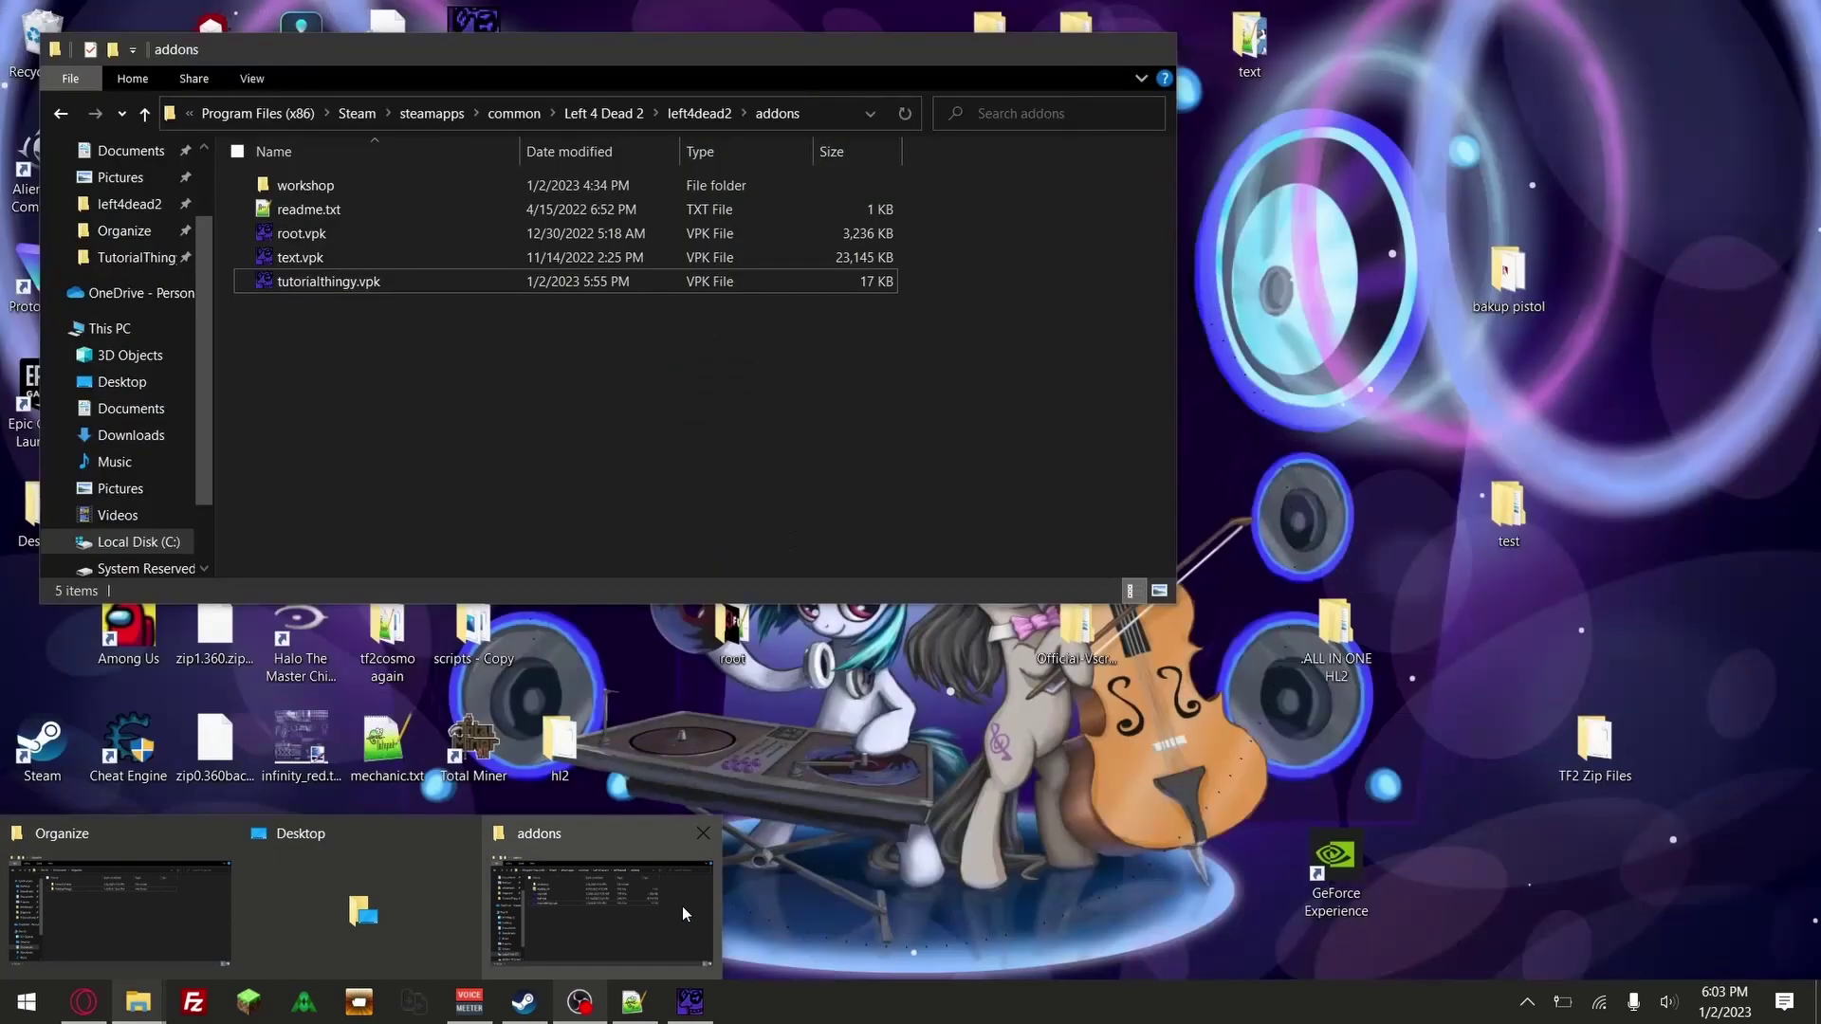
left_click(681, 907)
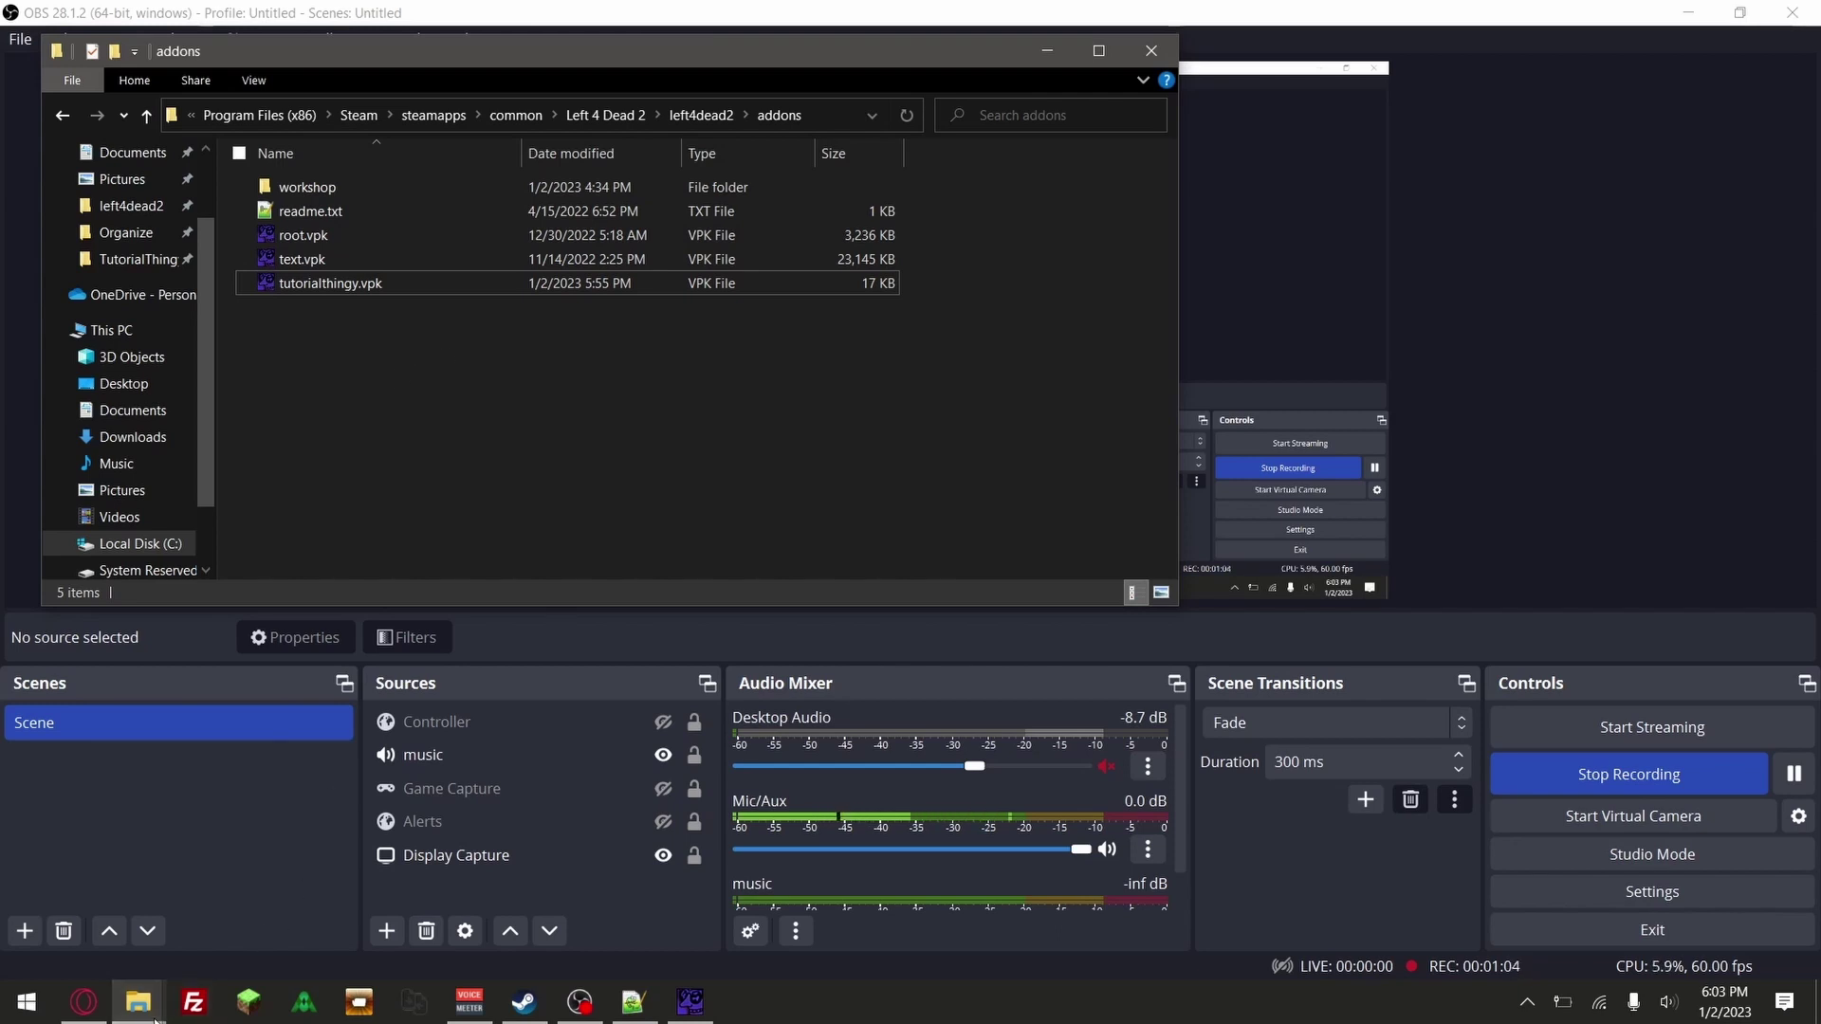
mouse_move(137, 1003)
left_click(115, 907)
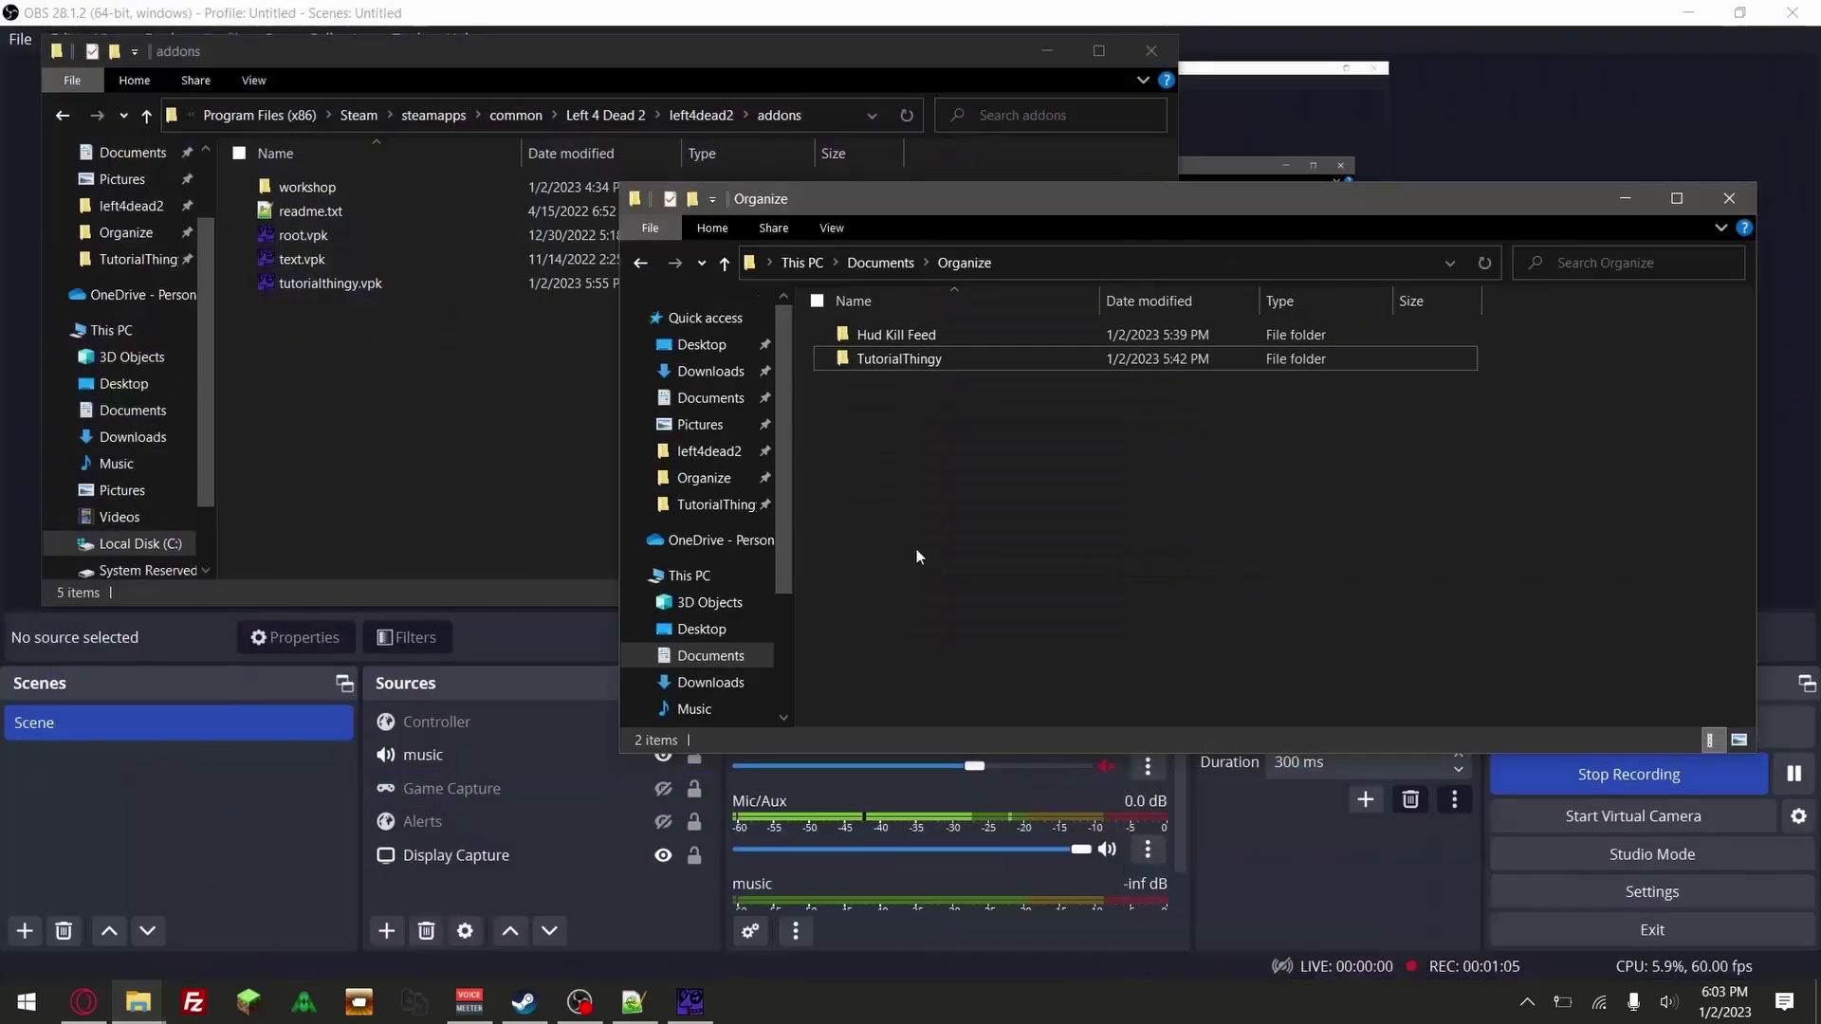
double_click(948, 364)
left_click(862, 395)
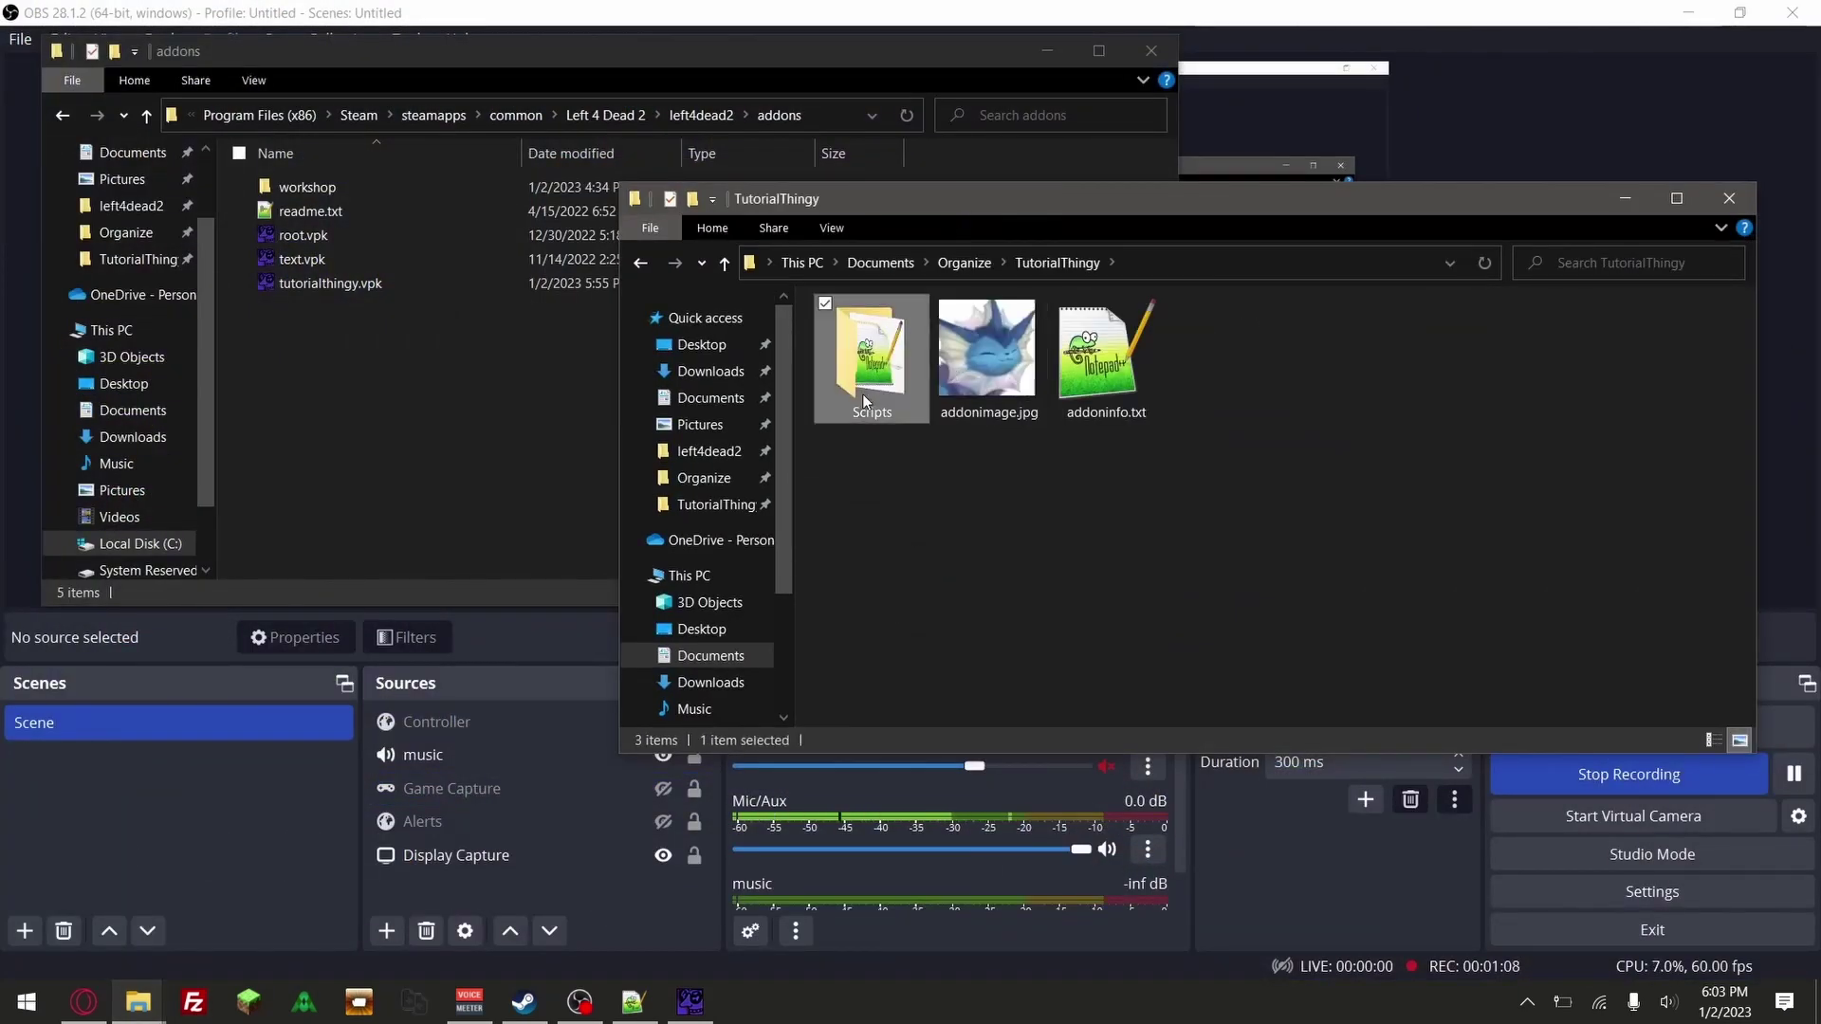
double_click(863, 394)
double_click(949, 335)
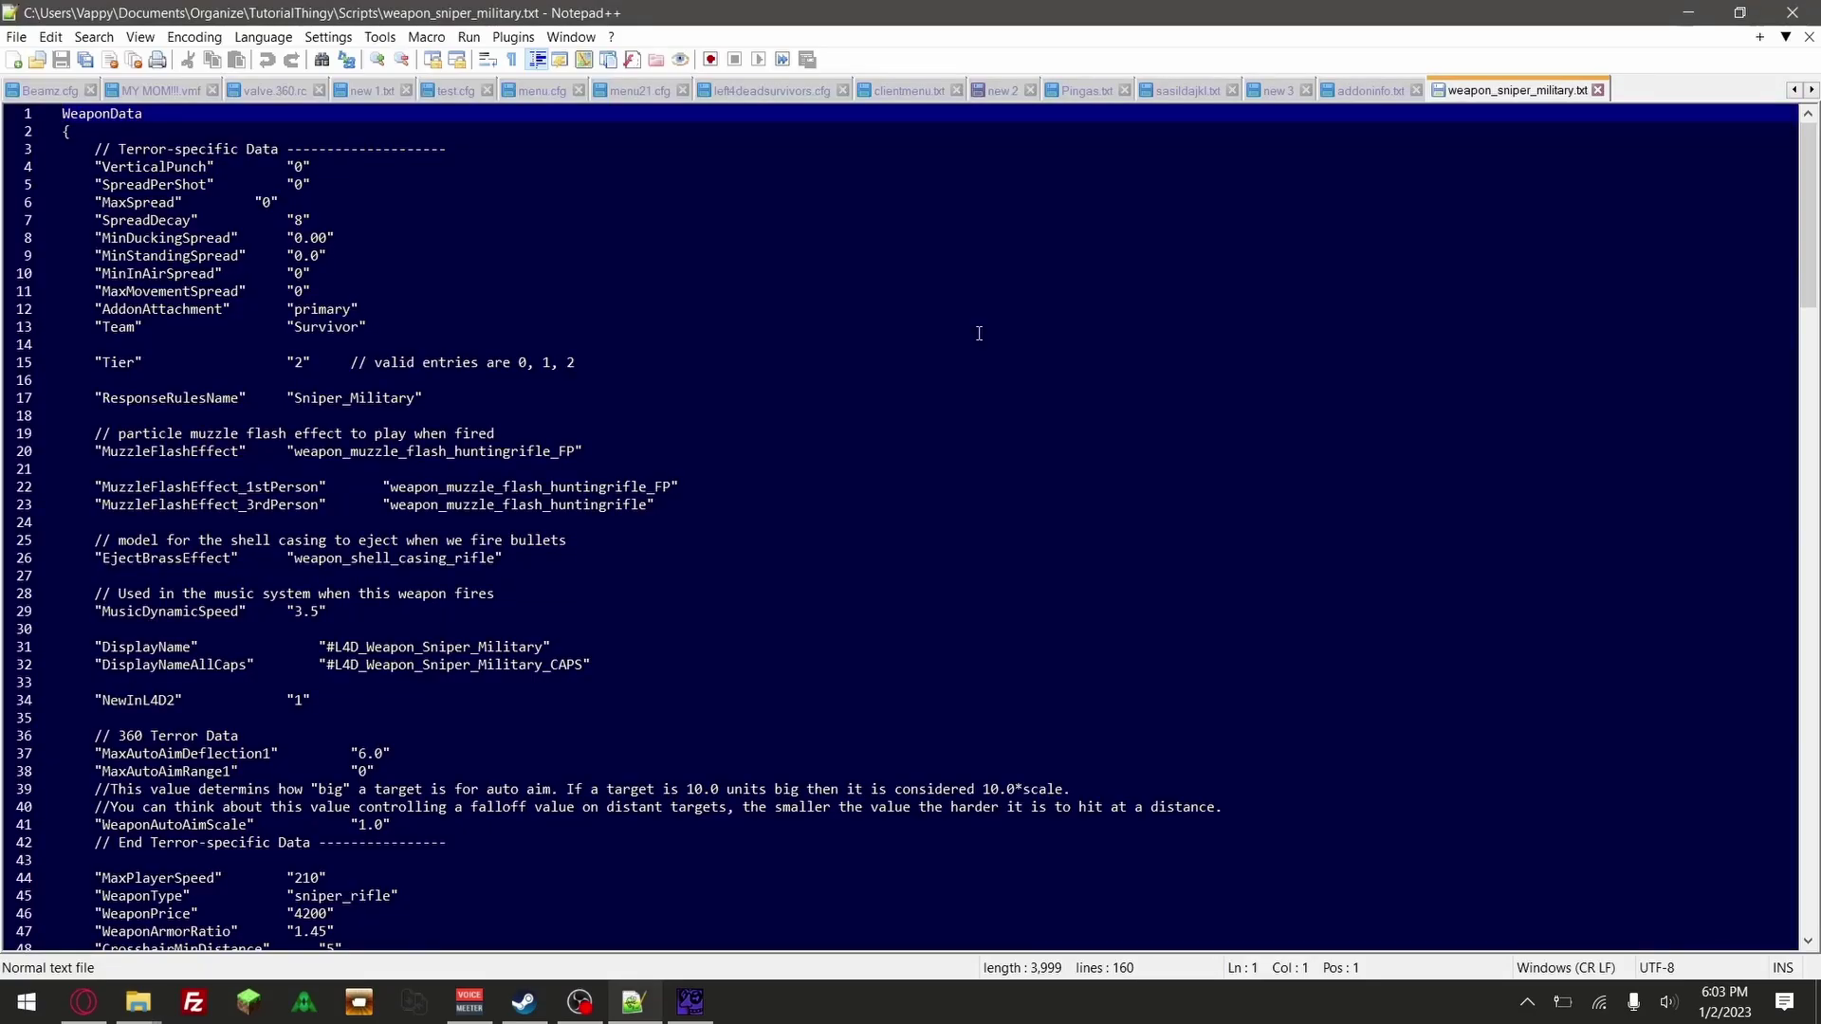
Look over the modified sniper rifle values from line 11 up to line 4
left_click(424, 286)
scroll(474, 313, "down", 5)
scroll(573, 334, "up", 5)
key("Up")
key("Up")
key("Up")
key("Up")
key("Up")
key("Up")
Return to the left4dead2 addons folder in File Explorer
mouse_move(139, 1002)
mouse_move(168, 918)
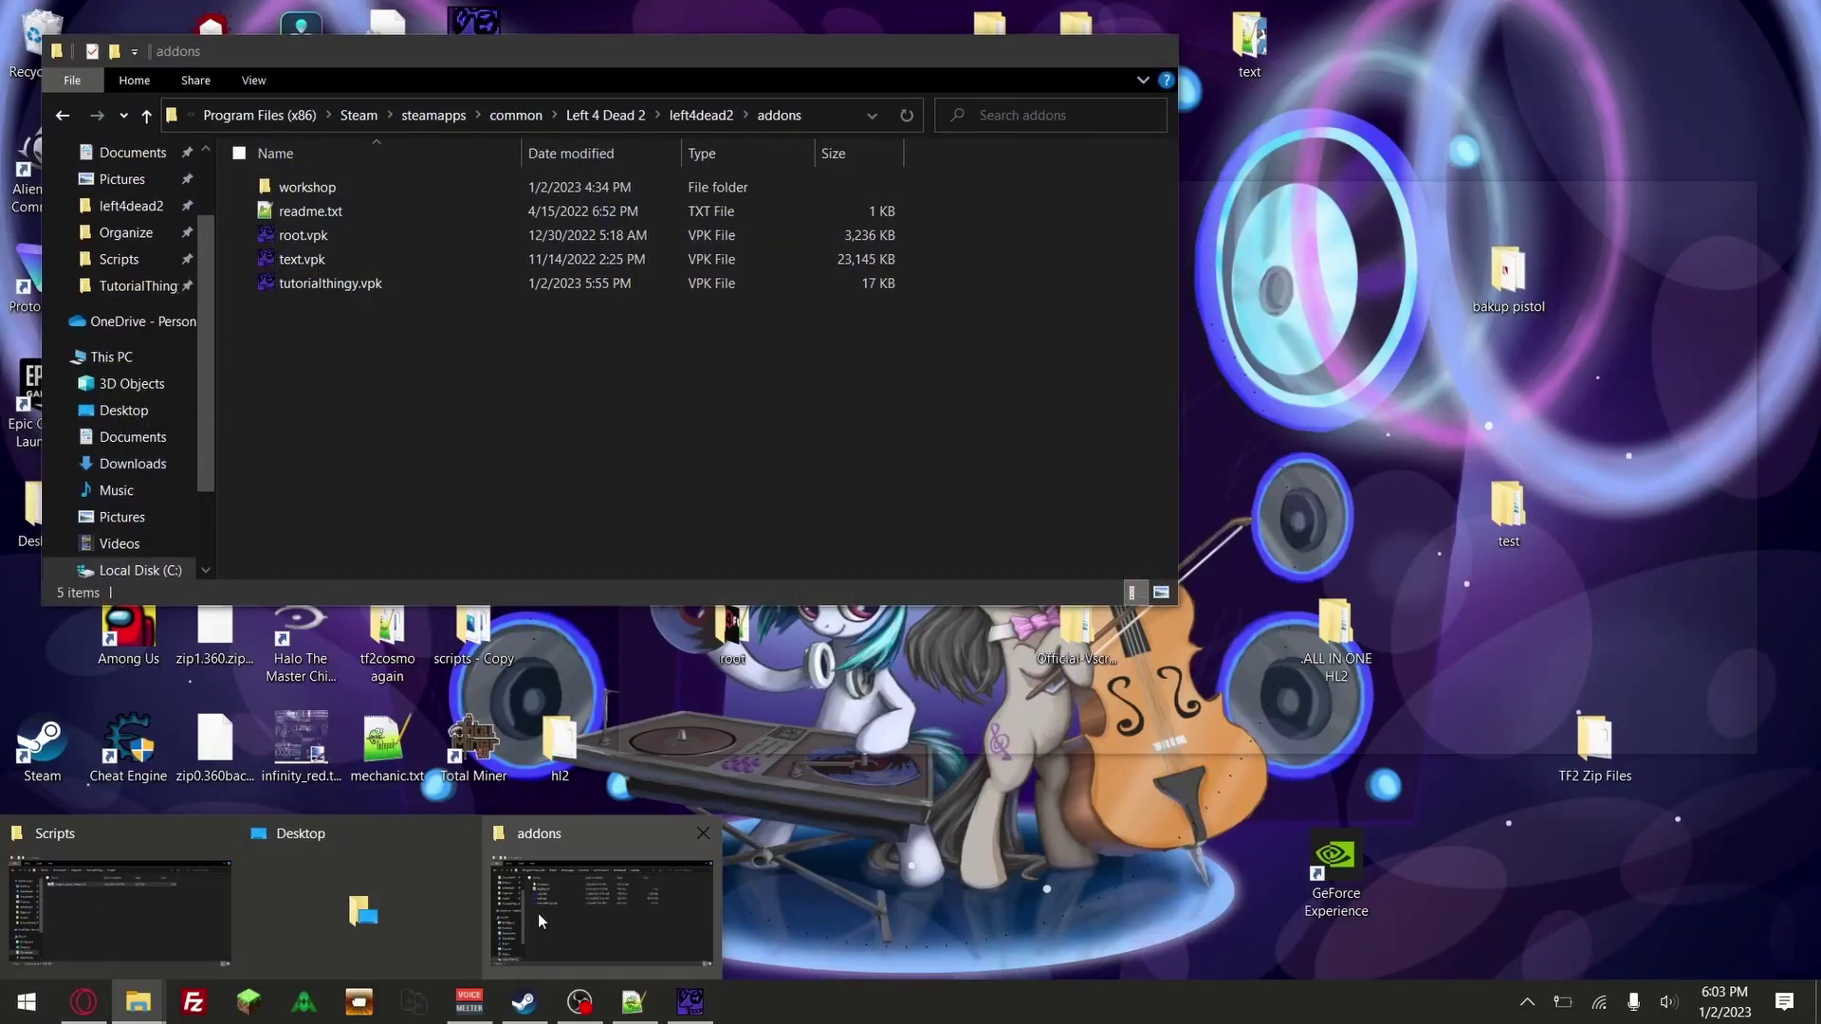
left_click(538, 913)
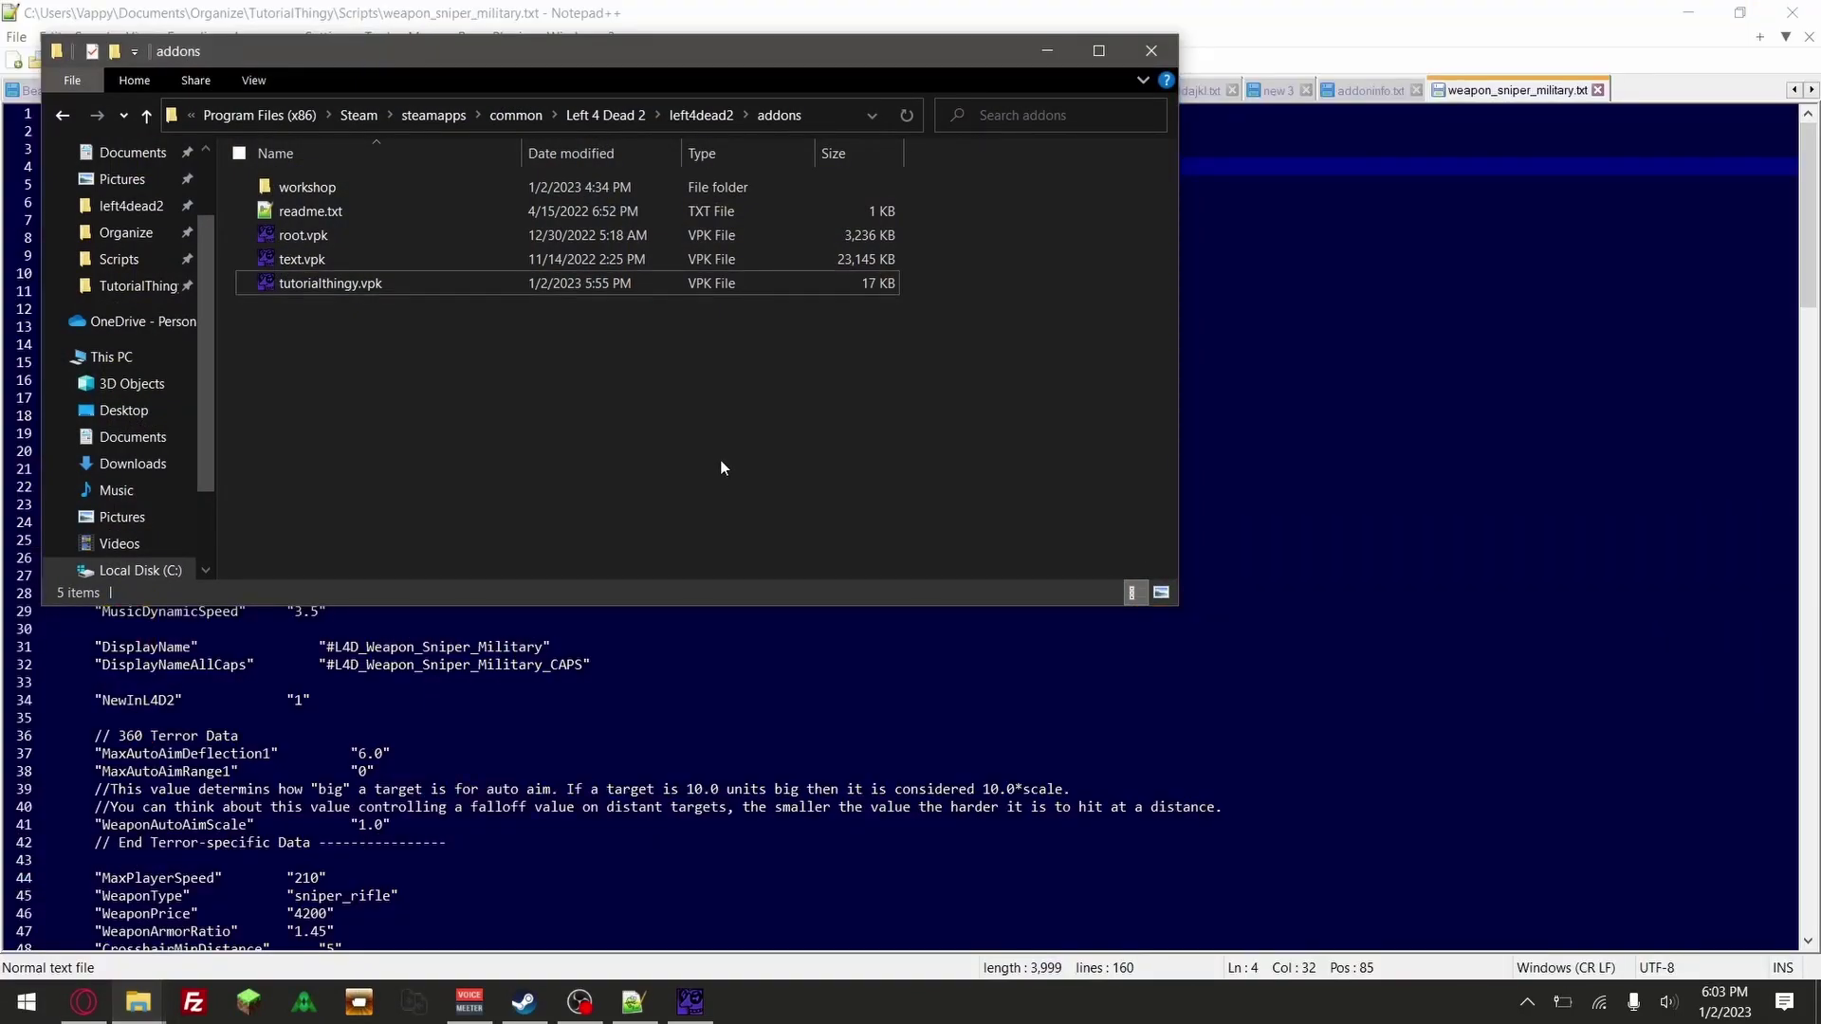
Go up to left4dead2 and open pak01_dir.vpk in GCFScape
left_click(702, 115)
scroll(719, 390, "down", 20)
left_click(333, 328)
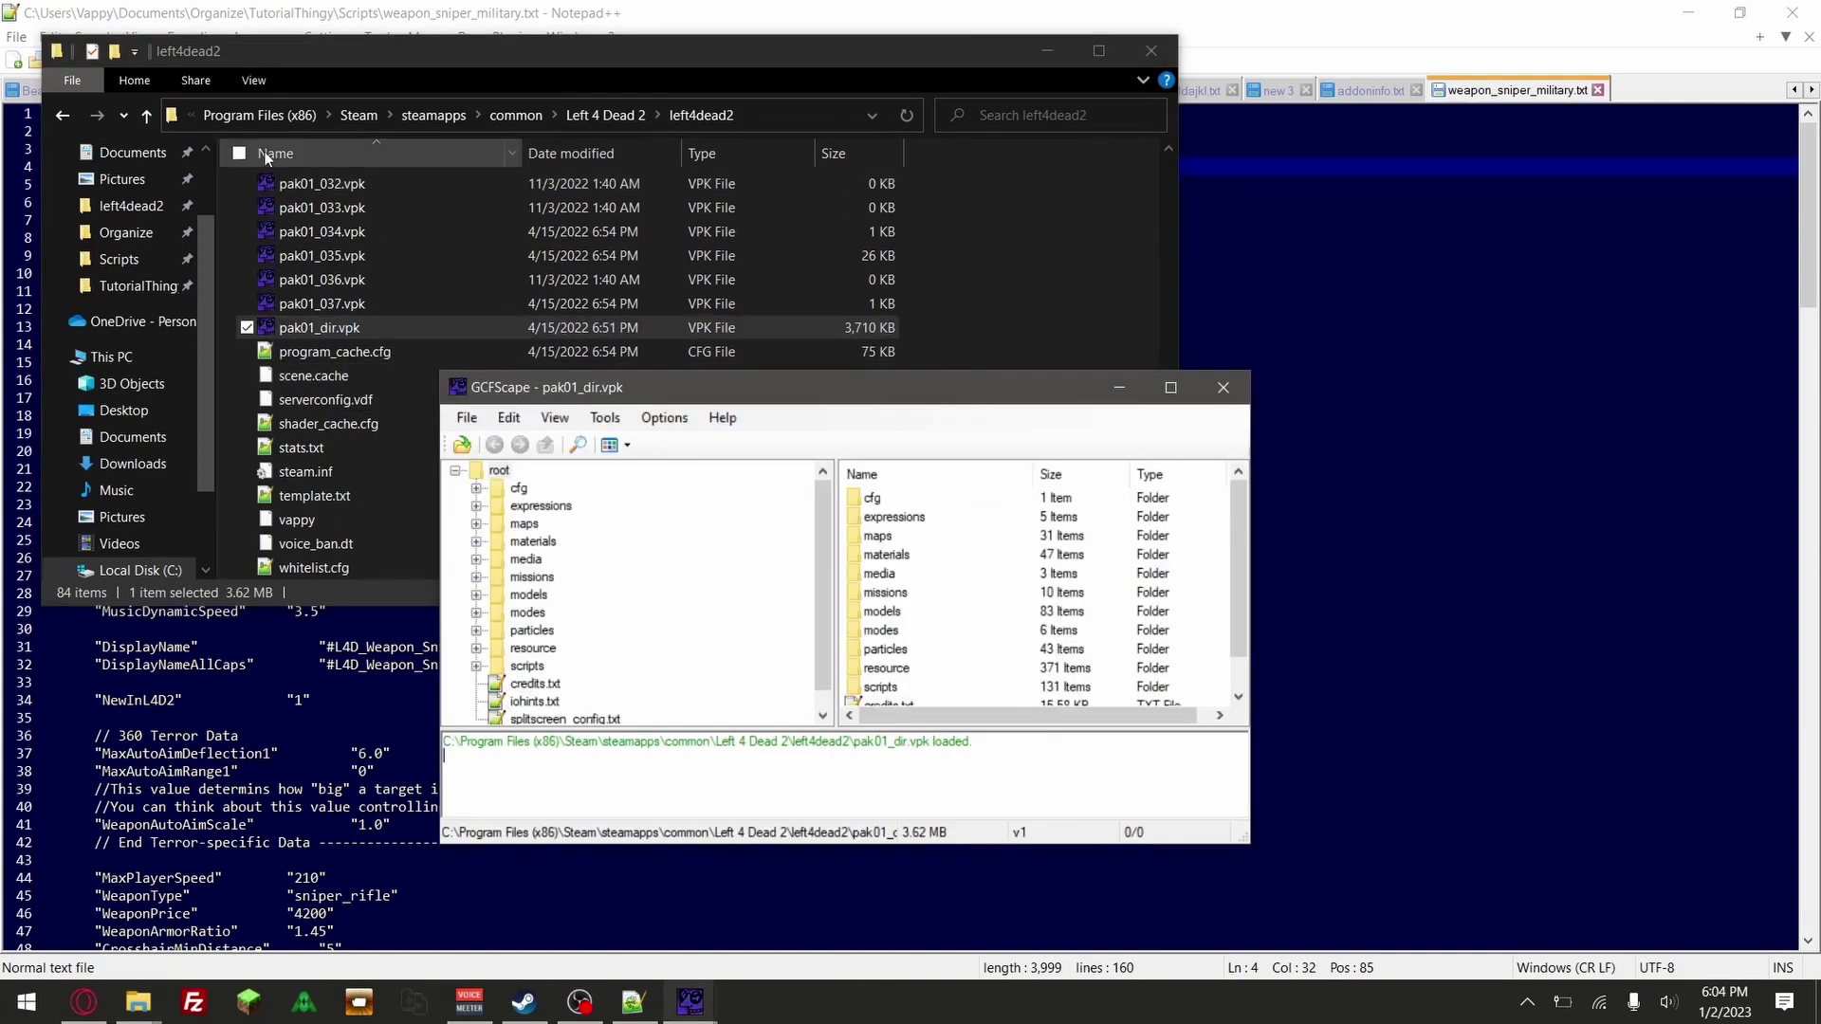
Open the stock weapon_sniper_military.txt from the archive's scripts folder in Notepad++
scroll(642, 616, "down", 1)
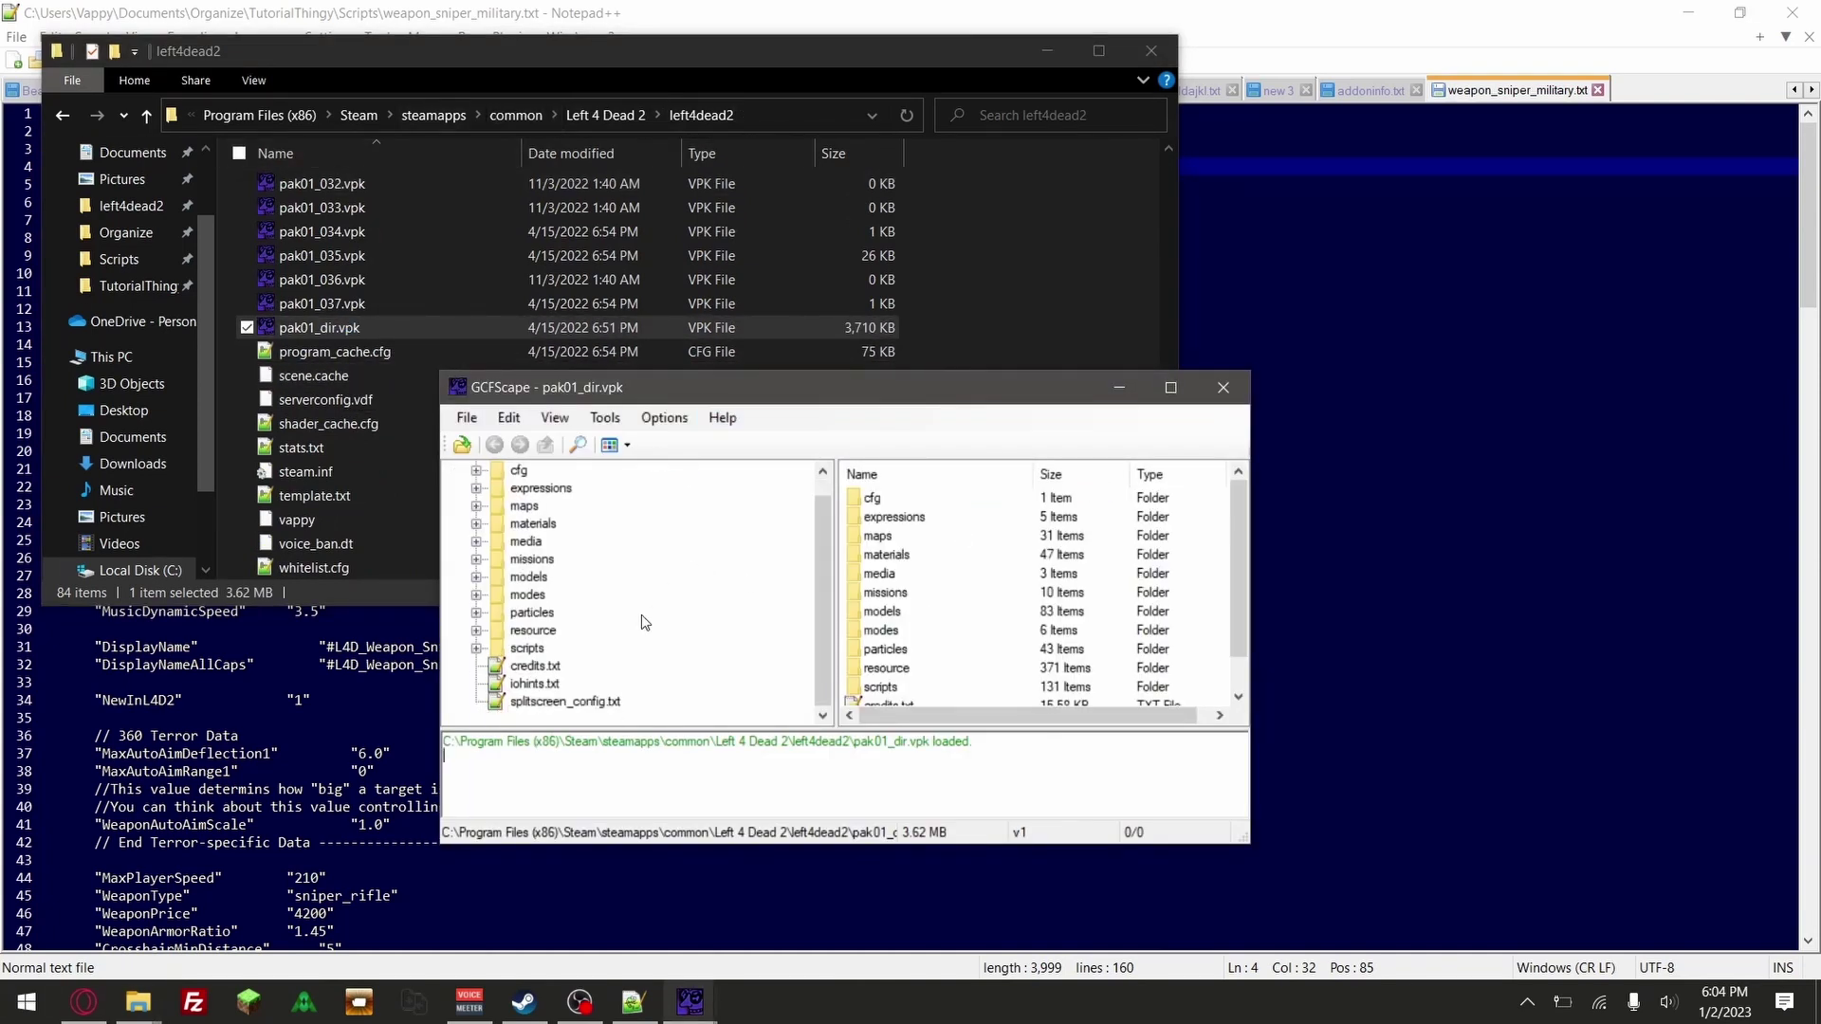
double_click(531, 652)
scroll(695, 656, "down", 15)
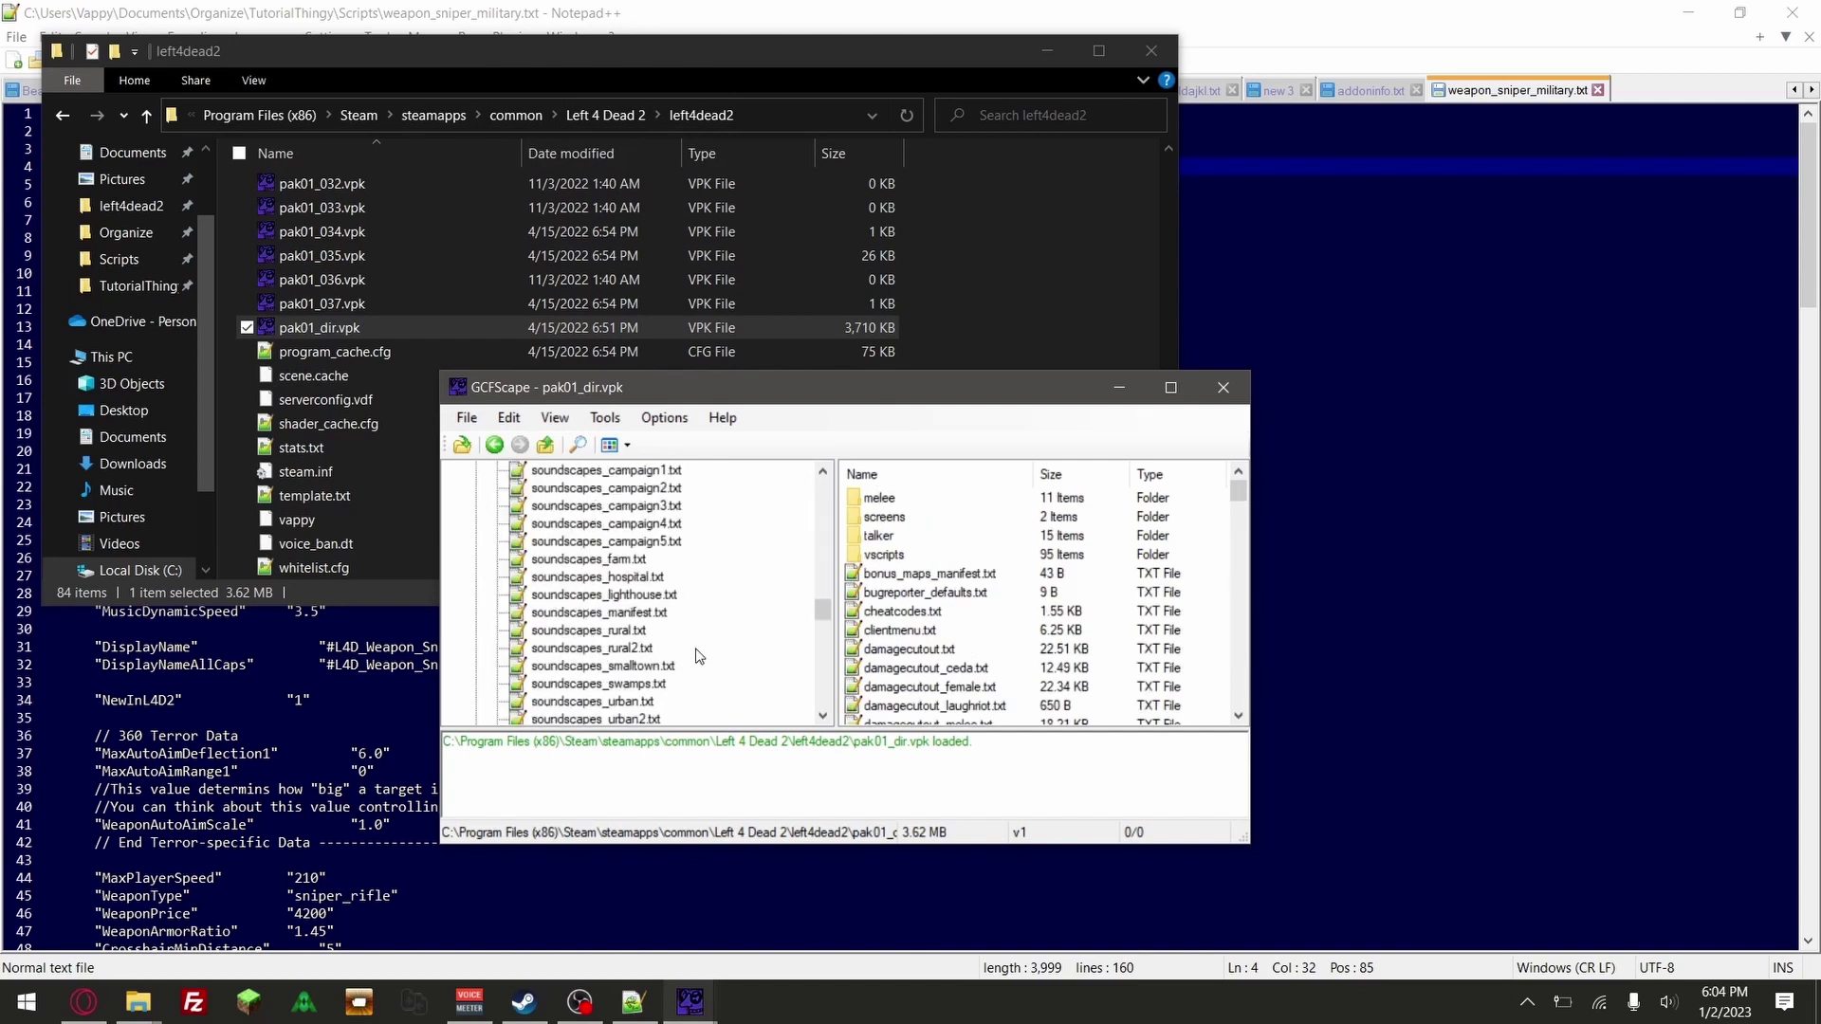
scroll(695, 656, "down", 5)
scroll(693, 656, "up", 8)
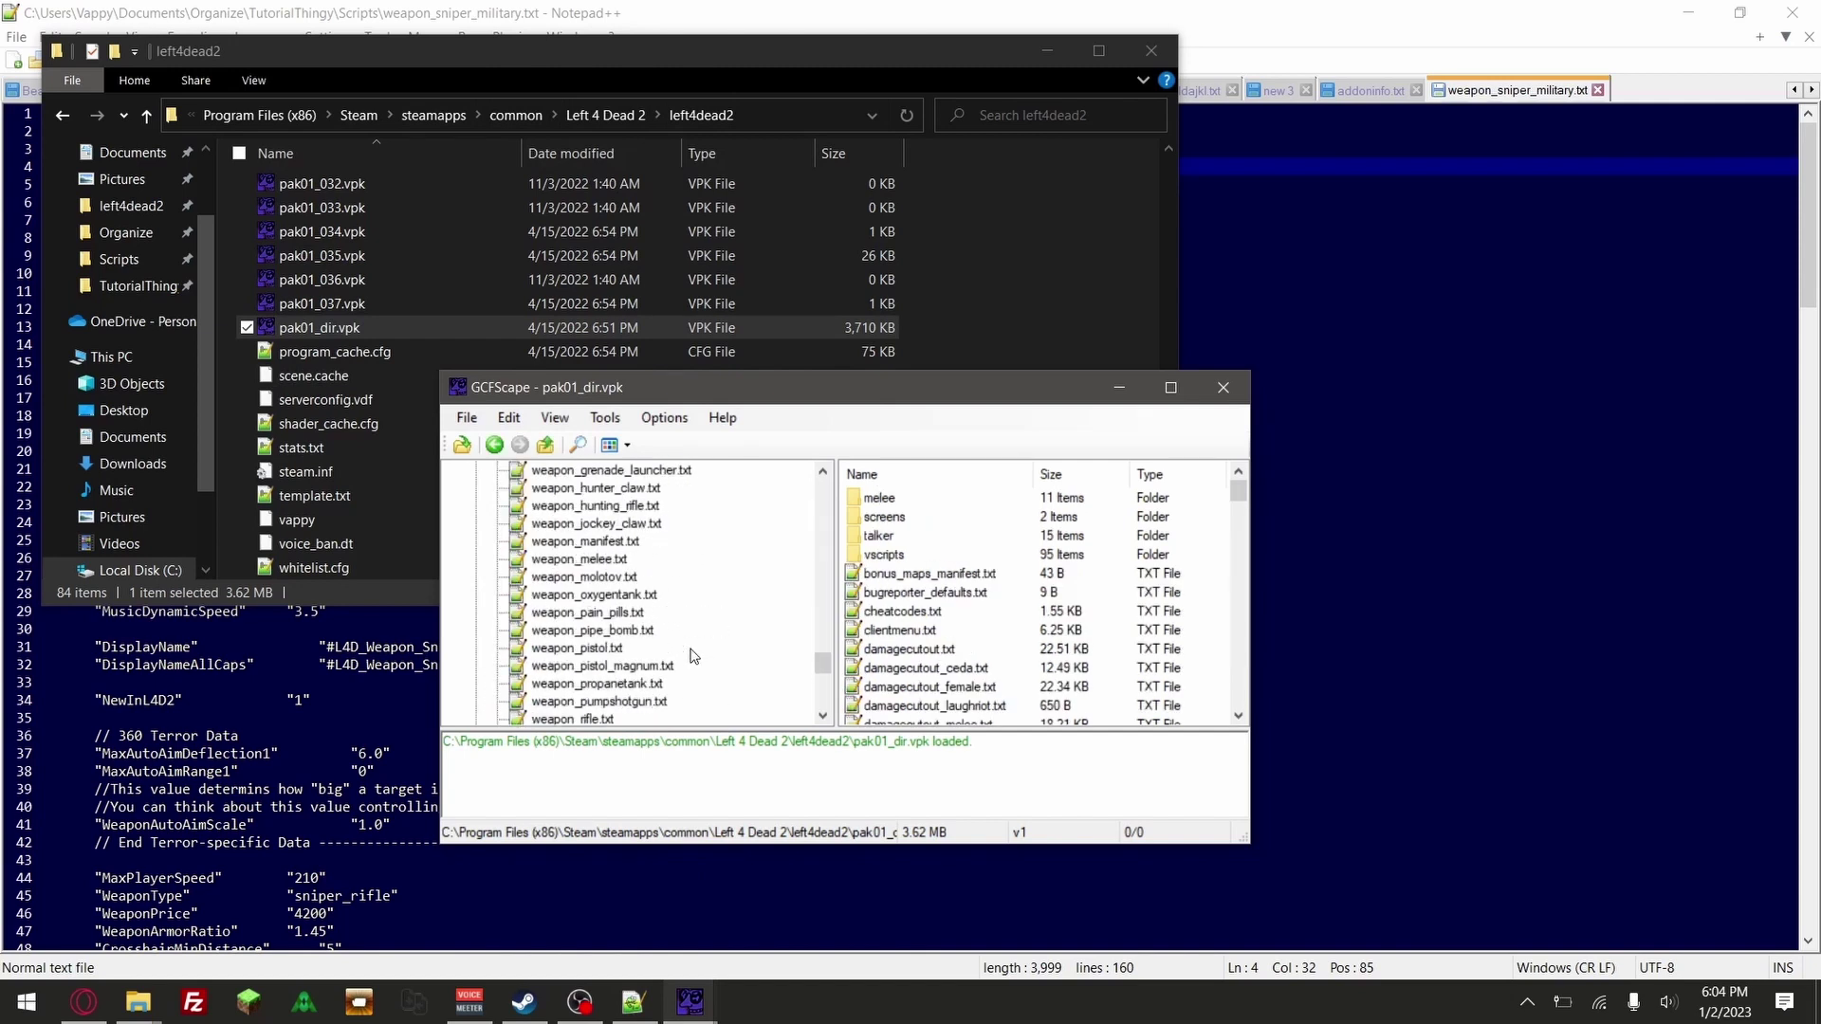
scroll(693, 657, "up", 5)
scroll(693, 657, "down", 7)
scroll(694, 657, "down", 7)
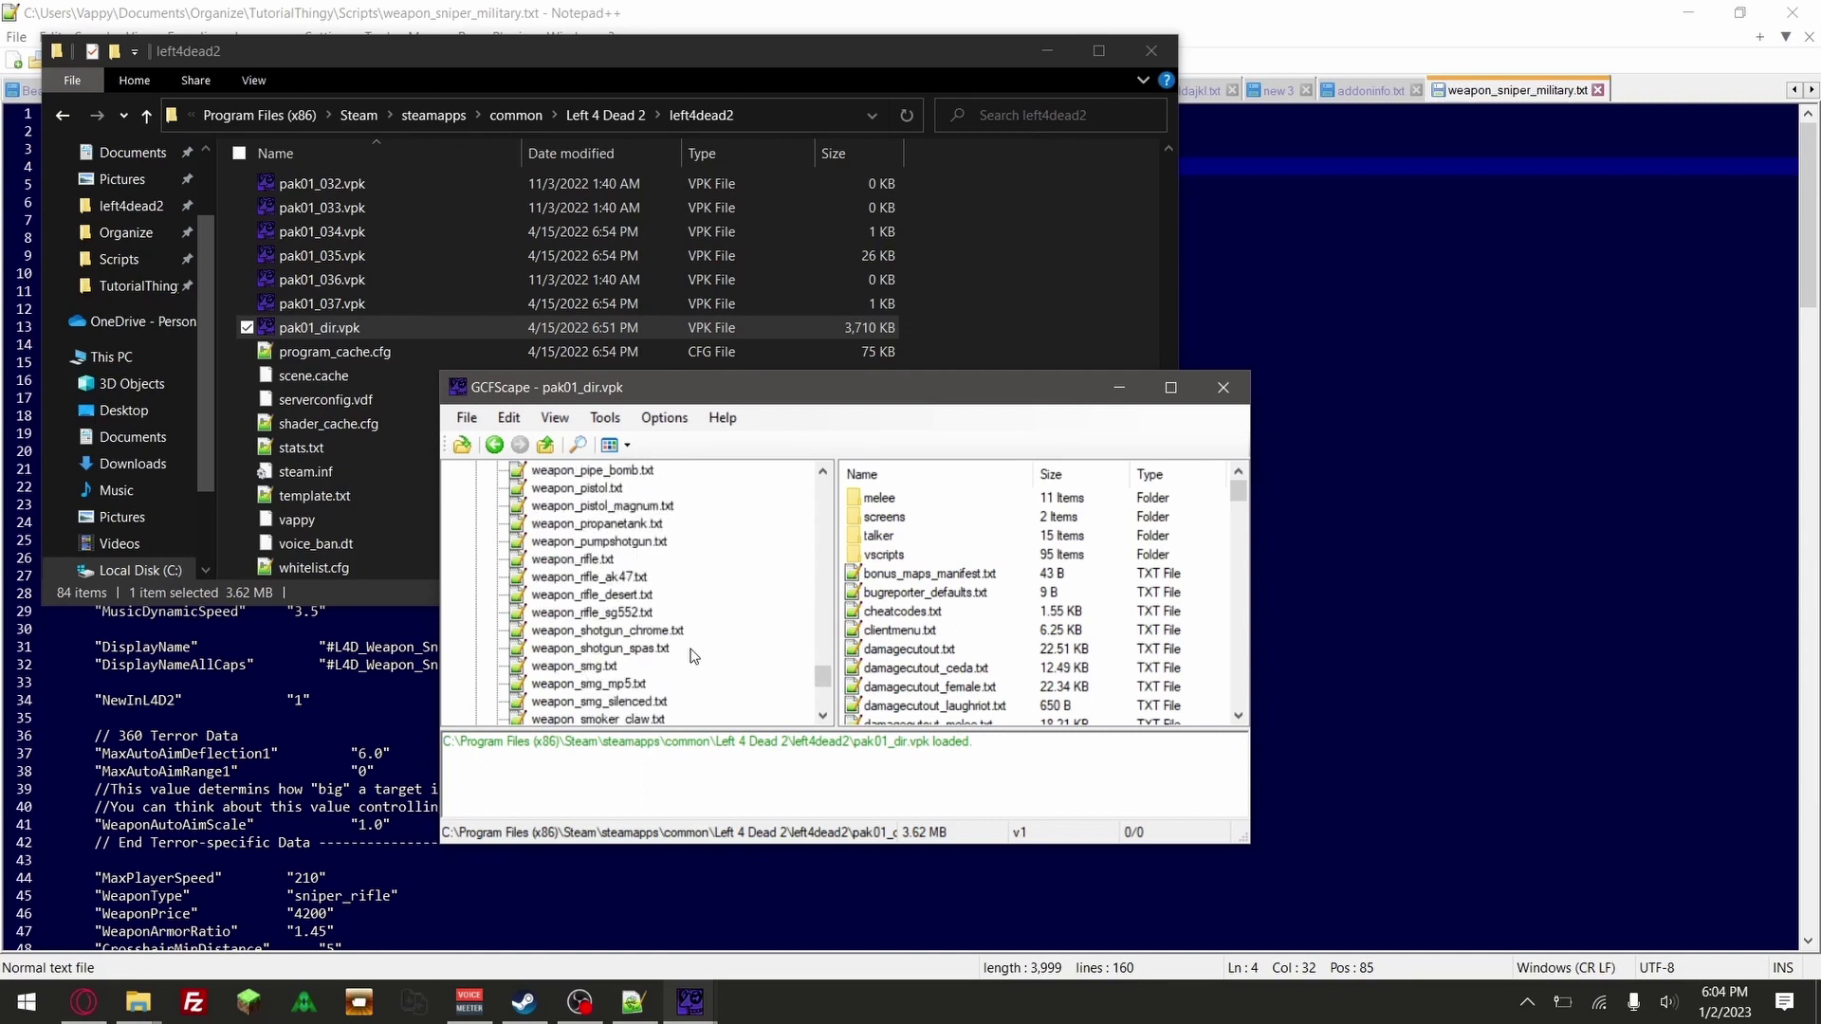
double_click(645, 597)
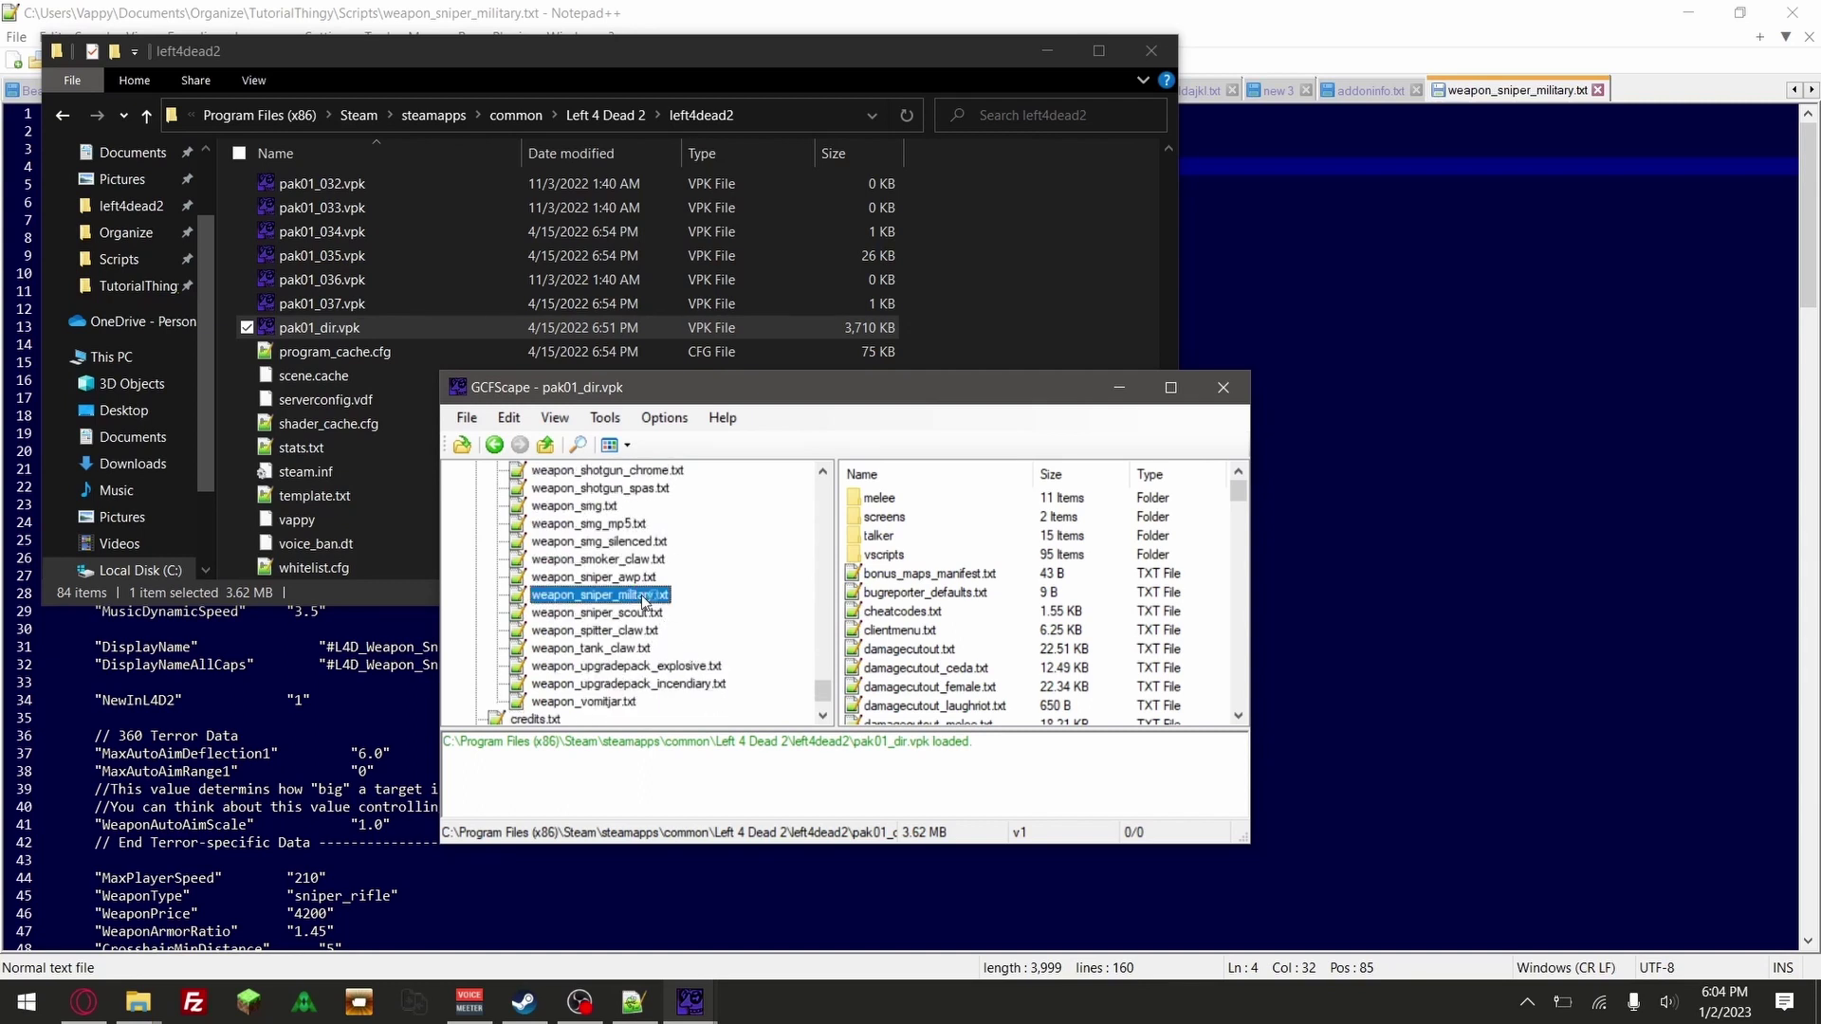
left_click(1202, 282)
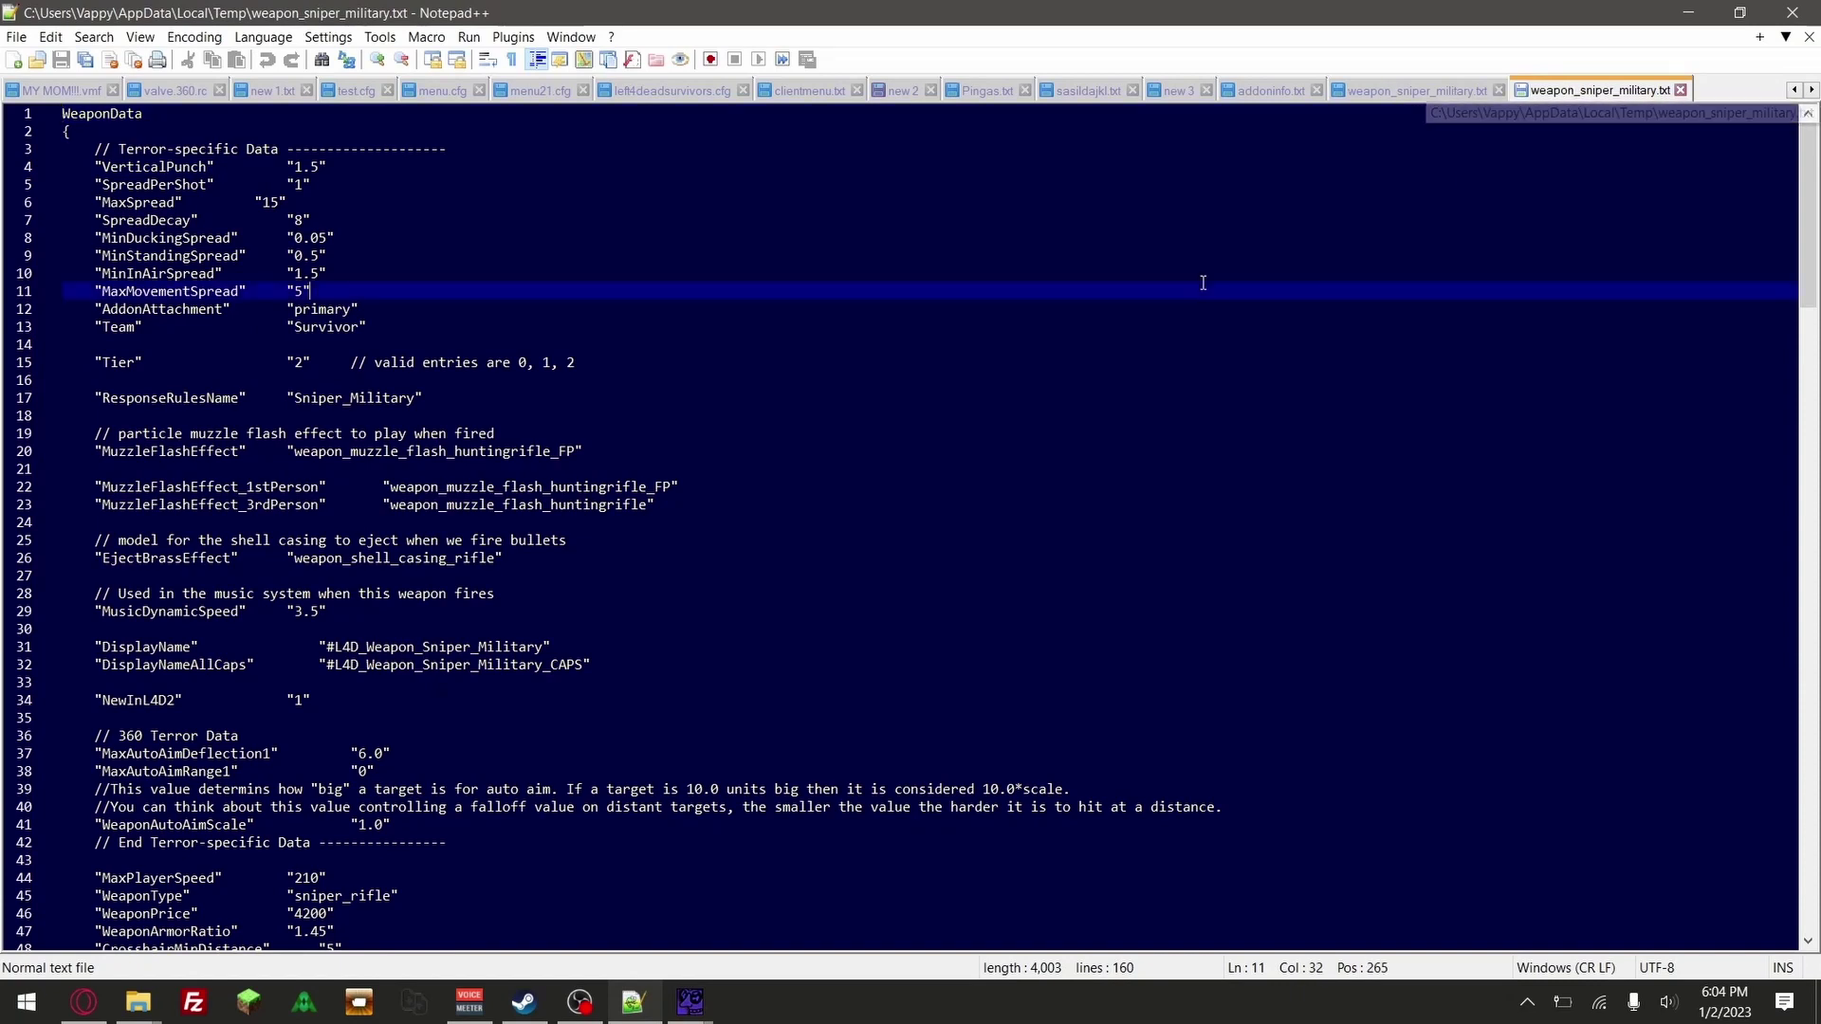
Copy the original sniper config and paste it into text-compare.com's left box
key("ctrl+a")
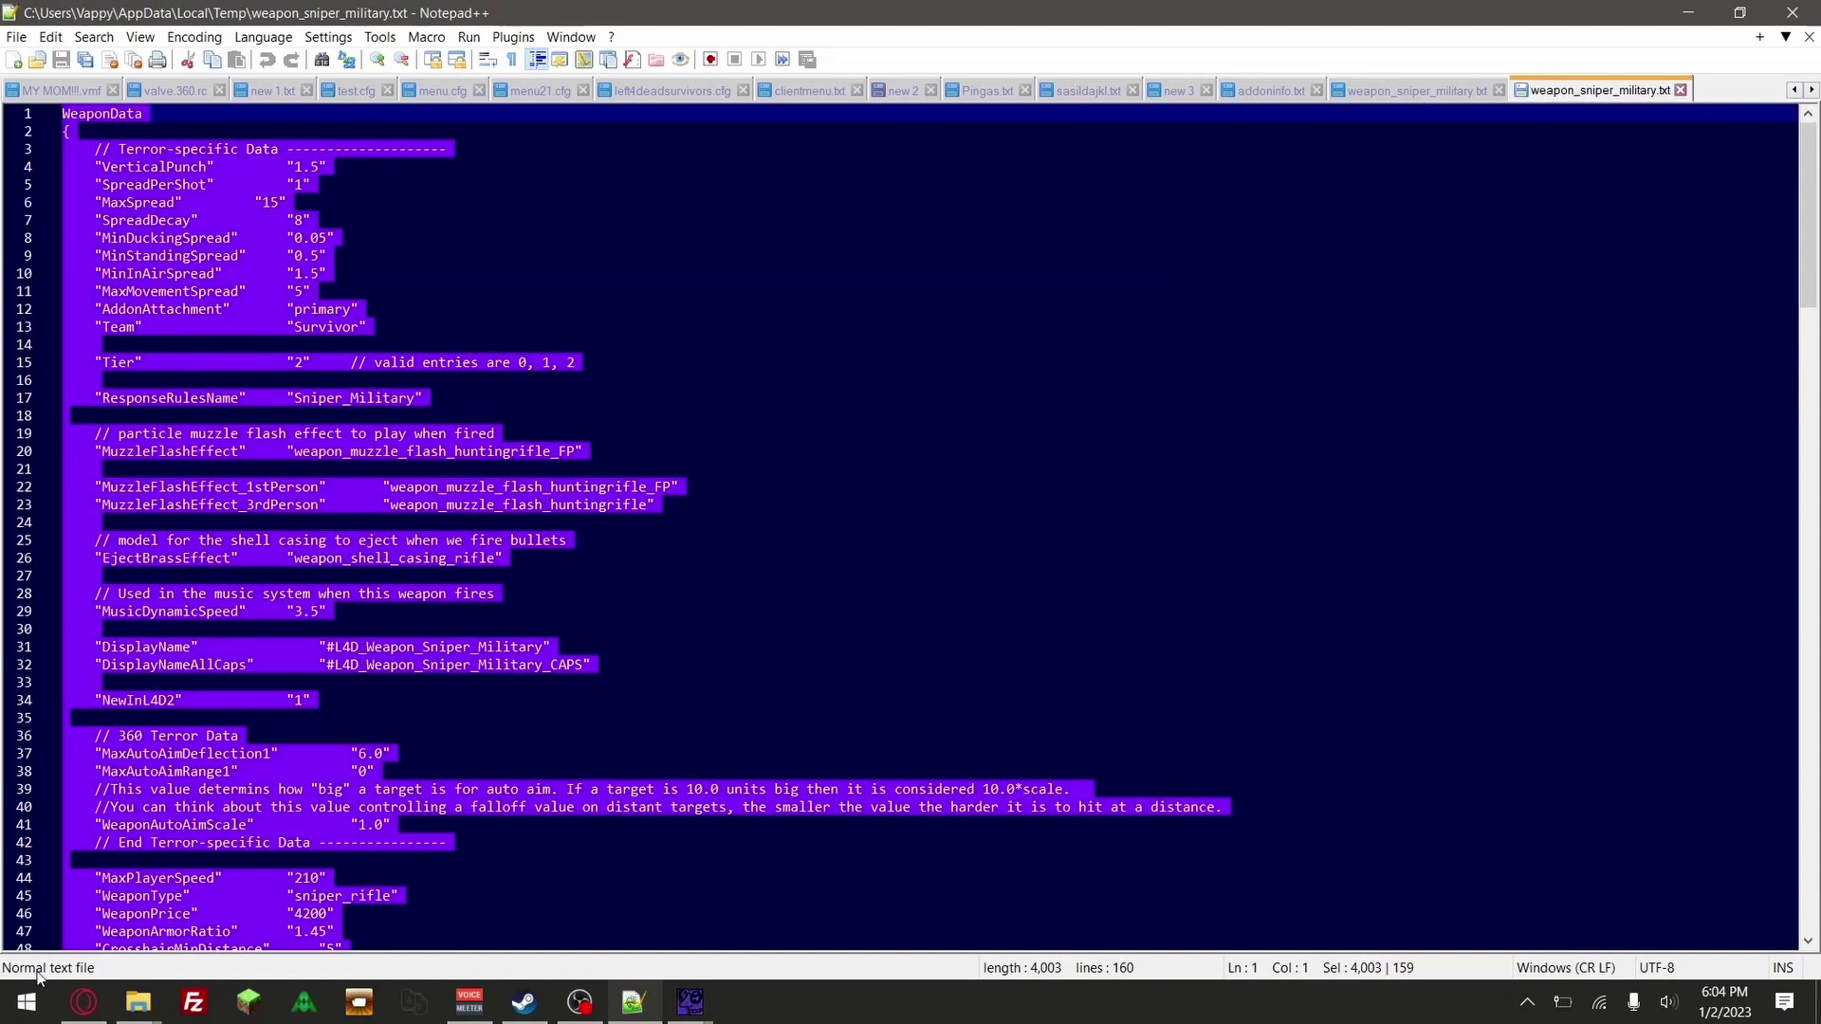
left_click(84, 1003)
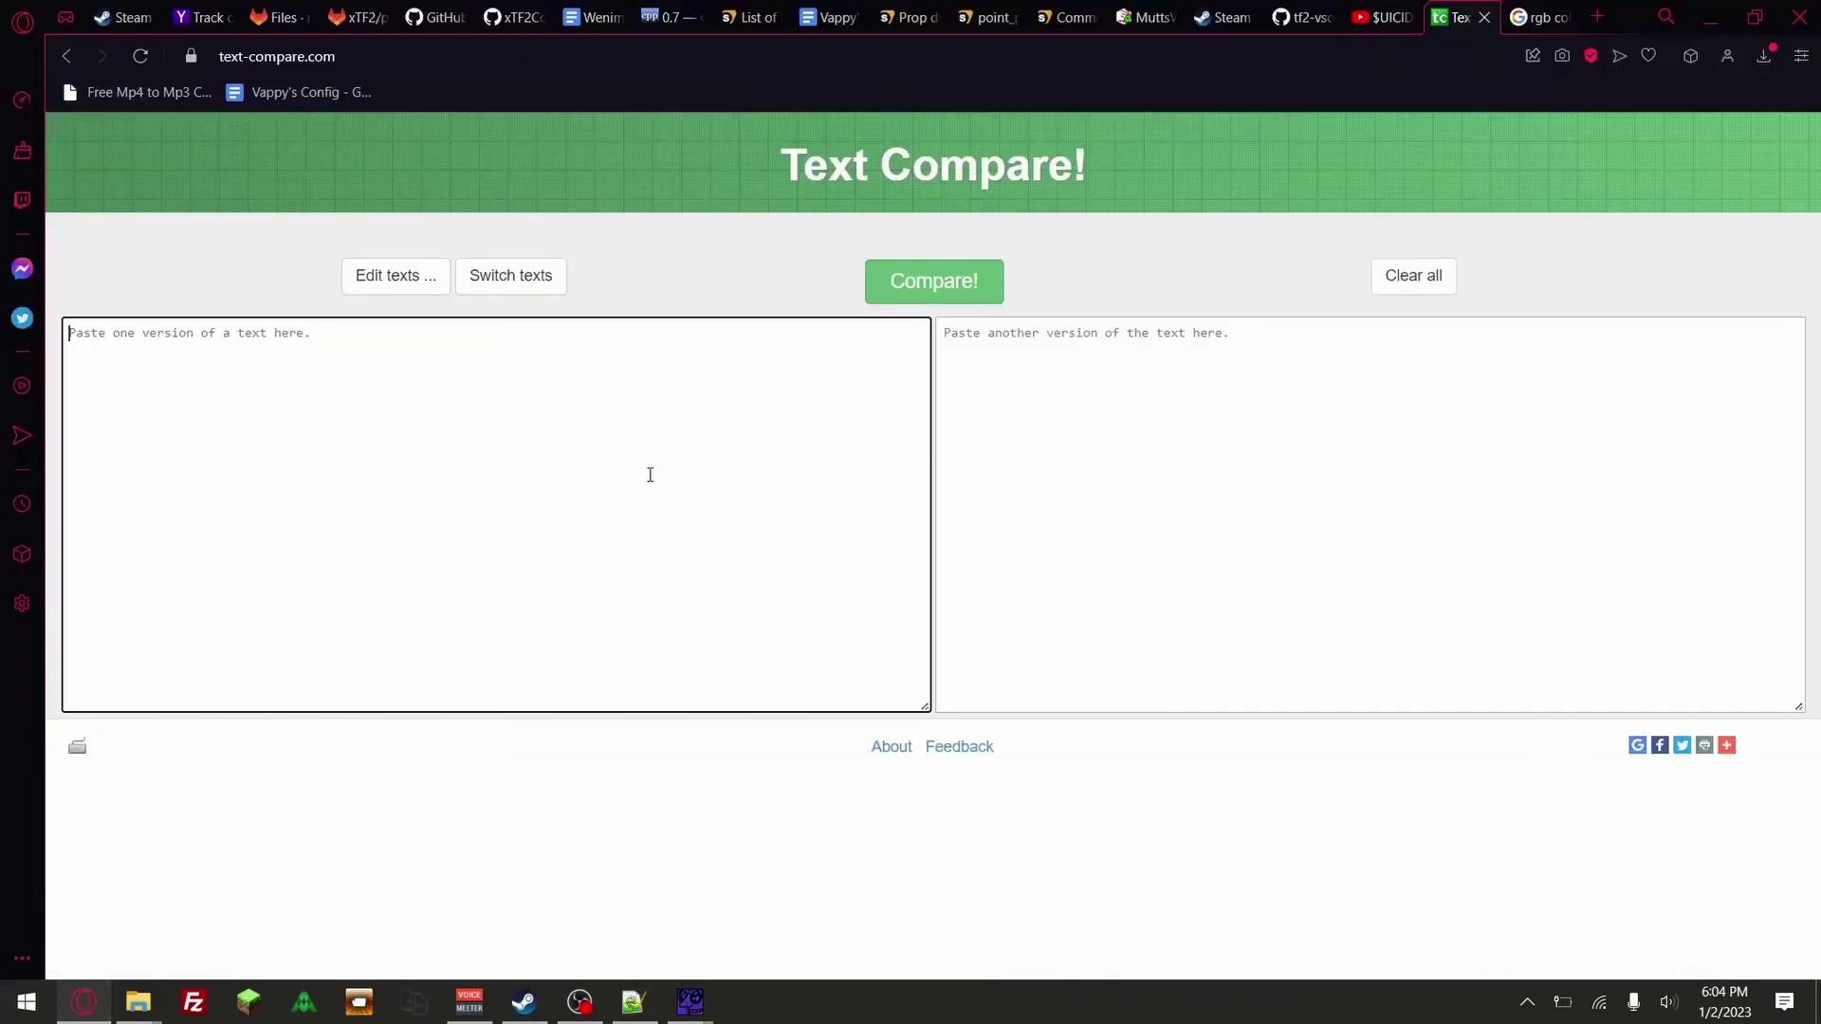
key("ctrl+v")
scroll(344, 356, "up", 20)
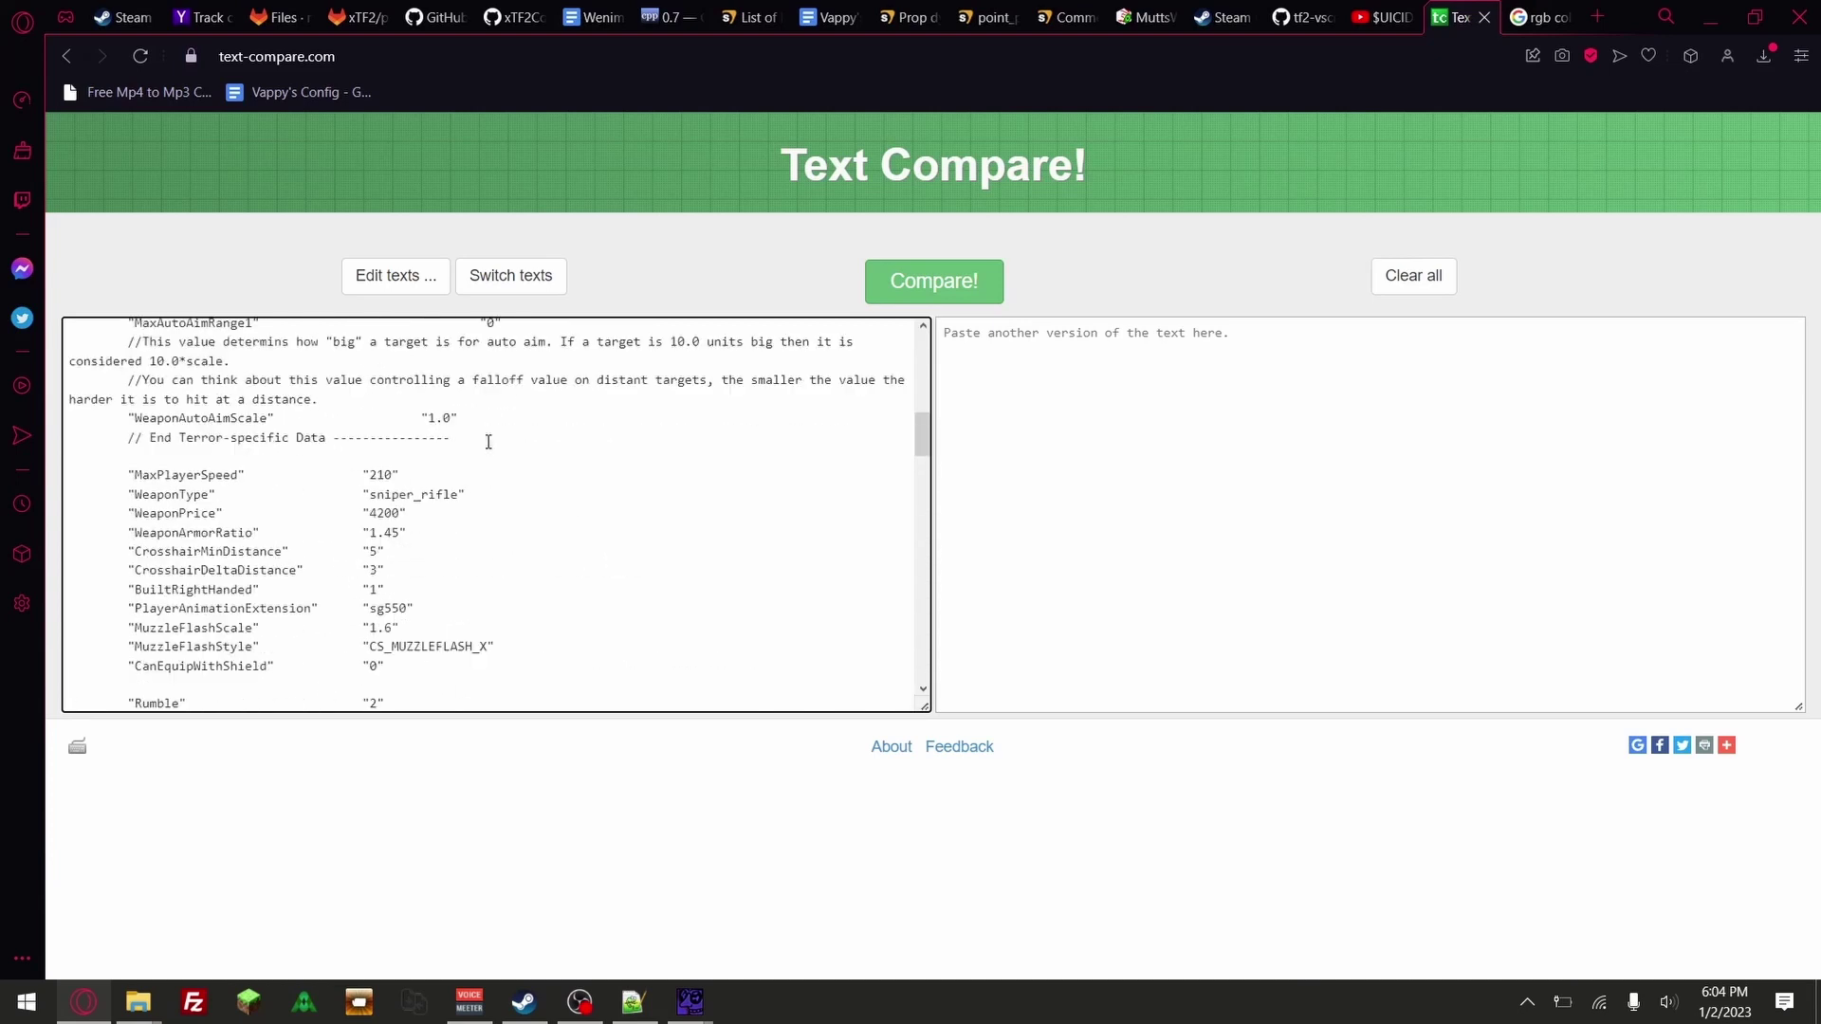
left_click_drag(216, 394, 549, 419)
left_click(549, 419)
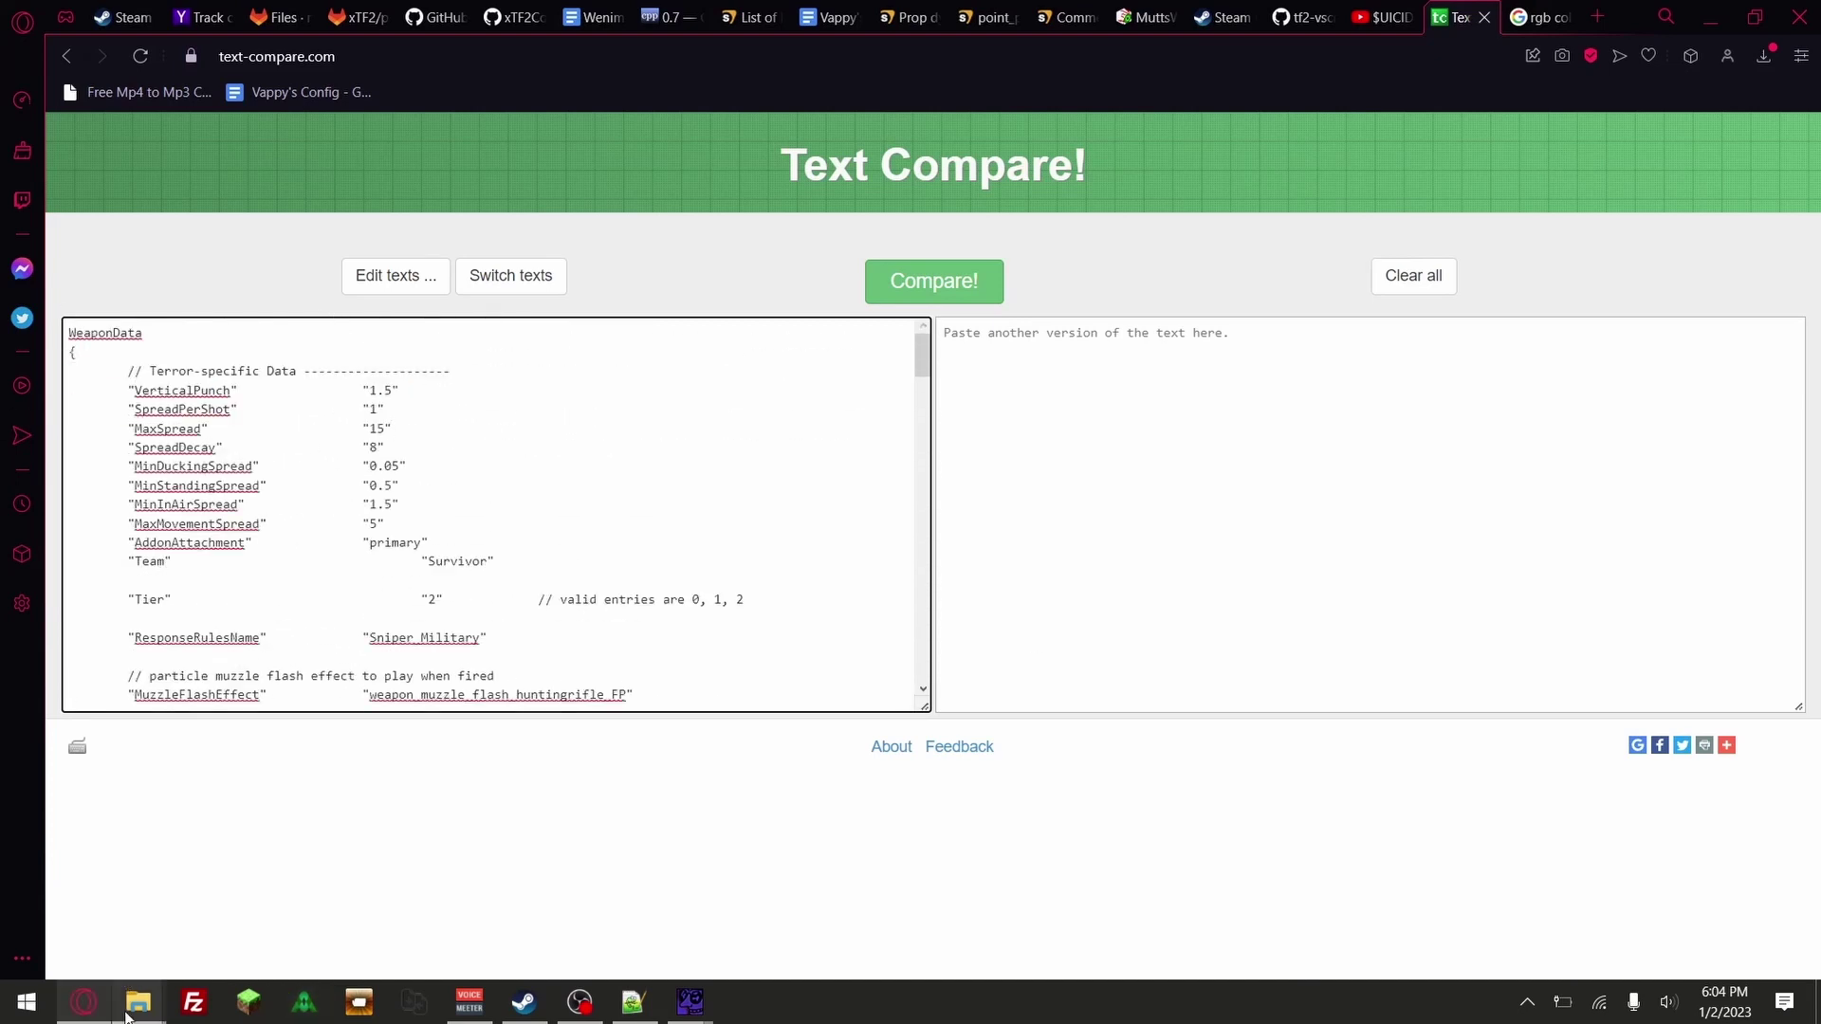
Paste the modified weapon_sniper_military.txt into the right box and run Compare!
mouse_move(133, 1006)
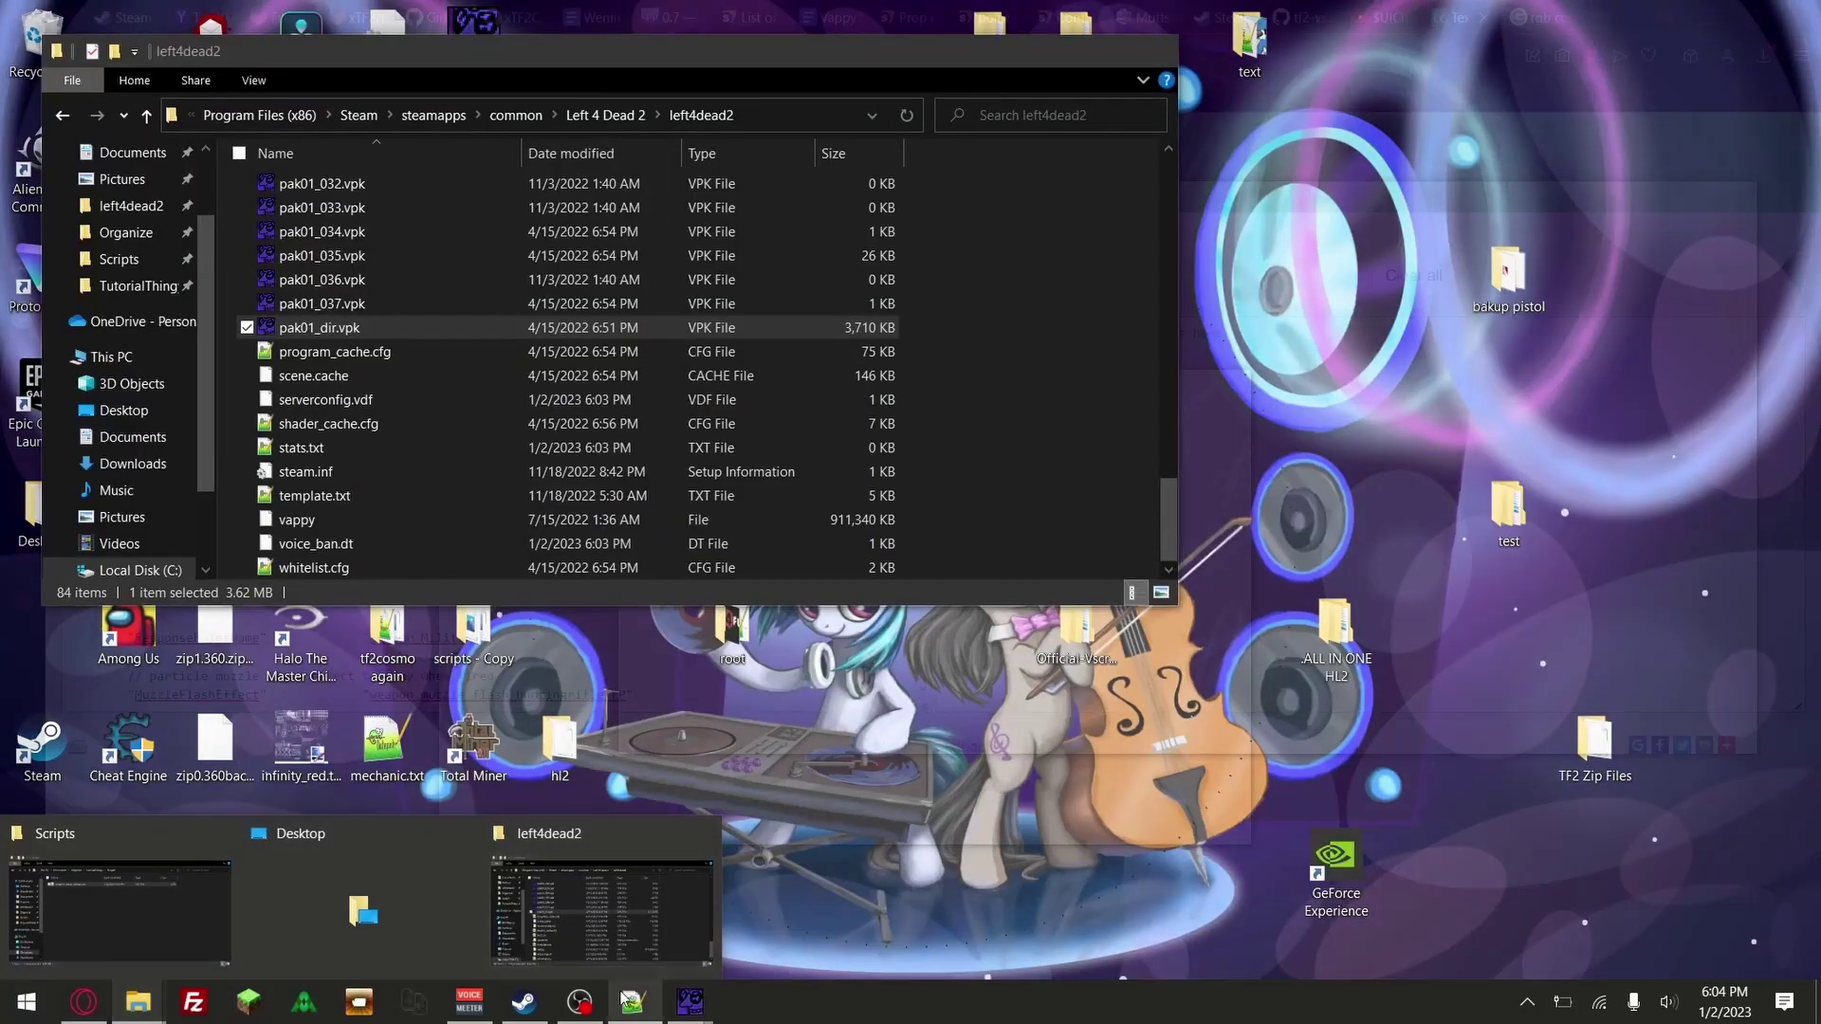
left_click(626, 1001)
left_click(1441, 88)
left_click(1129, 398)
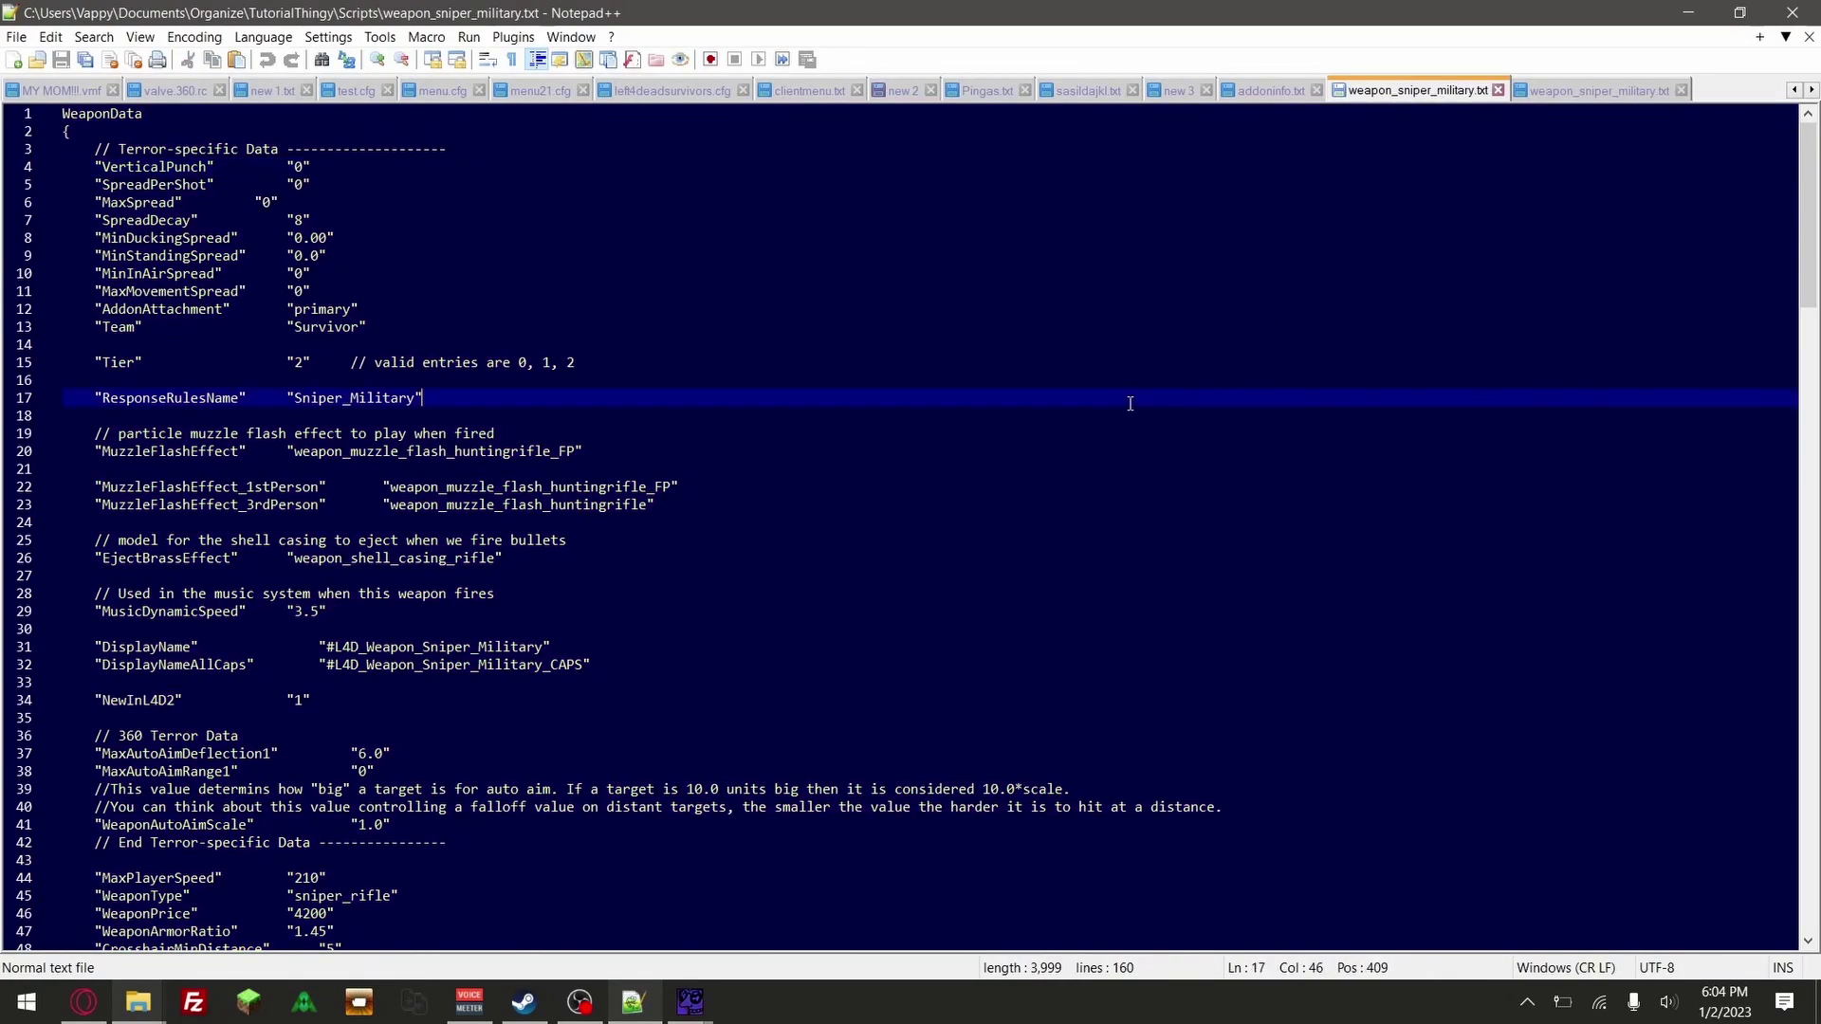
key("ctrl+a")
left_click(84, 1001)
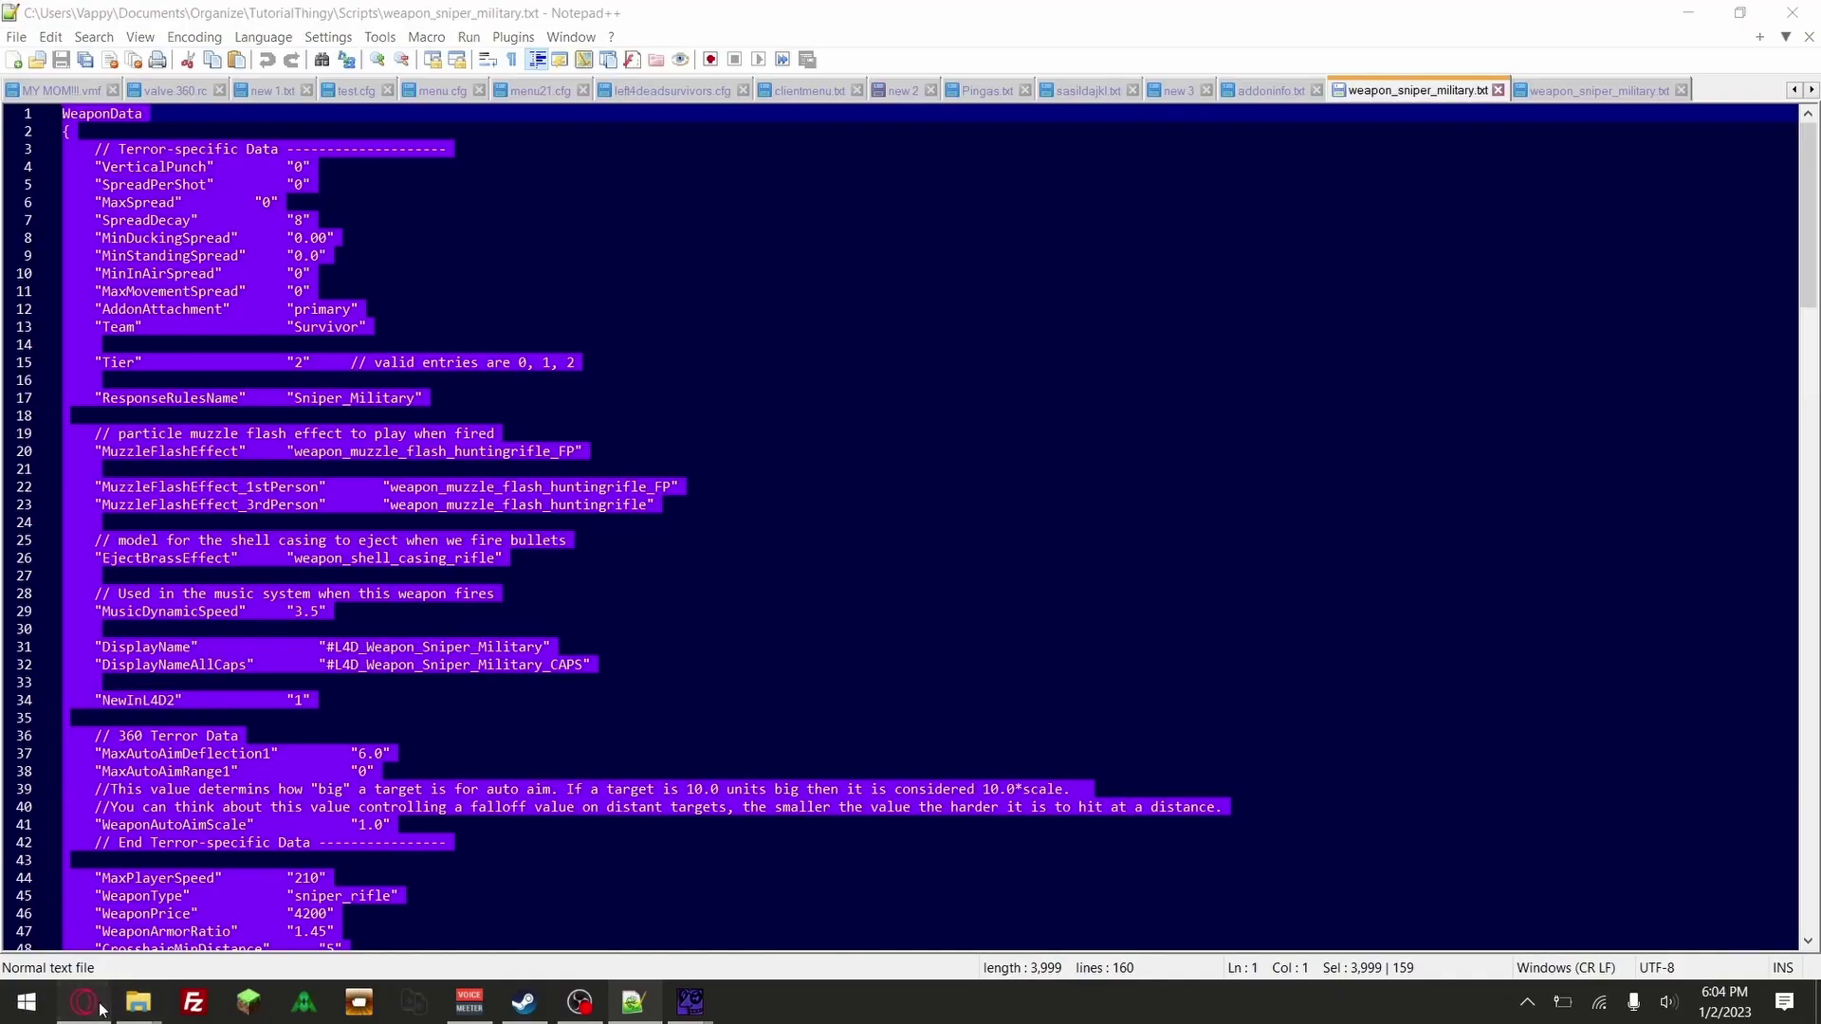
key("ctrl+v")
left_click(948, 284)
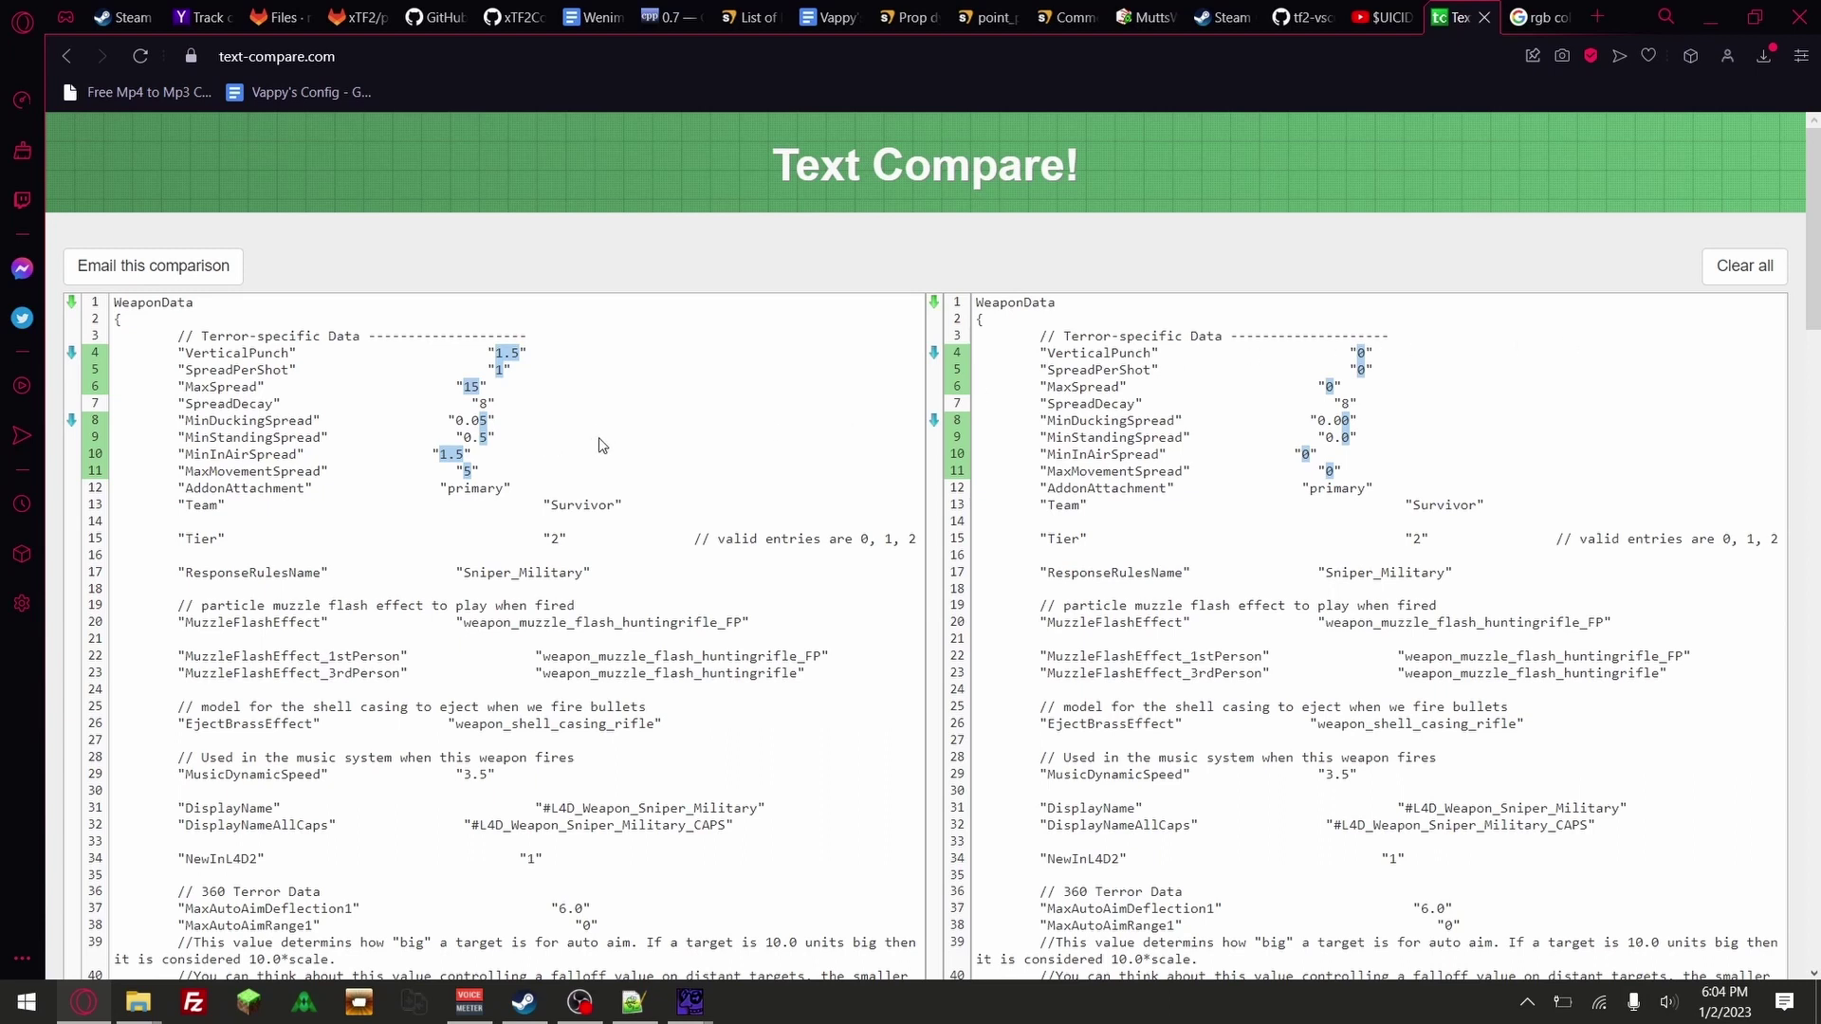
Highlight the changed values: Bullets 1 versus 10 and the modified CycleTime 0.05
scroll(600, 438, "down", 7)
scroll(602, 444, "up", 7)
scroll(823, 327, "down", 8)
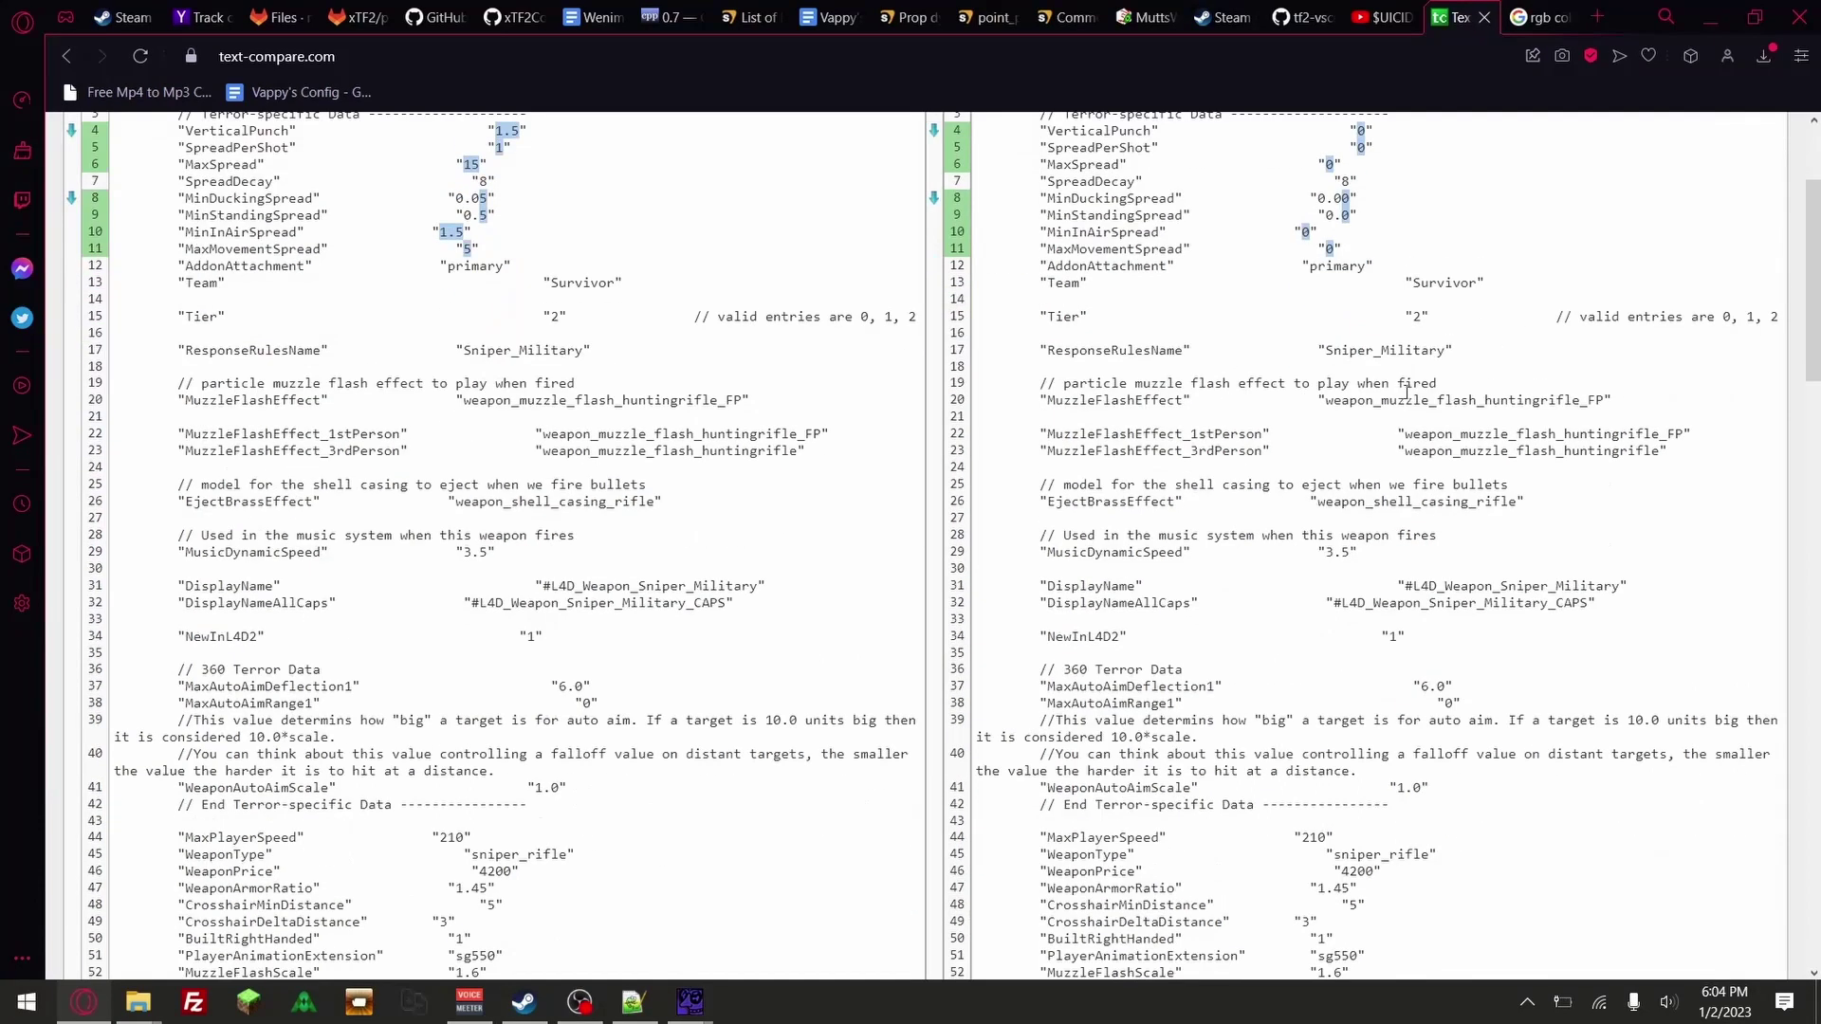
scroll(707, 370, "down", 2)
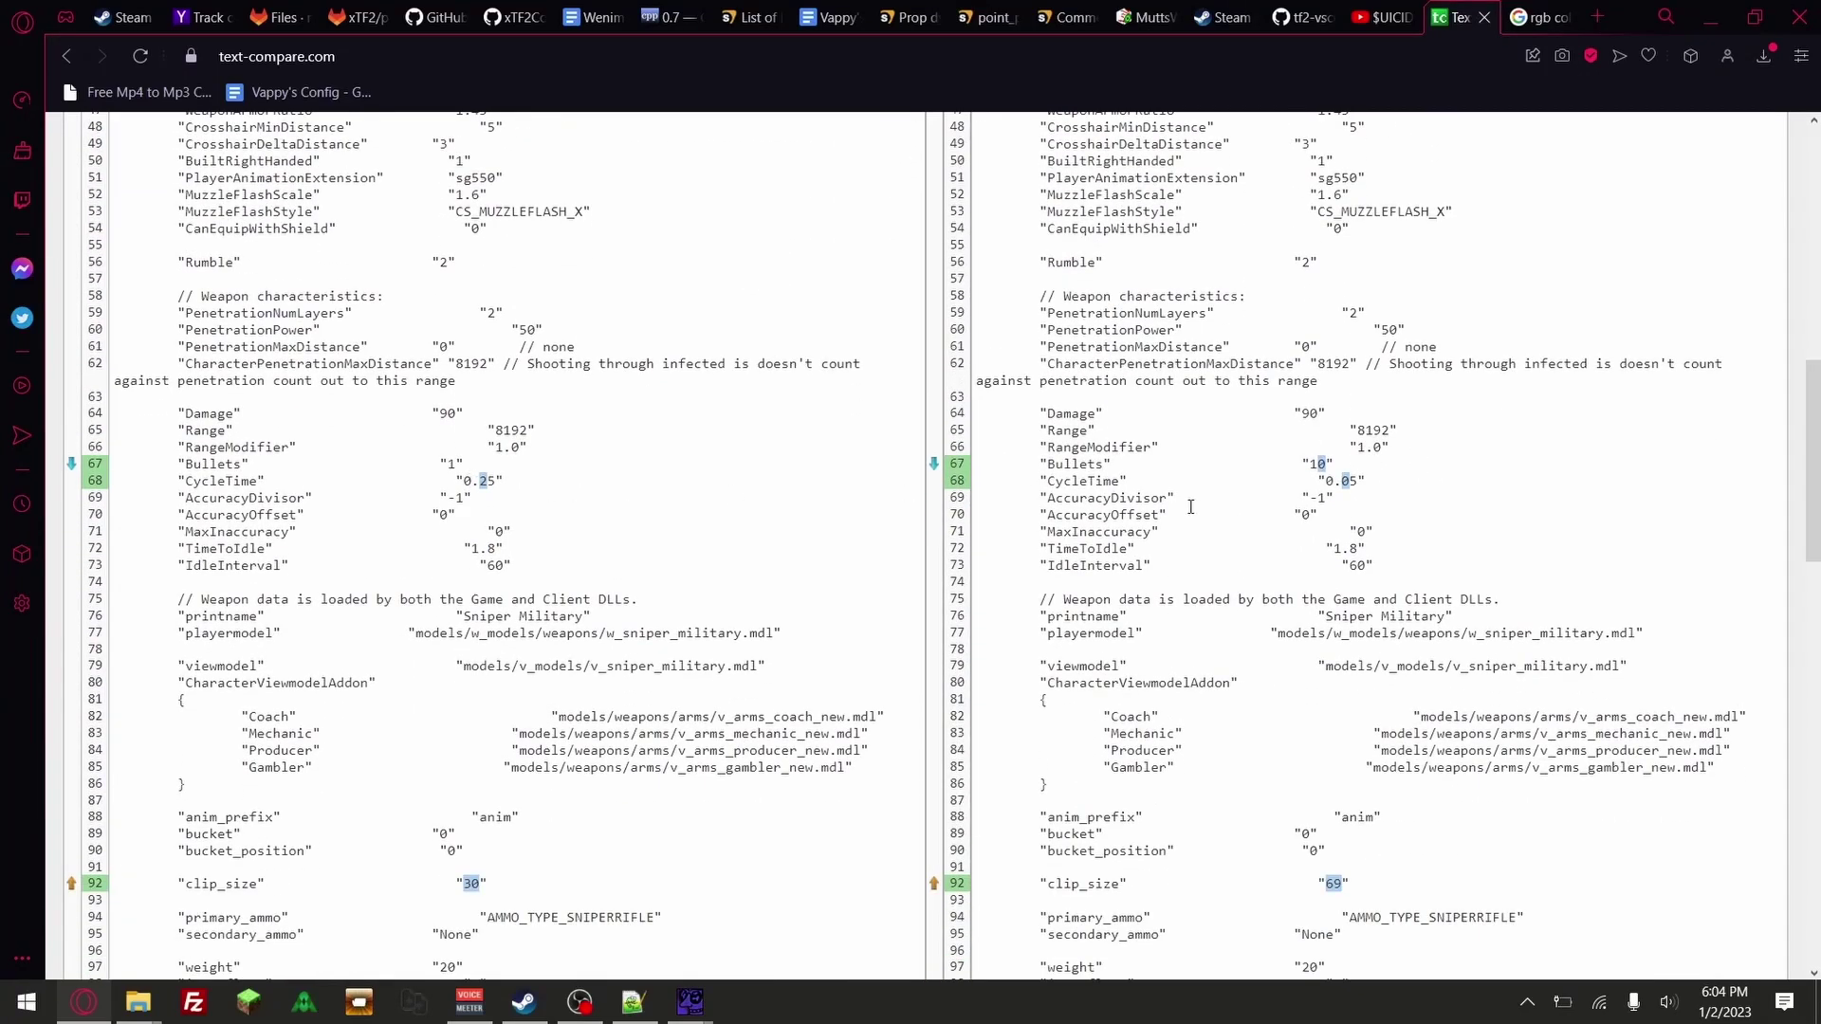
left_click_drag(1302, 464, 1335, 464)
left_click_drag(440, 464, 464, 464)
left_click(1273, 467)
left_click_drag(1317, 479, 1382, 485)
left_click(1377, 491)
Scroll through the rest of the diff, then minimize everything to the desktop
scroll(1408, 556, "down", 3)
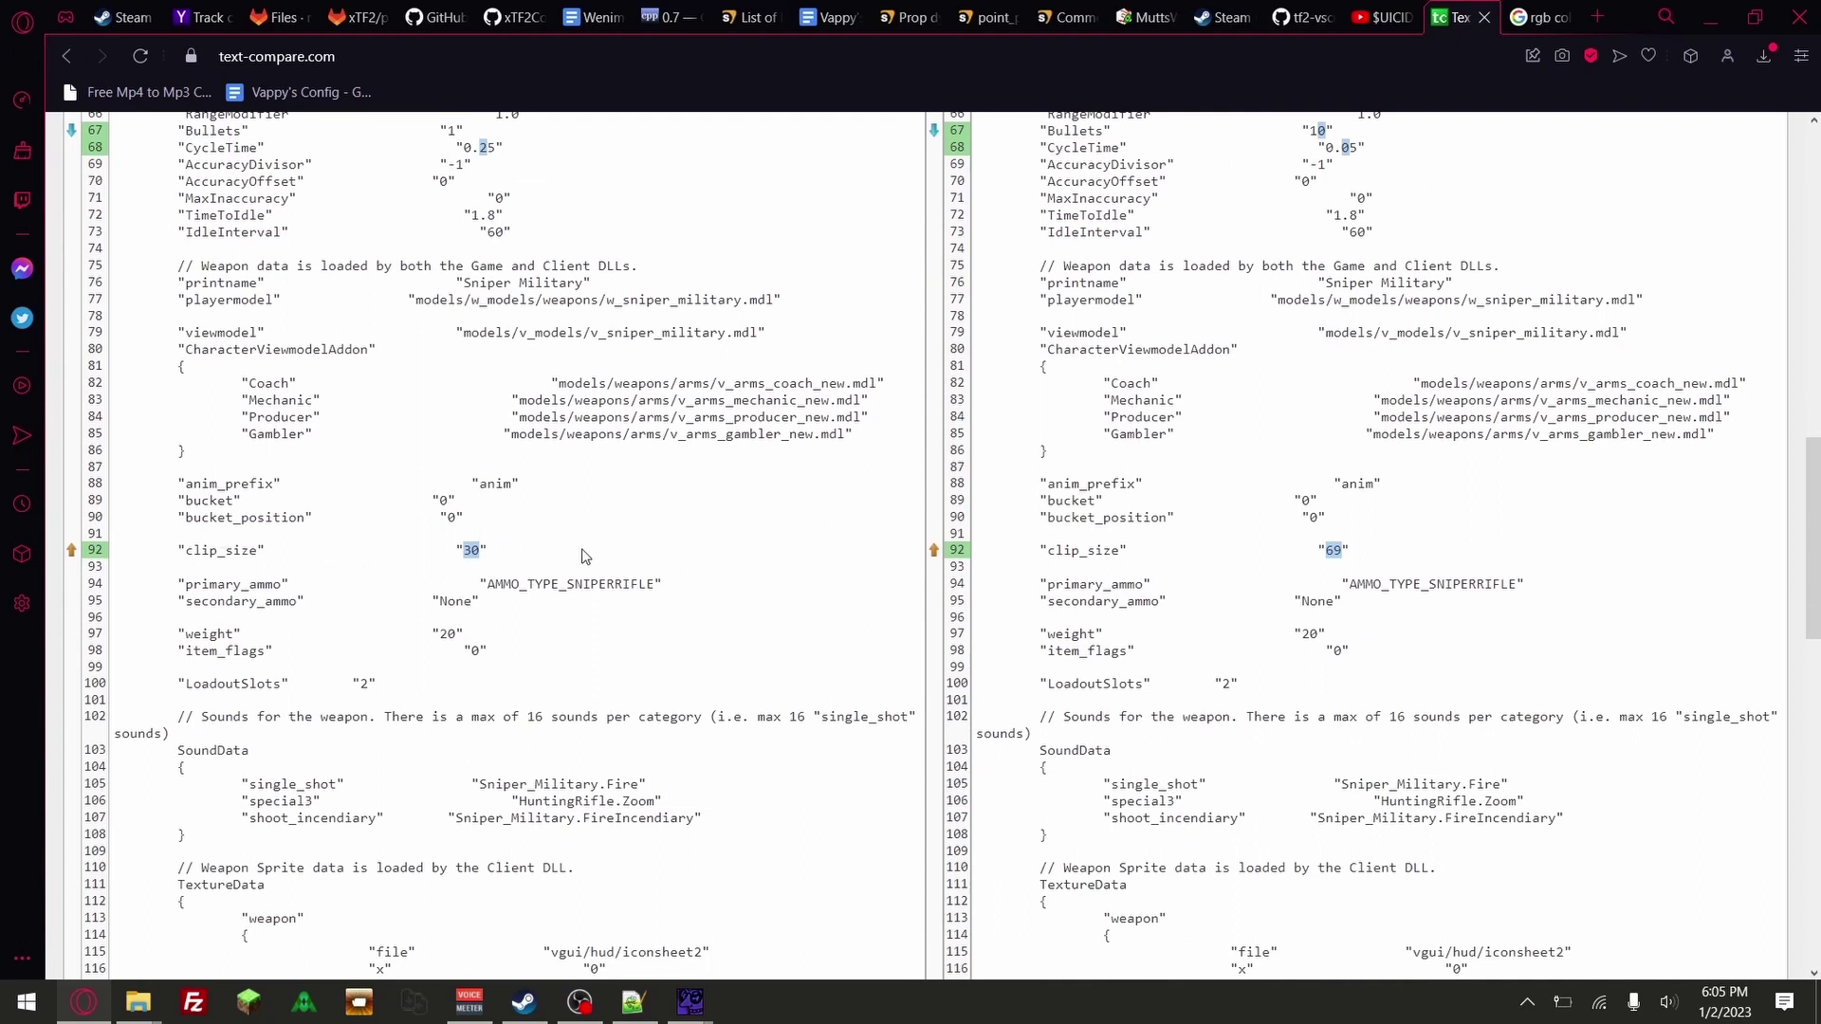
scroll(1333, 567, "down", 6)
scroll(923, 513, "up", 20)
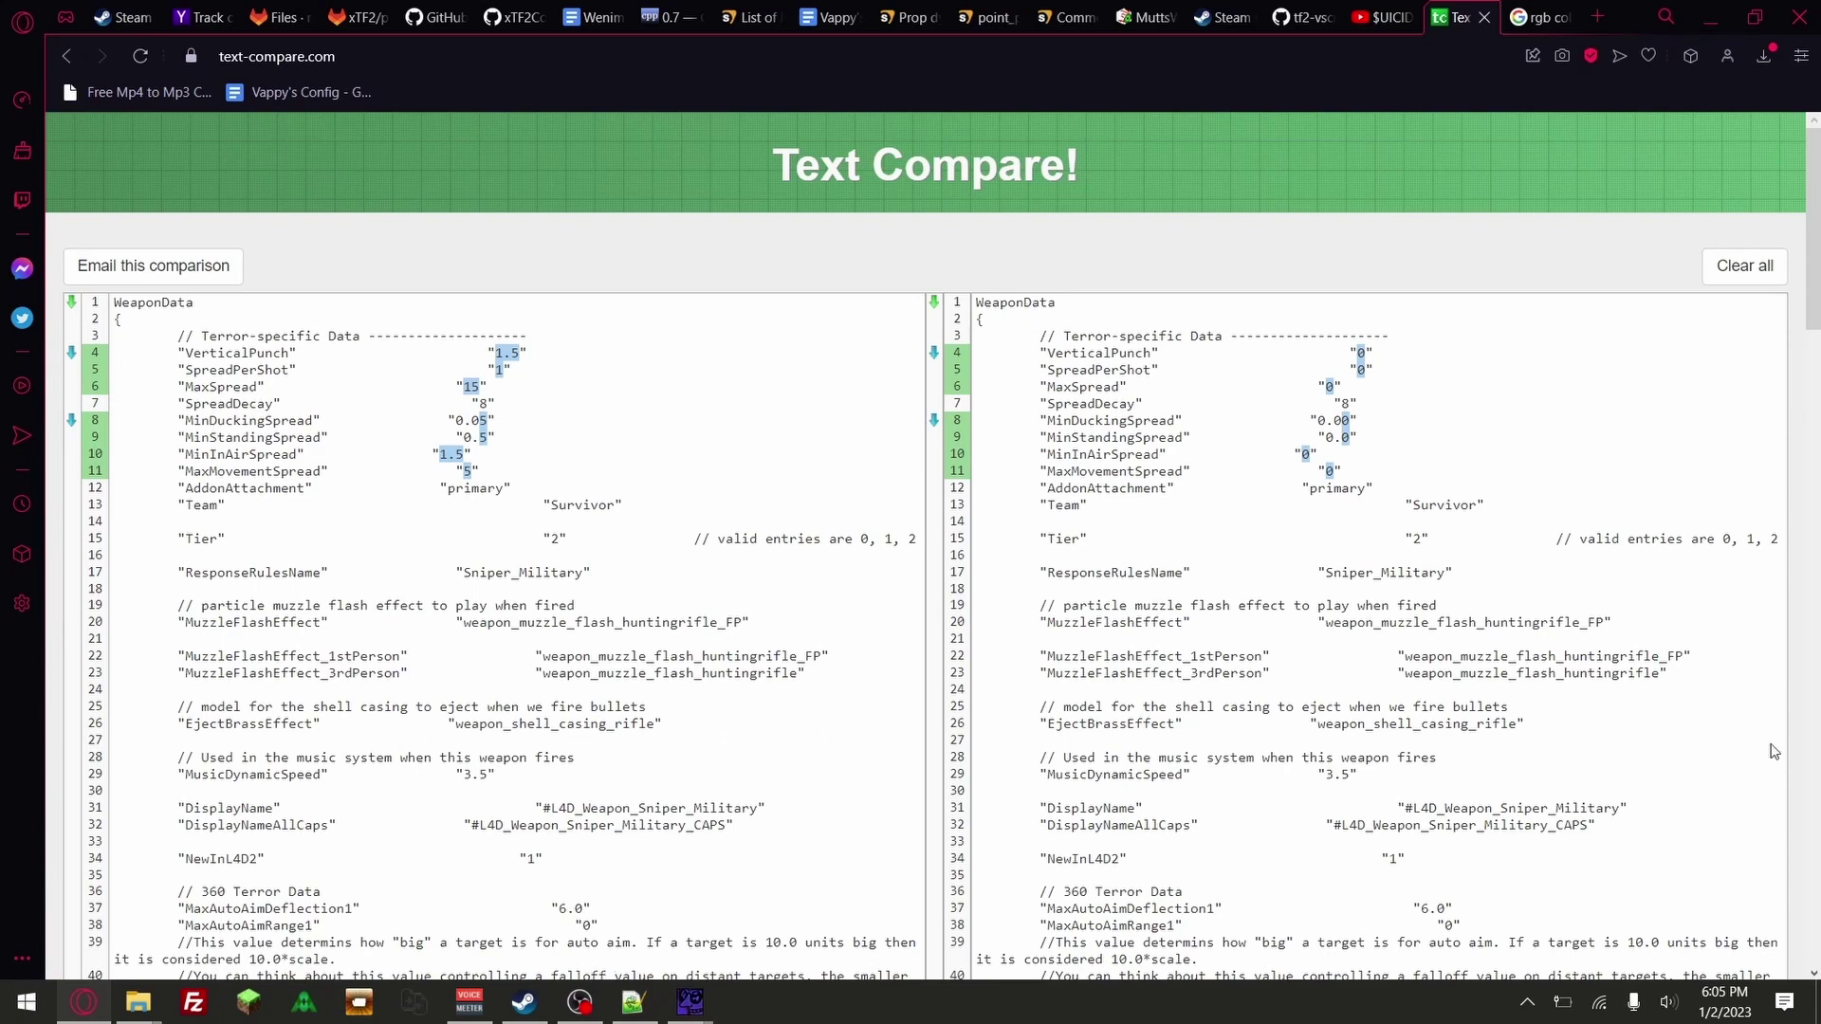
key("super+d")
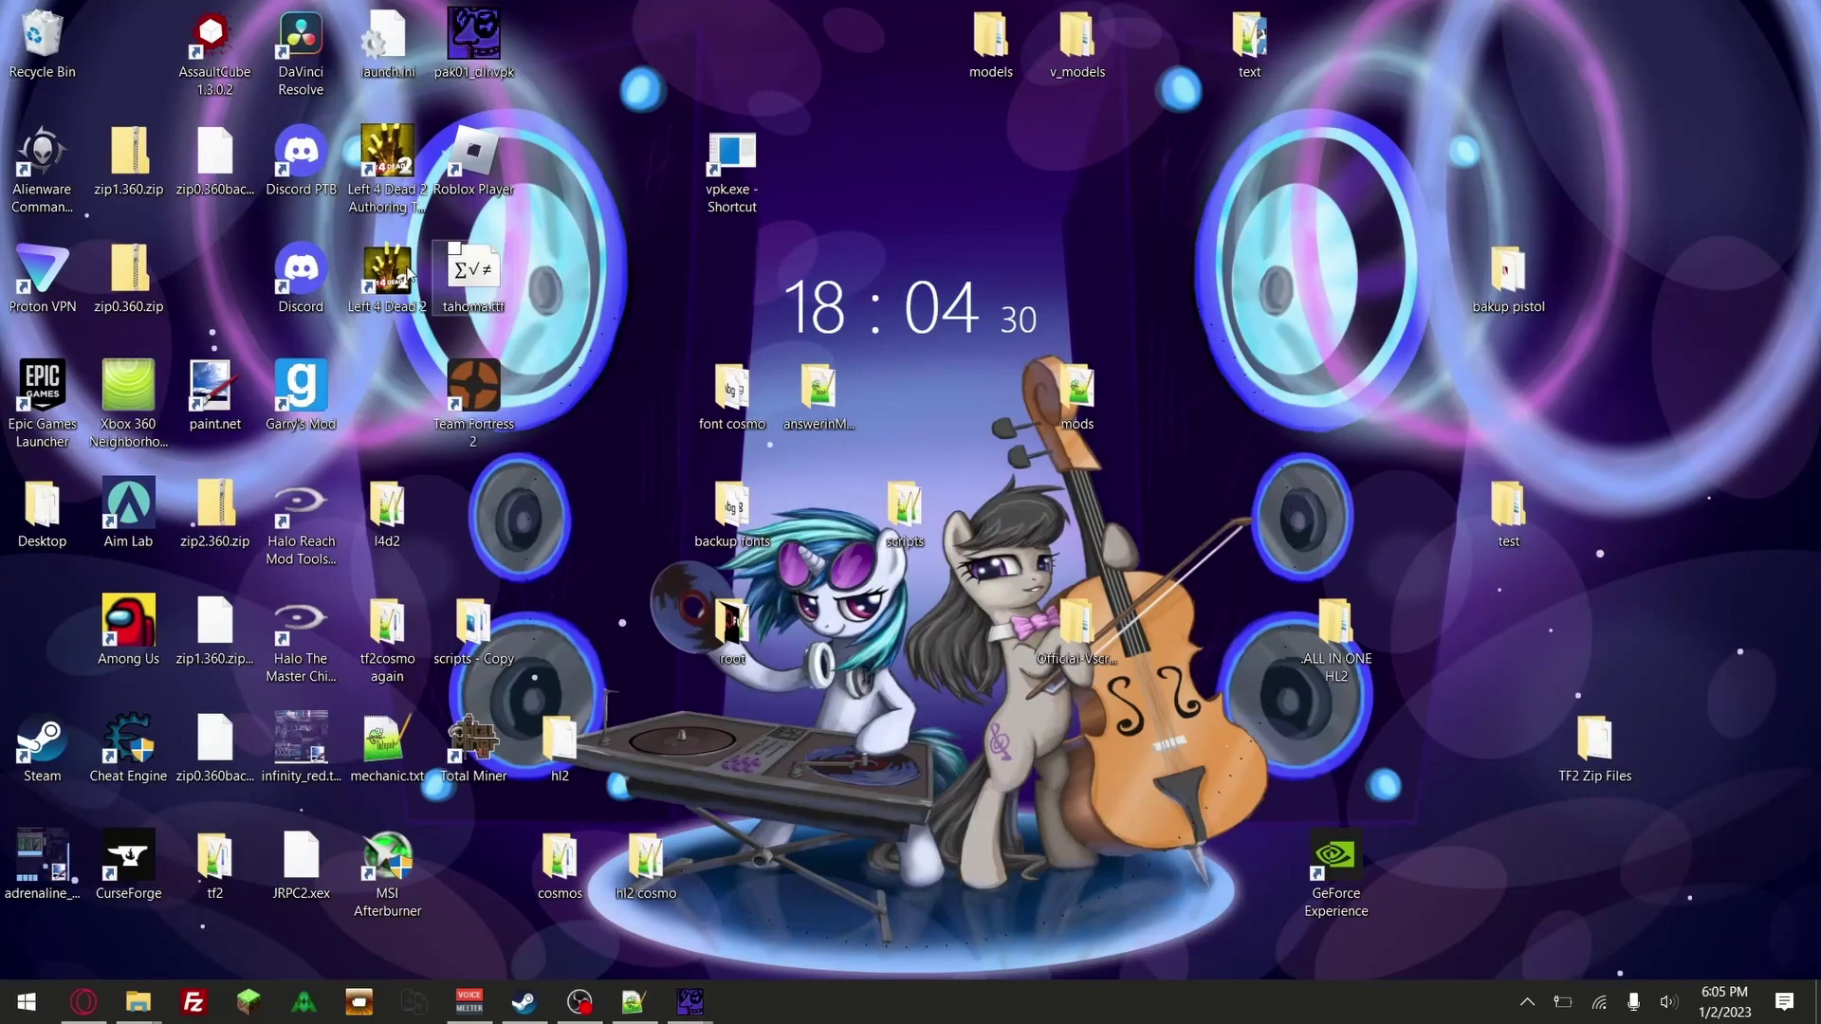
Repack the TutorialThingy folder into tutorialthingy.vpk by dropping it on vpk.exe
left_click(580, 1003)
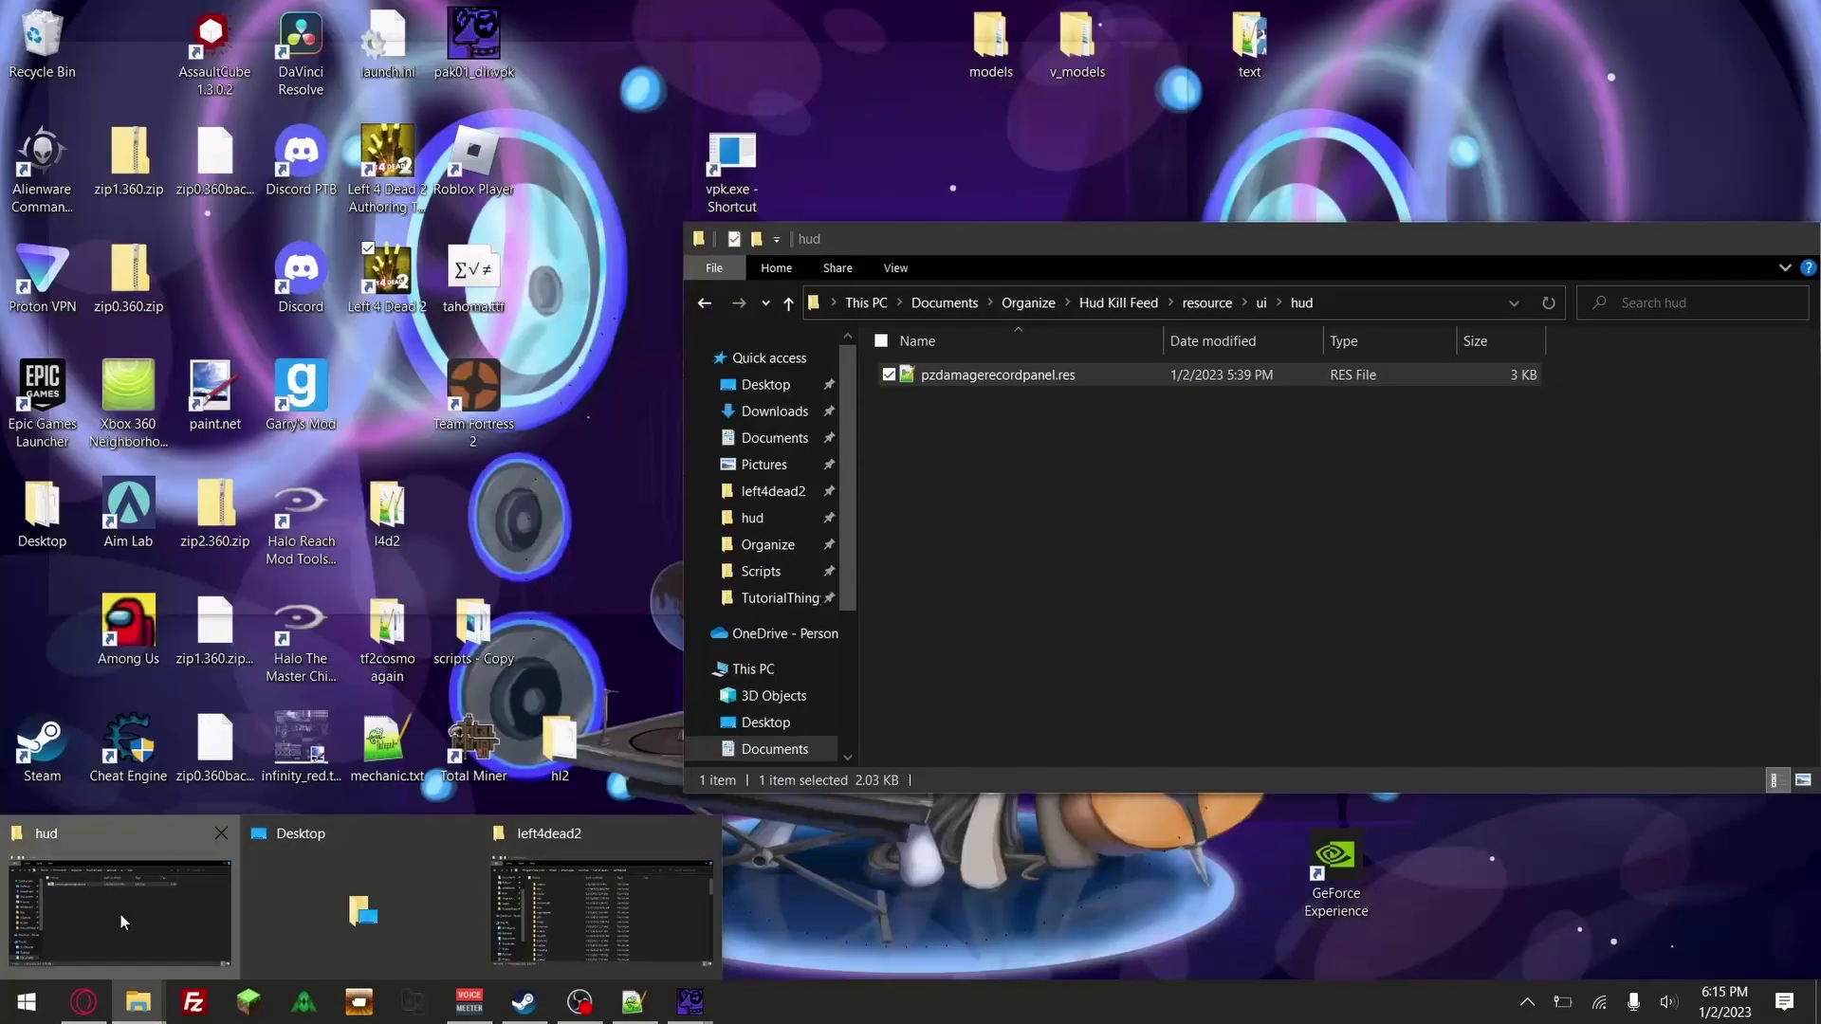
left_click(122, 914)
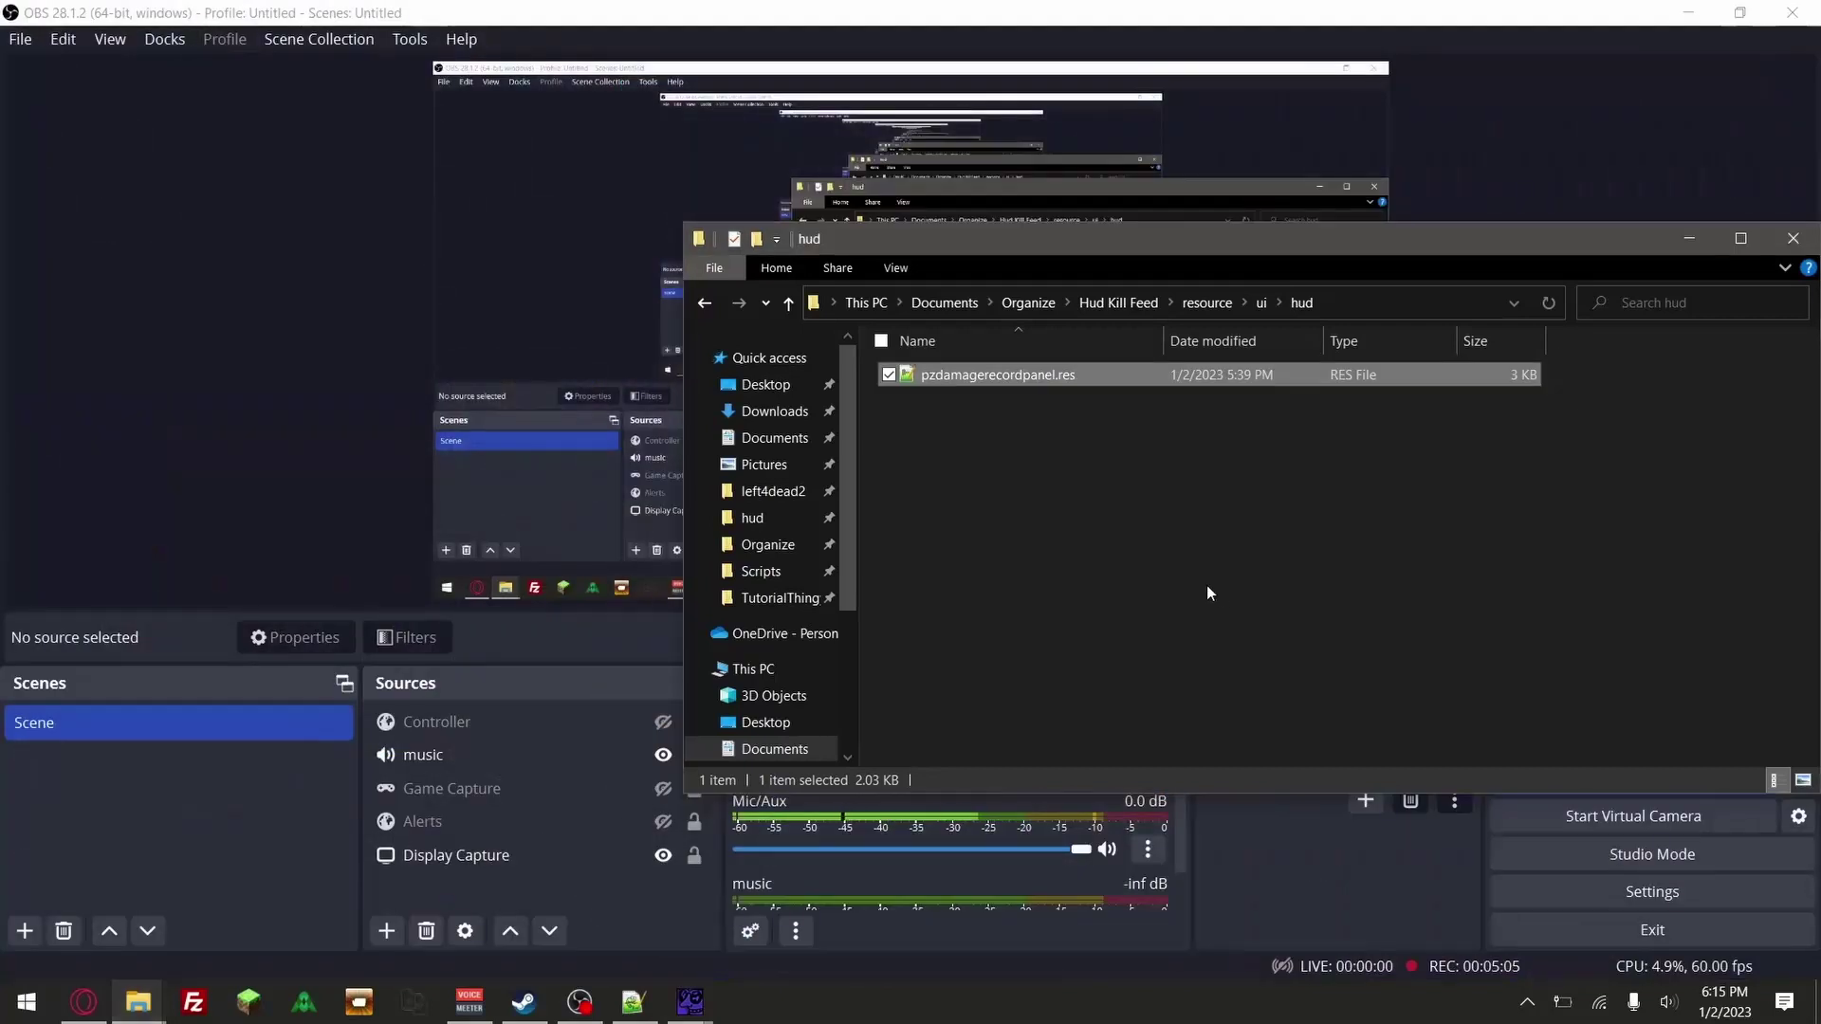
left_click(1030, 303)
left_click(1003, 402)
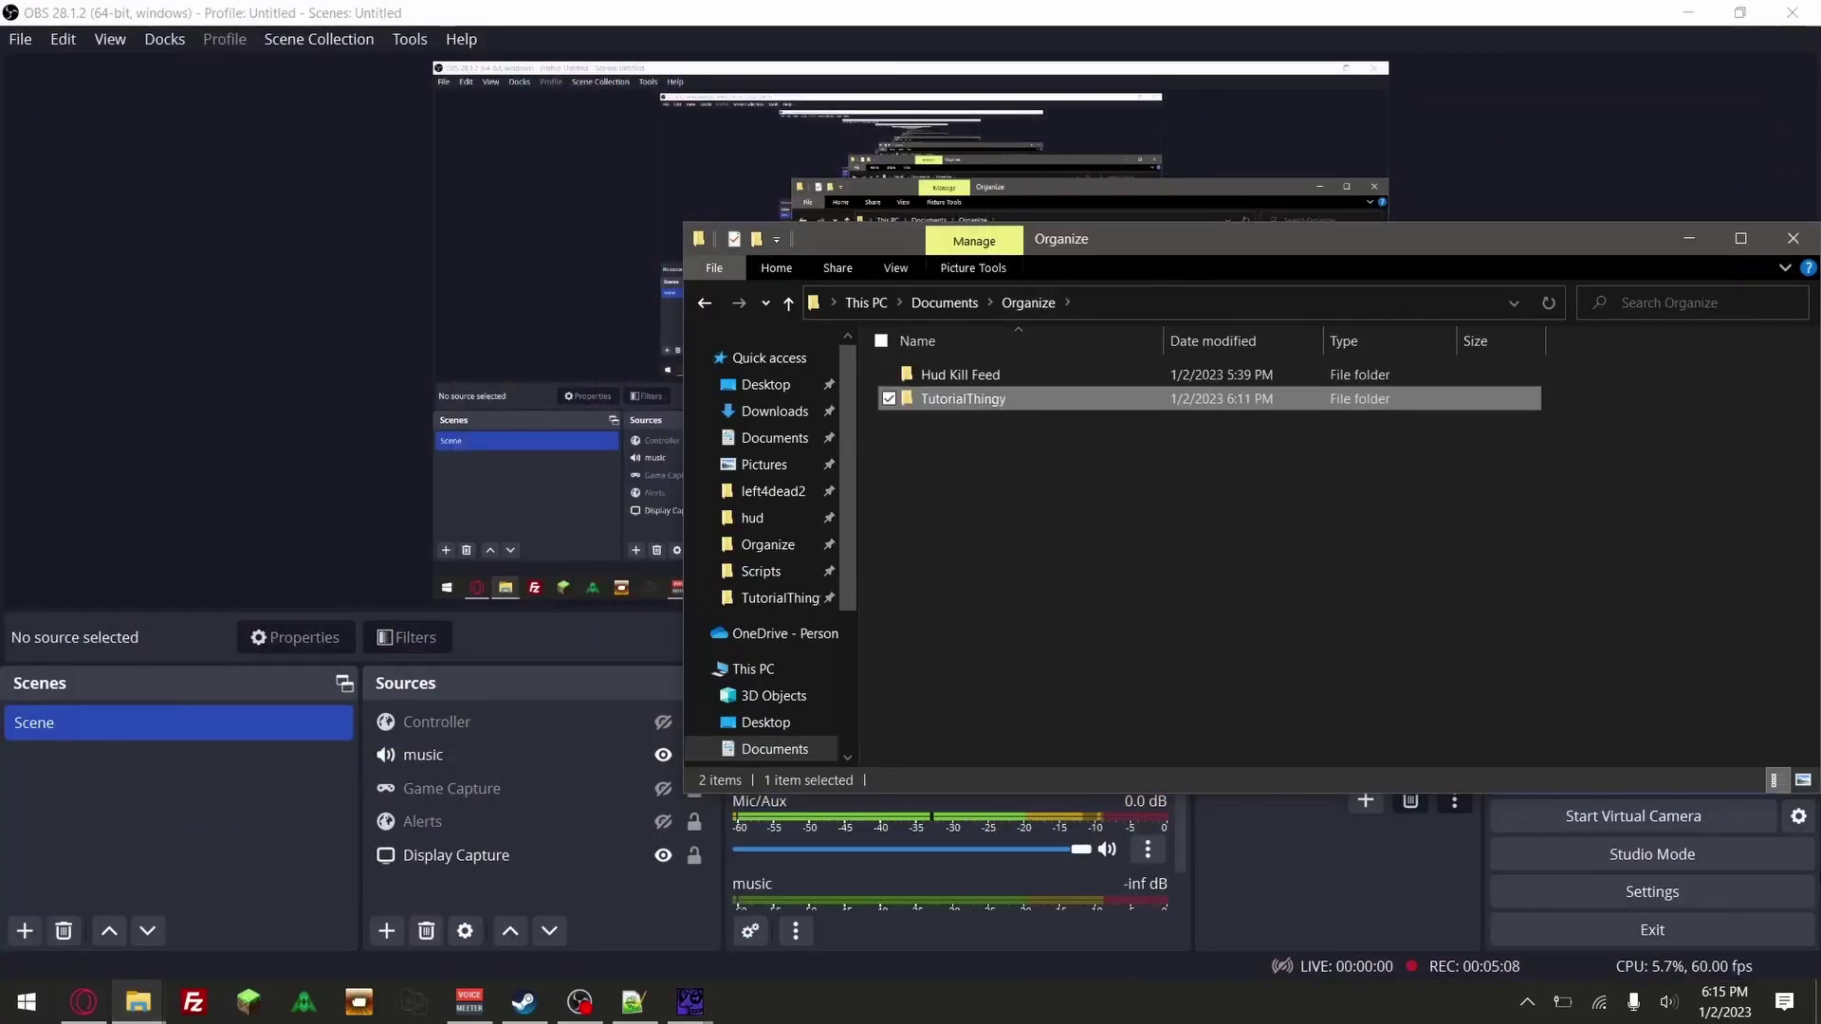
left_click_drag(1802, 958, 720, 189)
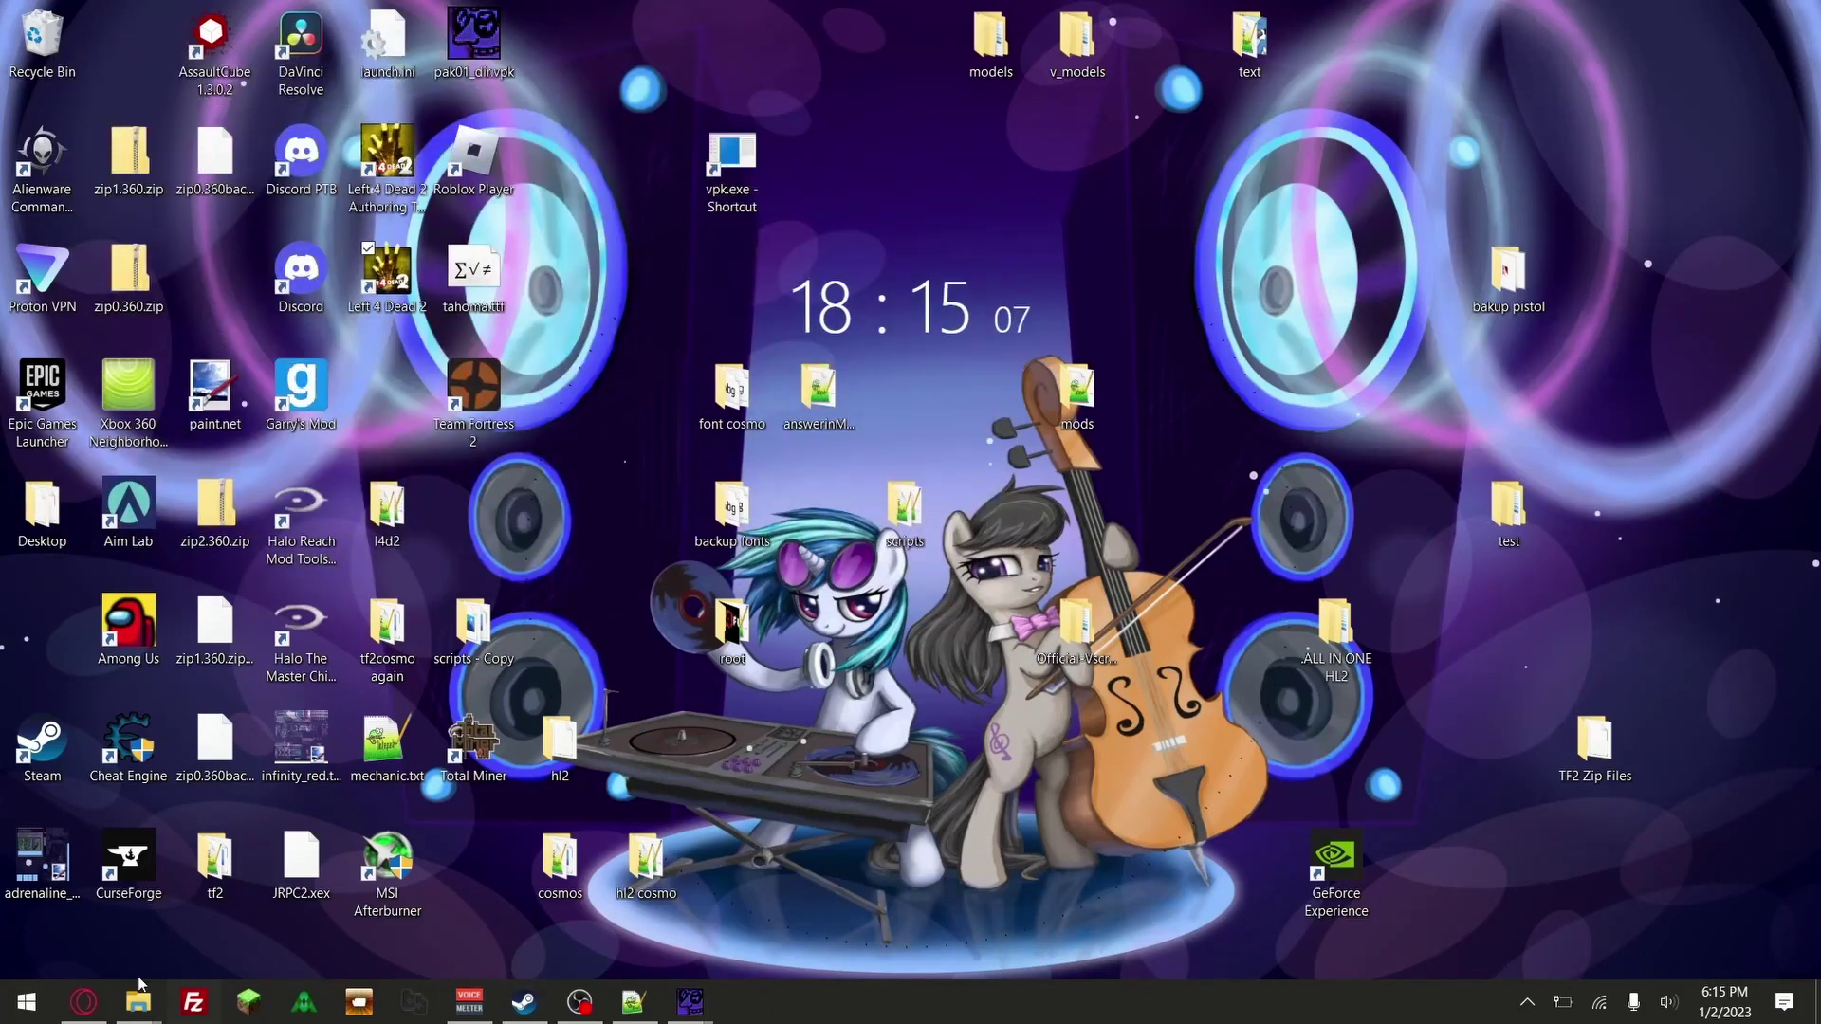
Move the new 19 KB tutorialthingy.vpk into left4dead2\addons, replacing the old copy
left_click(136, 994)
left_click(150, 907)
left_click(974, 424)
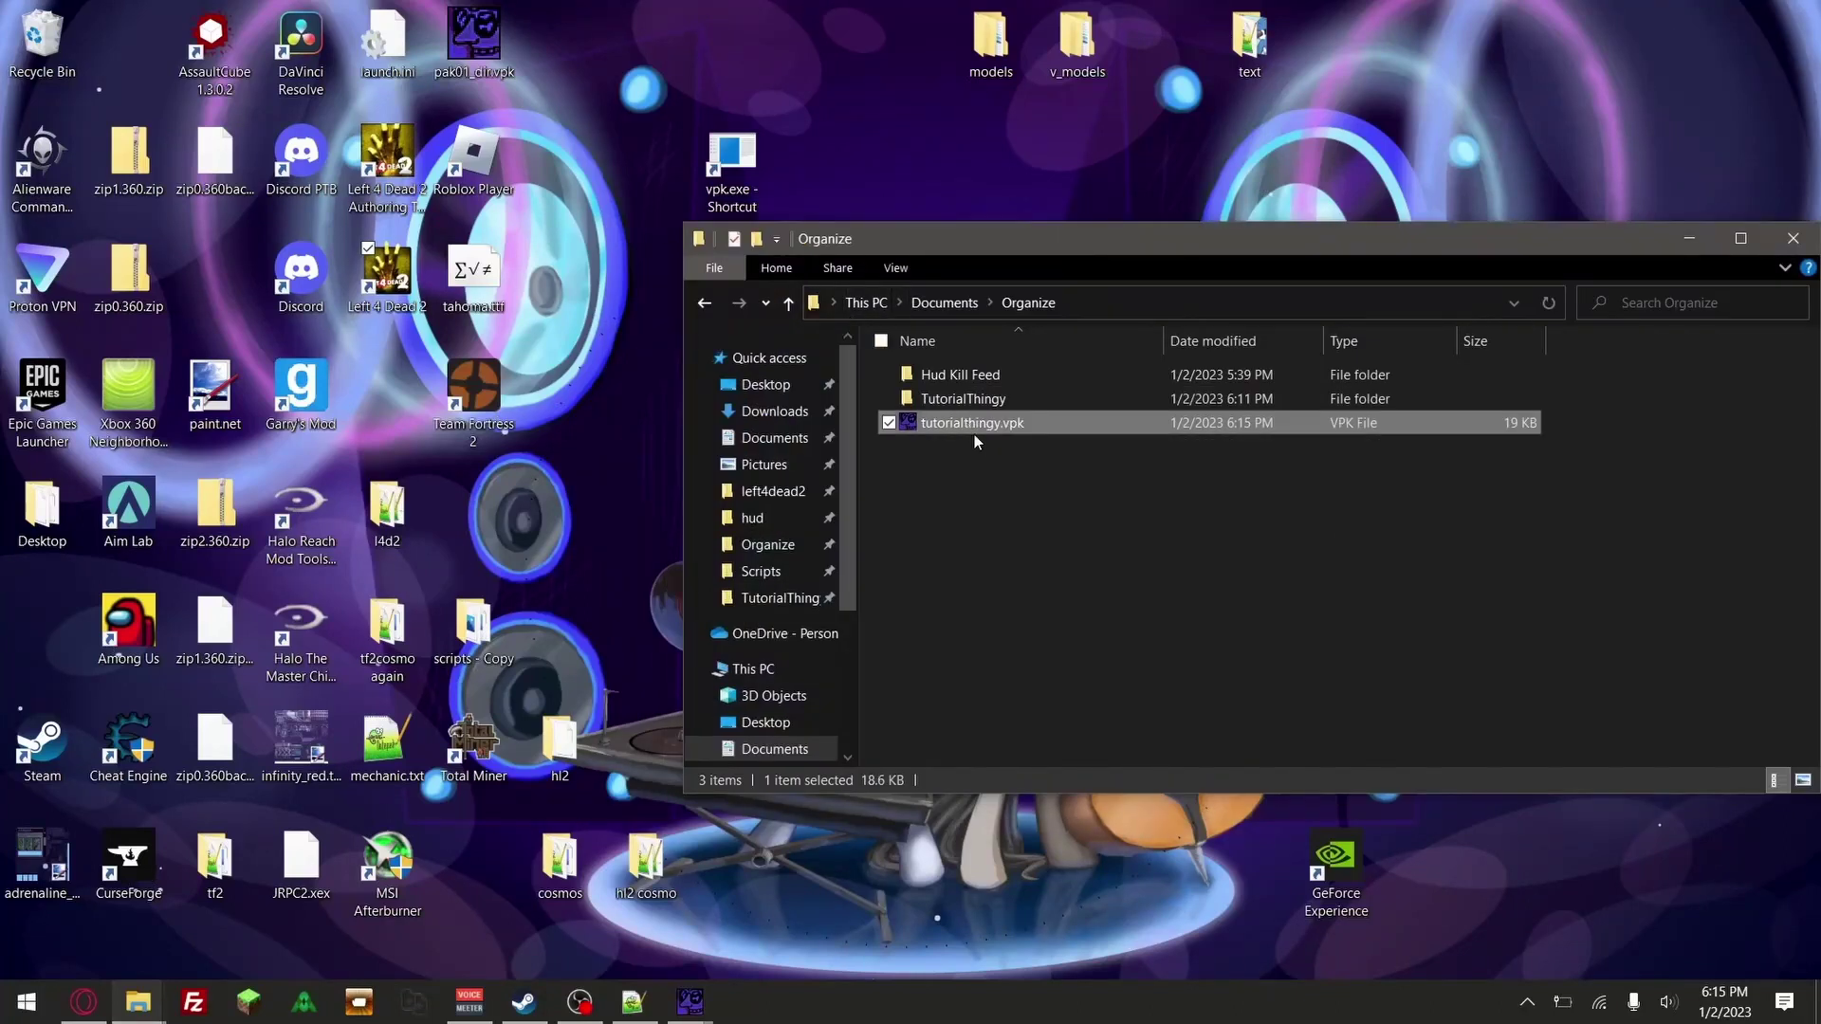
mouse_move(138, 1001)
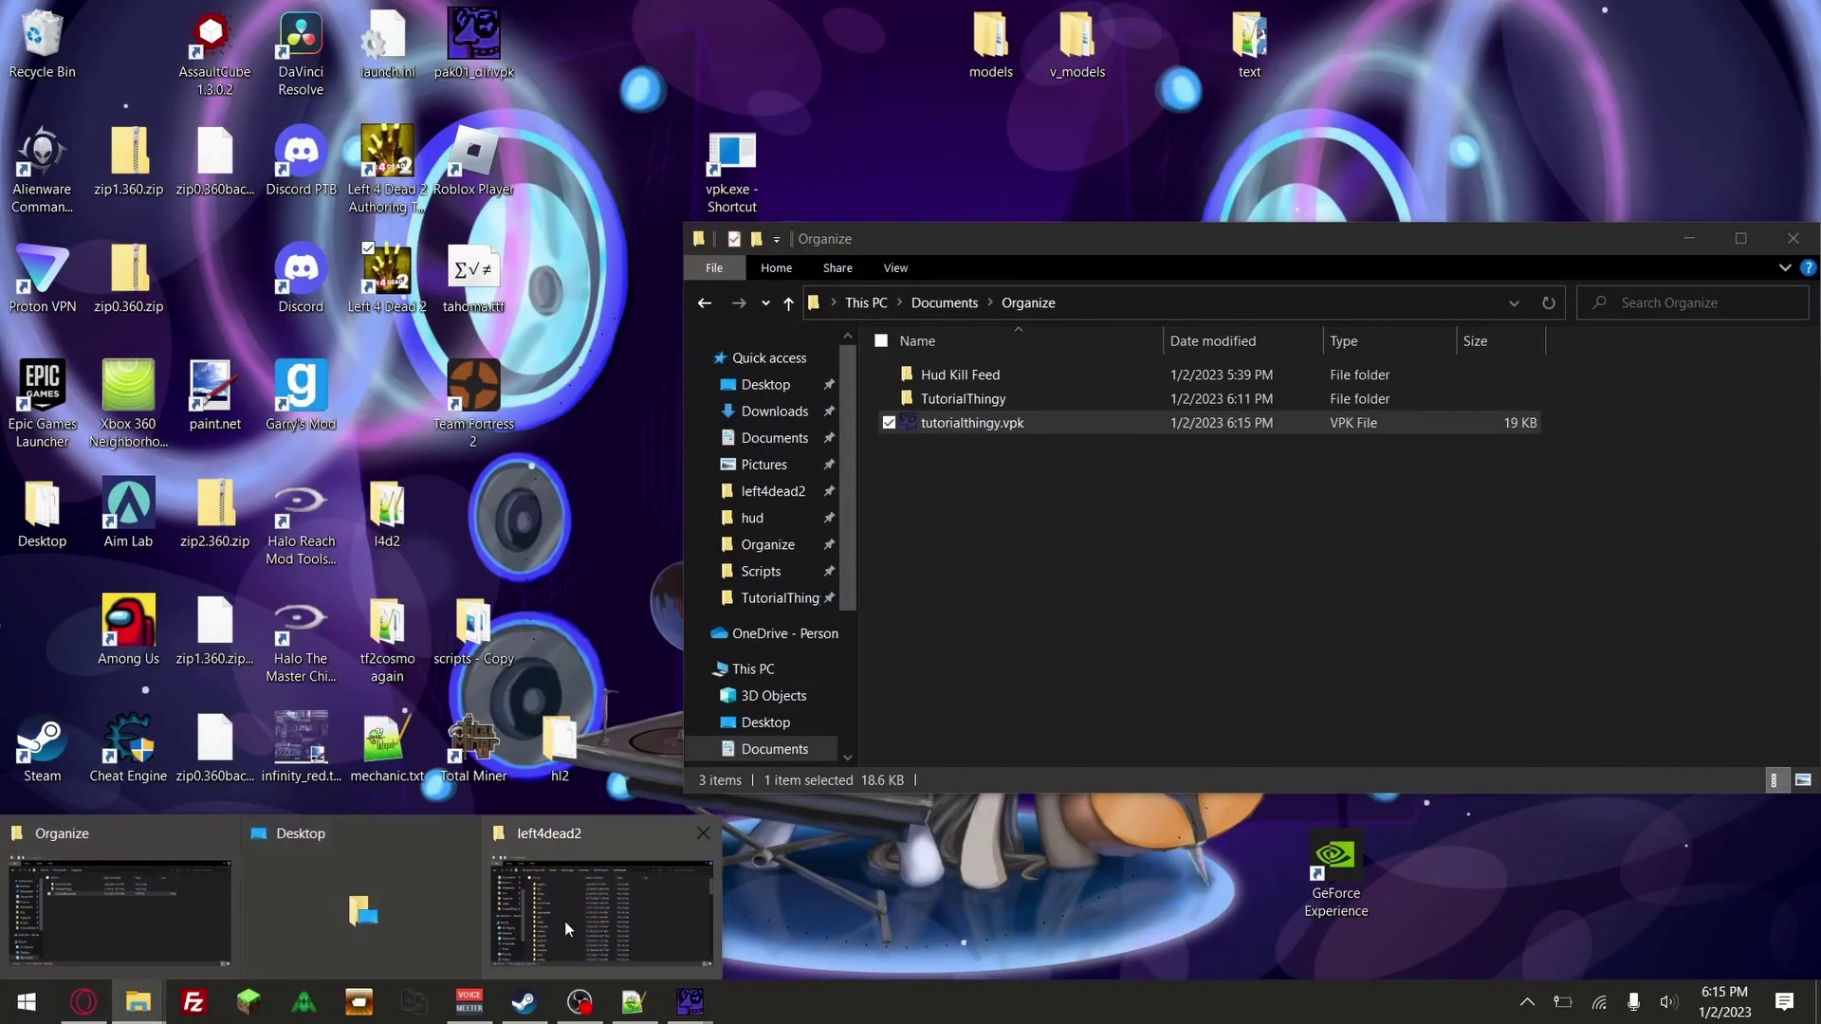
left_click(645, 920)
double_click(379, 197)
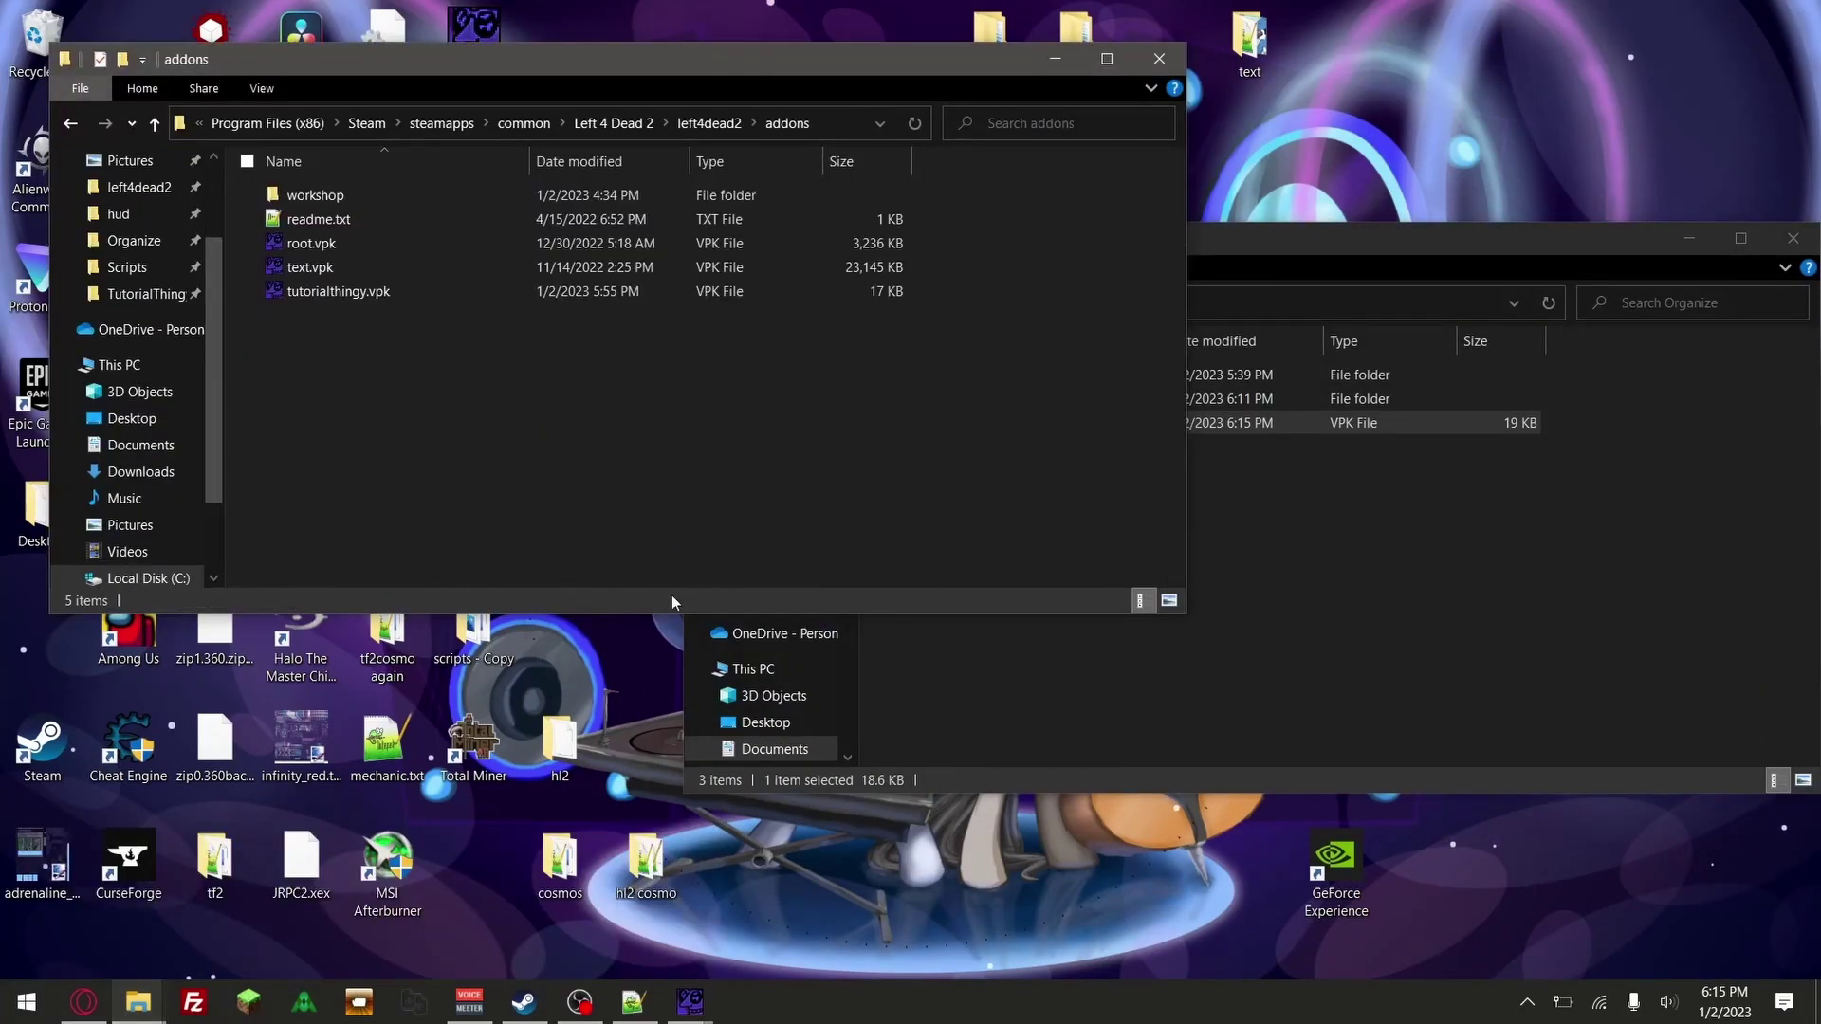
key("ctrl+v")
left_click(814, 410)
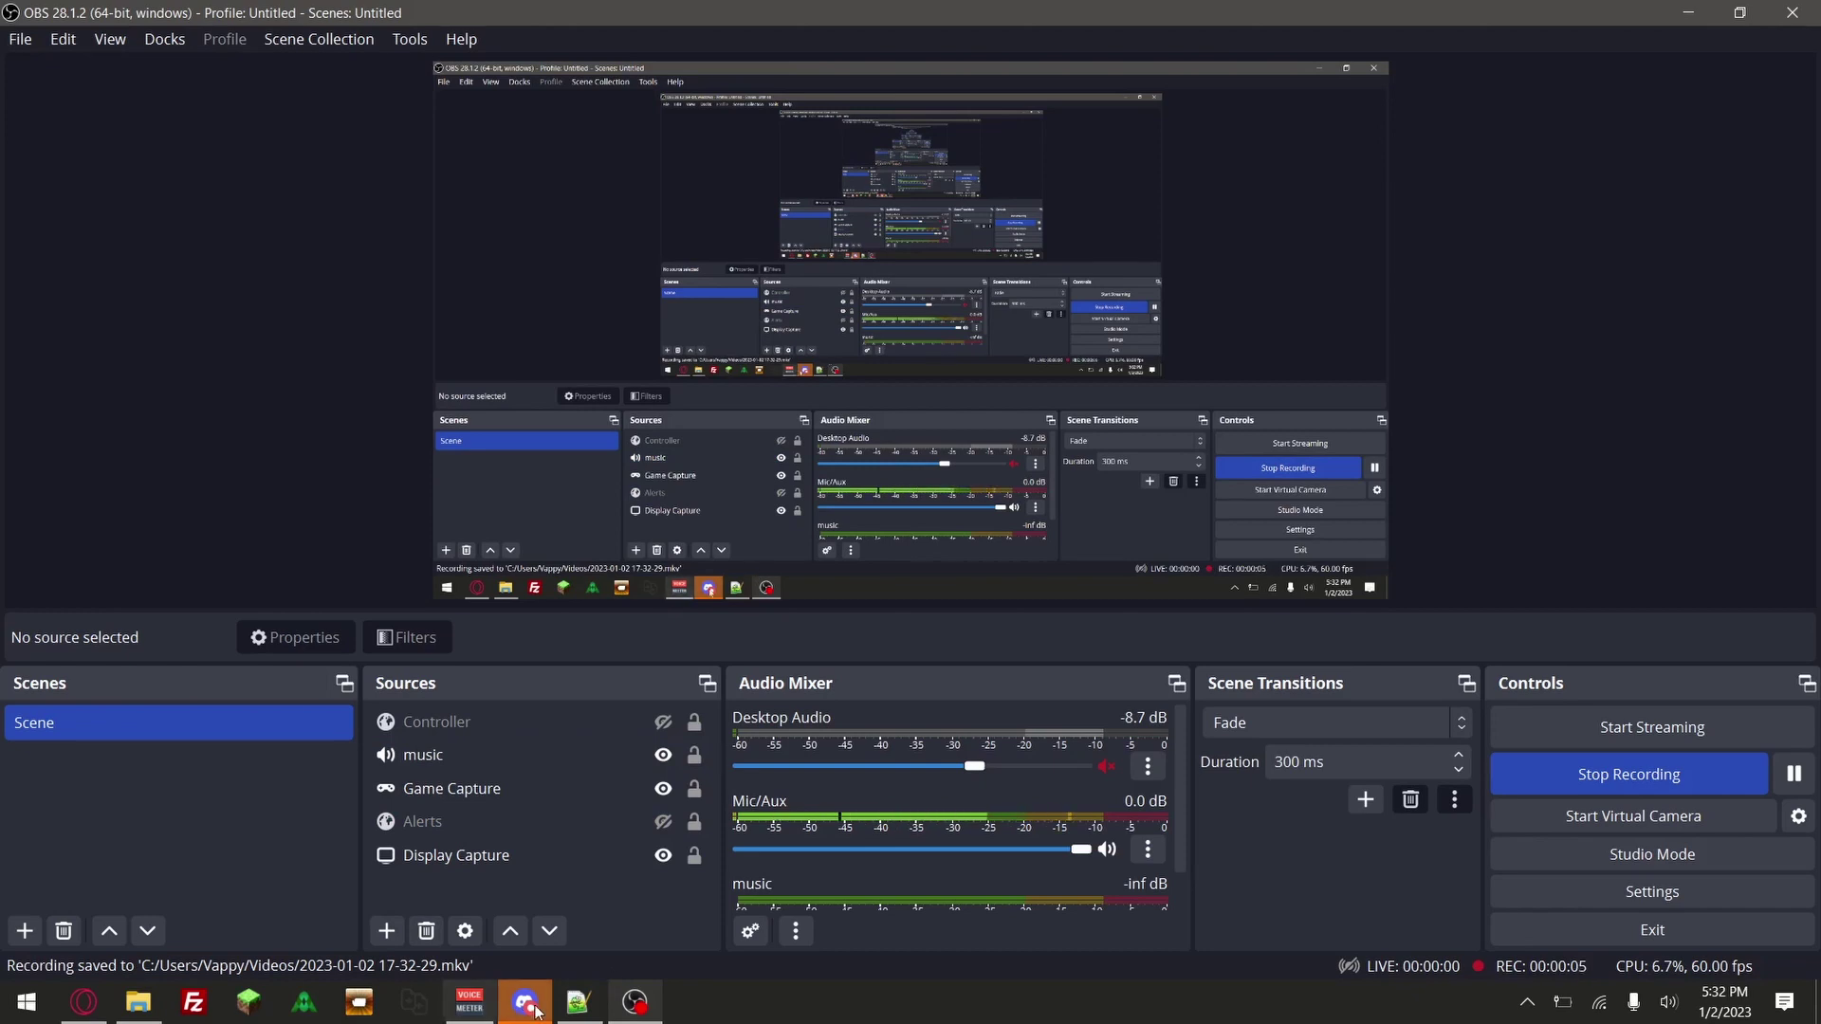
Browse to Hud Kill Feed\resource\ui\hud and open pzdamagerecordpanel.res in Notepad++
left_click(569, 1005)
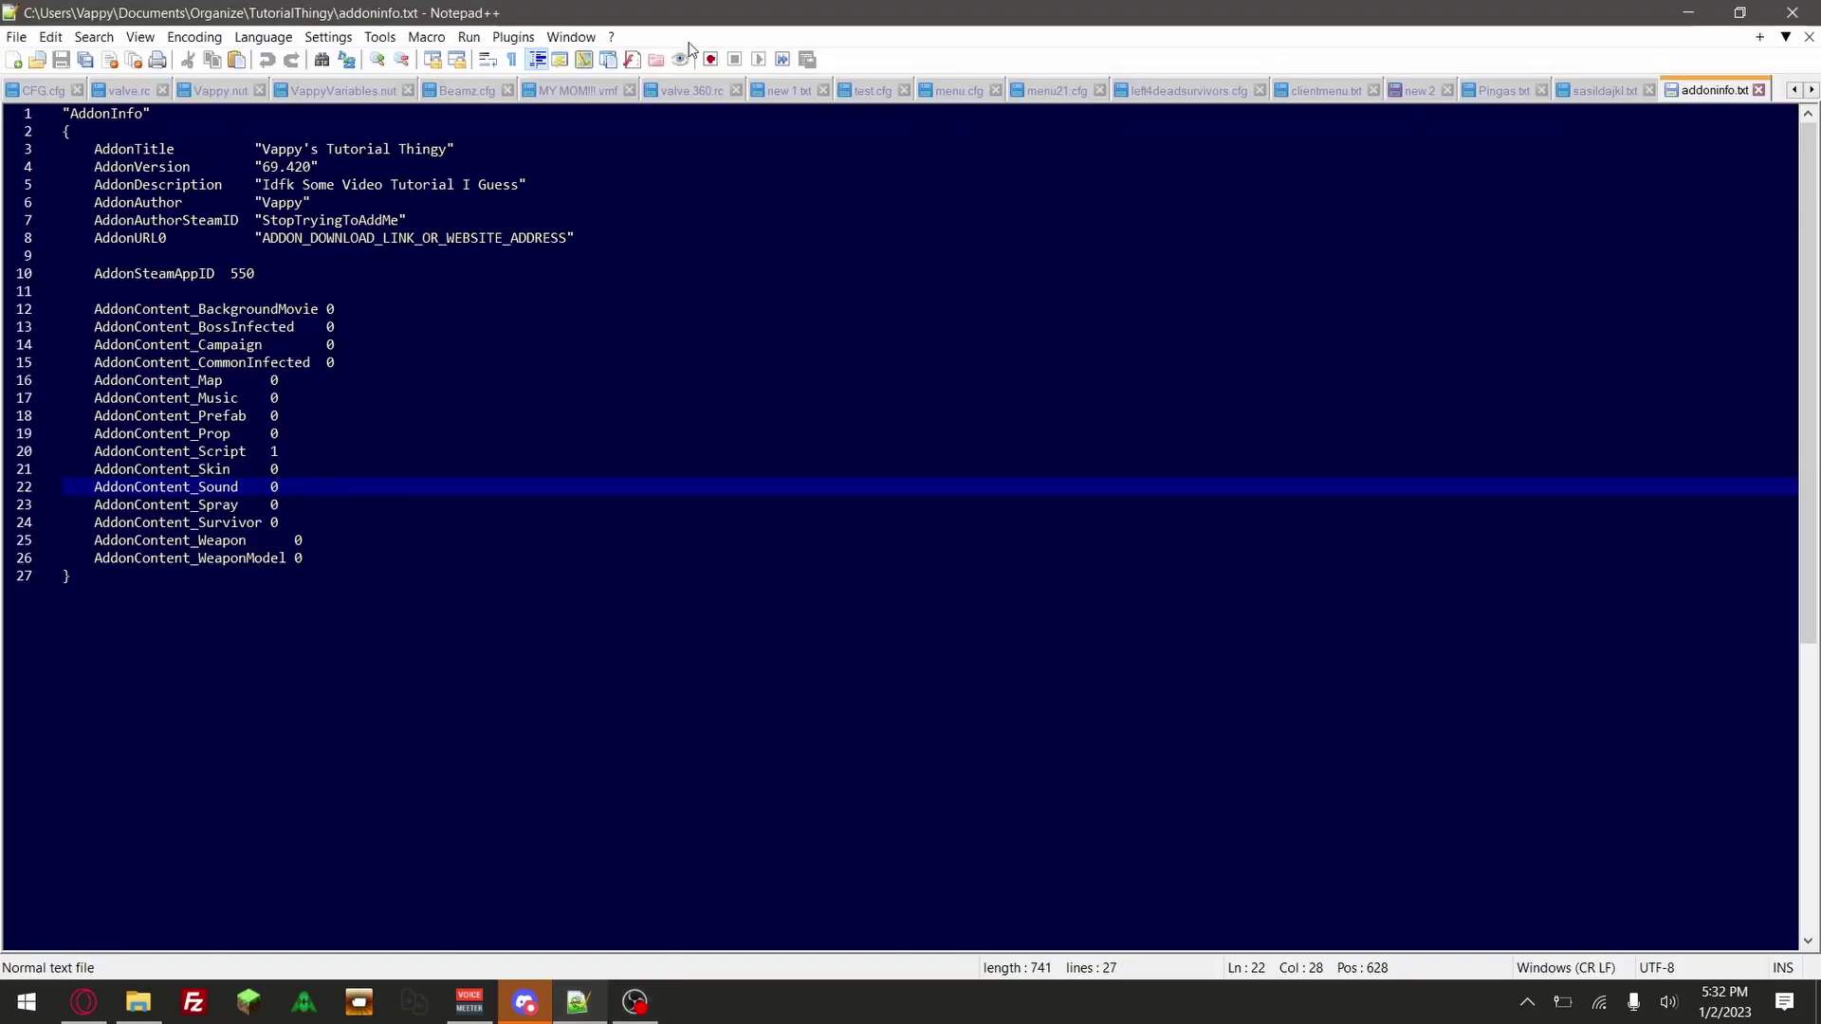
left_click(139, 1003)
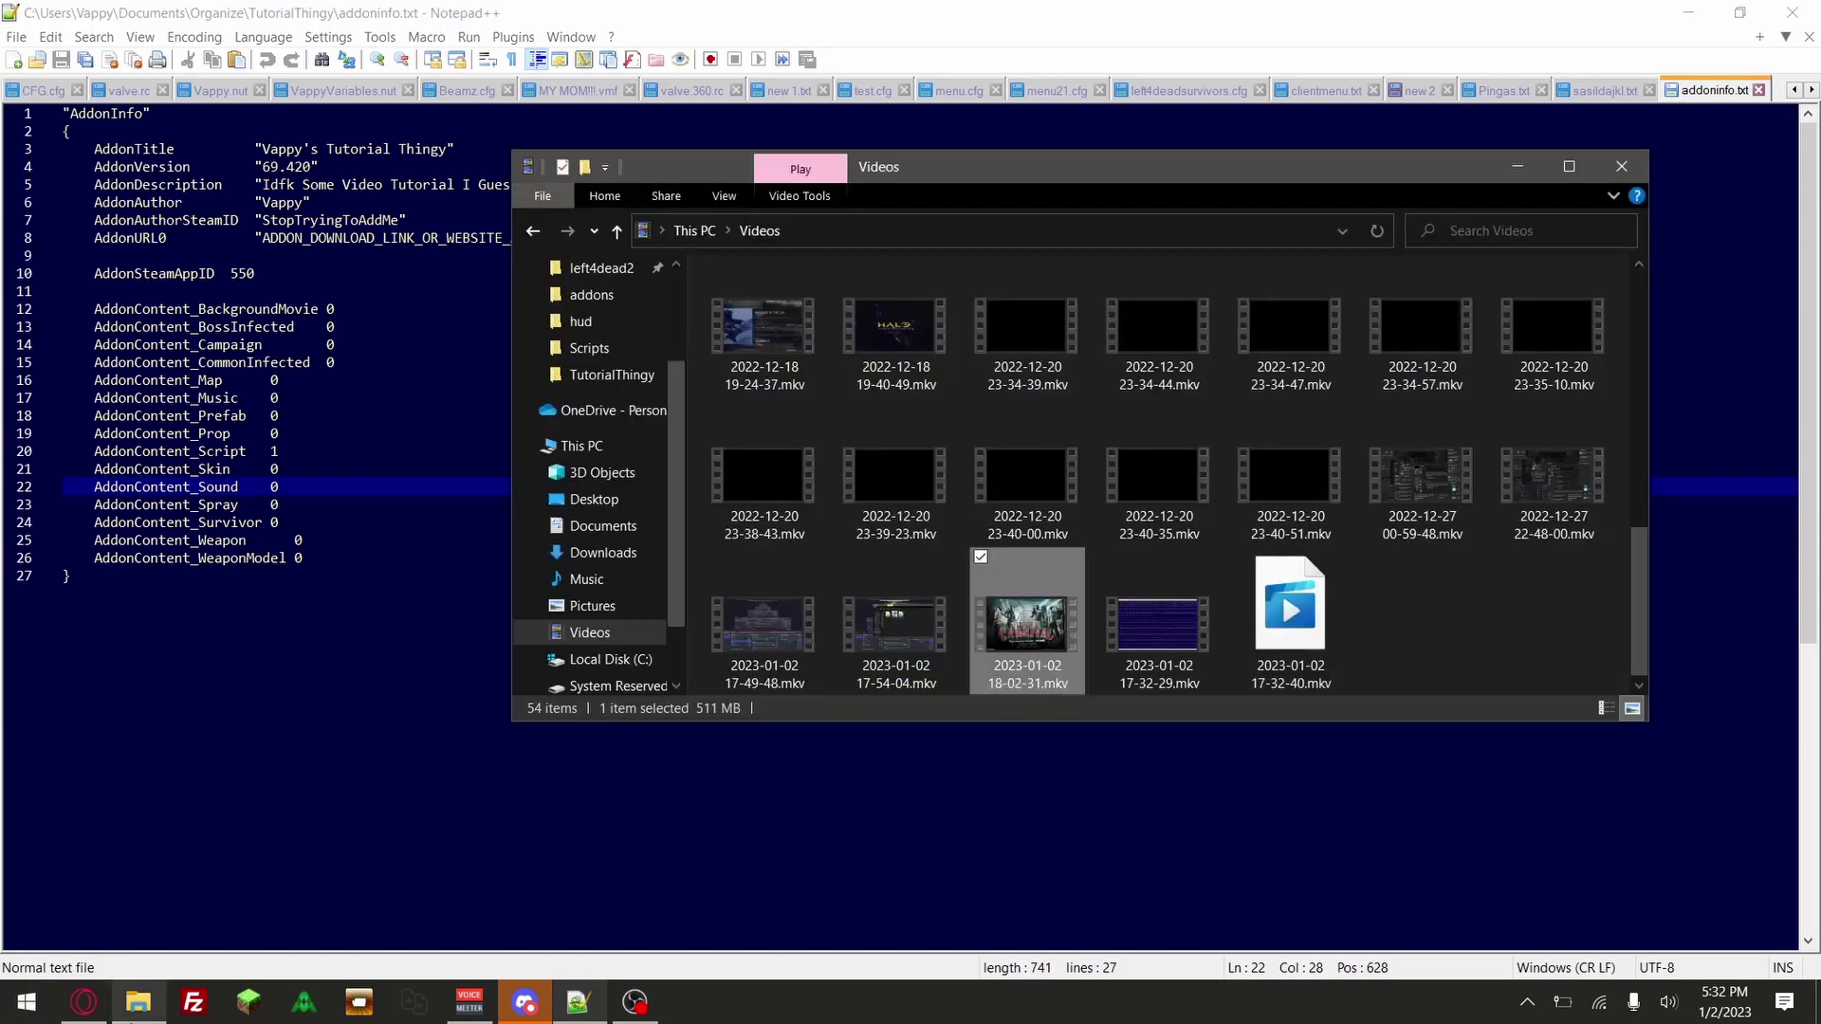
scroll(577, 424, "up", 2)
scroll(576, 424, "down", 1)
scroll(576, 424, "up", 1)
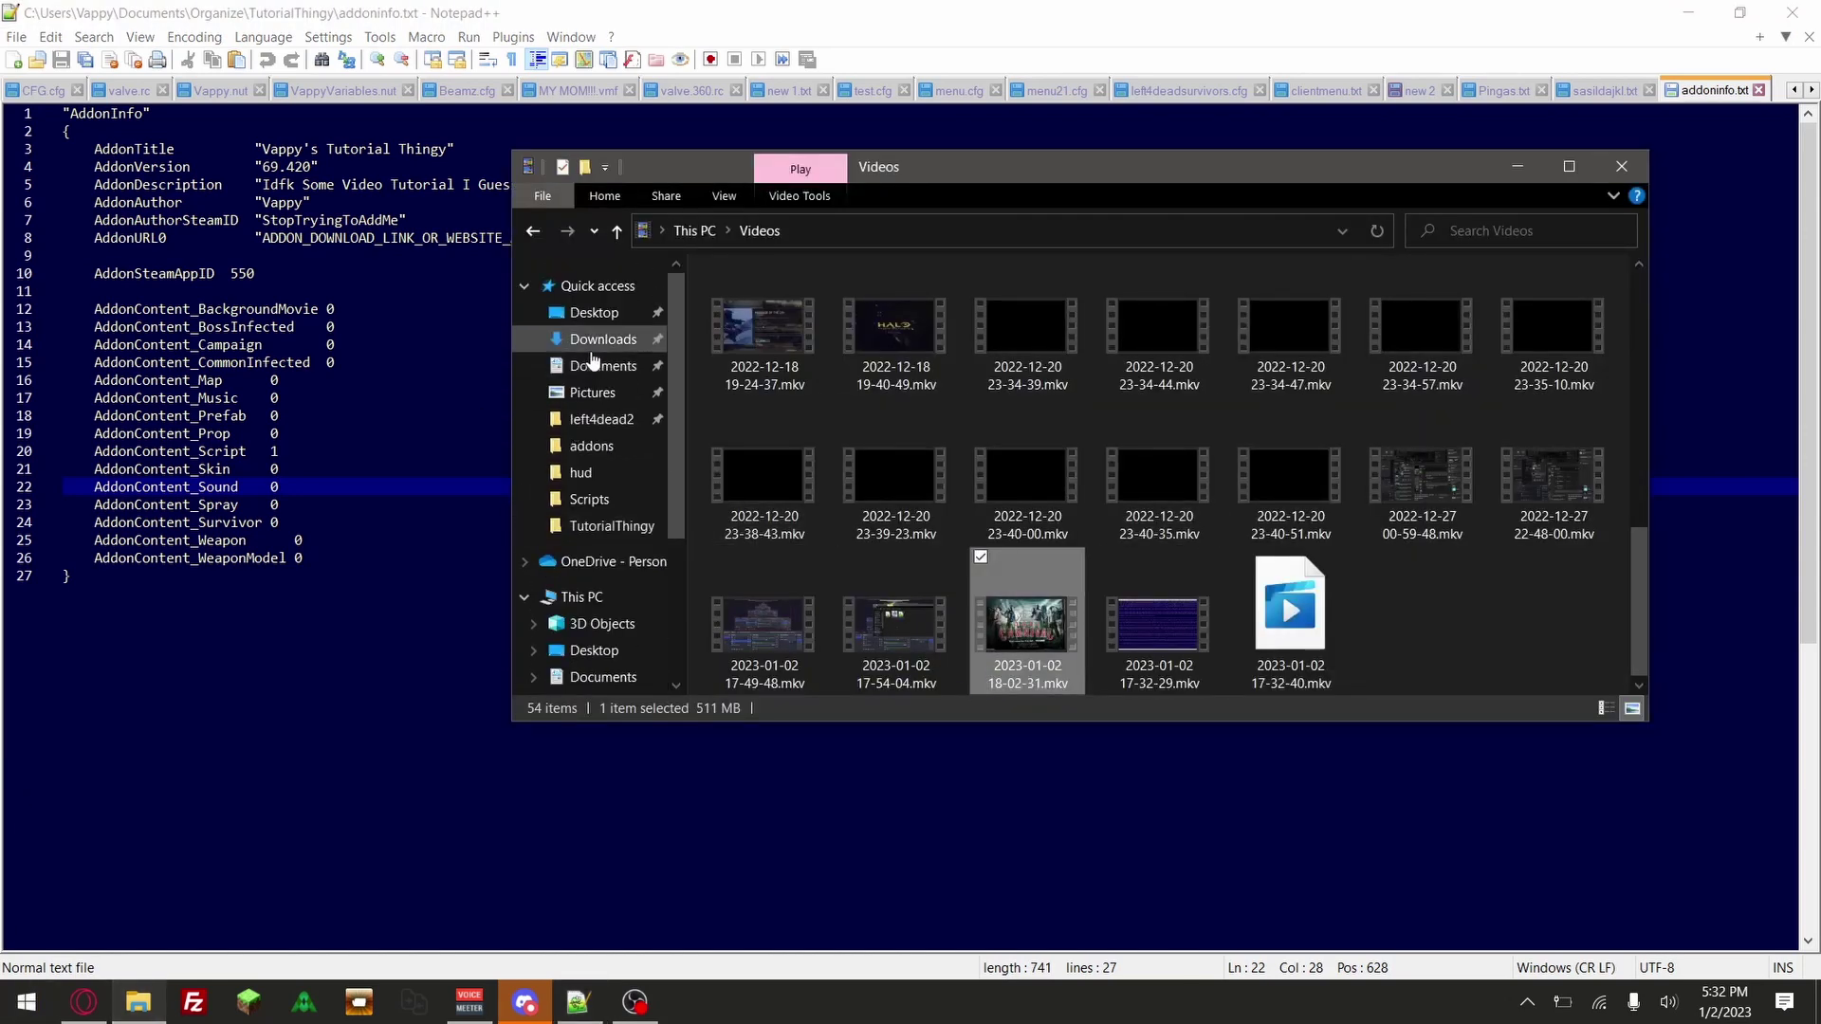
left_click(594, 312)
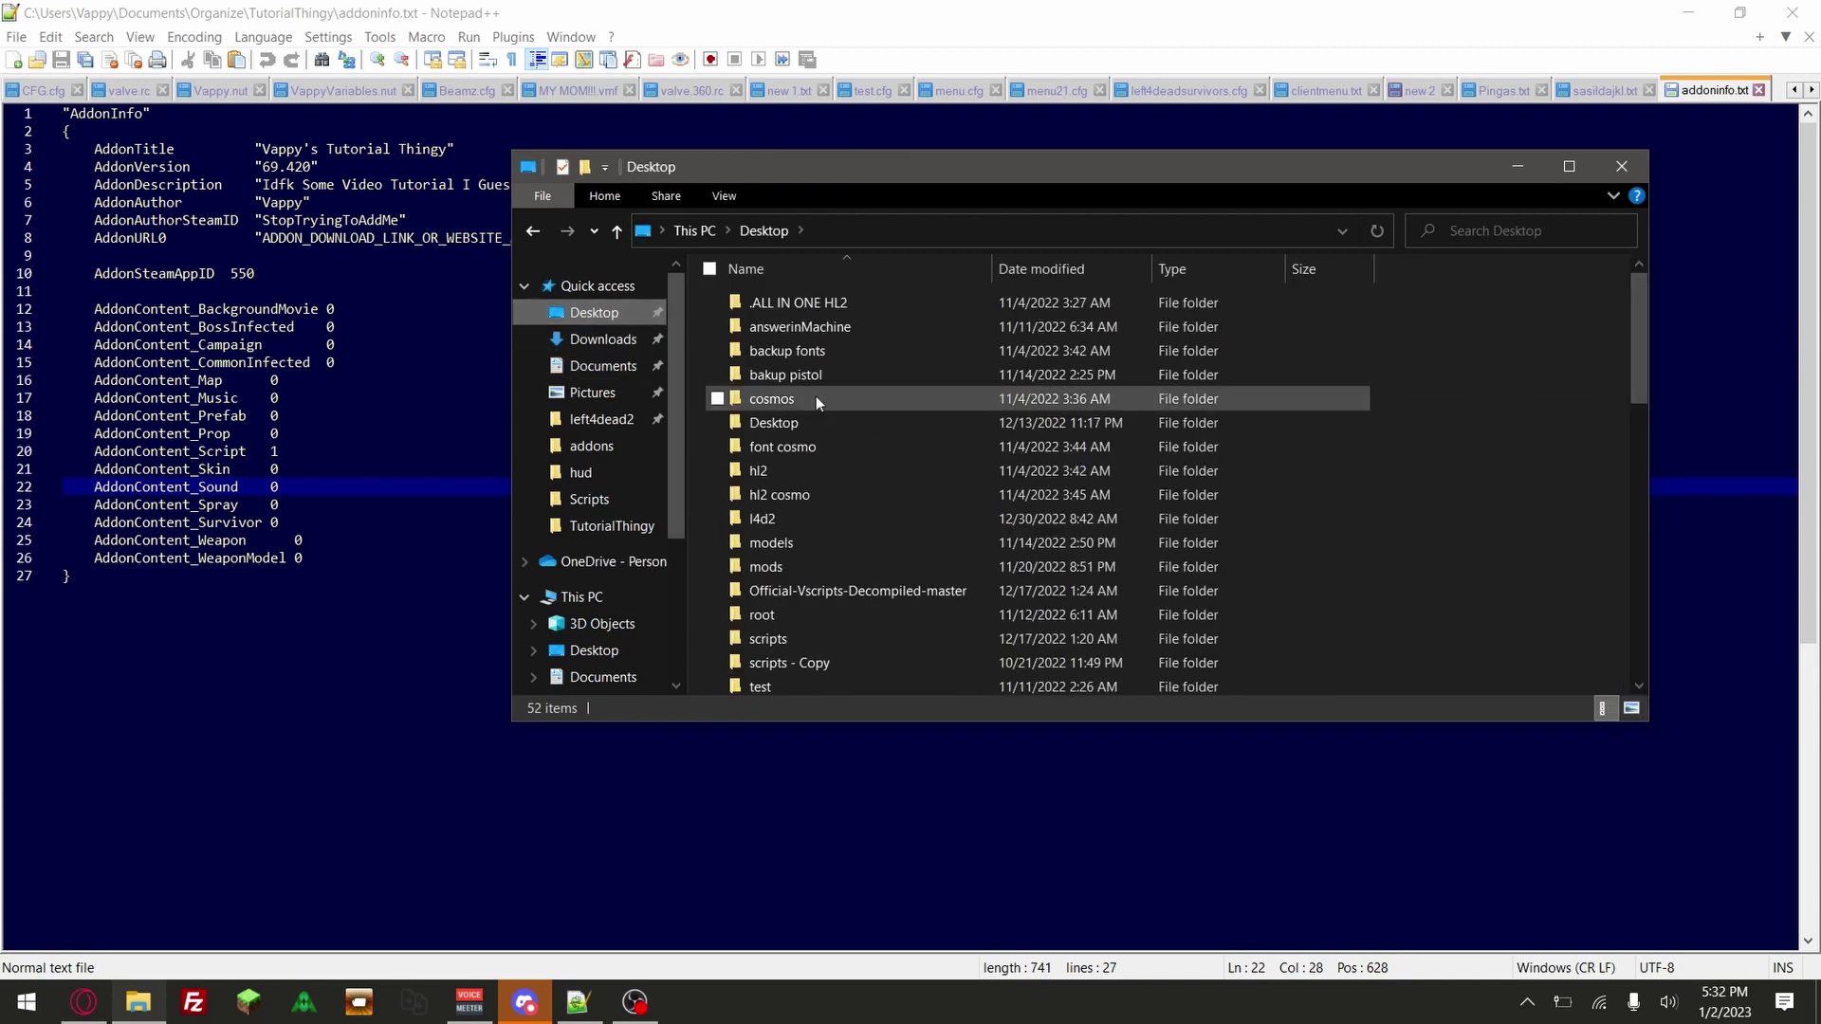
scroll(966, 417, "down", 3)
double_click(983, 417)
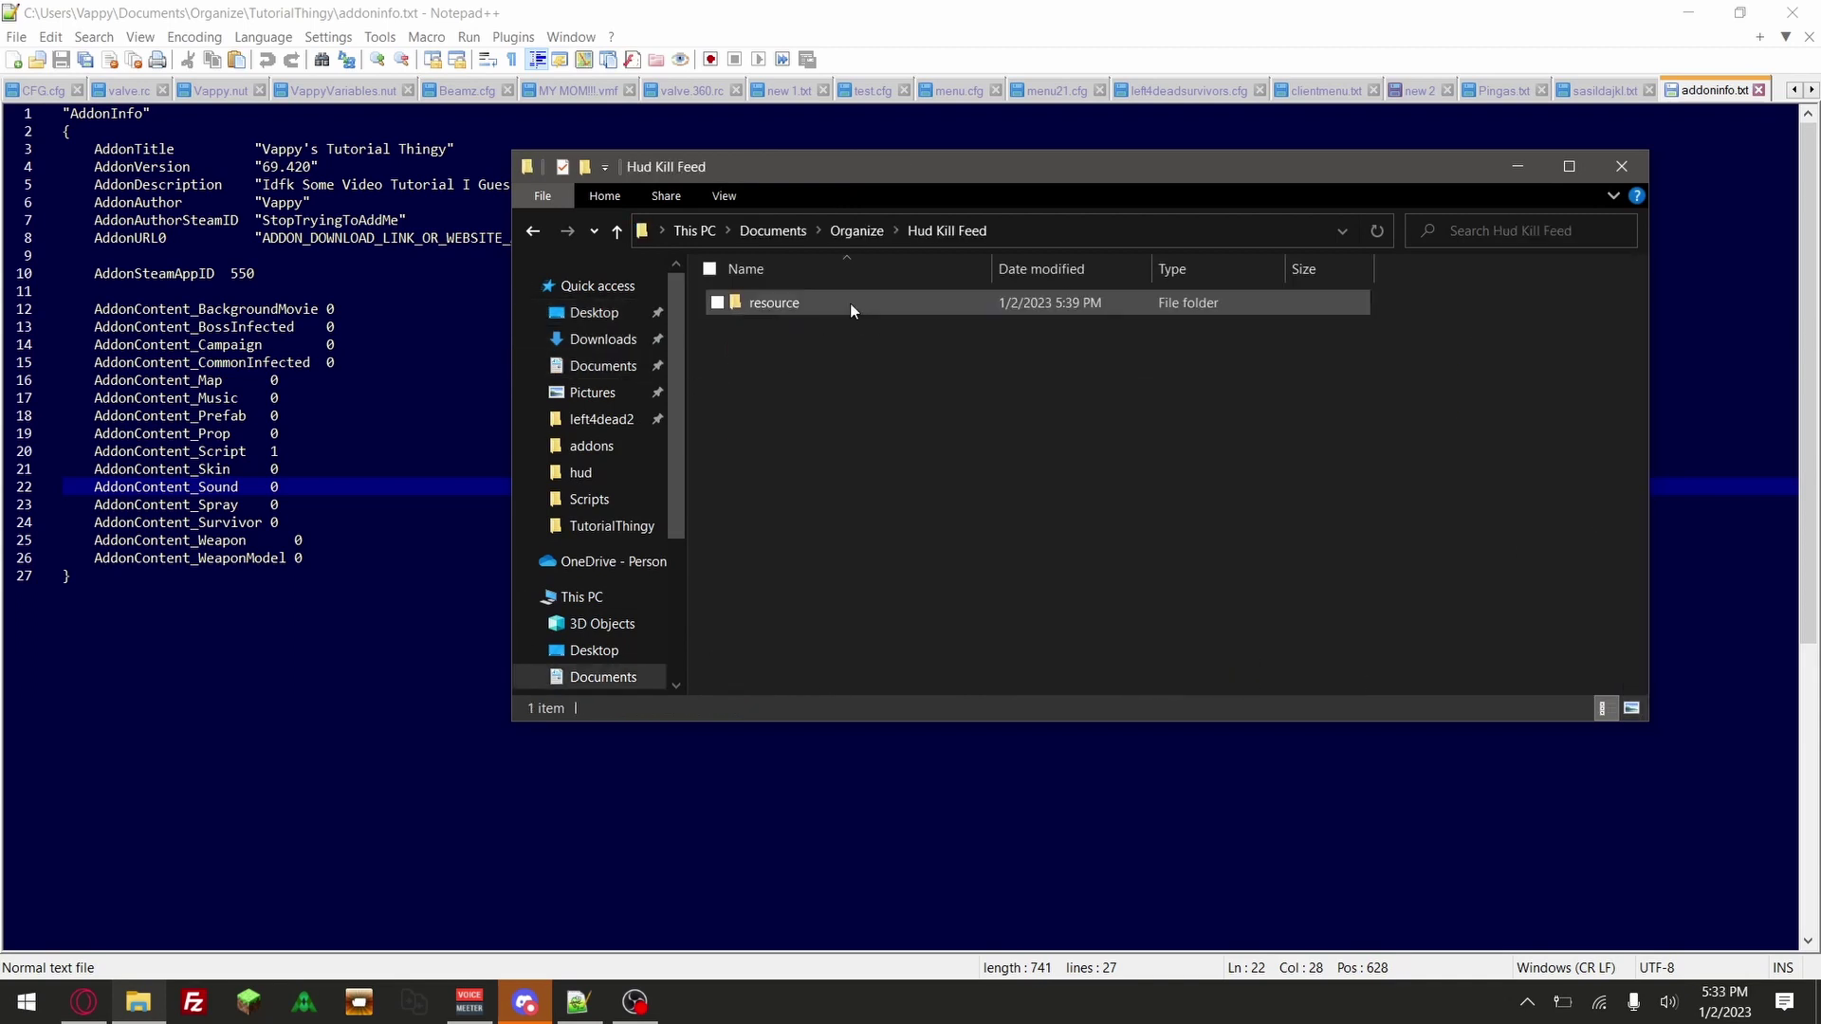
double_click(1056, 310)
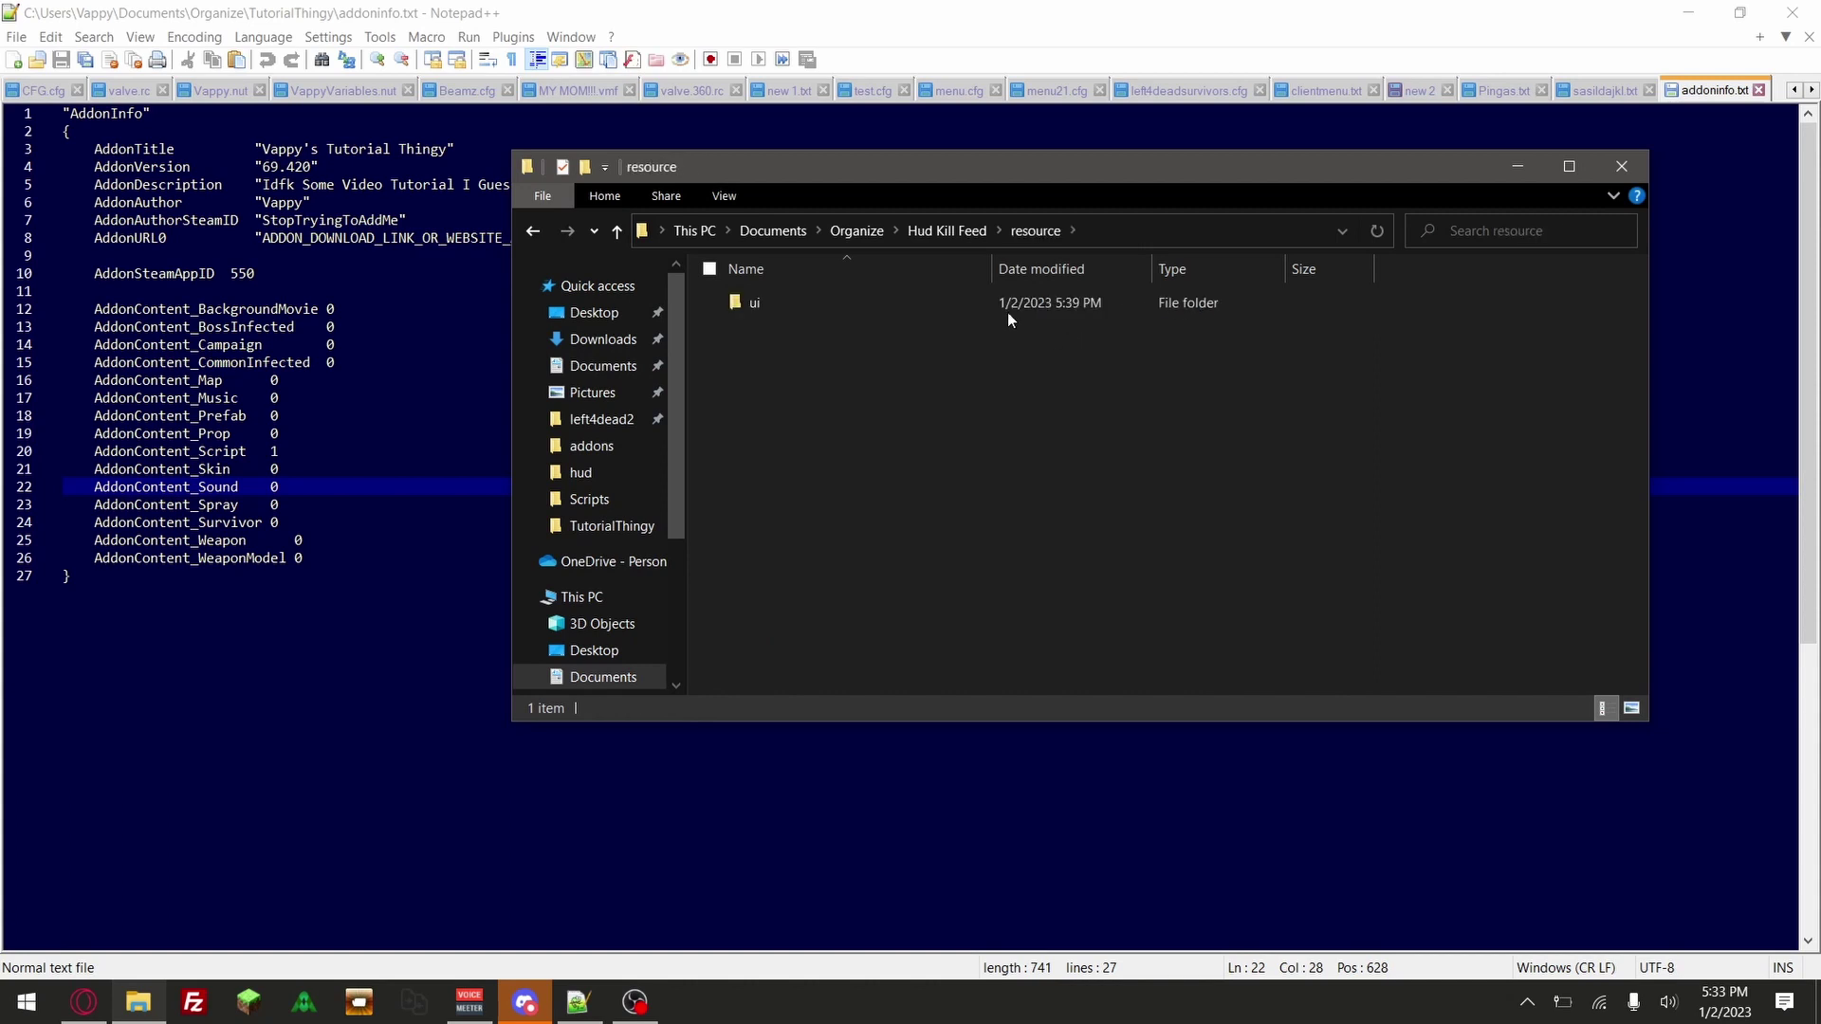
double_click(1000, 310)
double_click(1000, 310)
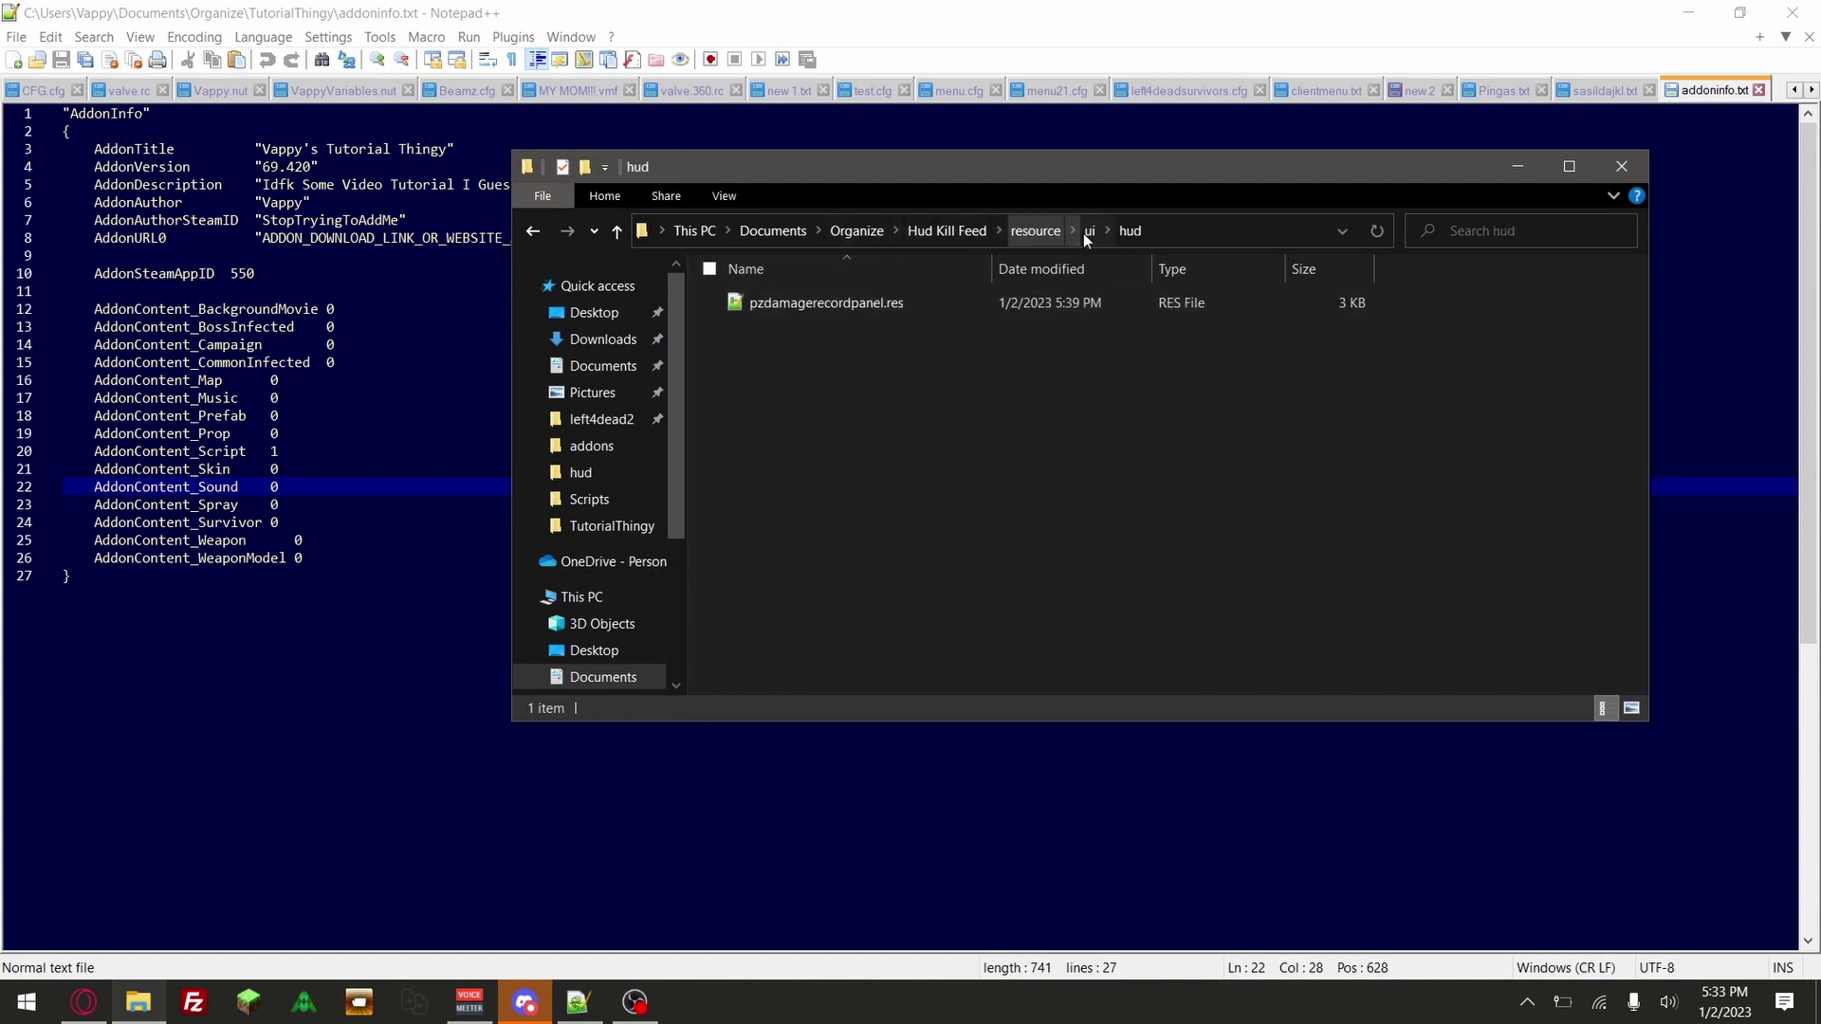
double_click(858, 306)
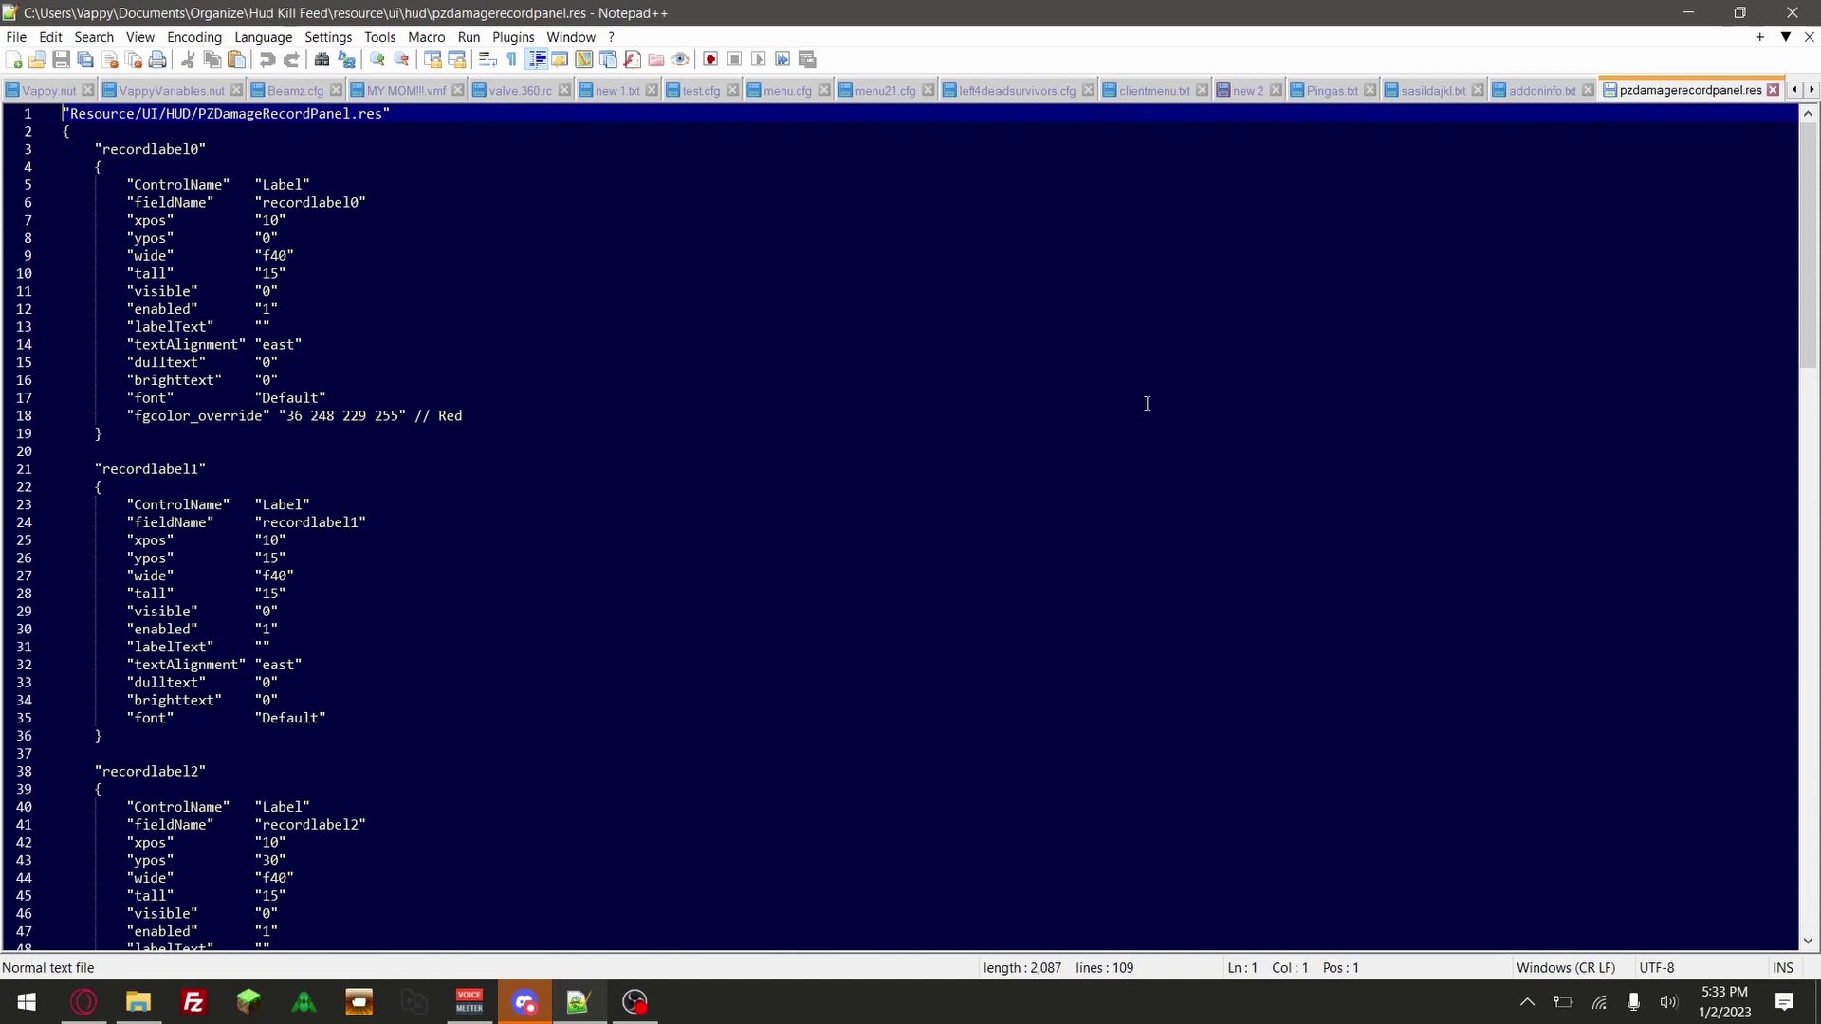
Open pak01_dir.vpk from the left4dead2 folder in GCFScape
left_click(587, 559)
key("Up")
key("Up")
key("Up")
key("Up")
key("Up")
key("Up")
key("Up")
key("Up")
left_click(138, 1003)
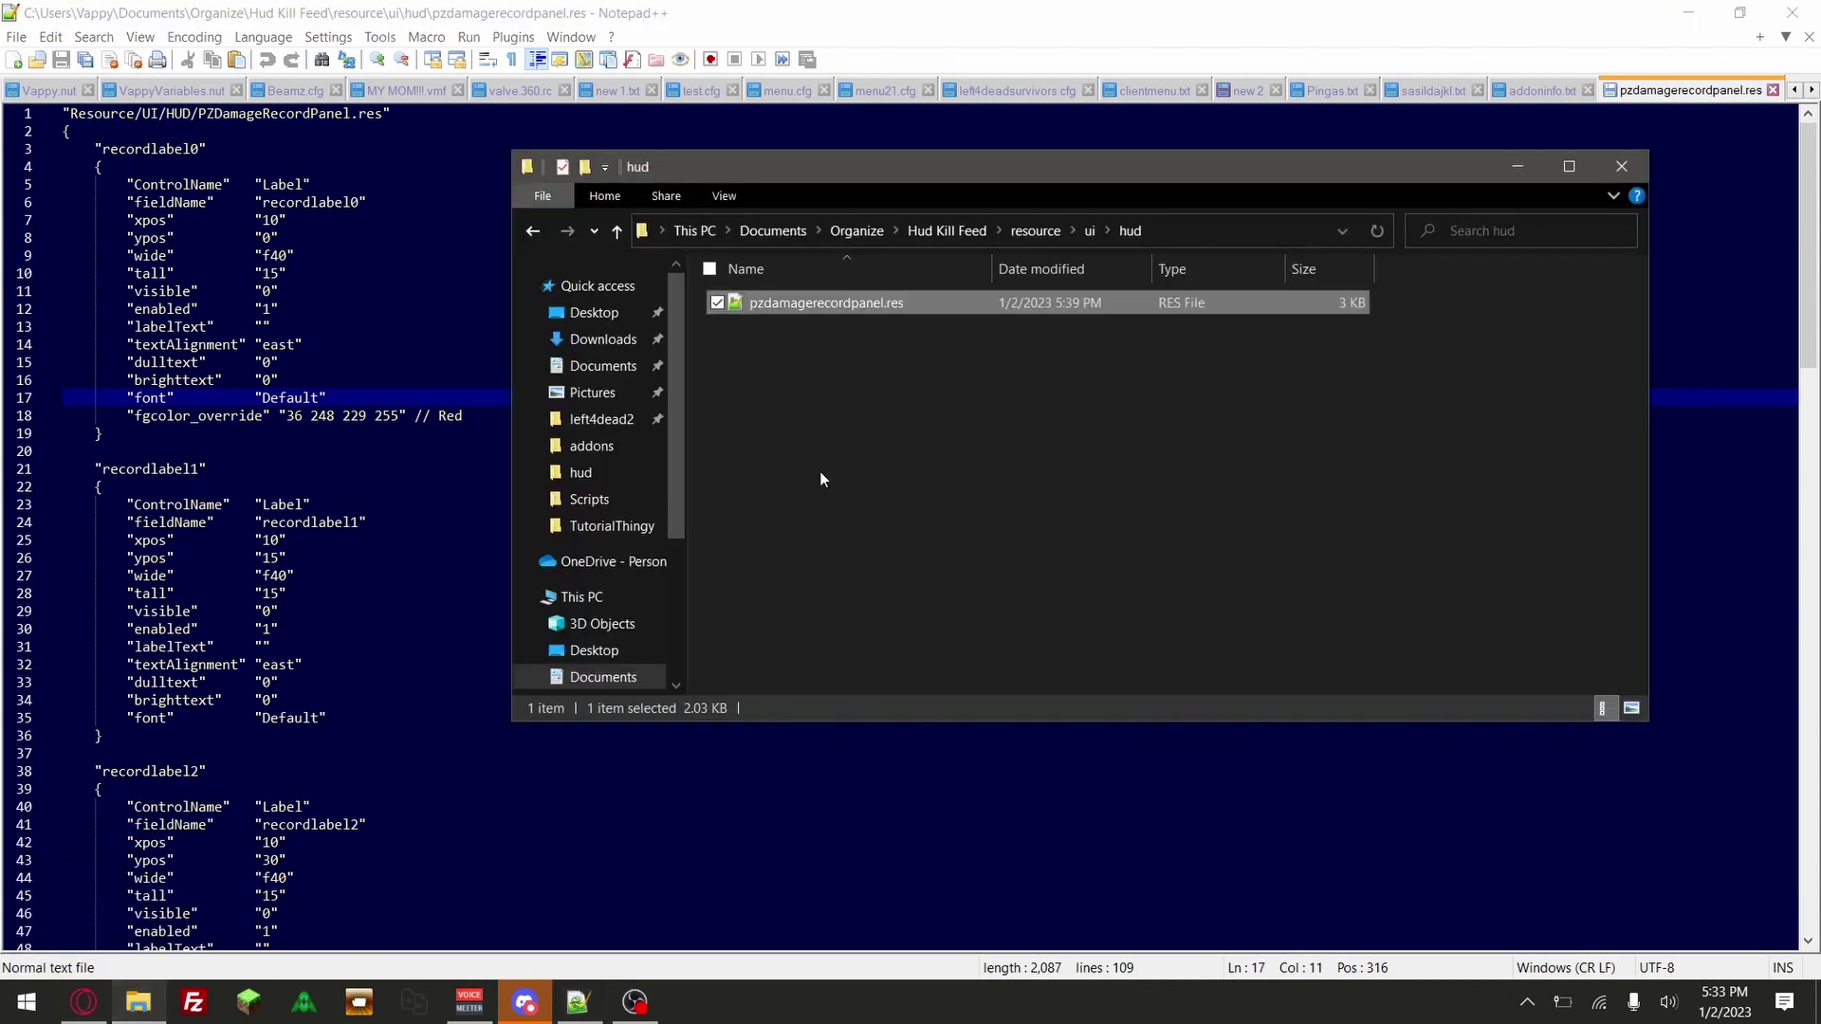
middle_click(602, 419)
double_click(1380, 400)
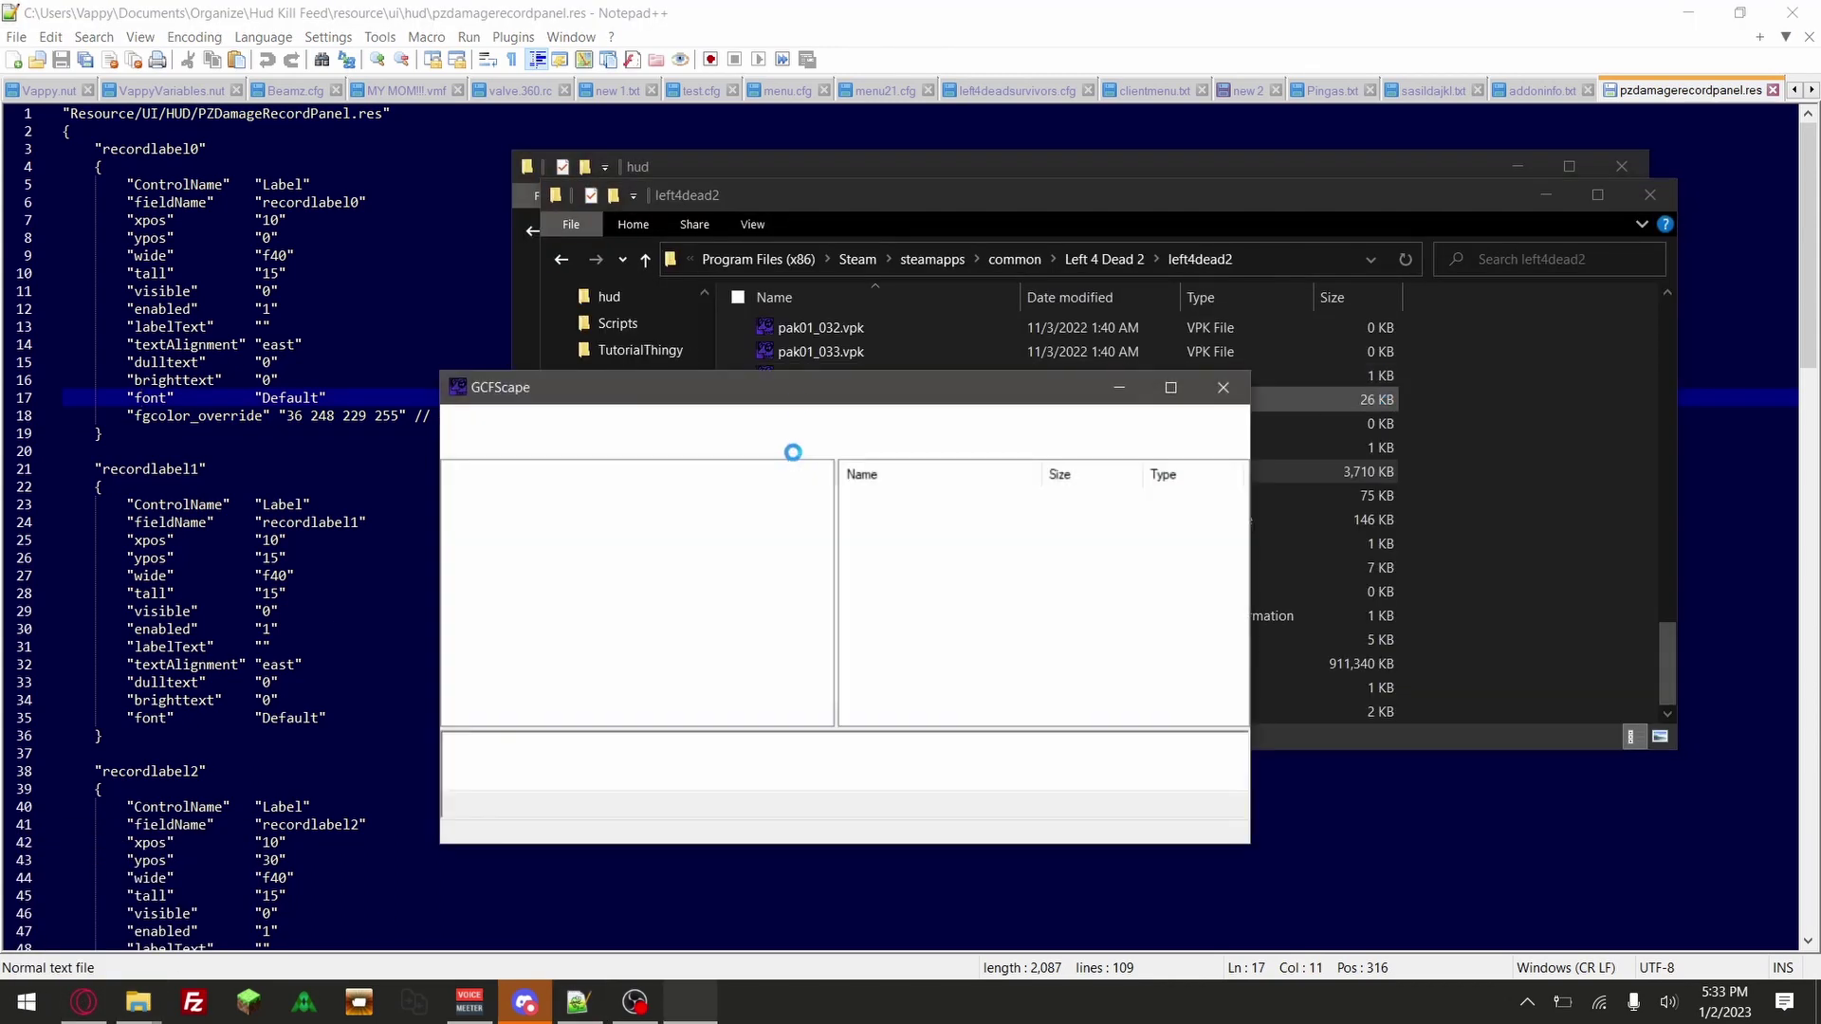
left_click_drag(785, 400, 1312, 374)
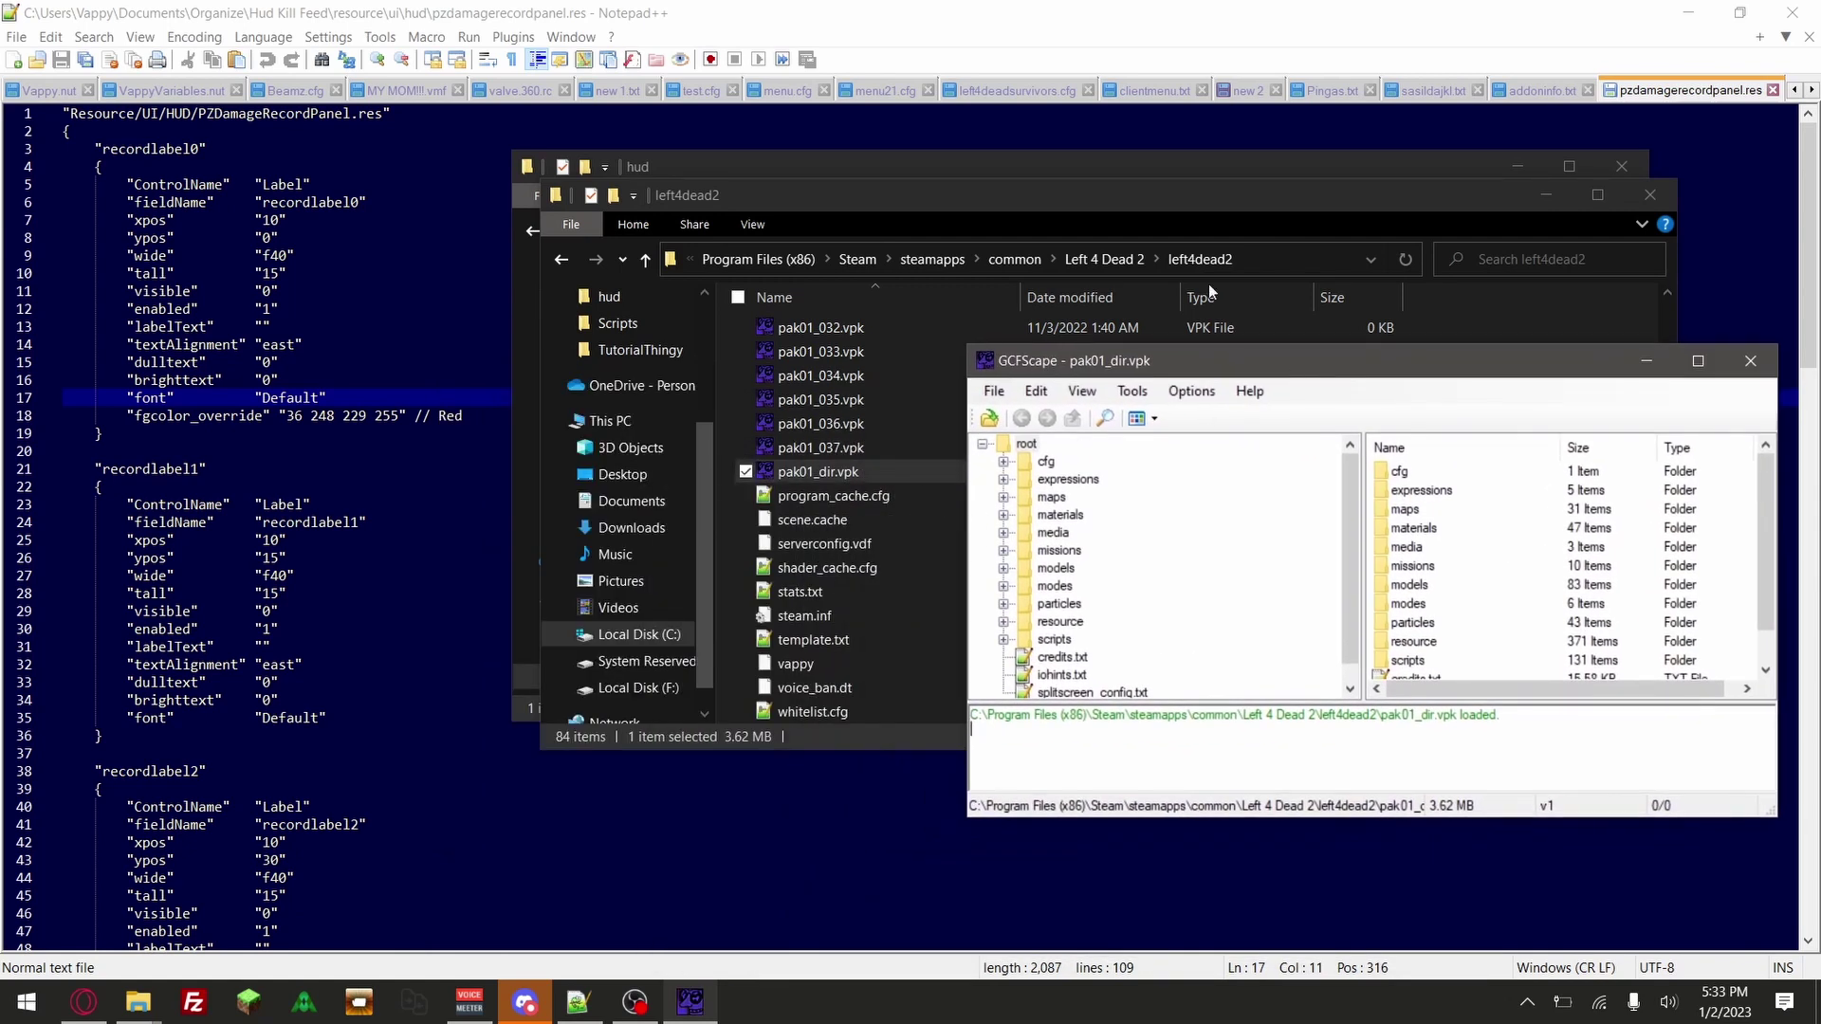
Browse to resource > ui > hud and open the stock pzdamagerecordpanel.res in Notepad++
scroll(1138, 570, "down", 1)
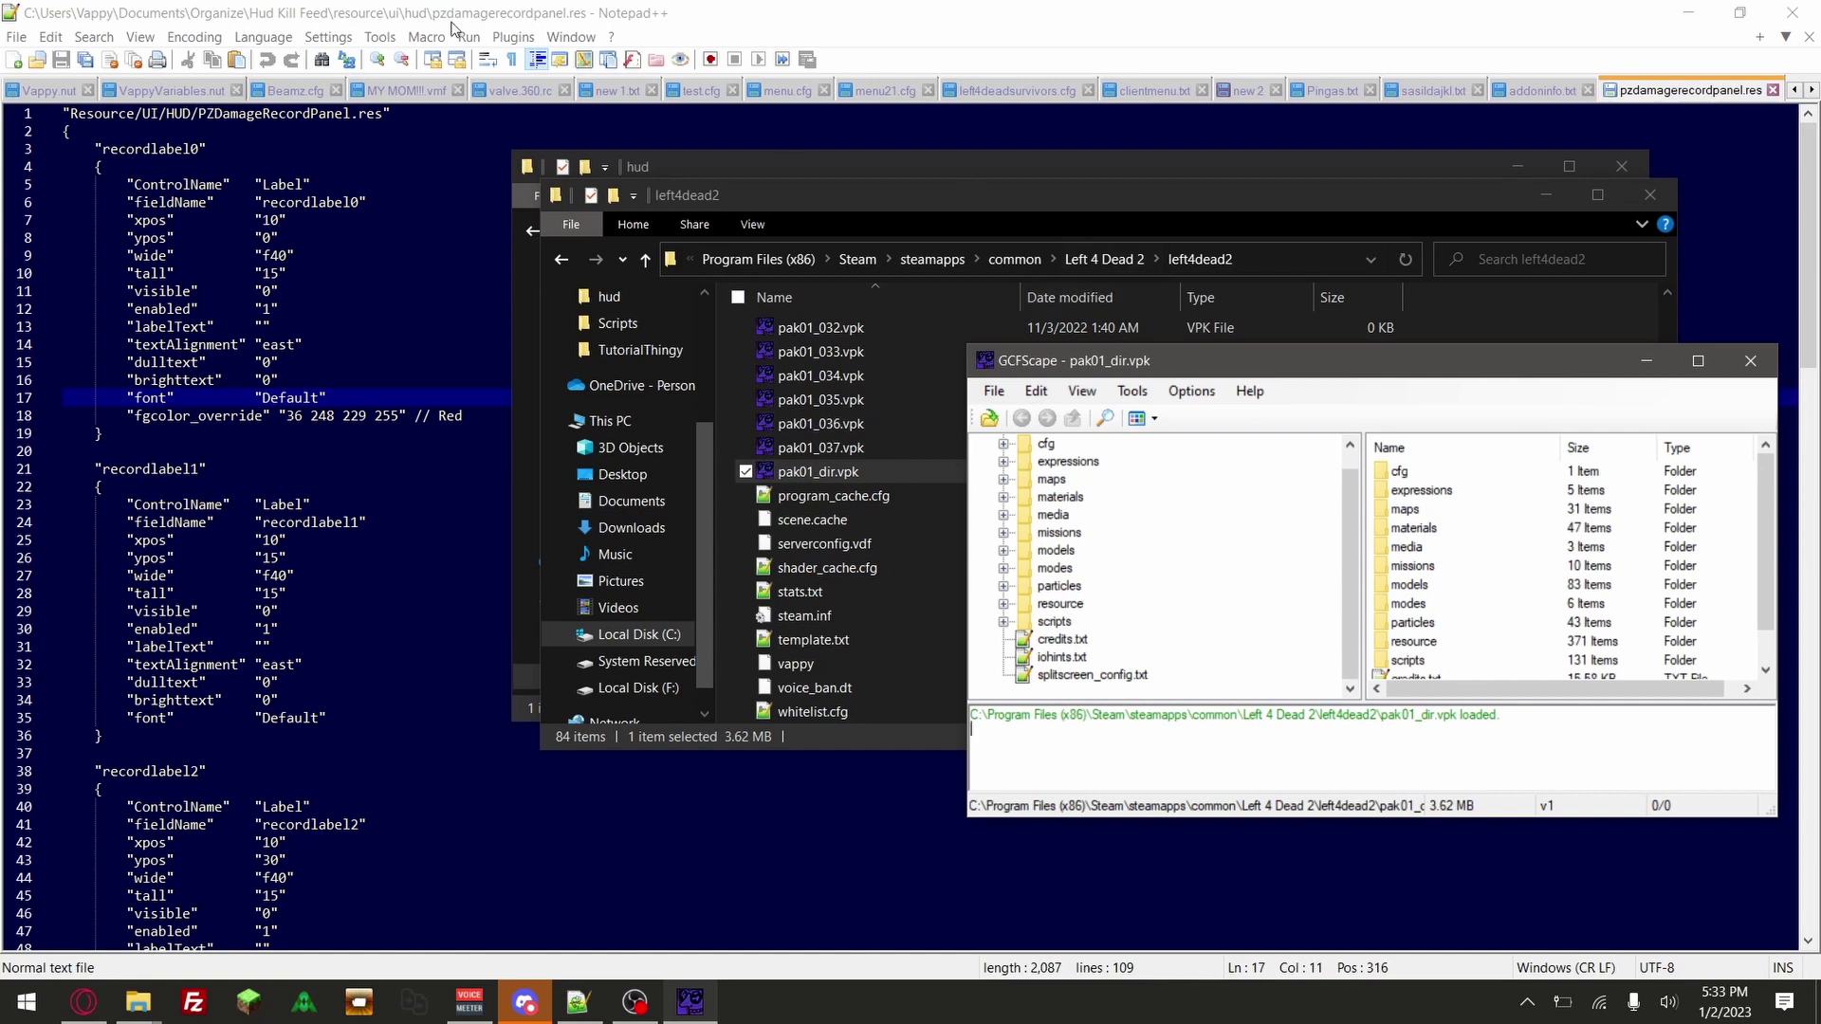
double_click(1423, 645)
double_click(1394, 489)
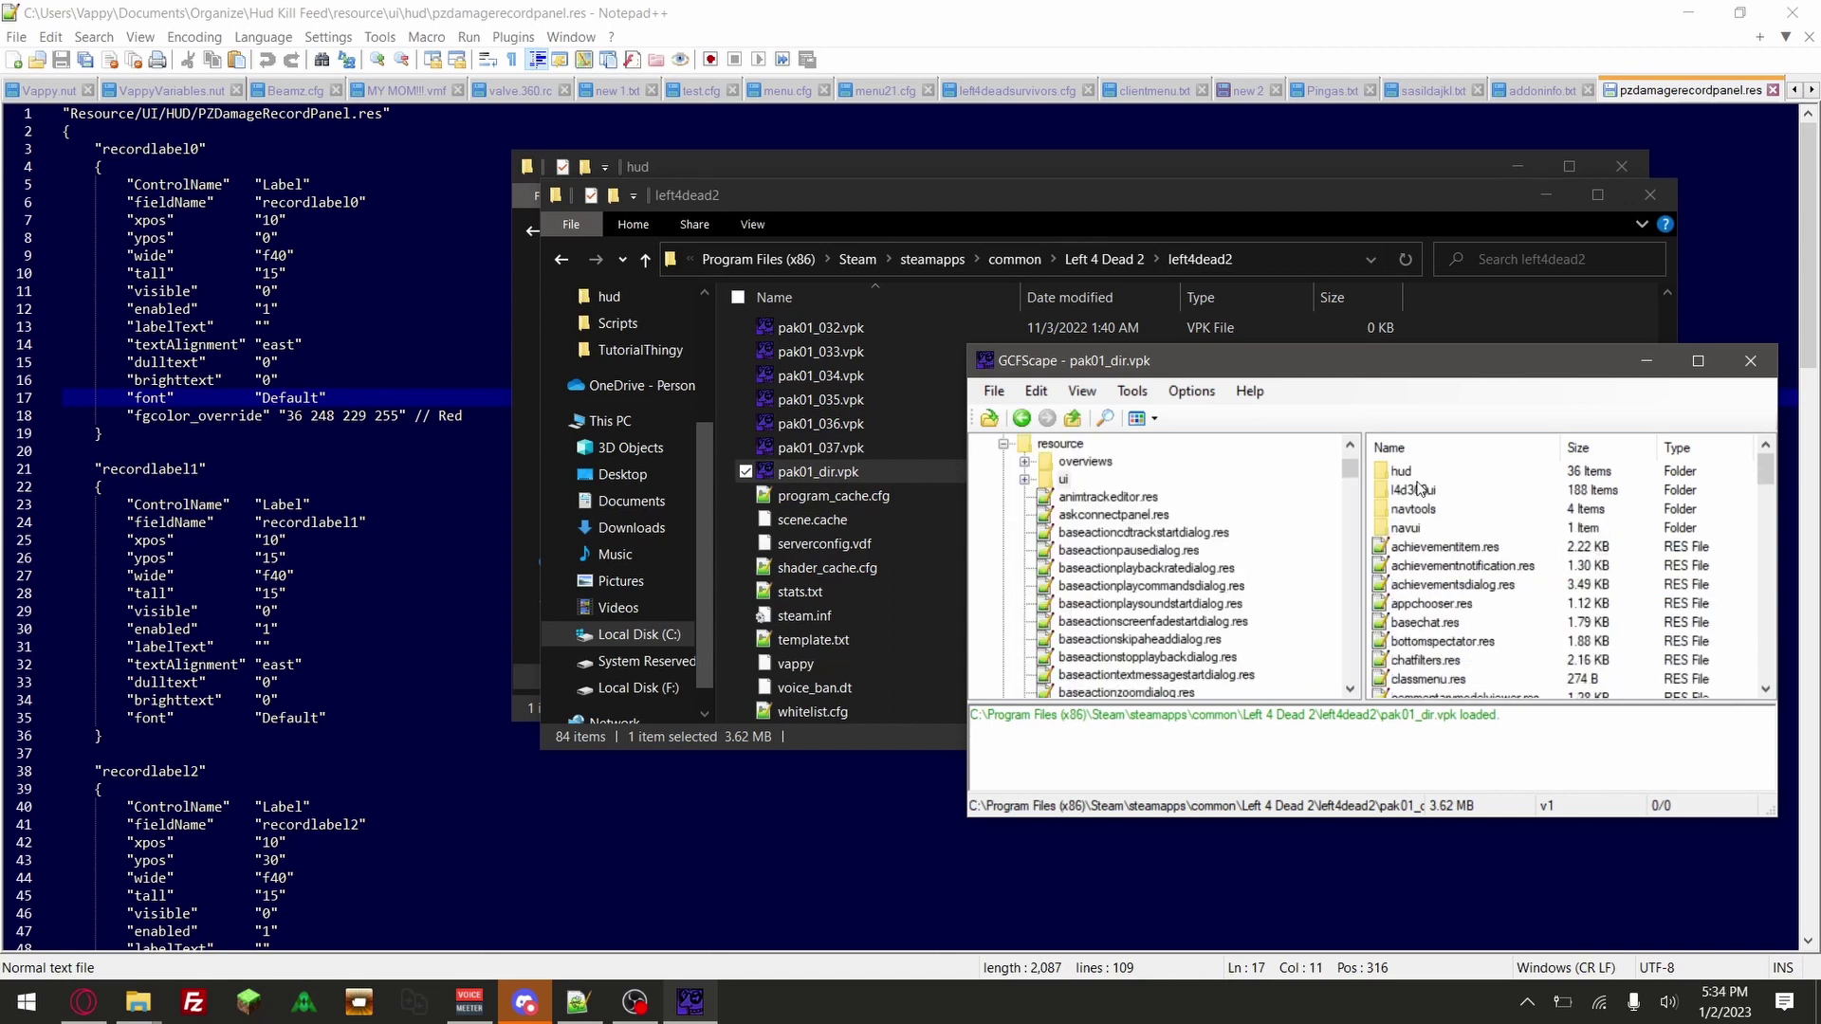
left_click(1403, 474)
double_click(1404, 479)
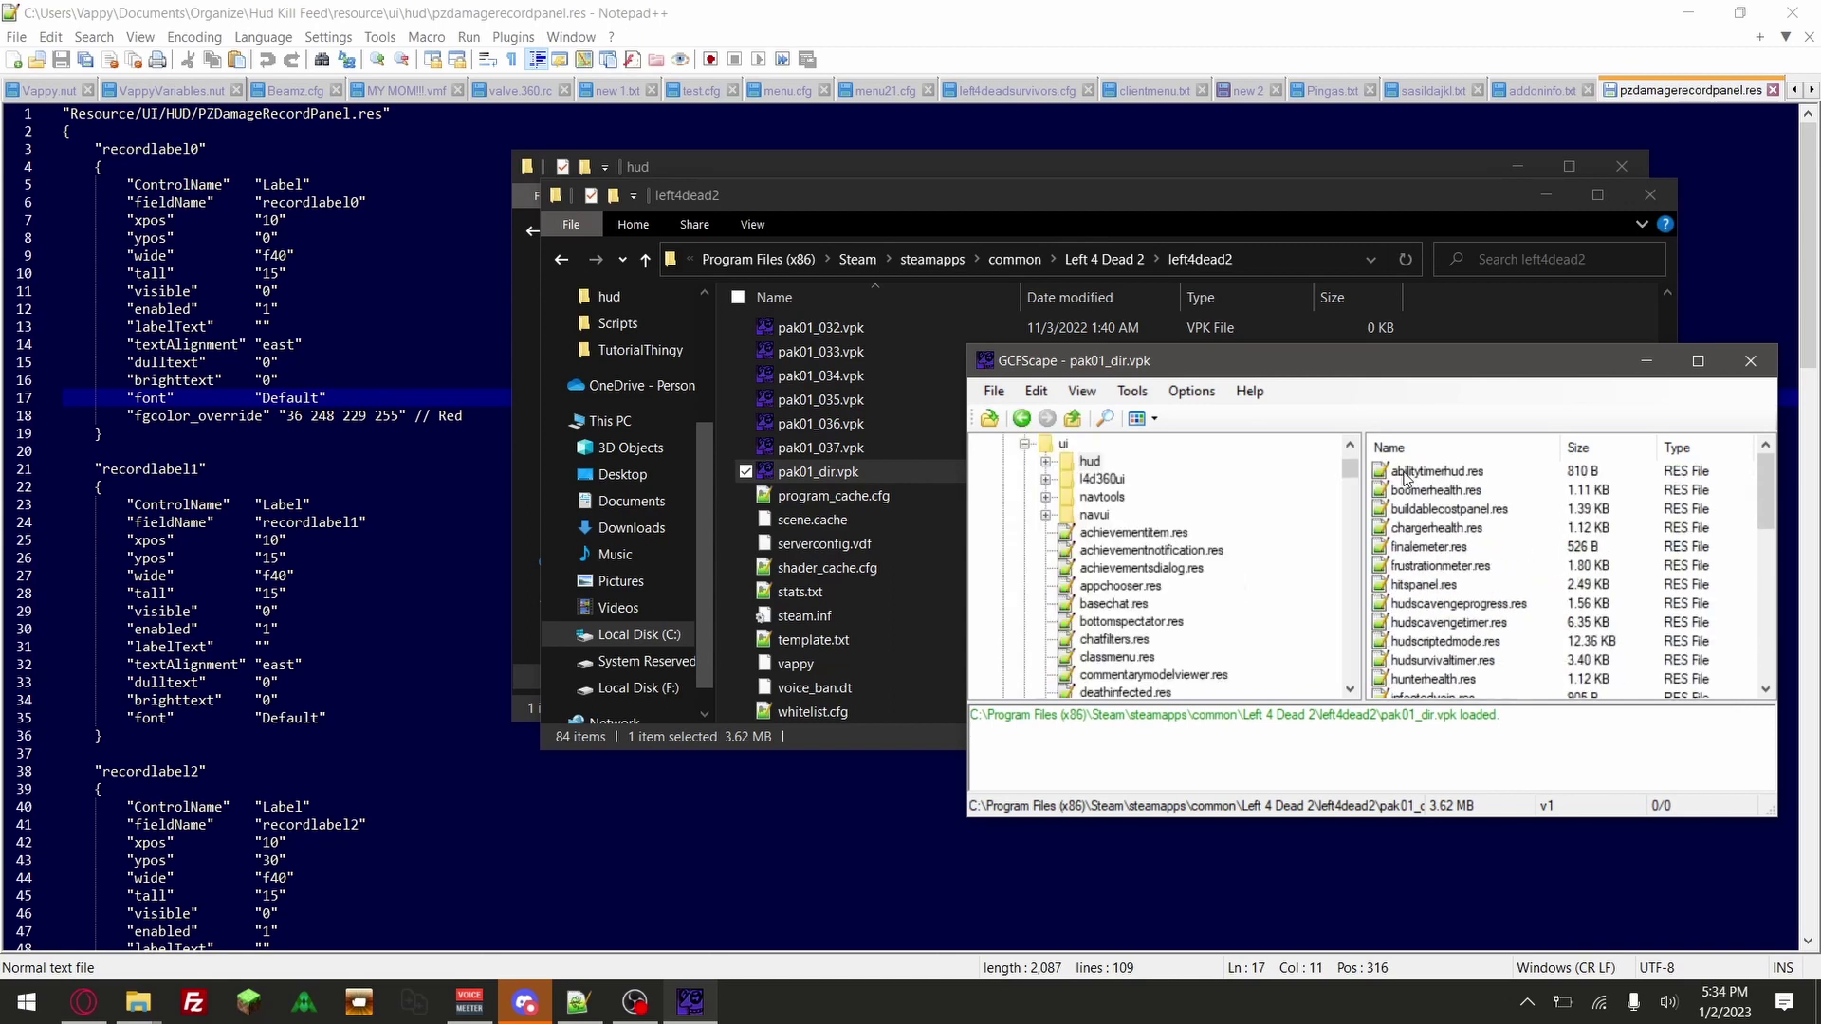
scroll(1480, 531, "down", 4)
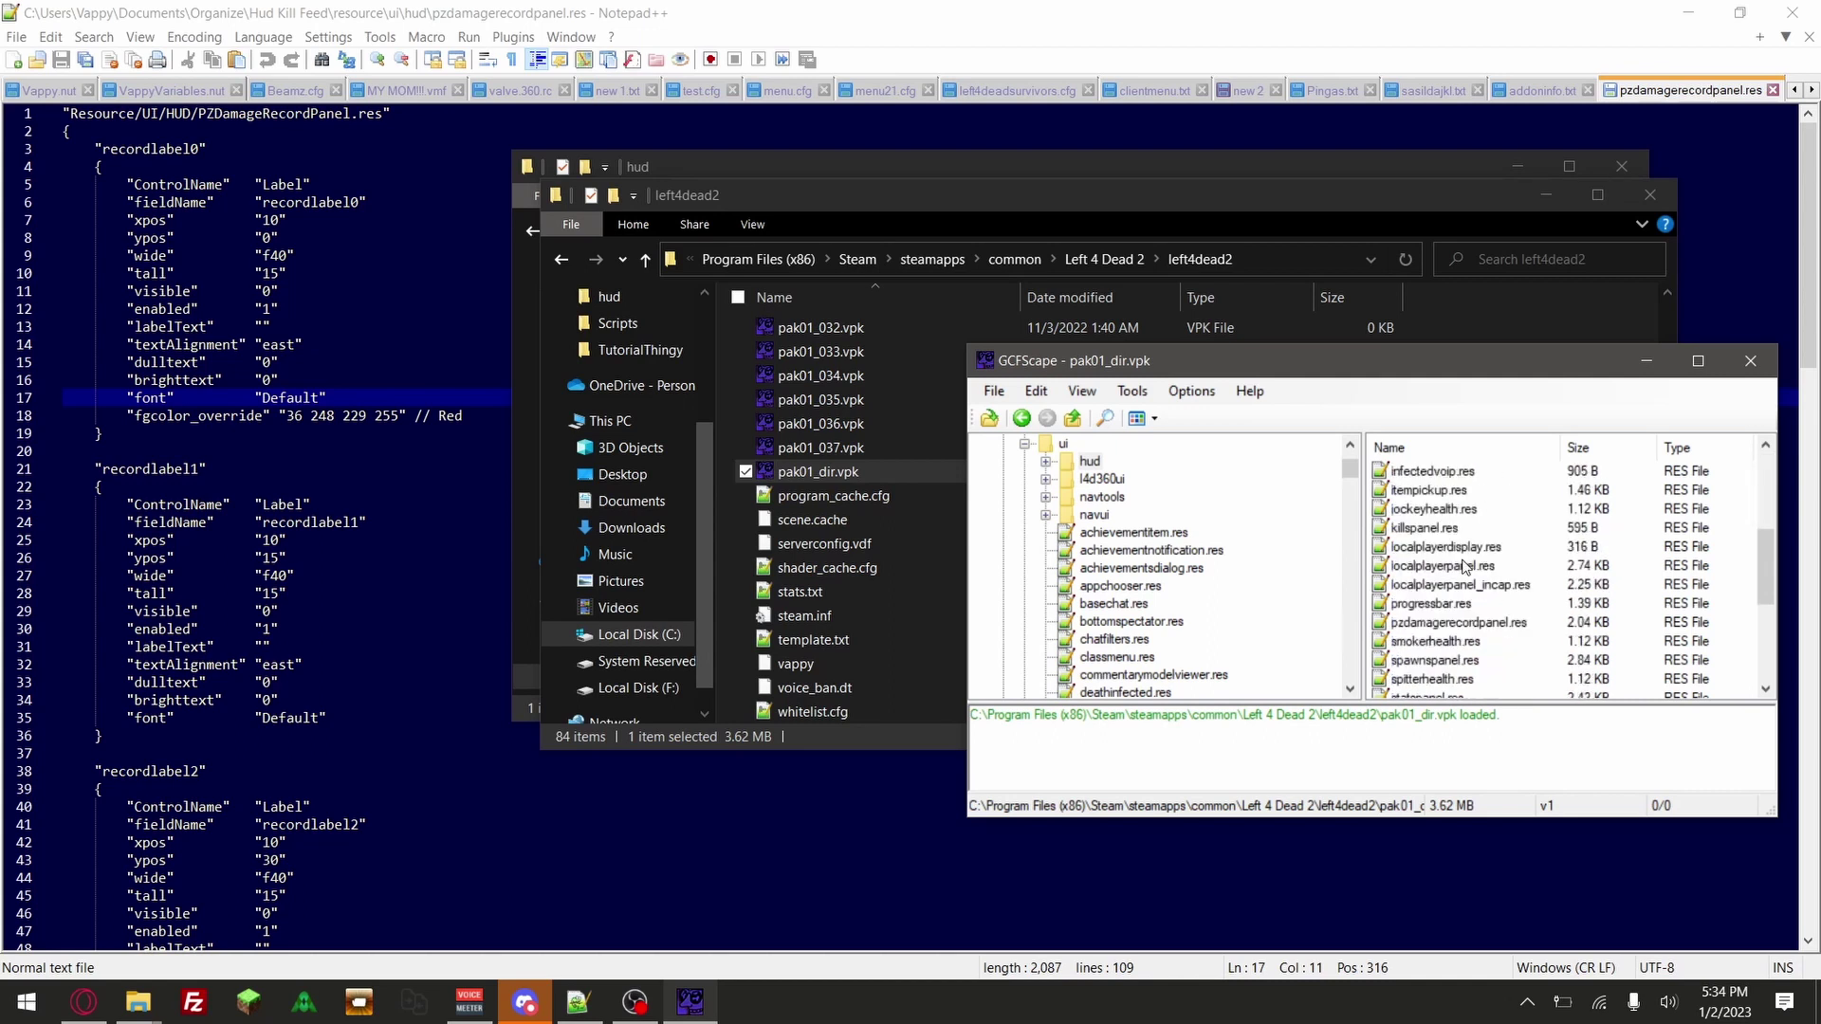
double_click(1459, 626)
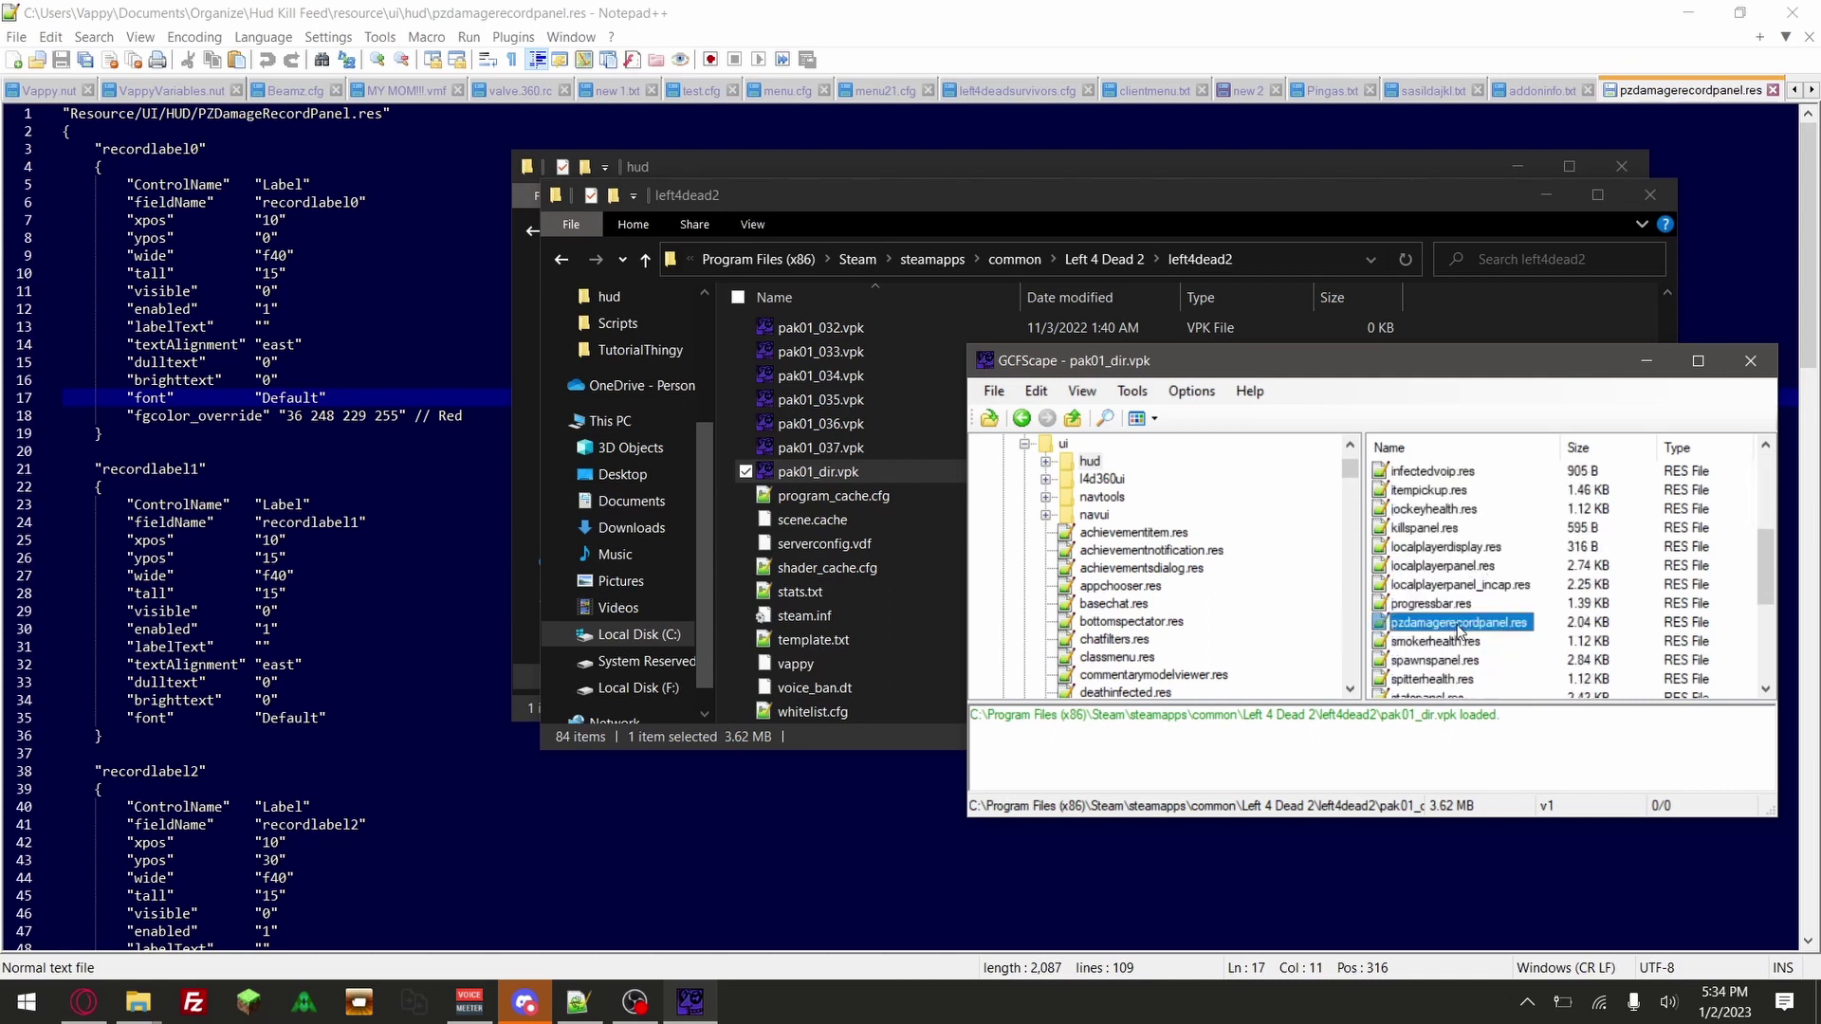
Copy all of the original file's text and go to the text-compare.com page
left_click(1025, 272)
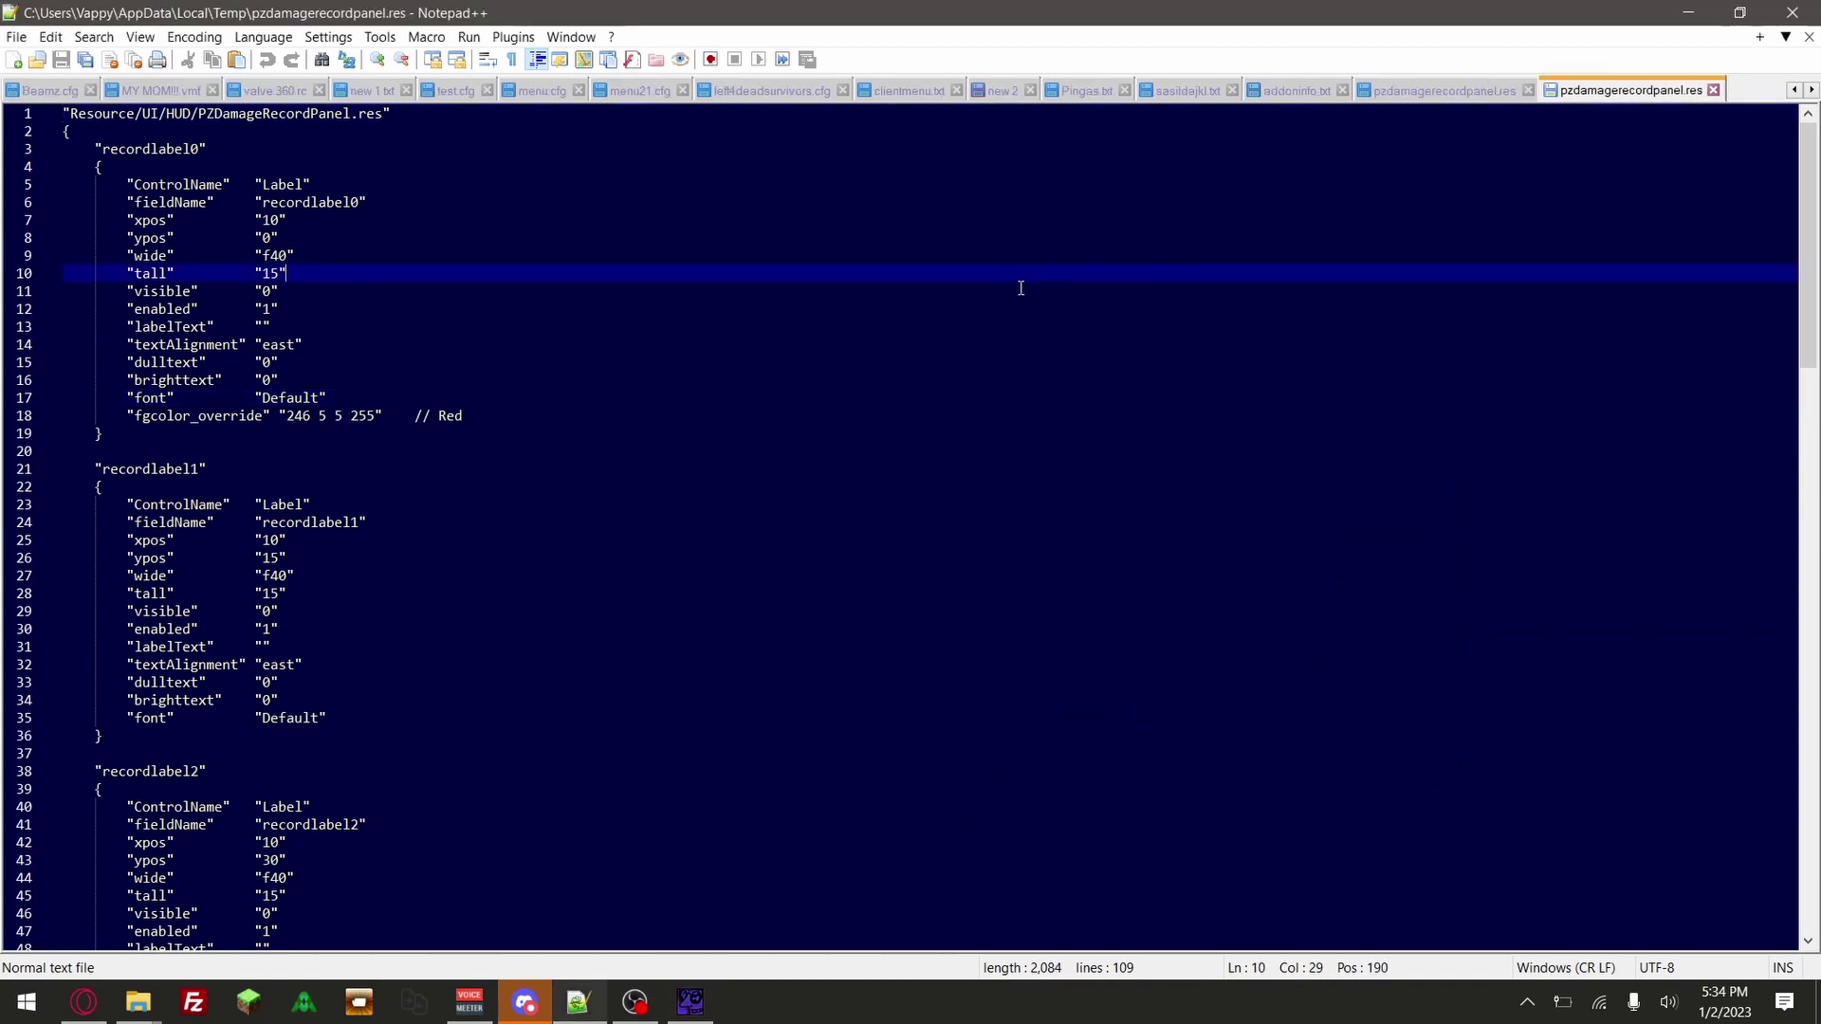
key("ctrl+a")
left_click(71, 1017)
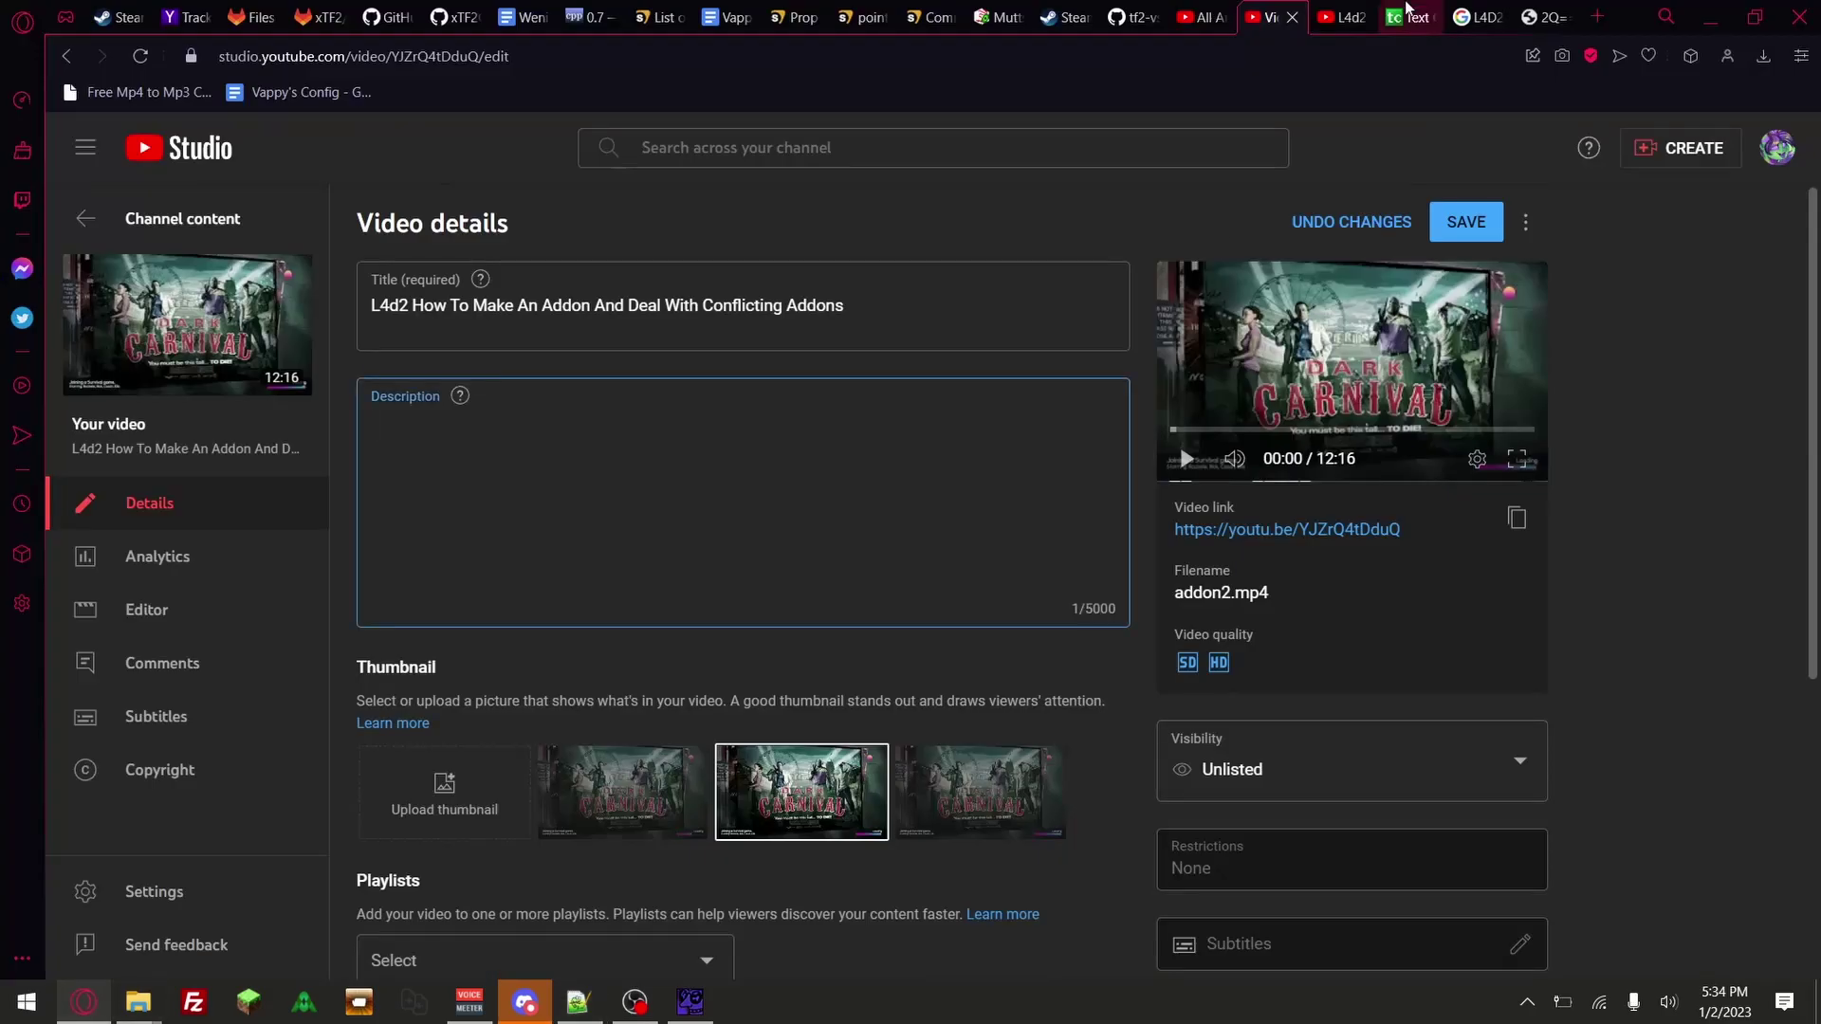
left_click(1402, 17)
Paste the original text in the left box and the edited file's text in the right box
key("ctrl+v")
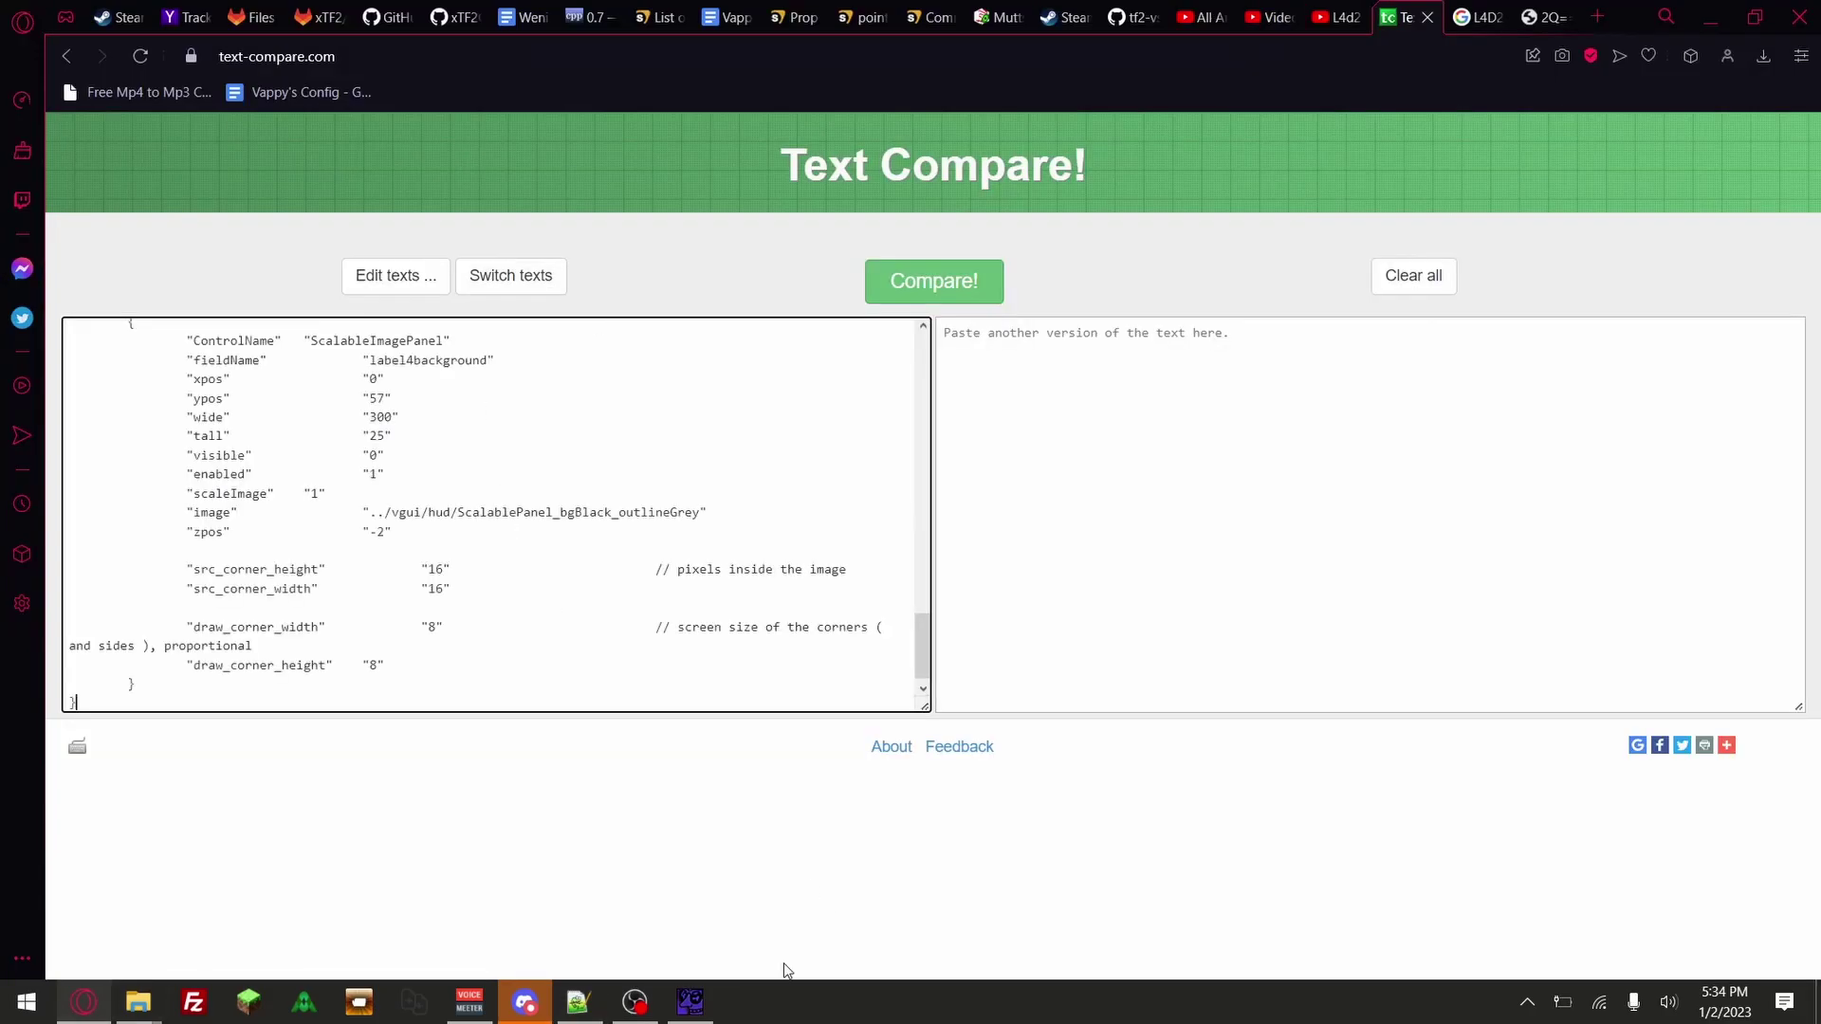
left_click(692, 1002)
left_click(579, 1002)
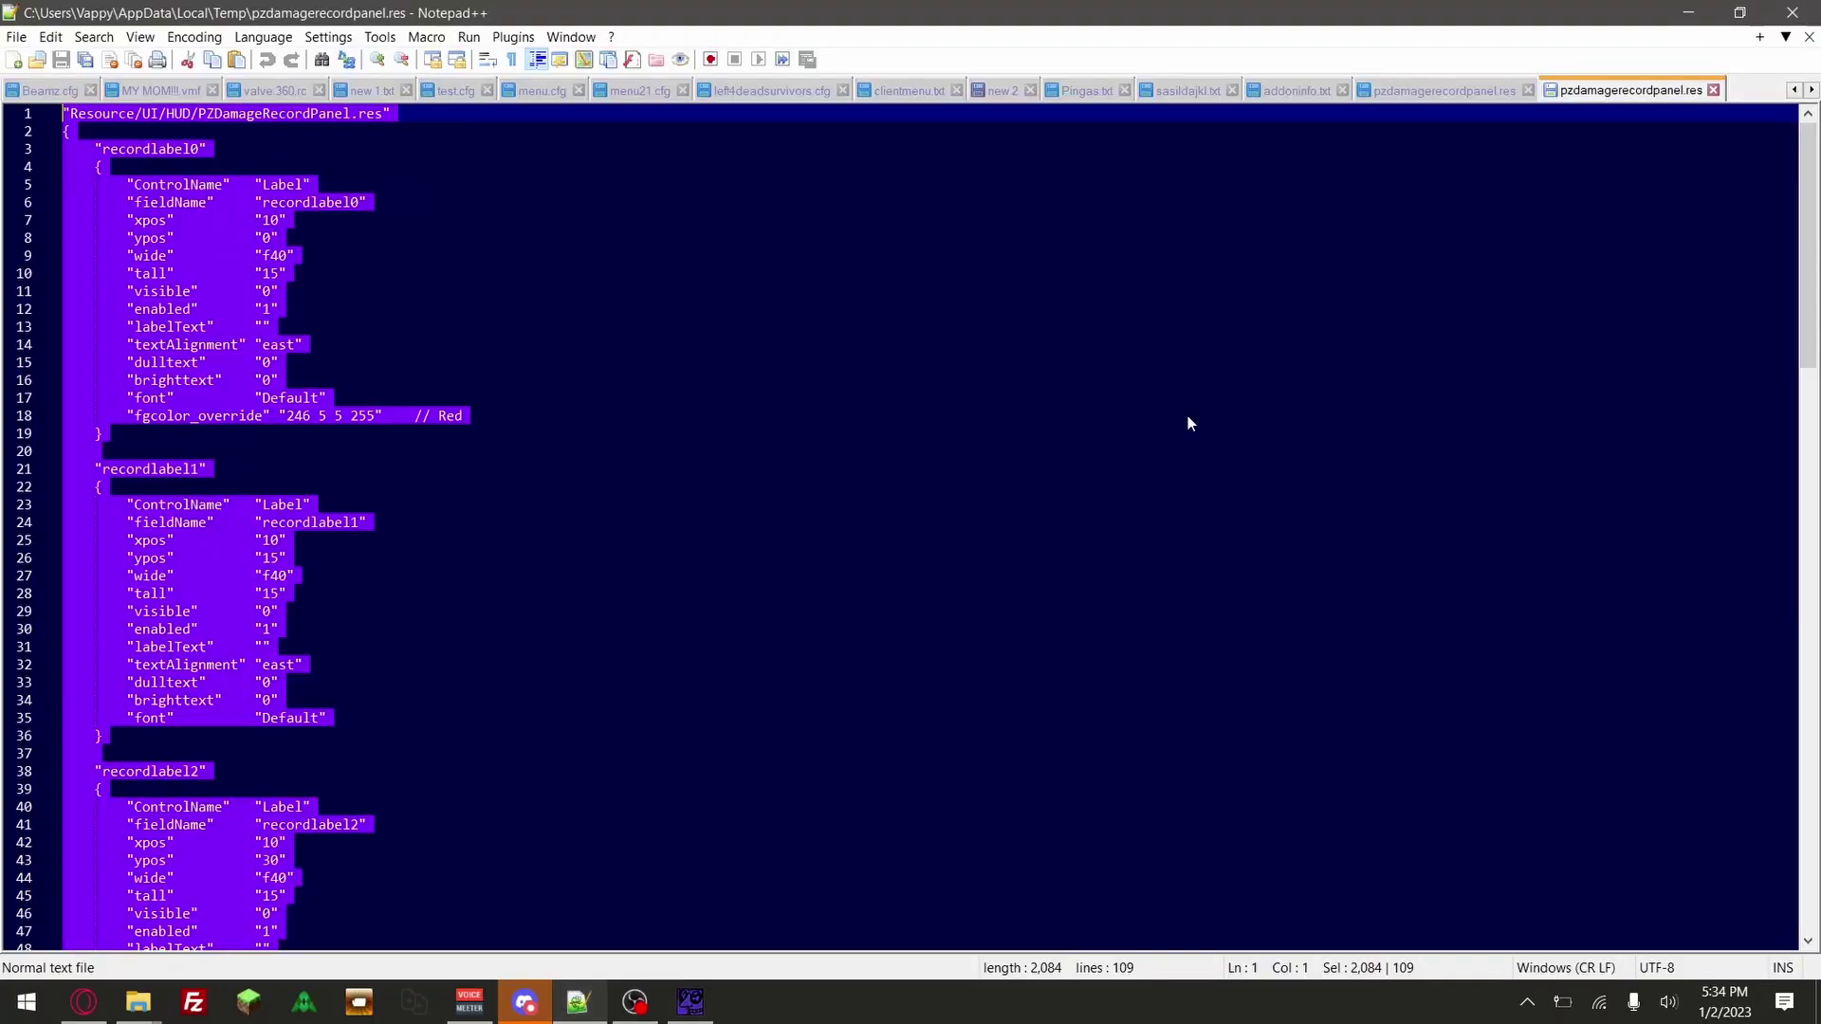
left_click(1062, 352)
key("ctrl+a")
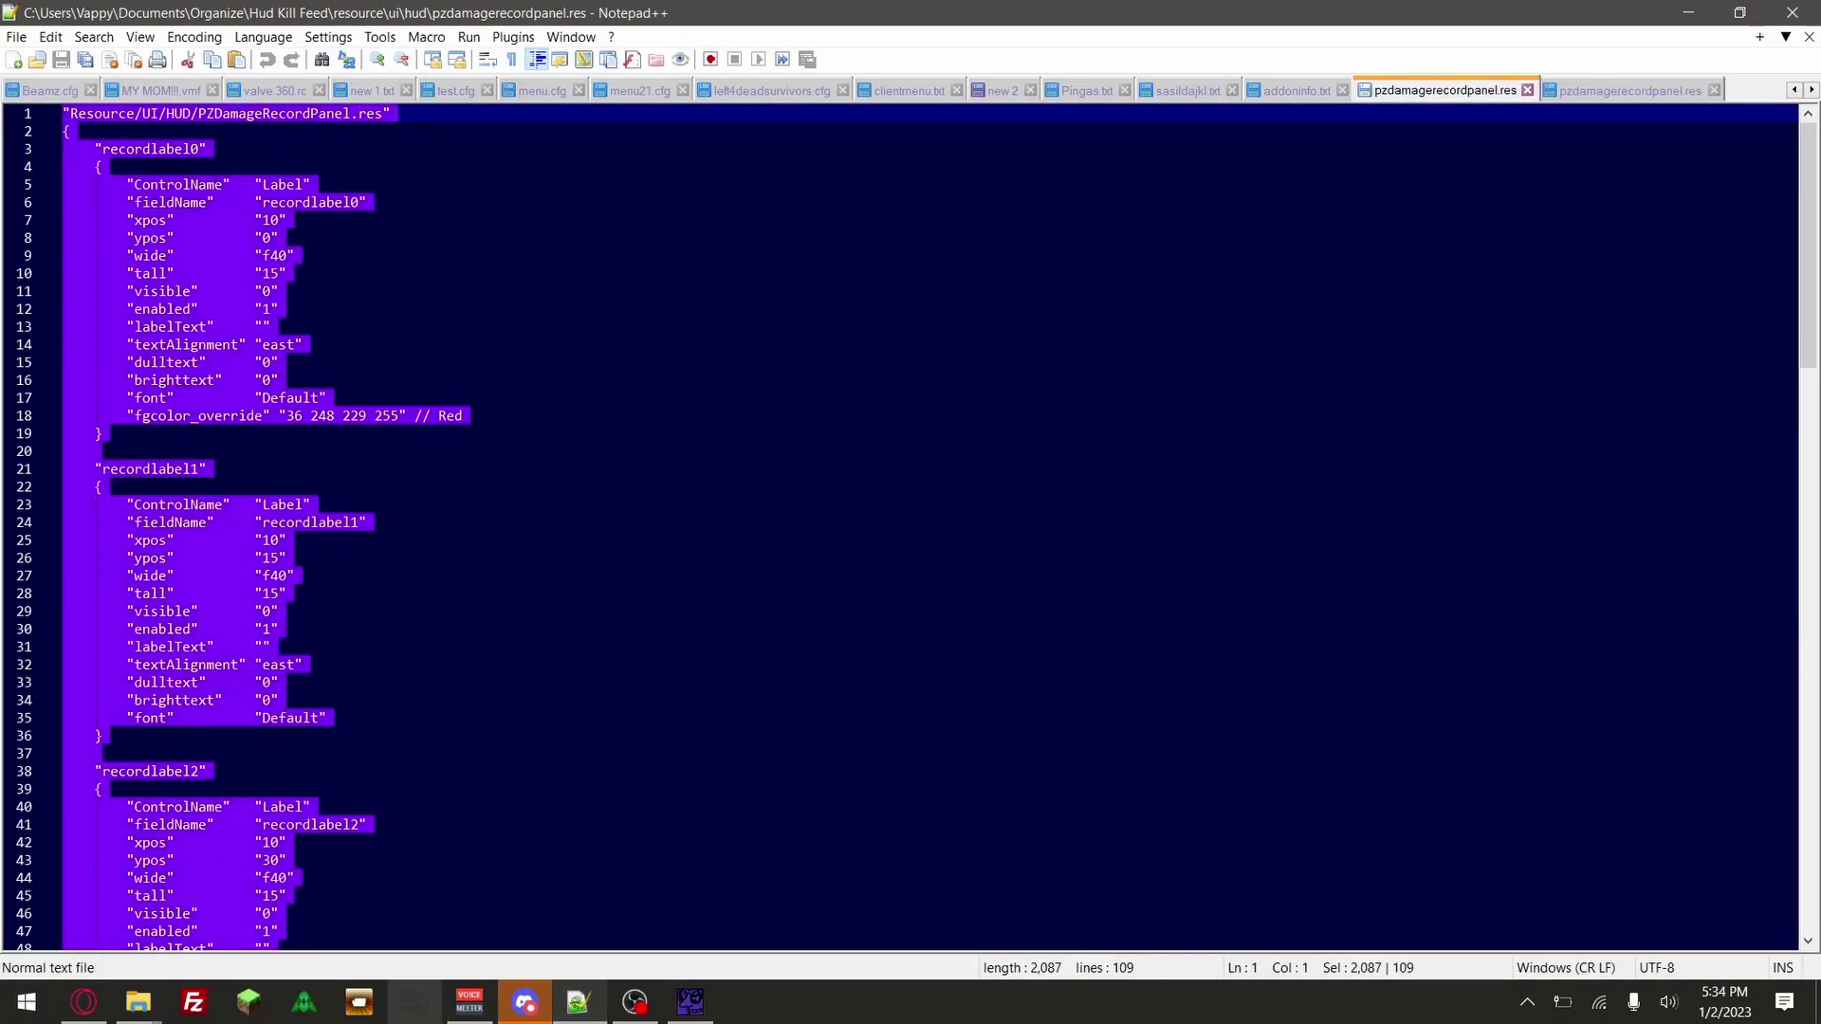
left_click(83, 1003)
left_click(1102, 537)
key("ctrl+v")
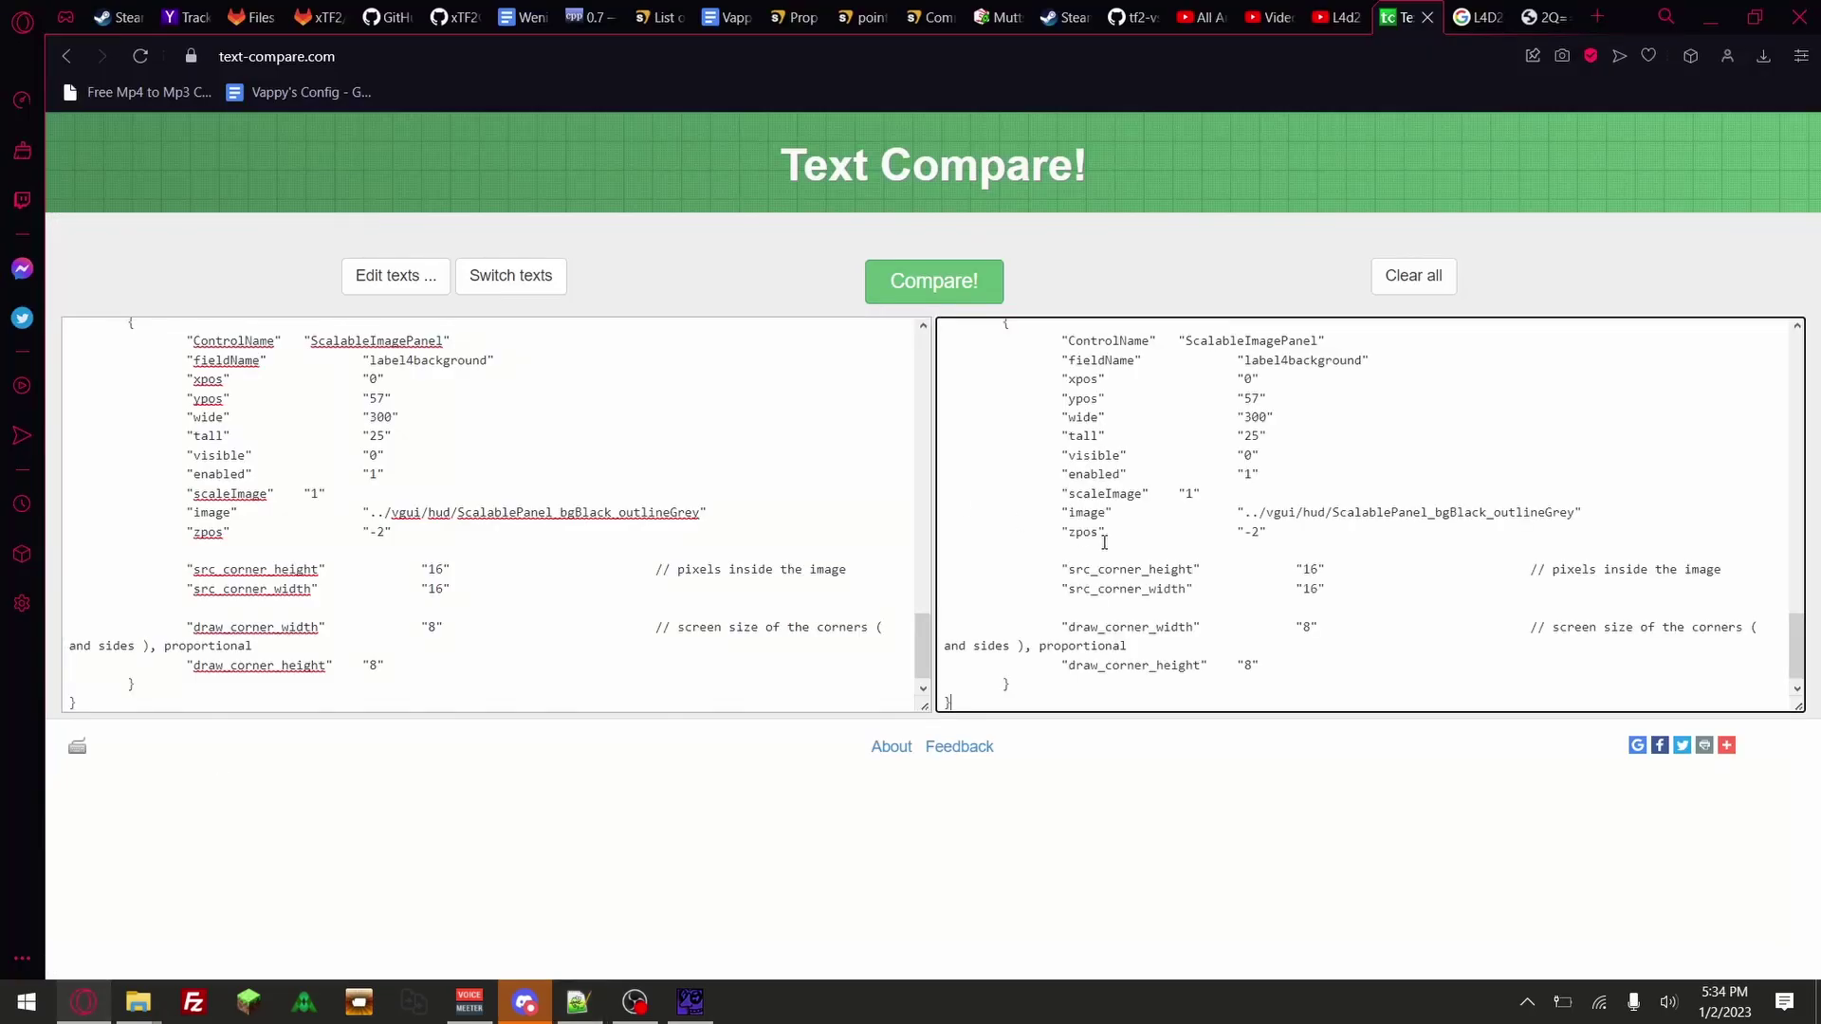
Compare the two texts to see the fgcolor_override difference on line 18
left_click(964, 272)
left_click(935, 281)
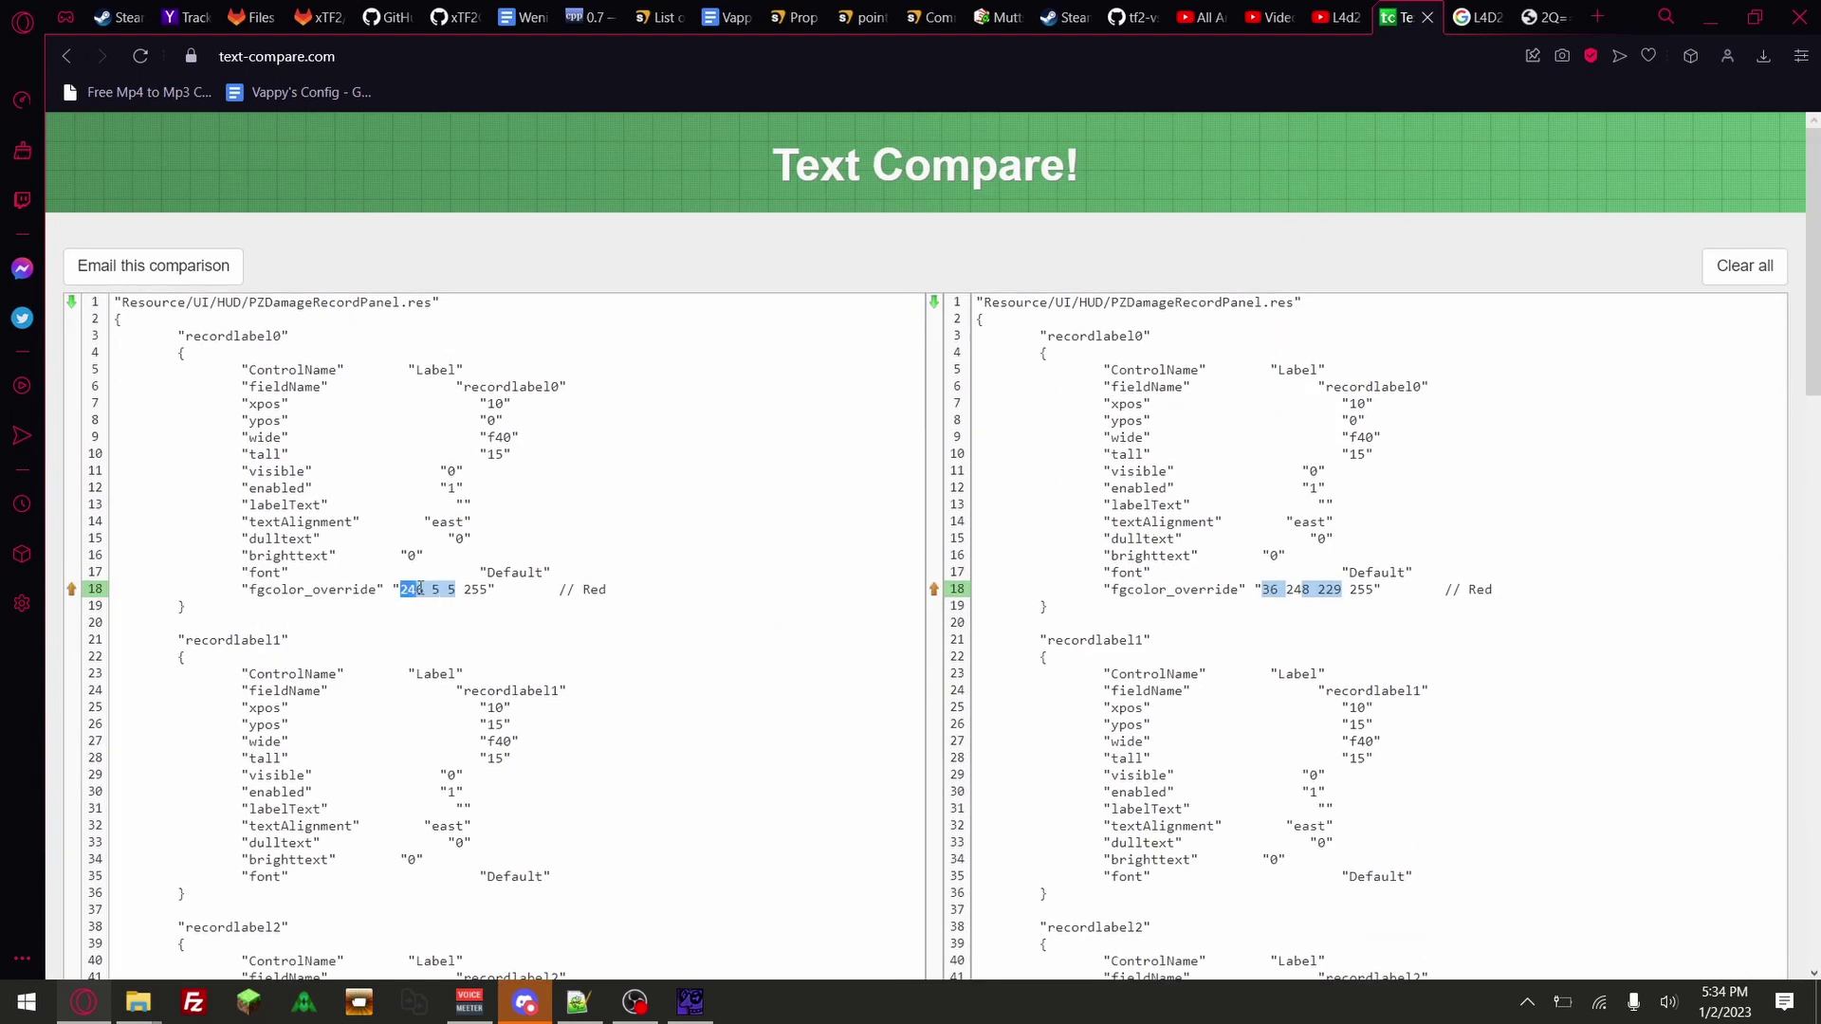
key("ctrl+Tab")
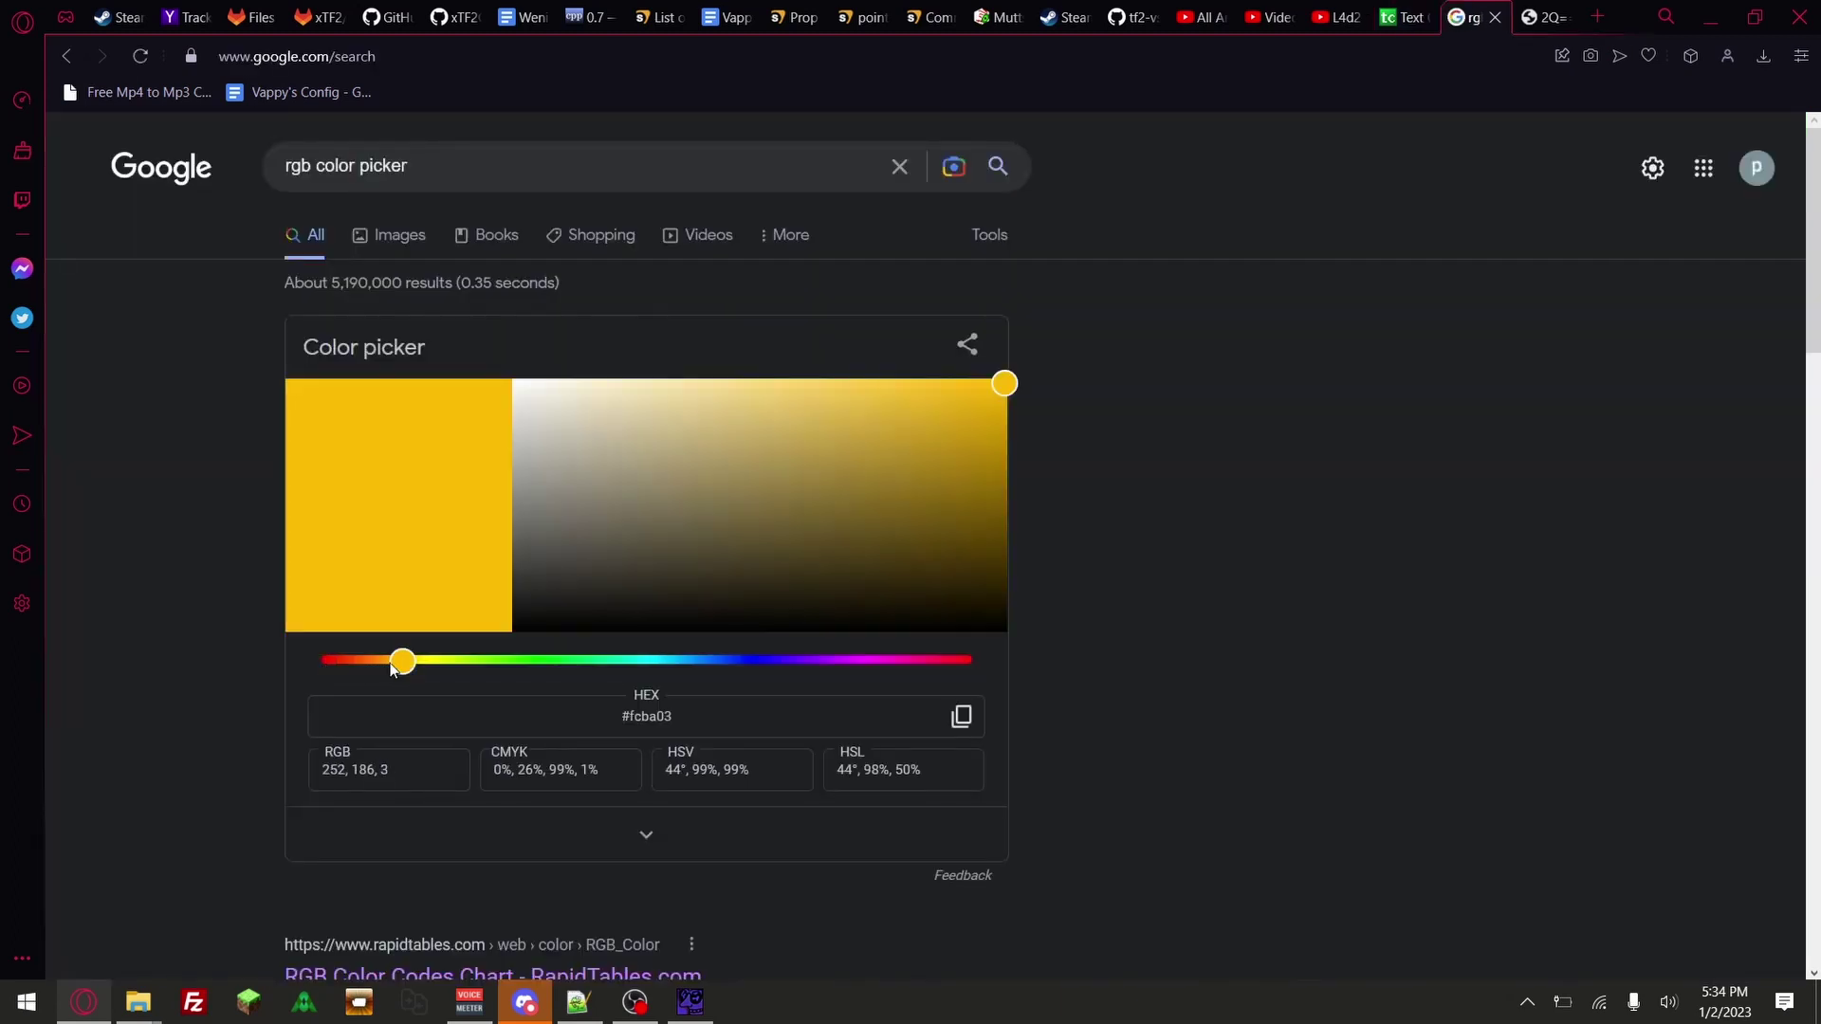
Select the edited value 36 248 229 on line 18 in Text Compare's right pane
left_click_drag(403, 663, 136, 650)
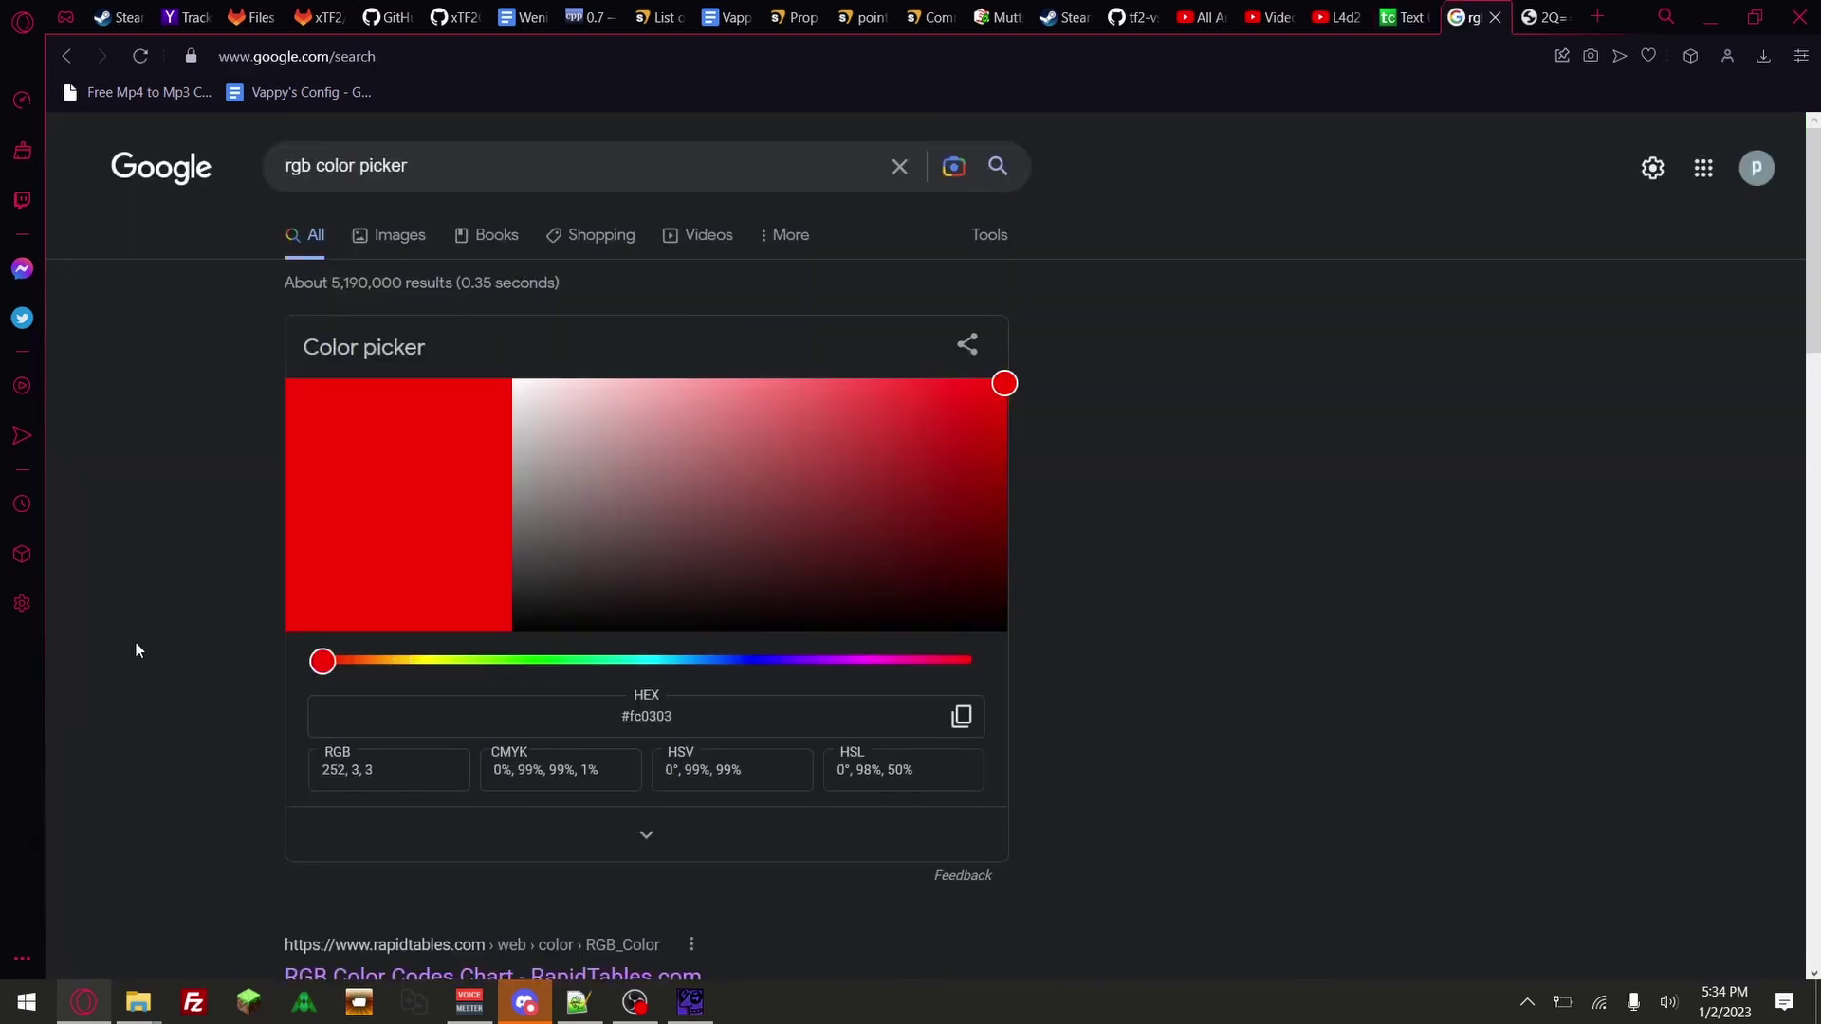
left_click(332, 785)
left_click(1339, 17)
left_click(1406, 17)
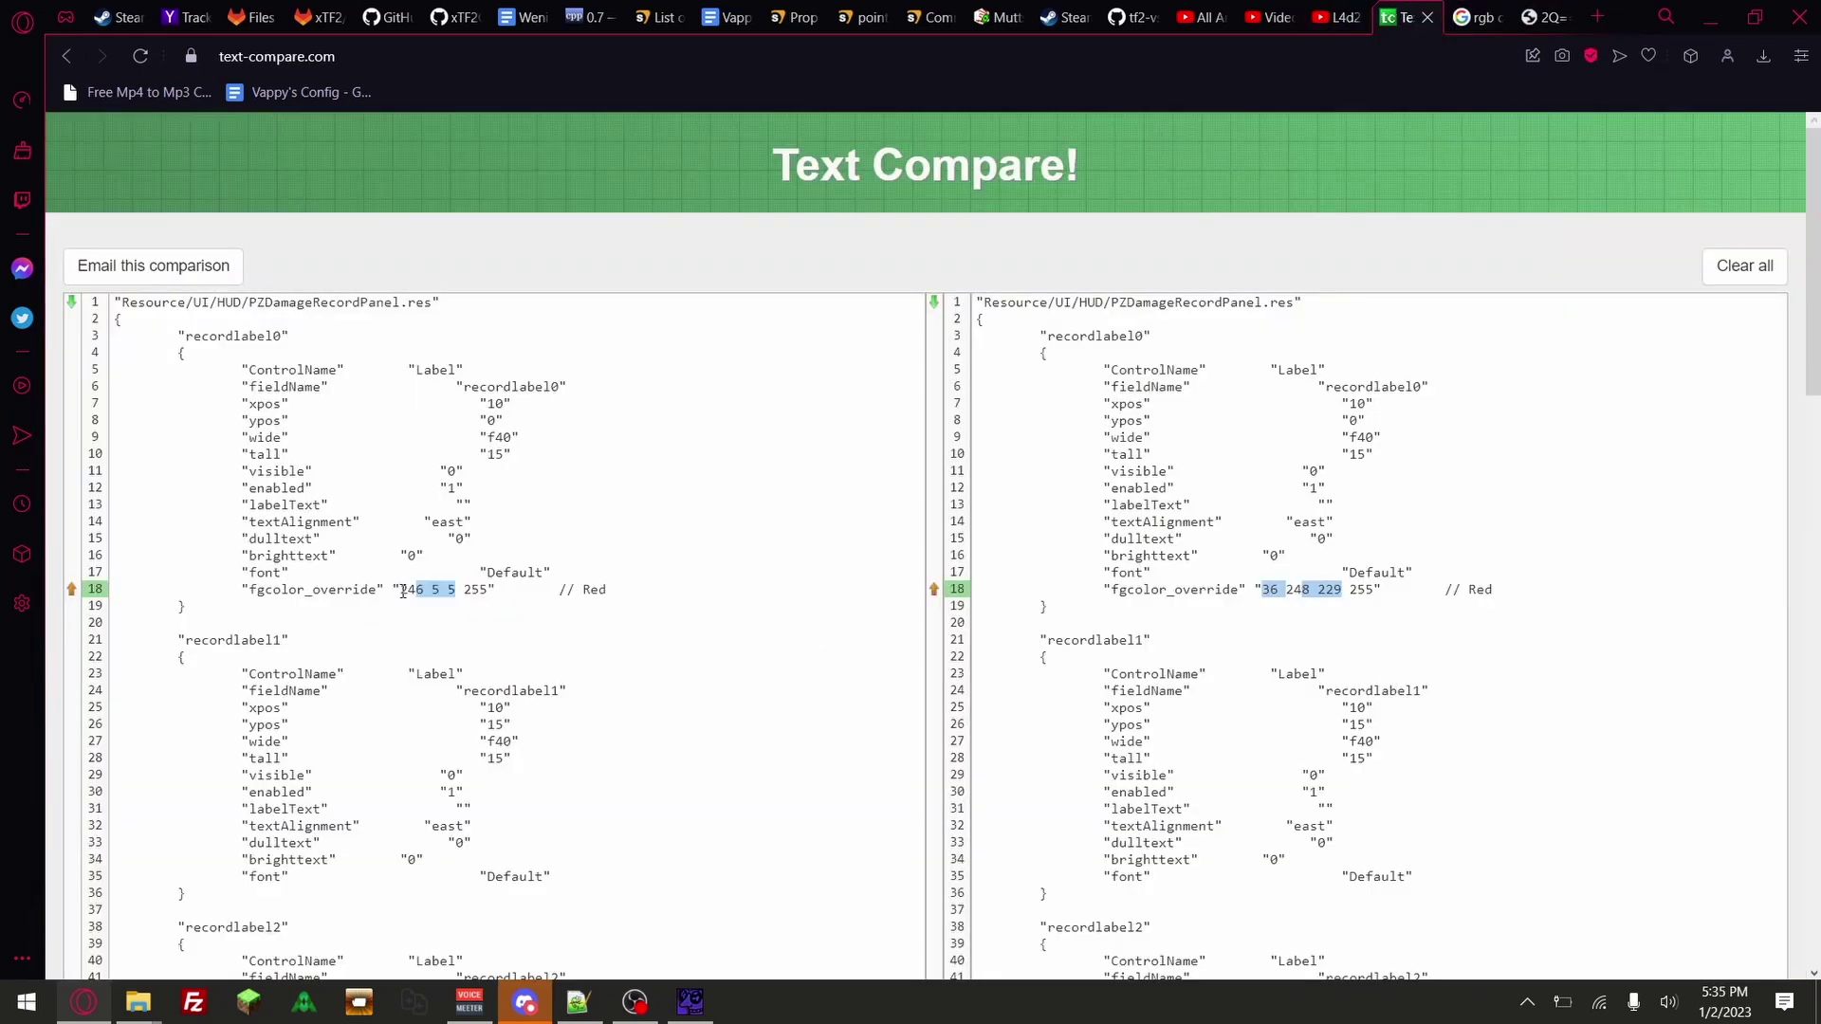
left_click(1255, 569)
left_click_drag(1263, 589, 1341, 591)
key("ctrl+c")
Load 36 248 229 into the color picker and shift the hue to blue-violet 96, 36, 248
left_click(1475, 17)
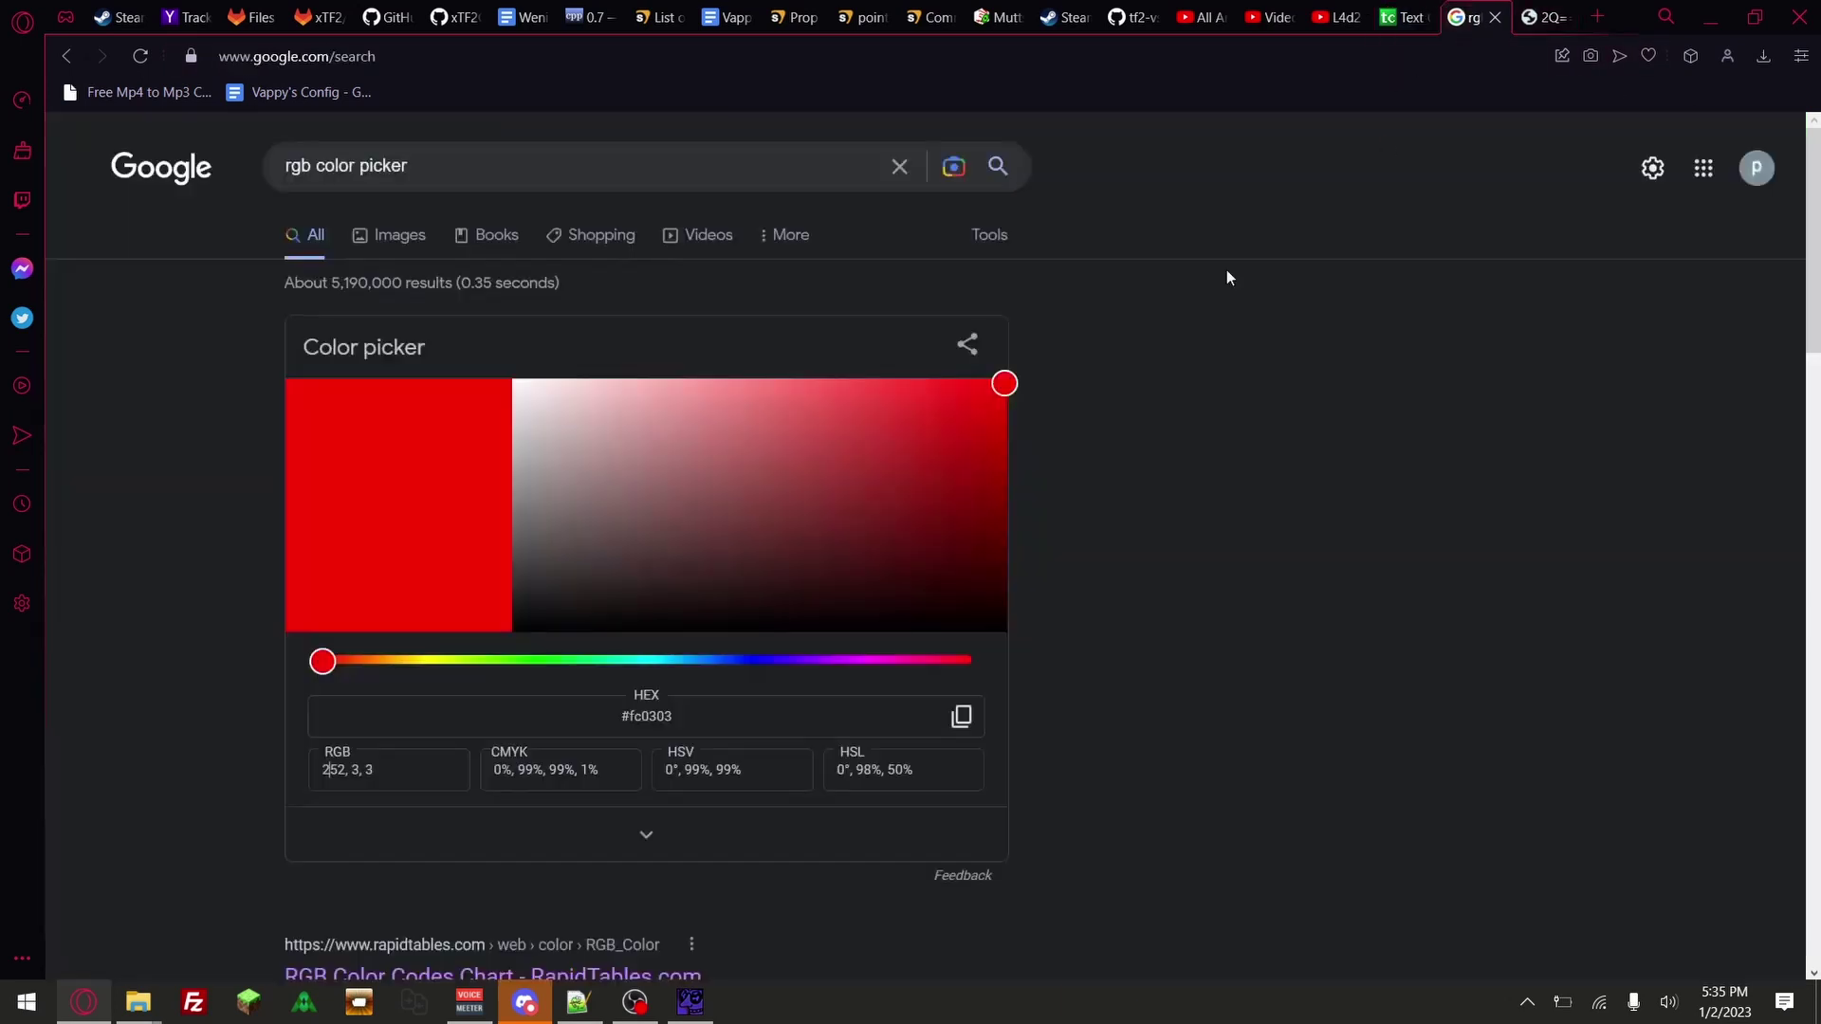
key("ctrl+a")
key("ctrl+v")
key("Return")
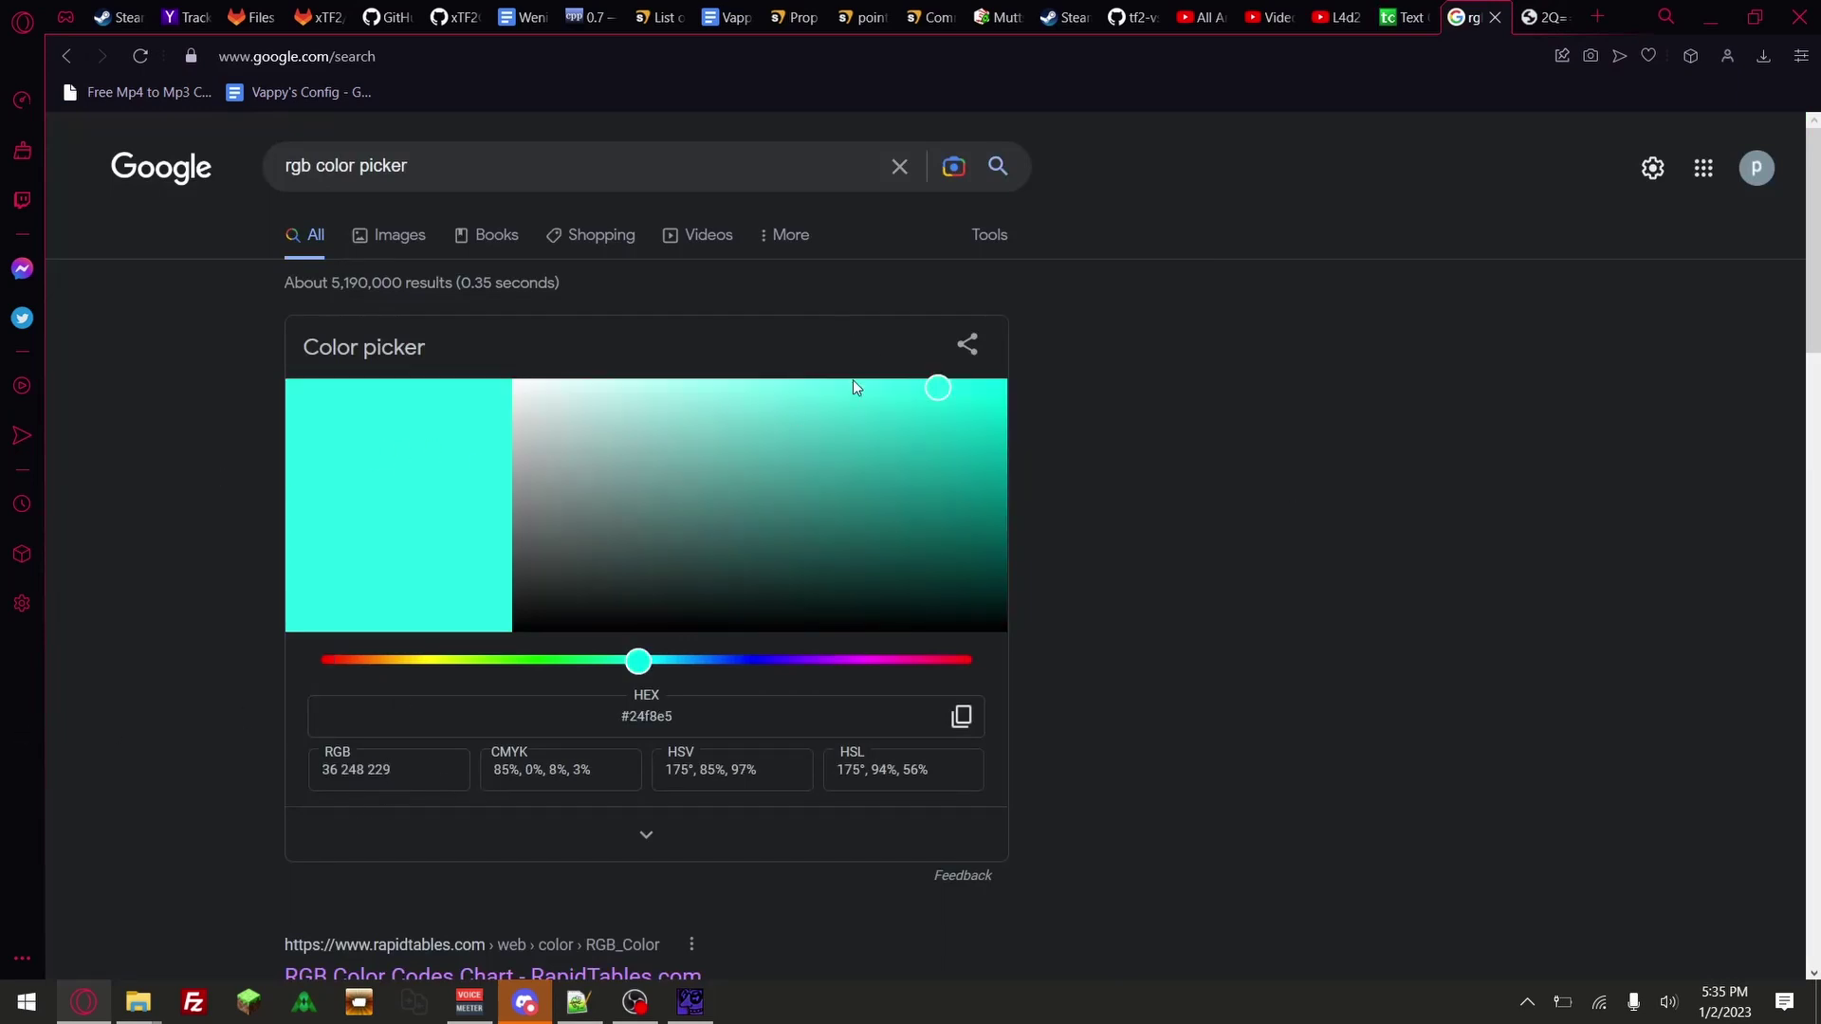
left_click_drag(638, 661, 795, 674)
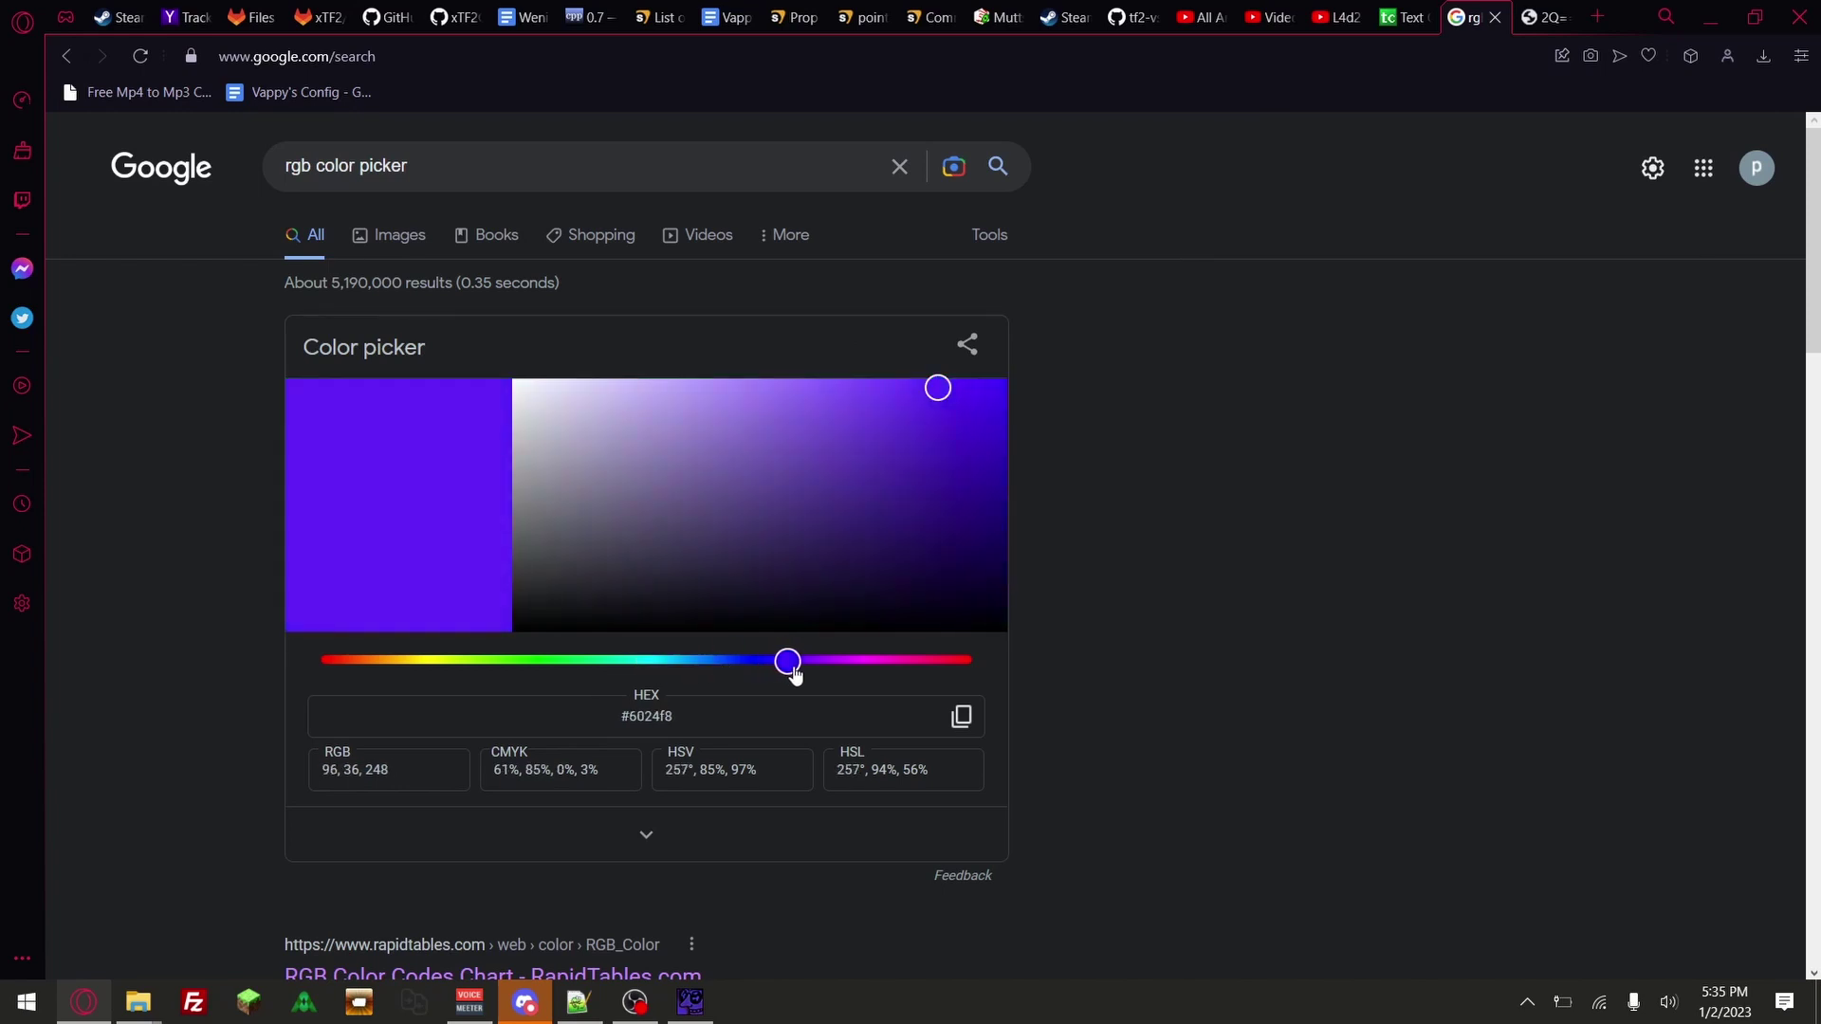
triple_click(402, 766)
key("ctrl+c")
left_click(566, 1011)
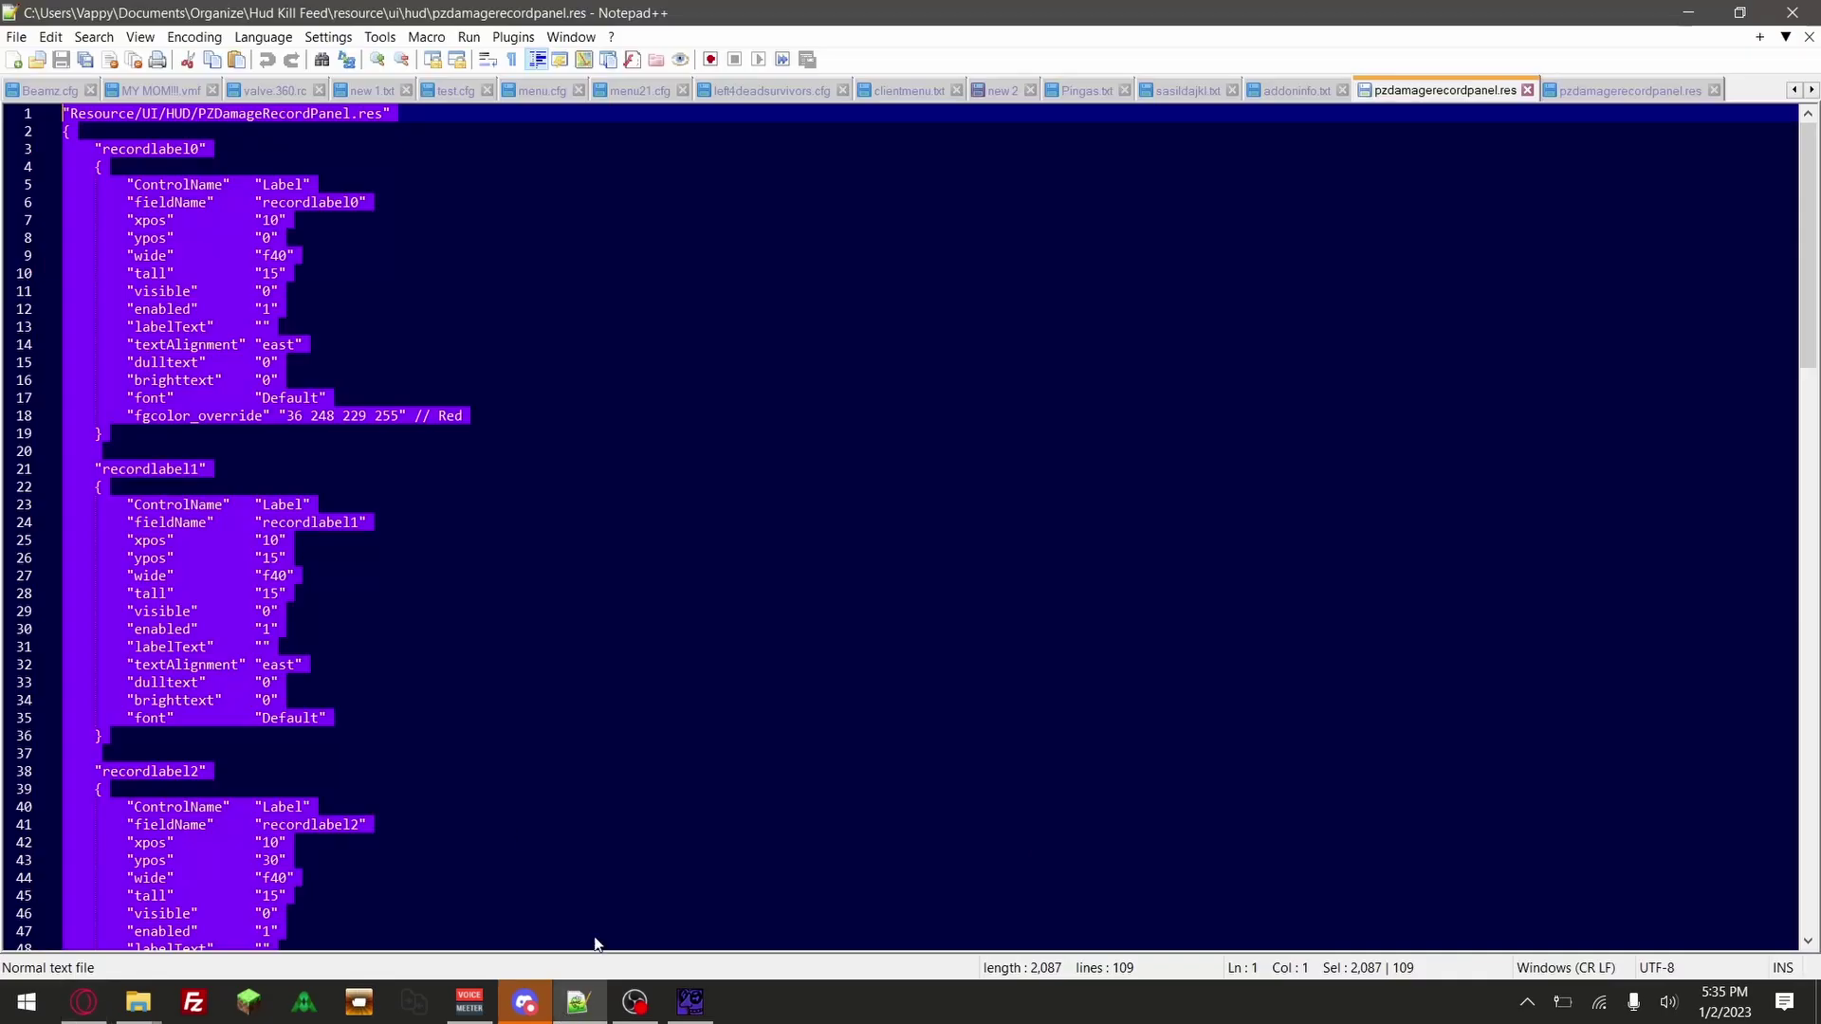
left_click(399, 344)
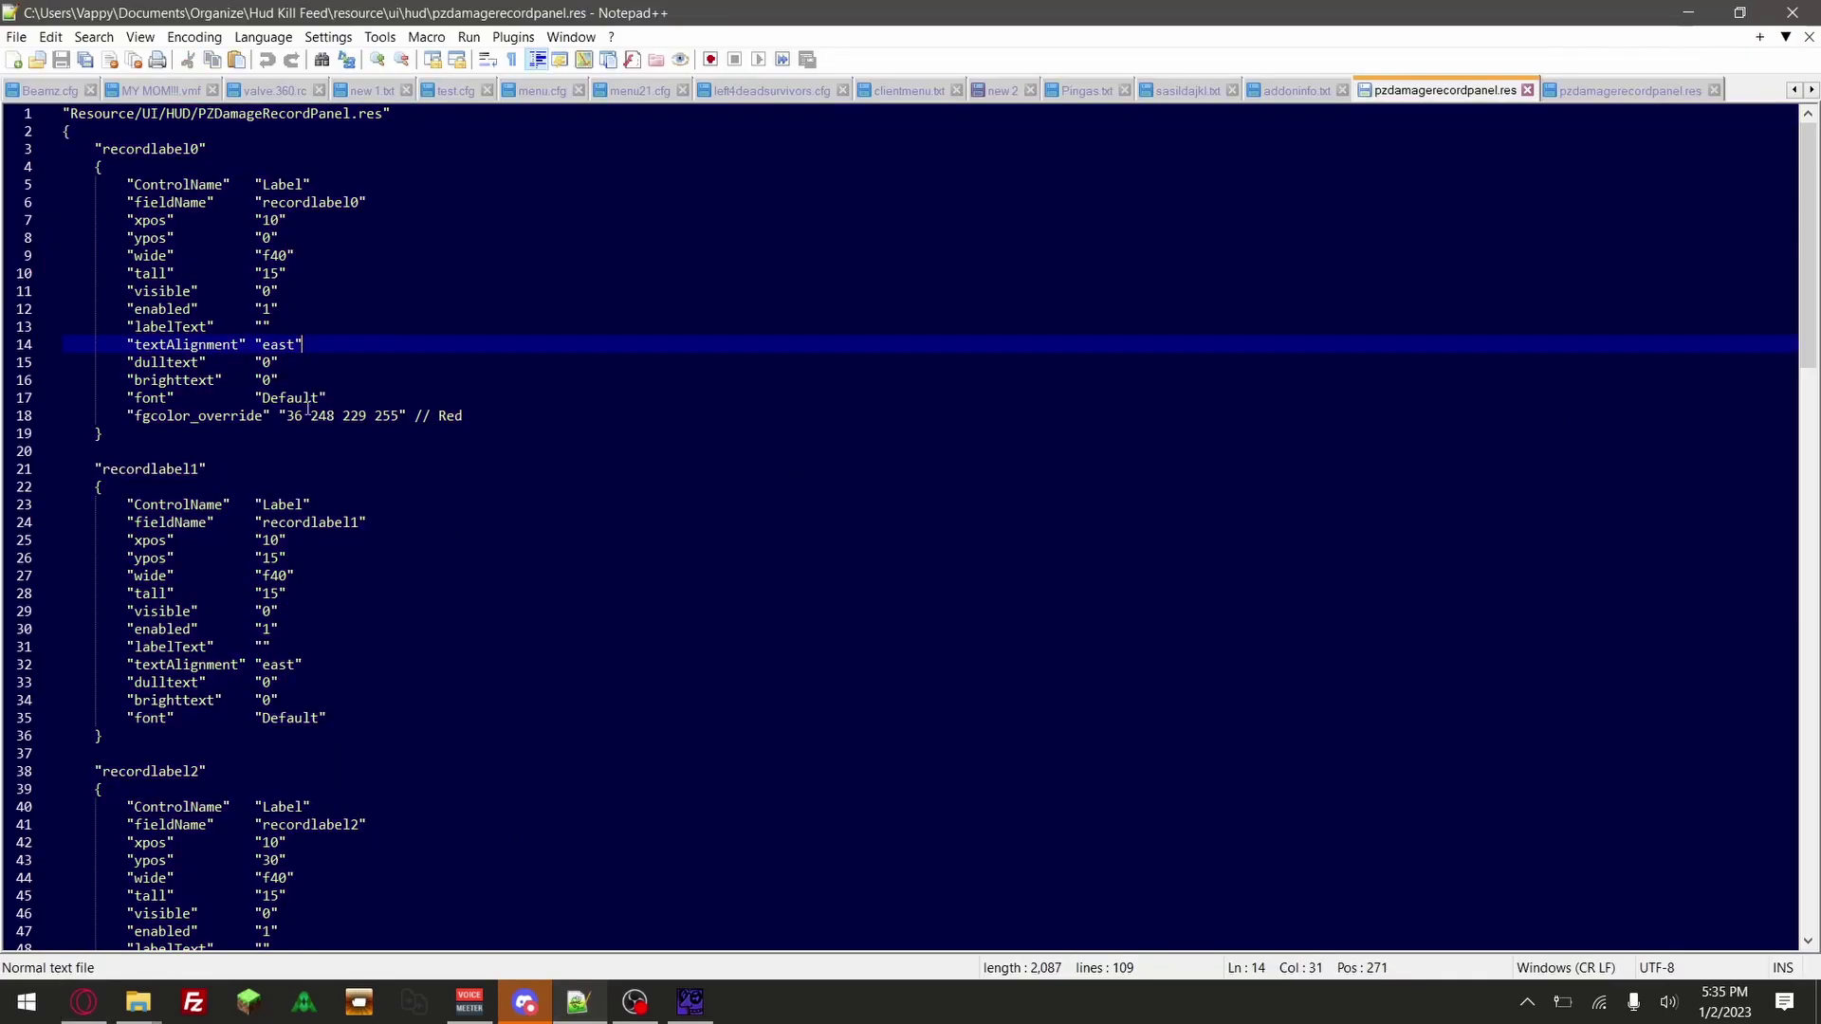
left_click_drag(288, 416, 368, 420)
key("ctrl+v")
key("Left")
key("BackSpace")
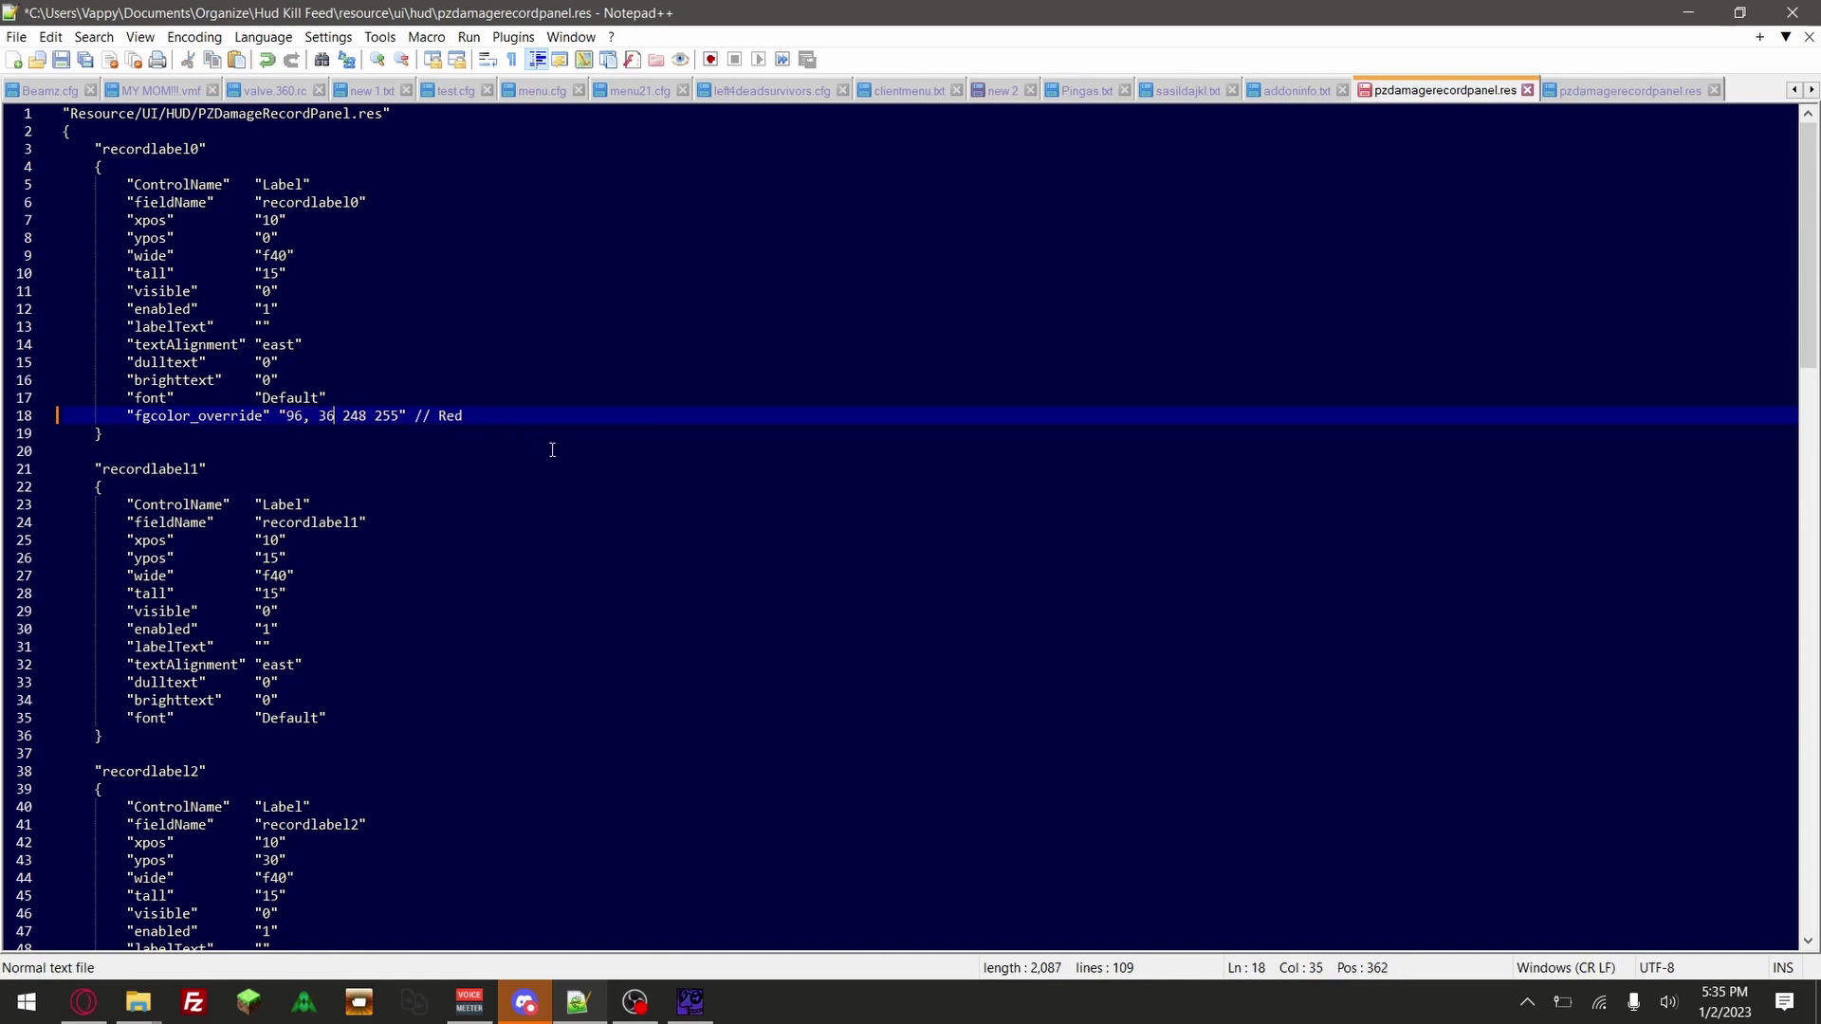
key("BackSpace")
key("ctrl+z")
key("ctrl+z")
key("ctrl+z")
type("zzzz")
left_click(635, 1003)
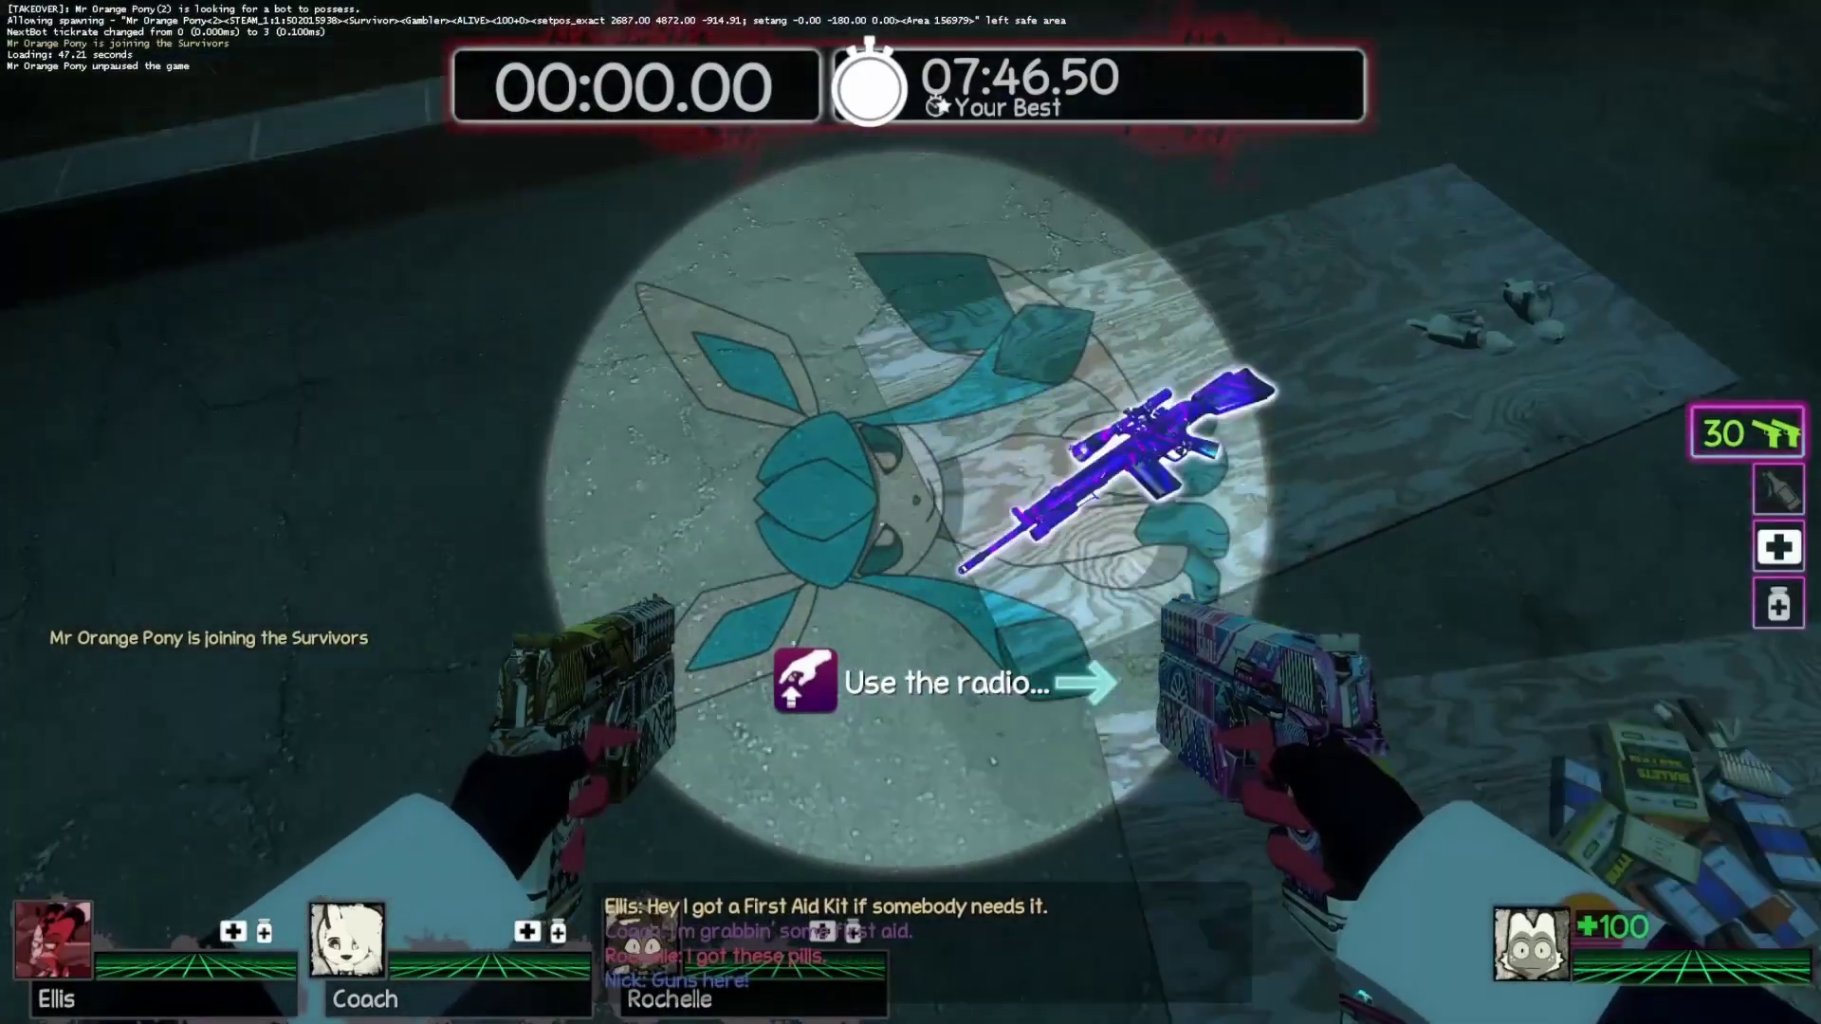
Pick up the purple sniper rifle, shoot down Coach, reload and climb the wall
key("e")
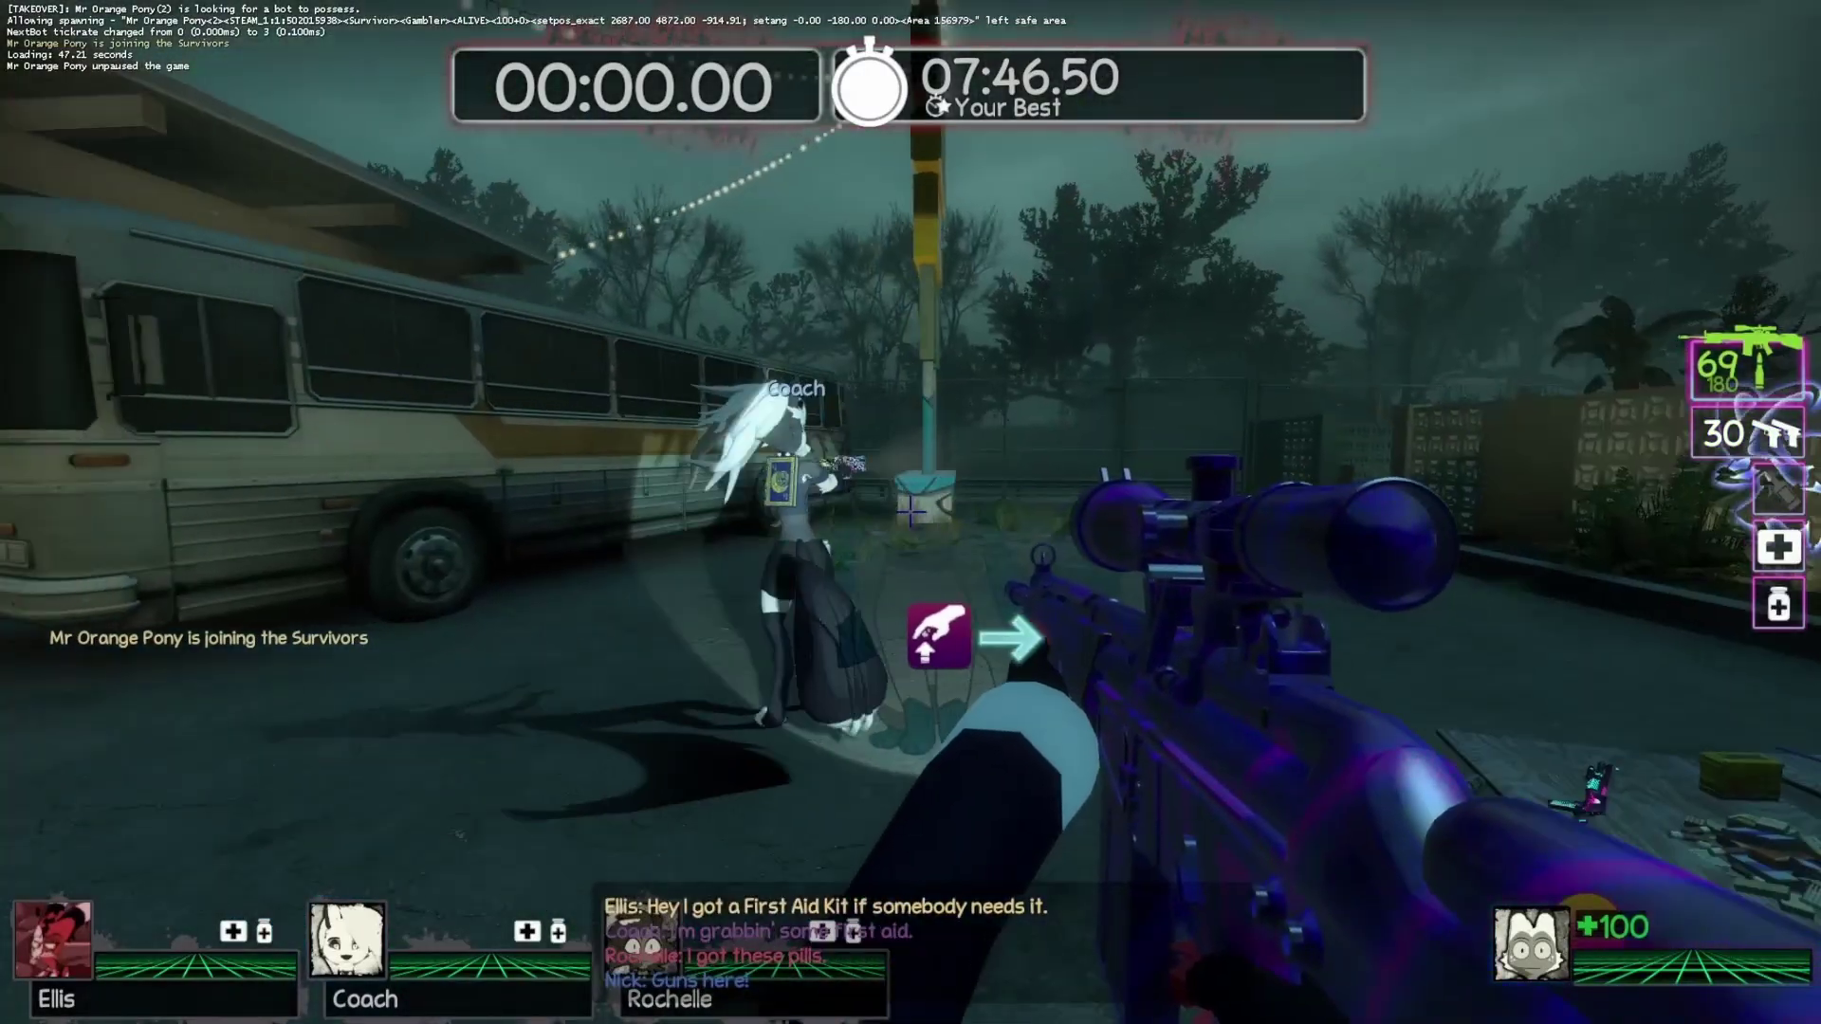
right_click(910, 513)
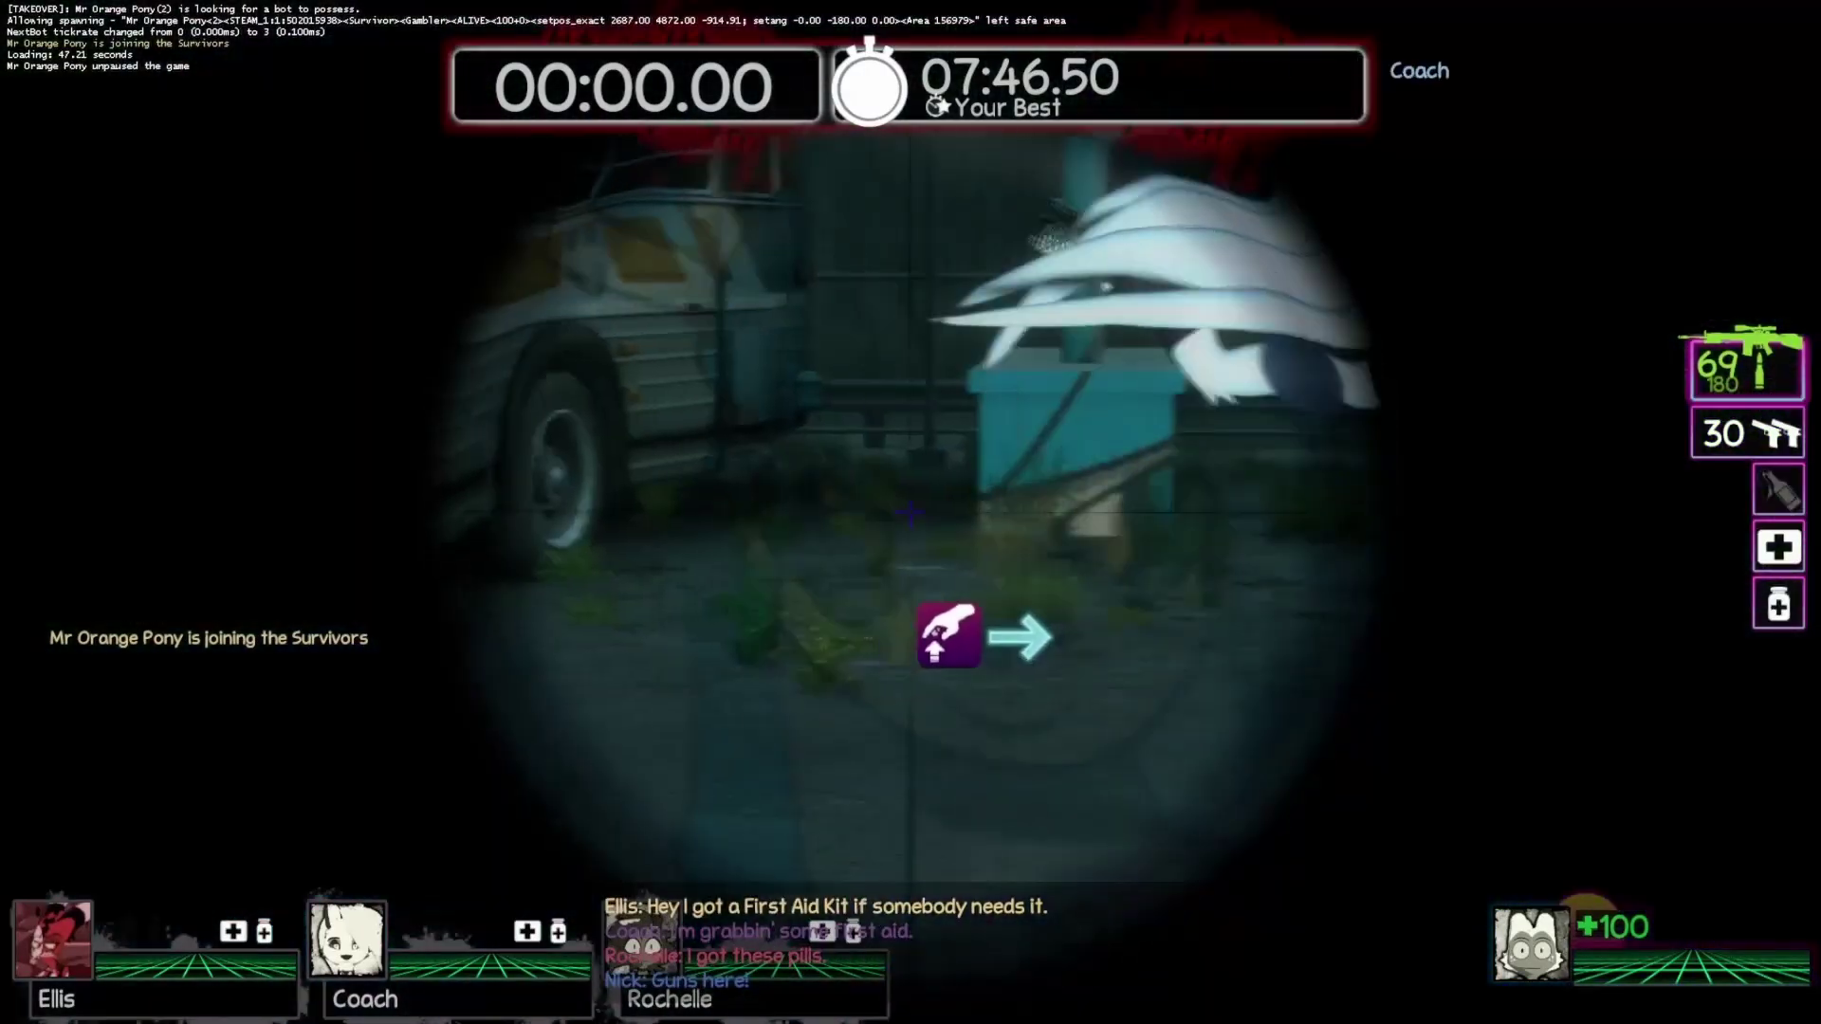
left_click(911, 512)
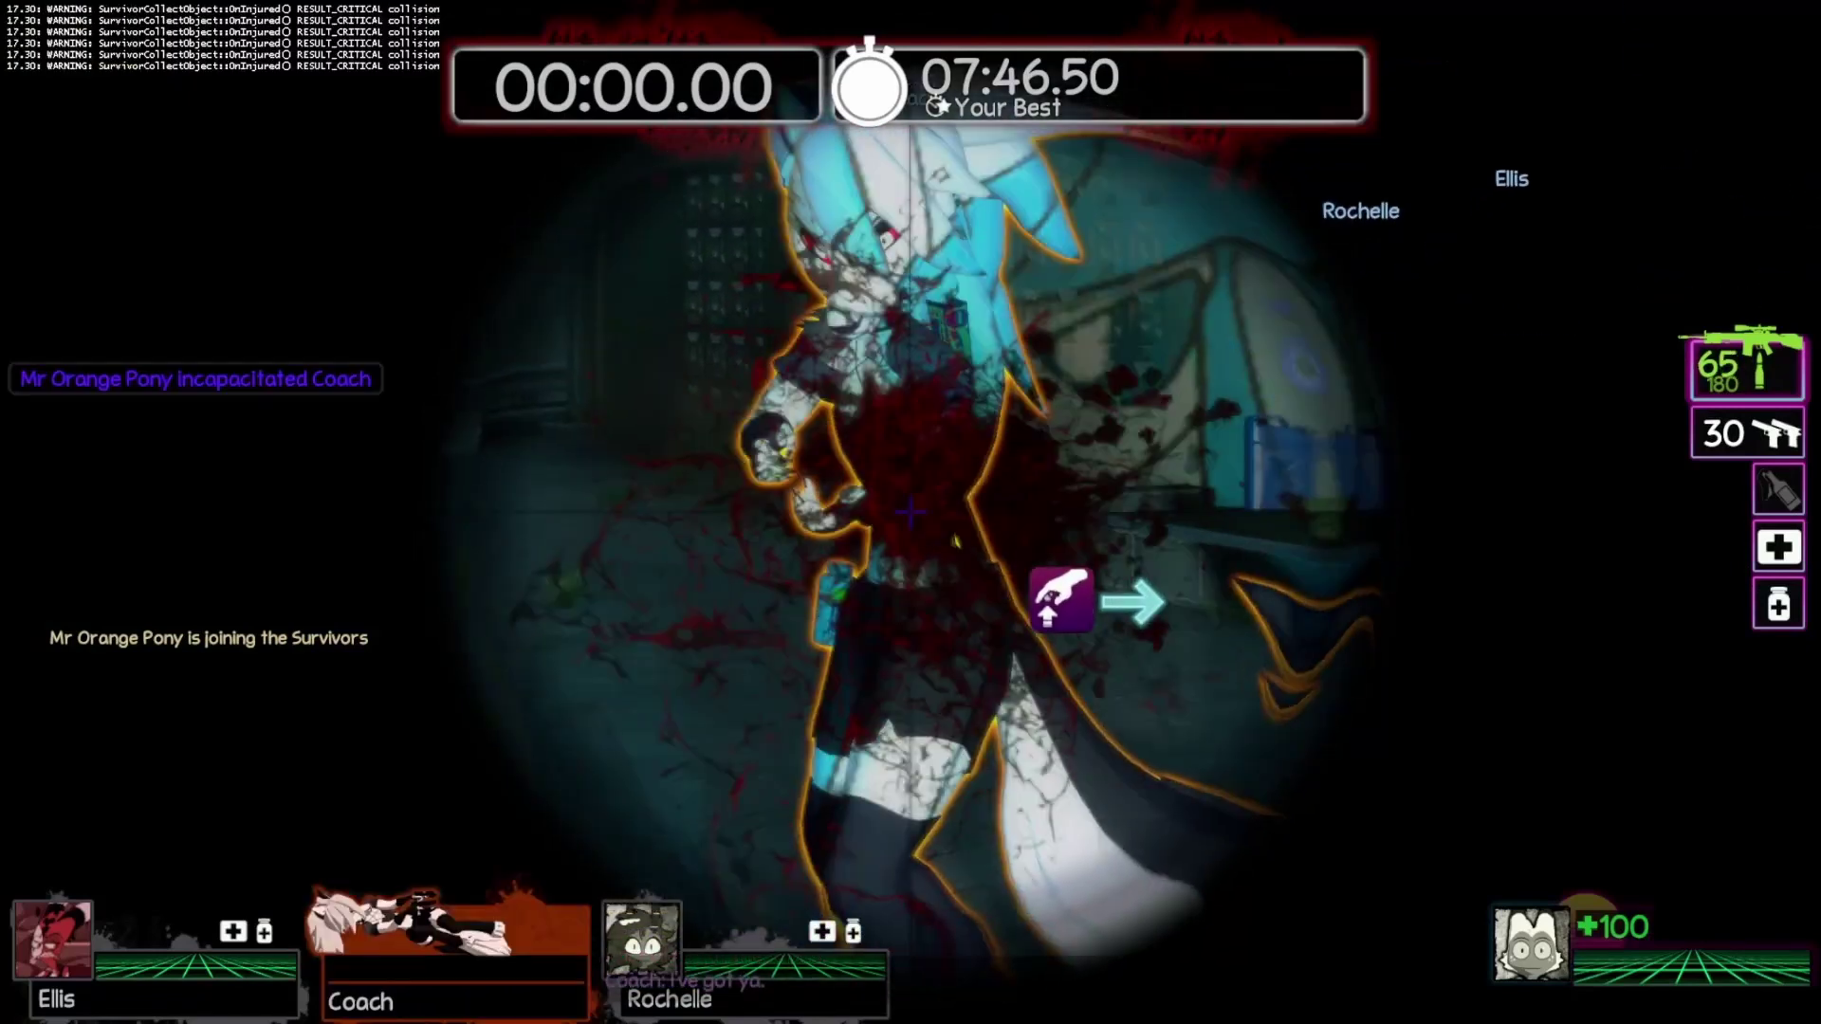
left_click(911, 513)
left_click(911, 513)
left_click(911, 513)
left_click(911, 513)
left_click(911, 513)
left_click(910, 513)
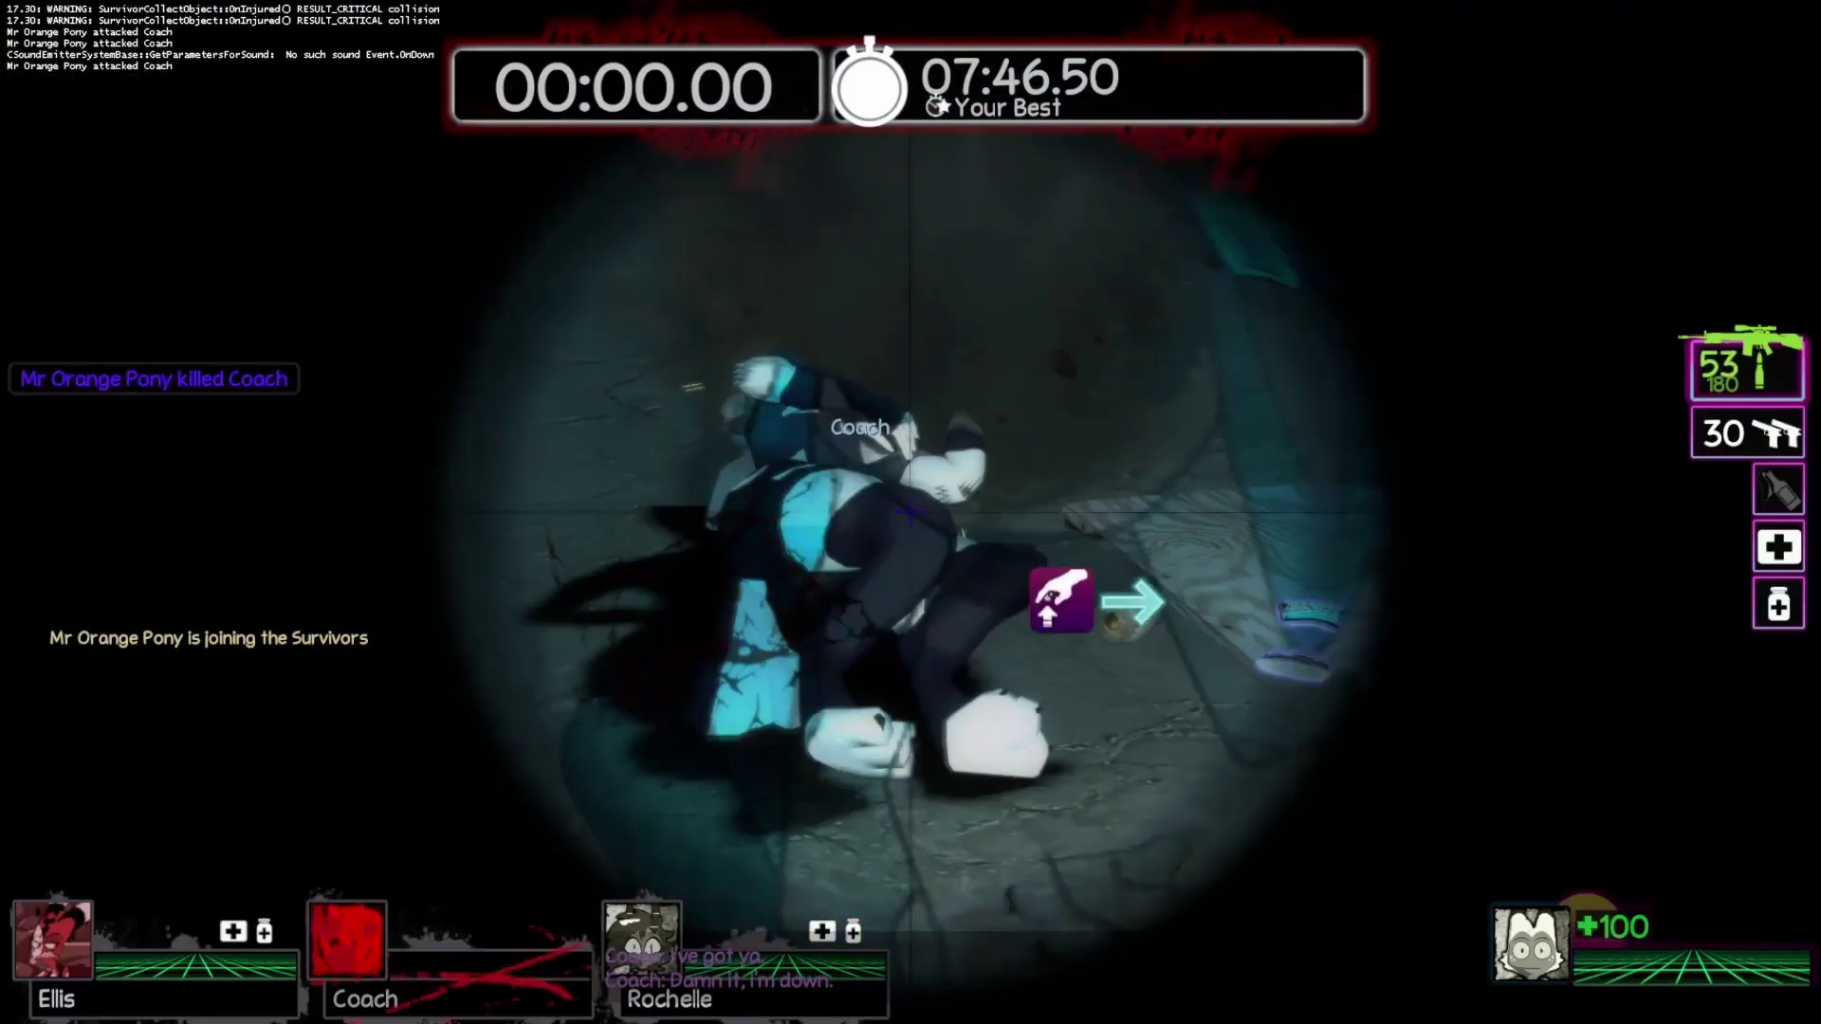
key("r")
key("w")
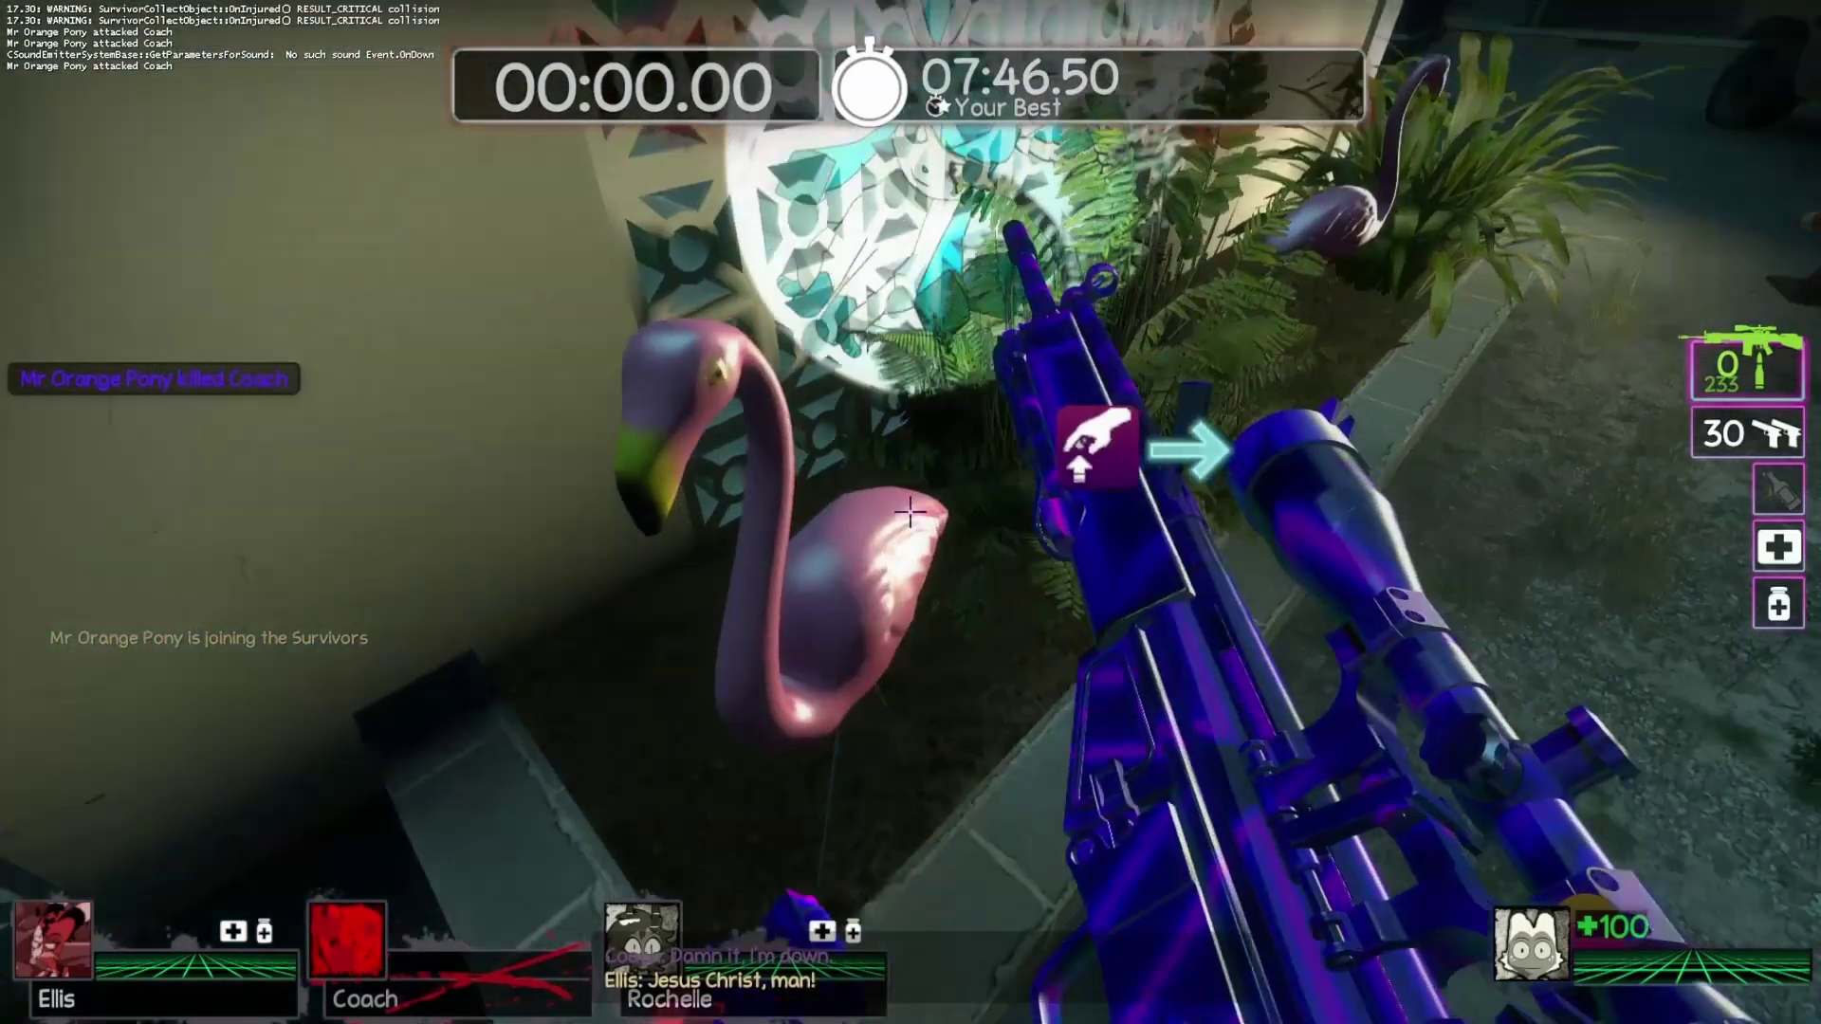
key("space")
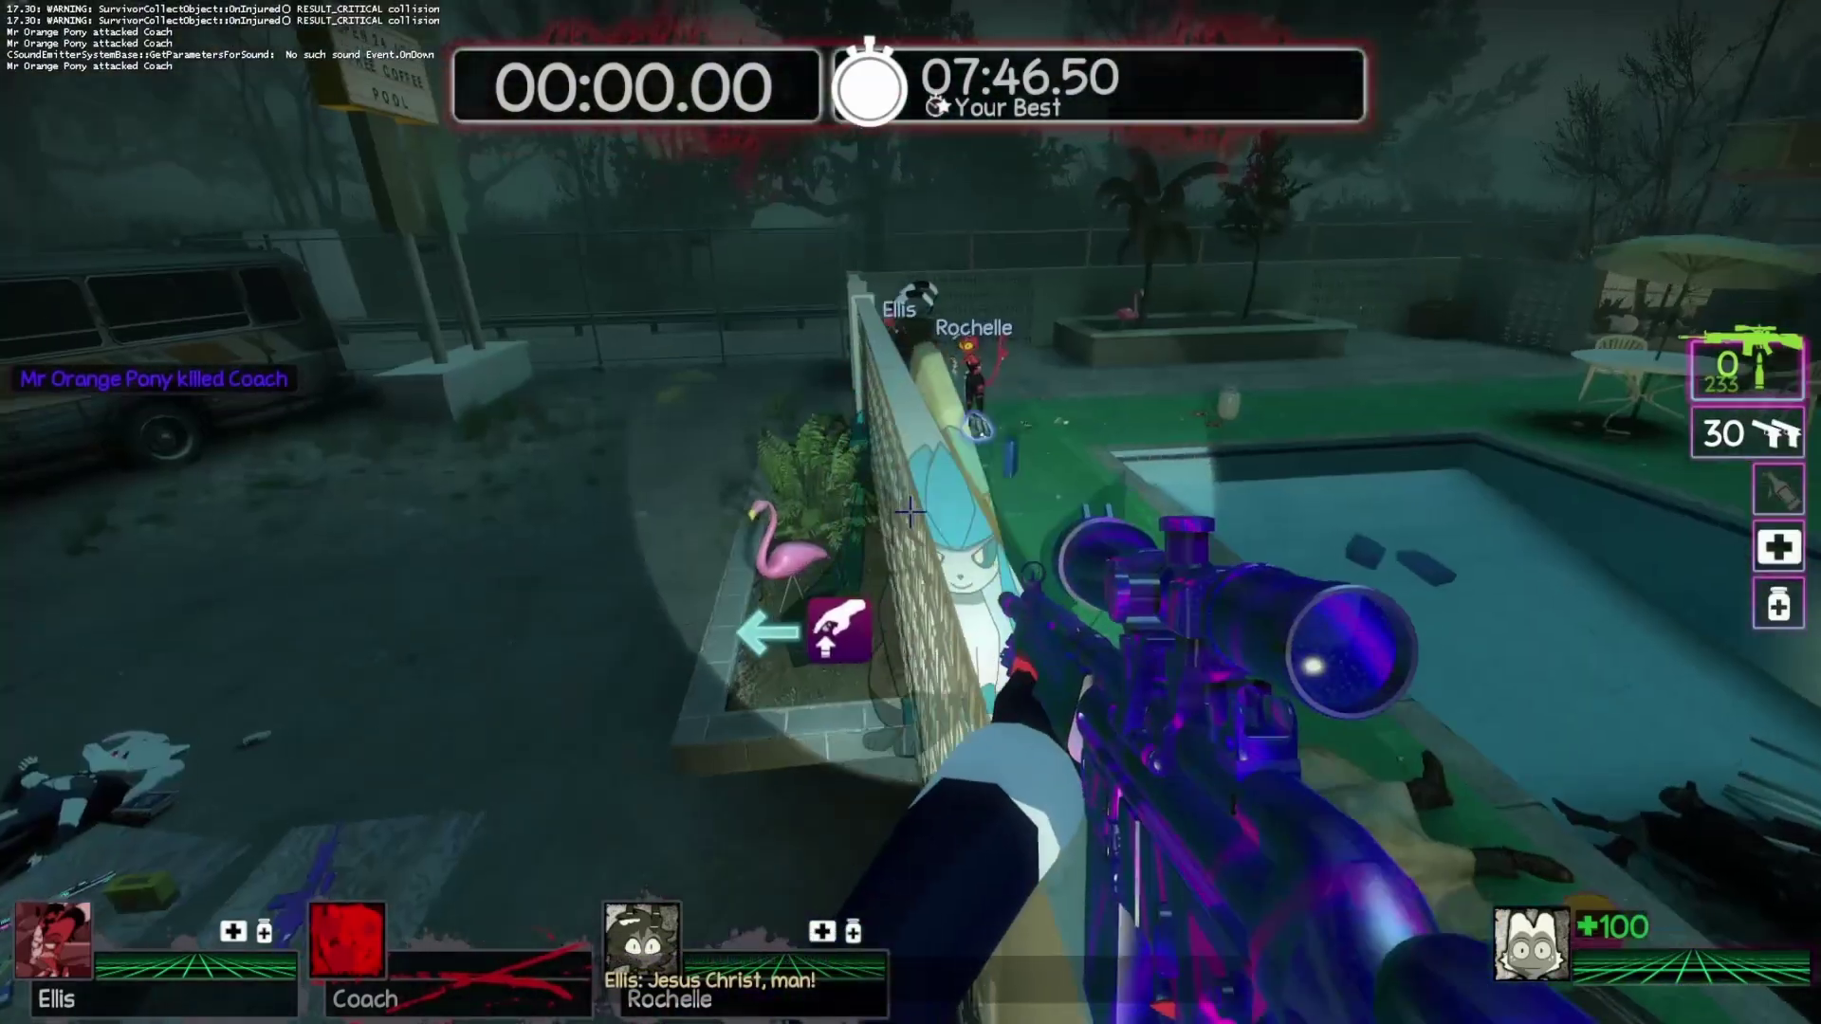
Scope in and fire at Ellis and Rochelle by the pool, then reload
right_click(911, 512)
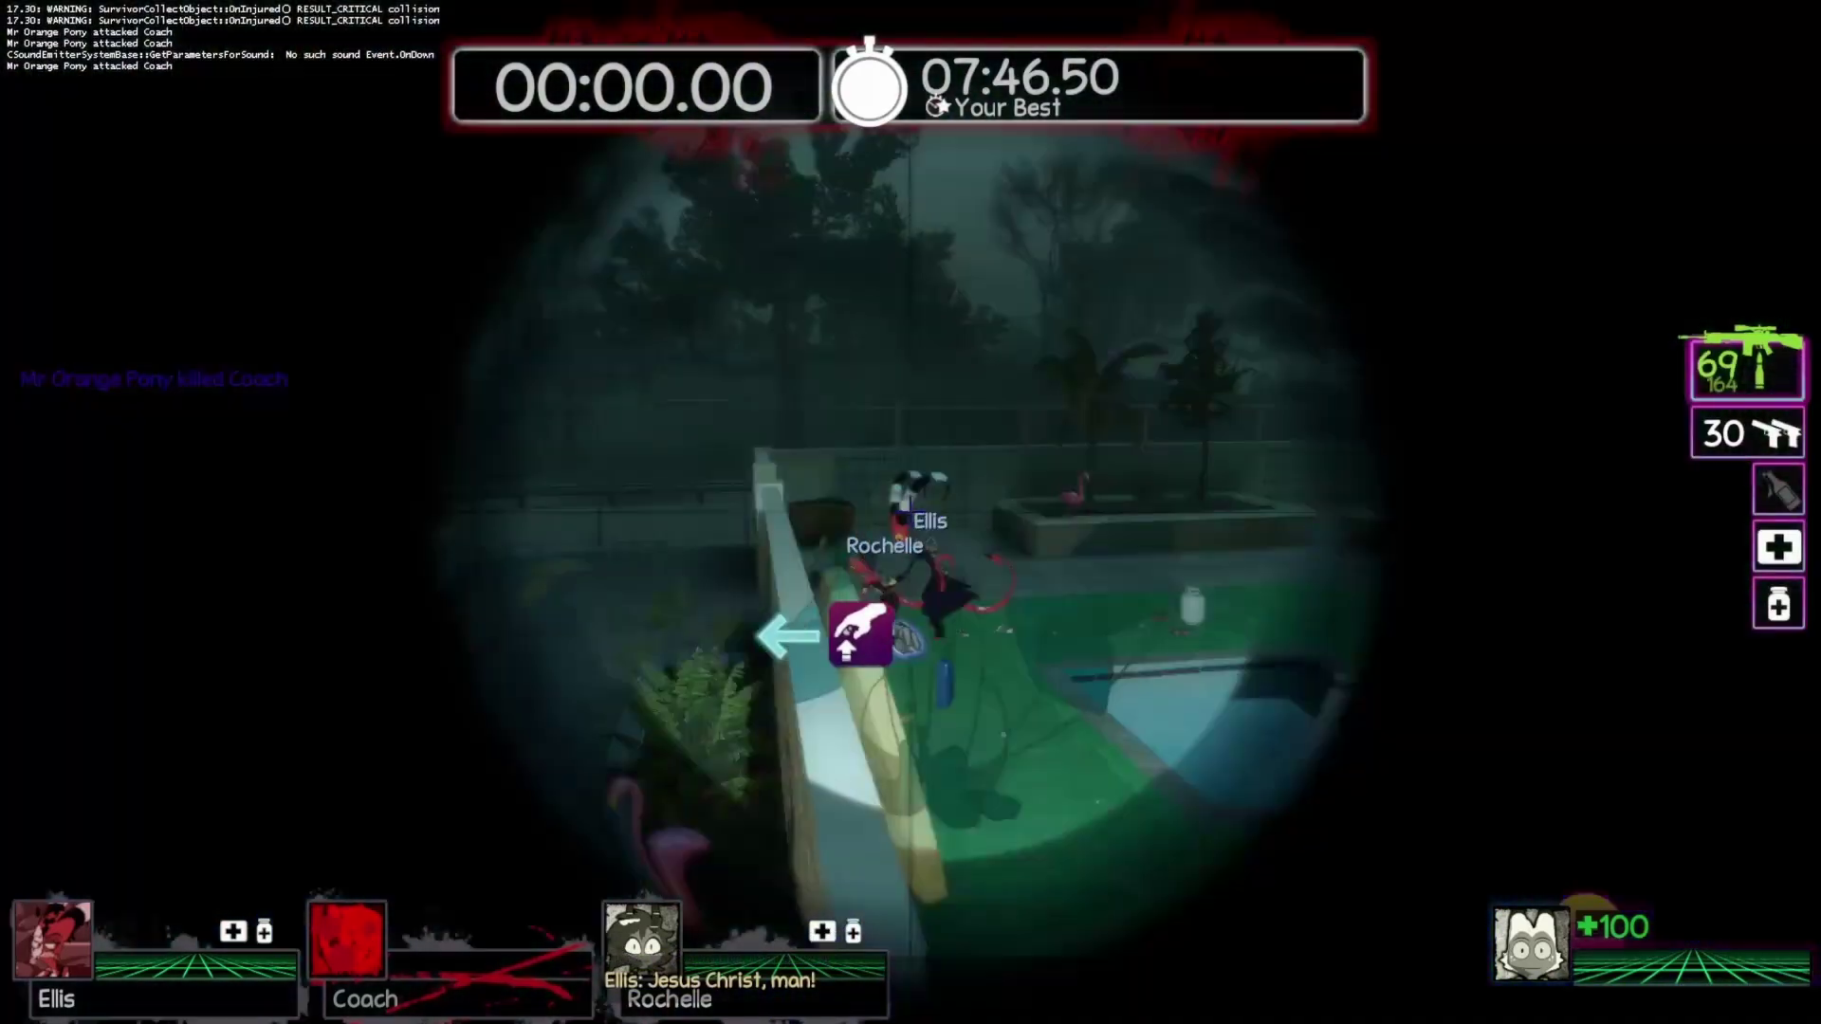
left_click(910, 513)
left_click(911, 512)
left_click(910, 513)
left_click(911, 512)
left_click(911, 513)
left_click(911, 513)
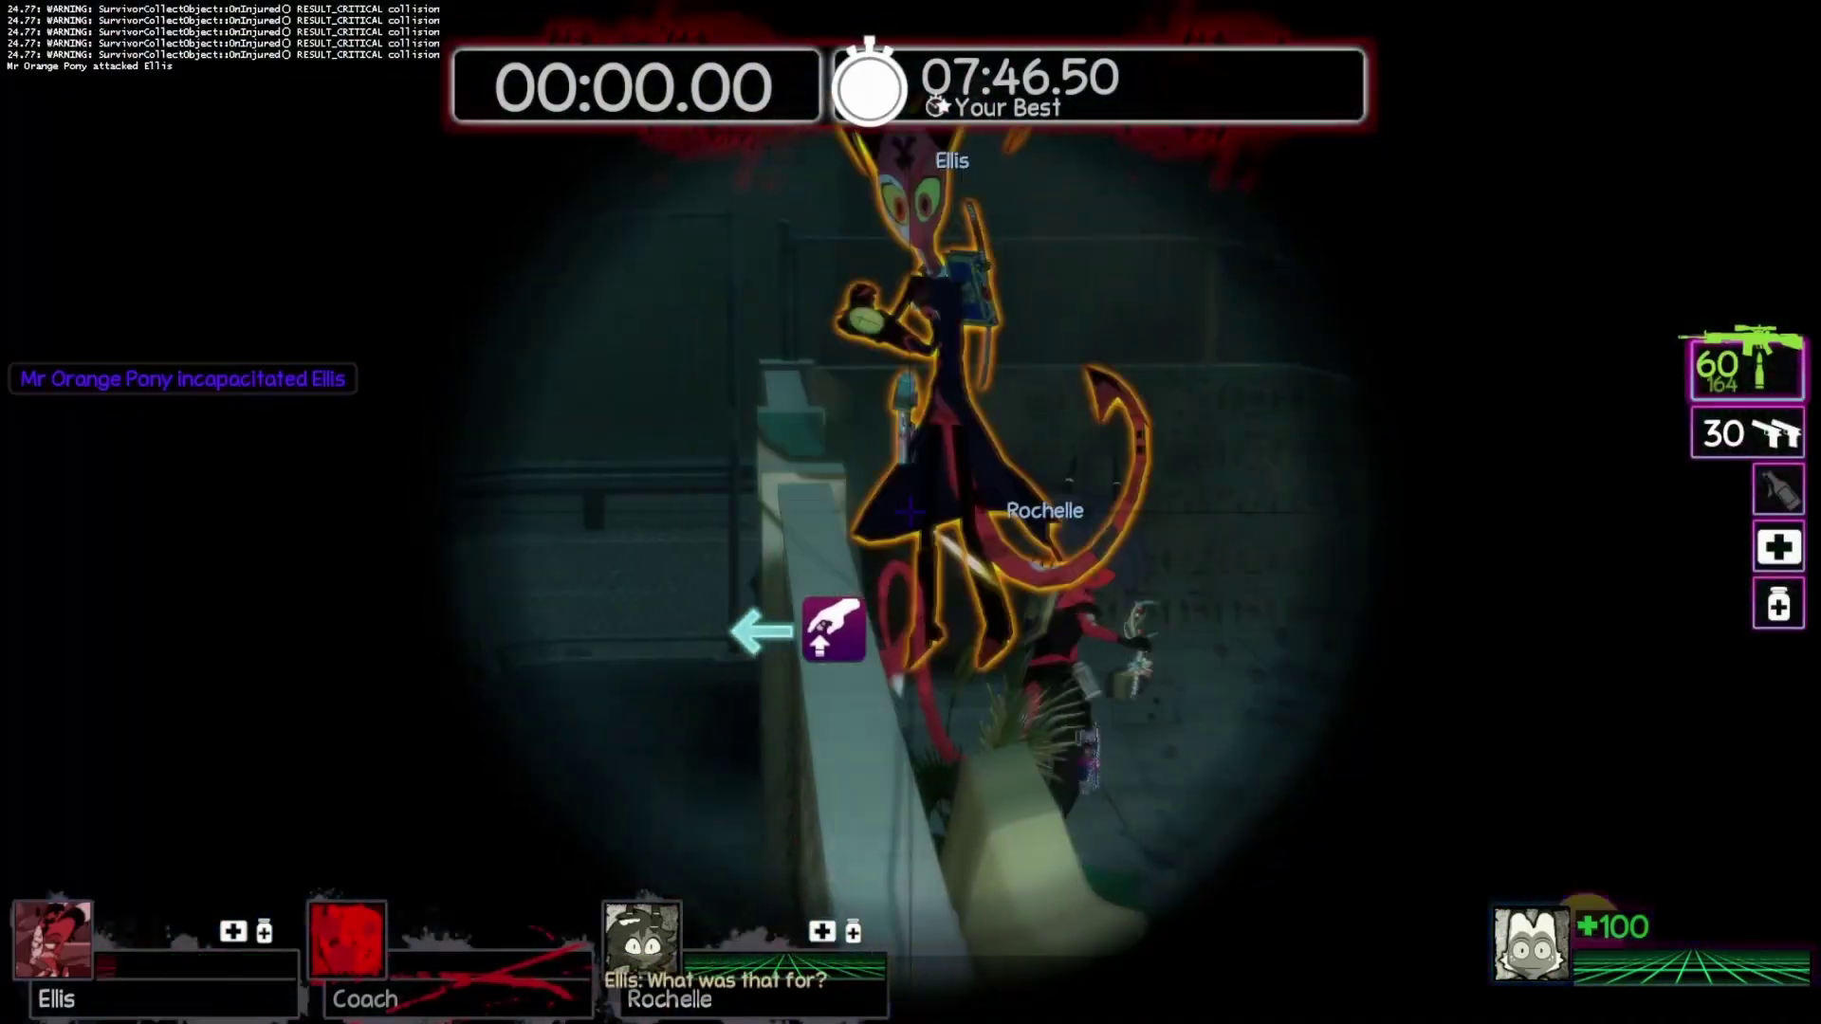
left_click(911, 512)
left_click(911, 512)
left_click(911, 512)
left_click(911, 512)
left_click(911, 512)
left_click(911, 512)
left_click(911, 513)
left_click(911, 512)
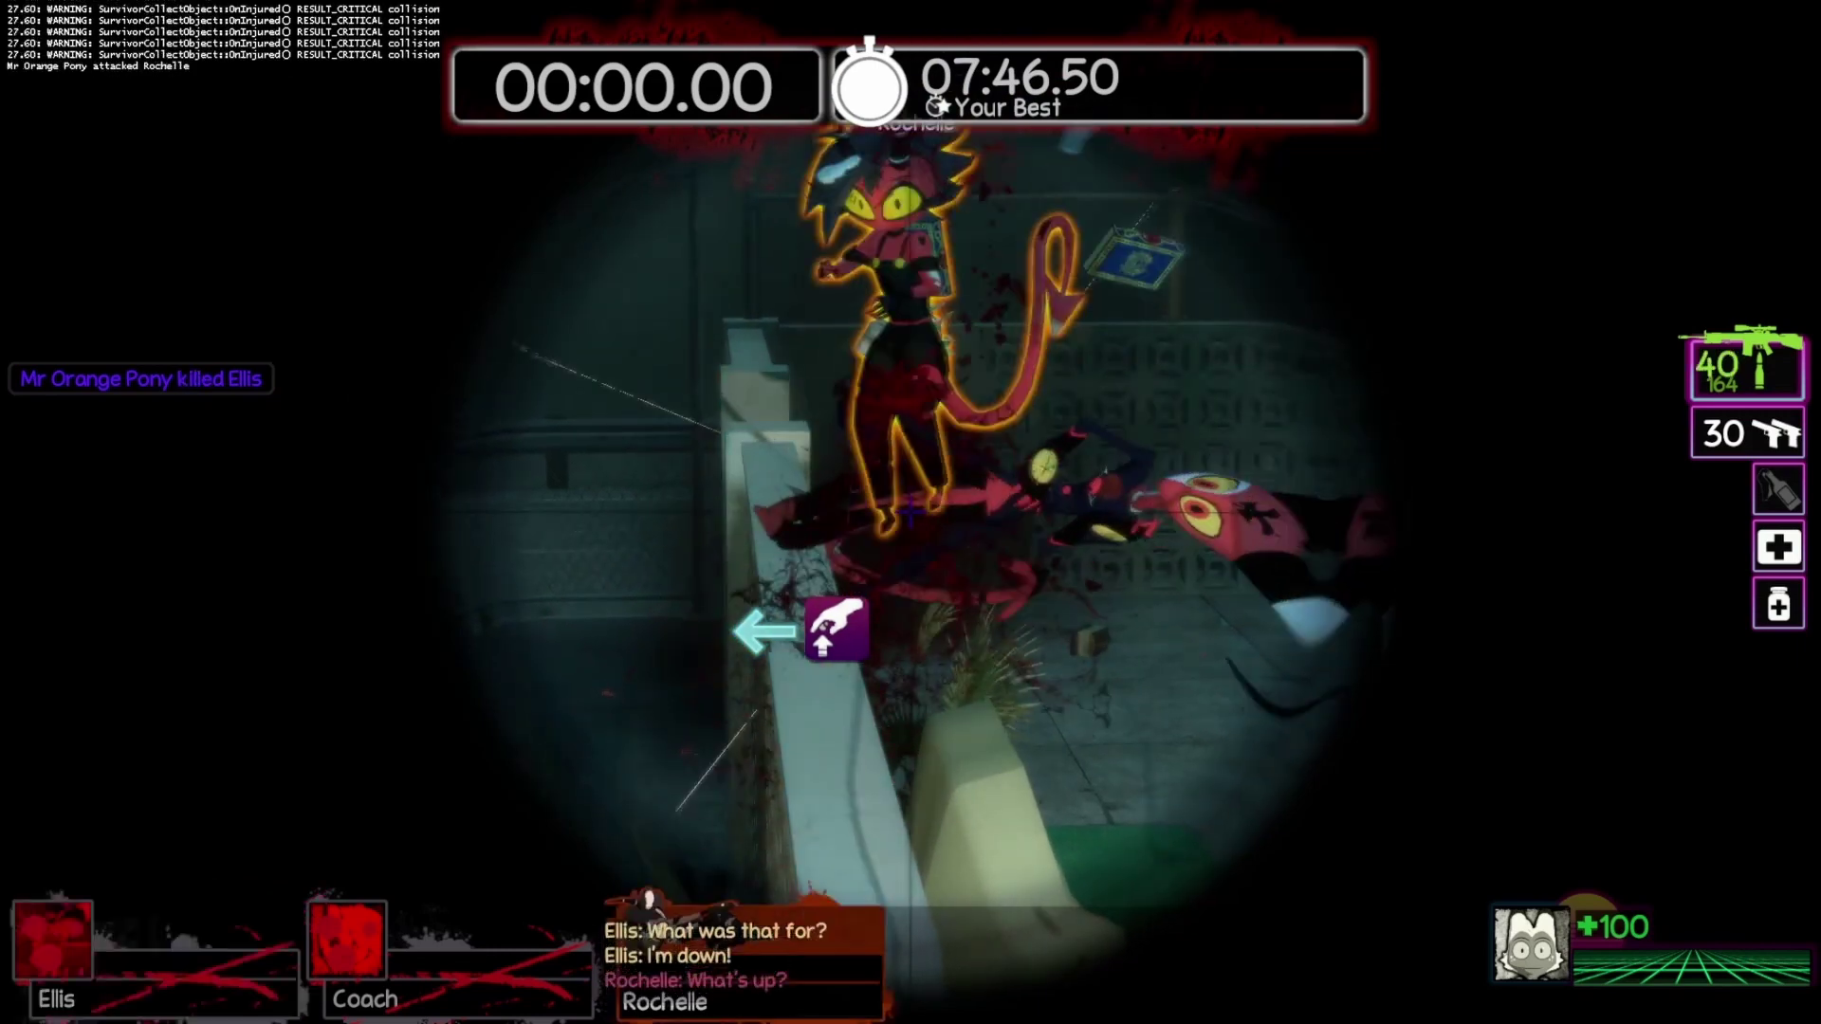
left_click(911, 512)
left_click(911, 512)
left_click(911, 512)
left_click(911, 512)
left_click(911, 512)
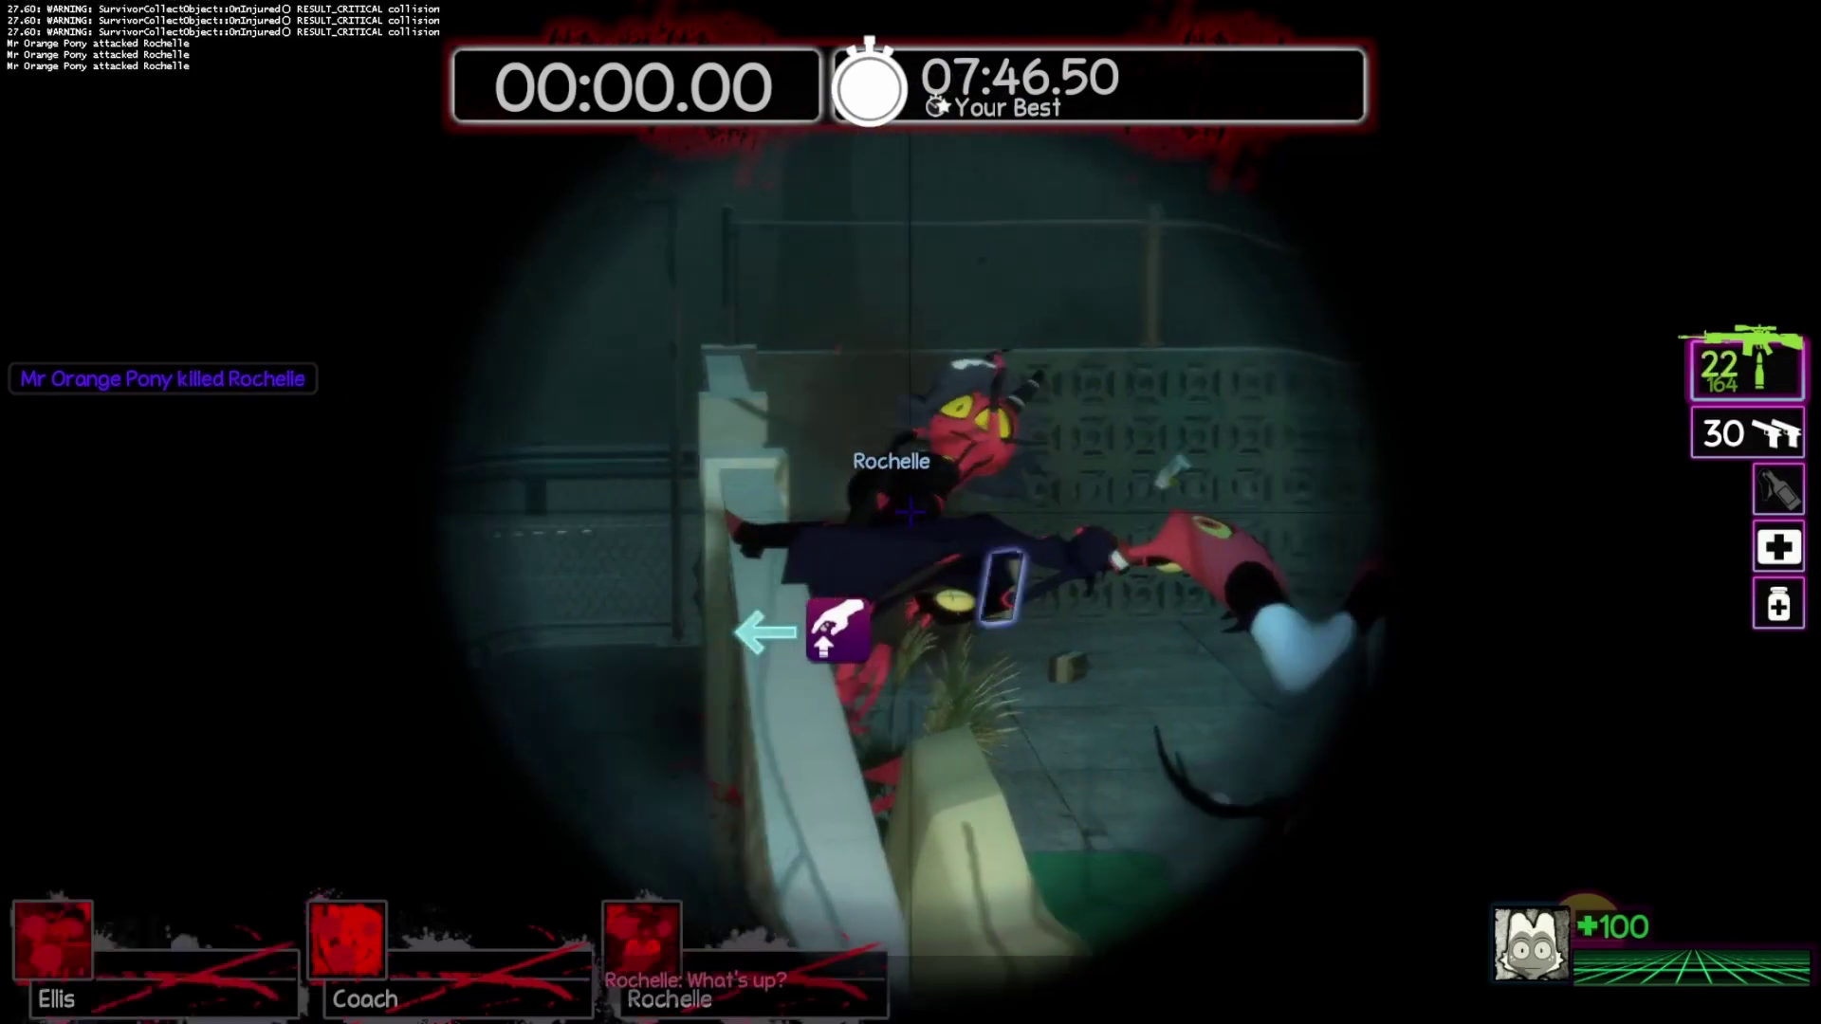
right_click(911, 512)
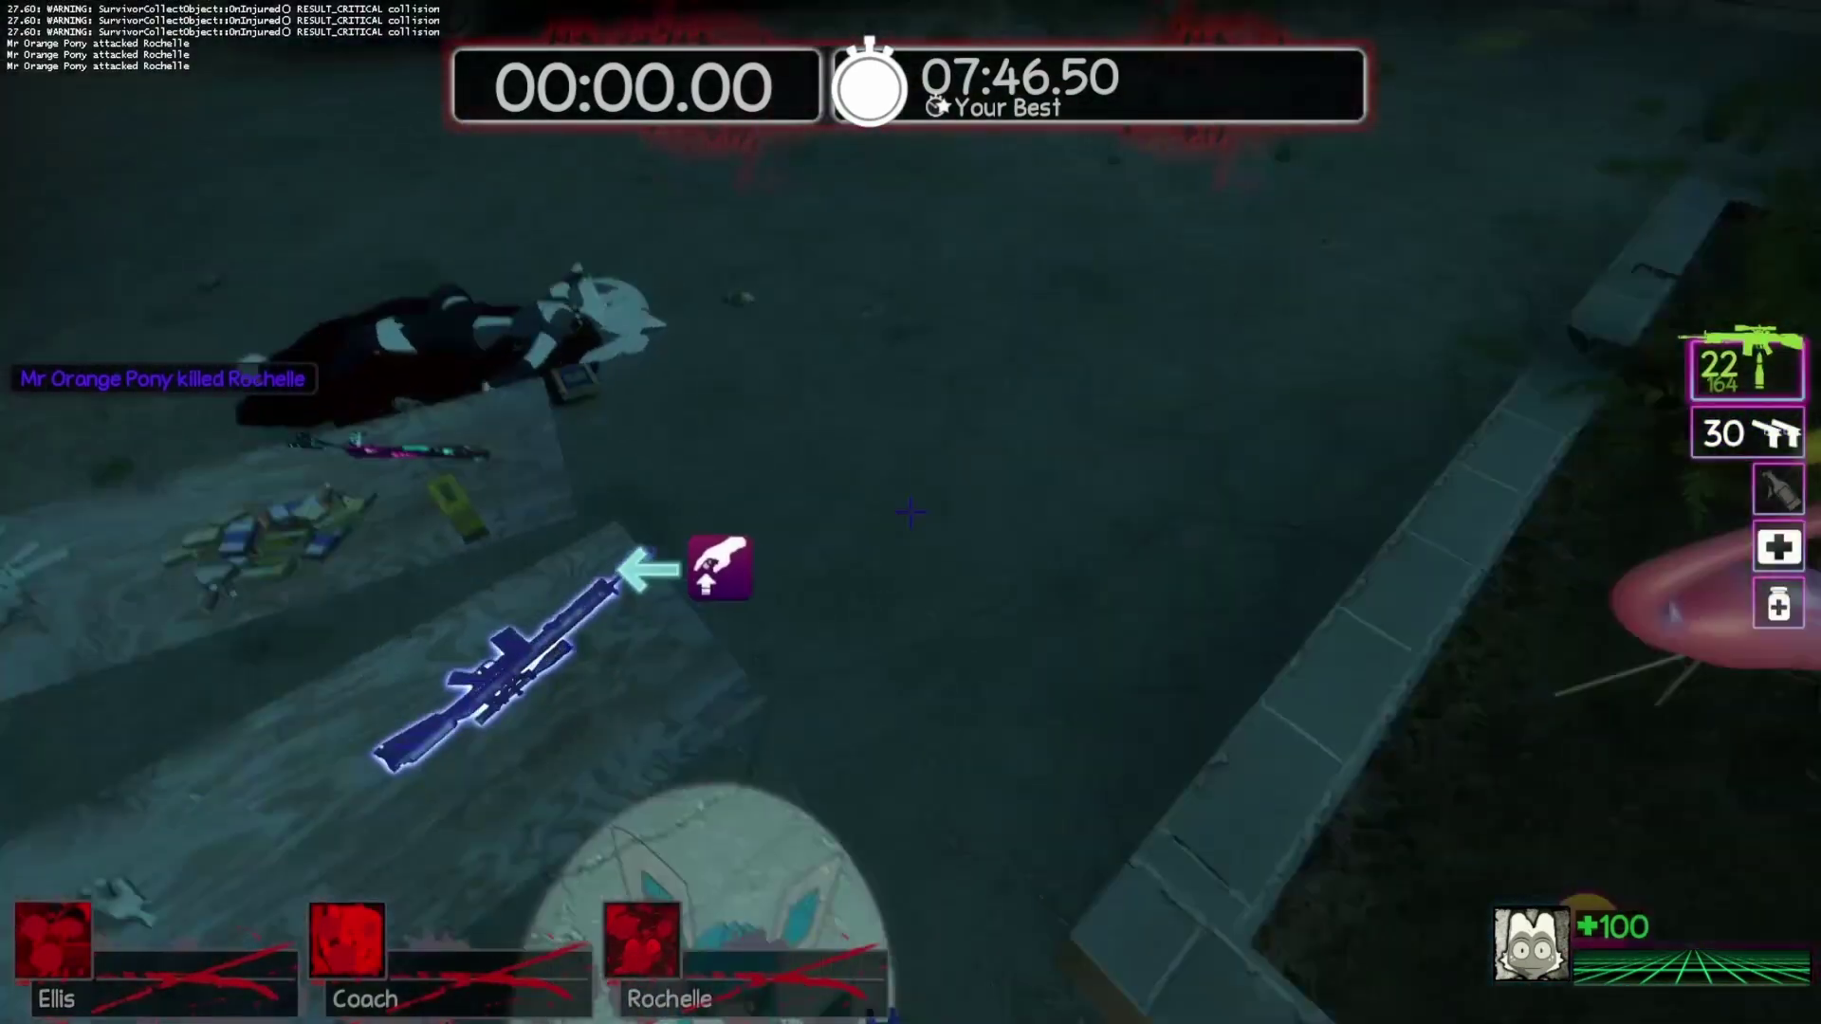
key("r")
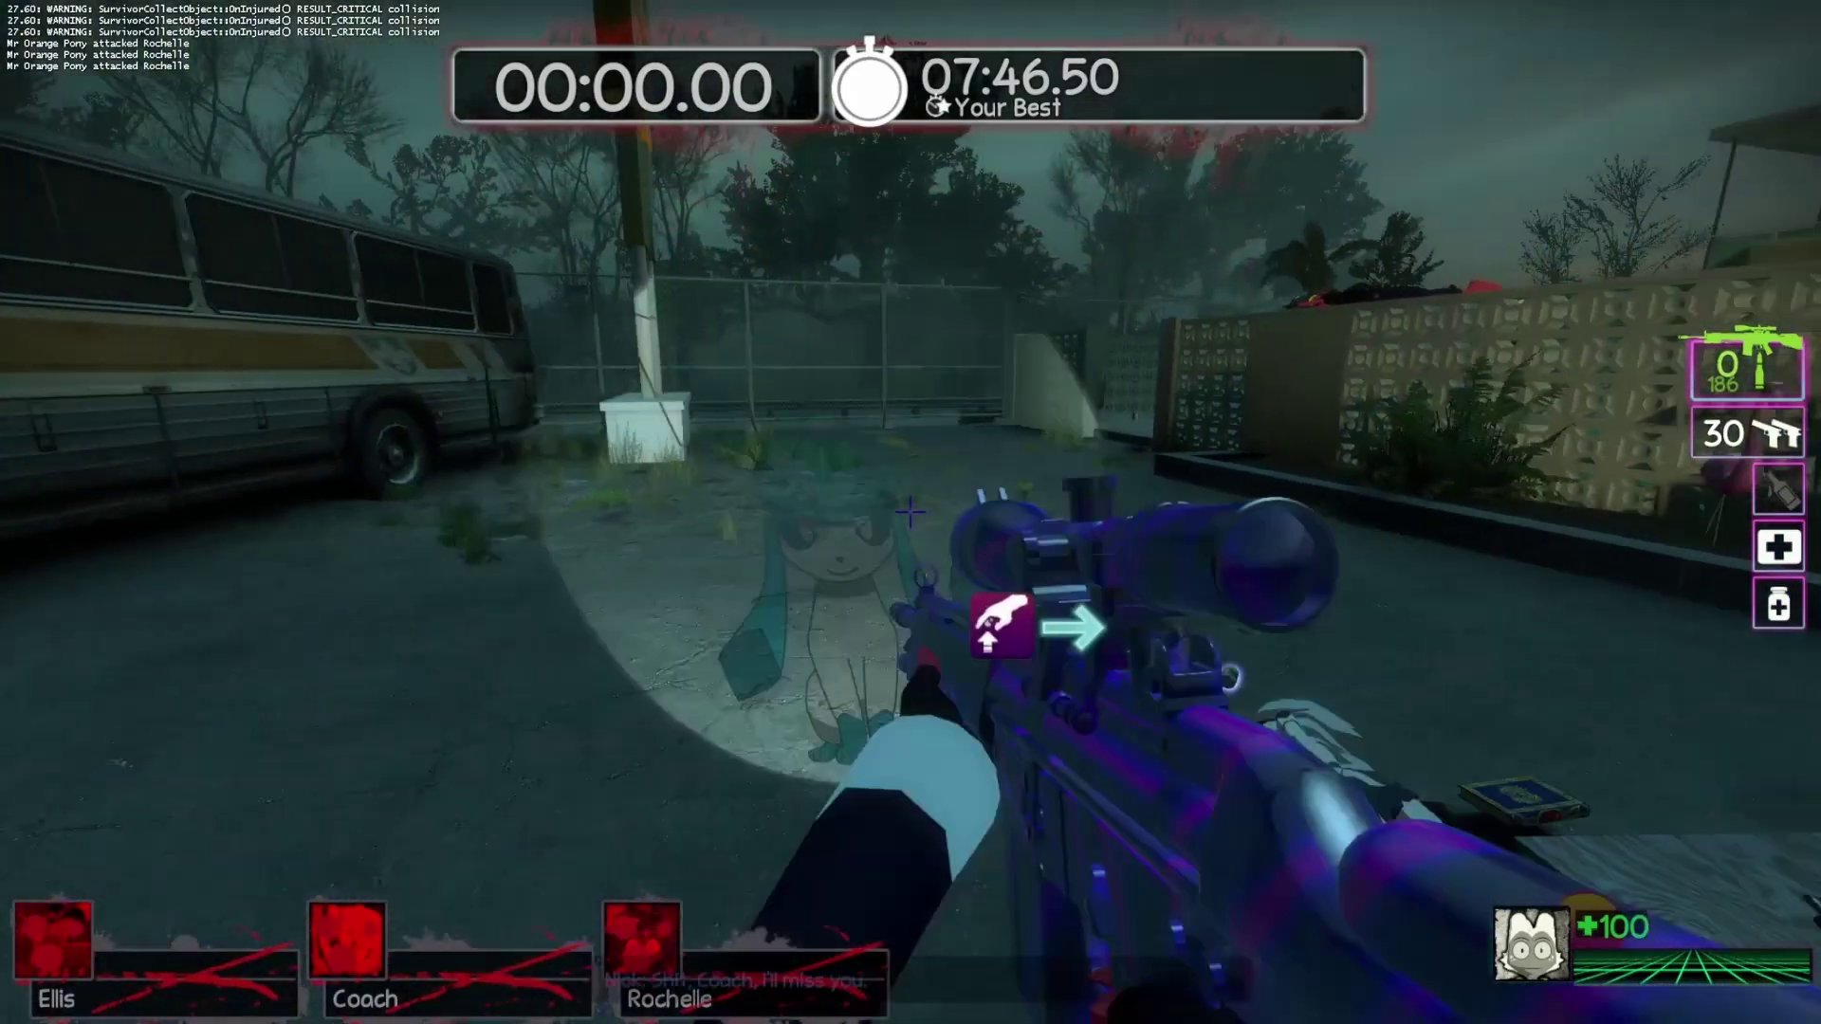
Spawn a Spitter with the console command z_spawn spitter
key("grave")
type("z_sp")
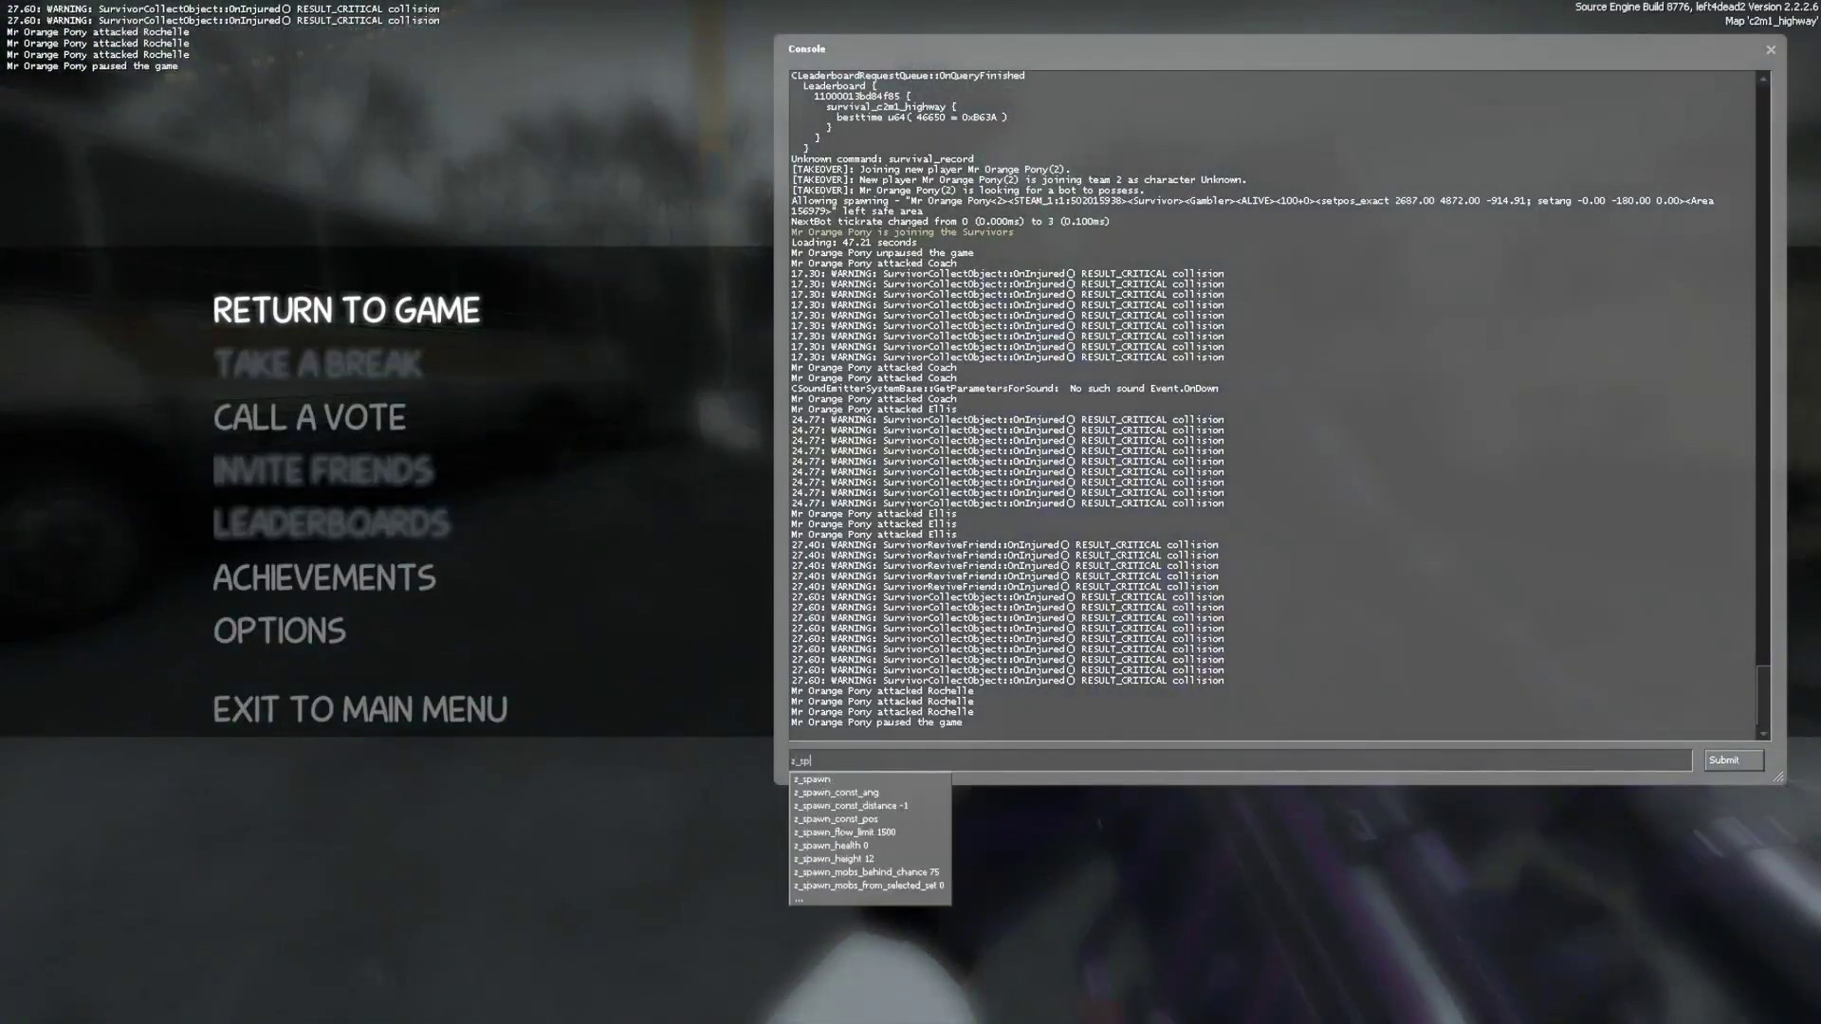
type("awn spitter")
key("Return")
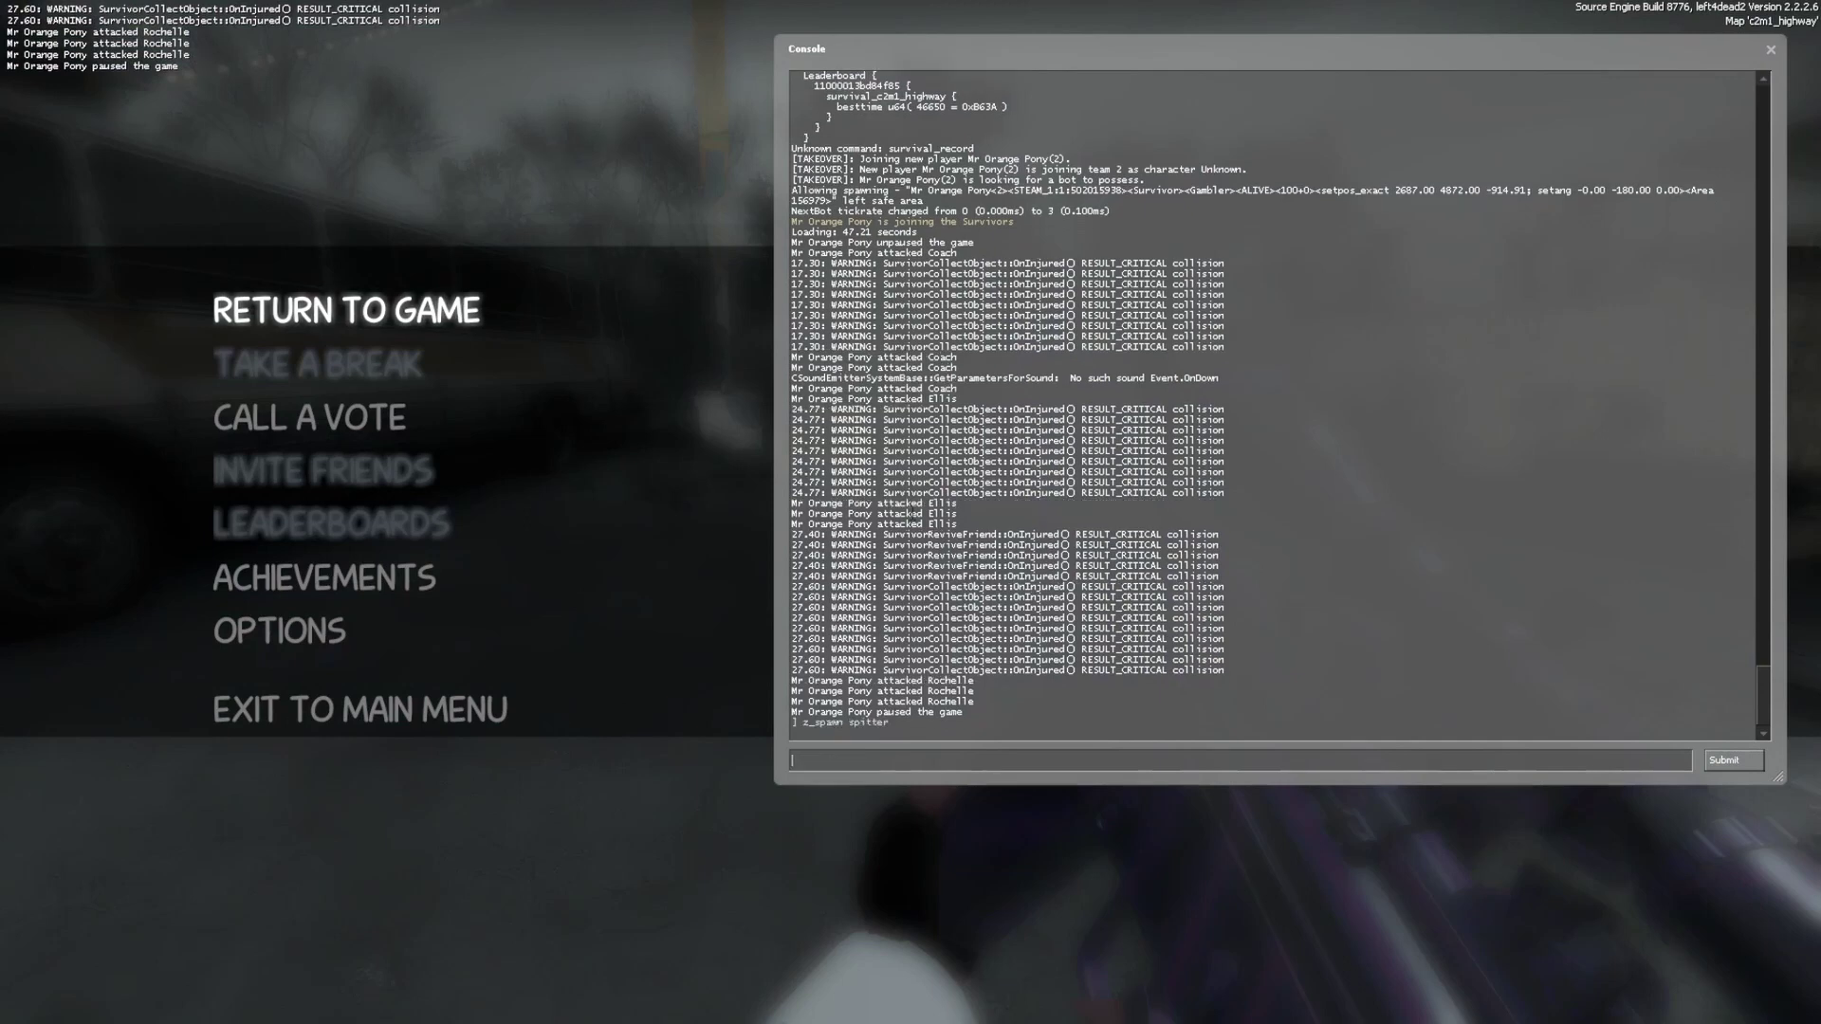
key("grave")
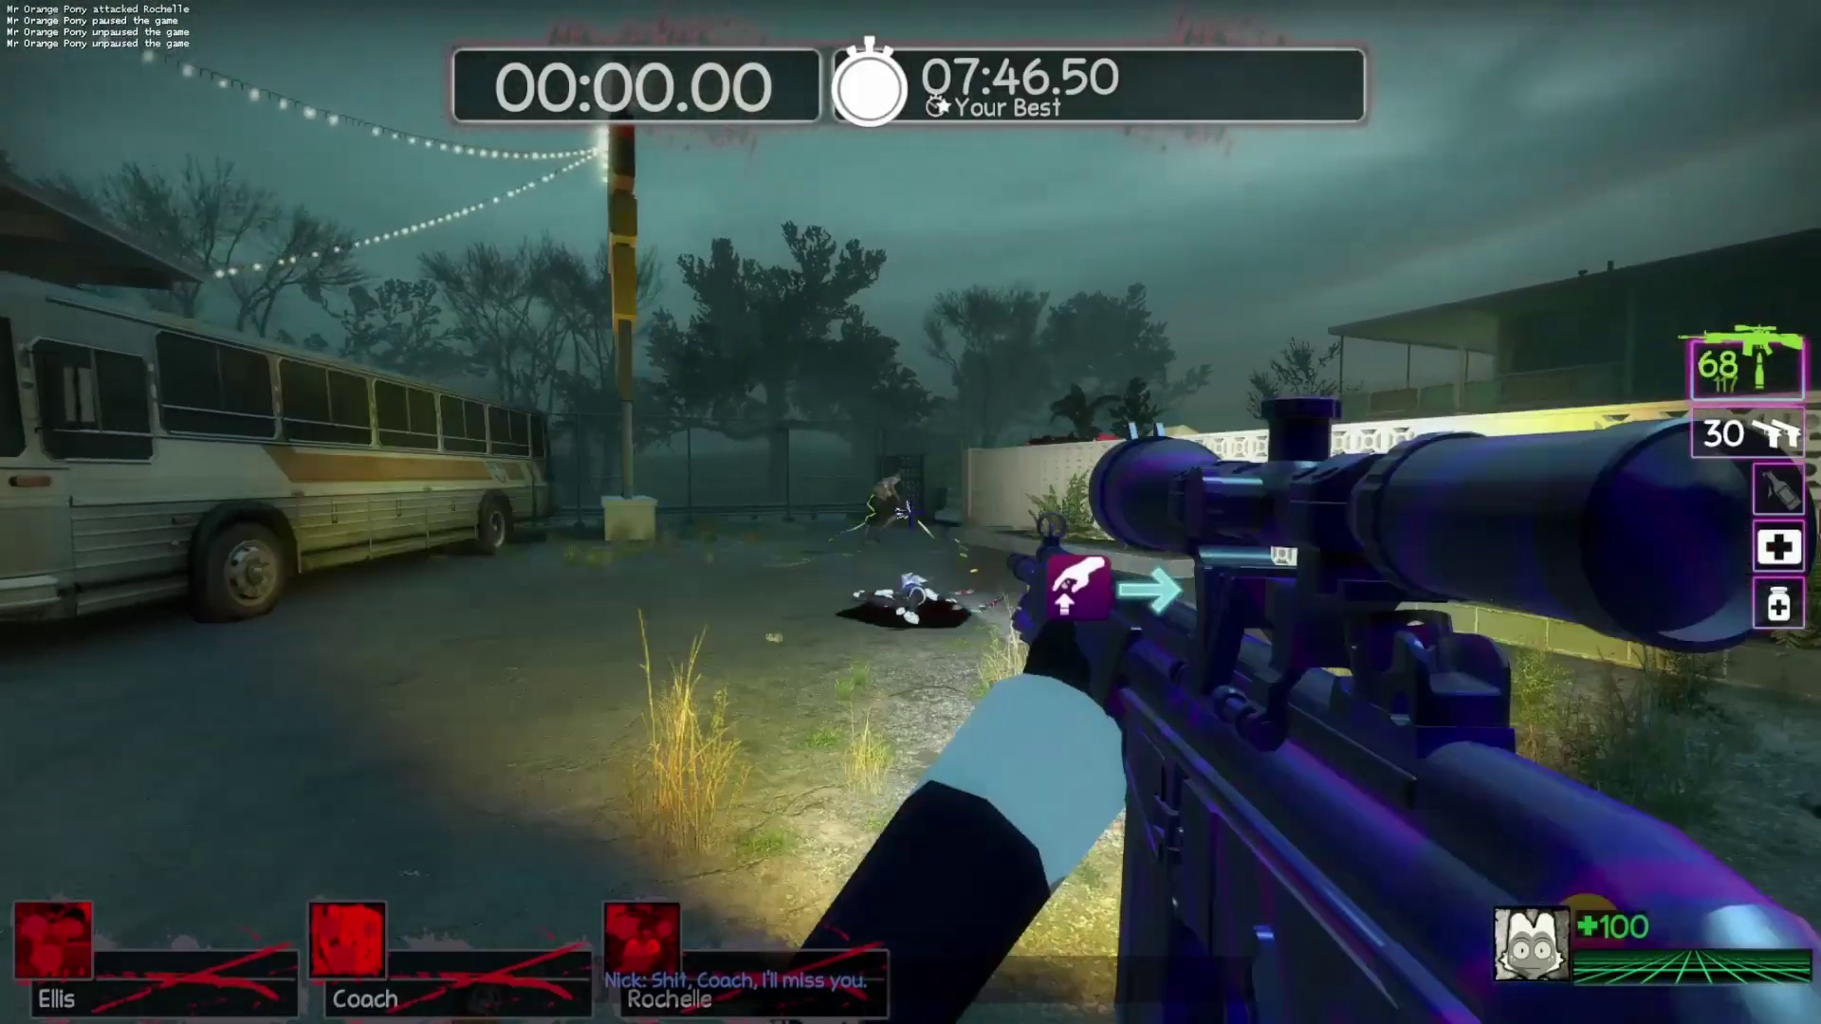
Kill the Spitter with the scoped rifle, then quit the game through the console
left_click(910, 512)
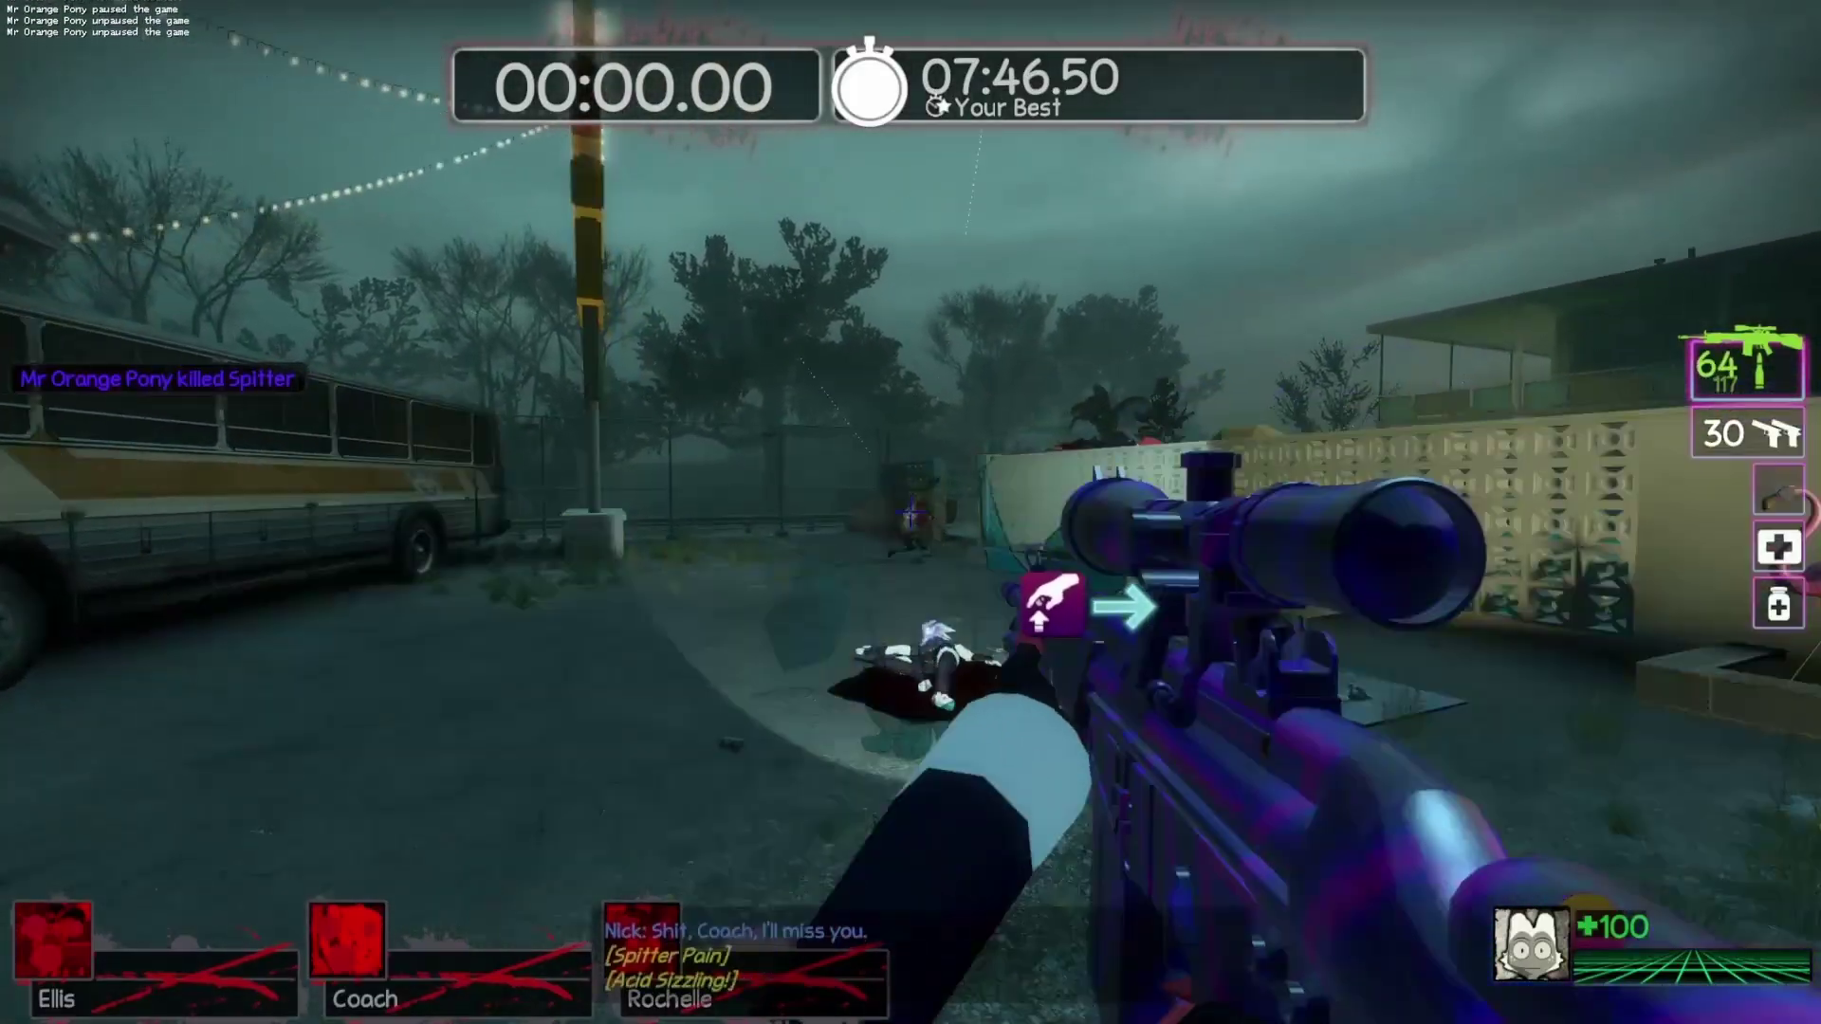
left_click(911, 512)
left_click(911, 512)
left_click(911, 512)
middle_click(910, 512)
left_click(911, 512)
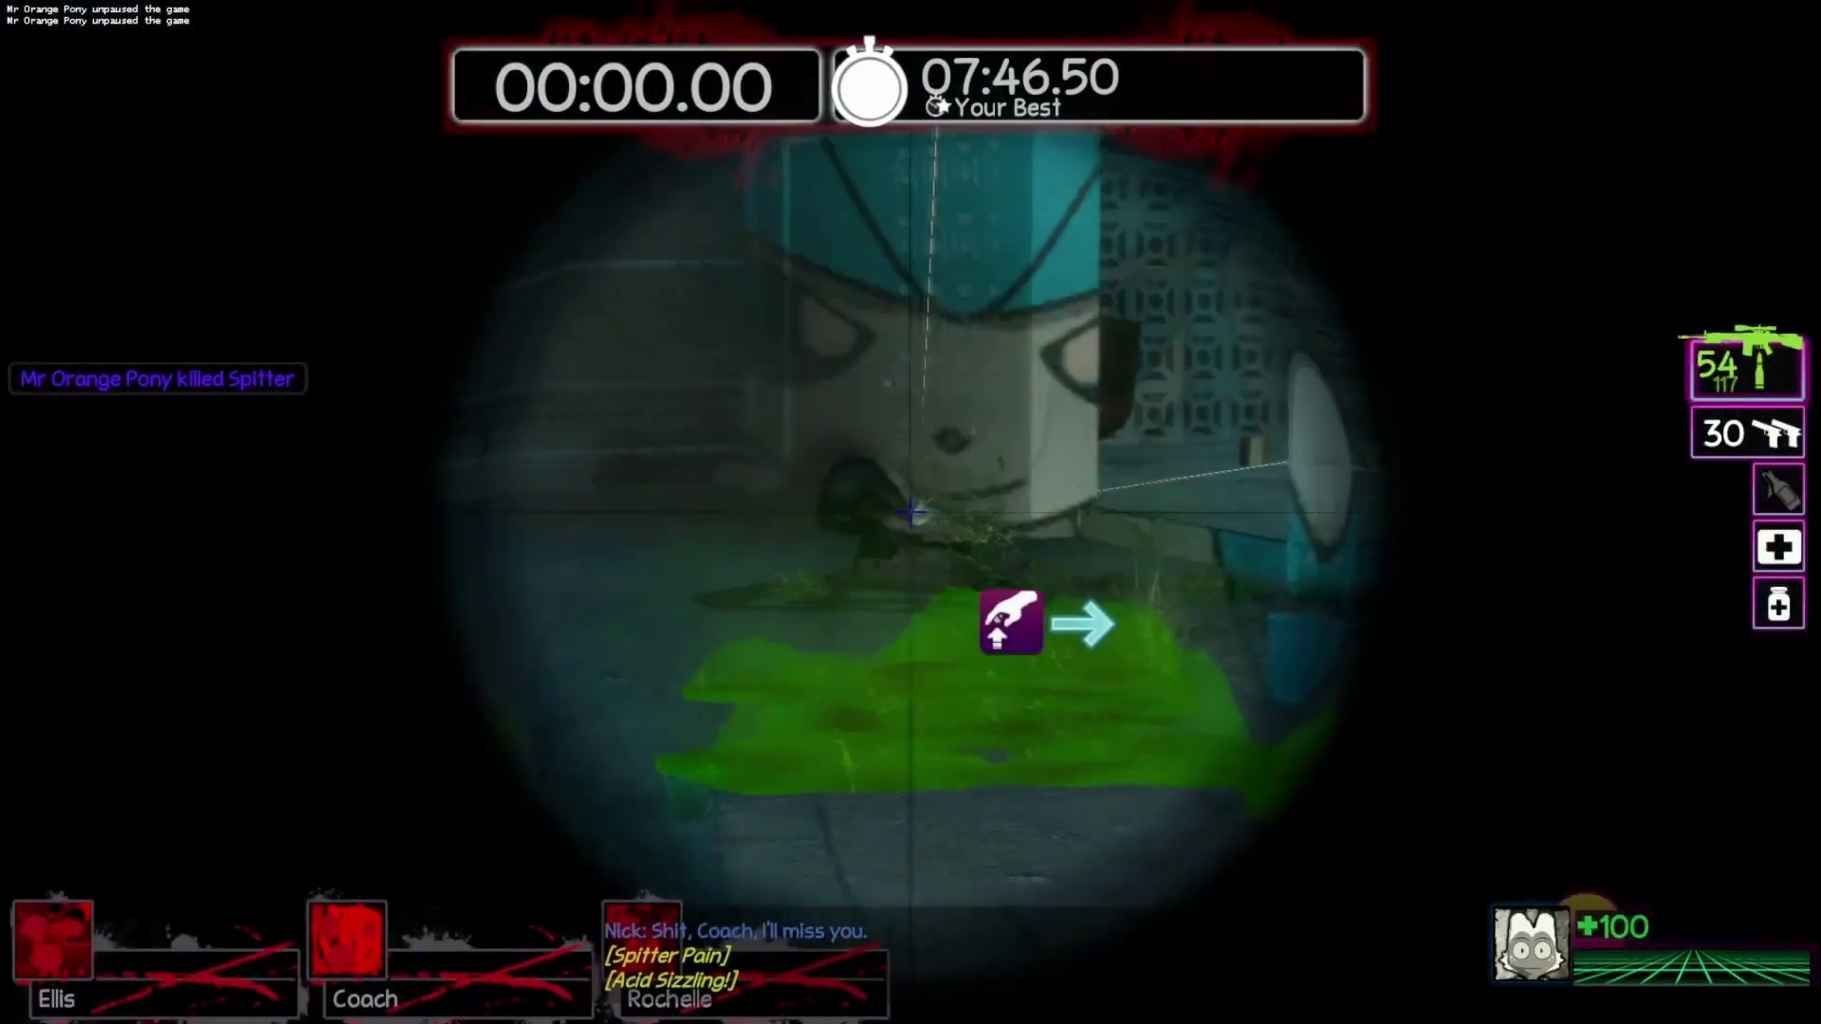
left_click(911, 512)
left_click(911, 512)
left_click(910, 512)
left_click(910, 512)
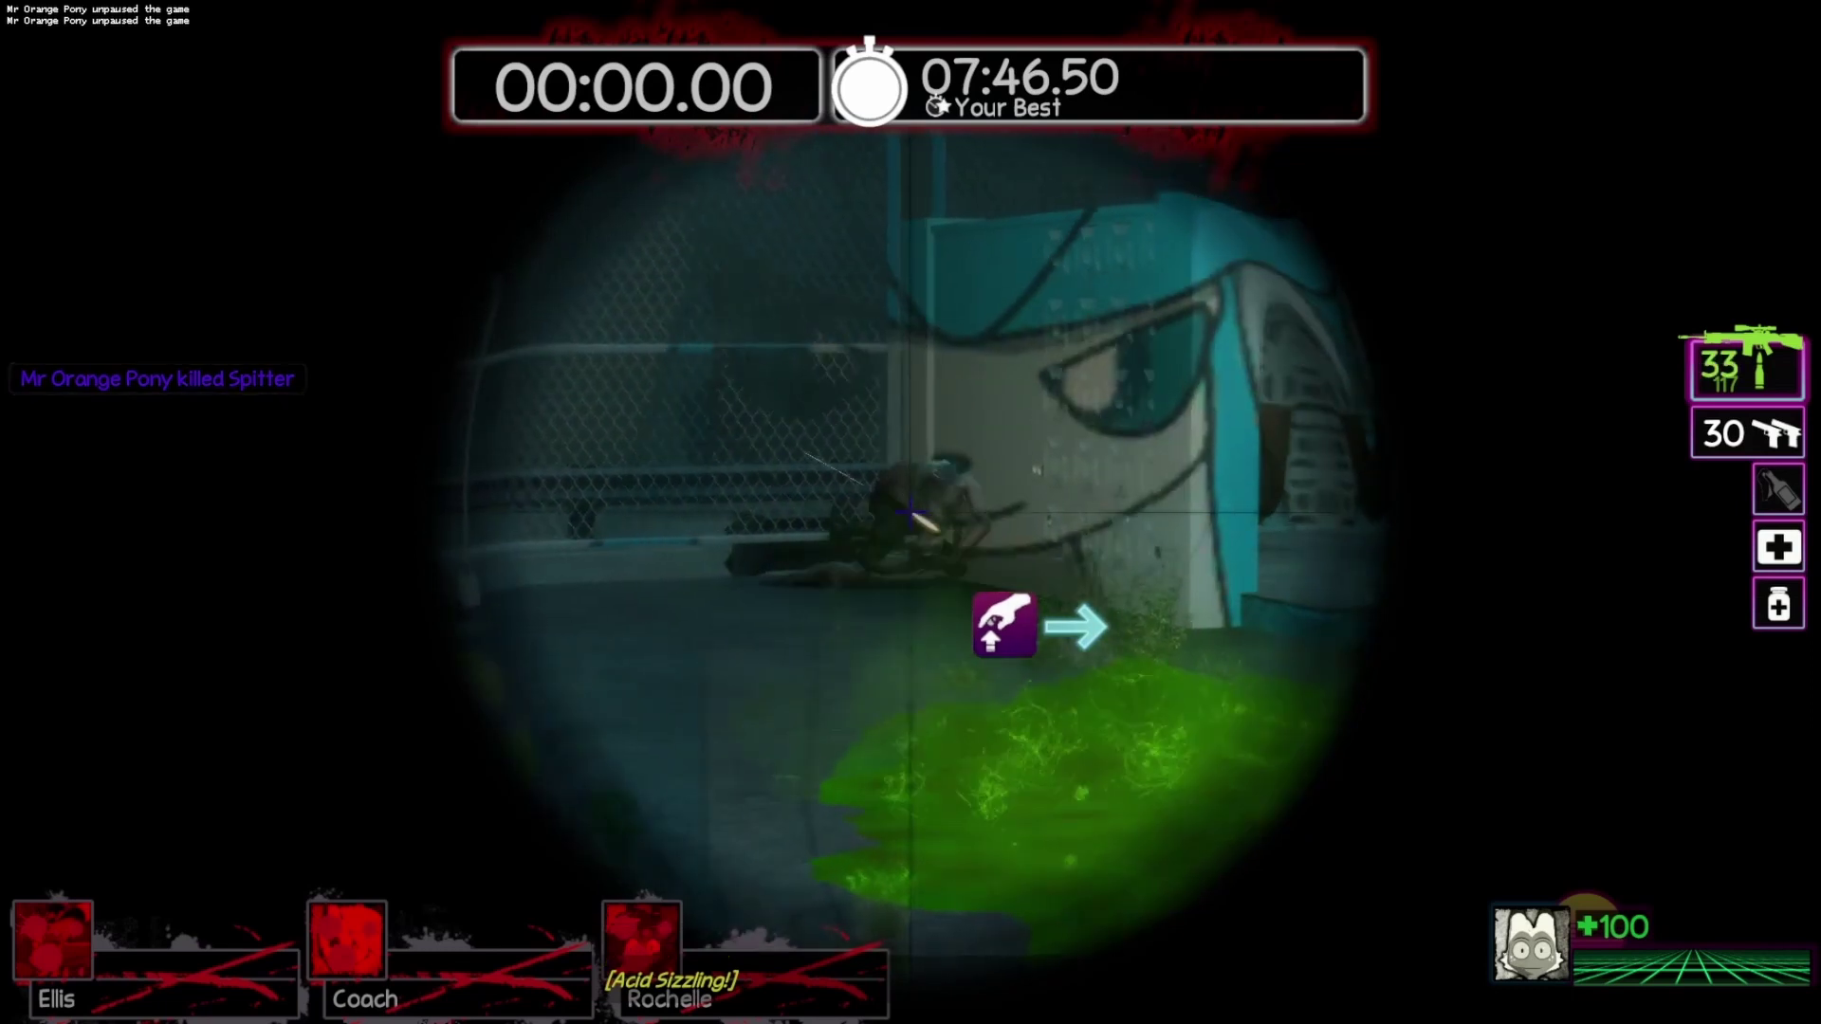
left_click(911, 512)
left_click(911, 512)
left_click(911, 512)
left_click(911, 512)
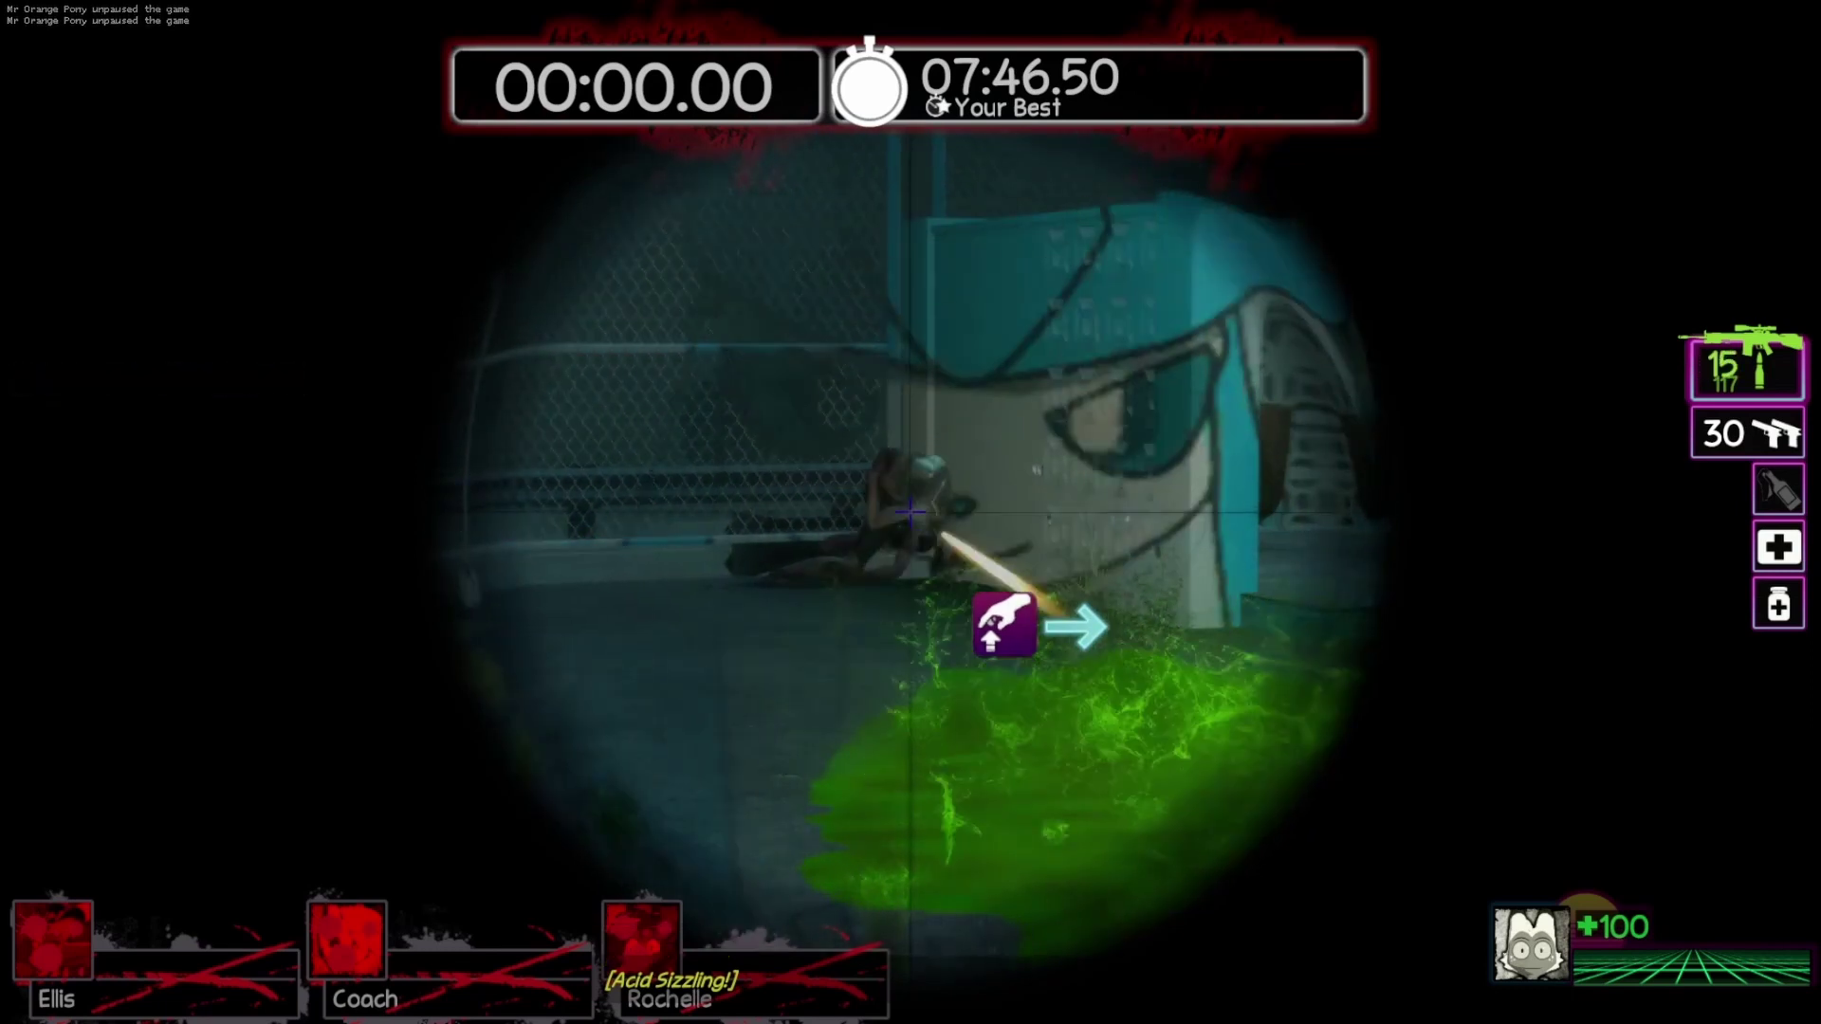
left_click(911, 512)
left_click(910, 512)
left_click(910, 513)
left_click(911, 512)
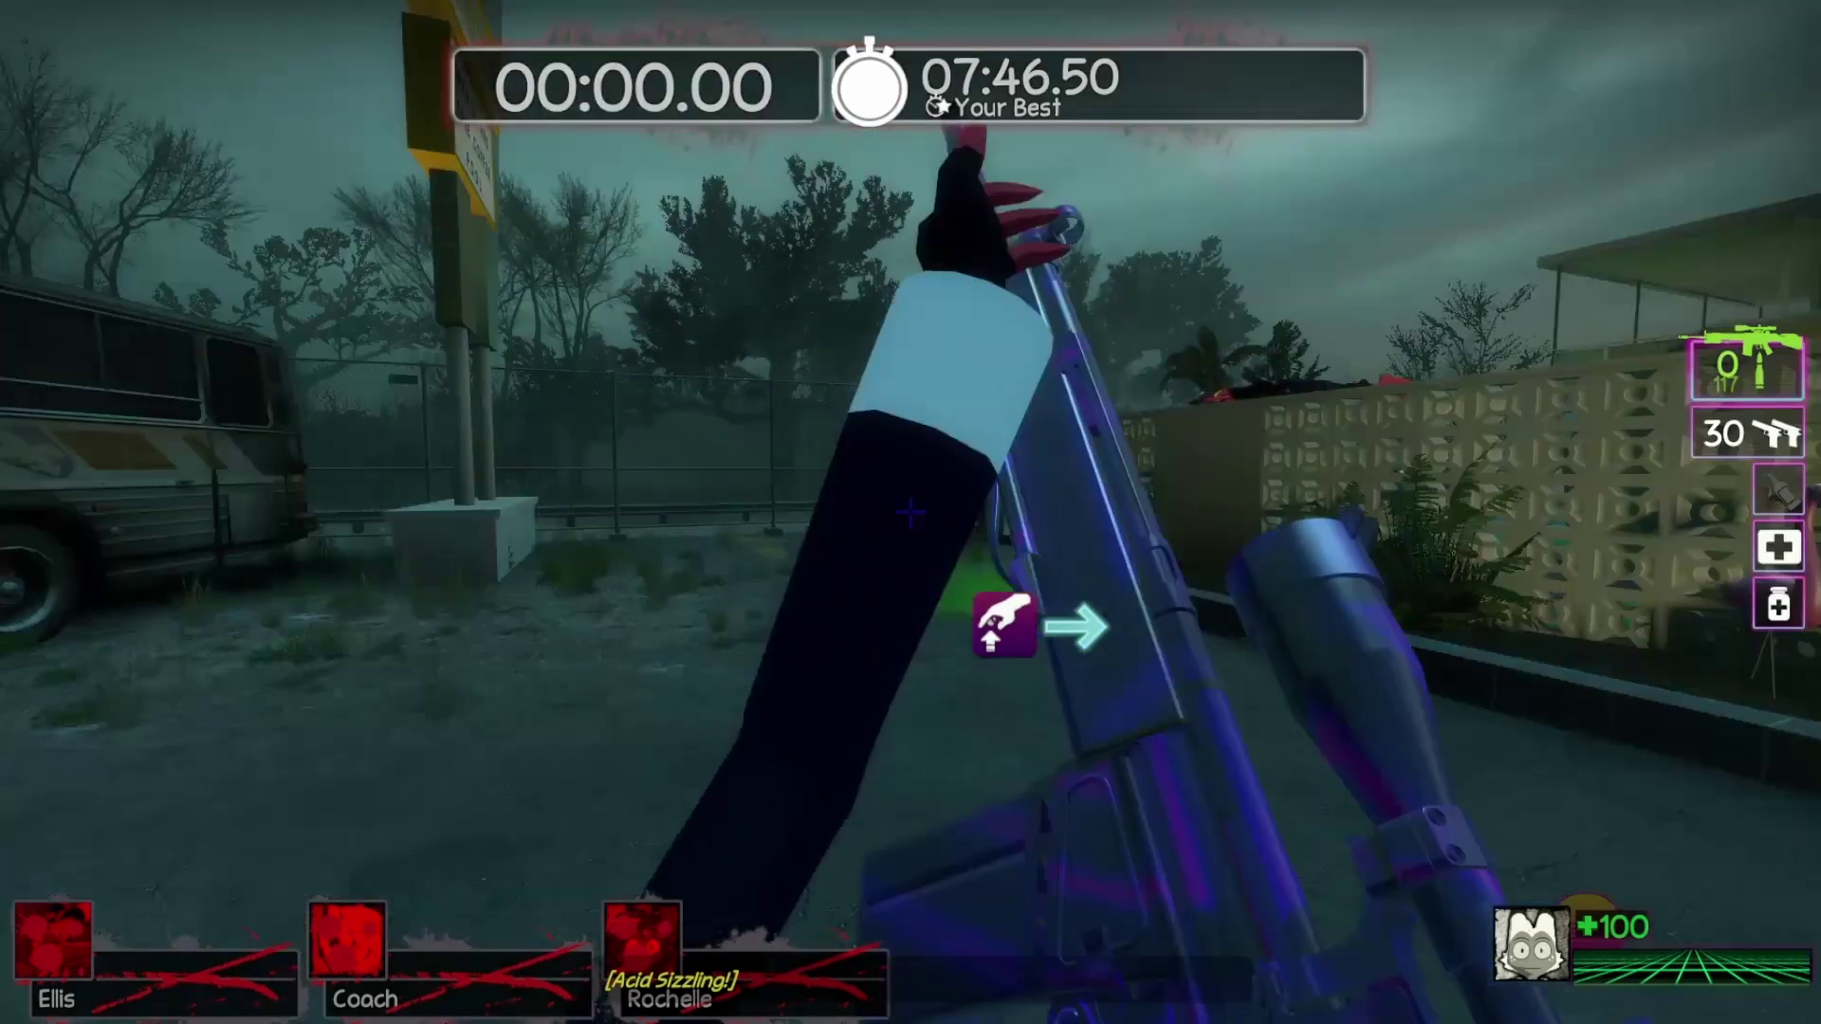
key("grave")
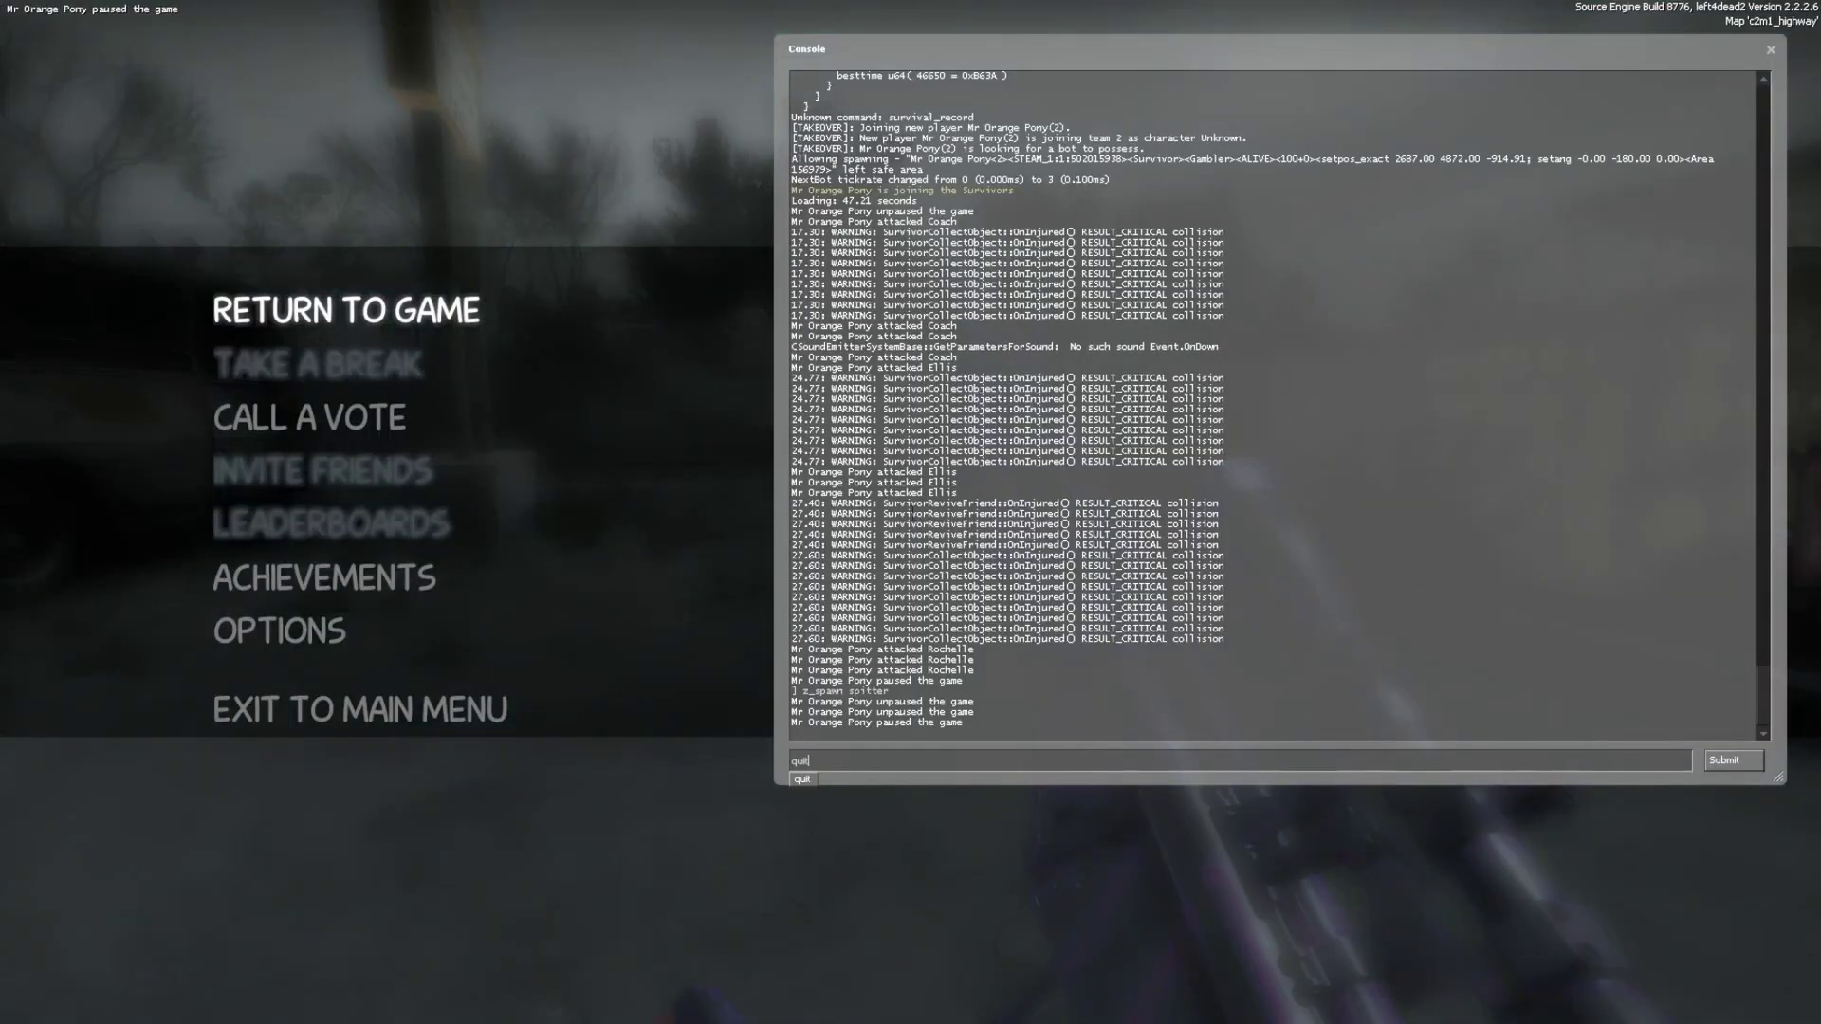
key("Return")
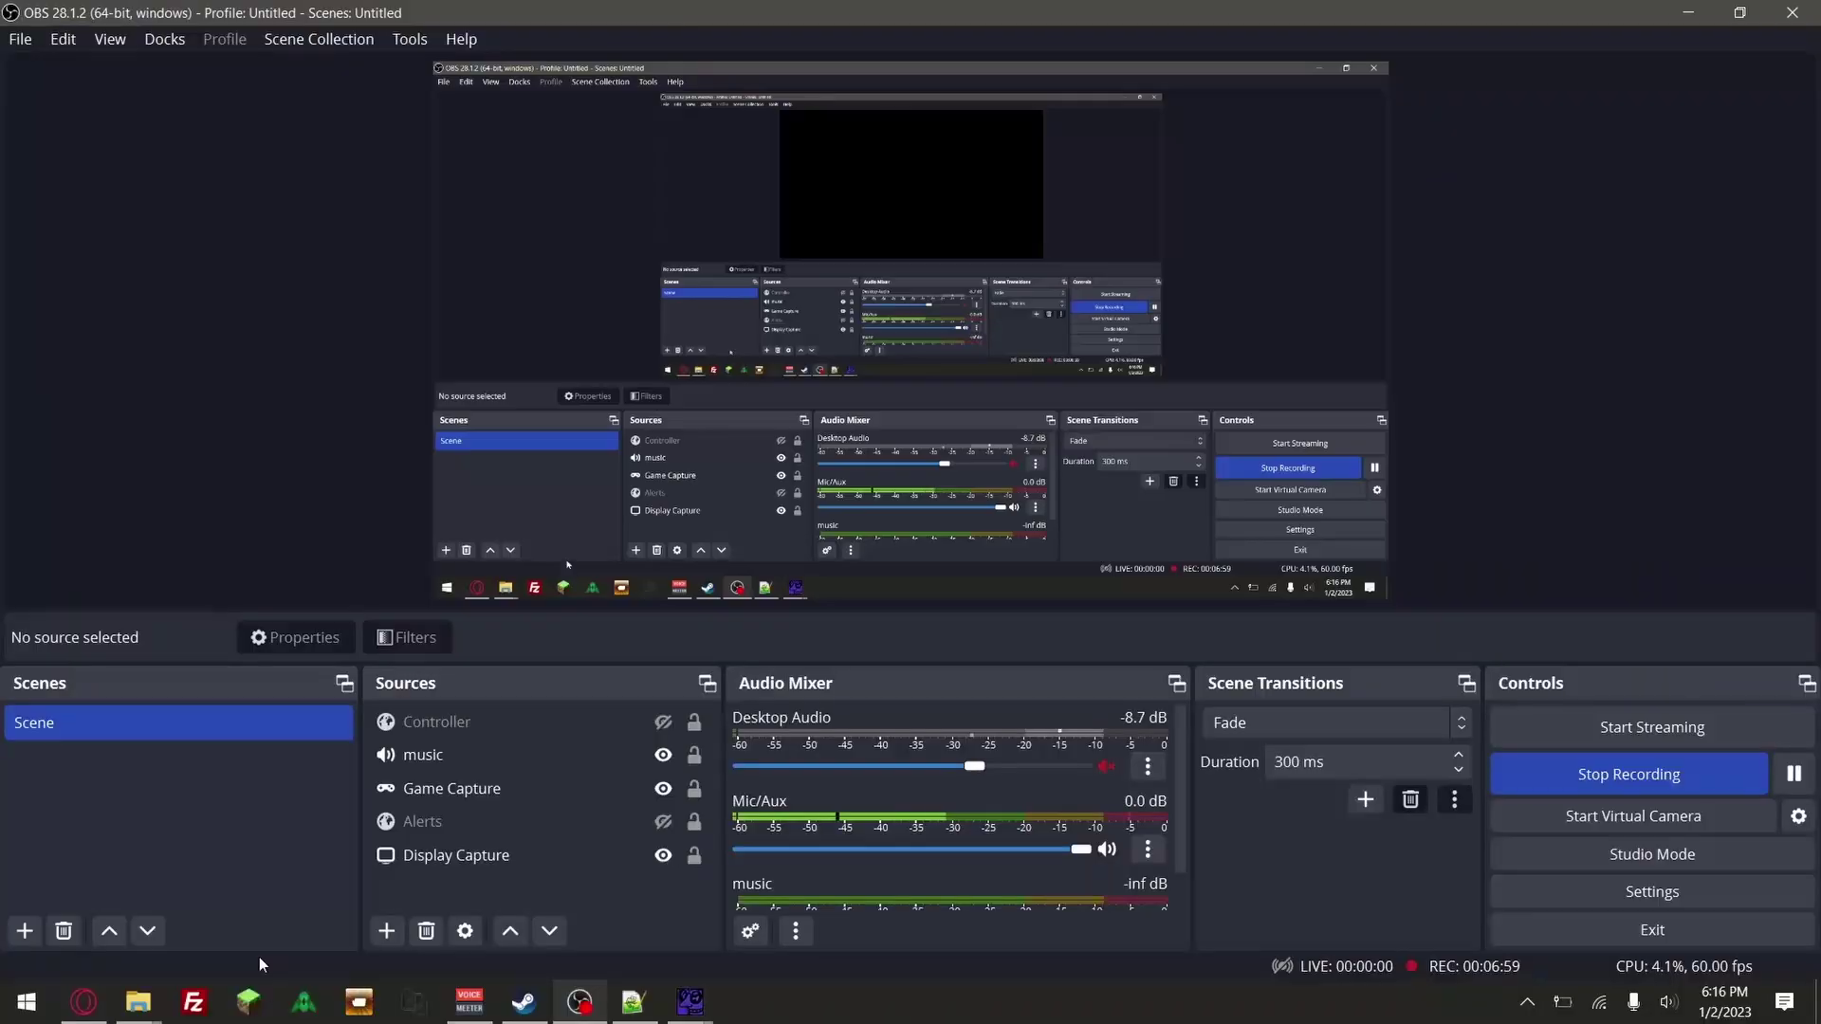
Go from addons up to left4dead2, enter Vappy, and open its pak01_dir.vpk in GCFScape
mouse_move(646, 879)
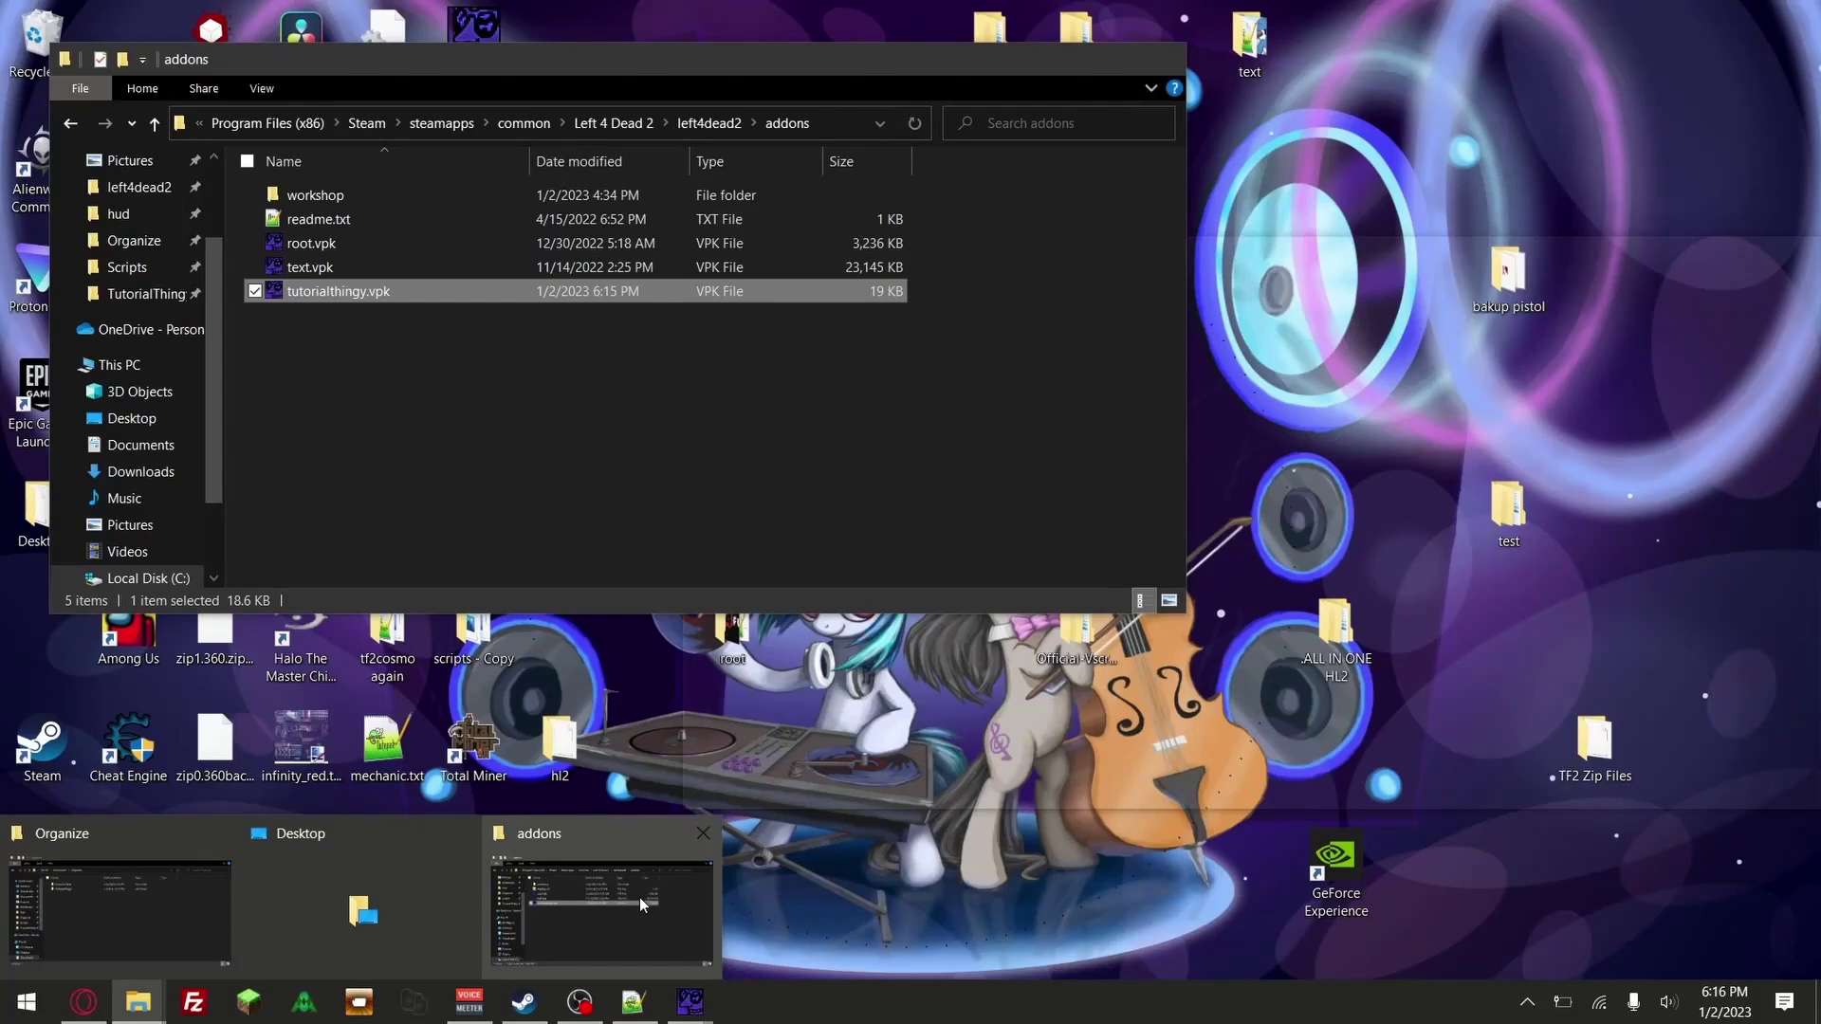
left_click(639, 898)
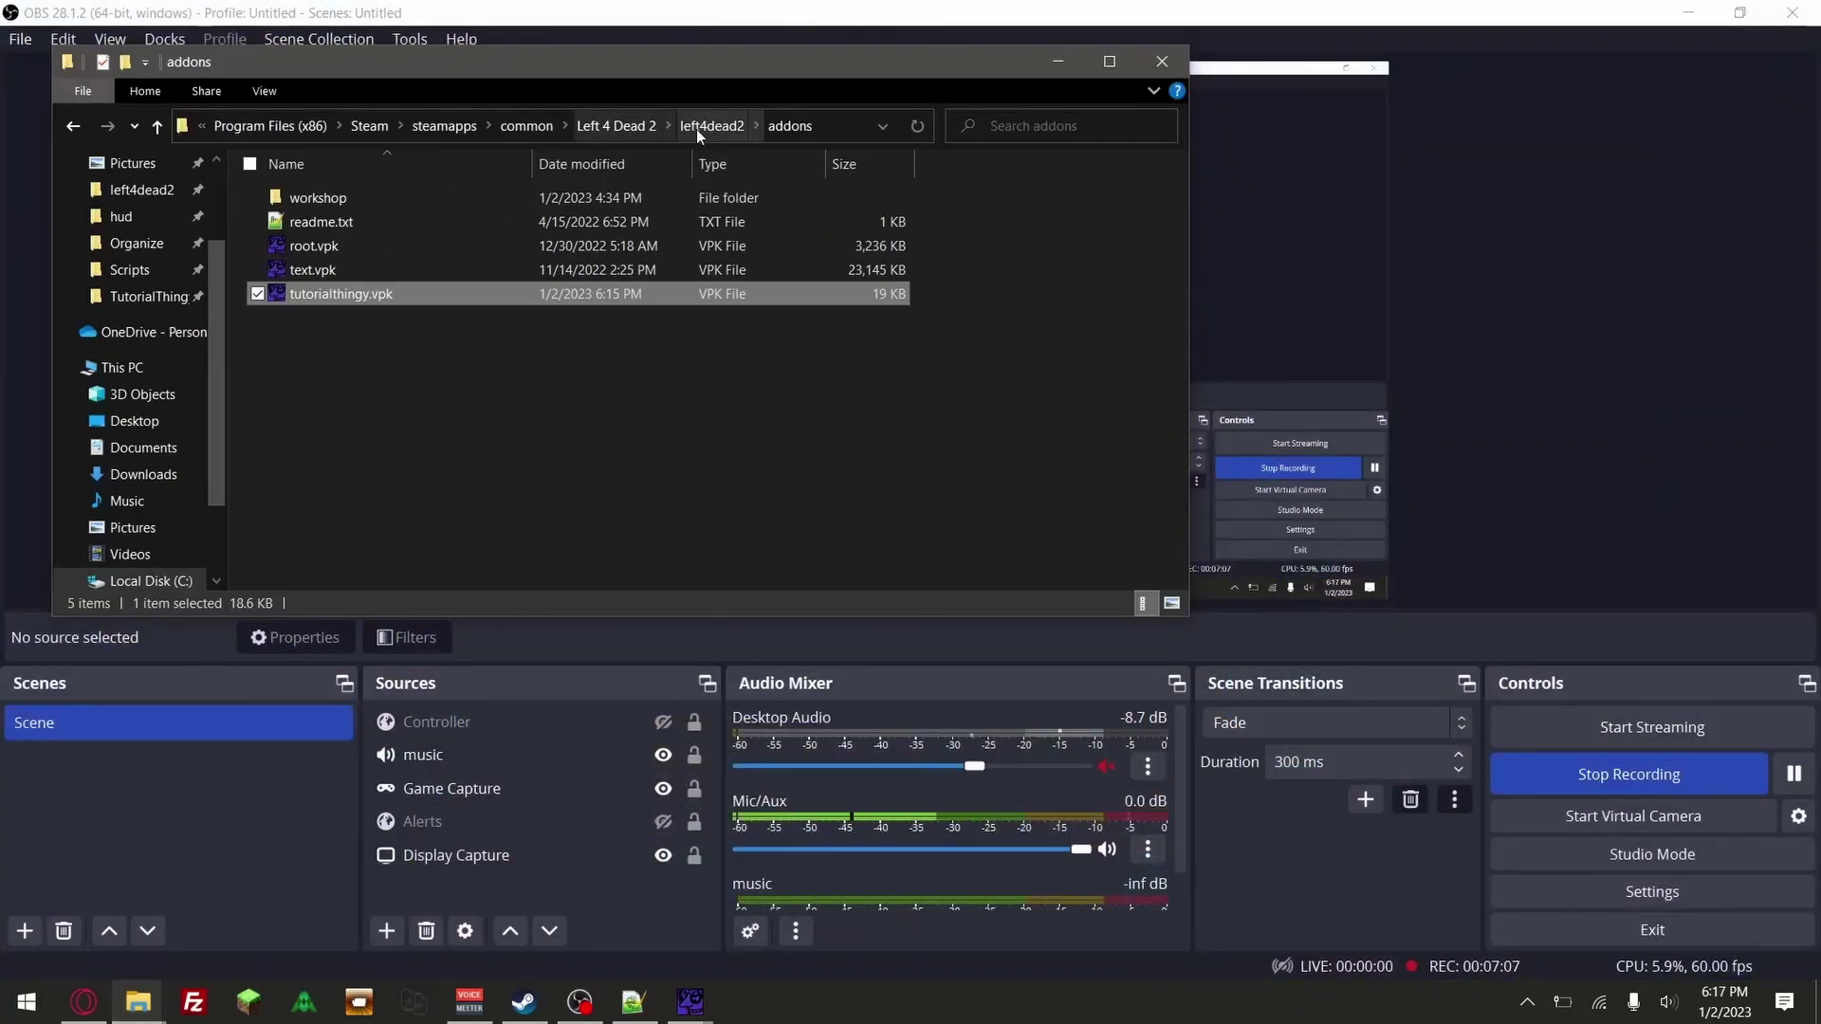
left_click(612, 127)
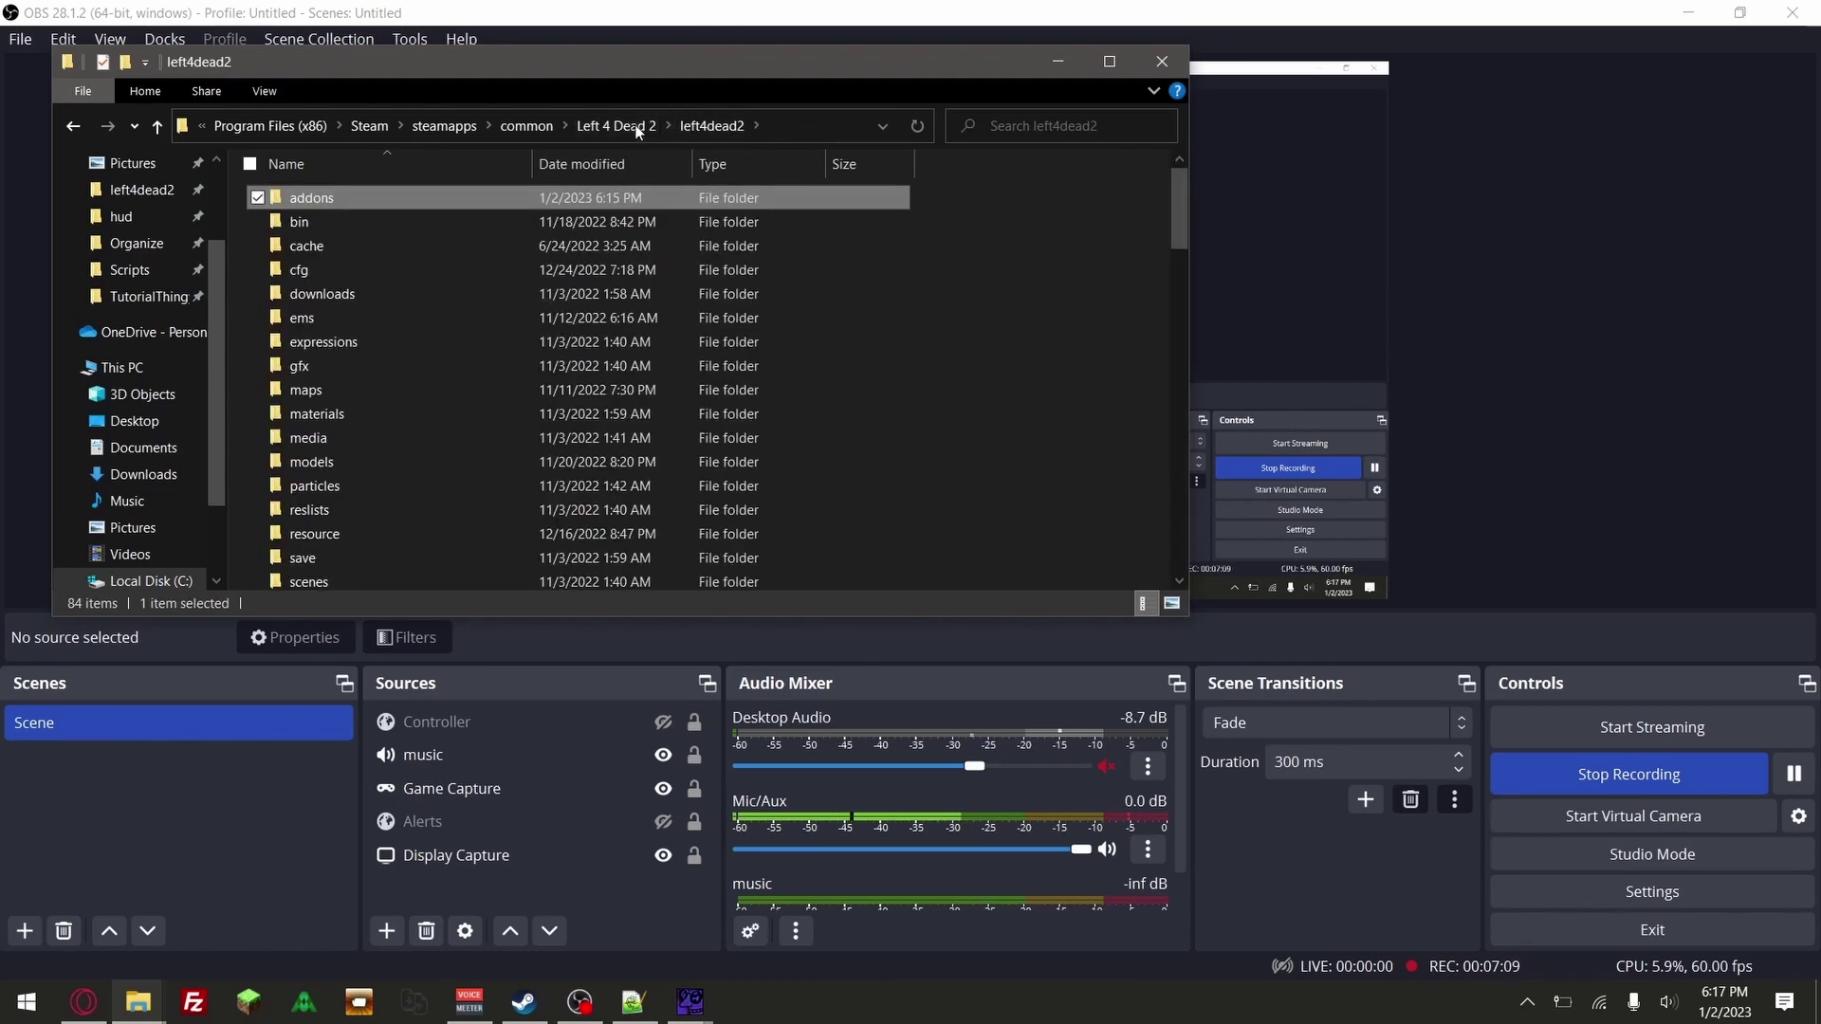
scroll(406, 362, "down", 1)
double_click(348, 429)
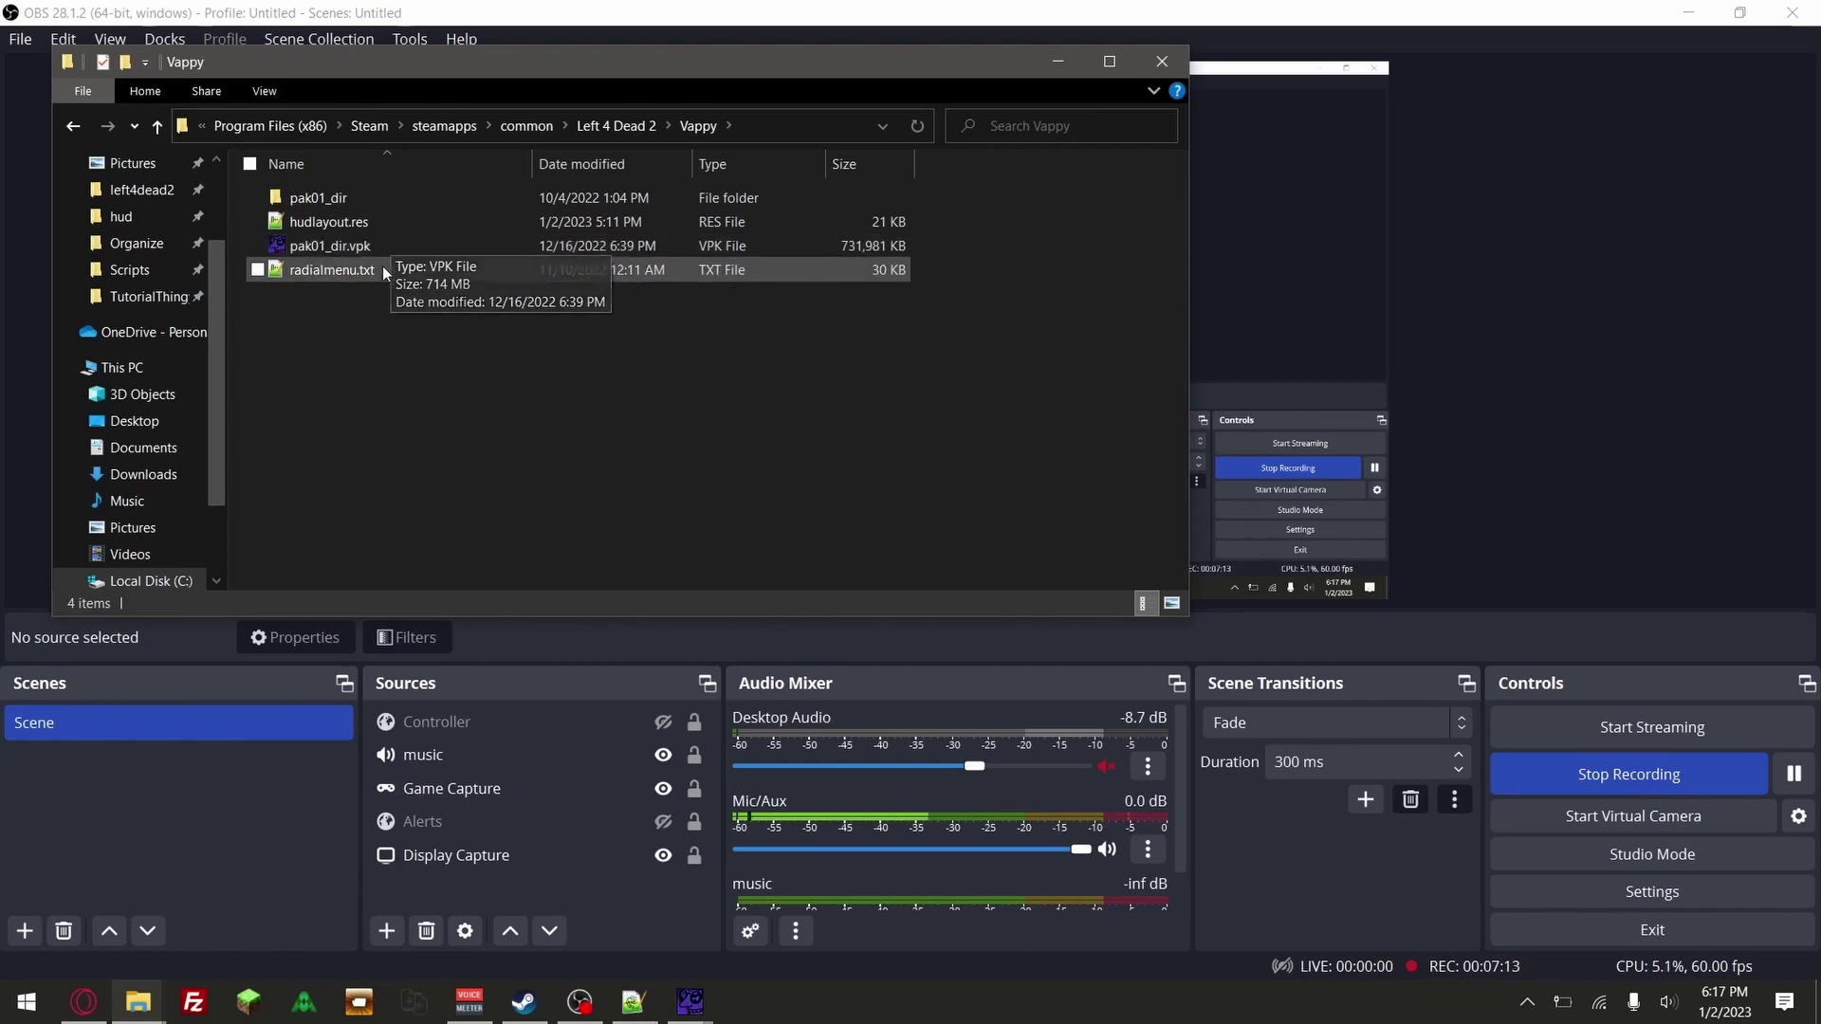
left_click(387, 254)
double_click(433, 243)
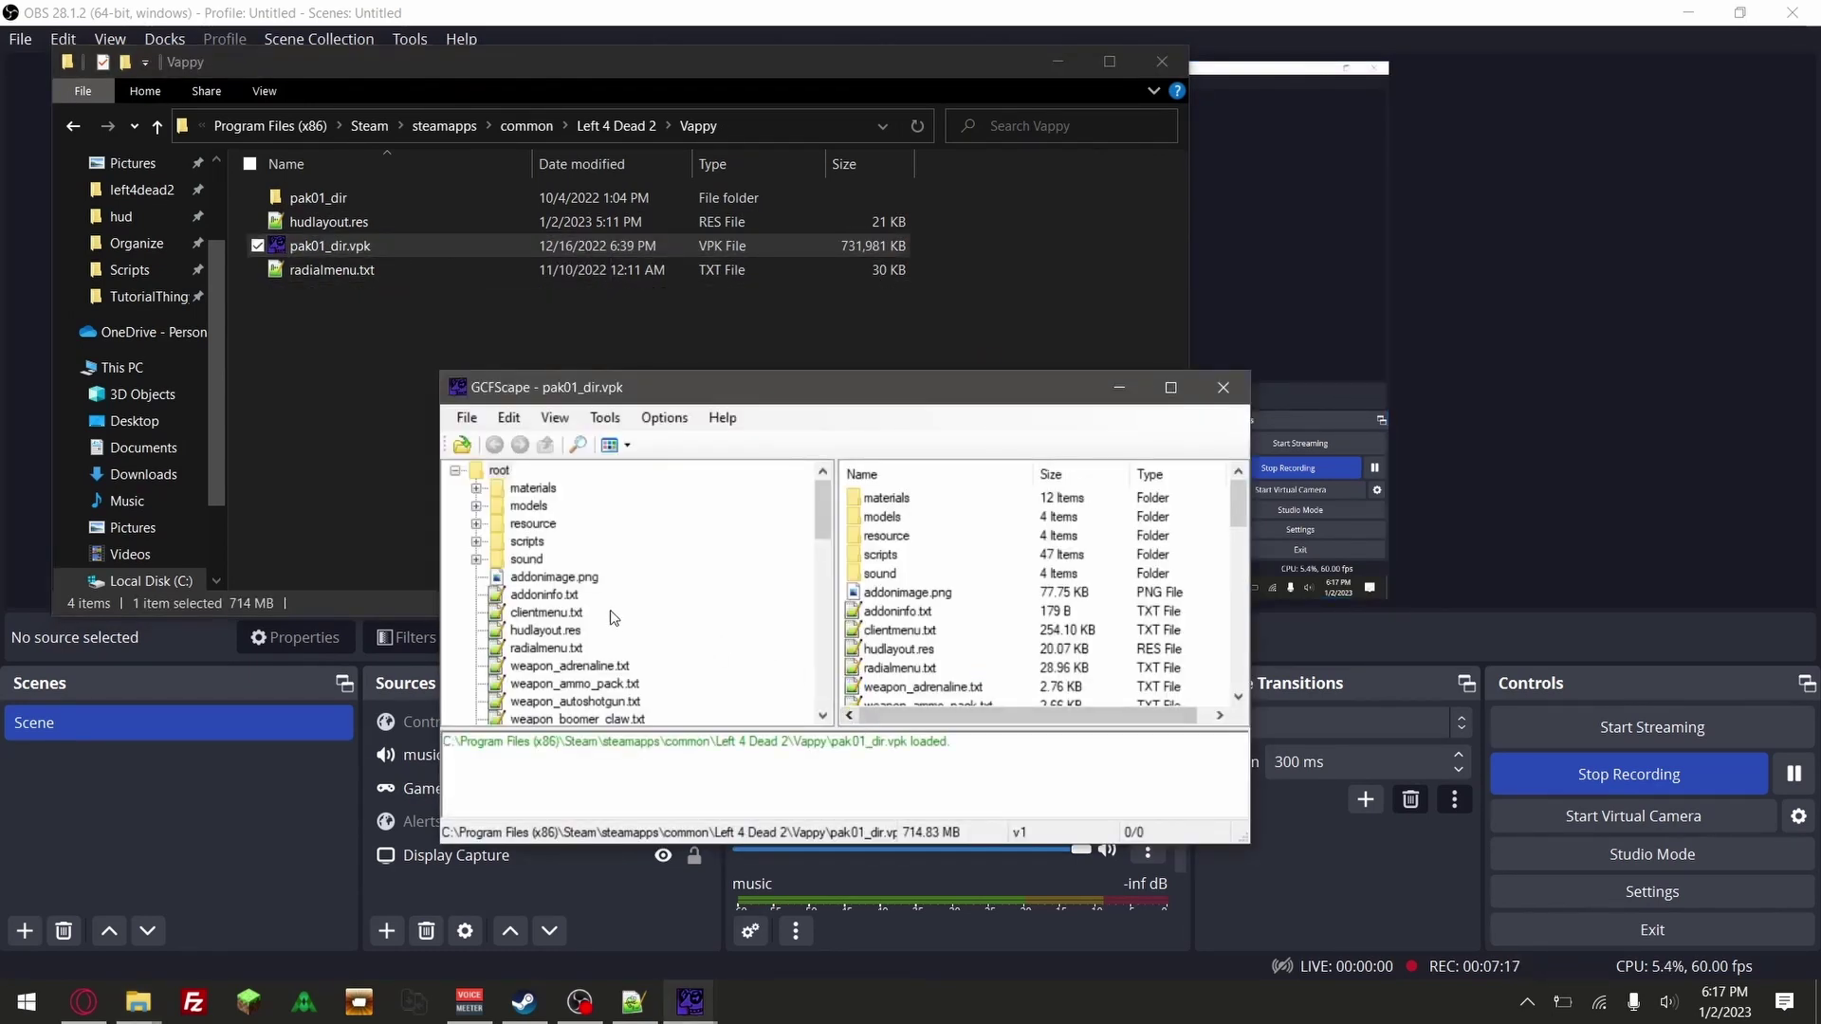
Open the scripts folder inside pak01_dir.vpk
scroll(531, 548, "down", 7)
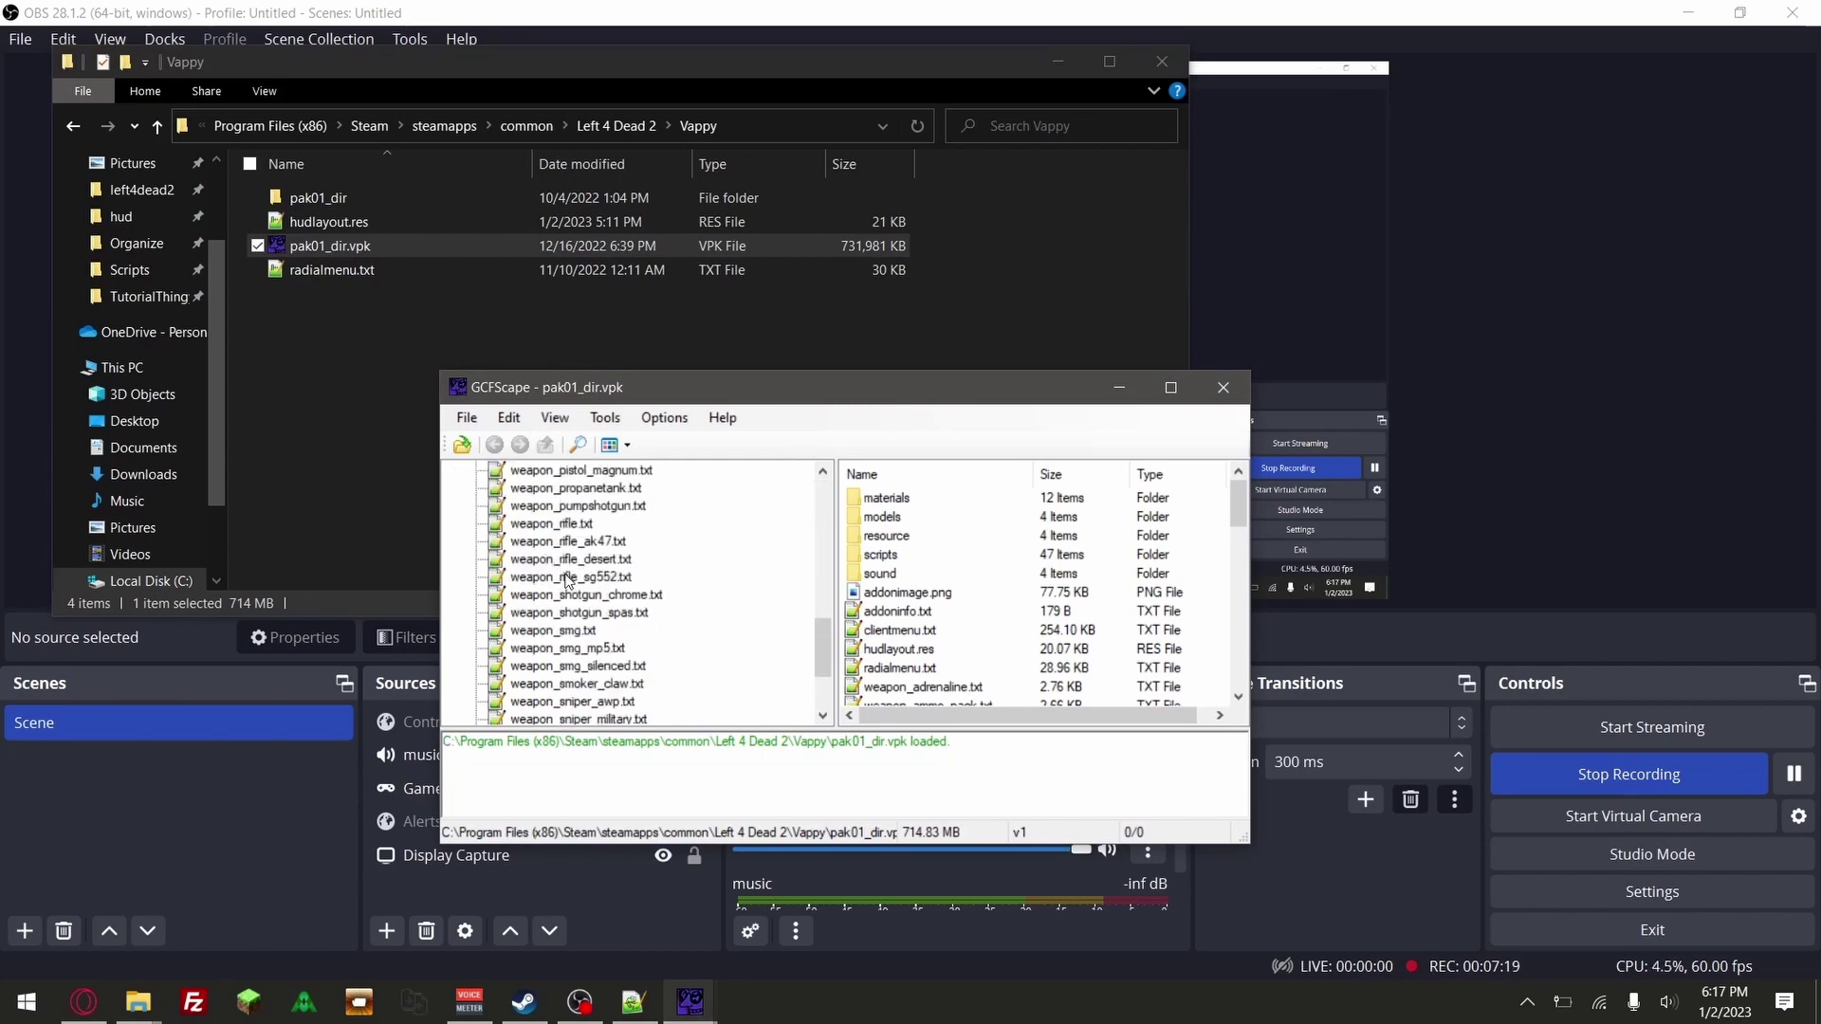
scroll(605, 612, "up", 6)
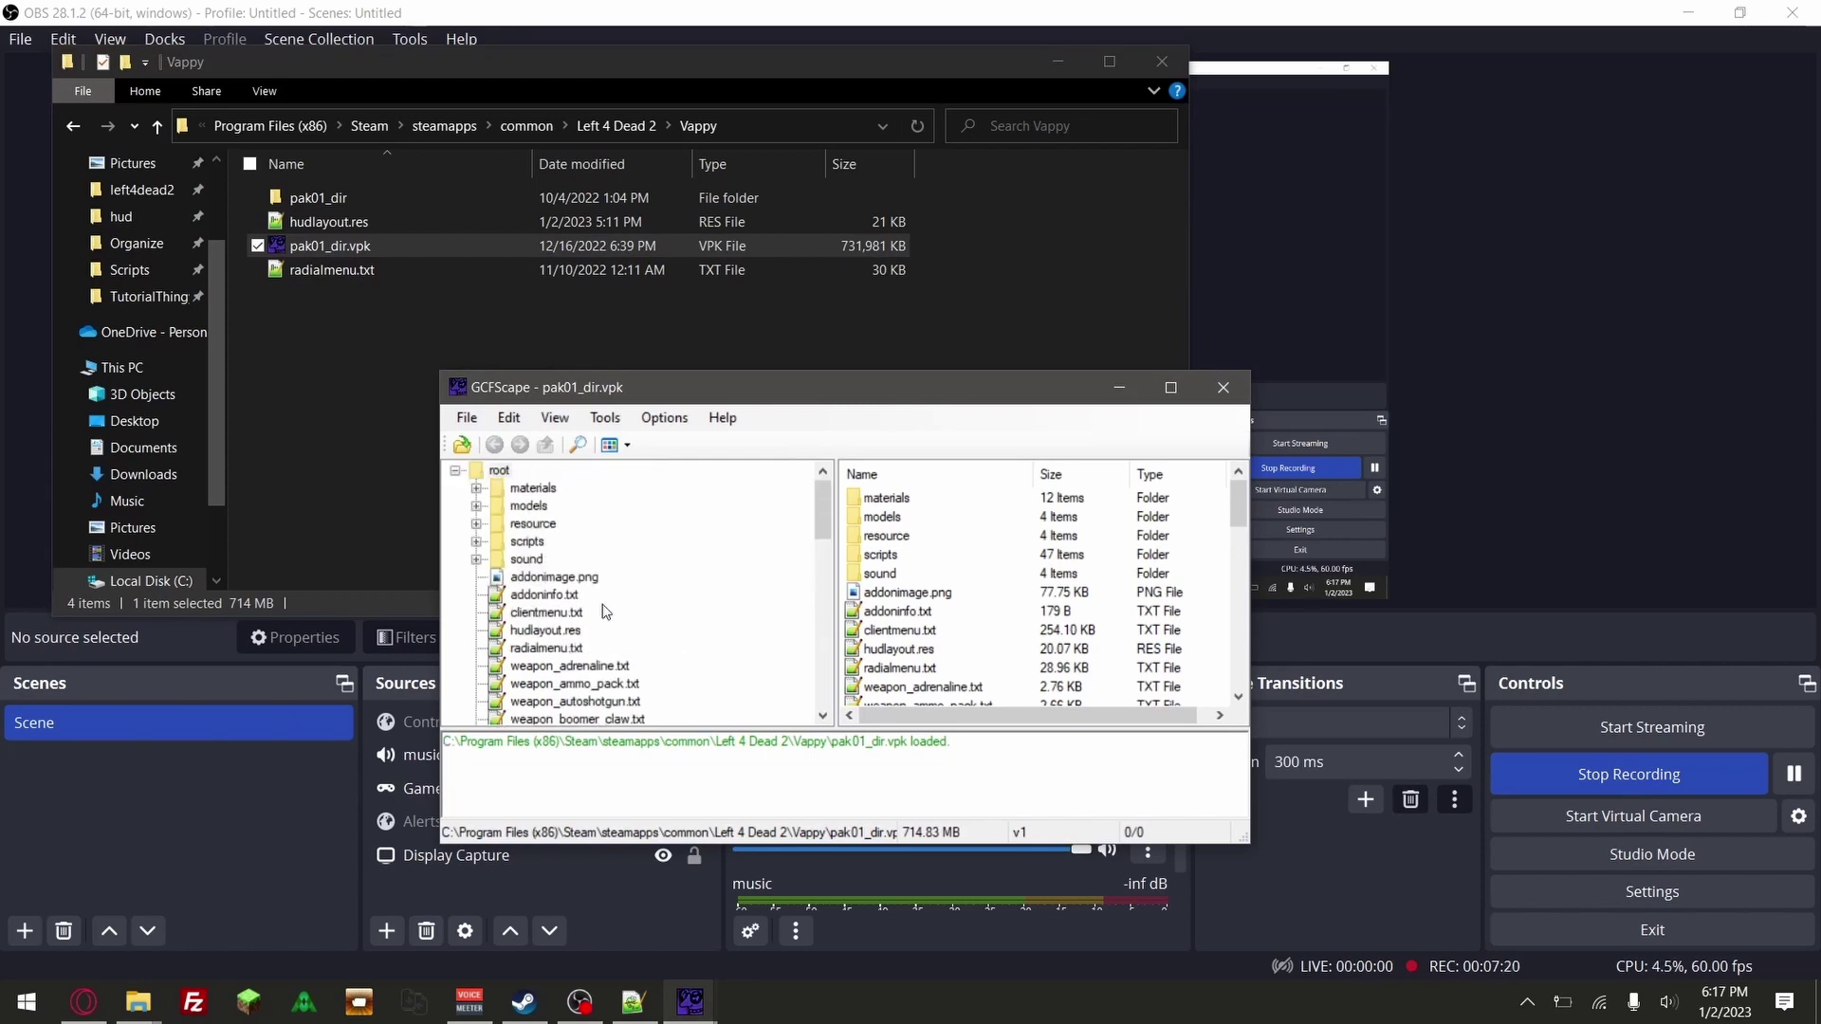
double_click(537, 547)
scroll(616, 588, "down", 10)
scroll(655, 598, "up", 10)
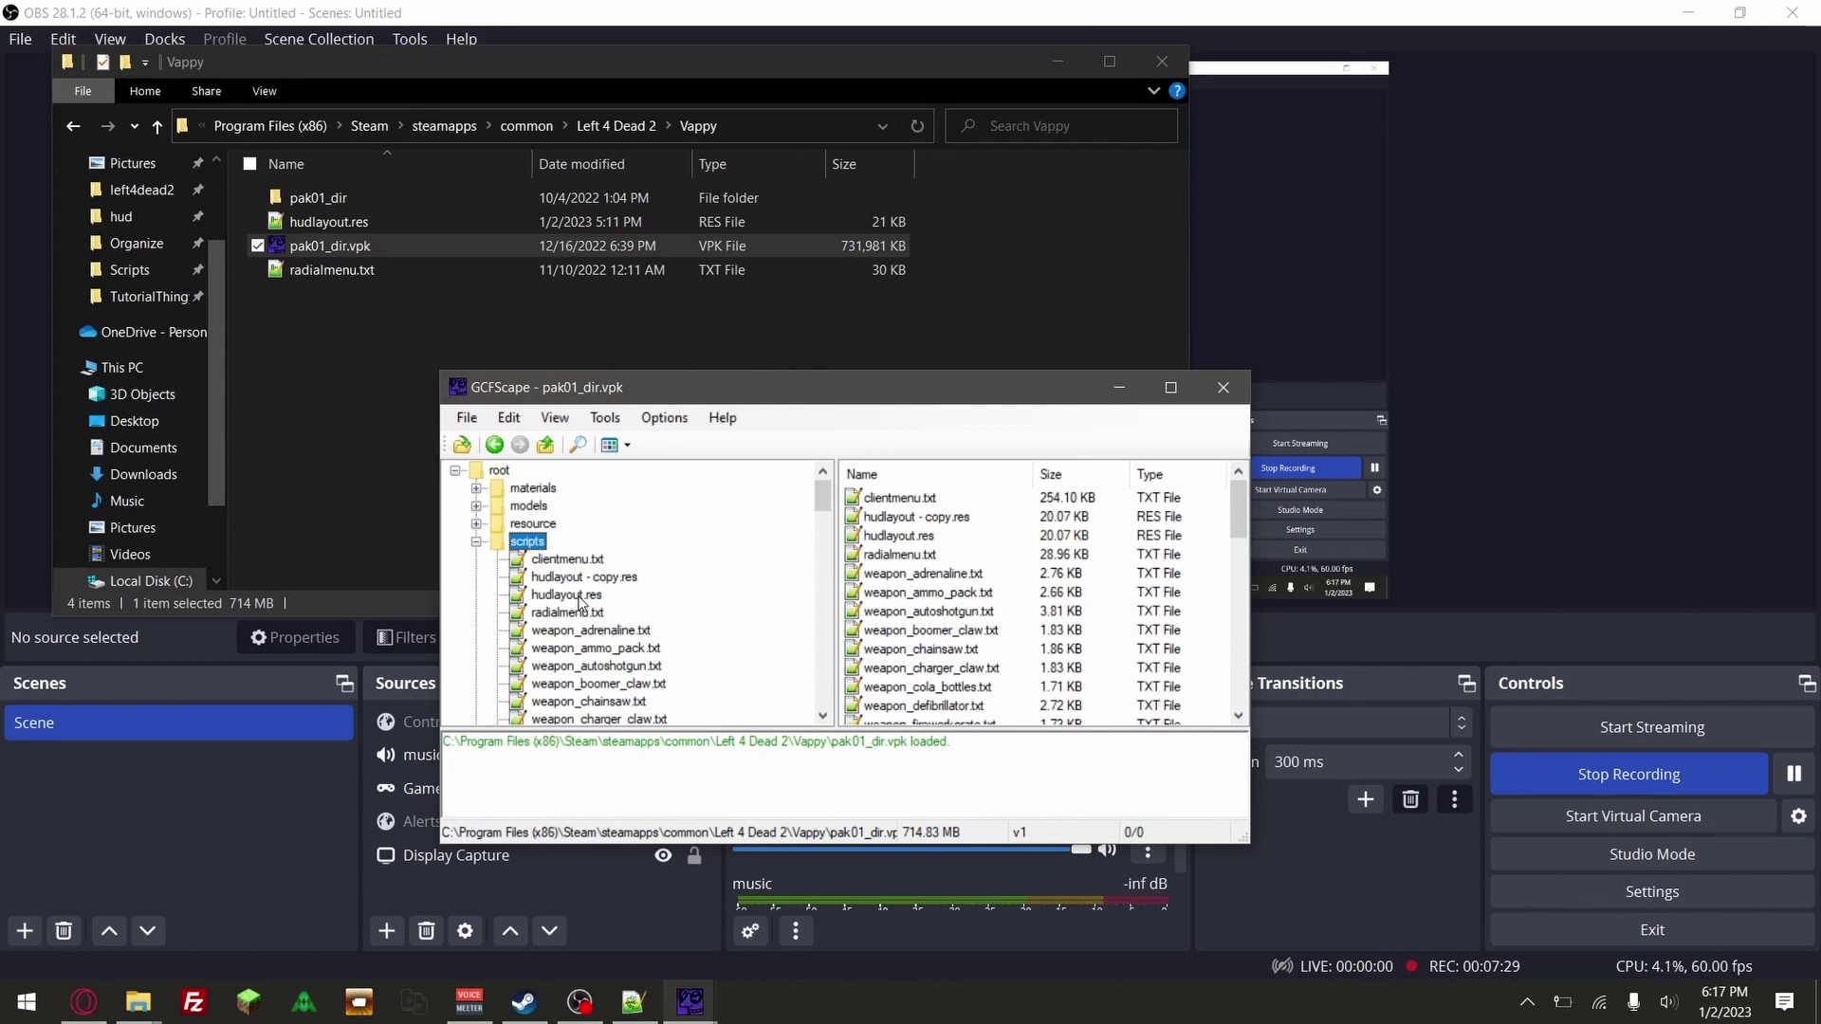
Drag hudlayout.res to the Vappy folder but skip replacing the existing copy
left_click_drag(596, 592, 338, 388)
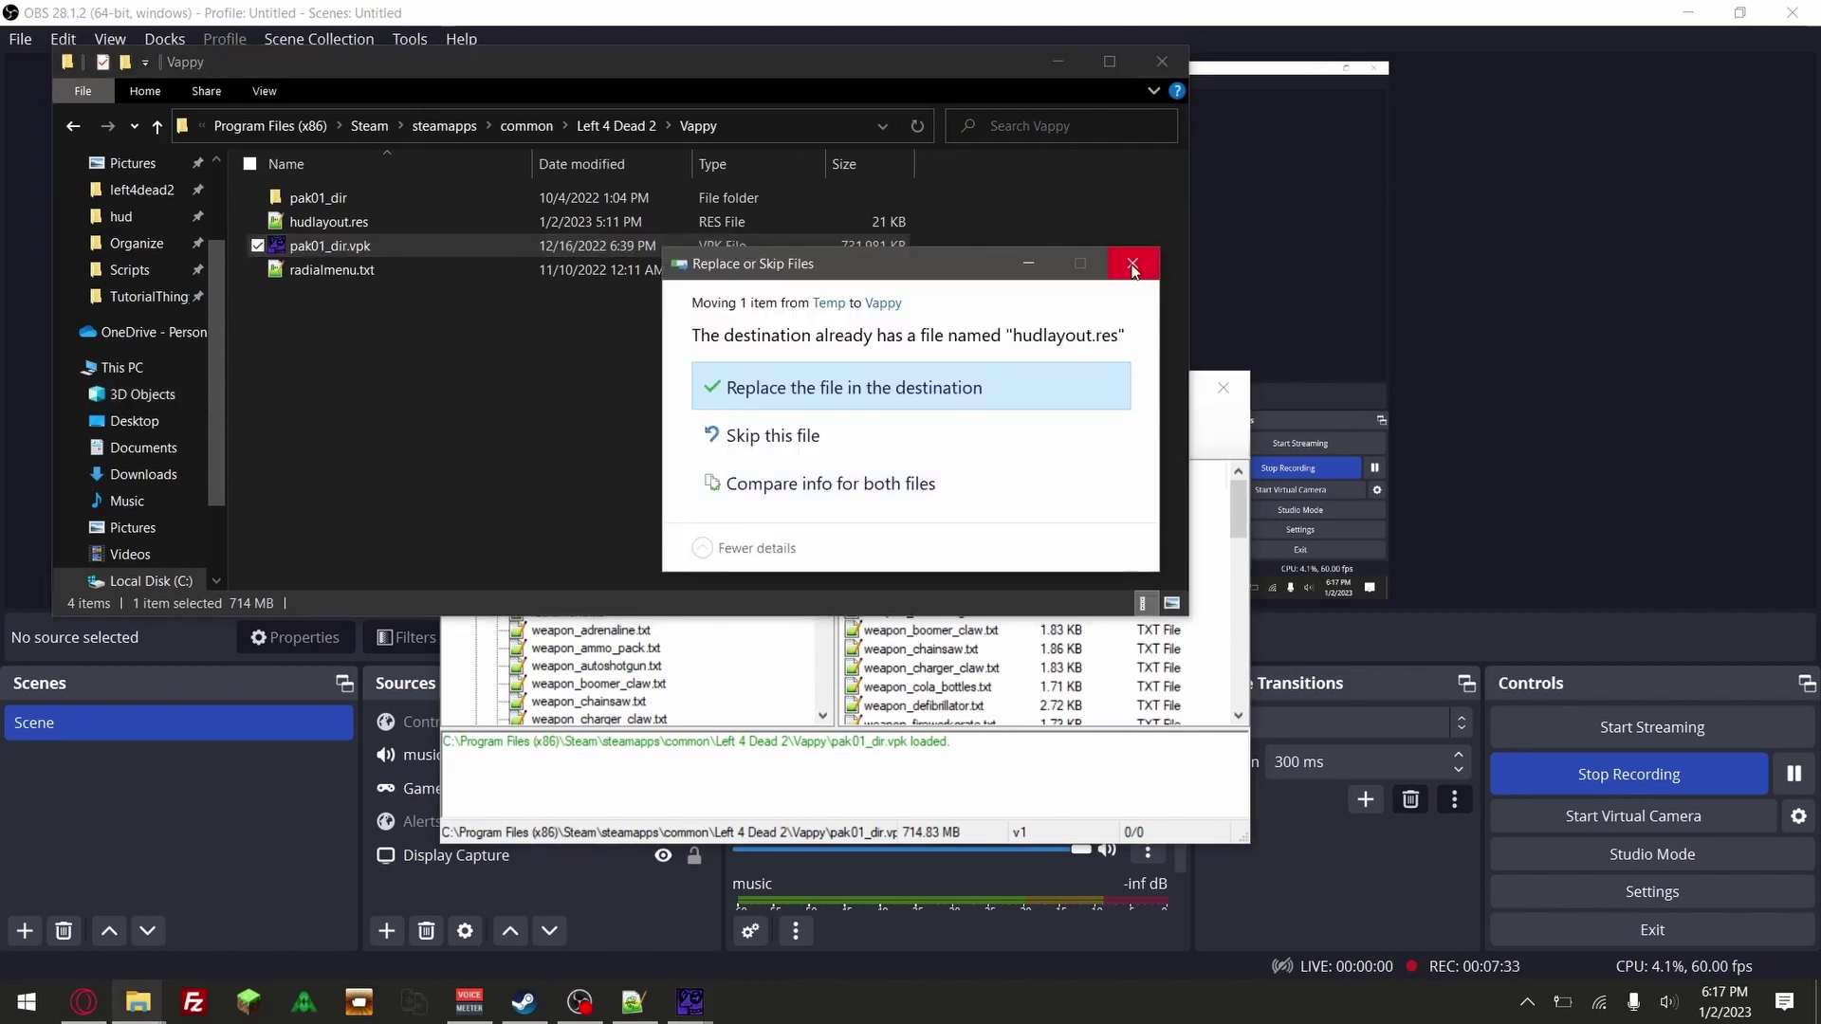
left_click(1133, 263)
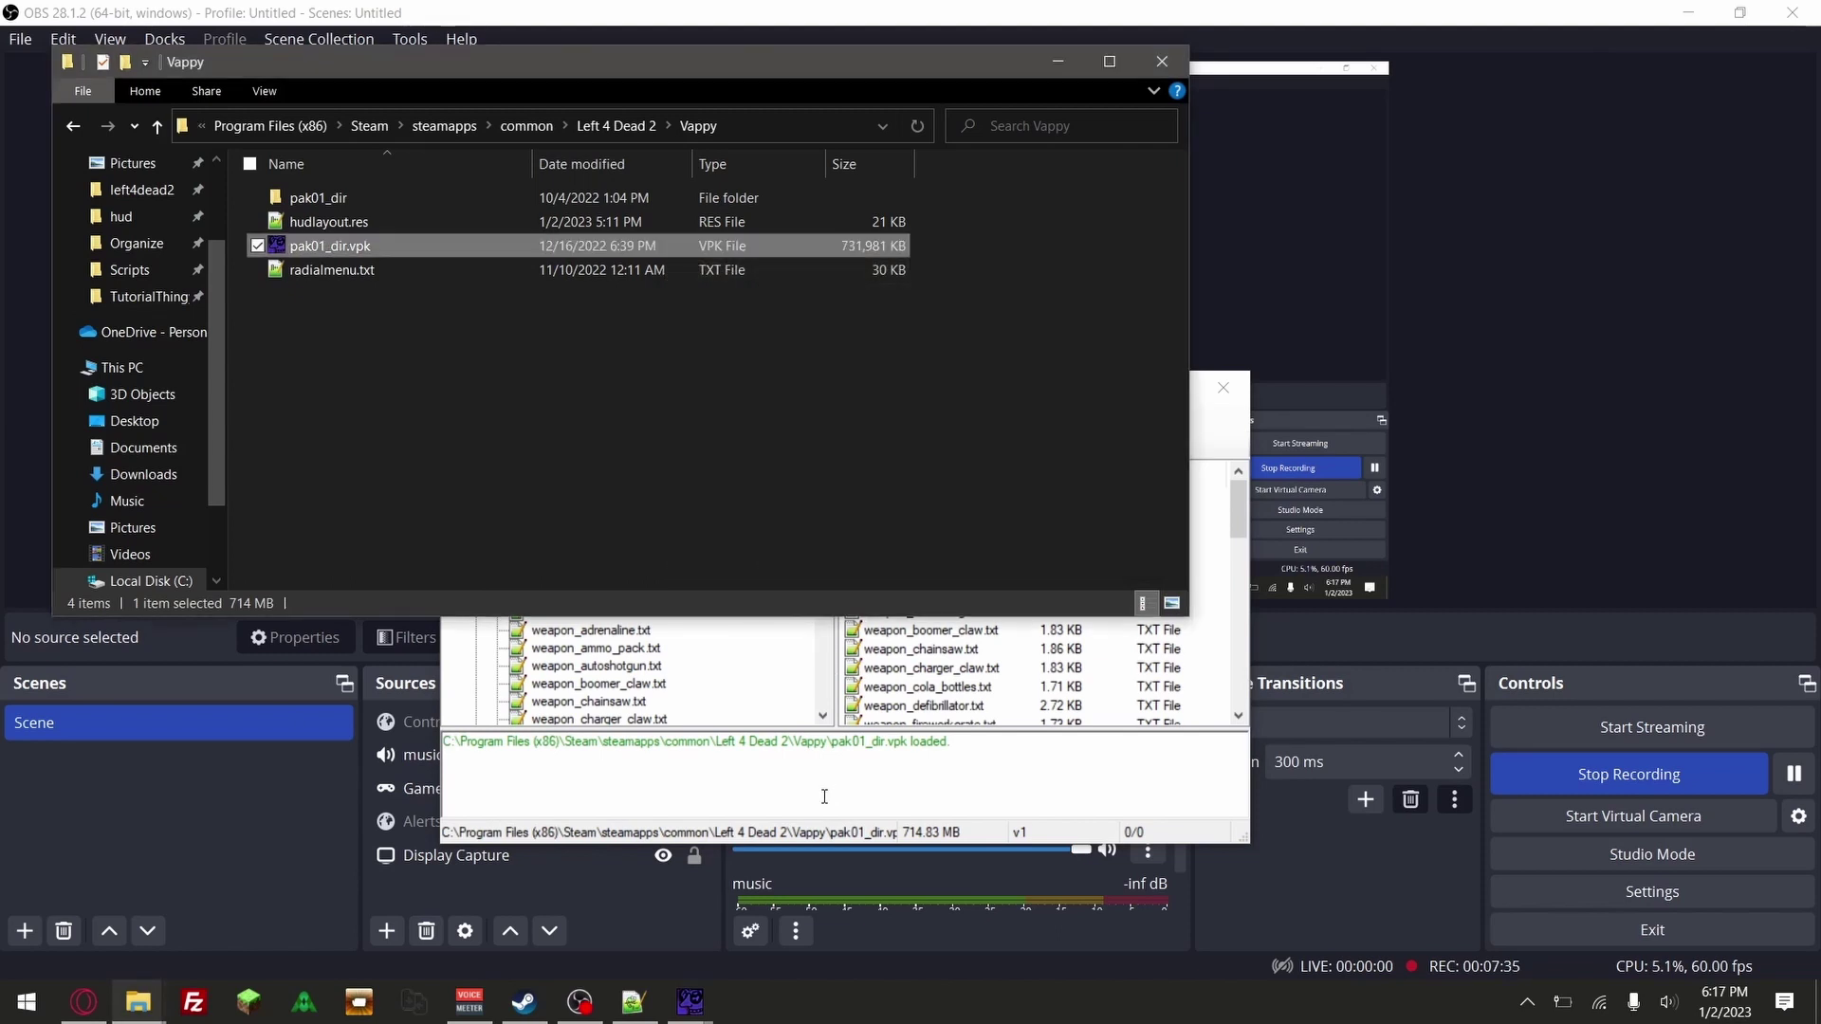
left_click(599, 626)
left_click(580, 596)
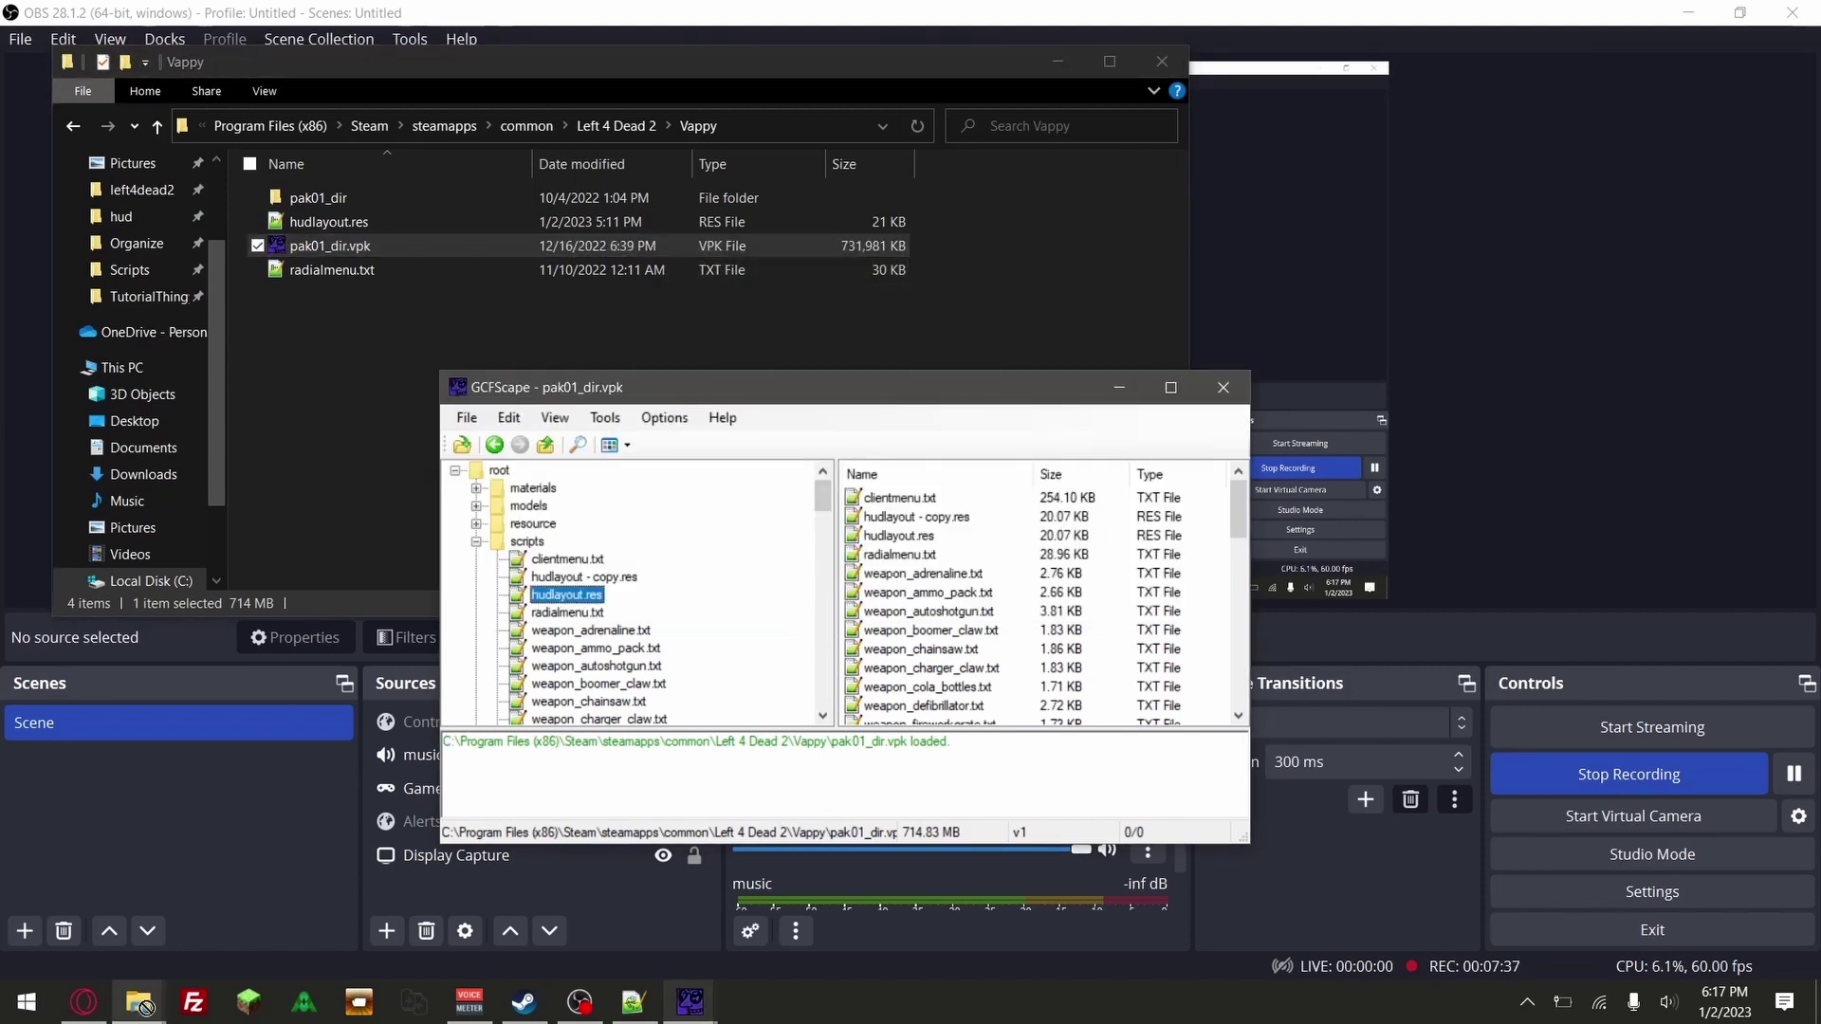
Move hudlayout.res into TutorialThingy's Scripts folder, after briefly placing it in resource
mouse_move(139, 1003)
left_click(134, 921)
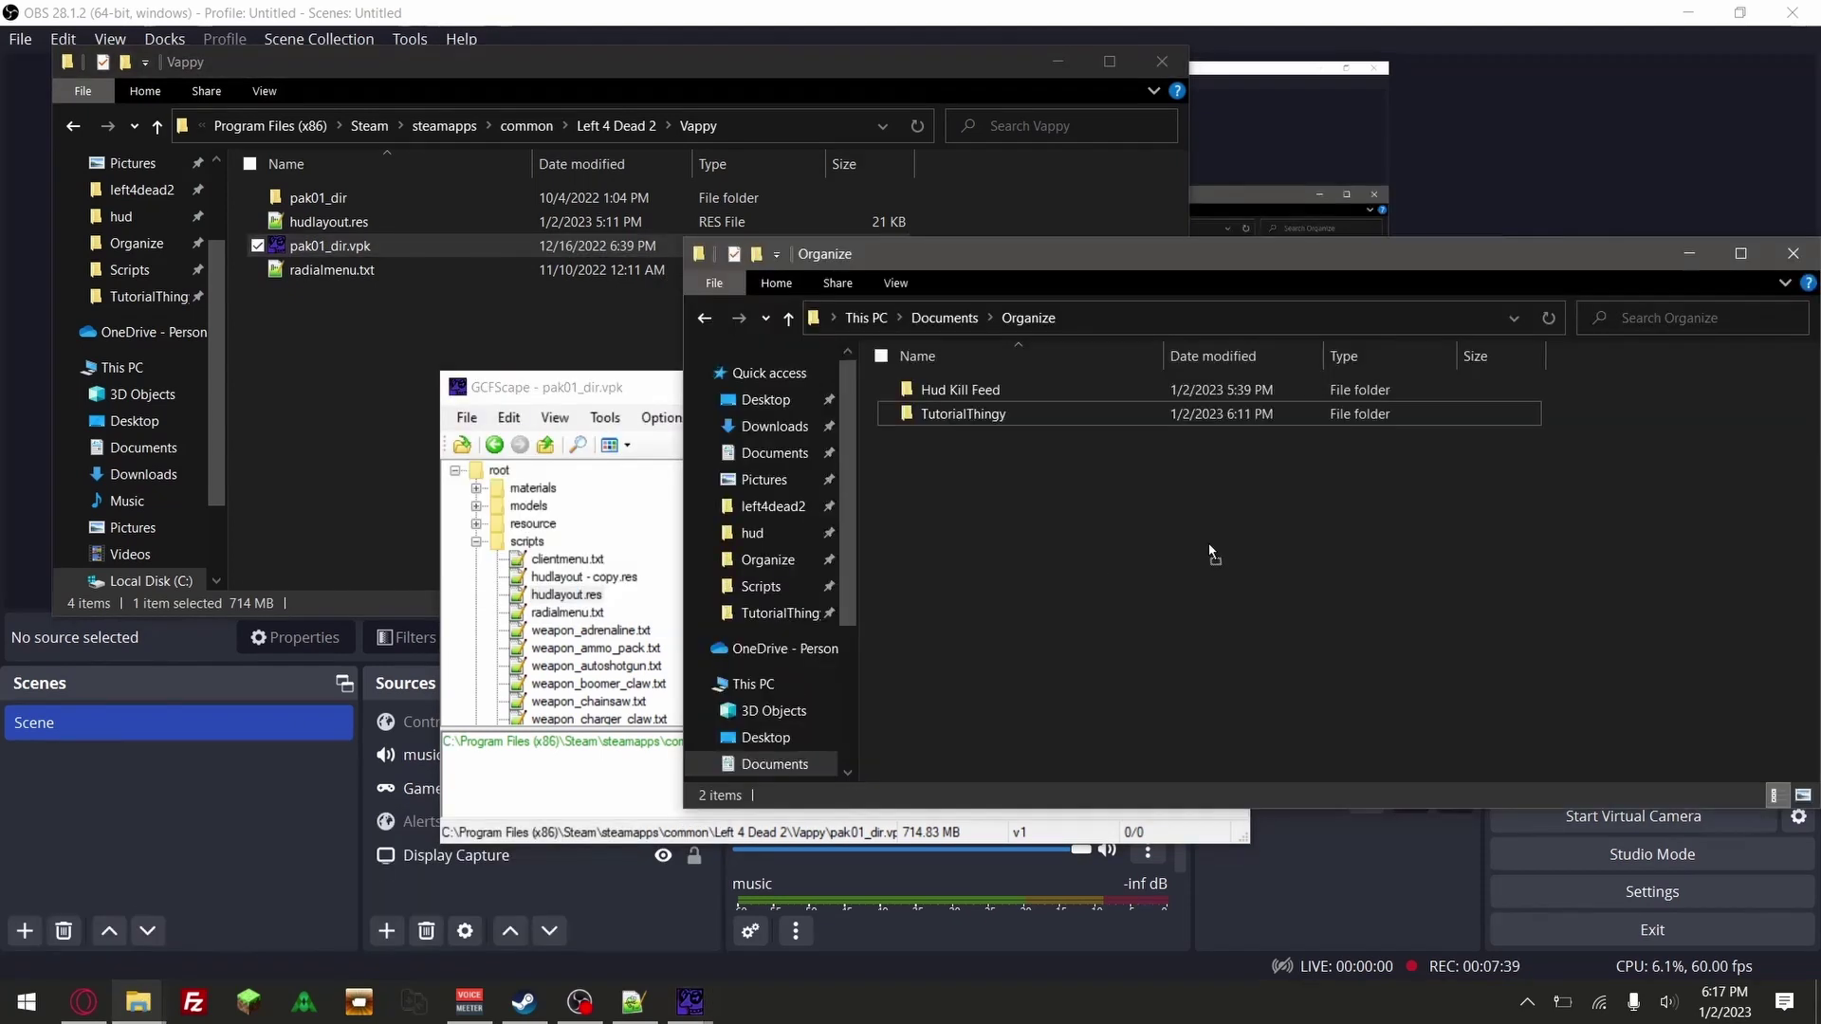
double_click(1039, 415)
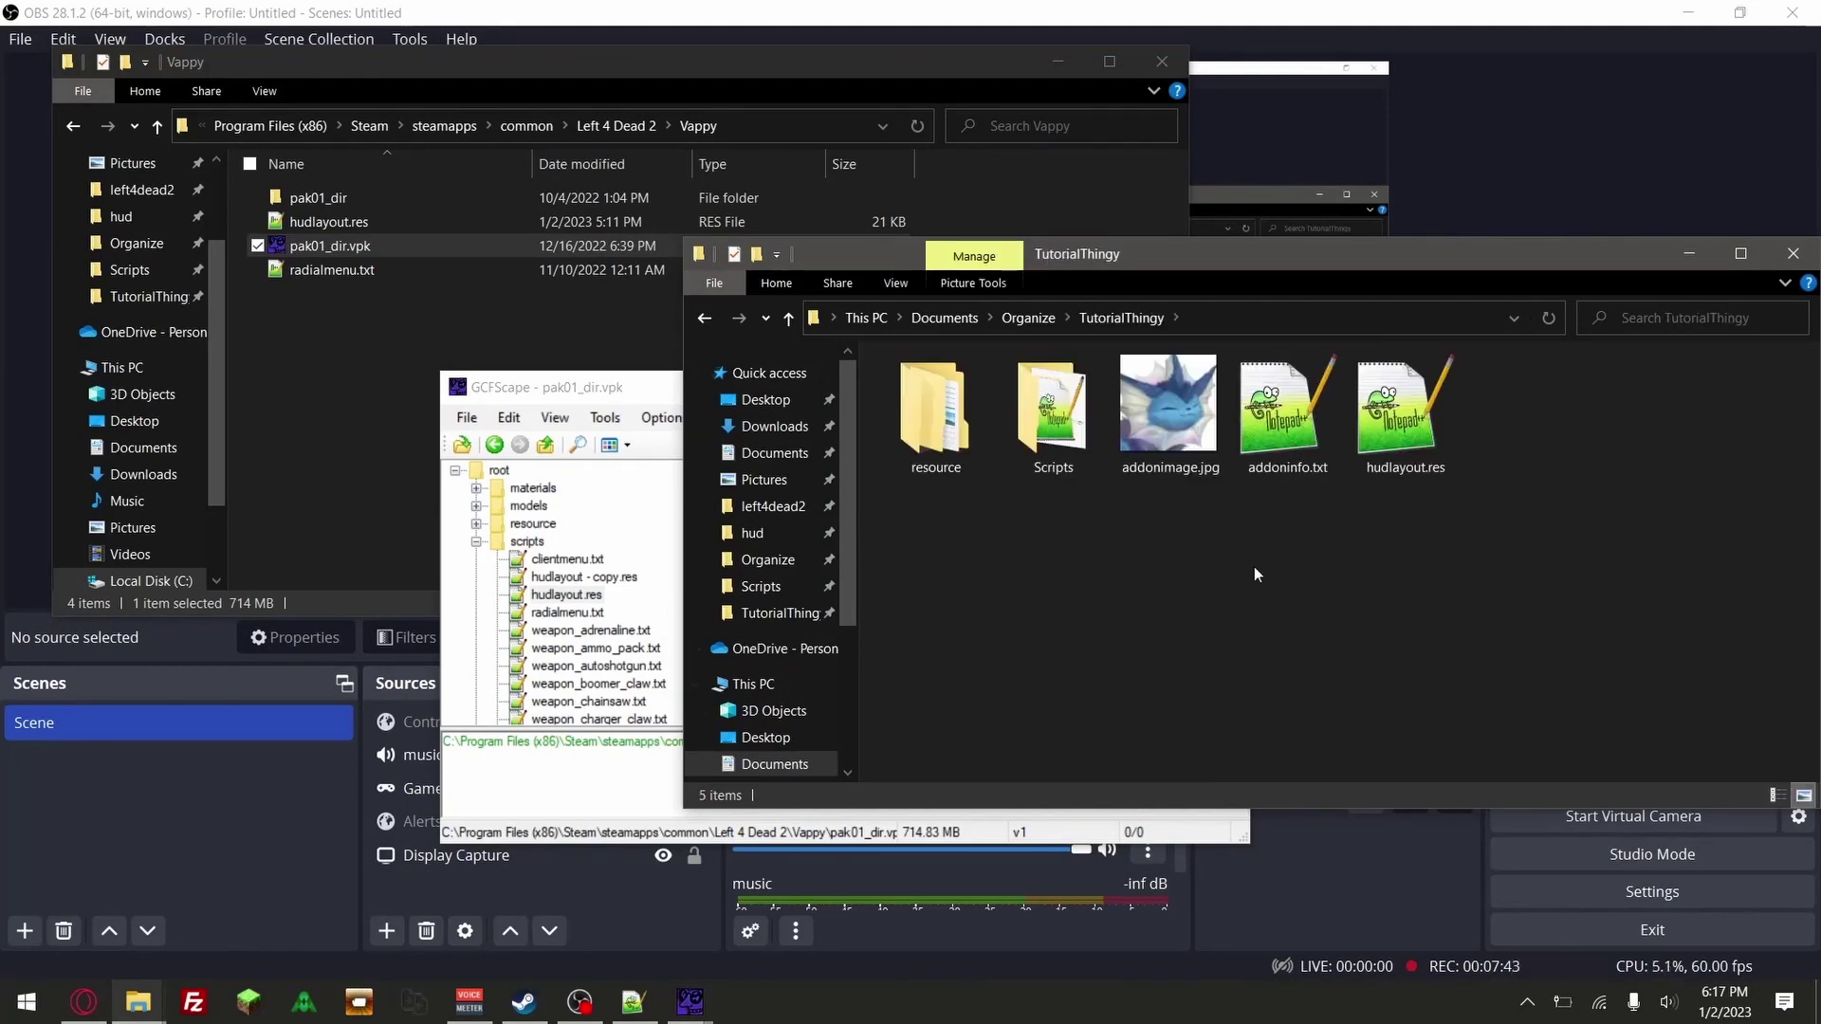
left_click_drag(1404, 417, 1123, 317)
double_click(934, 442)
left_click(1123, 317)
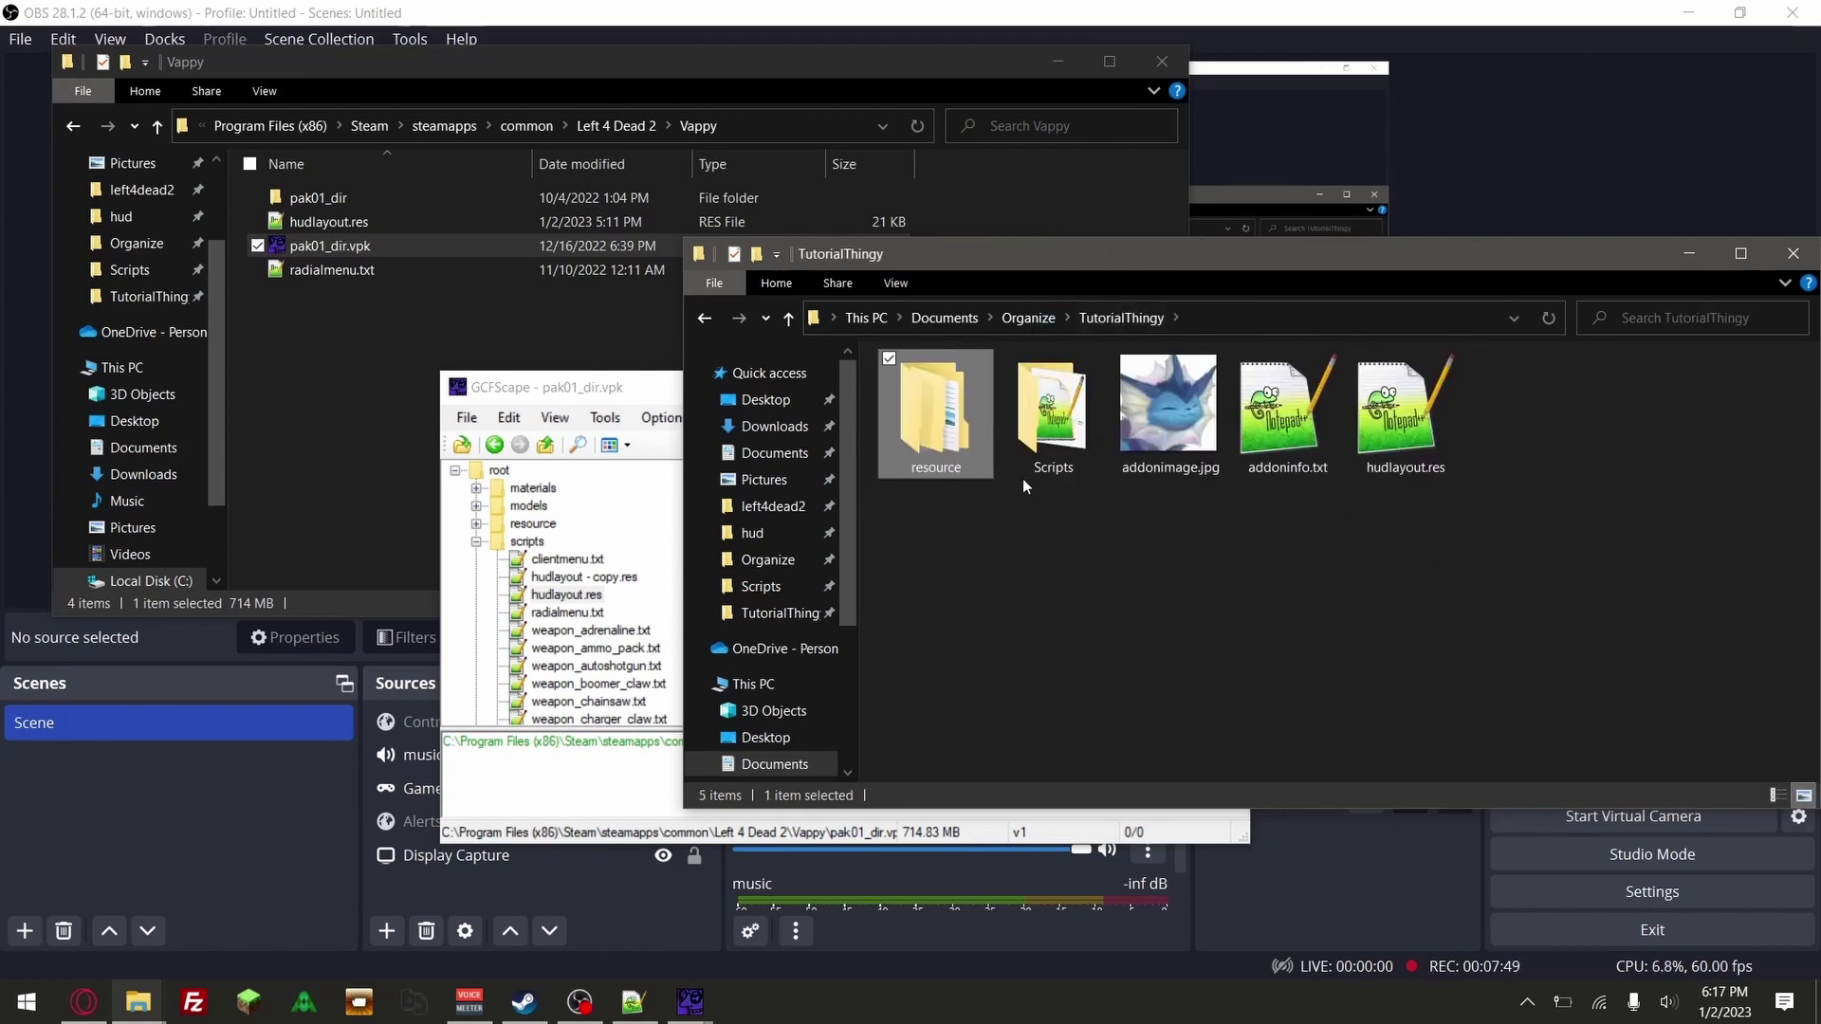
left_click_drag(1404, 417, 1100, 434)
Open Scripts\hudlayout.res in Notepad++ and place the caret at the HudCommentary line
double_click(1055, 417)
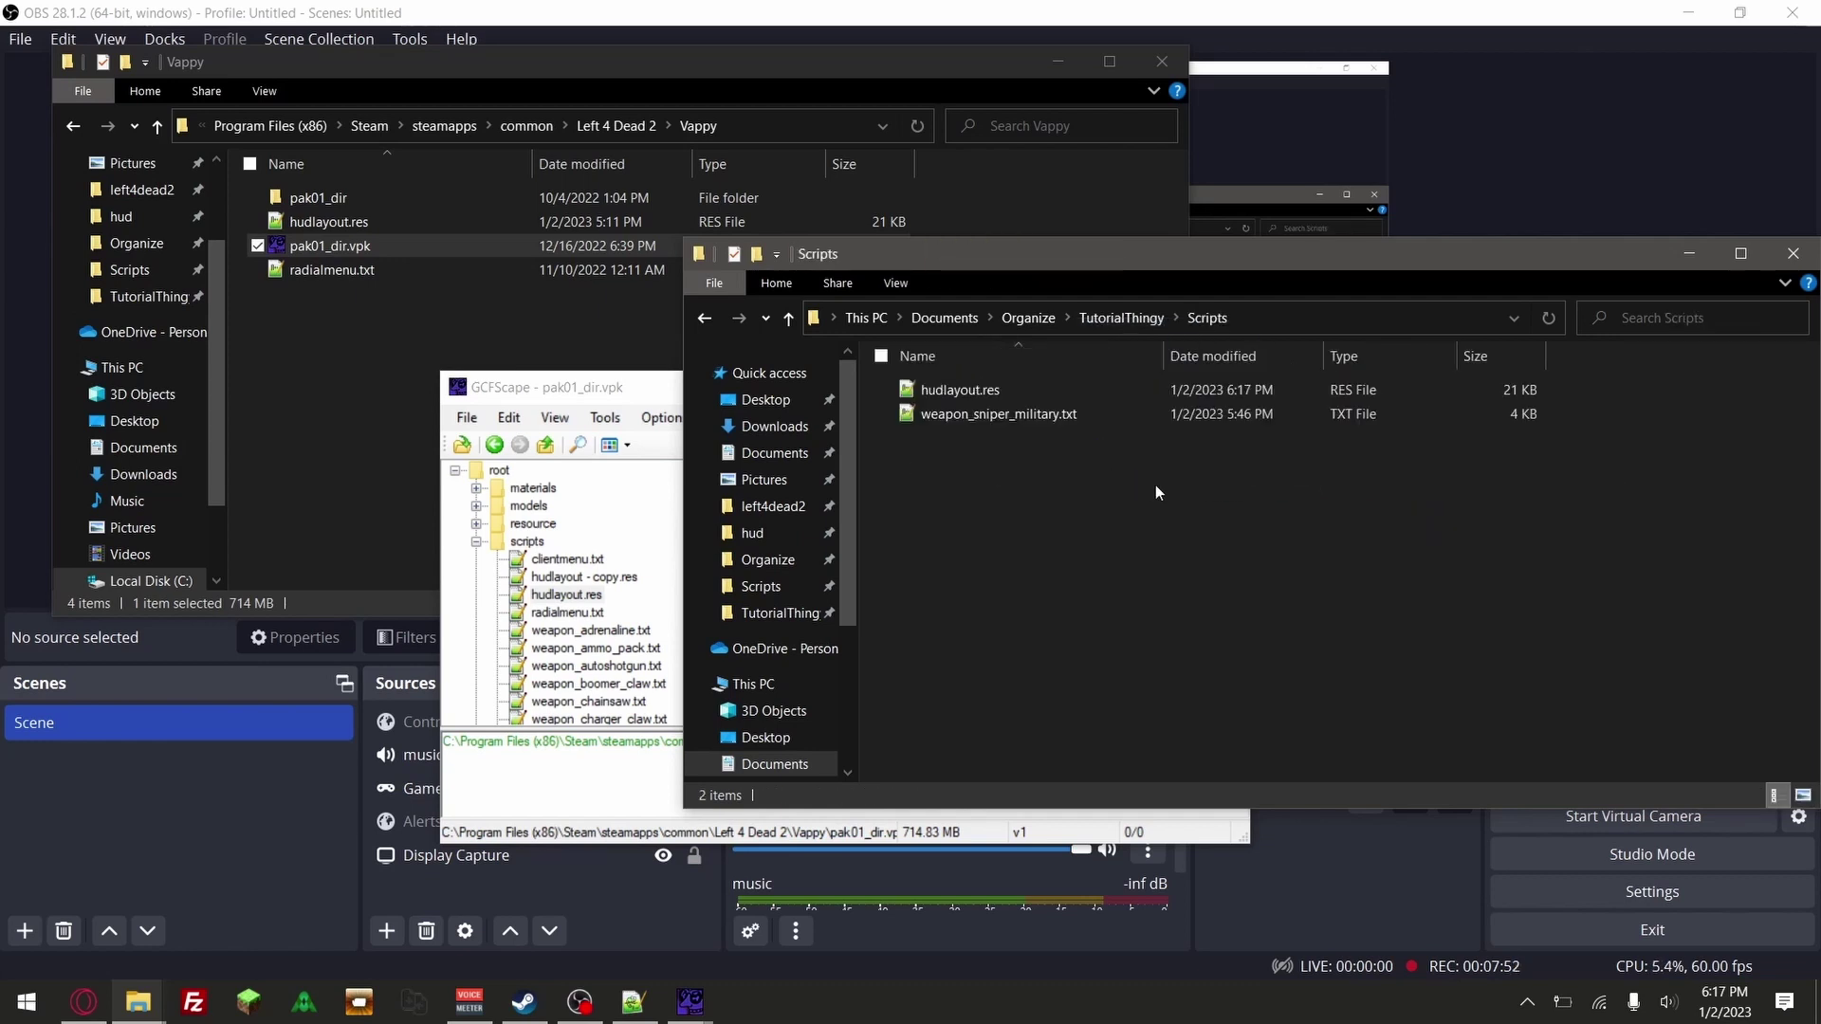
double_click(1043, 387)
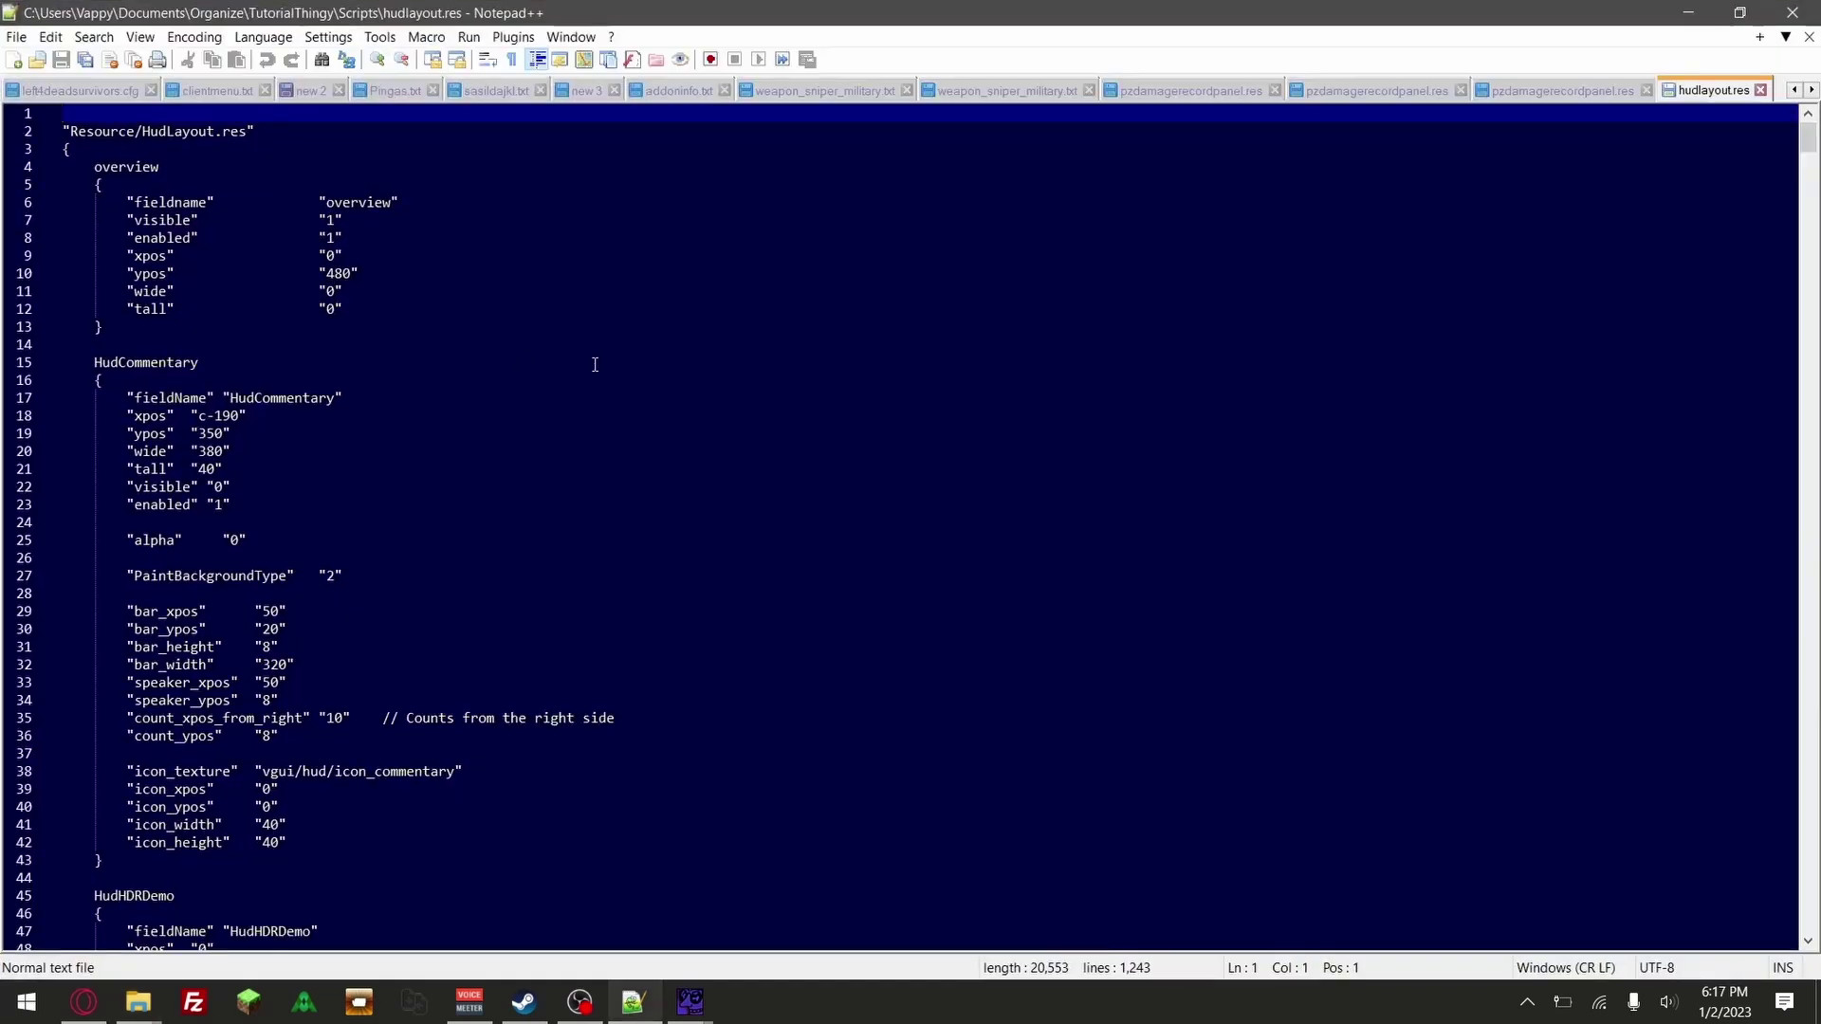
scroll(595, 364, "down", 2)
scroll(595, 365, "up", 2)
left_click(591, 365)
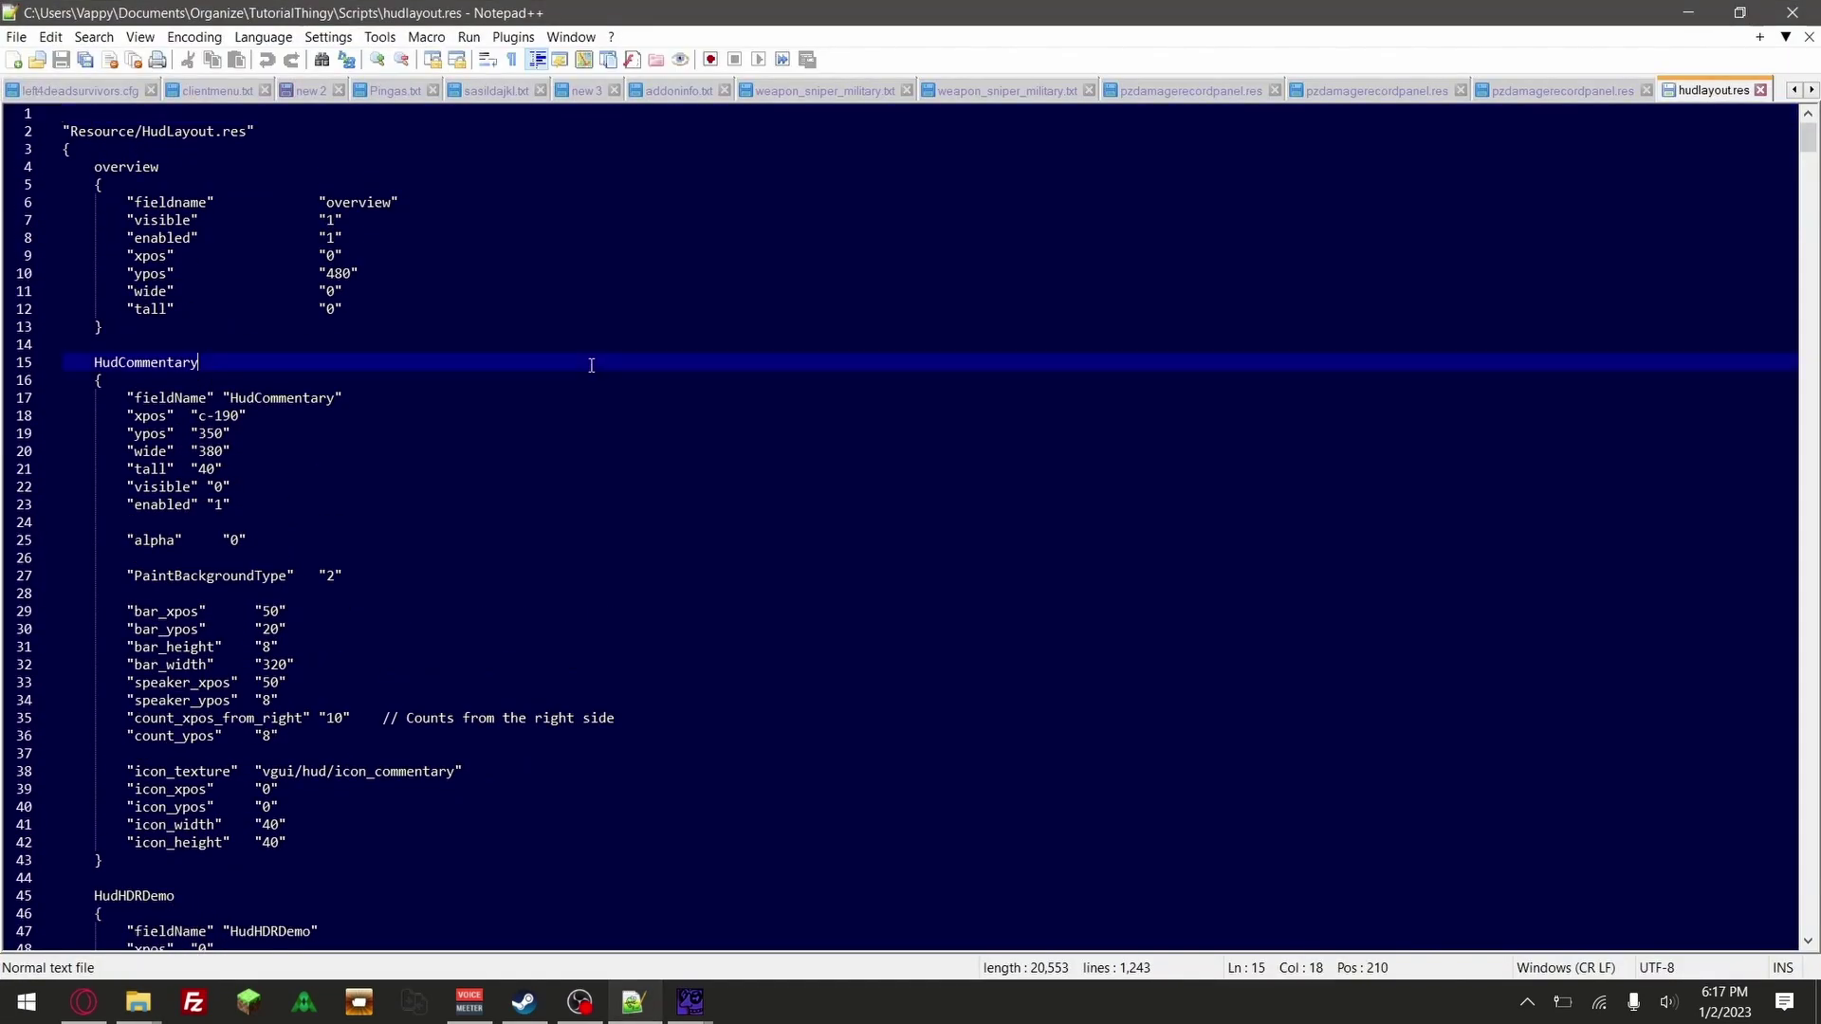
Open Desktop's l4d2 > scripts folder and select the stock hudlayout.res
left_click(137, 1002)
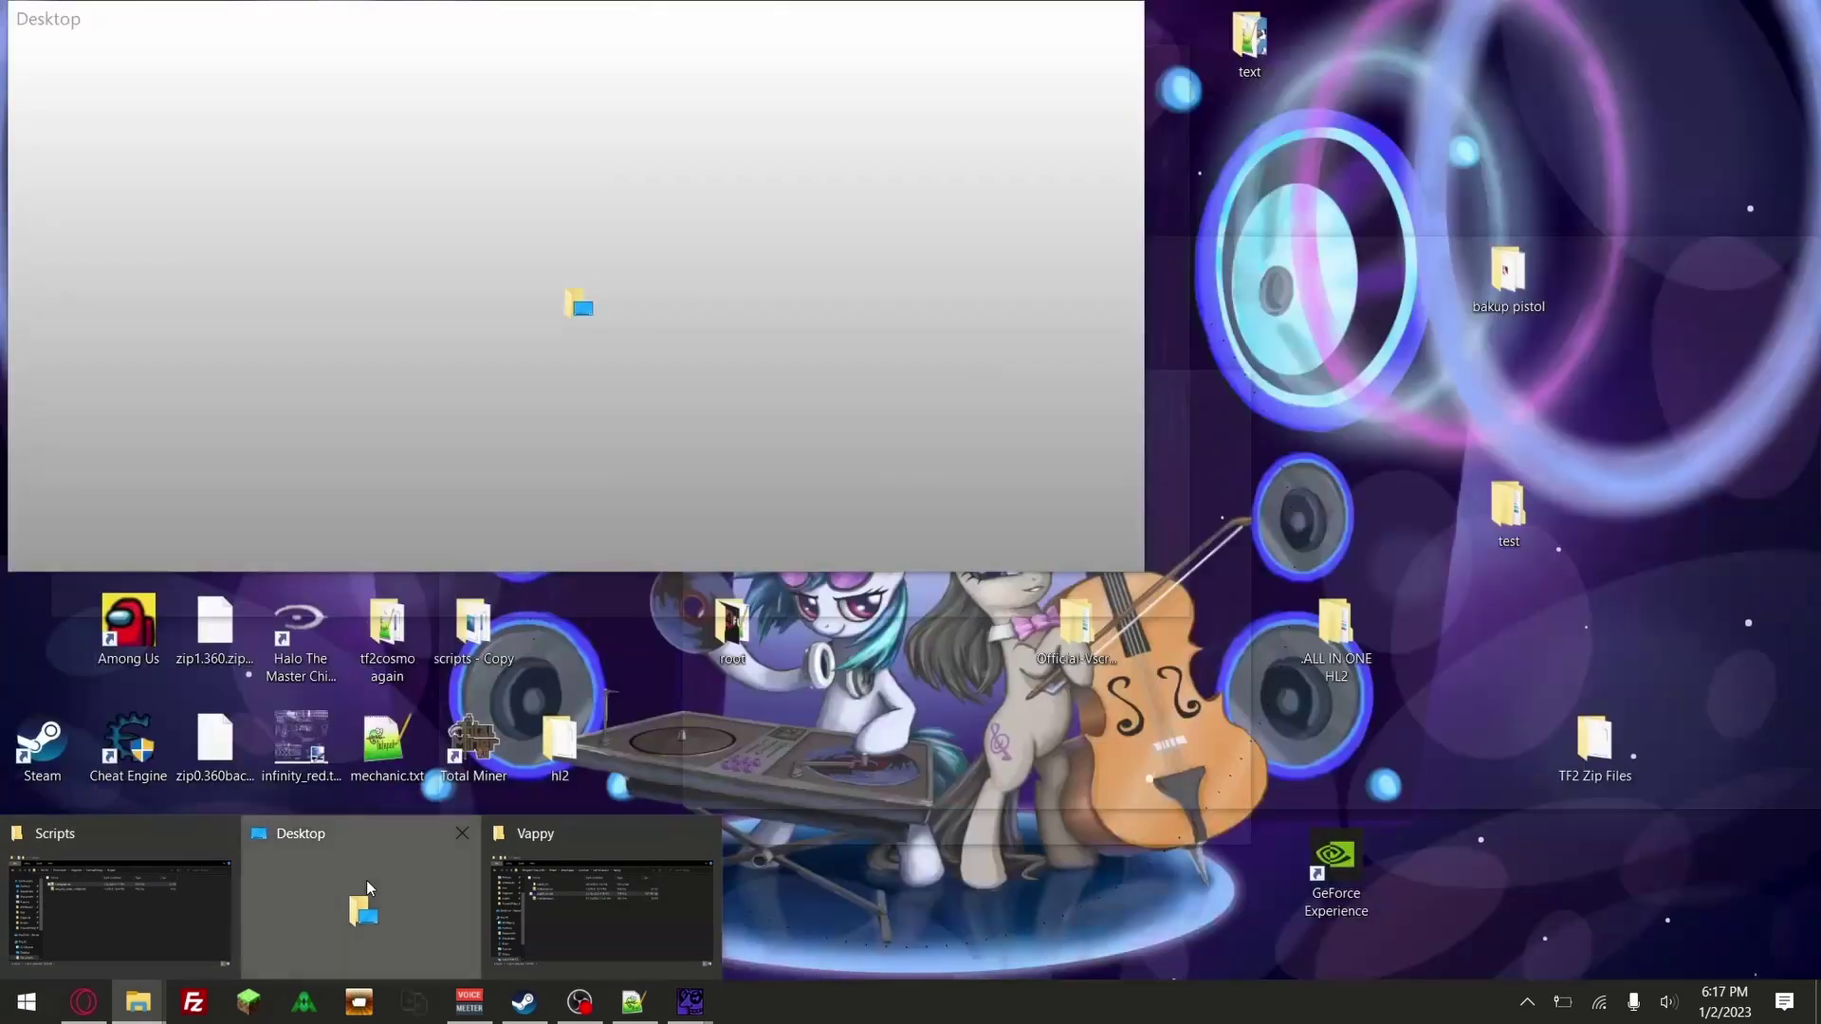
left_click(366, 881)
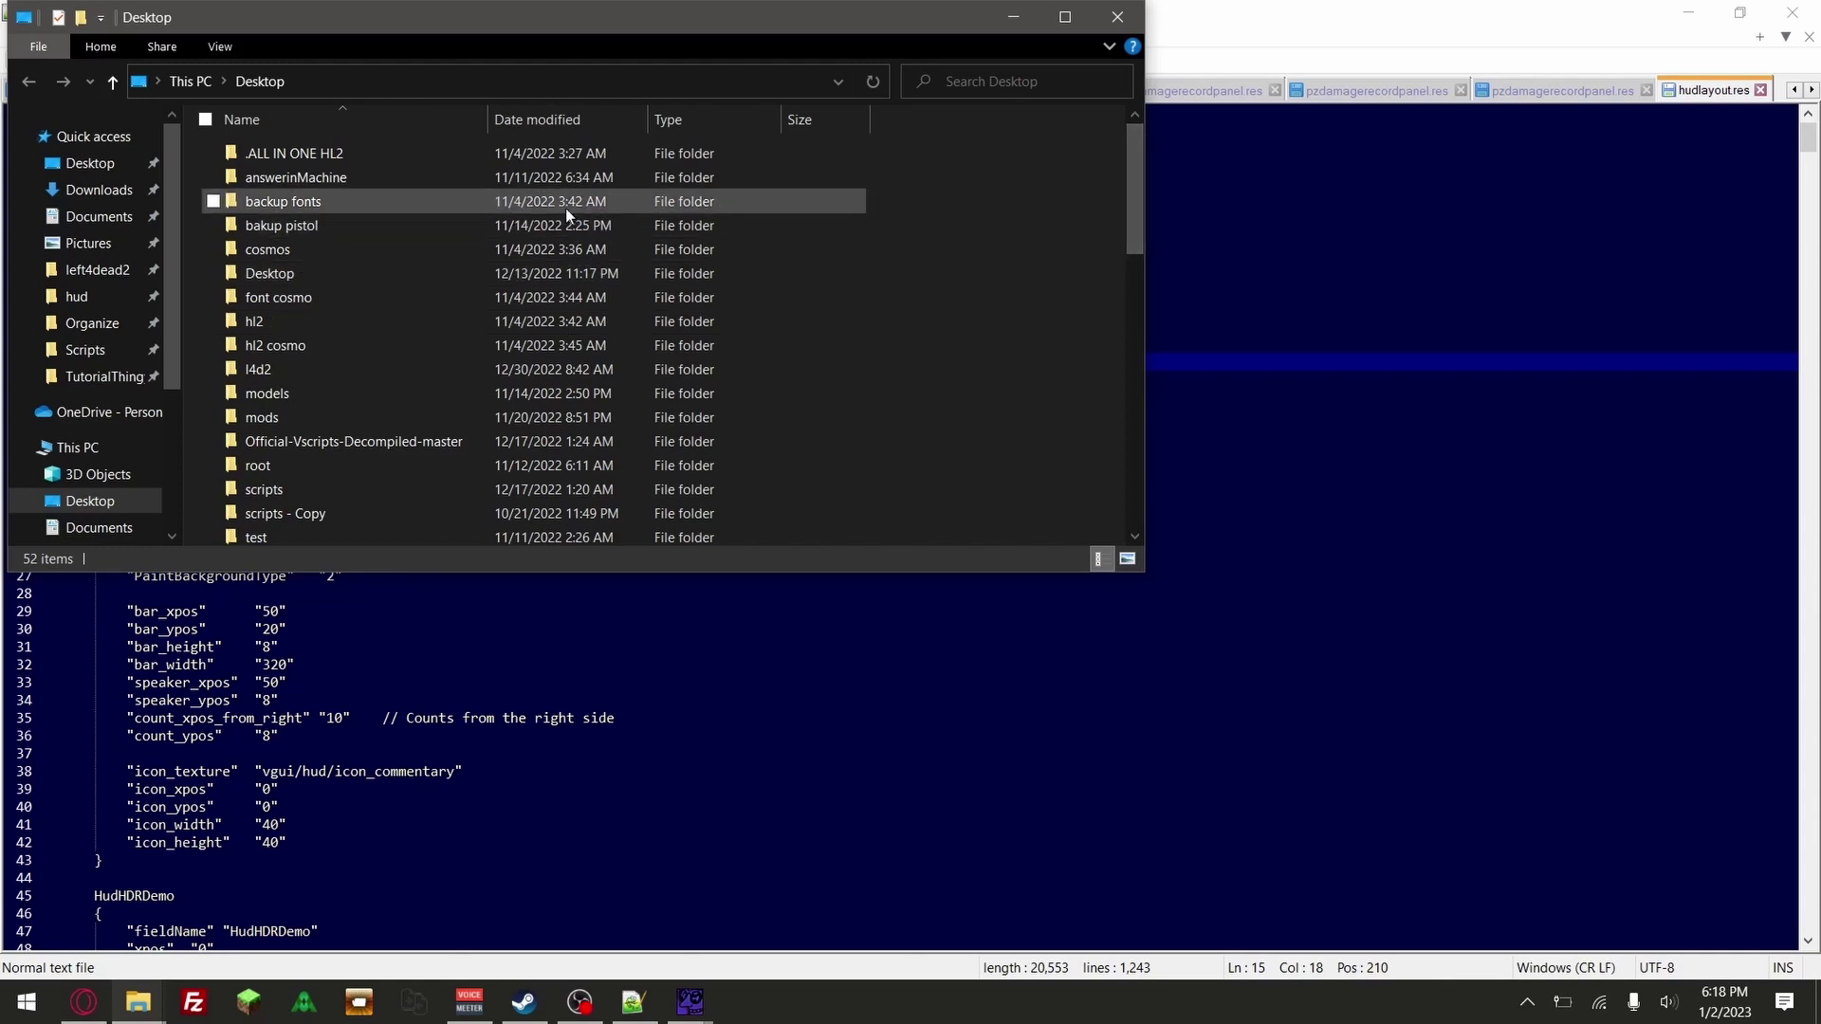
double_click(332, 365)
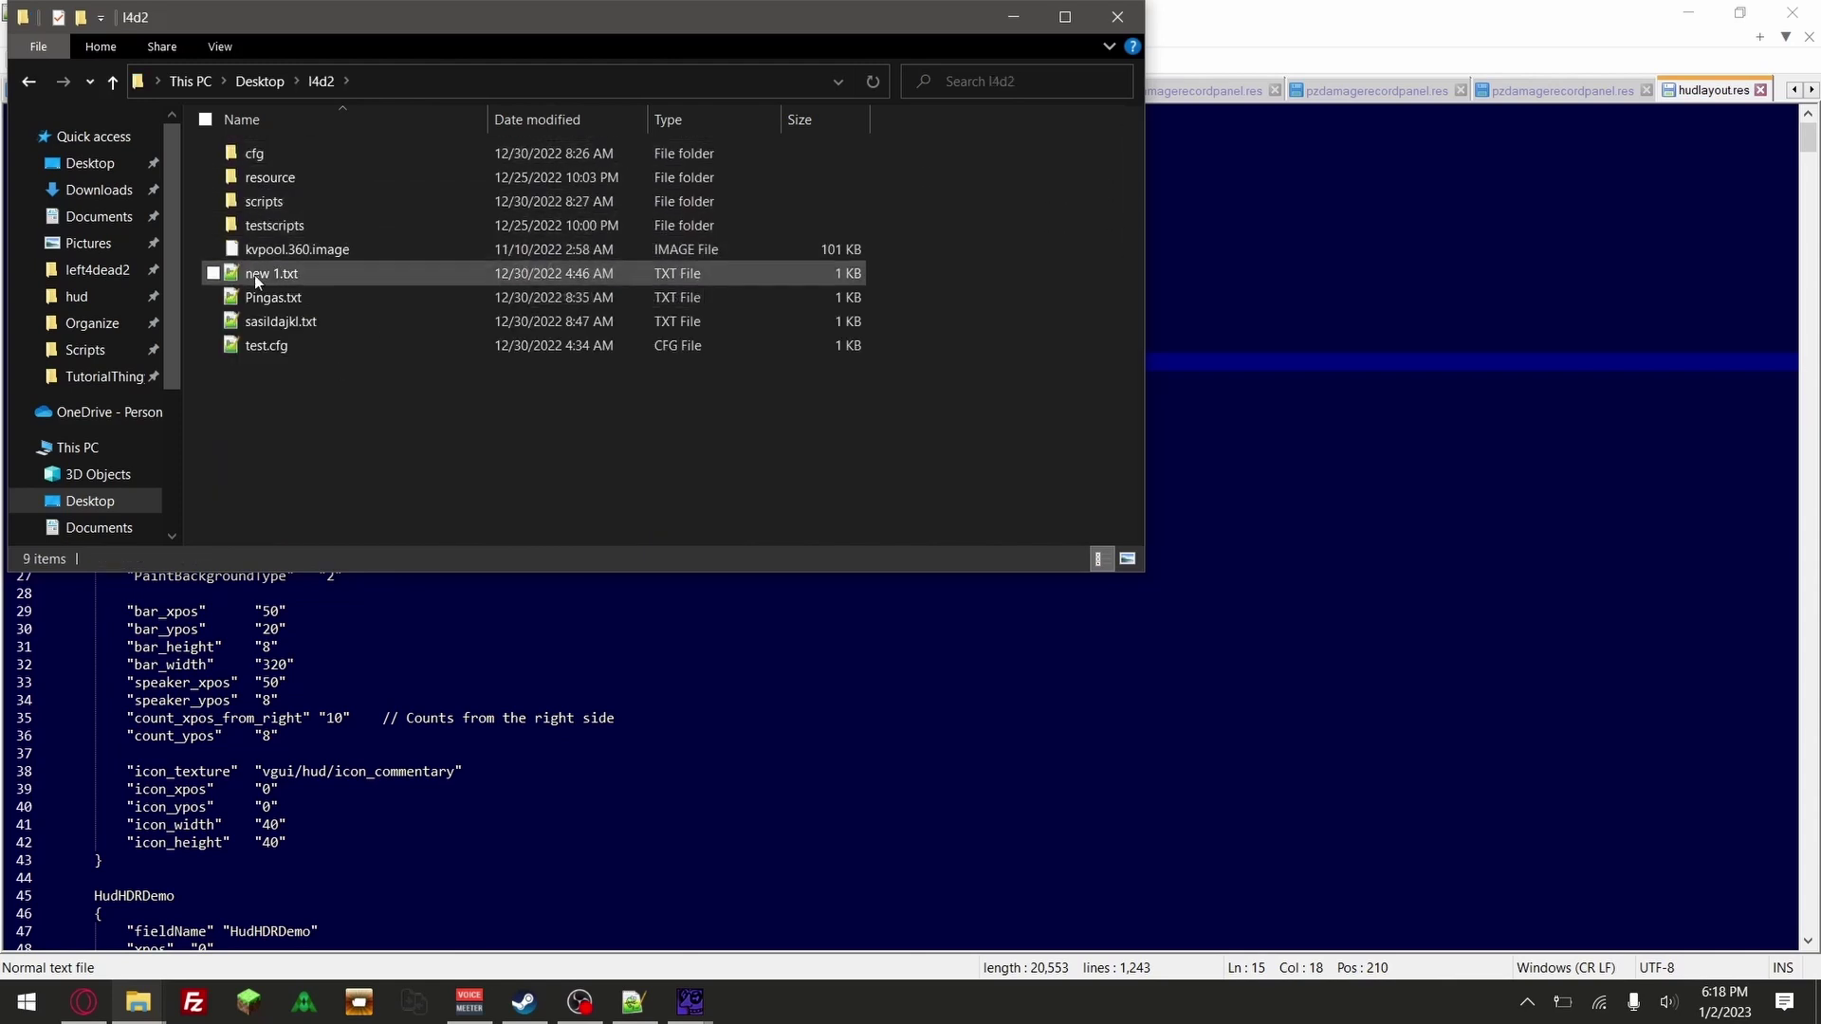
double_click(344, 207)
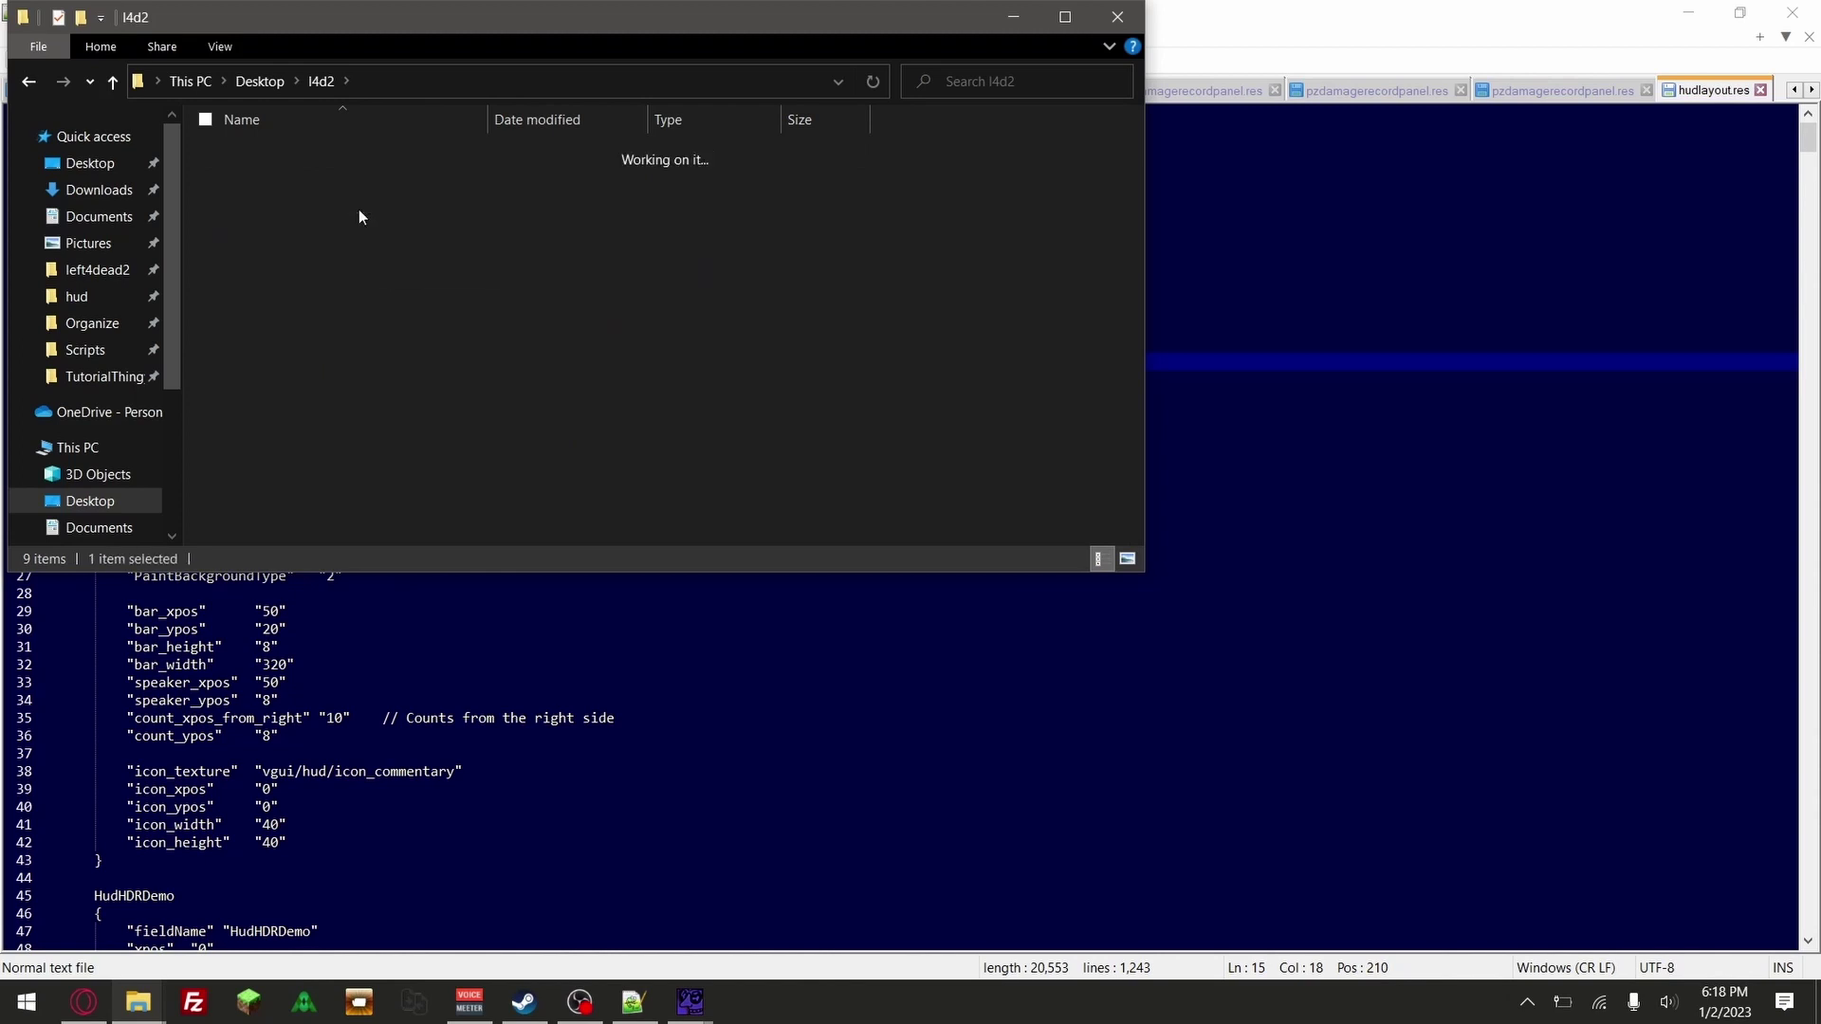
scroll(461, 243, "down", 10)
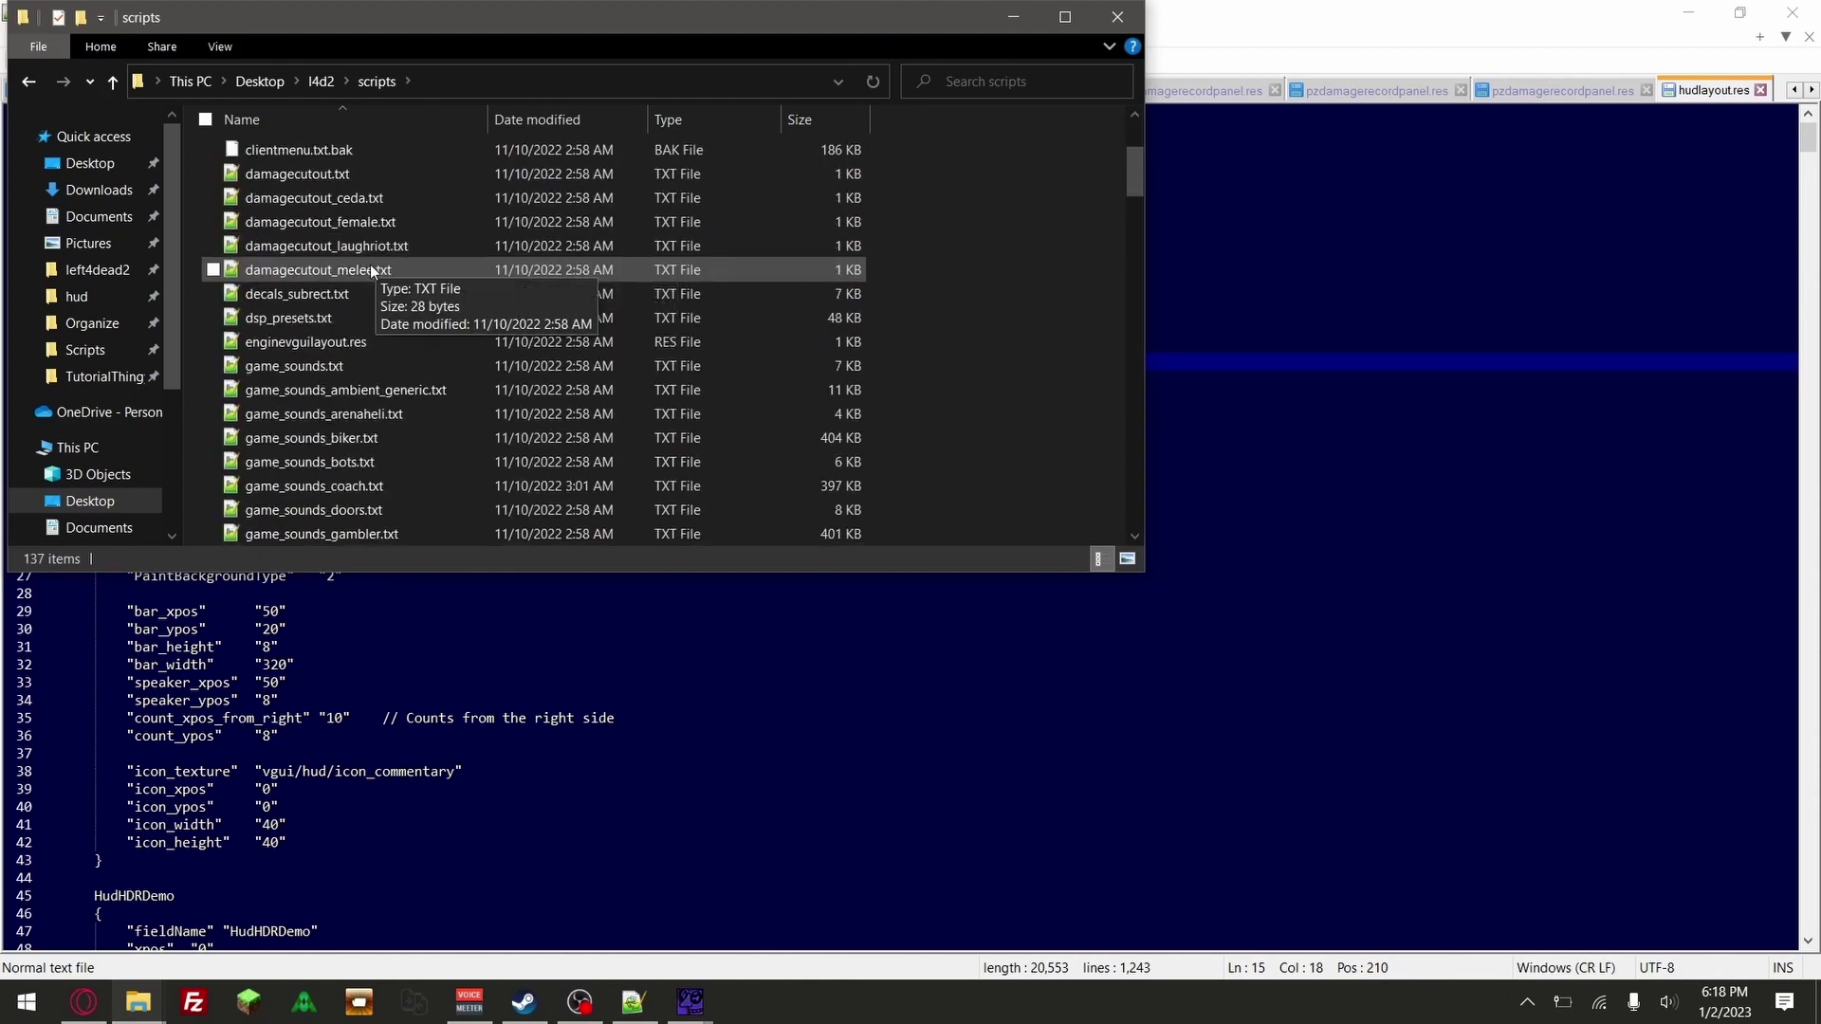
scroll(367, 270, "down", 6)
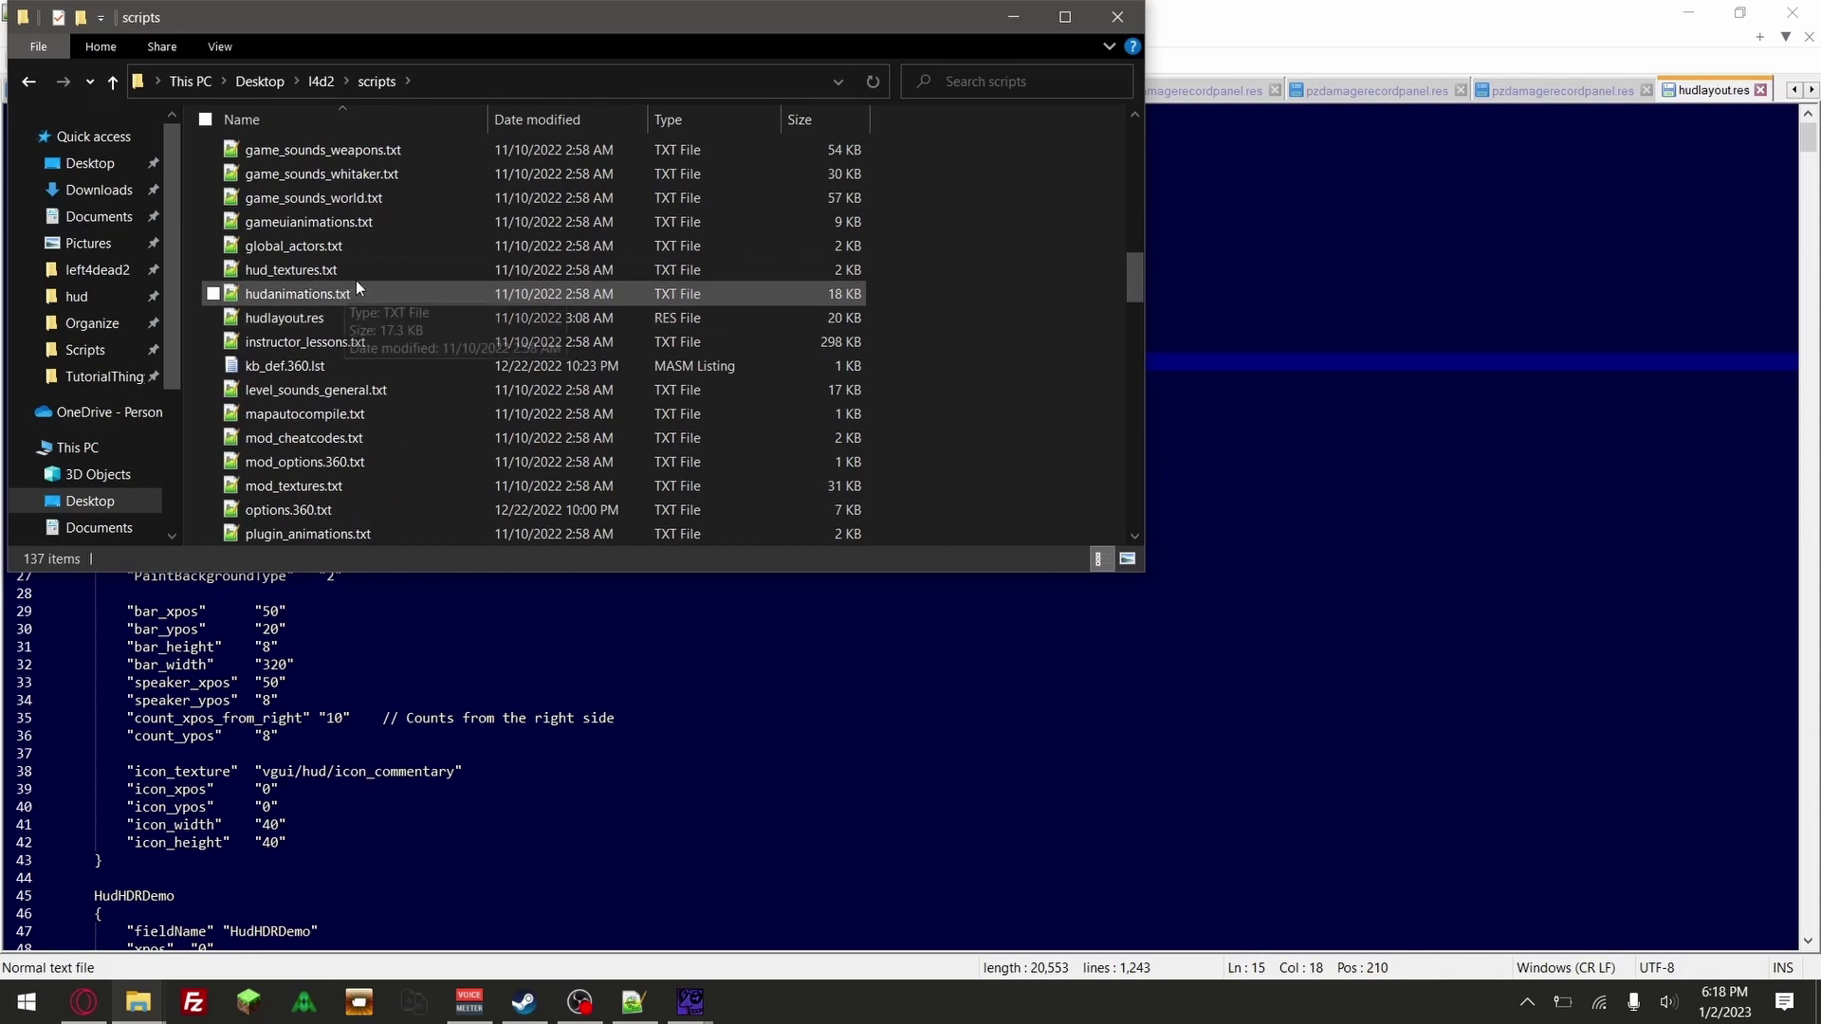
left_click(356, 306)
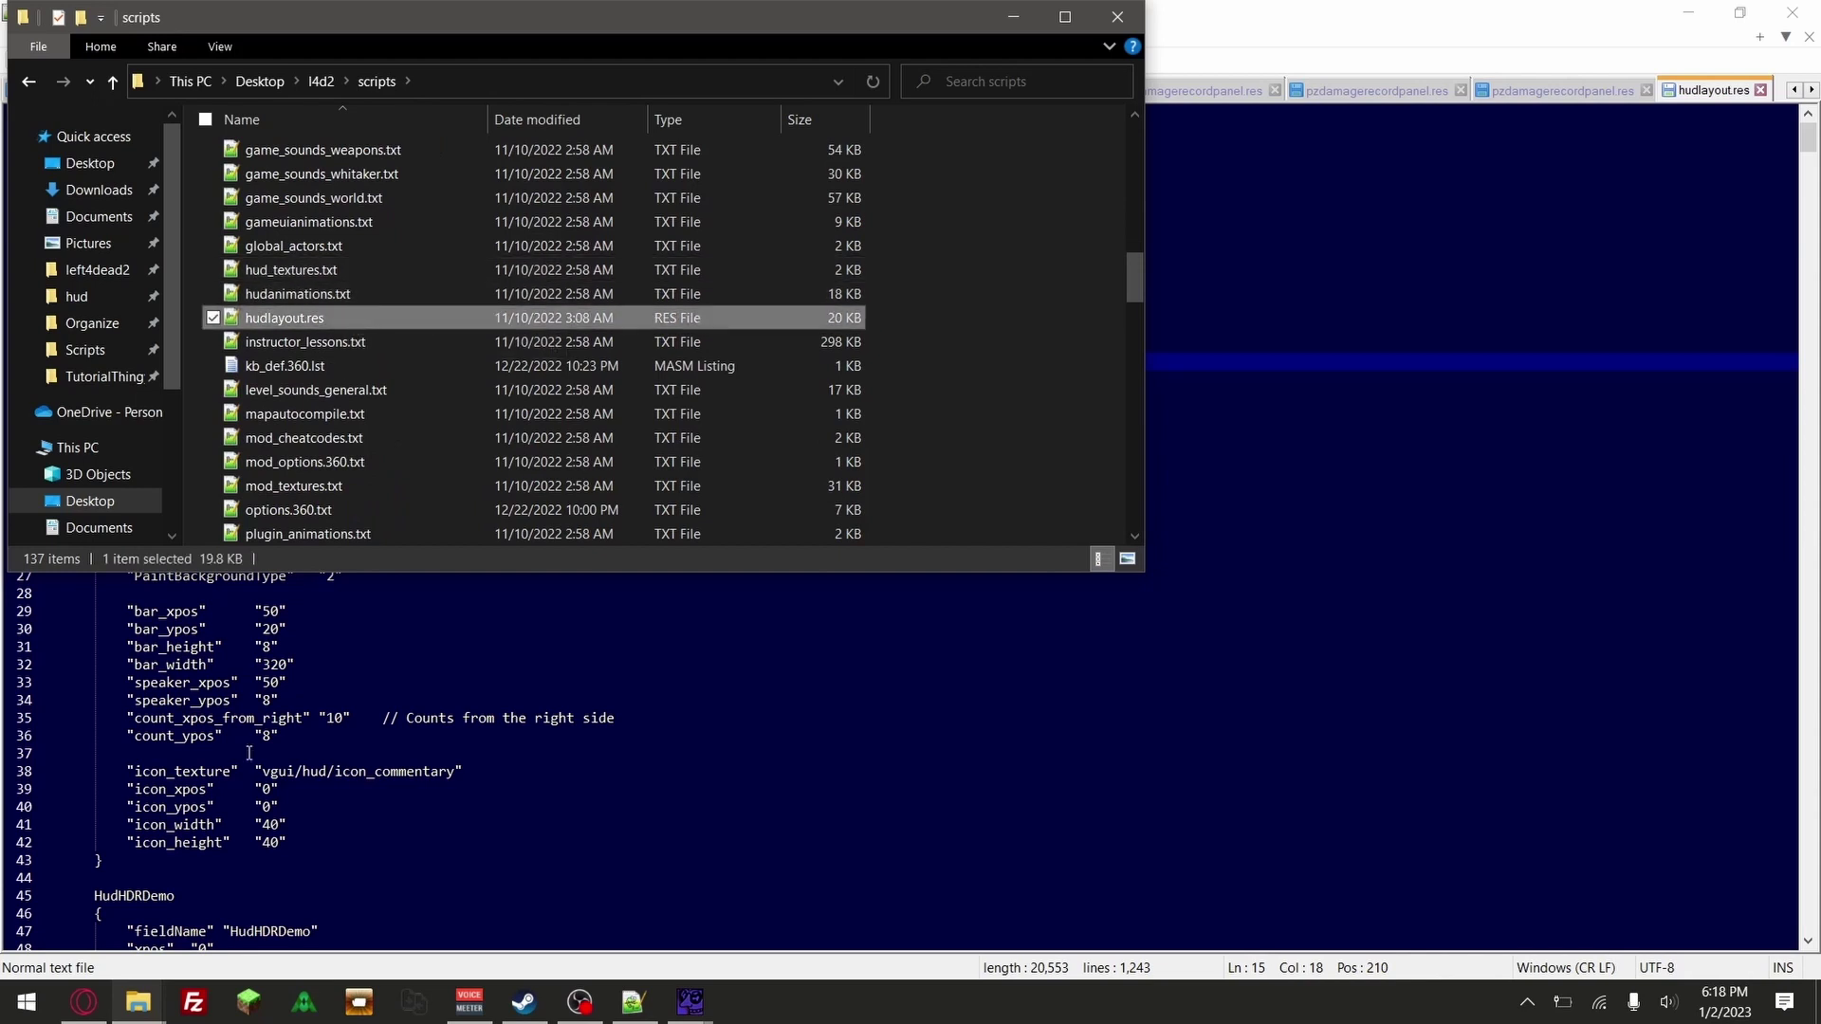
Paste it into TutorialThingy\Scripts without overwriting, and reopen the edited hudlayout.res
left_click(137, 1002)
left_click(121, 911)
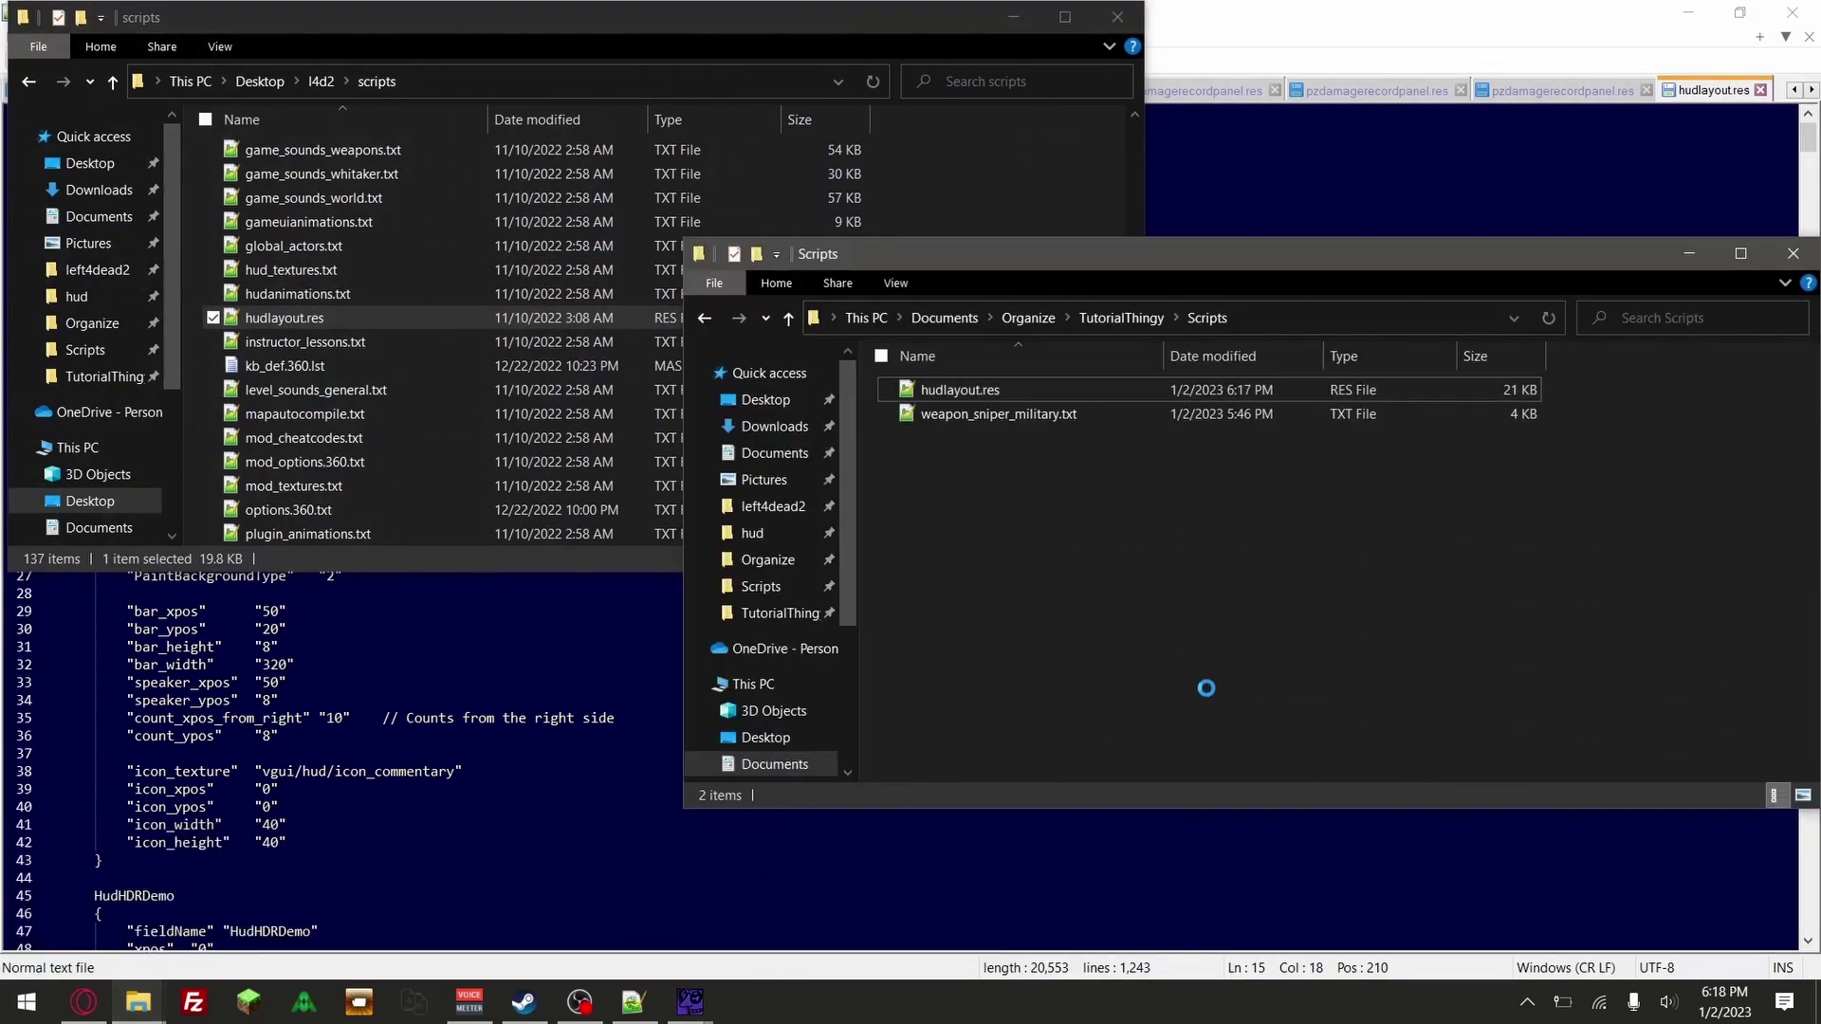
key("ctrl+v")
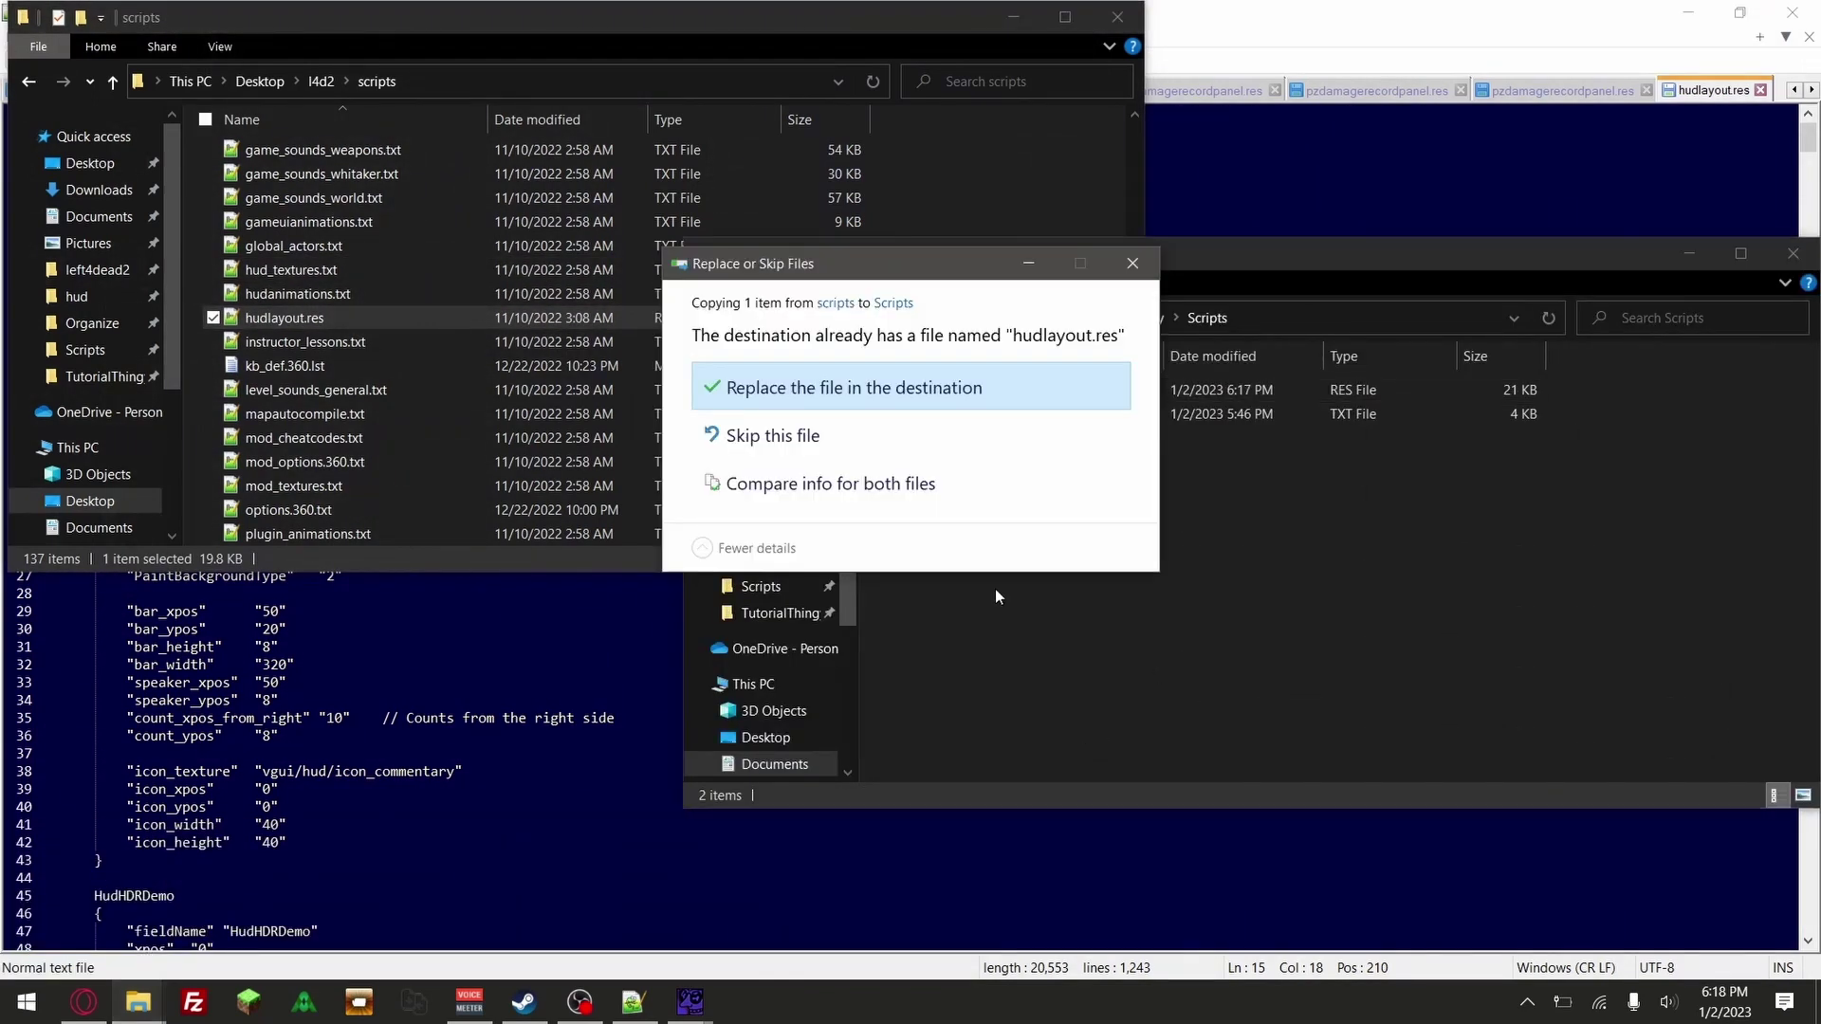
left_click(1133, 265)
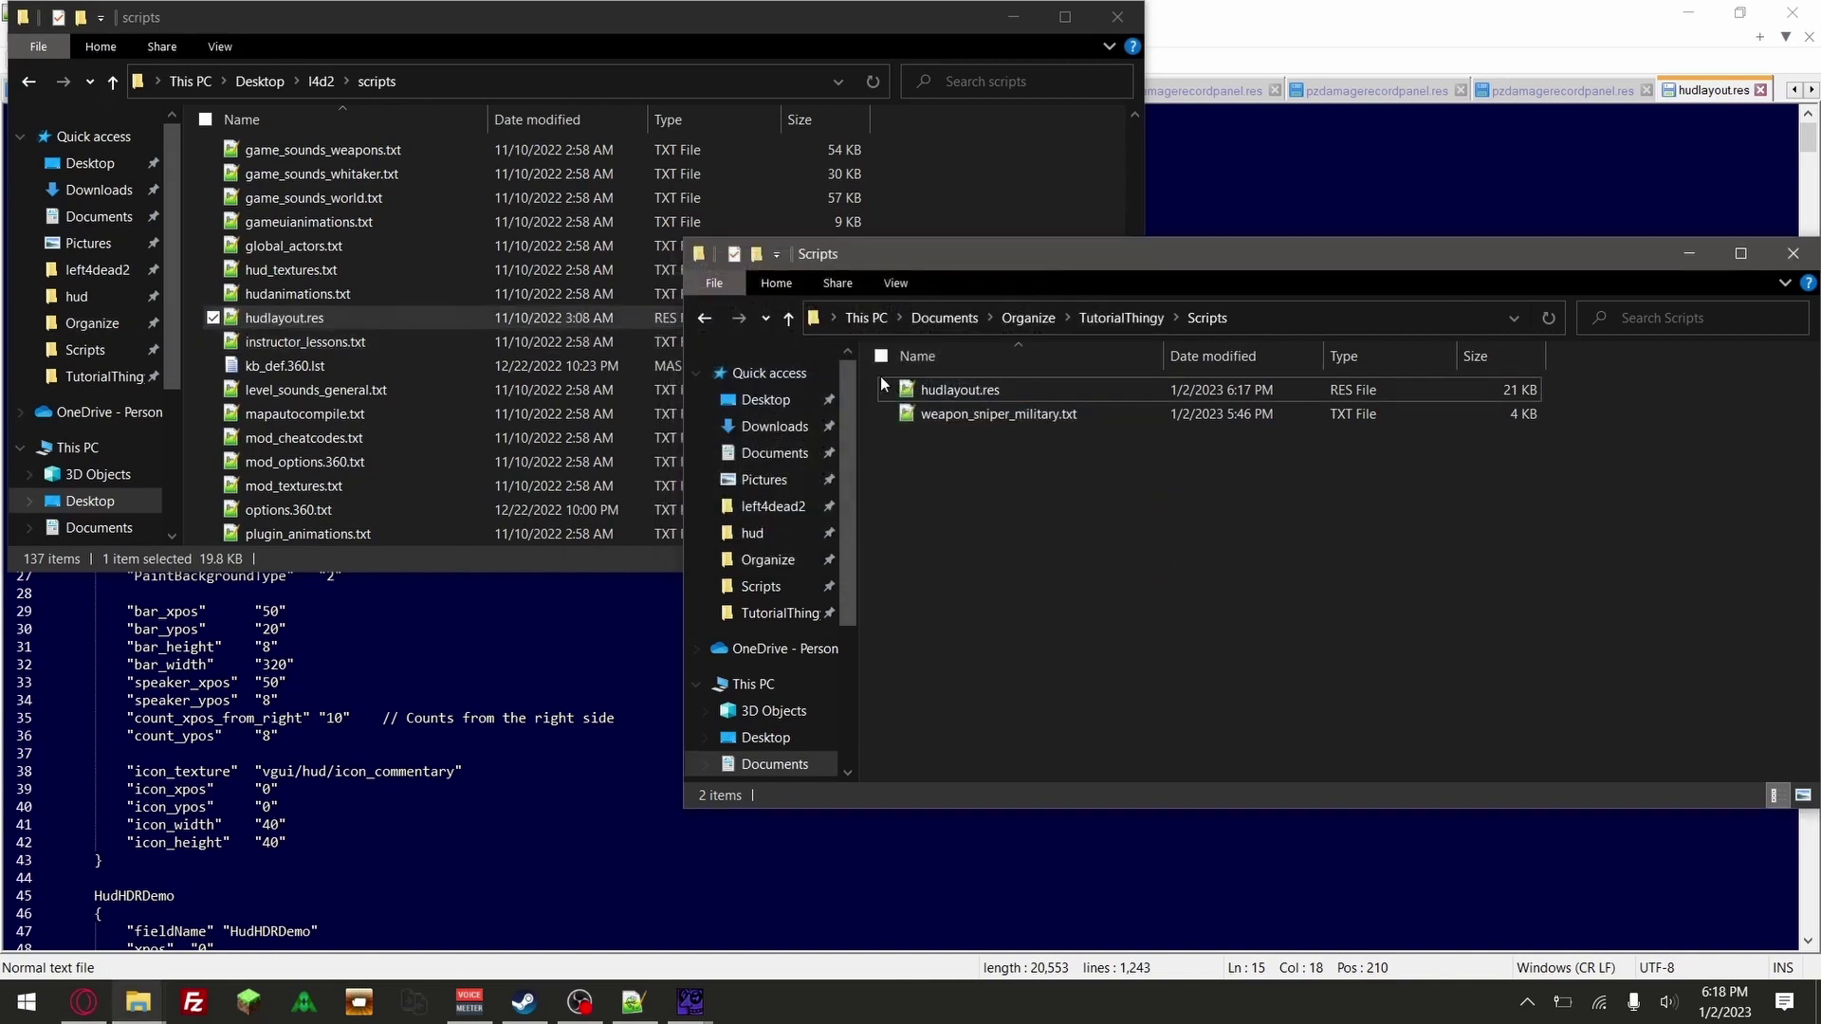
double_click(1005, 389)
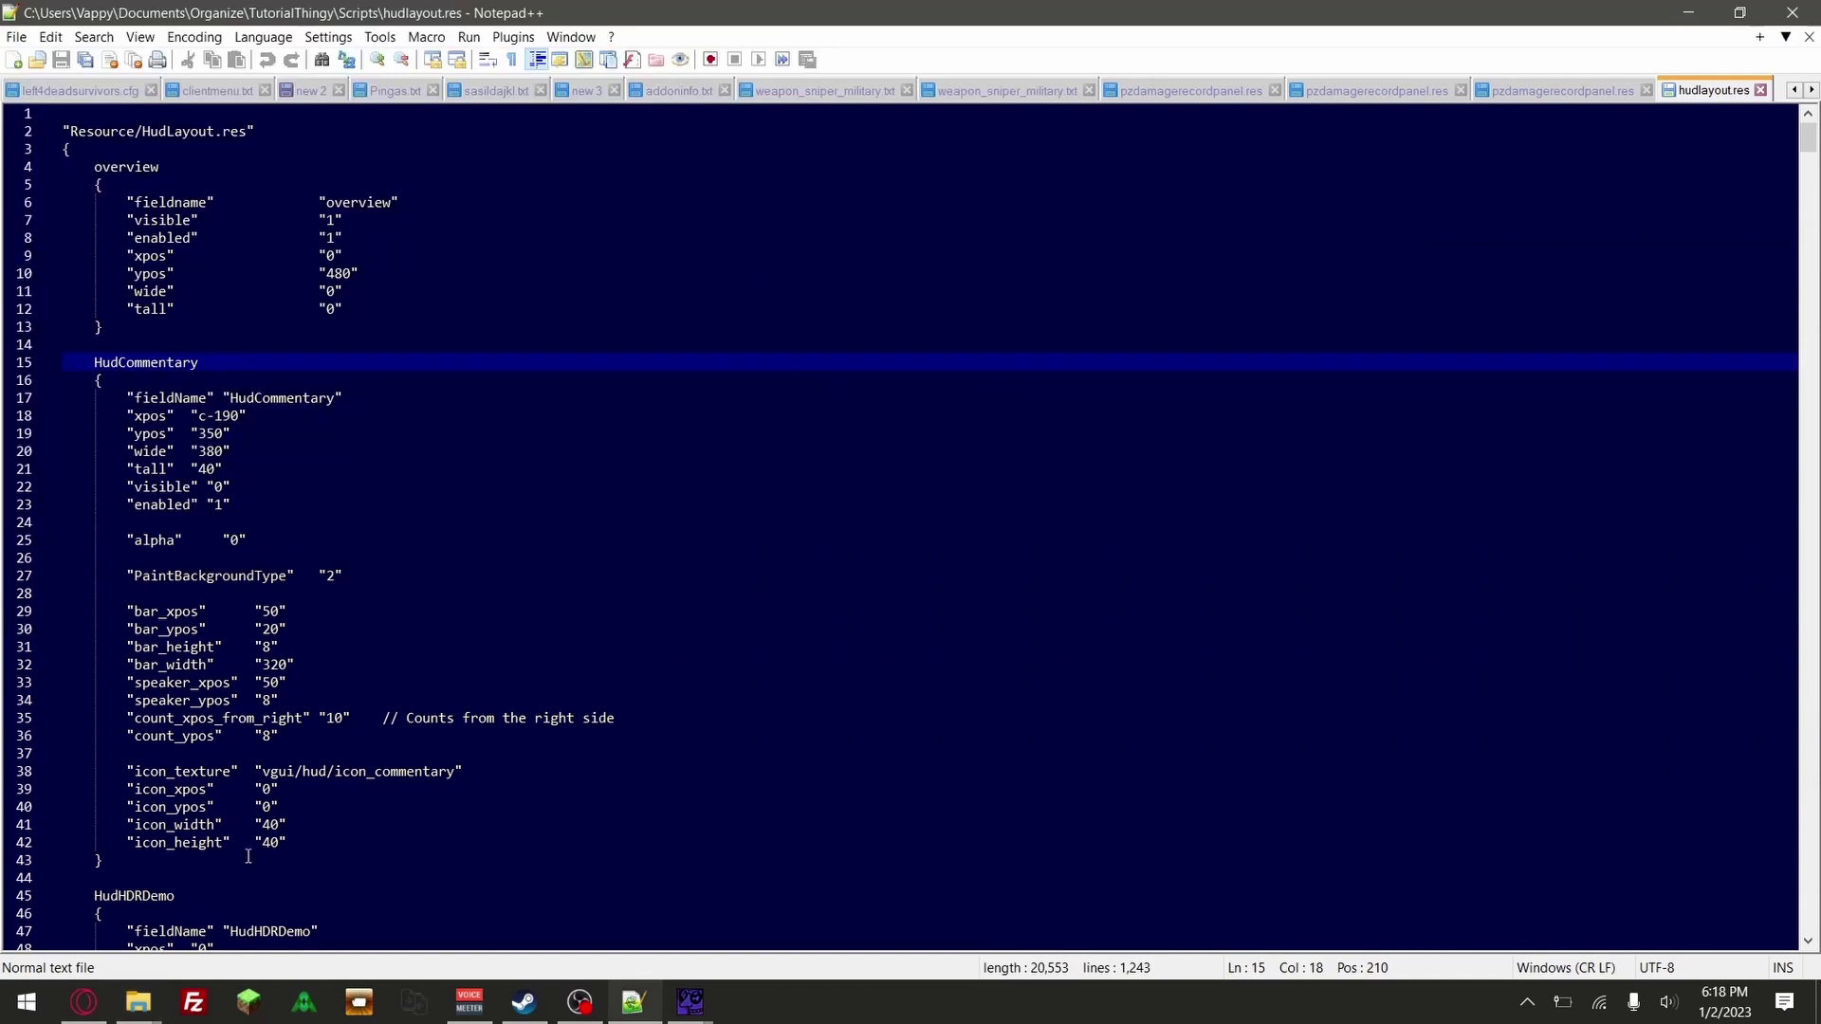
Select the whole text of the edited TutorialThingy hudlayout.res in Notepad++ for copying
left_click(138, 1003)
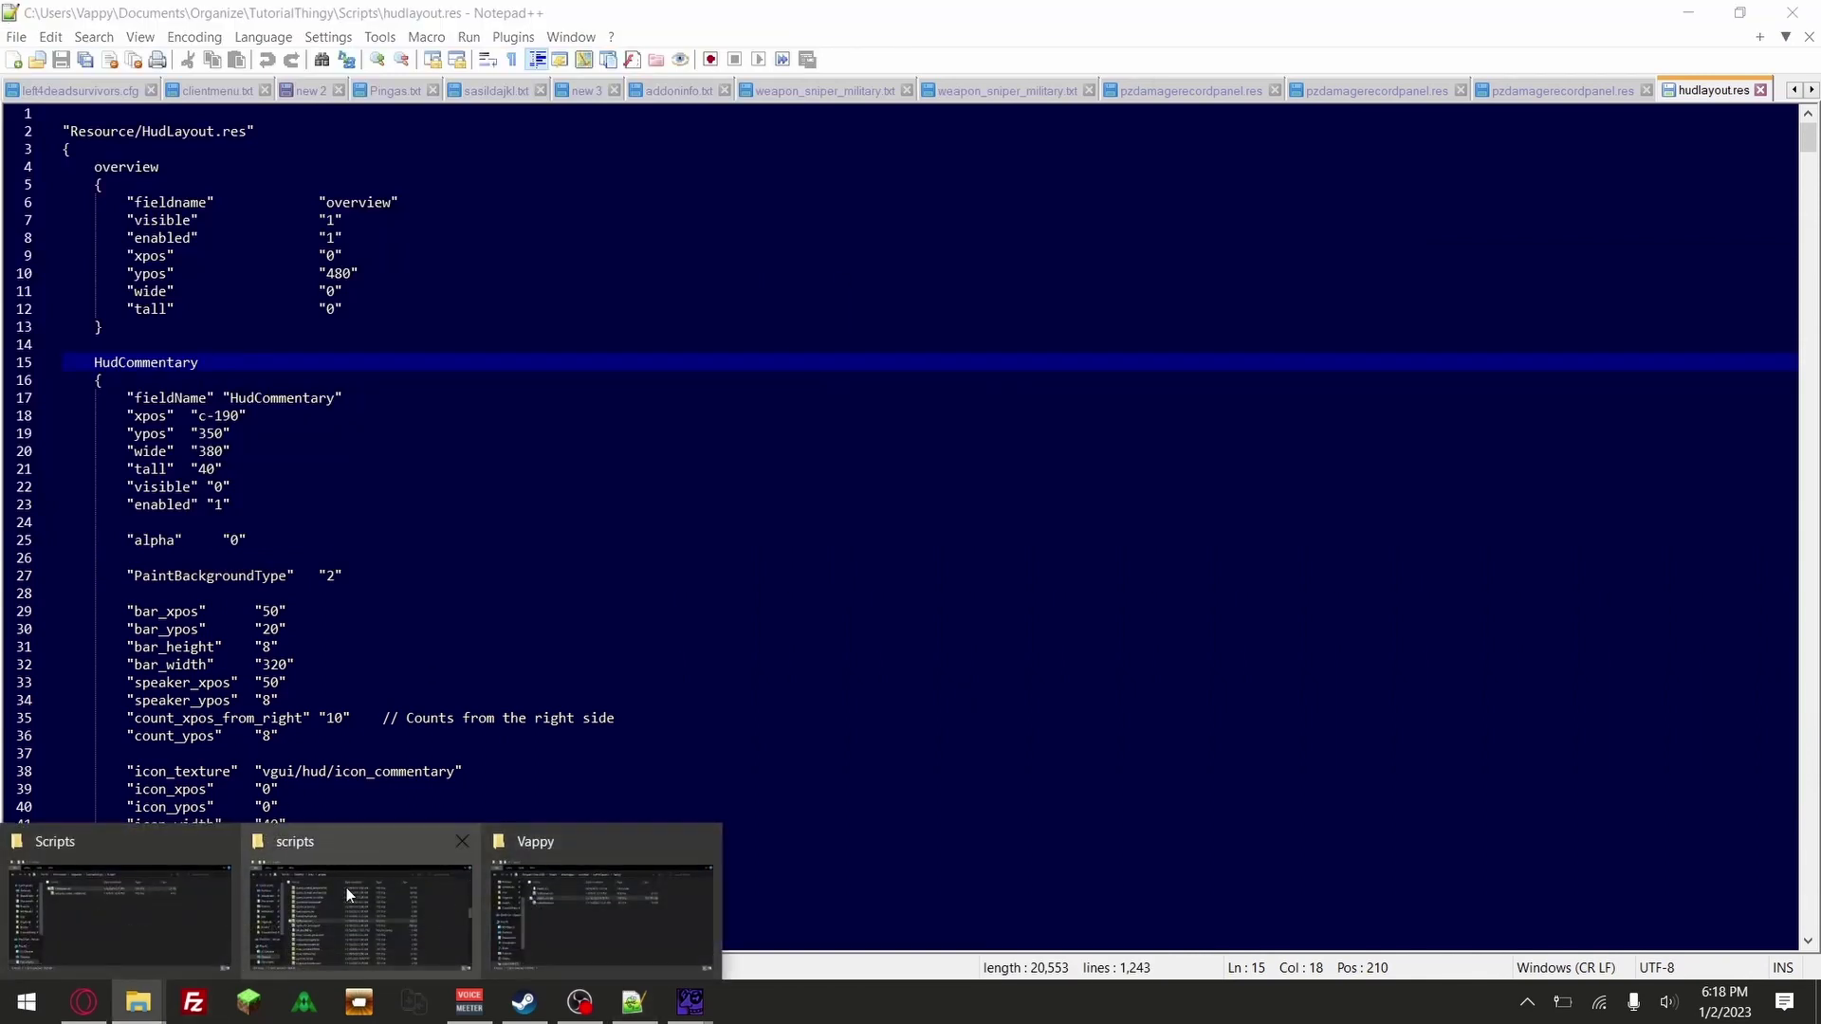
left_click(522, 898)
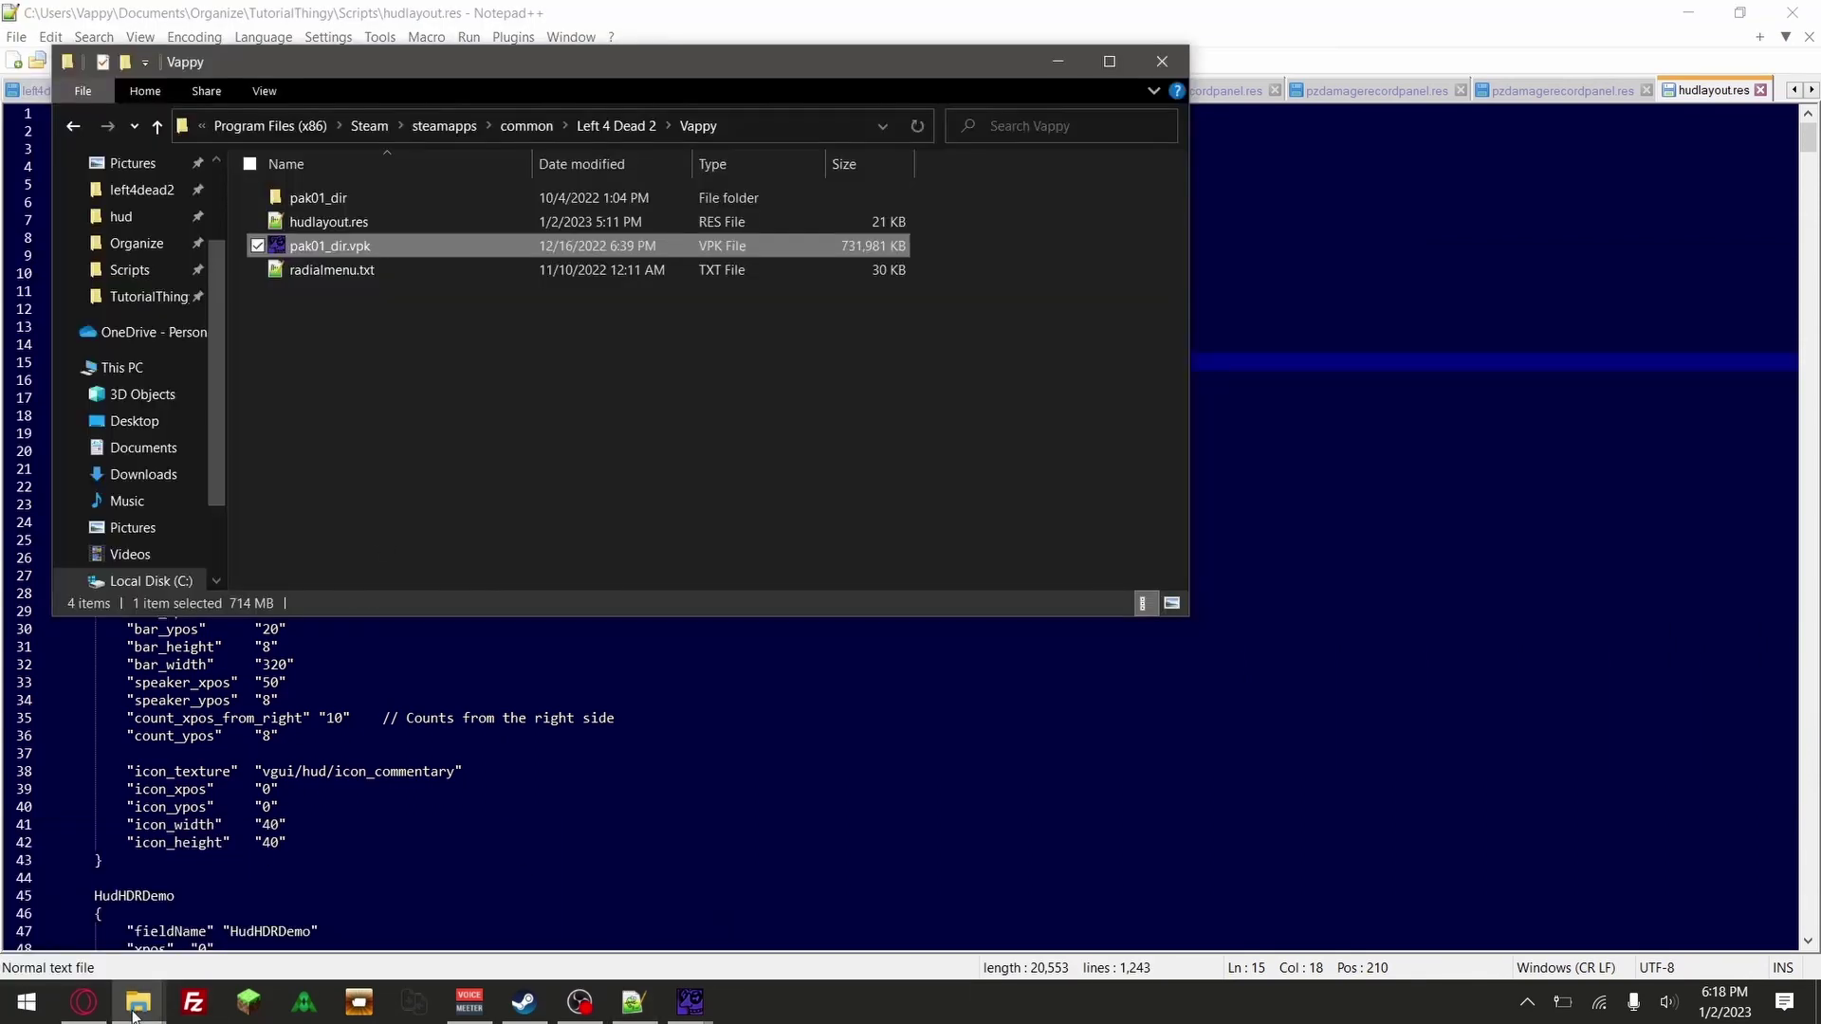
mouse_move(135, 1009)
left_click(281, 907)
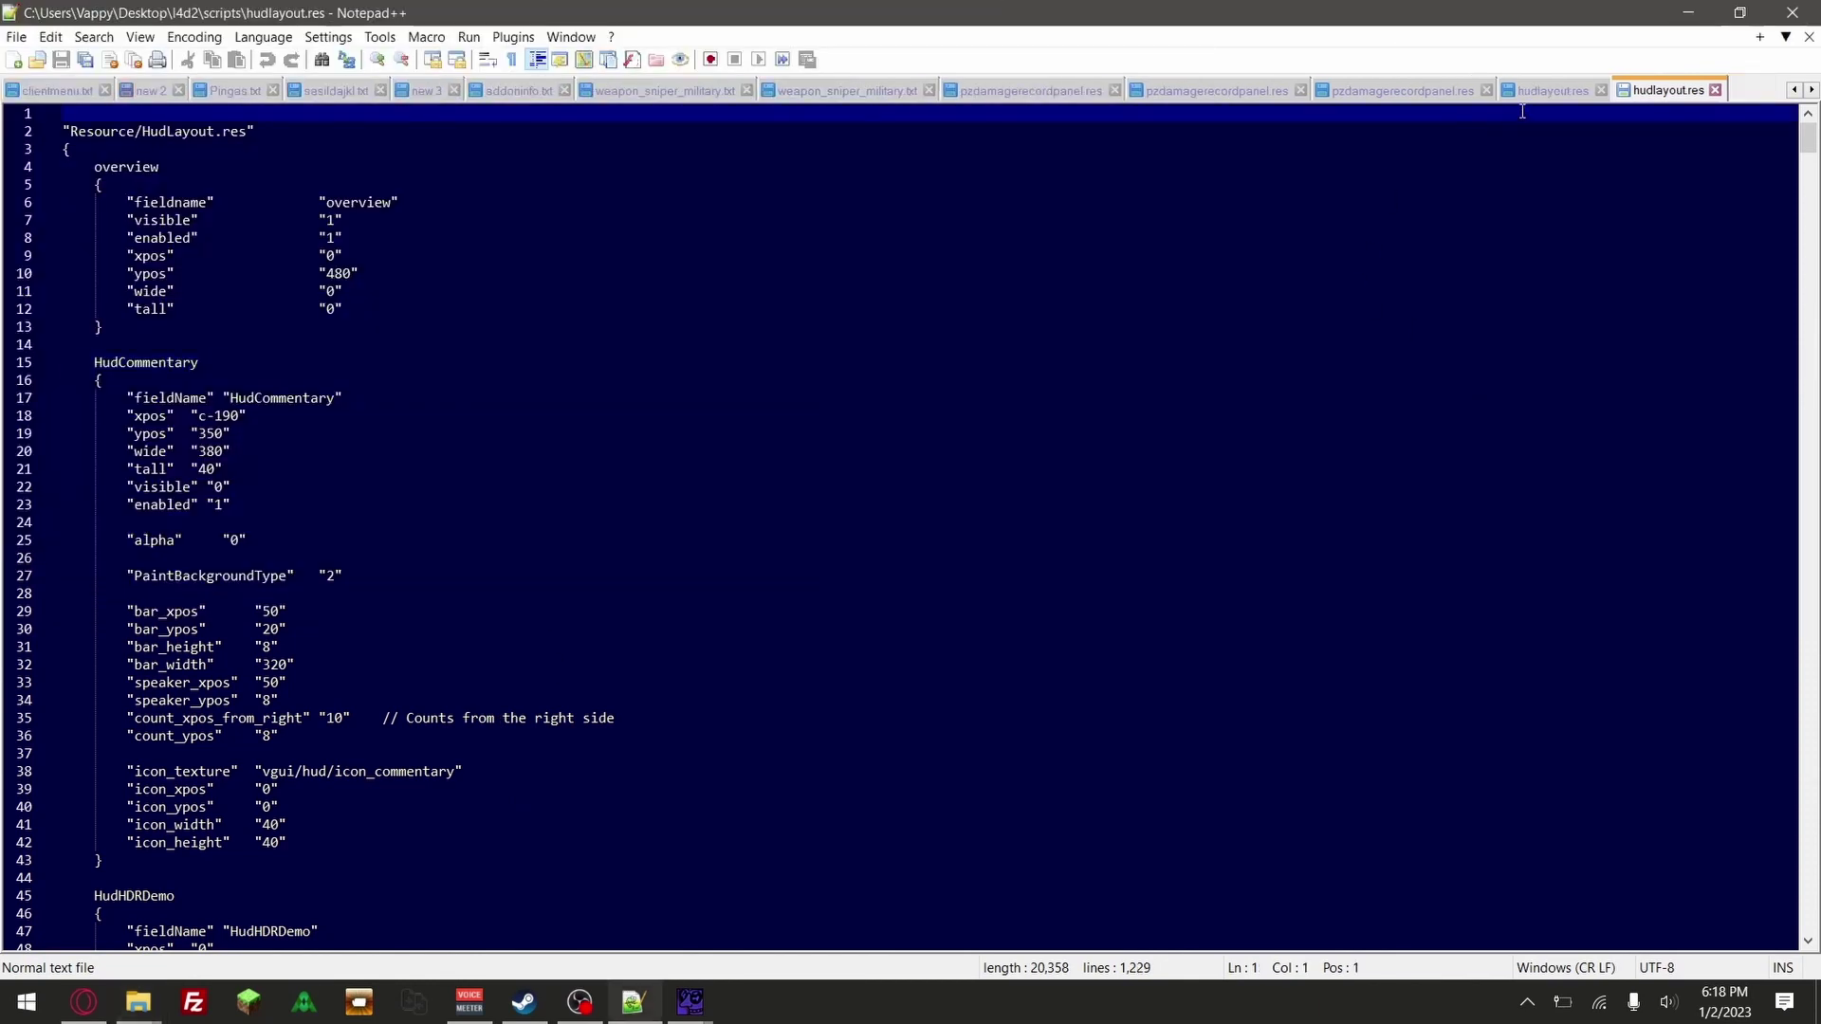
left_click(1547, 90)
left_click(1408, 232)
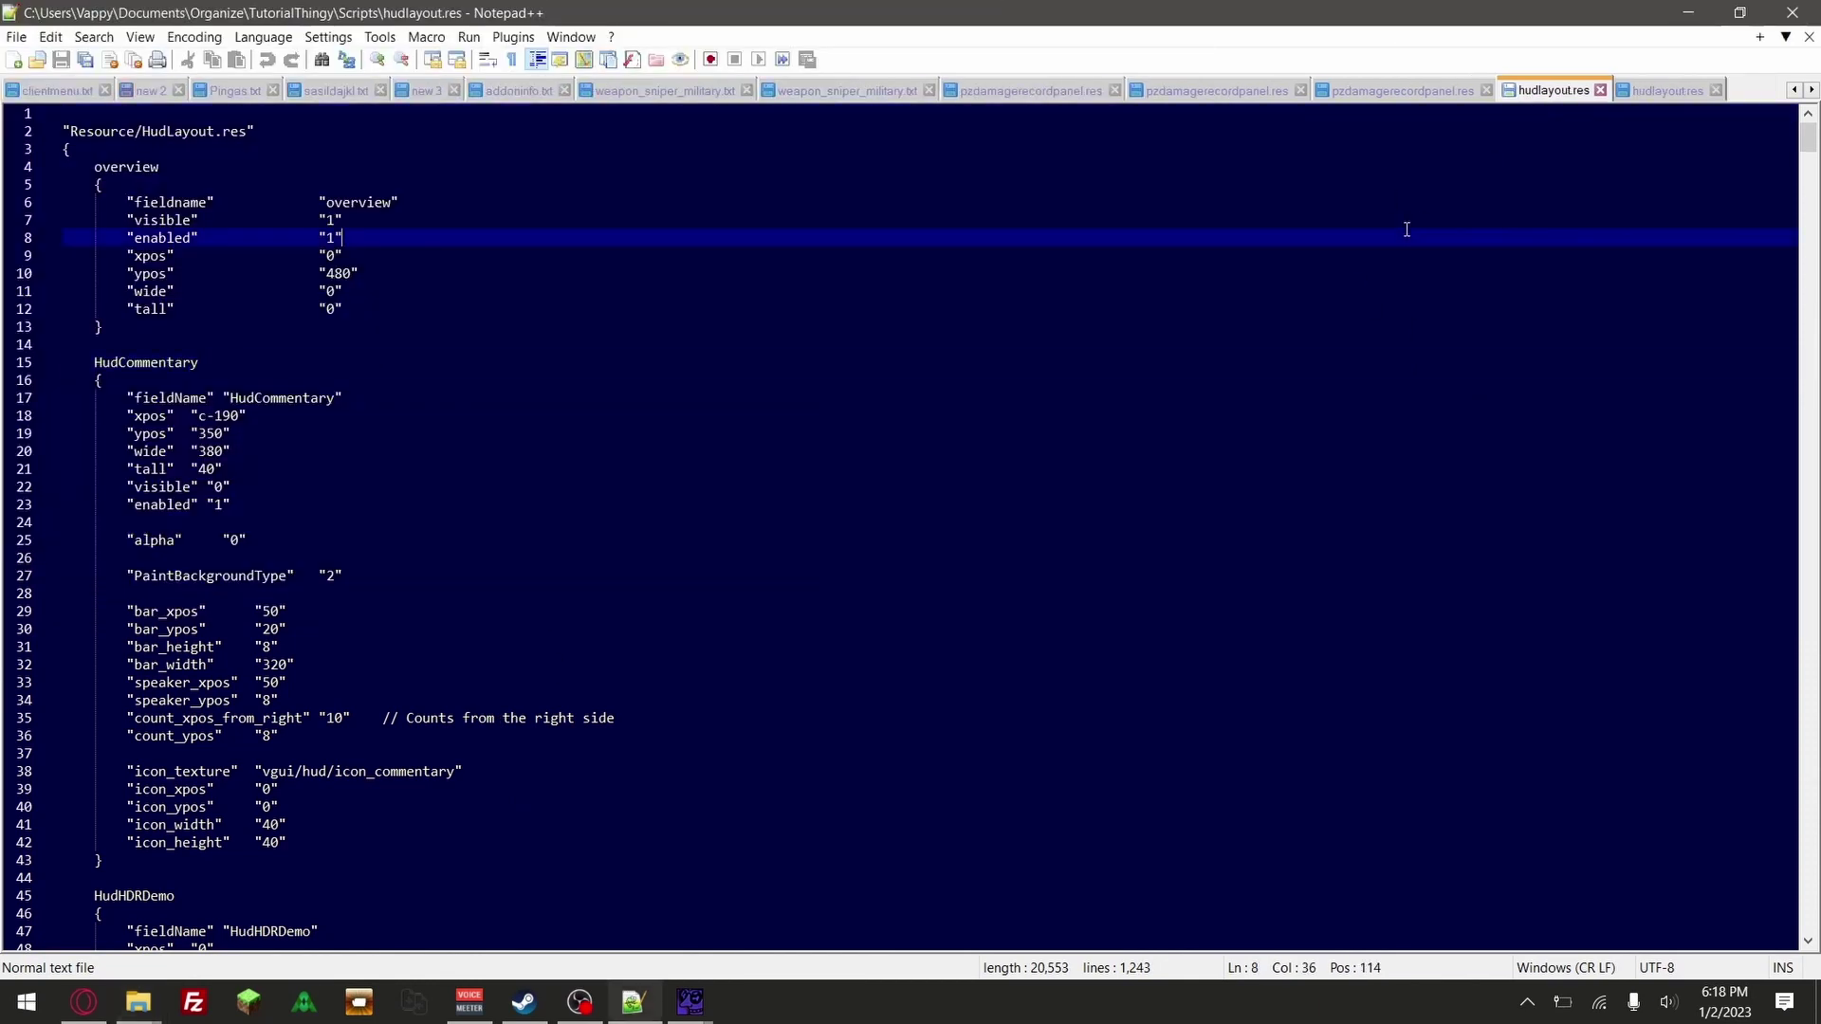
key("ctrl+a")
Clear both Text Compare panes and paste the edited file into the left pane
left_click(83, 1003)
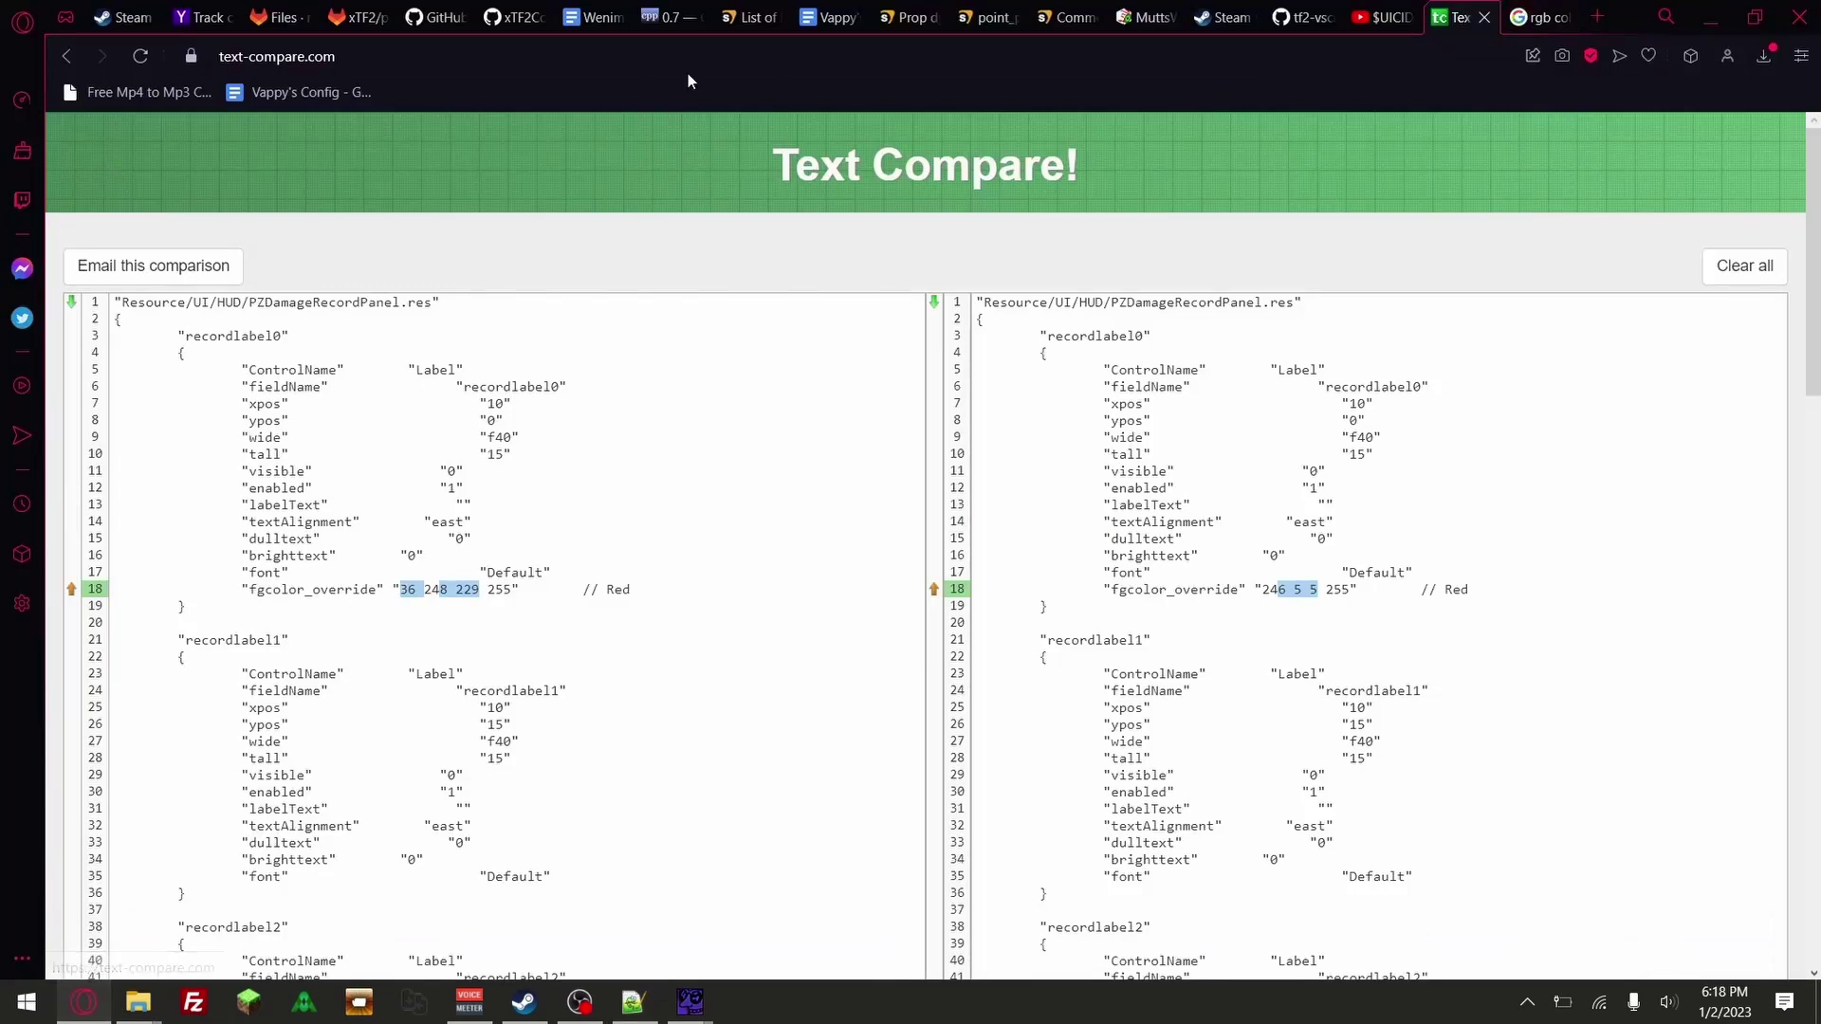
left_click(1745, 265)
left_click(687, 464)
key("ctrl+v")
Paste the stock l4d2 hudlayout.res text into the right pane and run the comparison
left_click(638, 1017)
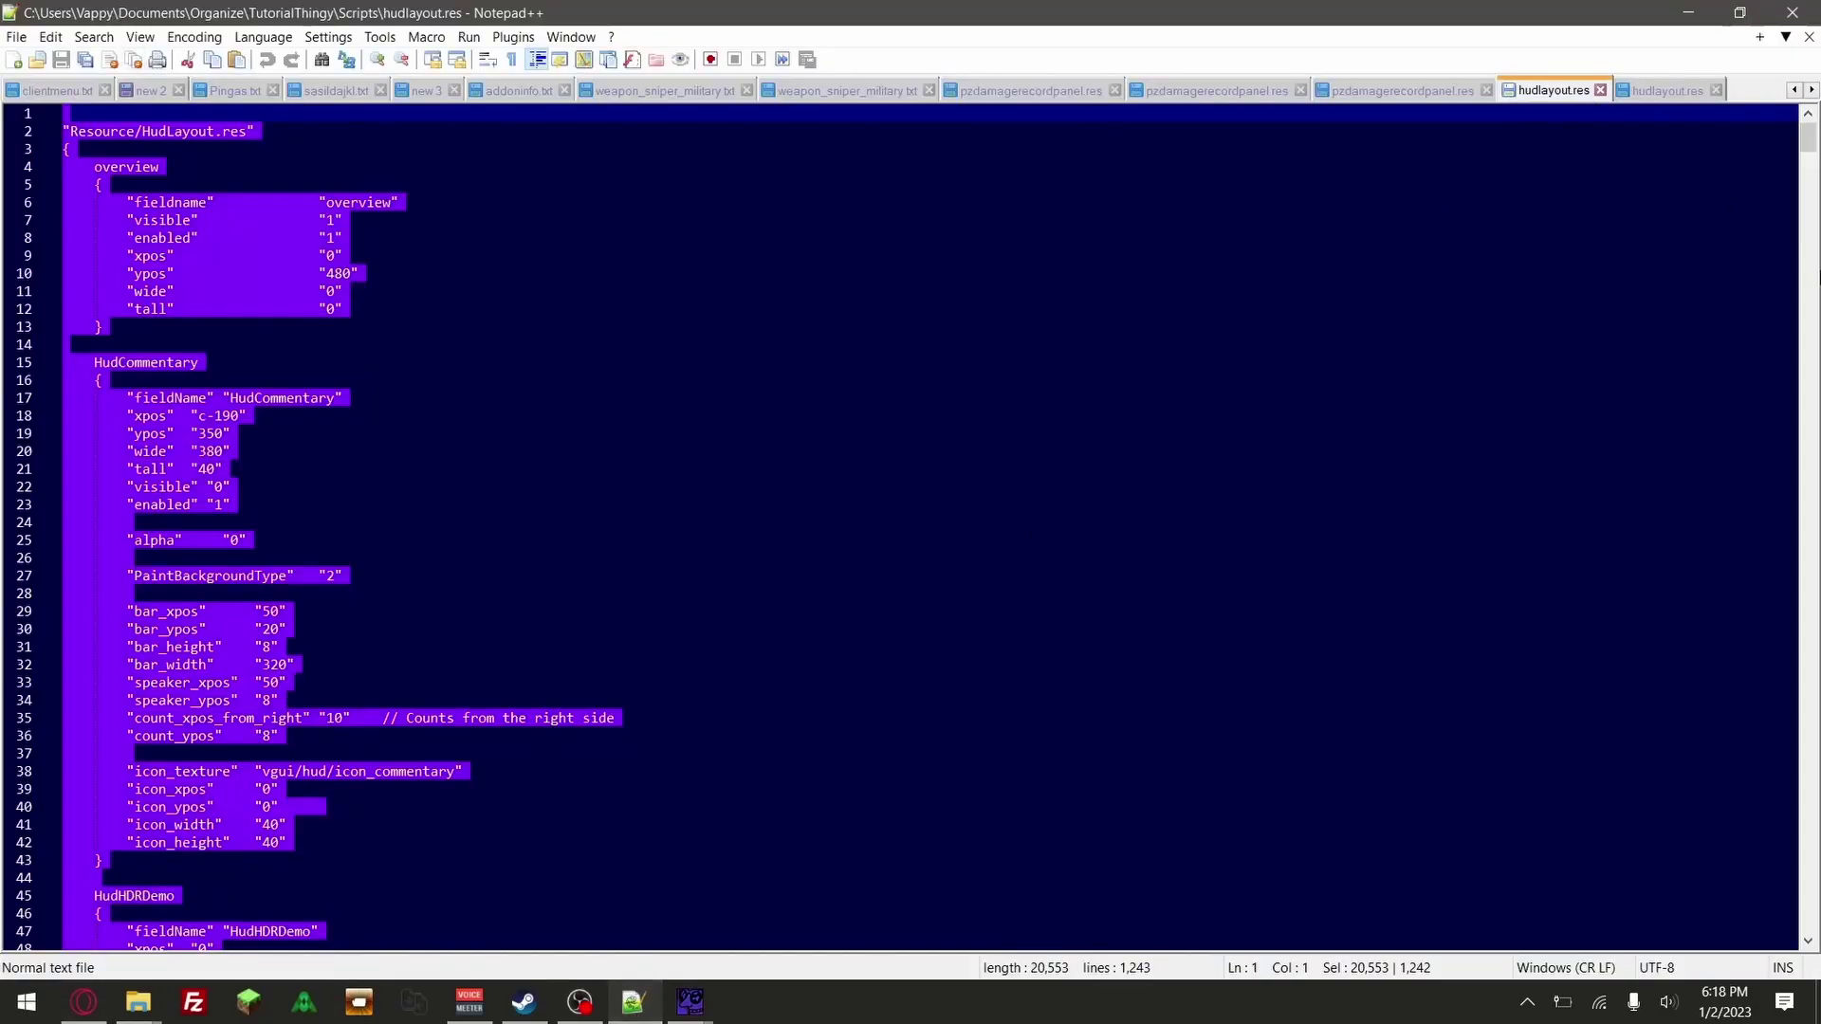
left_click(1668, 90)
key("ctrl+a")
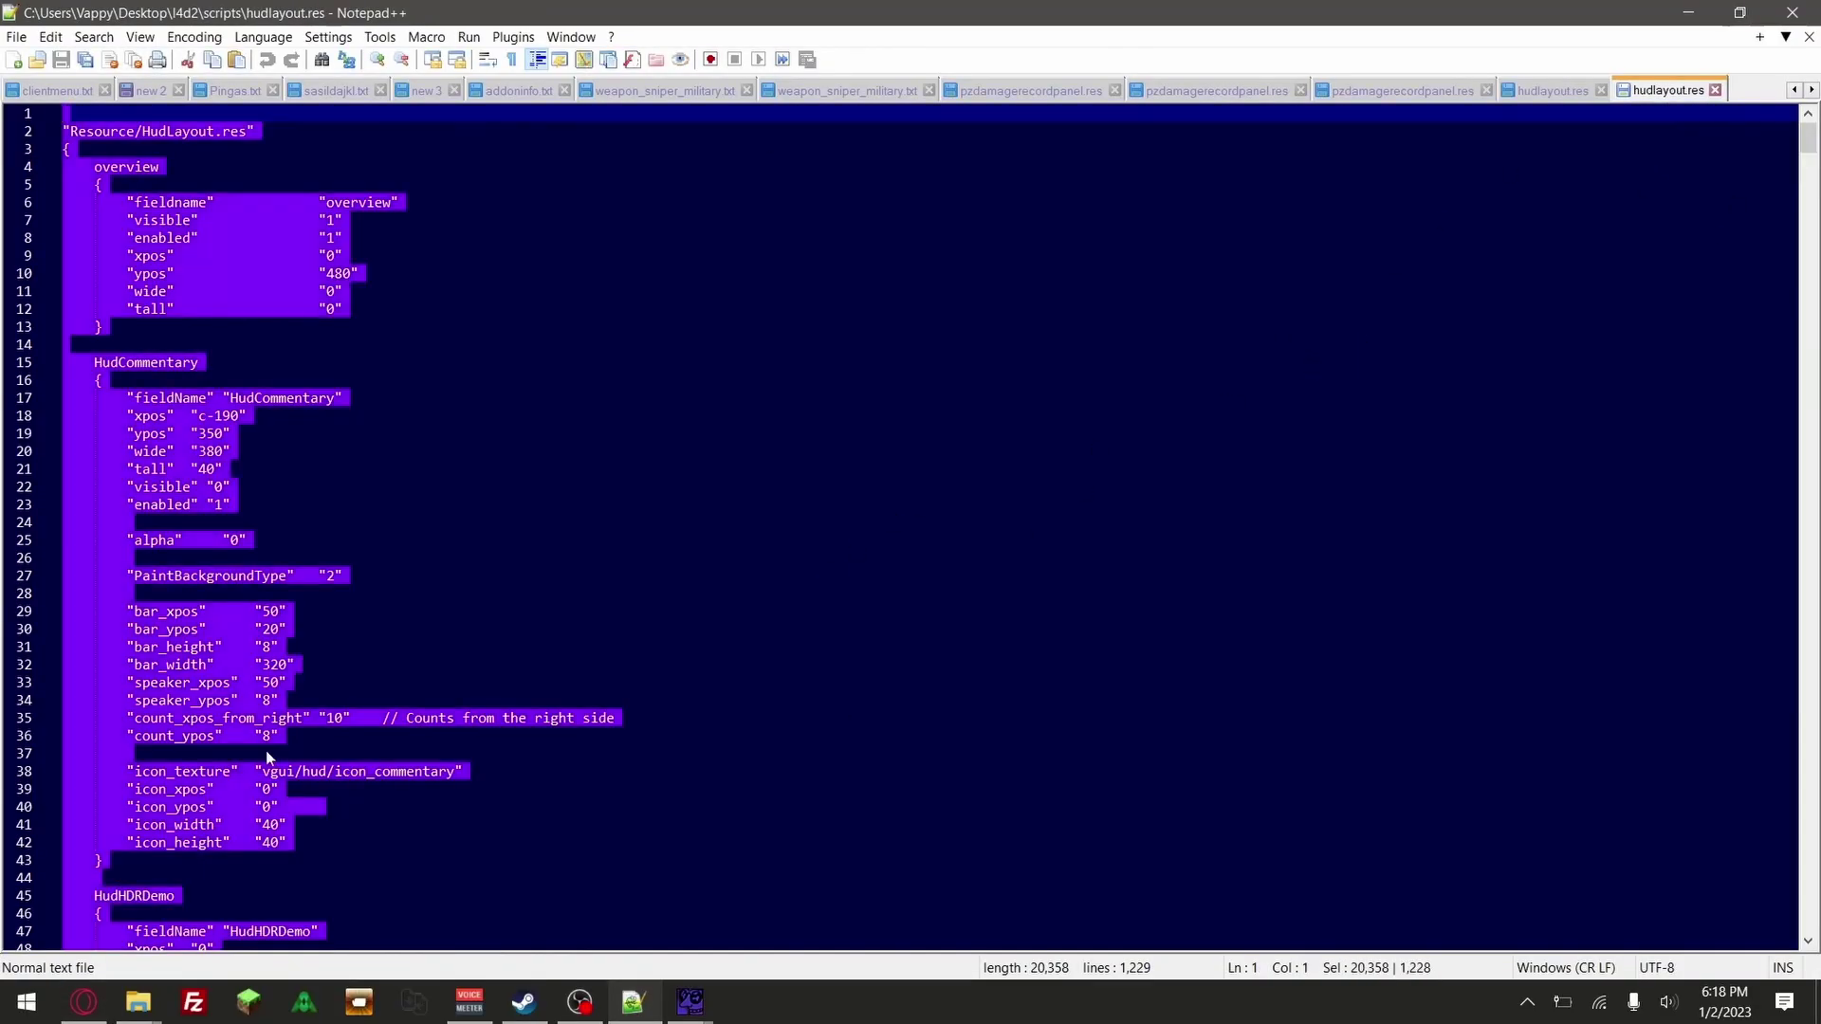
left_click(84, 1003)
left_click(1215, 490)
key("ctrl+v")
left_click(975, 283)
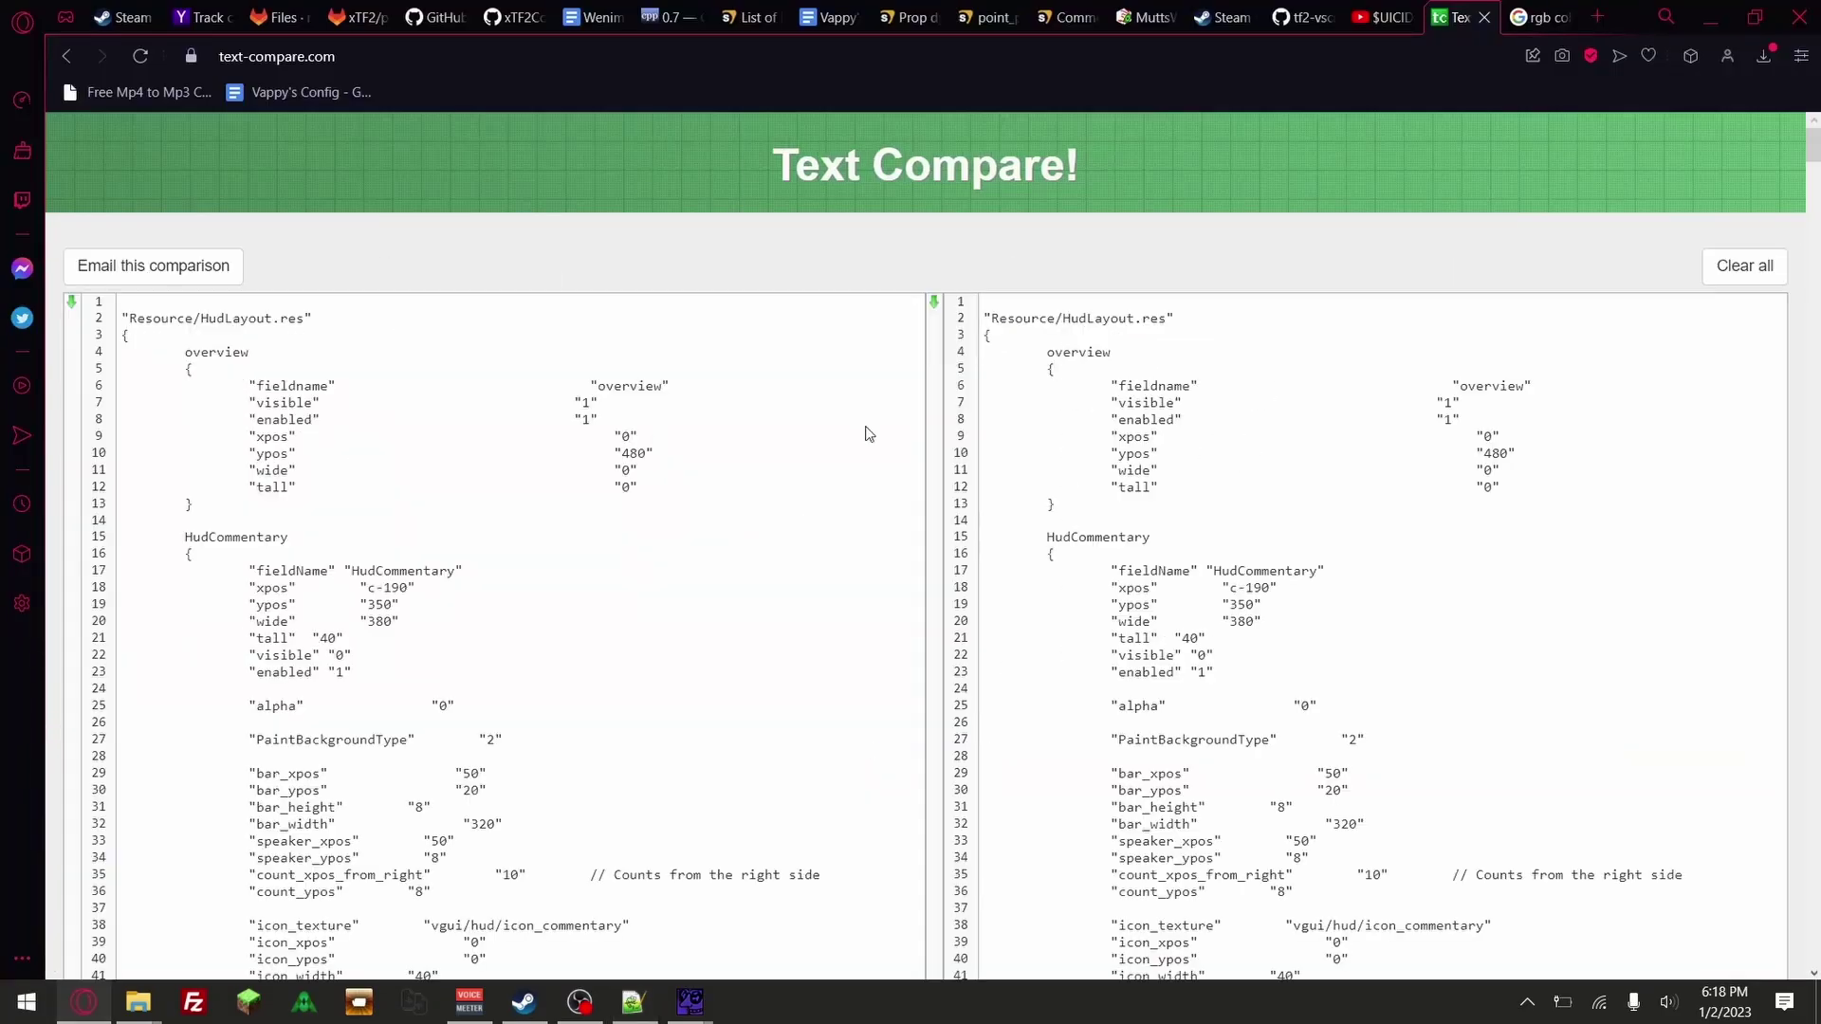
scroll(773, 425, "down", 10)
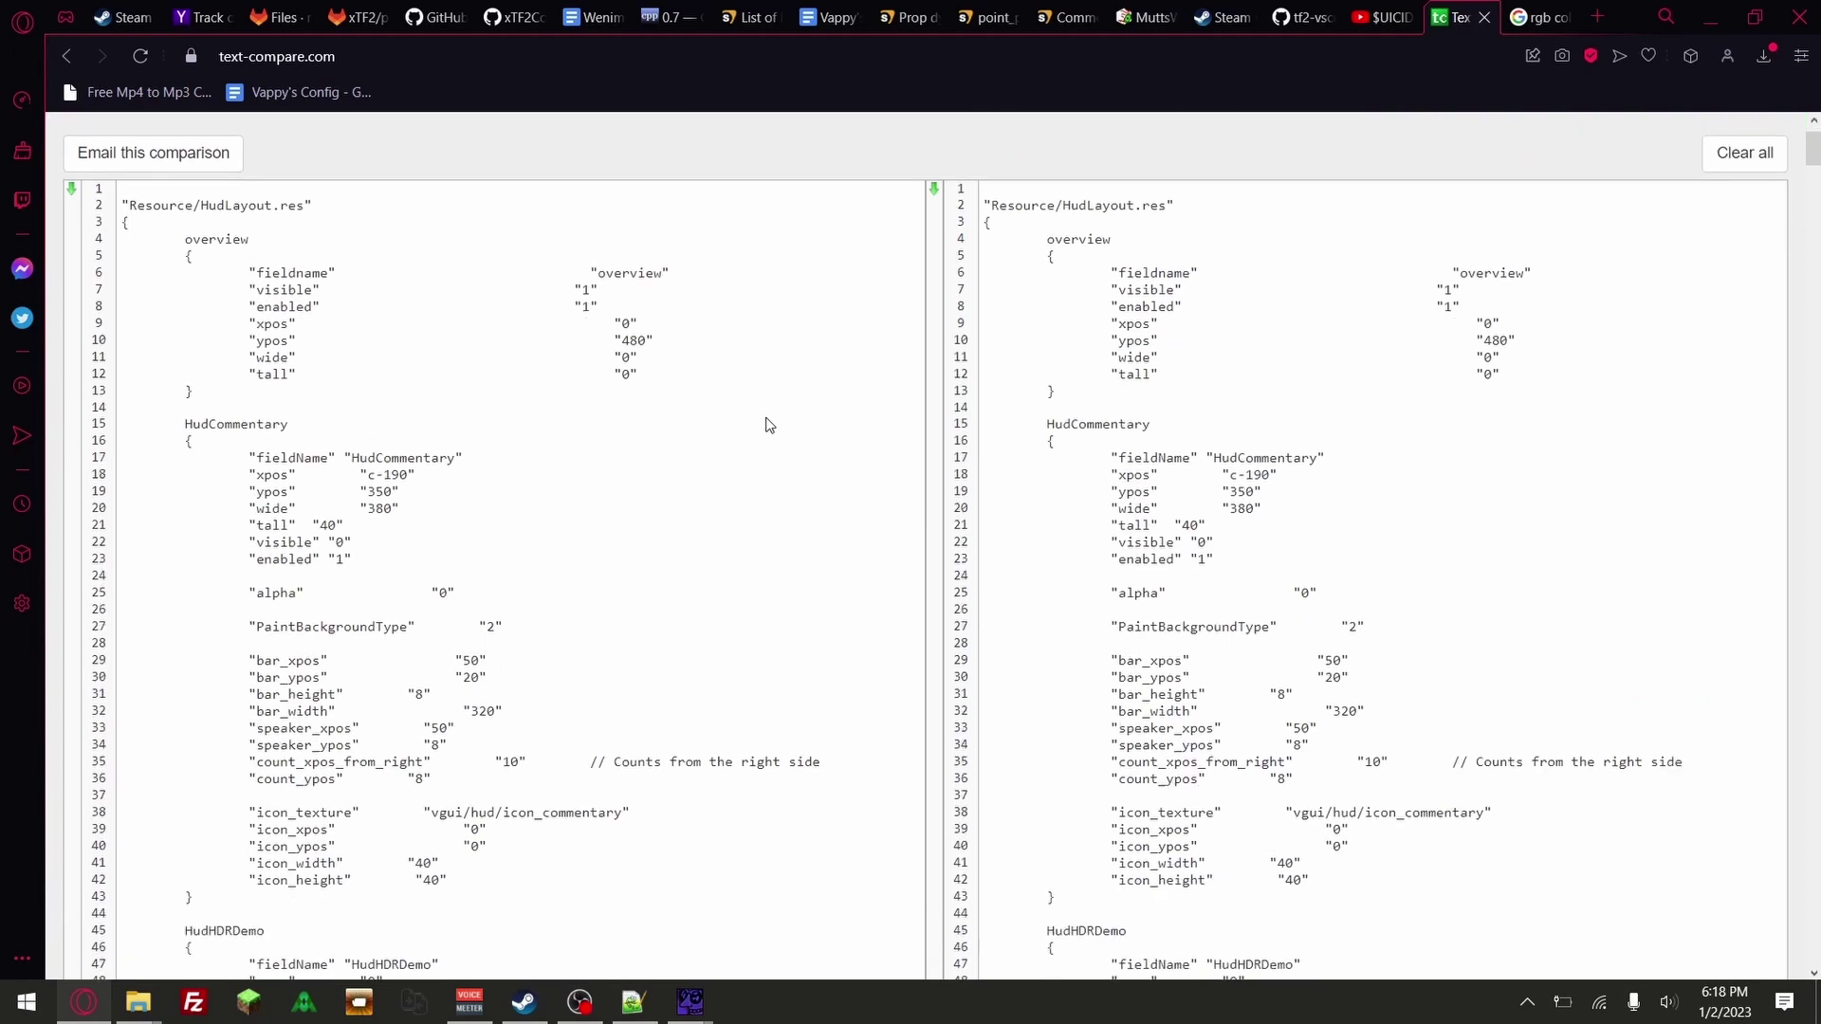
scroll(770, 425, "up", 10)
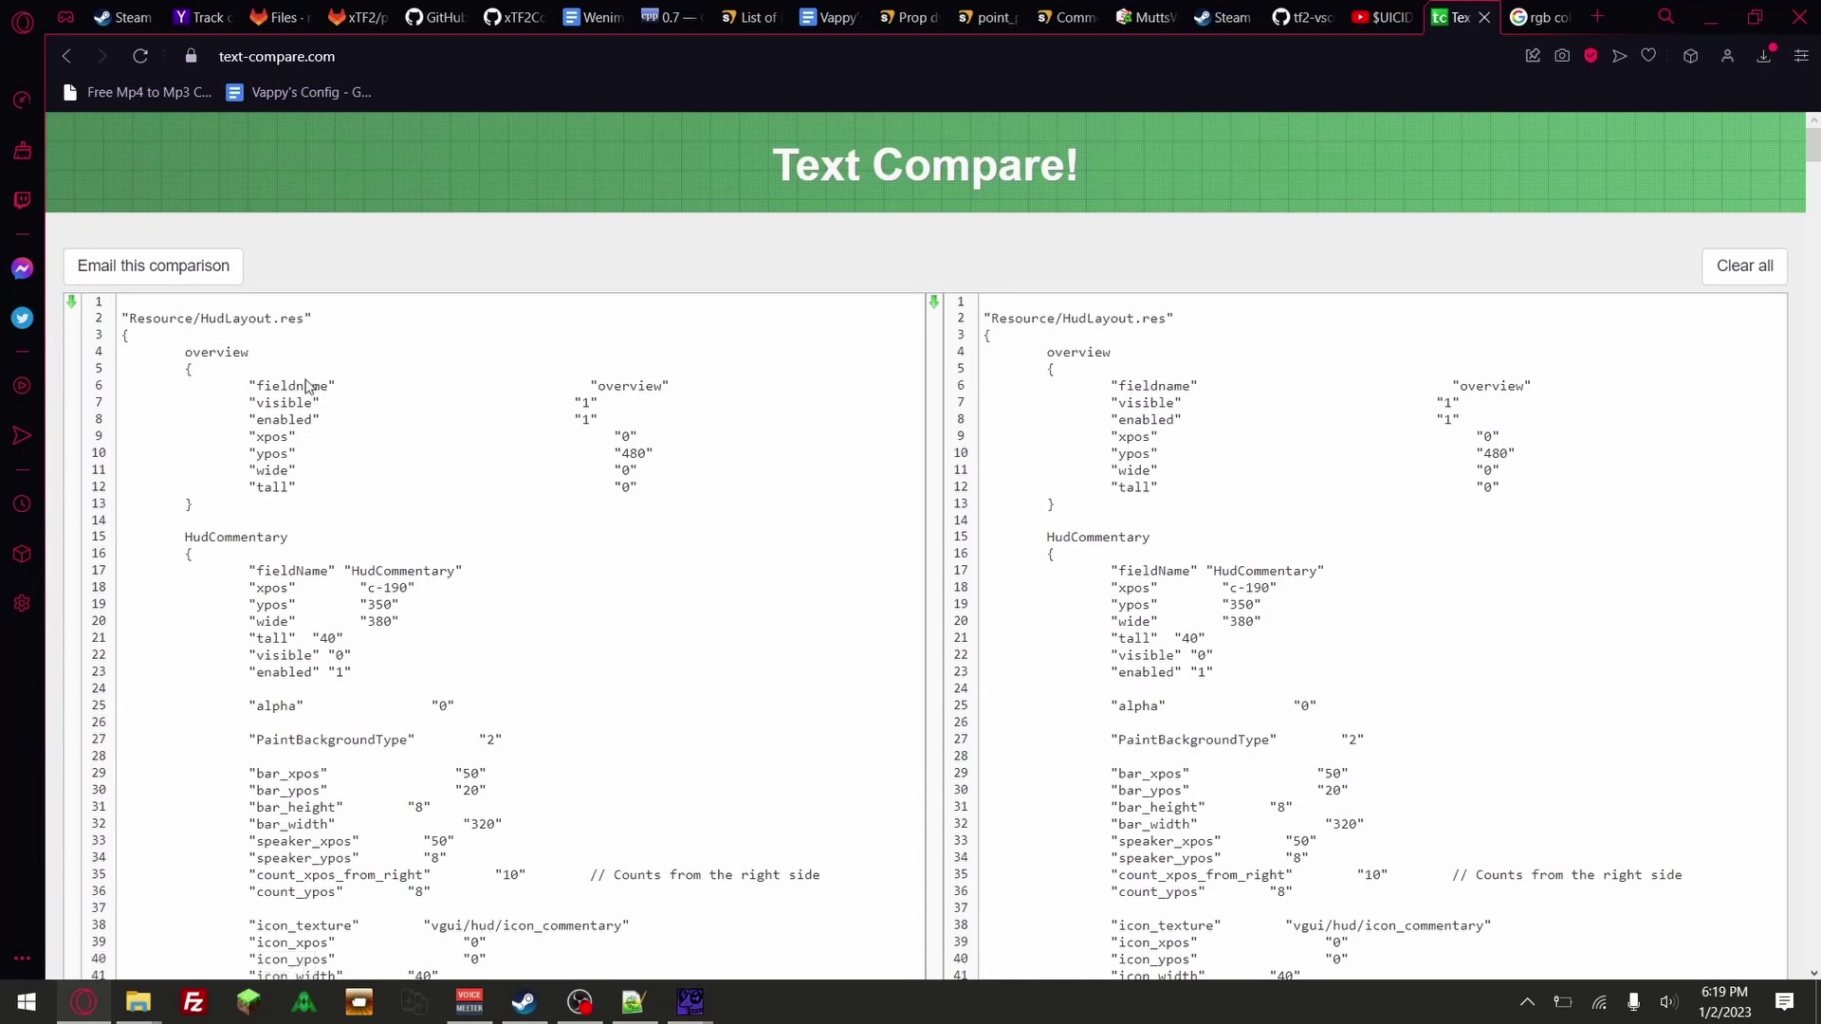
scroll(446, 461, "down", 10)
scroll(446, 461, "down", 1)
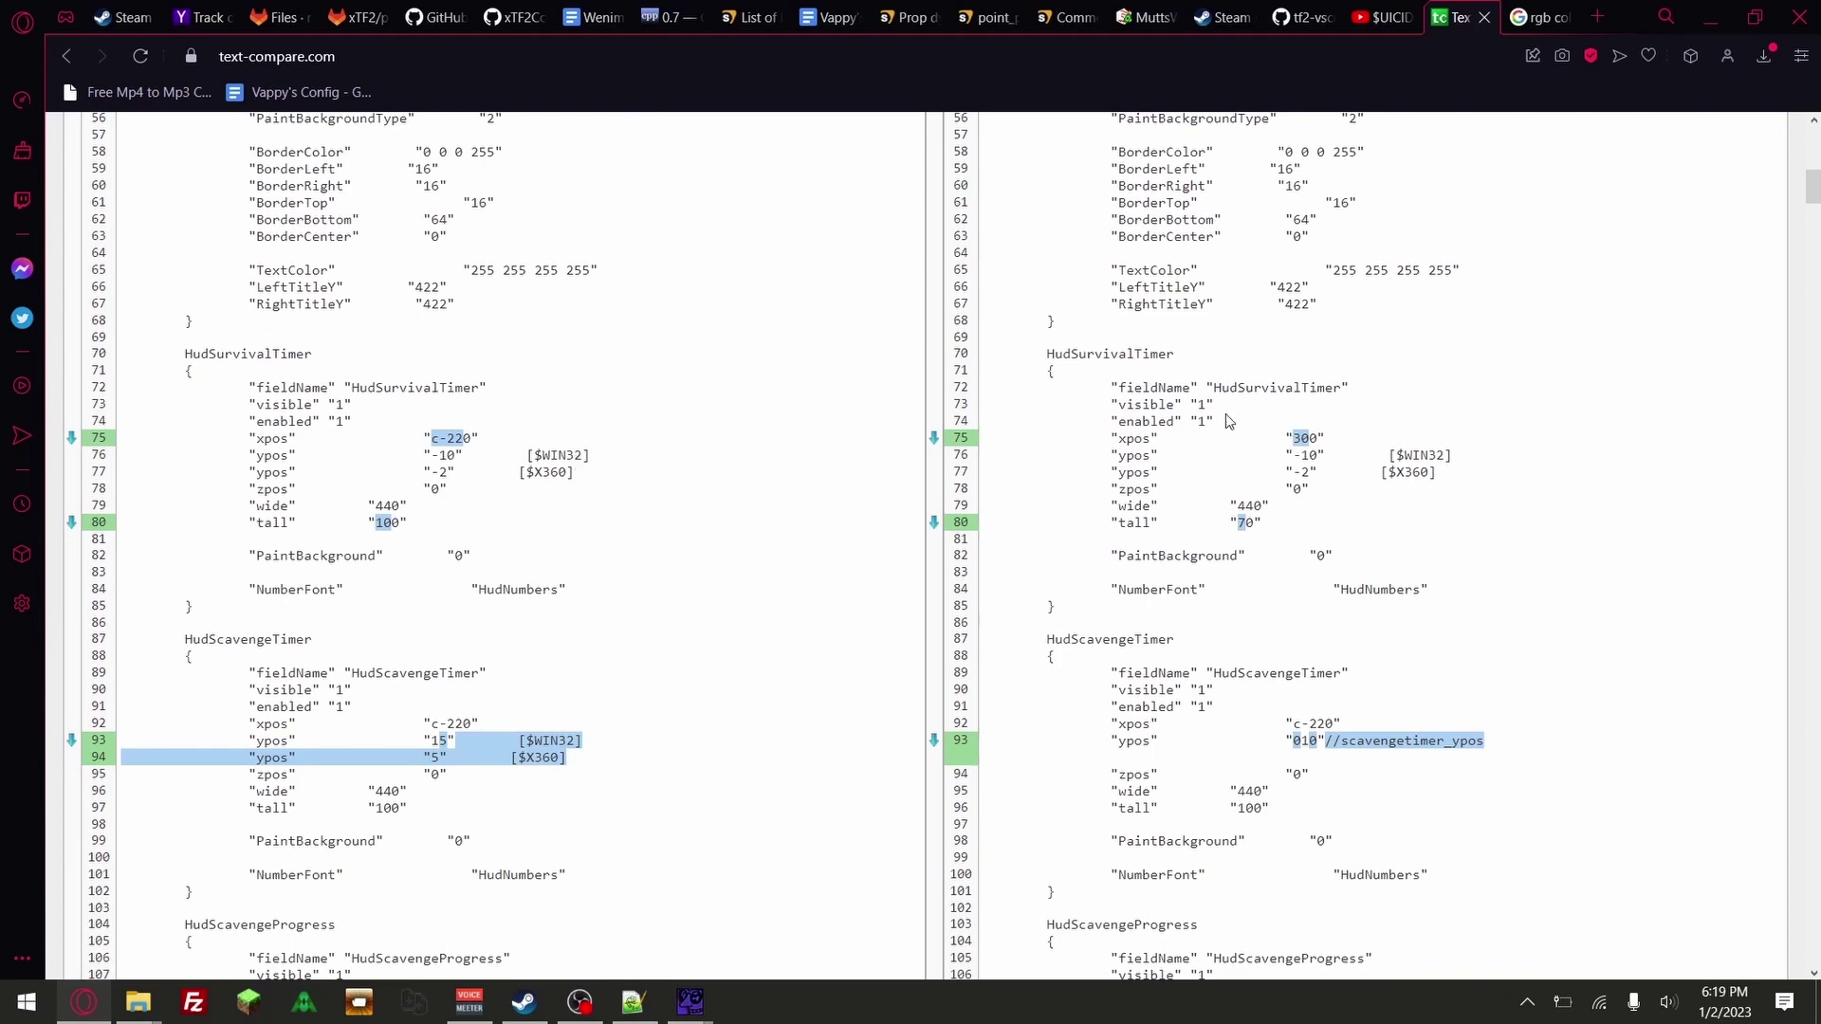
scroll(1230, 421, "down", 3)
scroll(1328, 503, "down", 2)
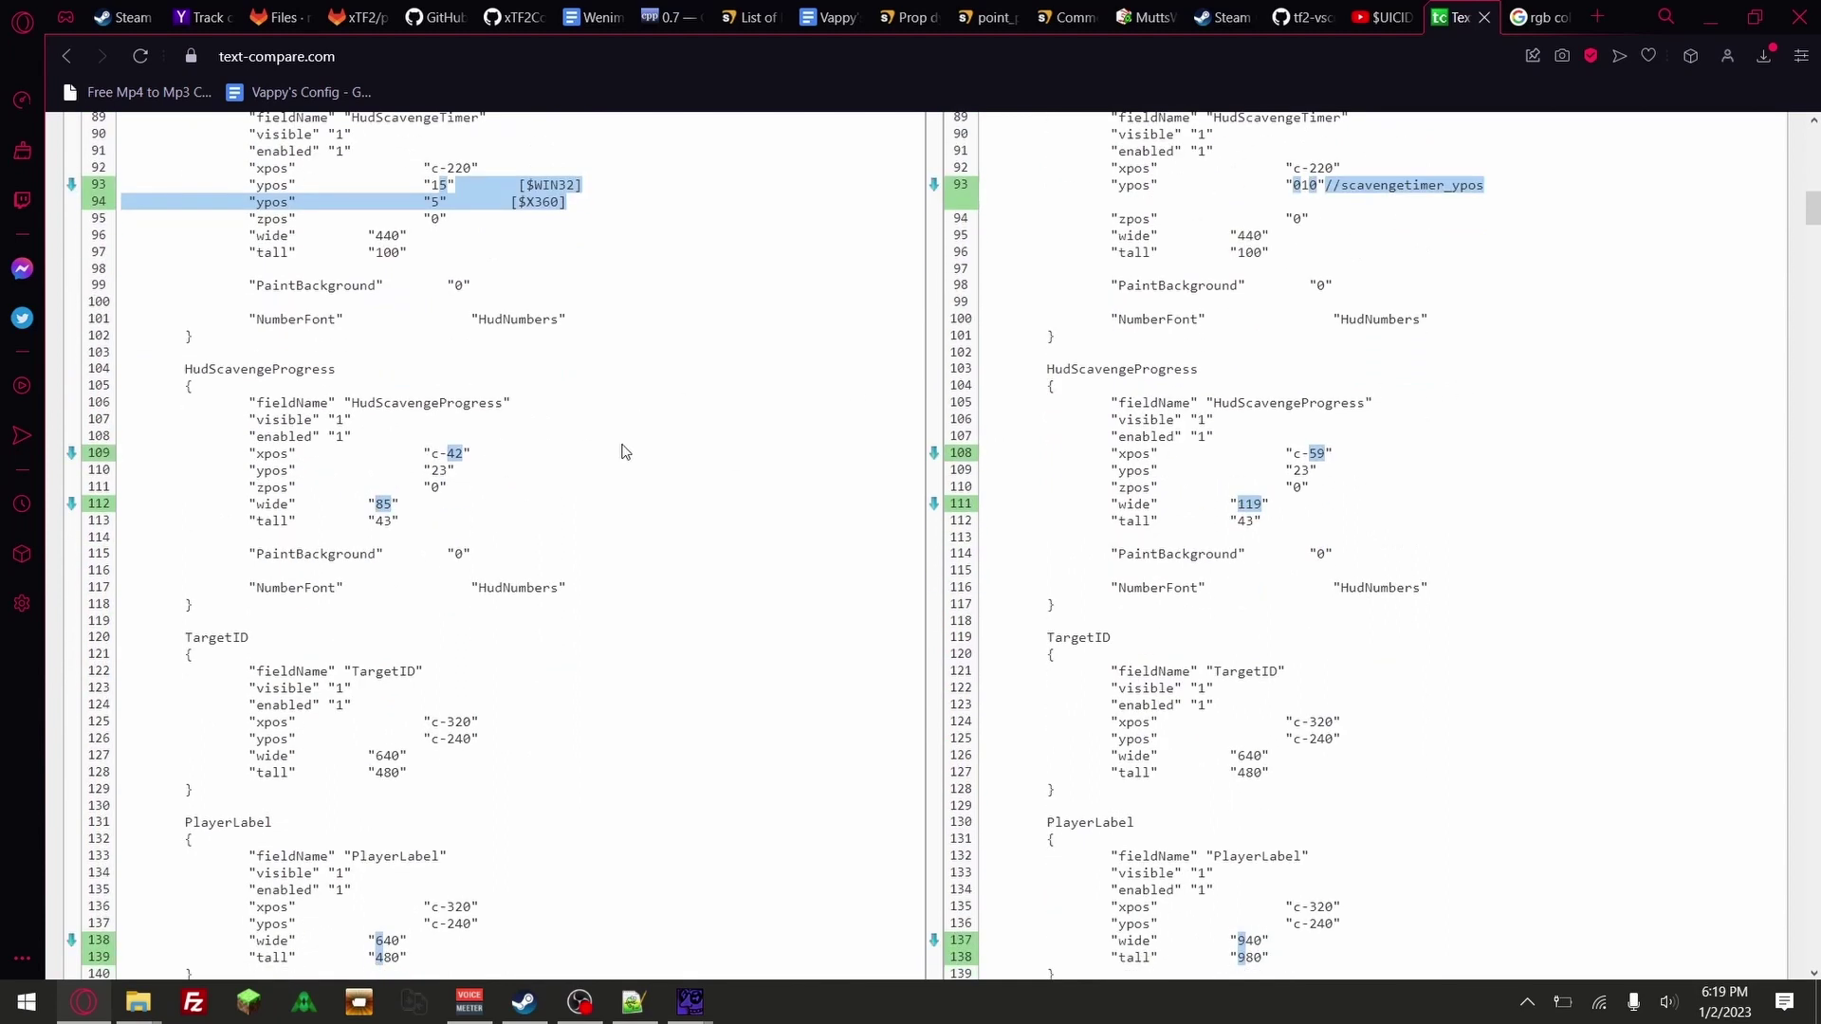
scroll(626, 450, "down", 4)
scroll(626, 457, "down", 1)
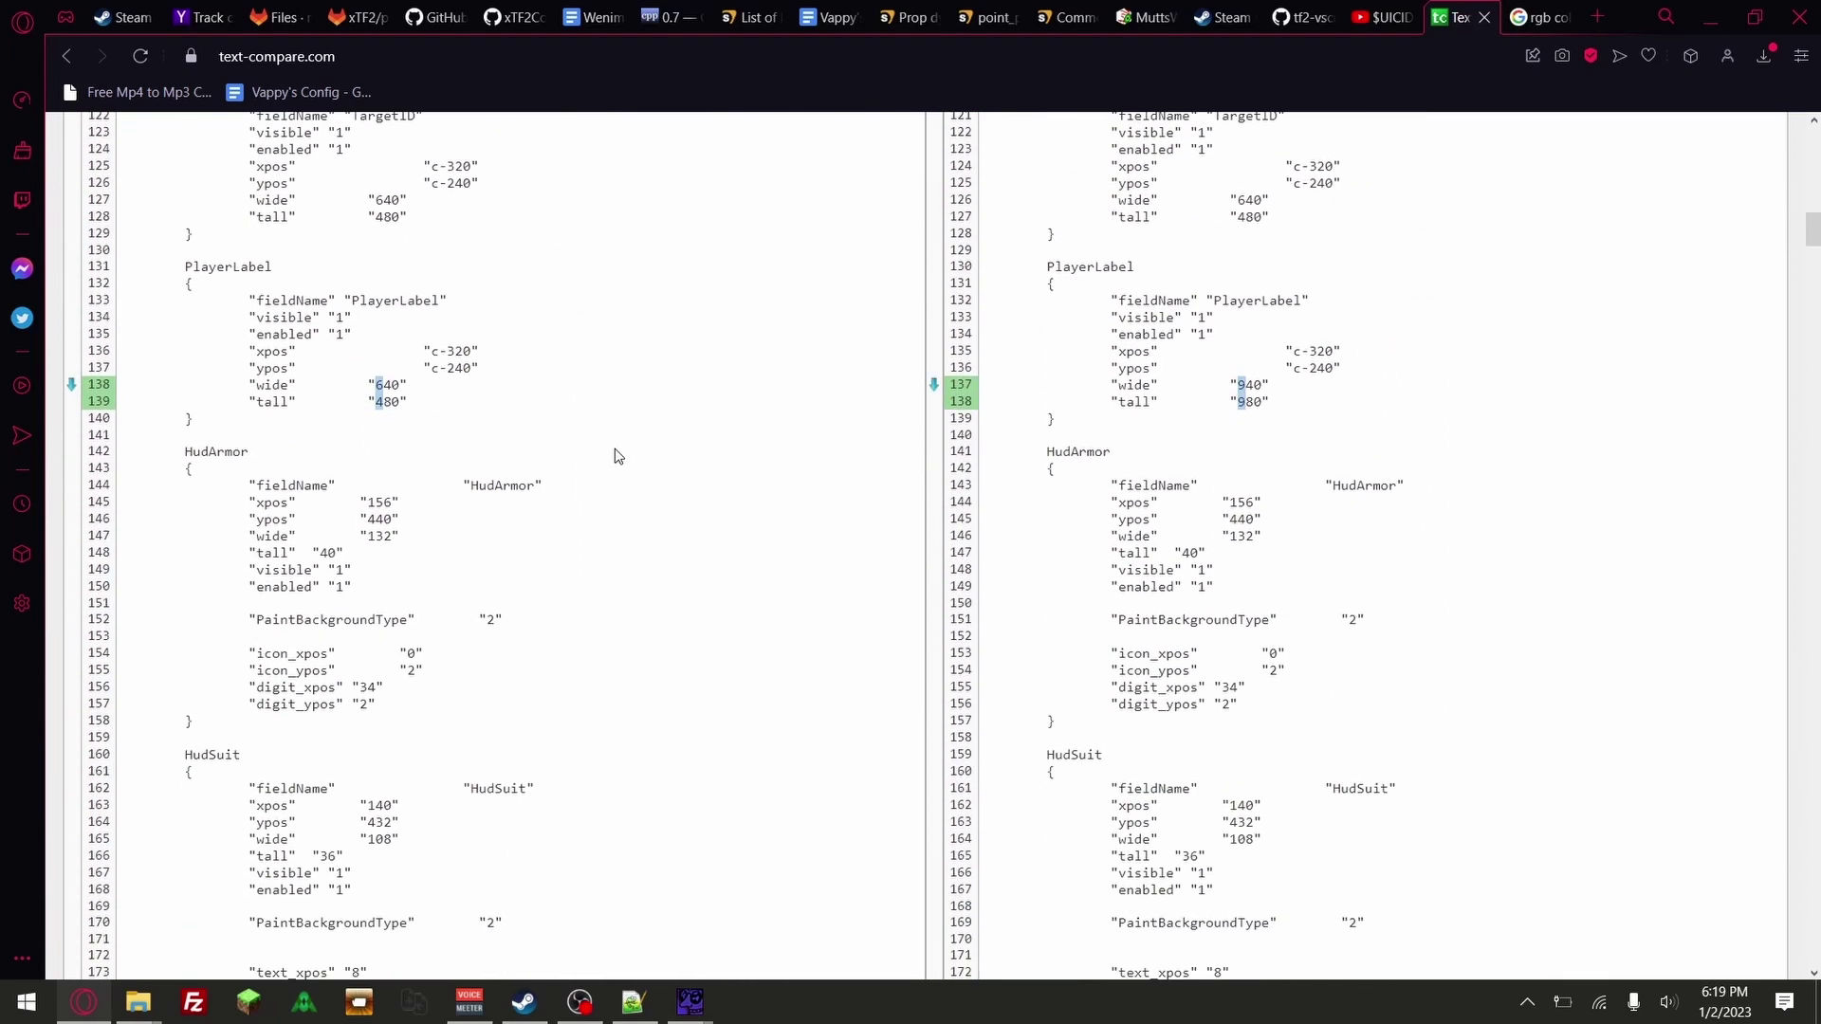
scroll(470, 385, "down", 2)
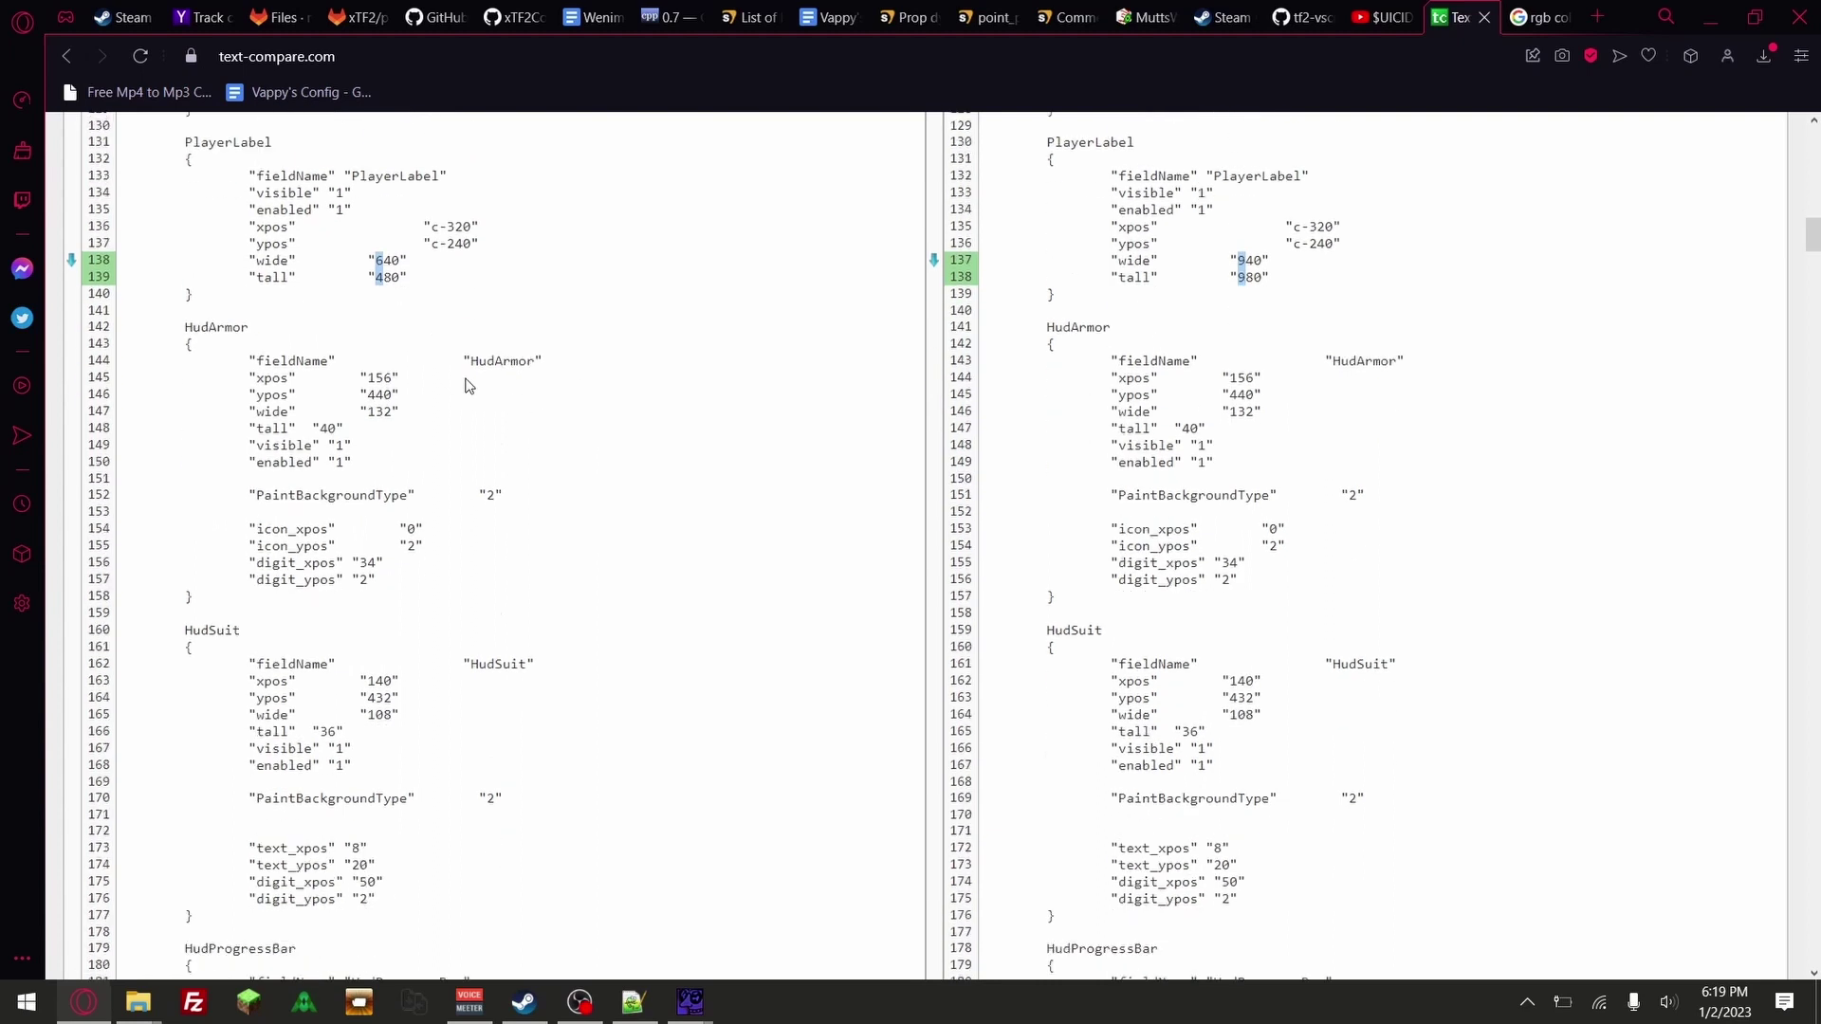
scroll(712, 402, "down", 4)
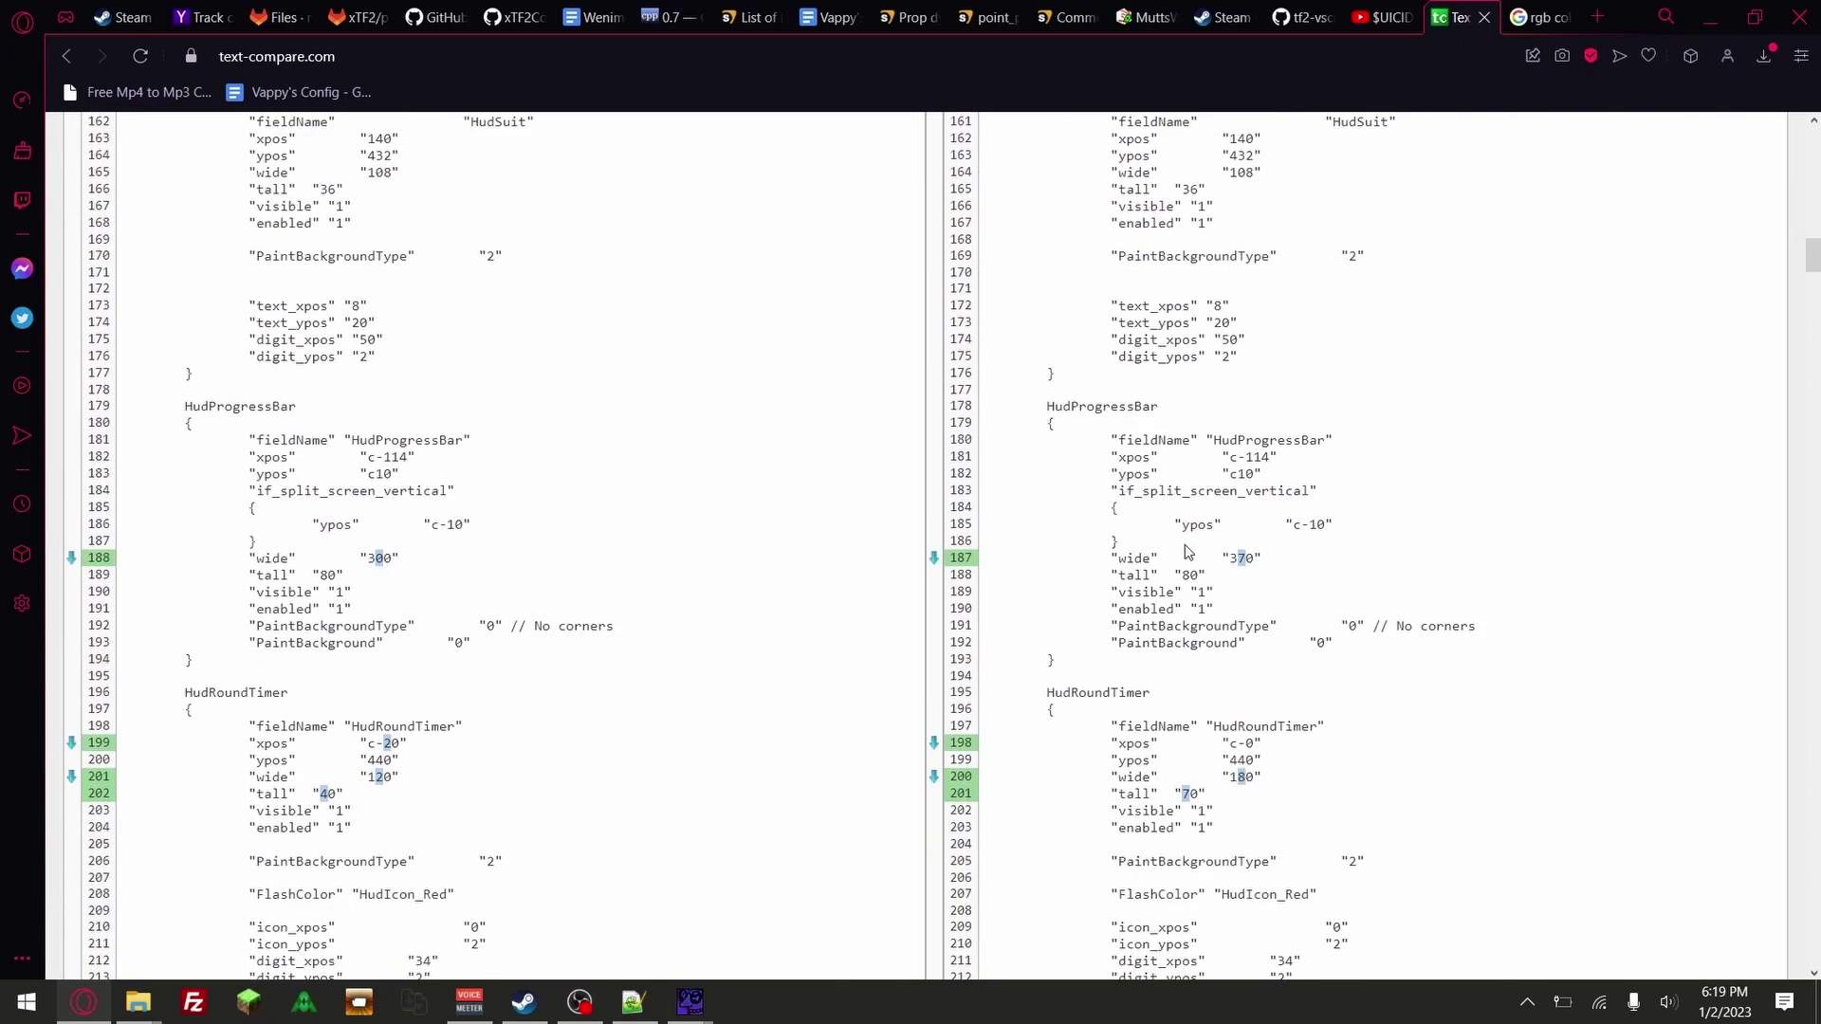
scroll(1188, 553, "down", 4)
scroll(781, 573, "down", 17)
scroll(742, 593, "down", 3)
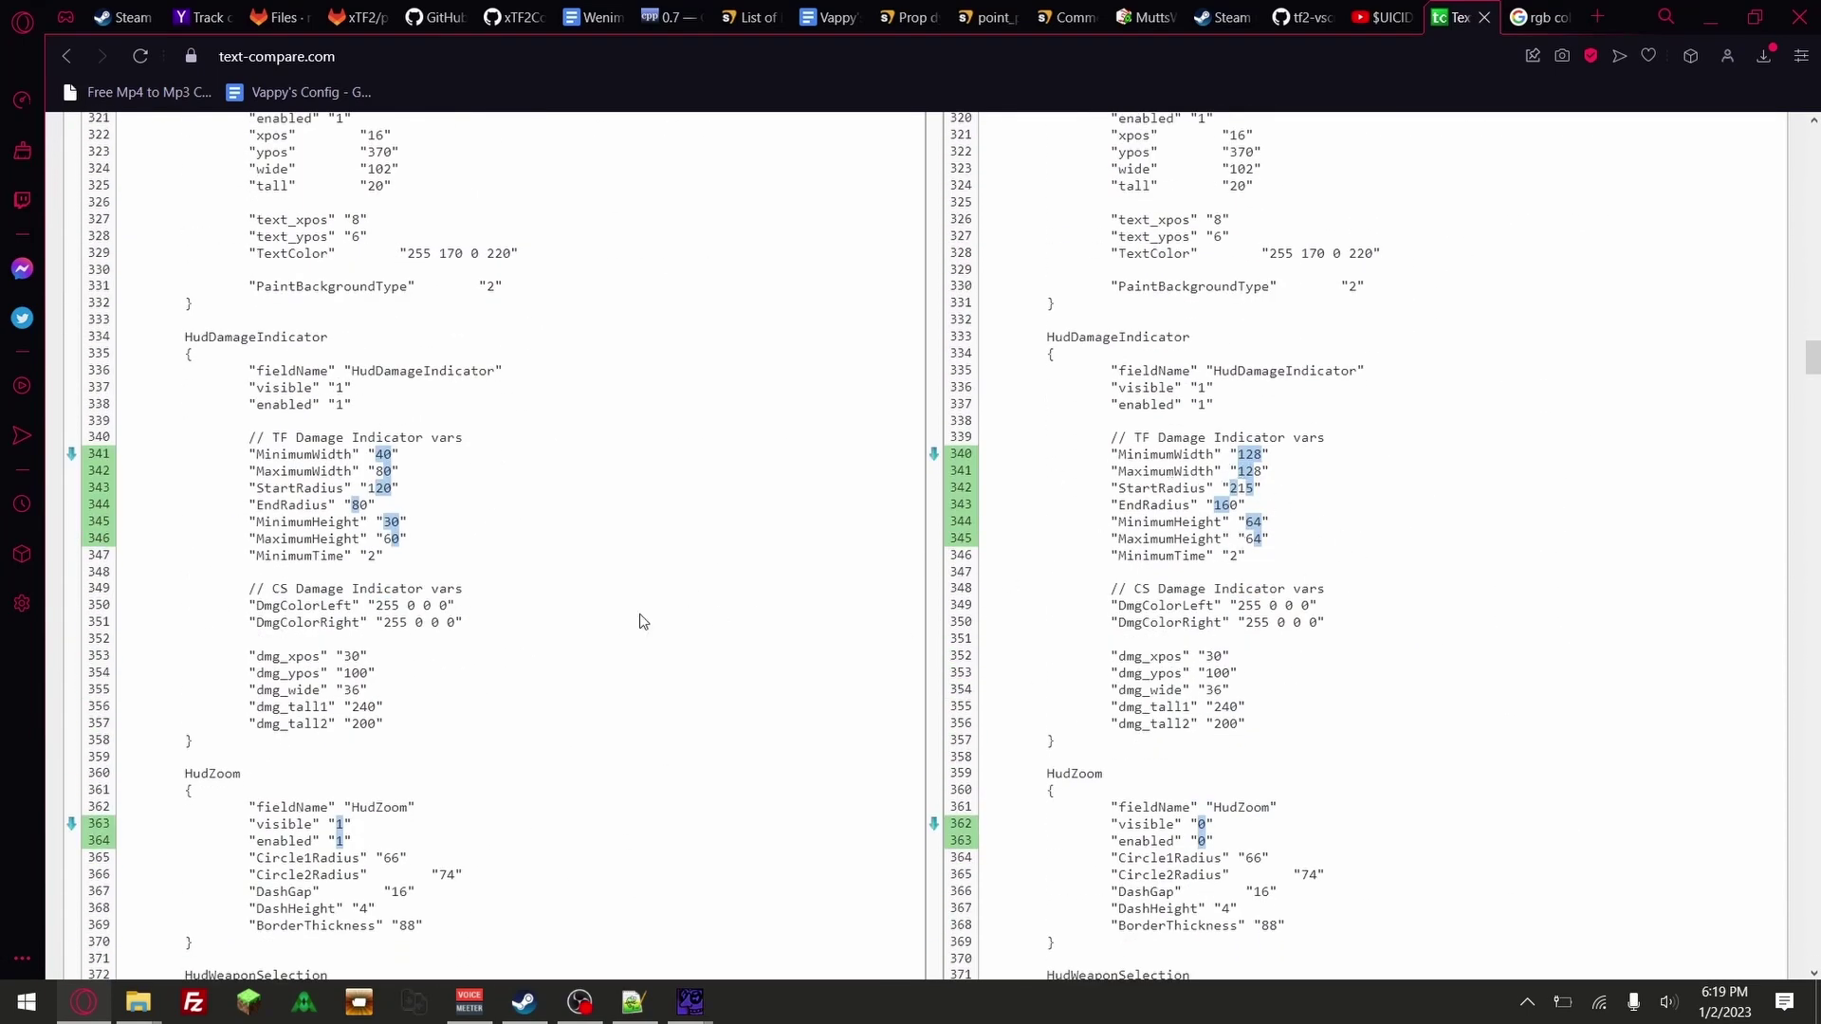
scroll(687, 561, "down", 3)
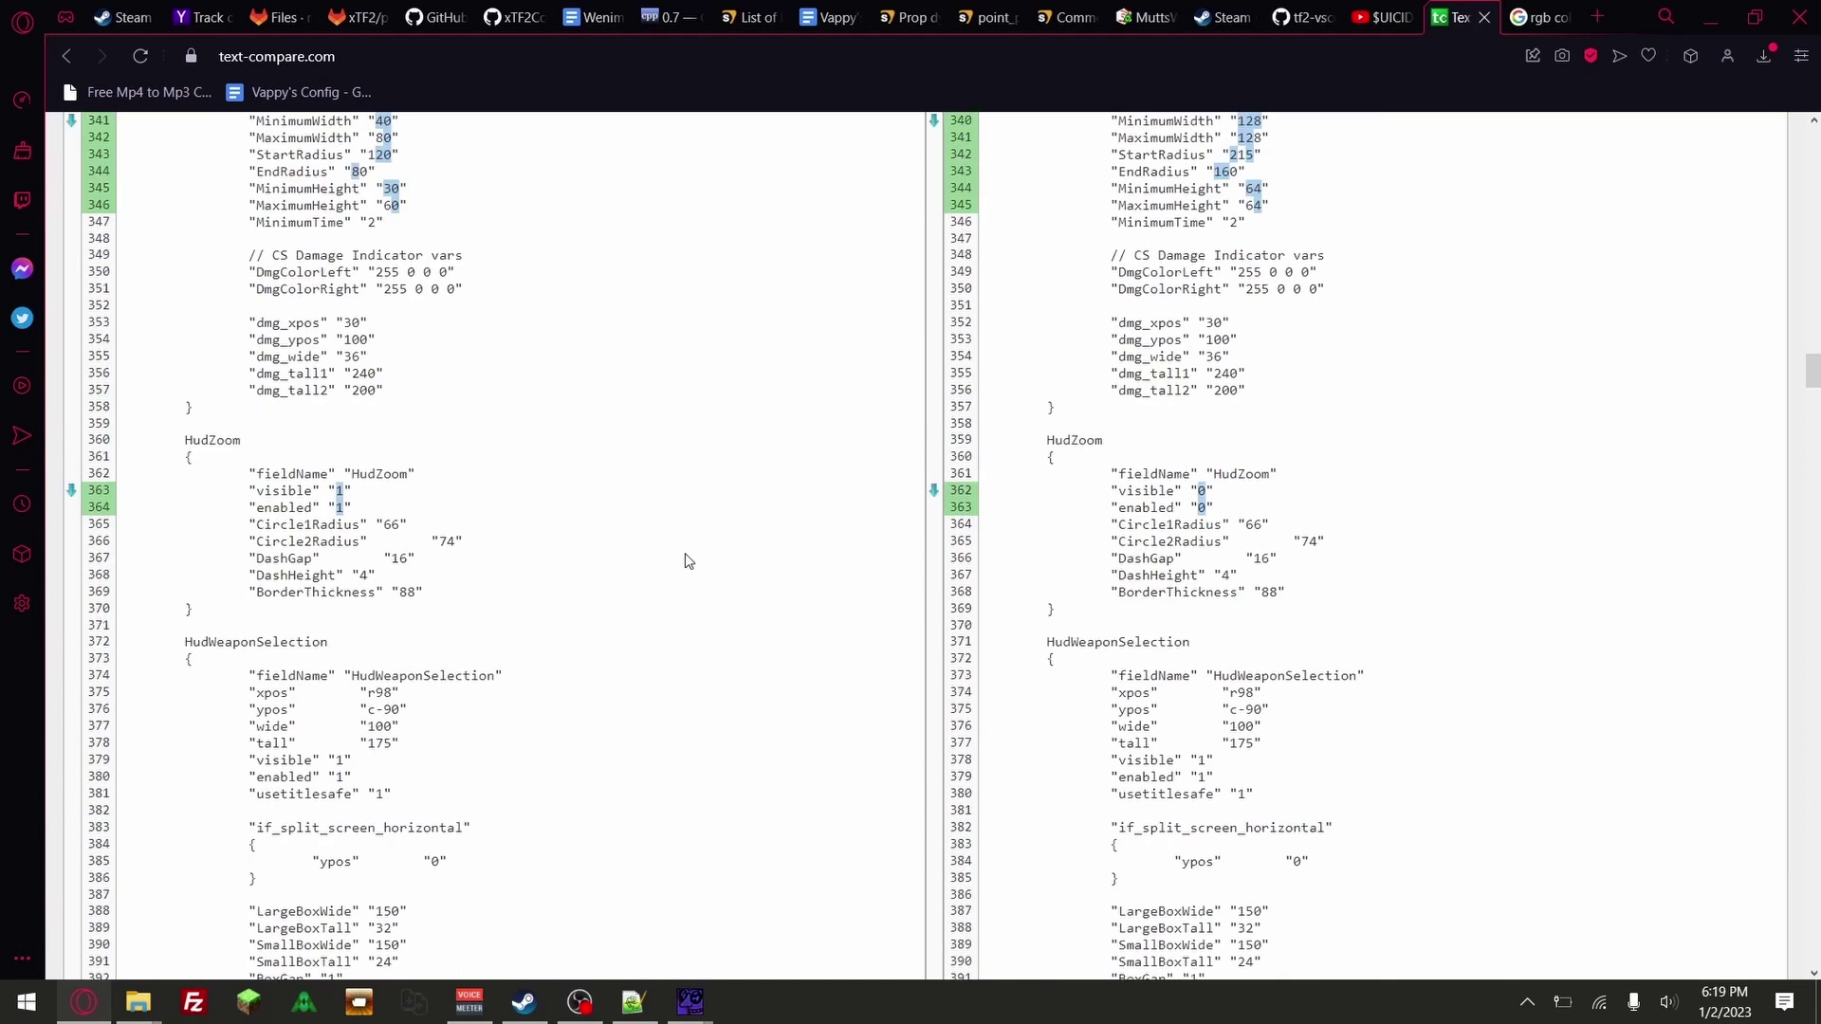
scroll(414, 527, "down", 14)
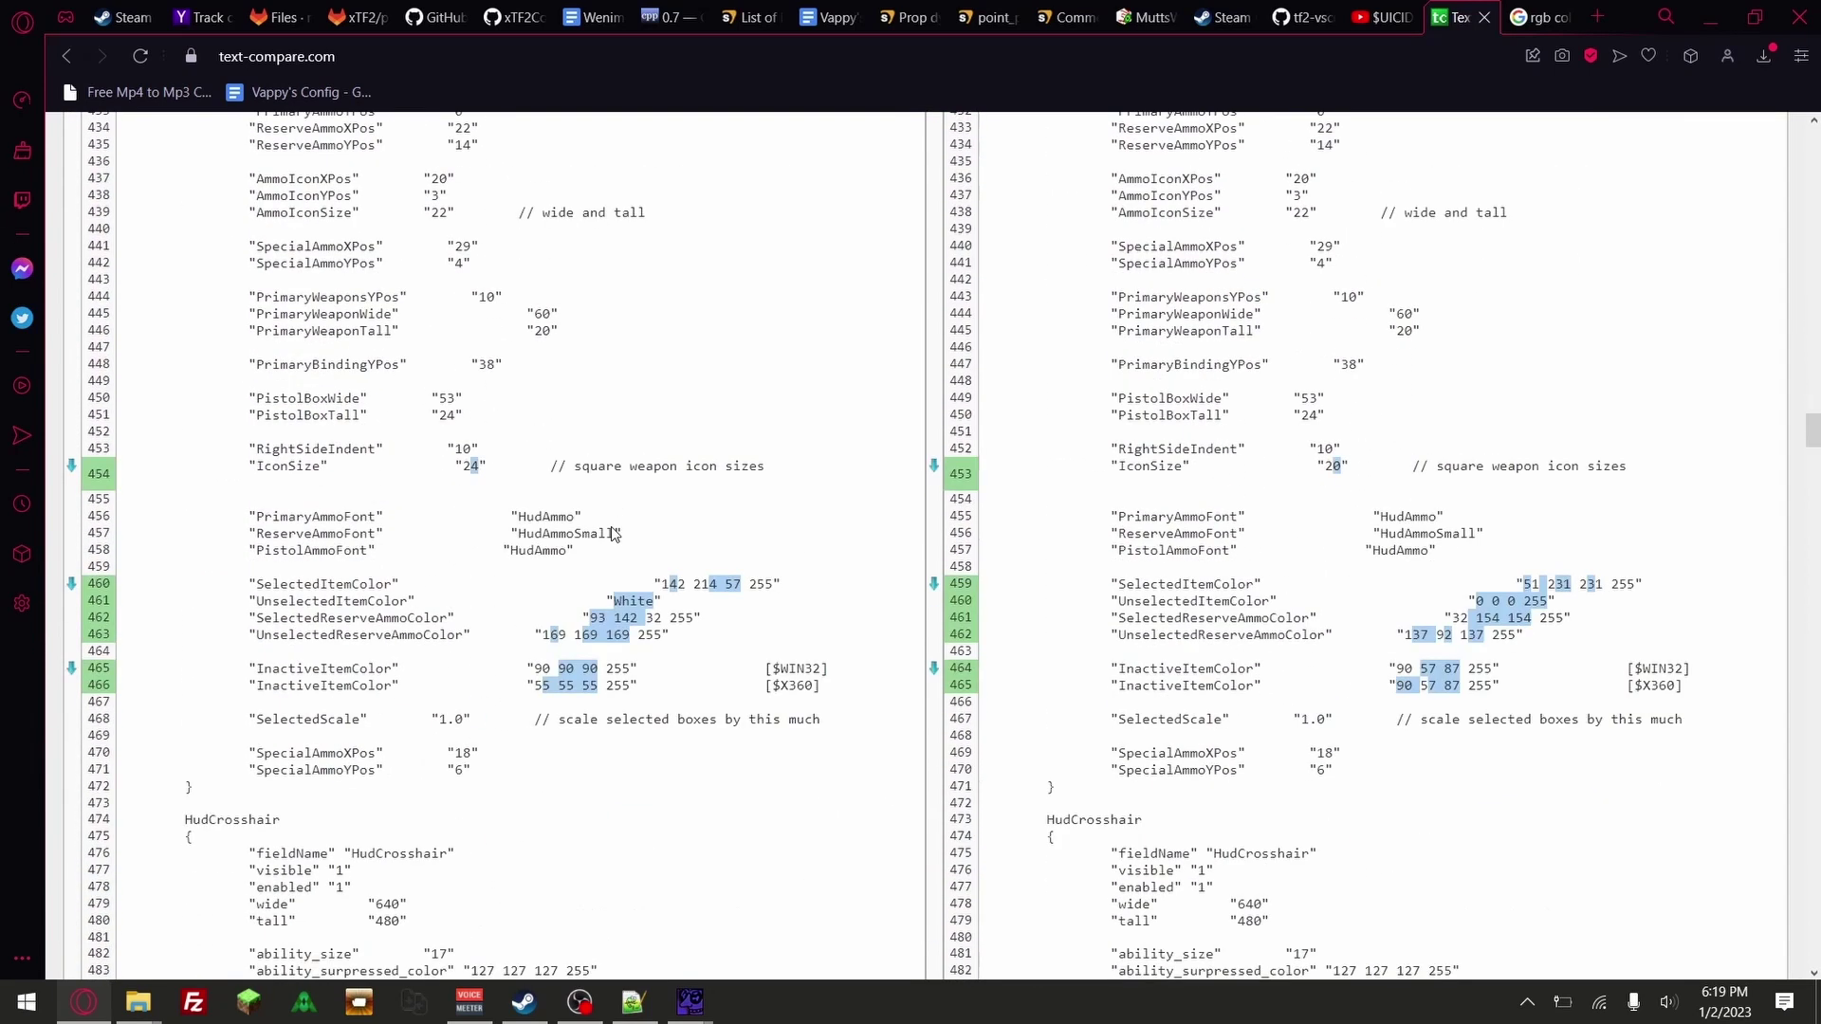
scroll(361, 600, "down", 1)
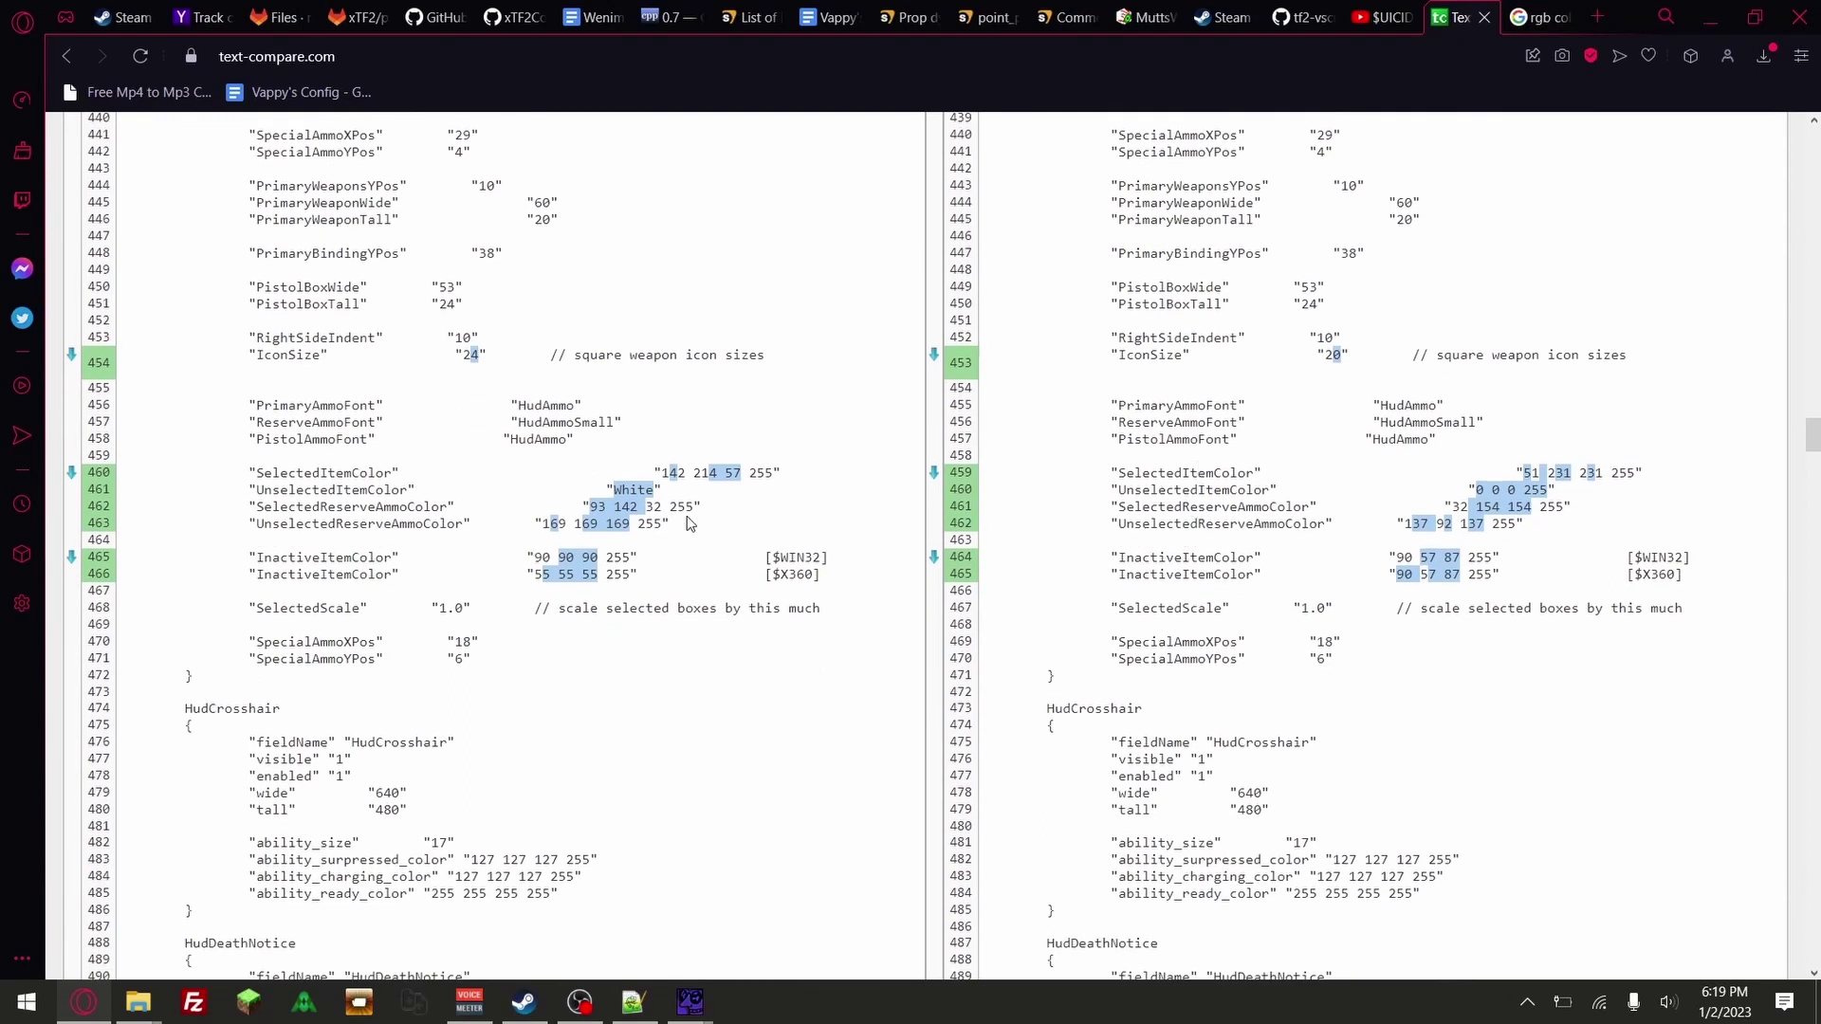
left_click_drag(665, 470, 736, 471)
left_click(766, 474)
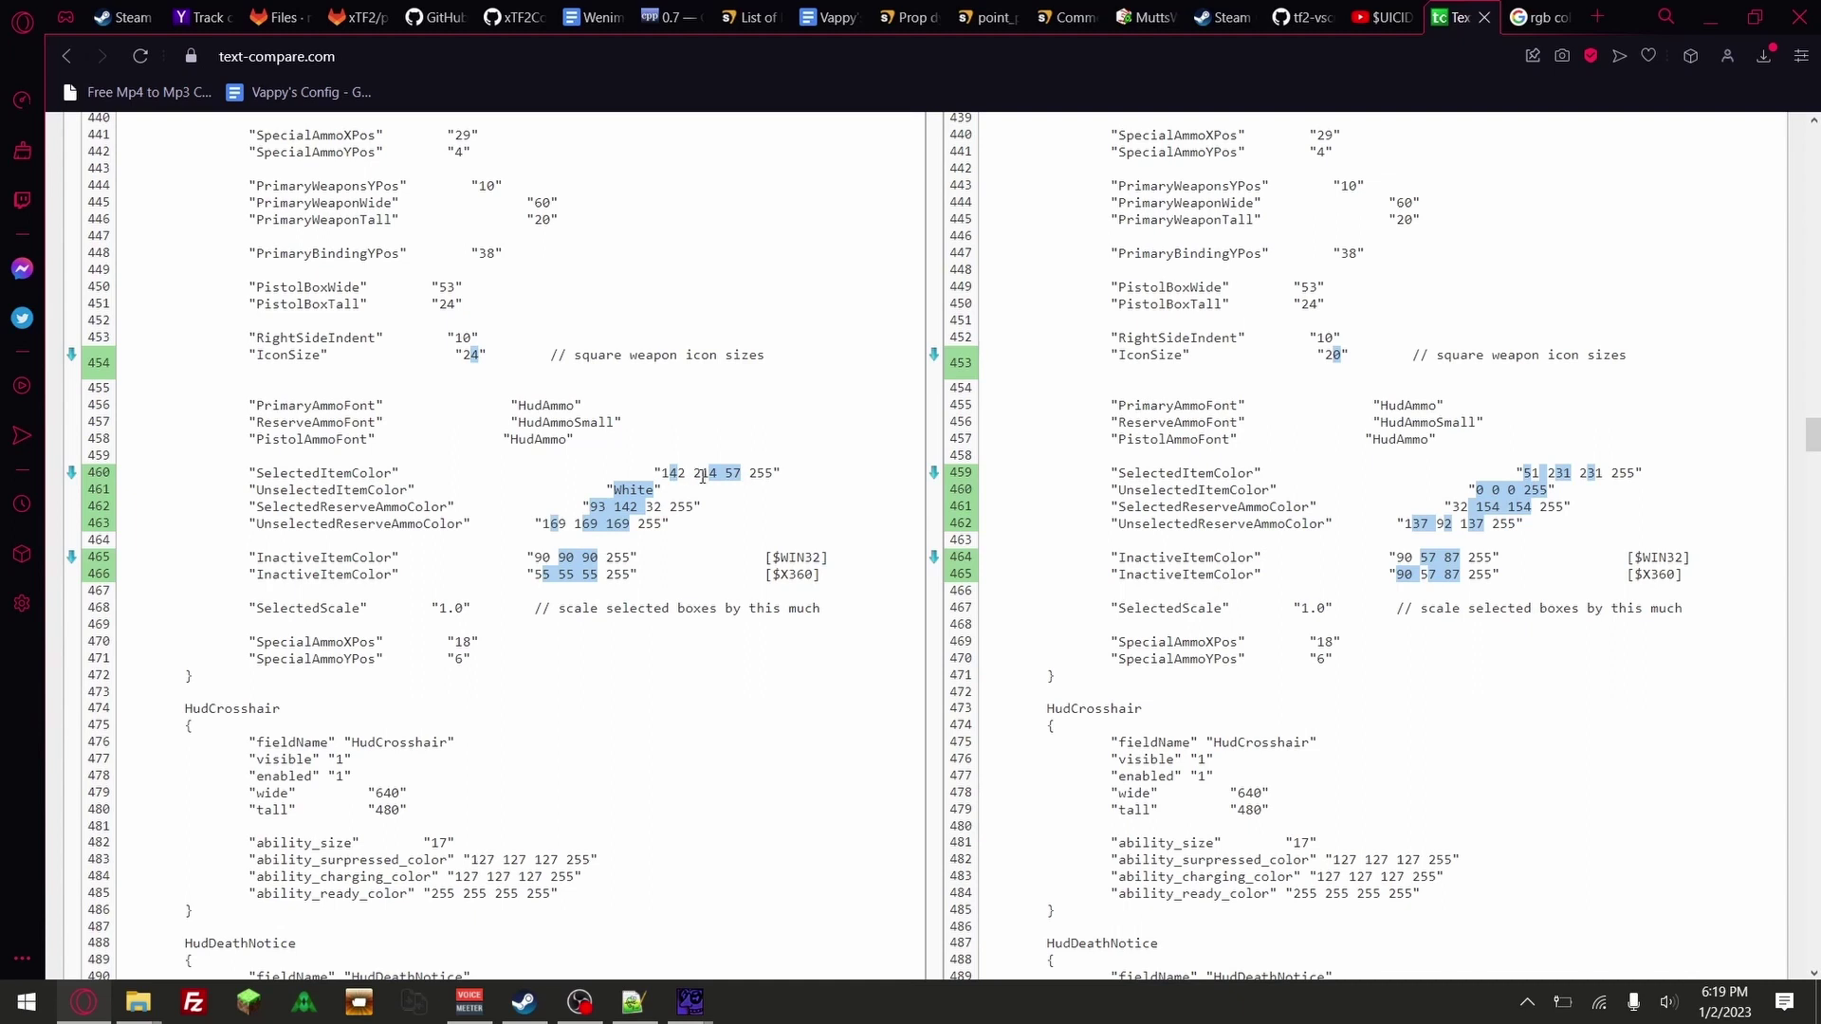
Preview the original colour 142 214 57 in Google's colour picker as green #8ed639
left_click(1528, 9)
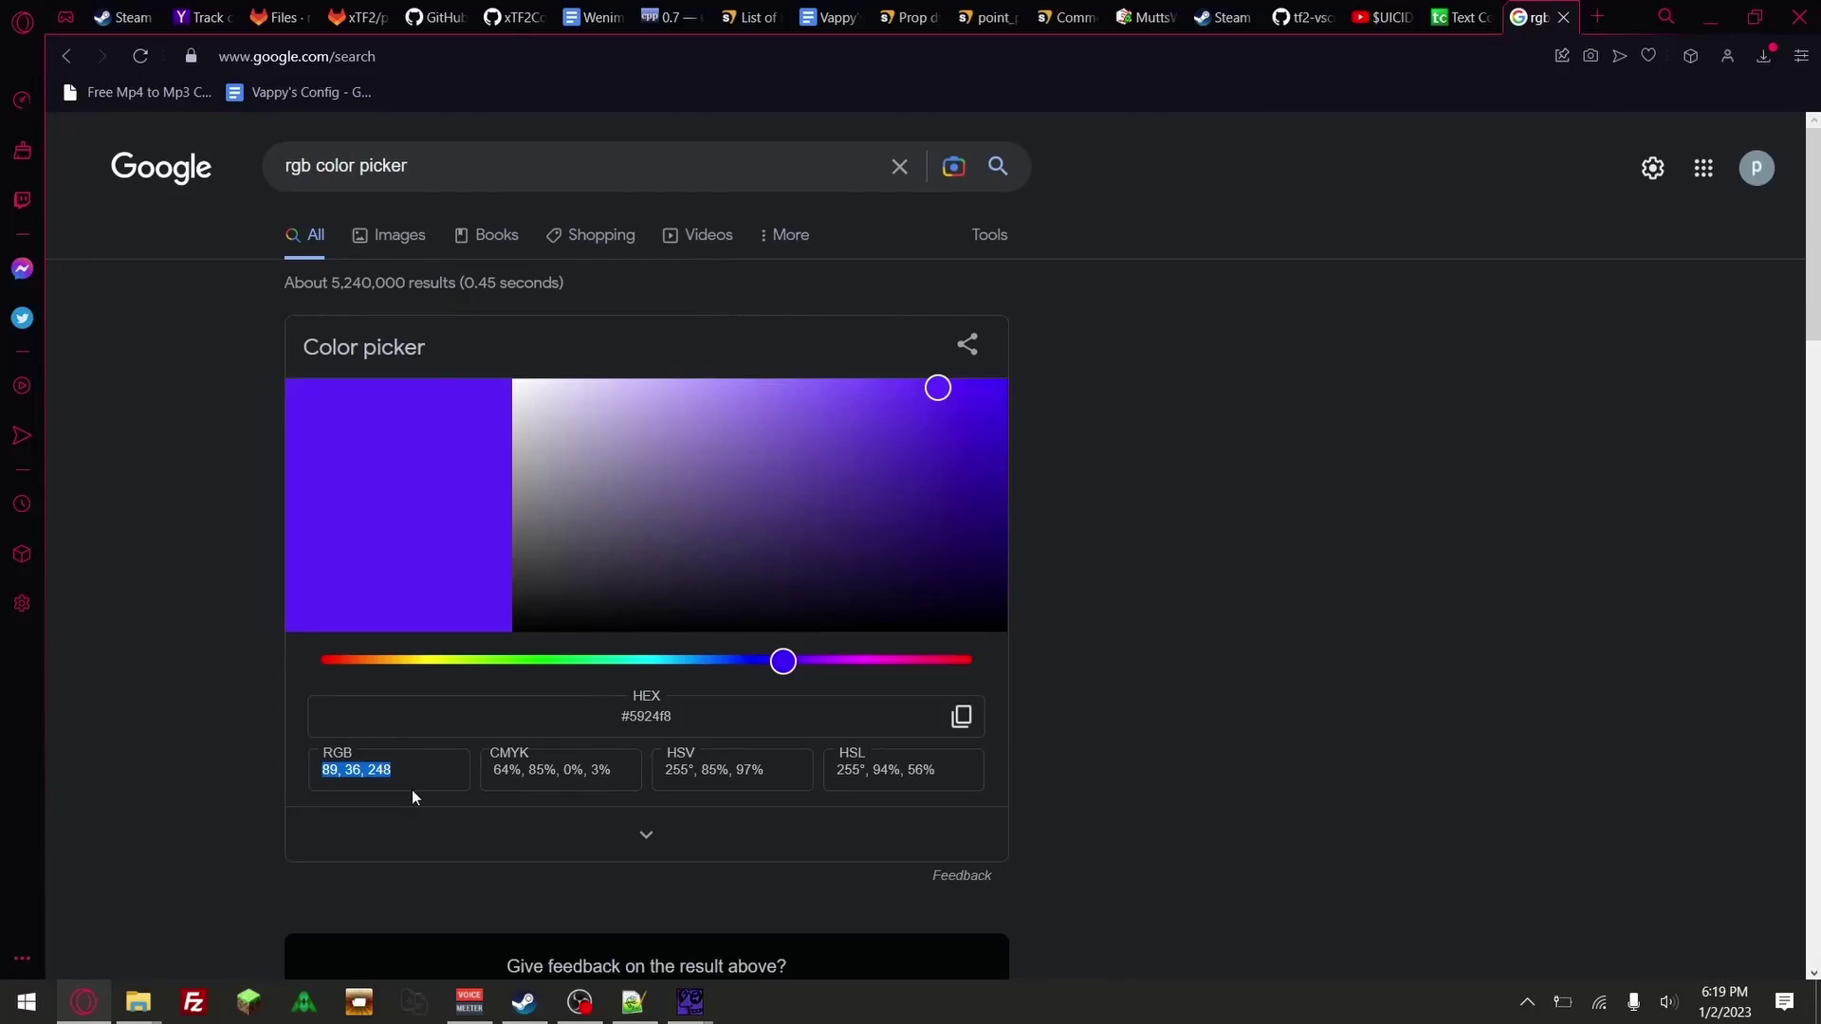
type("142 214 57")
left_click(1486, 463)
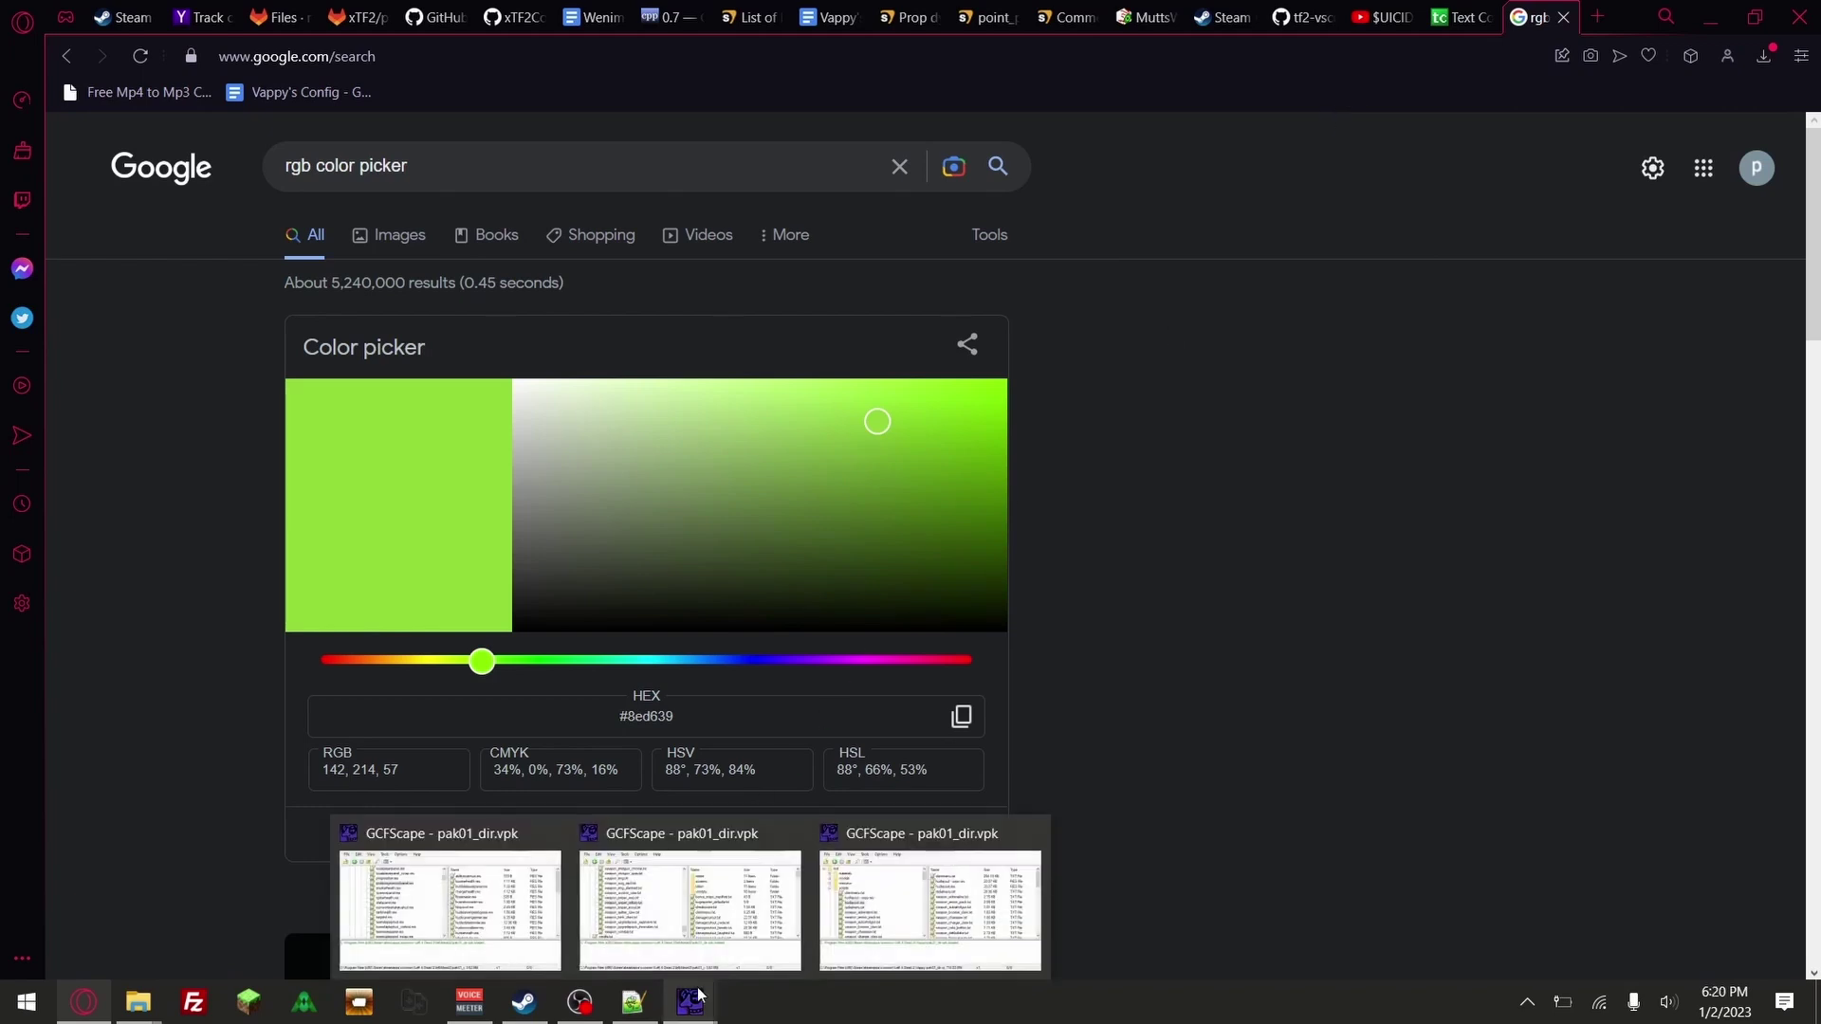
Take 51 231 231 from the comparison and preview it as cyan #33e7e7
left_click(632, 1001)
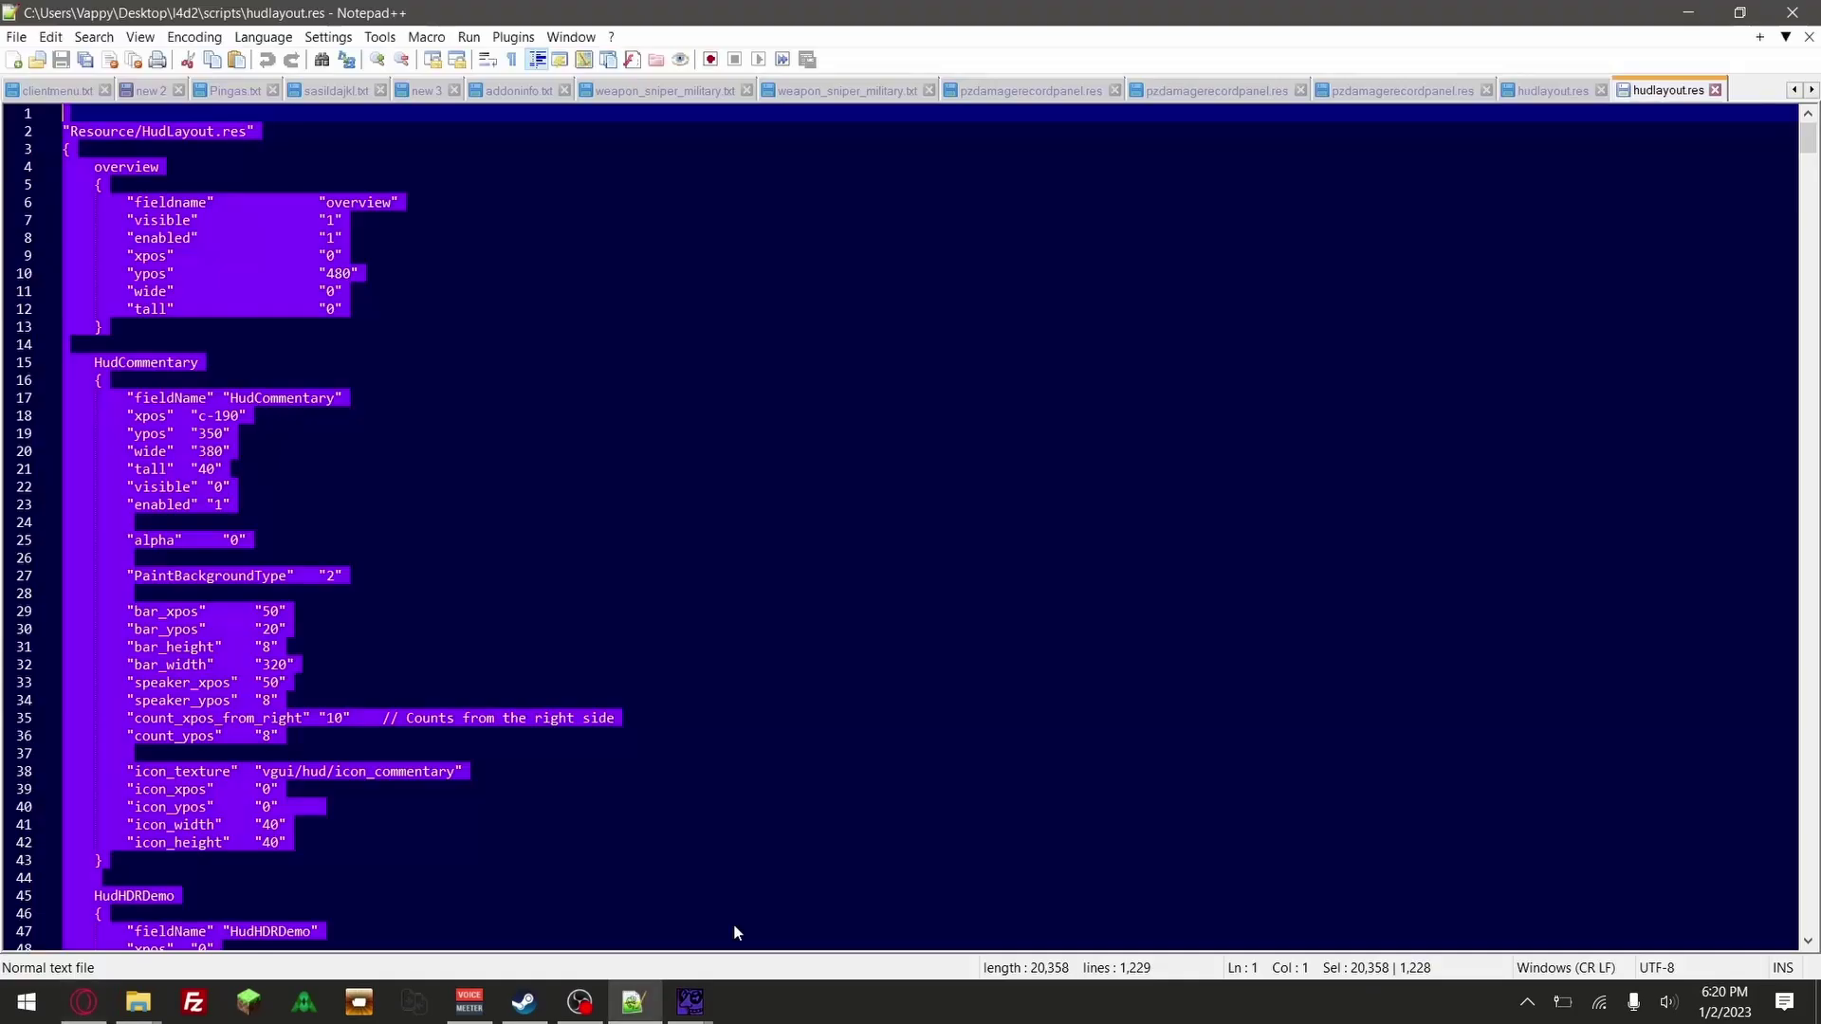
left_click(675, 989)
left_click(1461, 17)
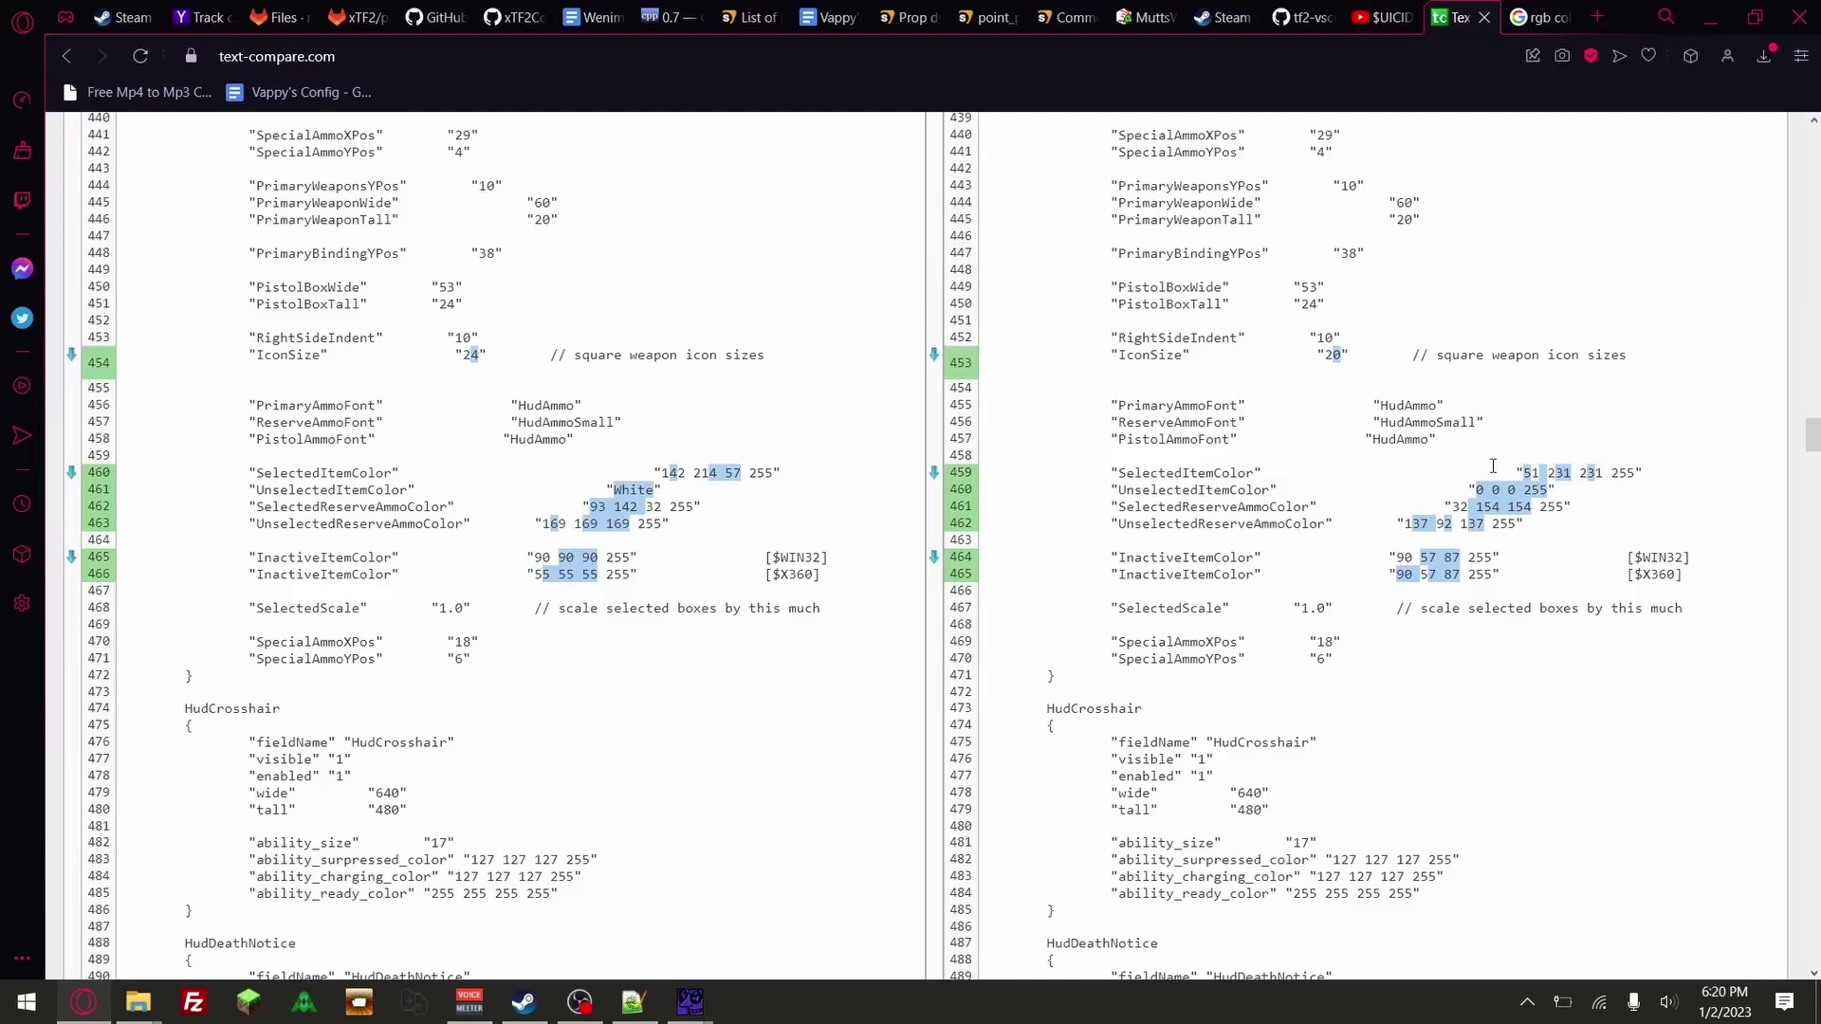
left_click_drag(1525, 472, 1605, 472)
key("ctrl+c")
left_click(1523, 18)
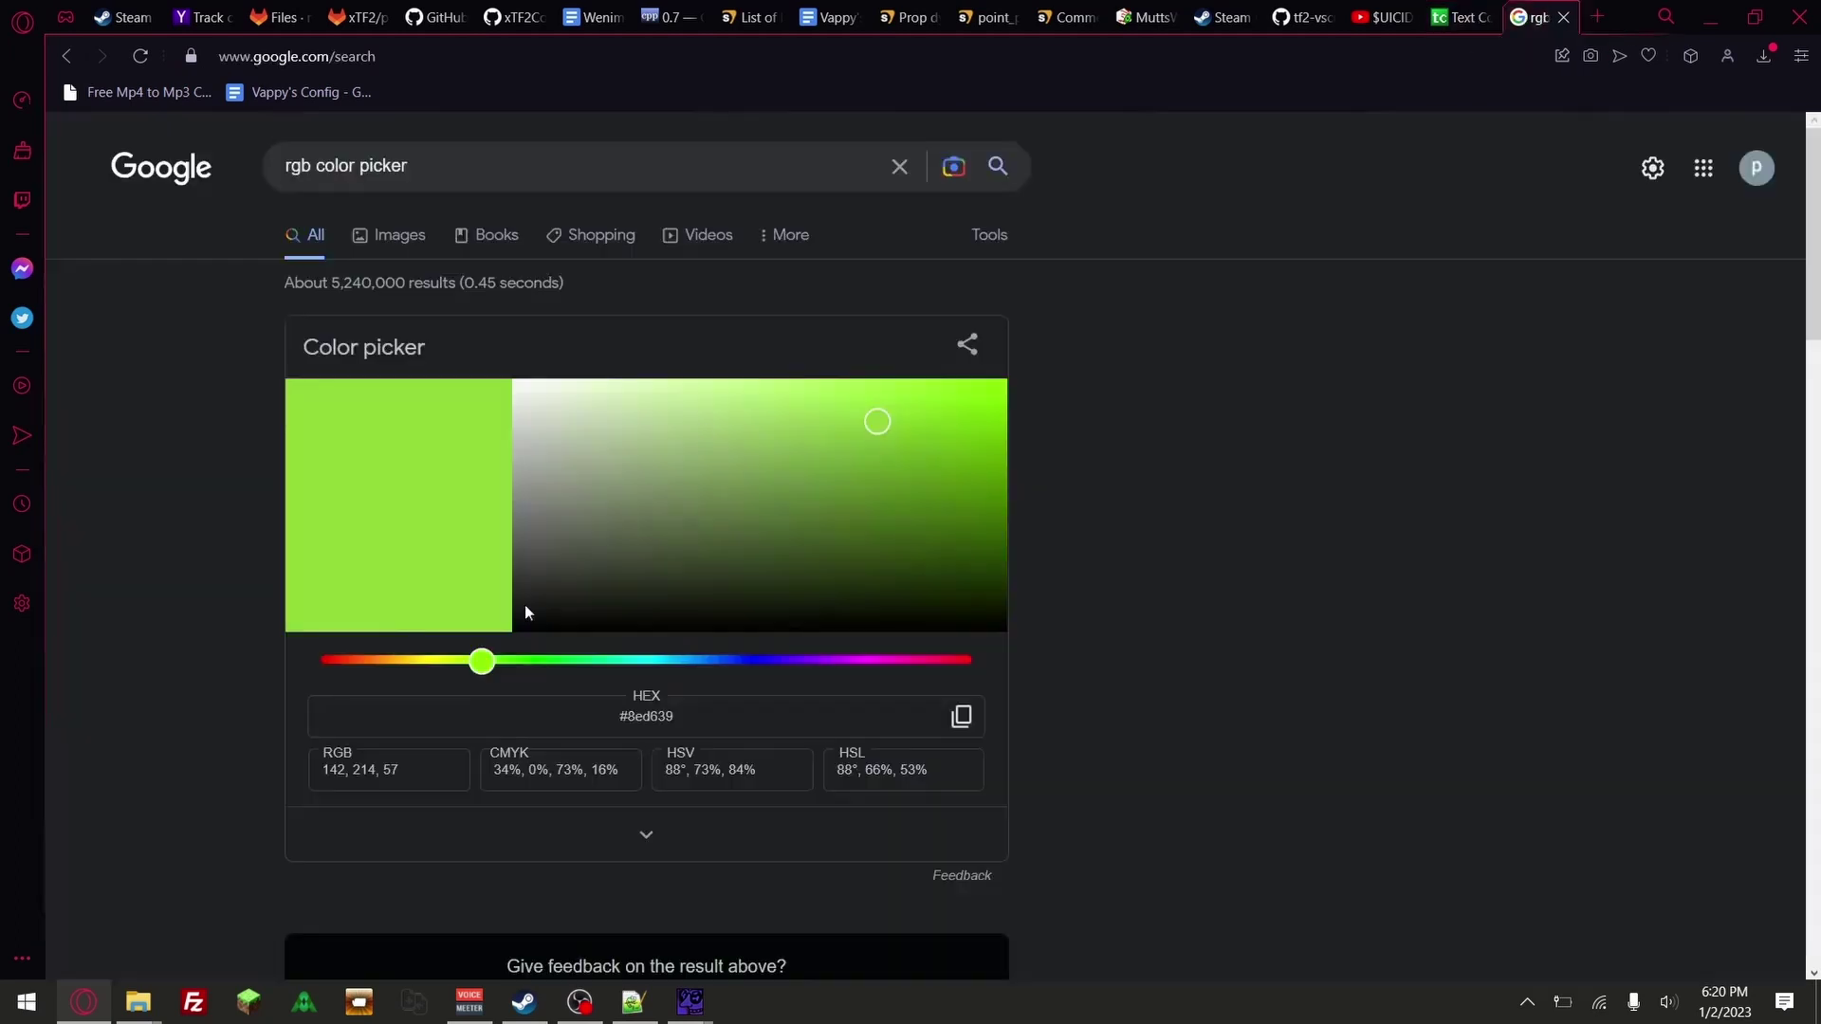
triple_click(430, 754)
key("ctrl+v")
key("Return")
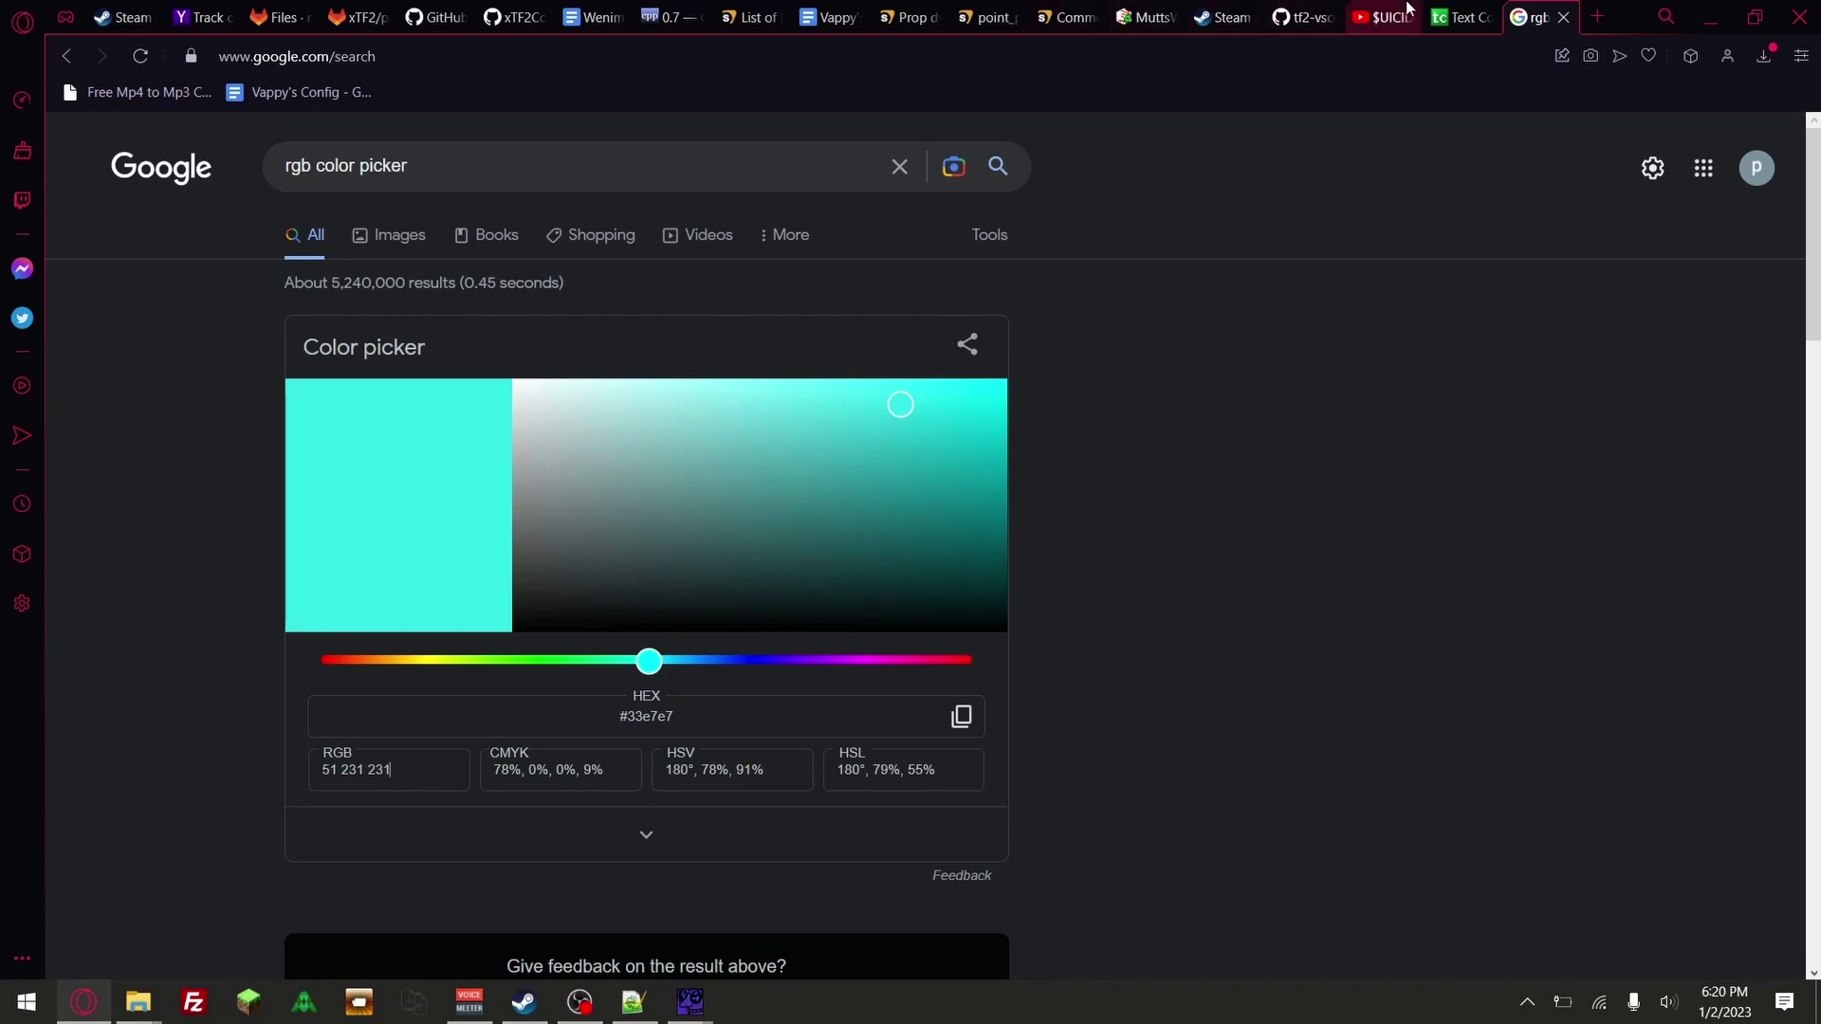
Back in Text Compare, select the SelectedItemColor line in the modified file
left_click(1465, 17)
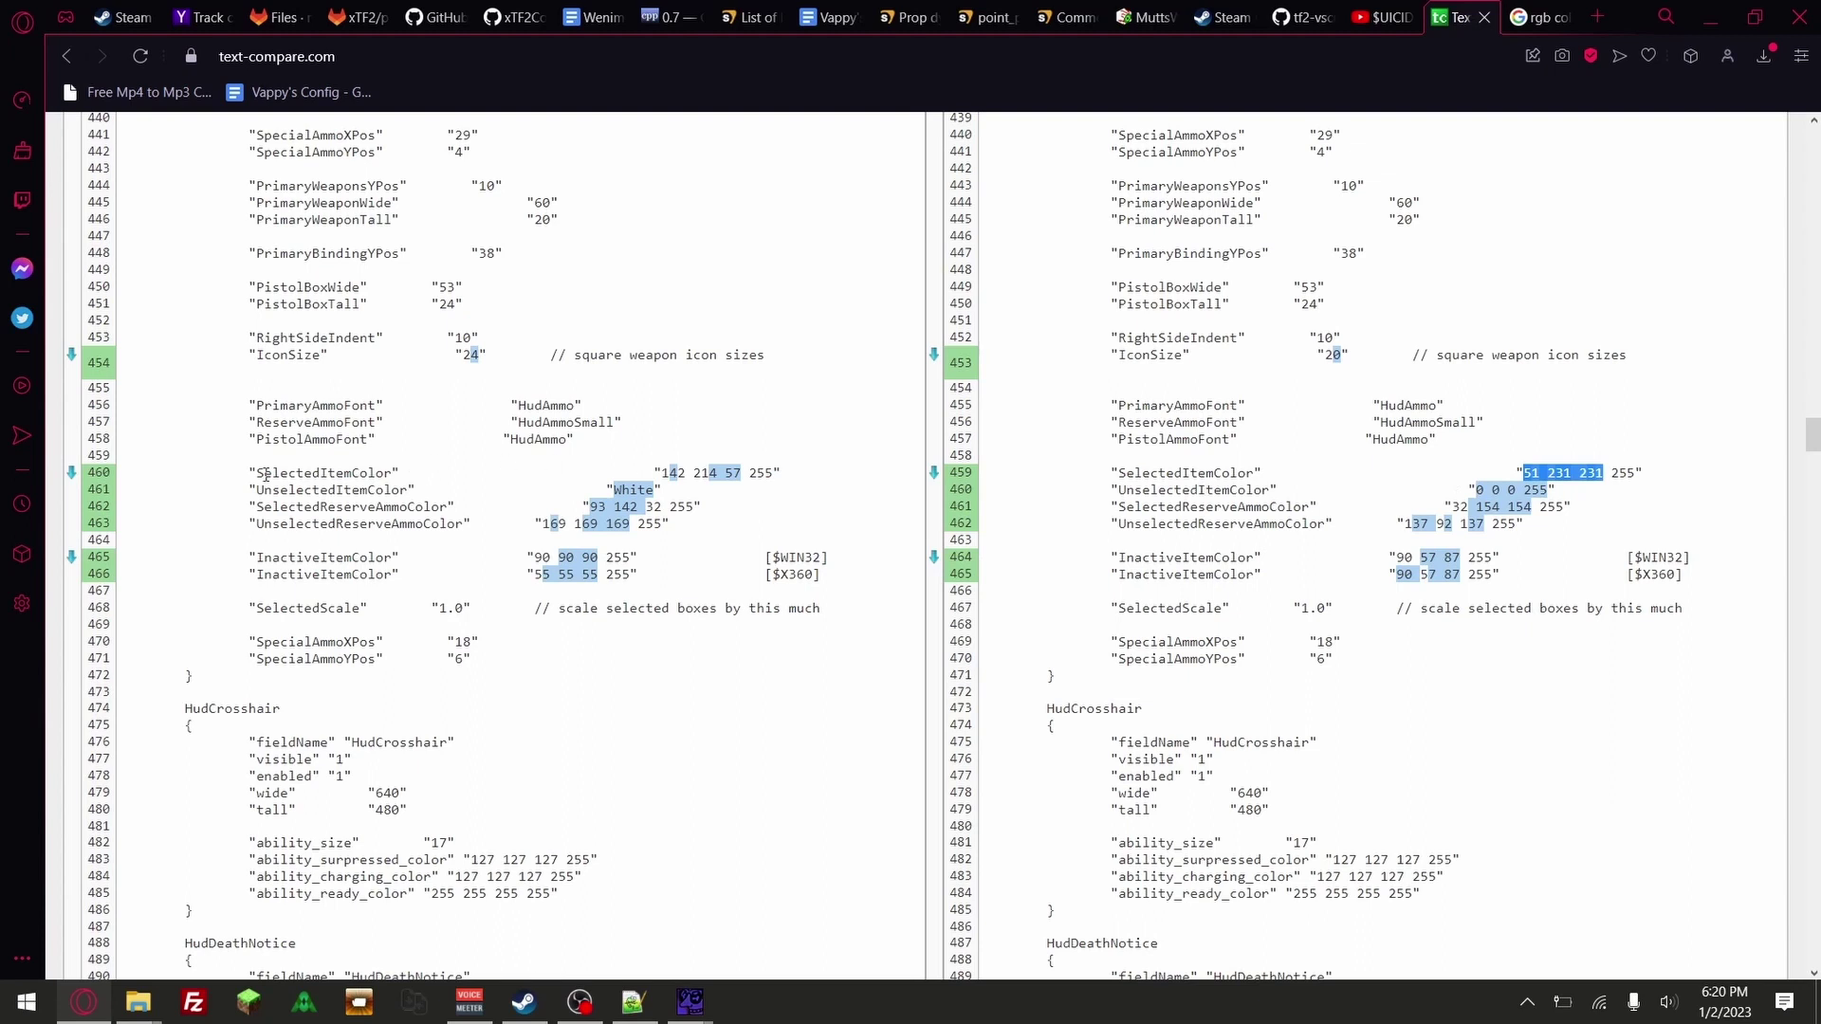
left_click(1697, 478)
left_click_drag(1651, 479, 1073, 475)
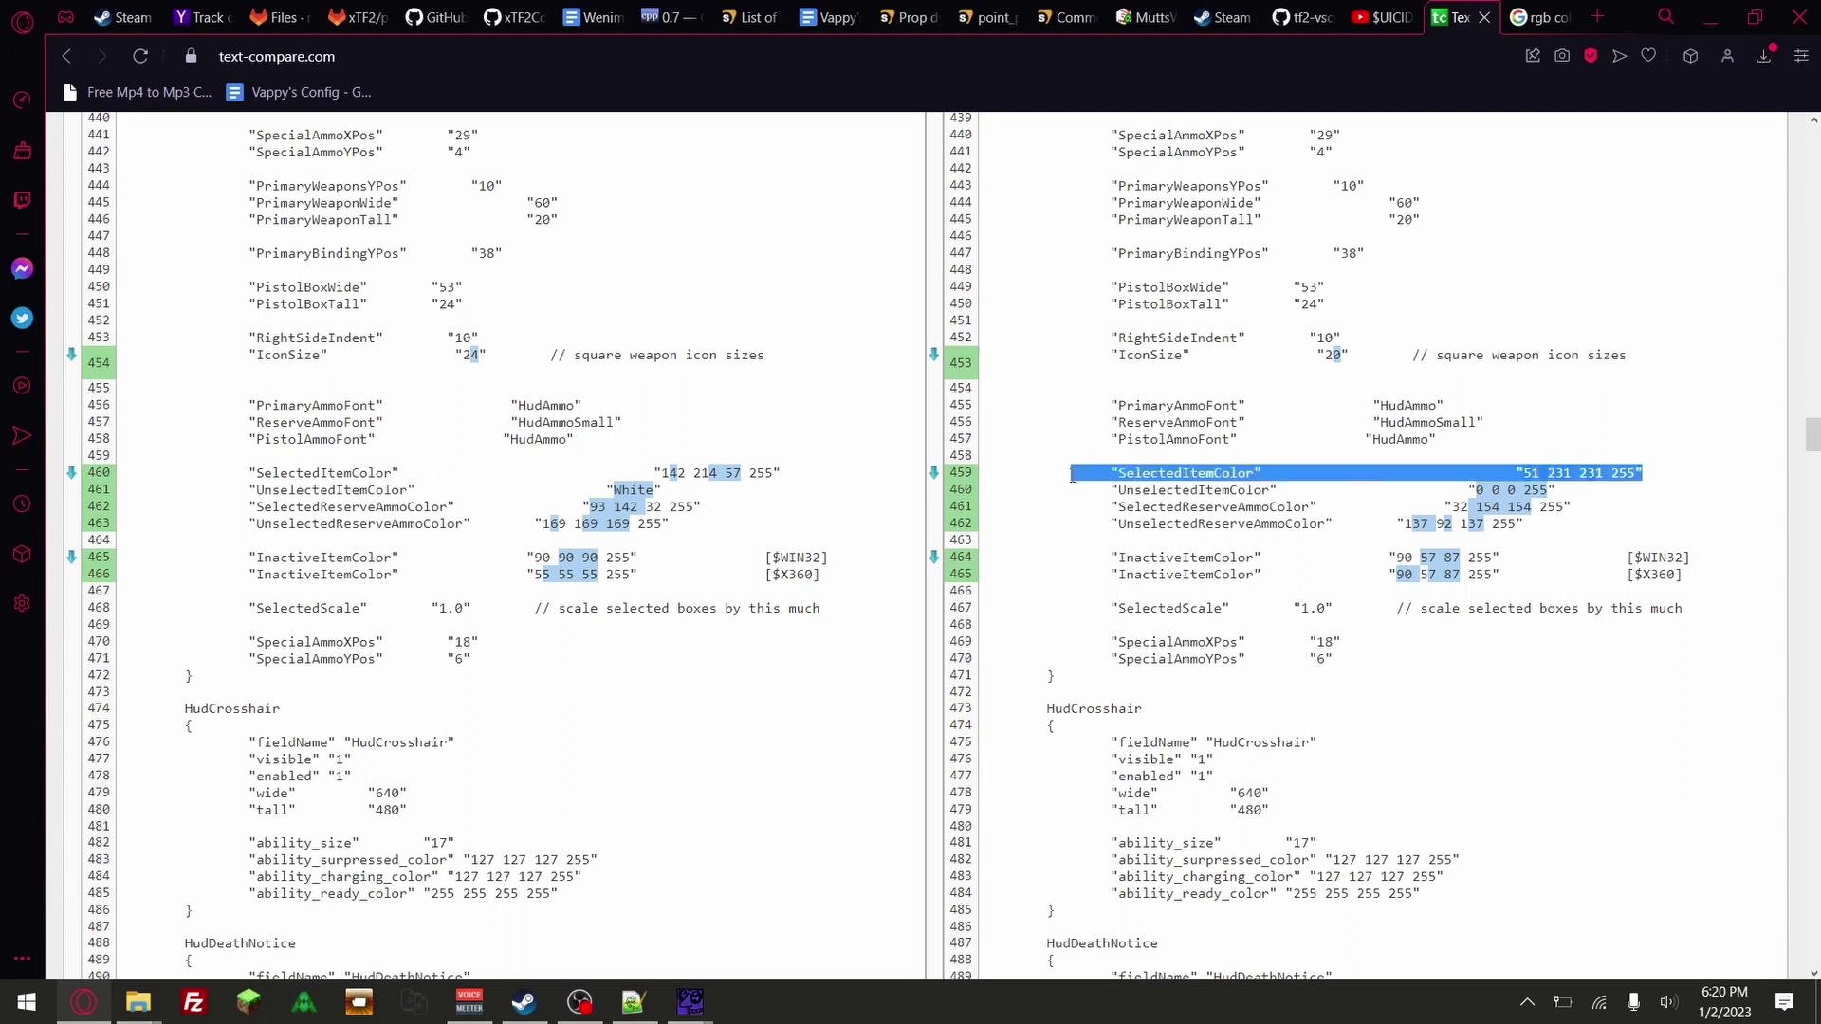
left_click(1666, 475)
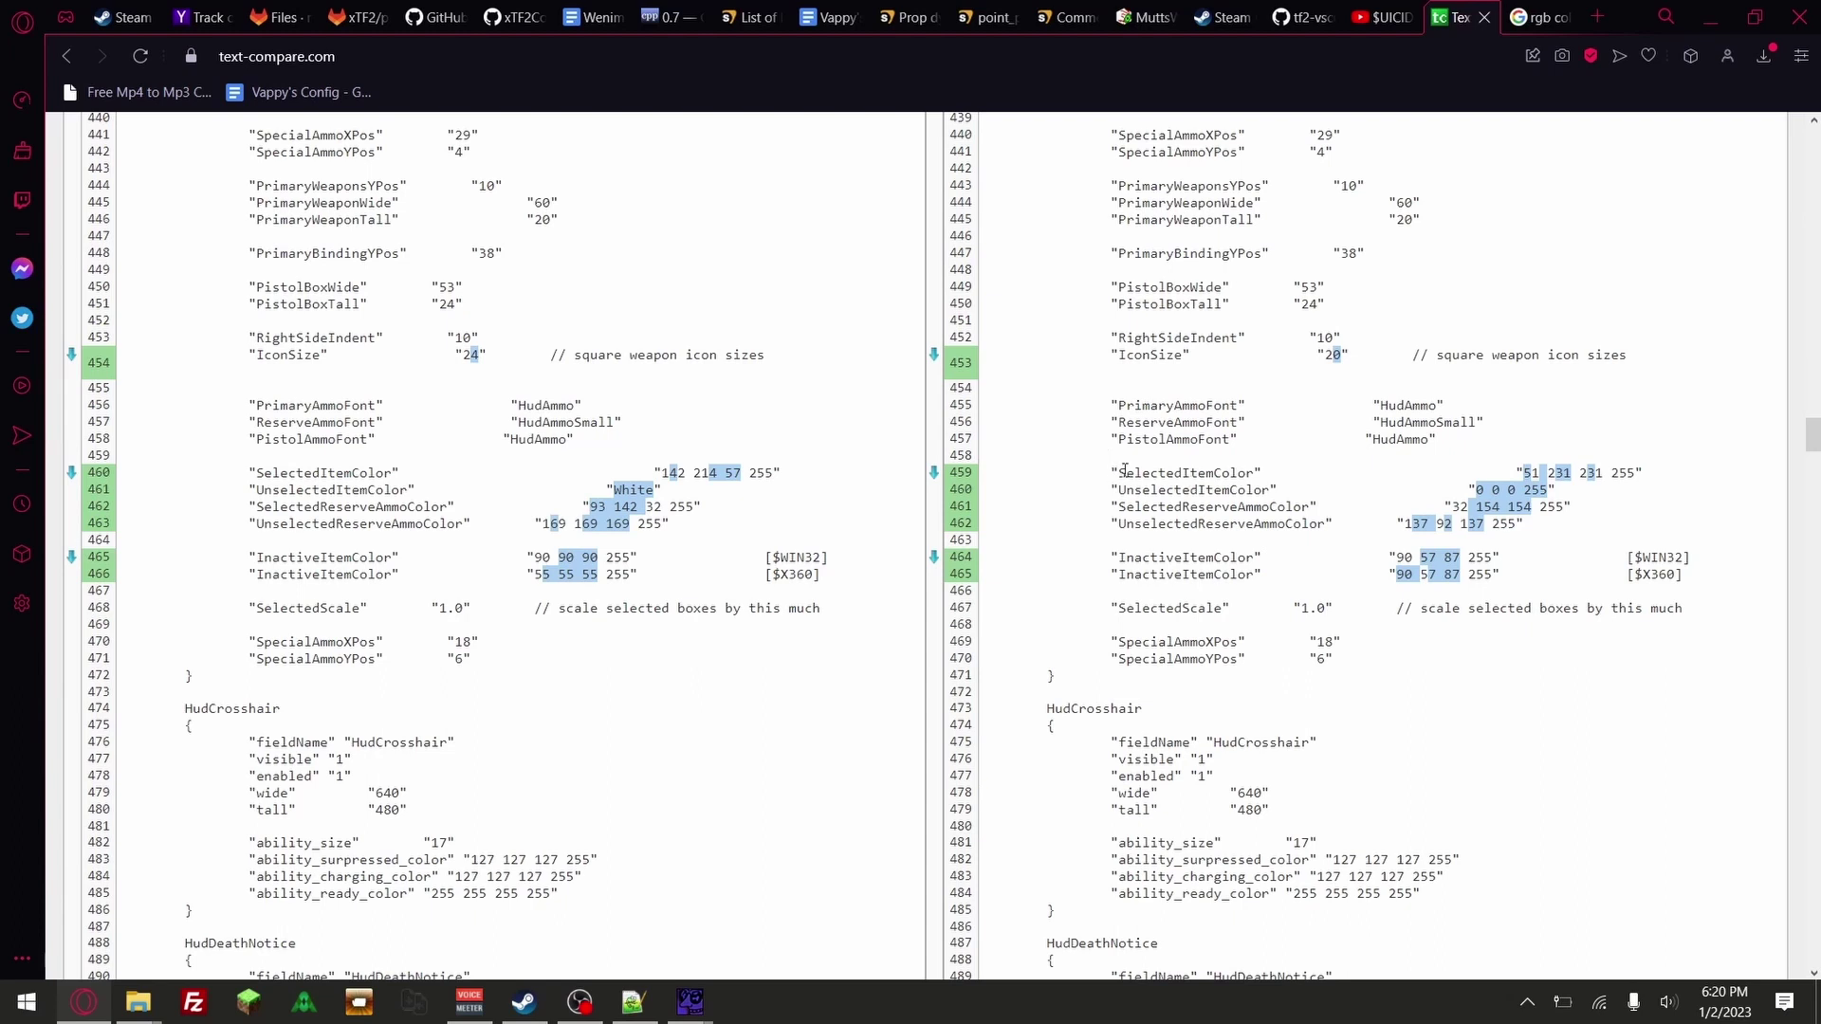
Copy the 'SelectedItemColor' key name from the right pane and switch to Notepad++
left_click(634, 1001)
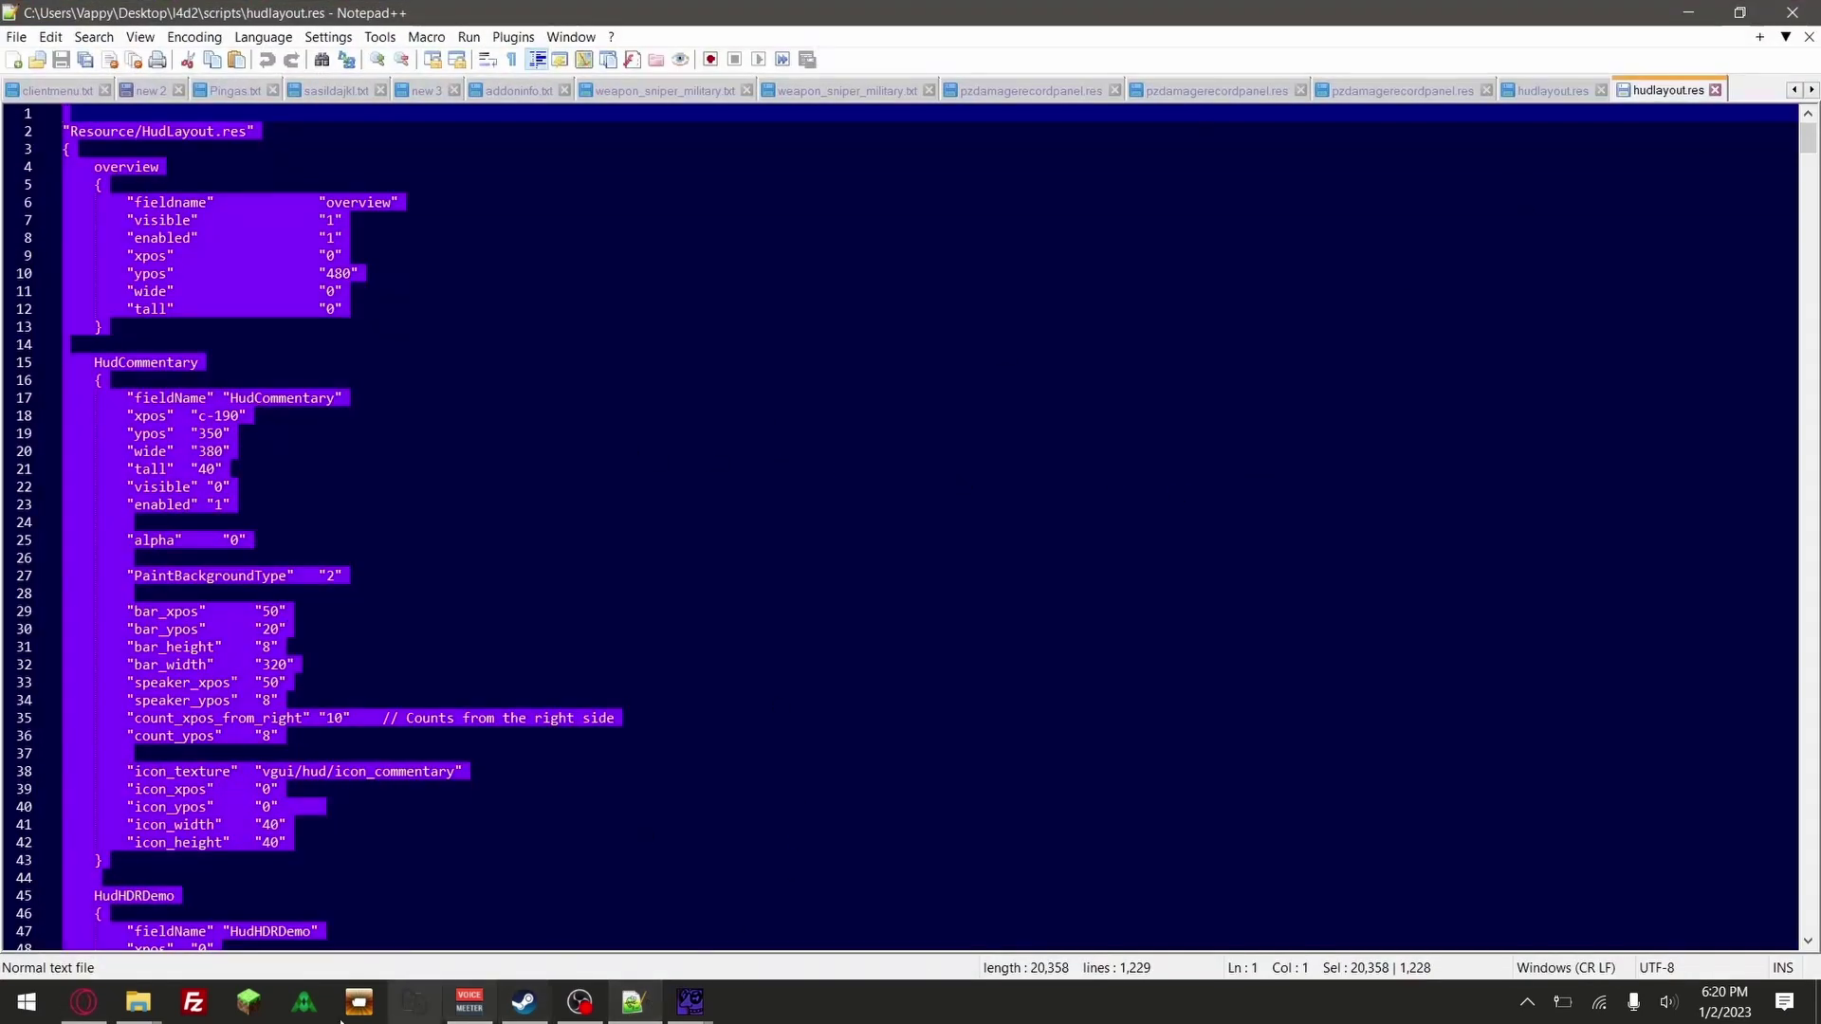
left_click(83, 1001)
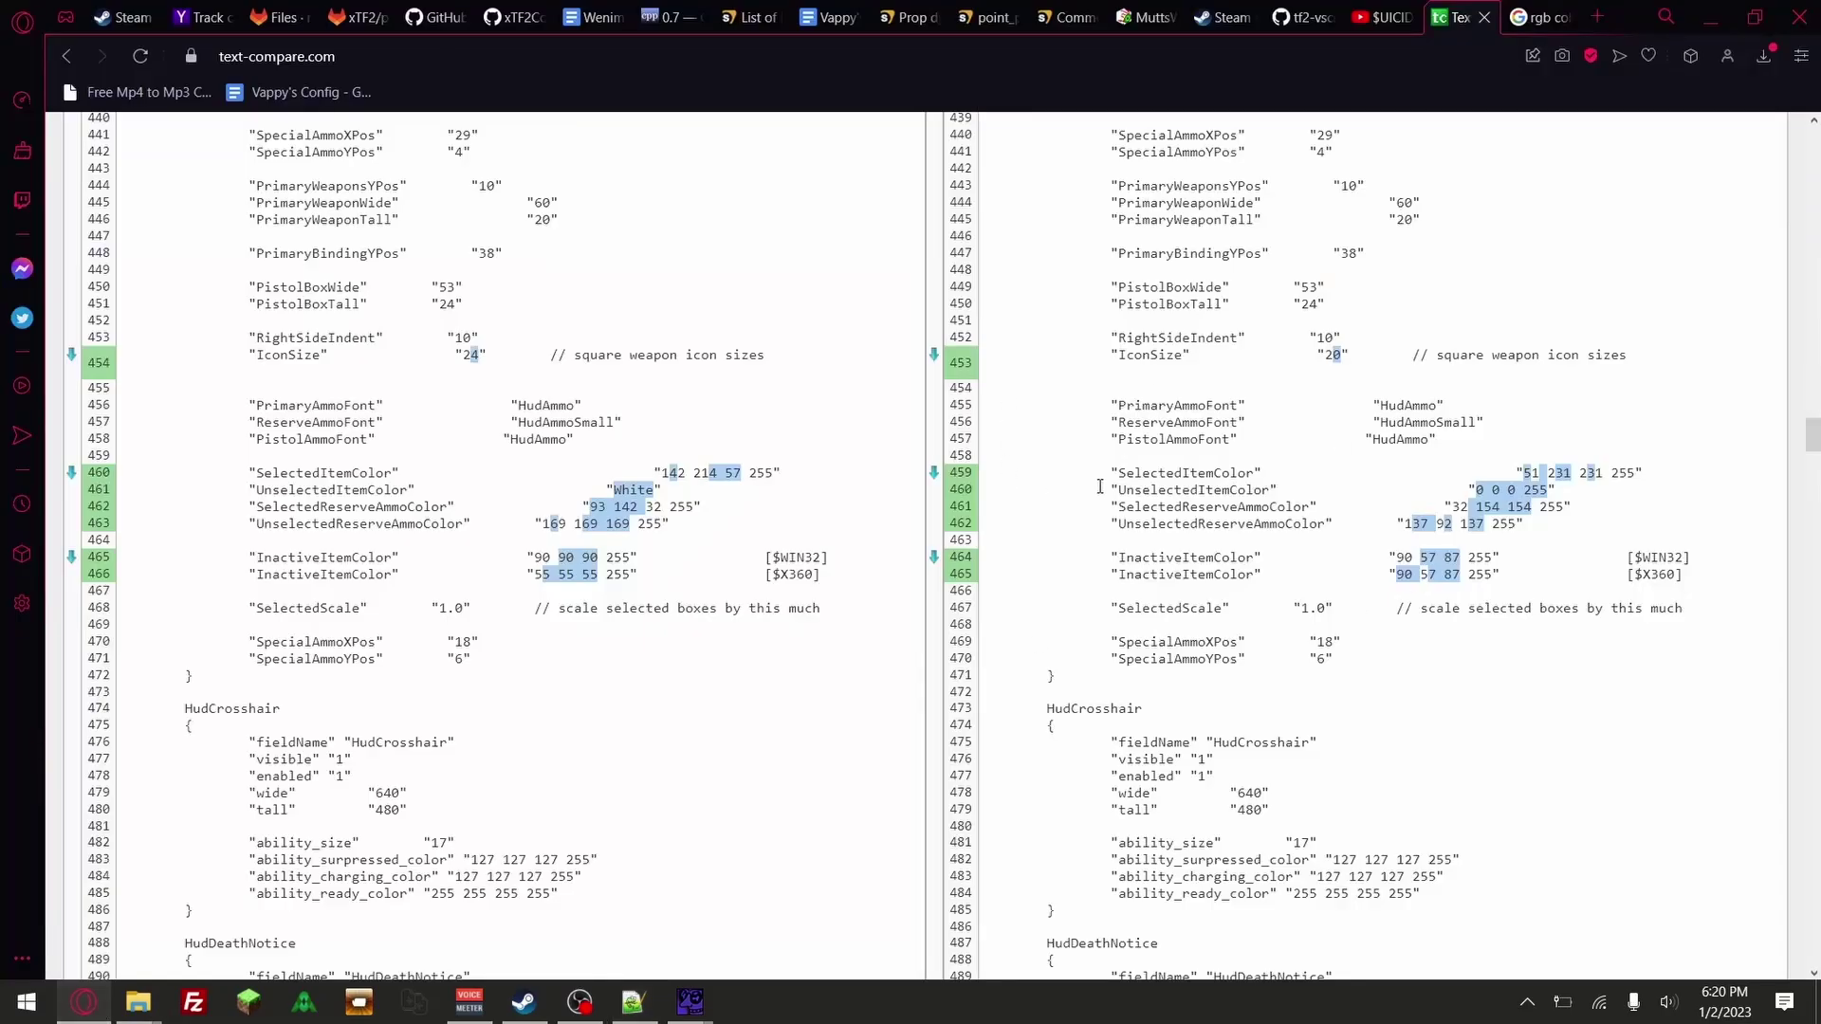
left_click_drag(1107, 468, 1263, 476)
key("ctrl+c")
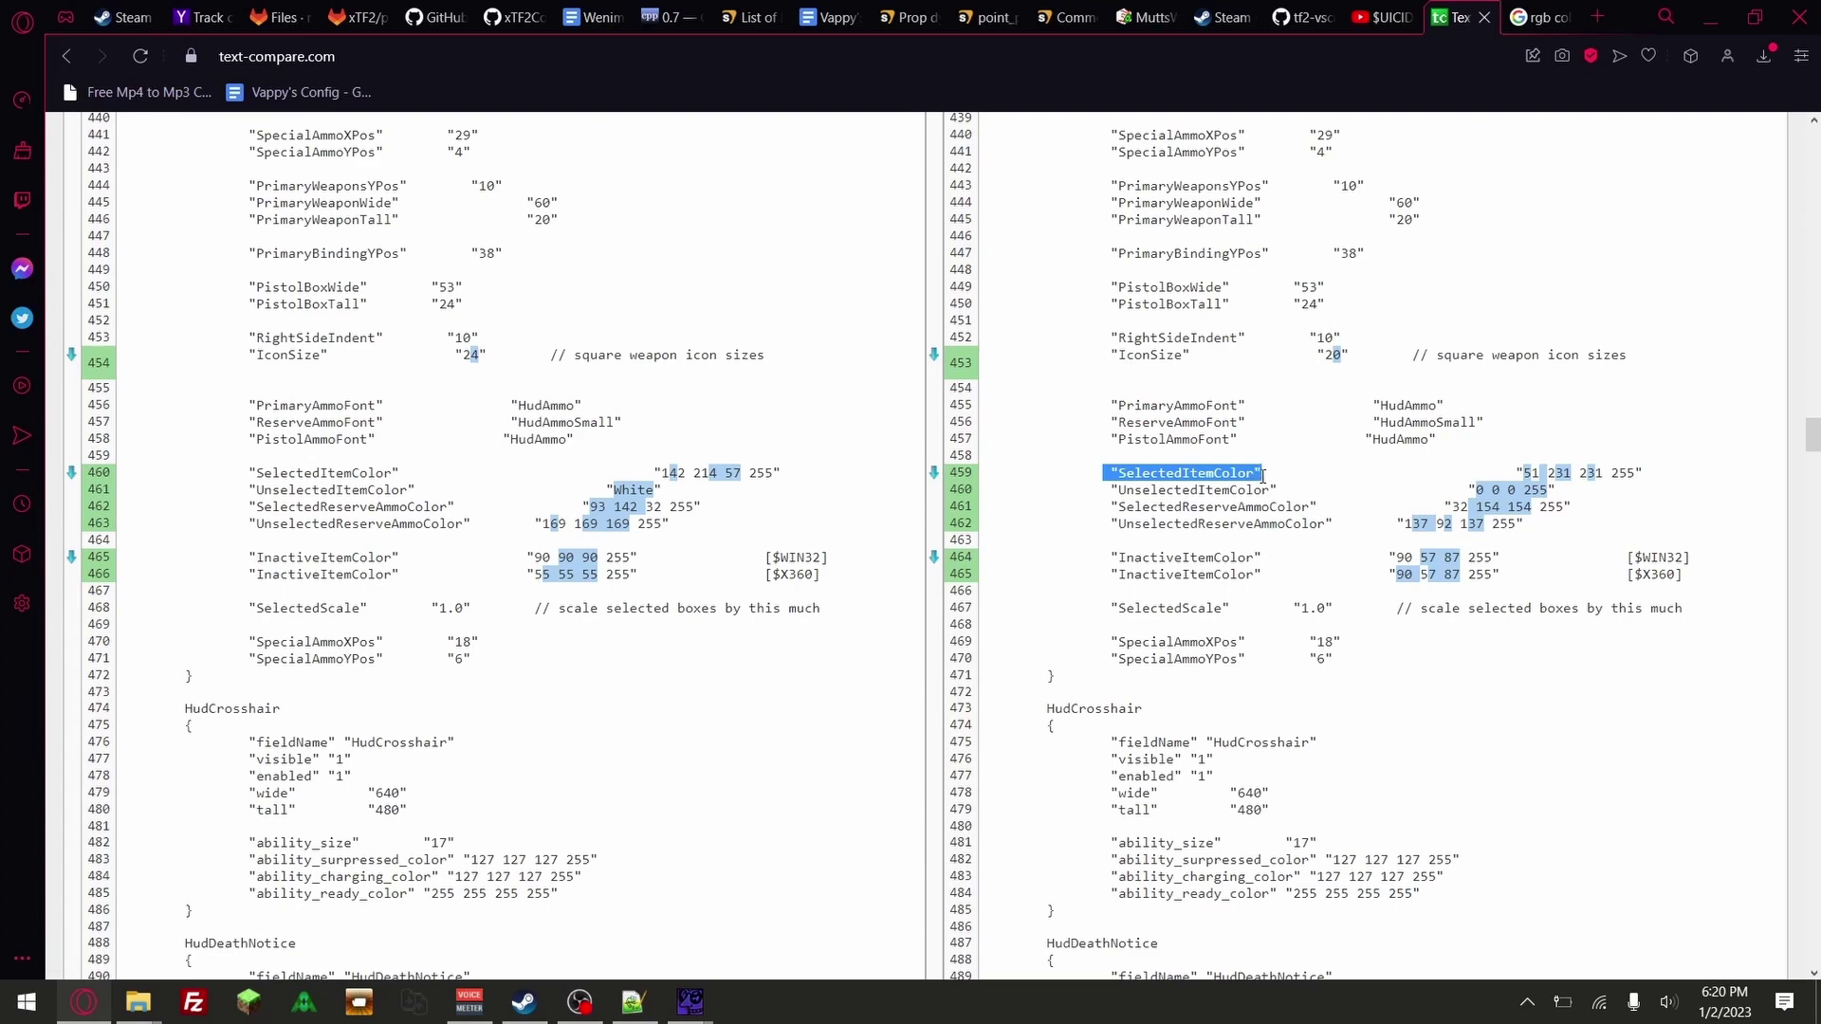
key("alt+Tab")
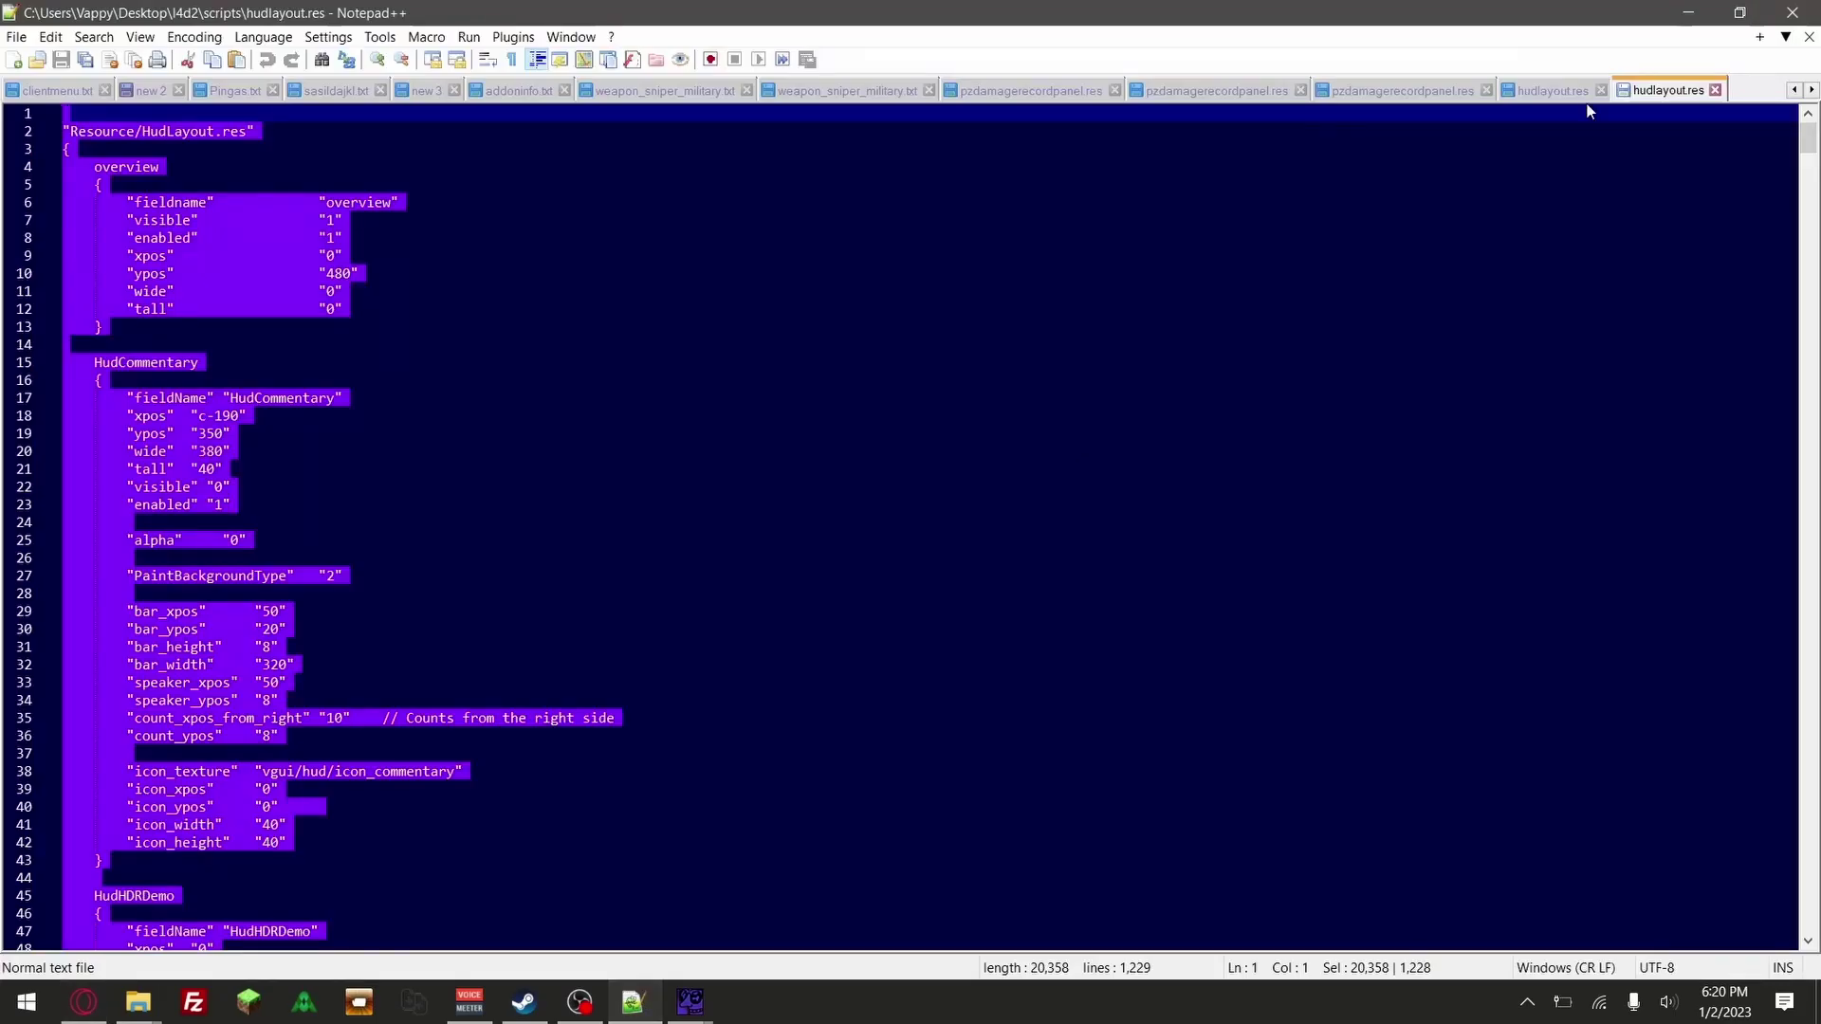
Find SelectedItemColor on line 459 of the Desktop hudlayout.res
left_click(1083, 446)
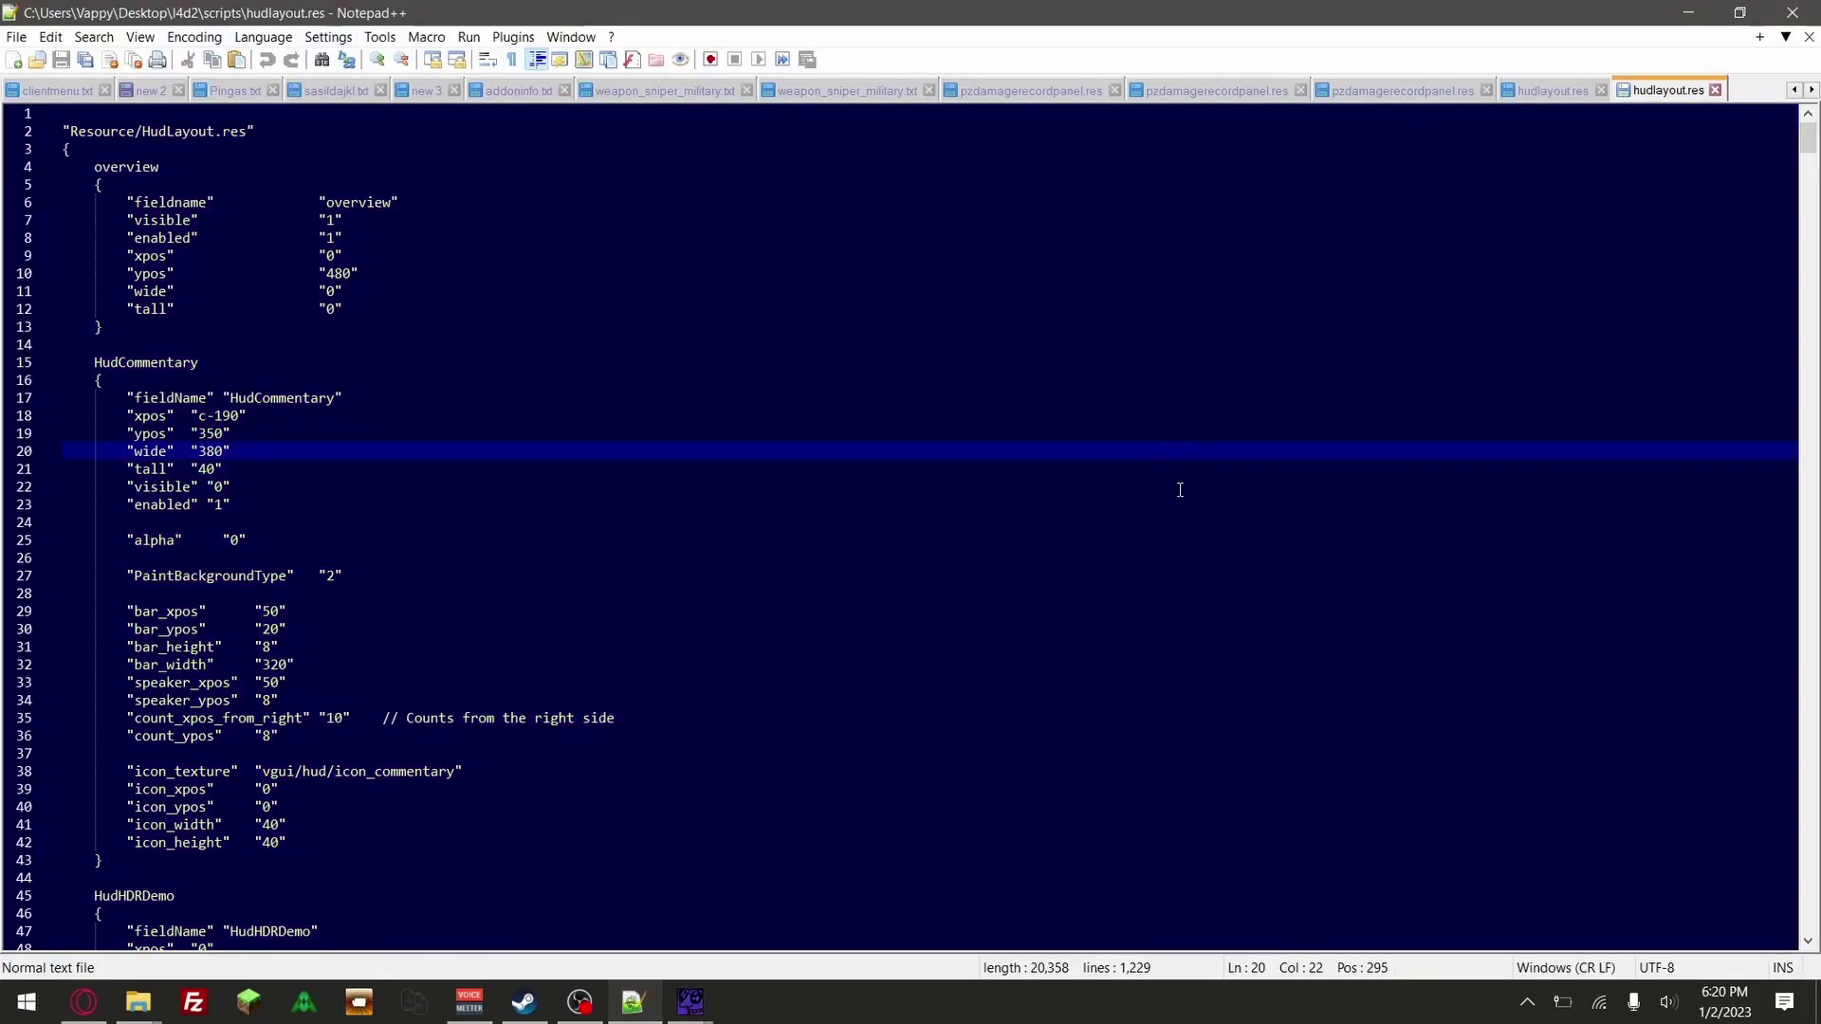
key("ctrl+f")
key("ctrl+v")
key("Return")
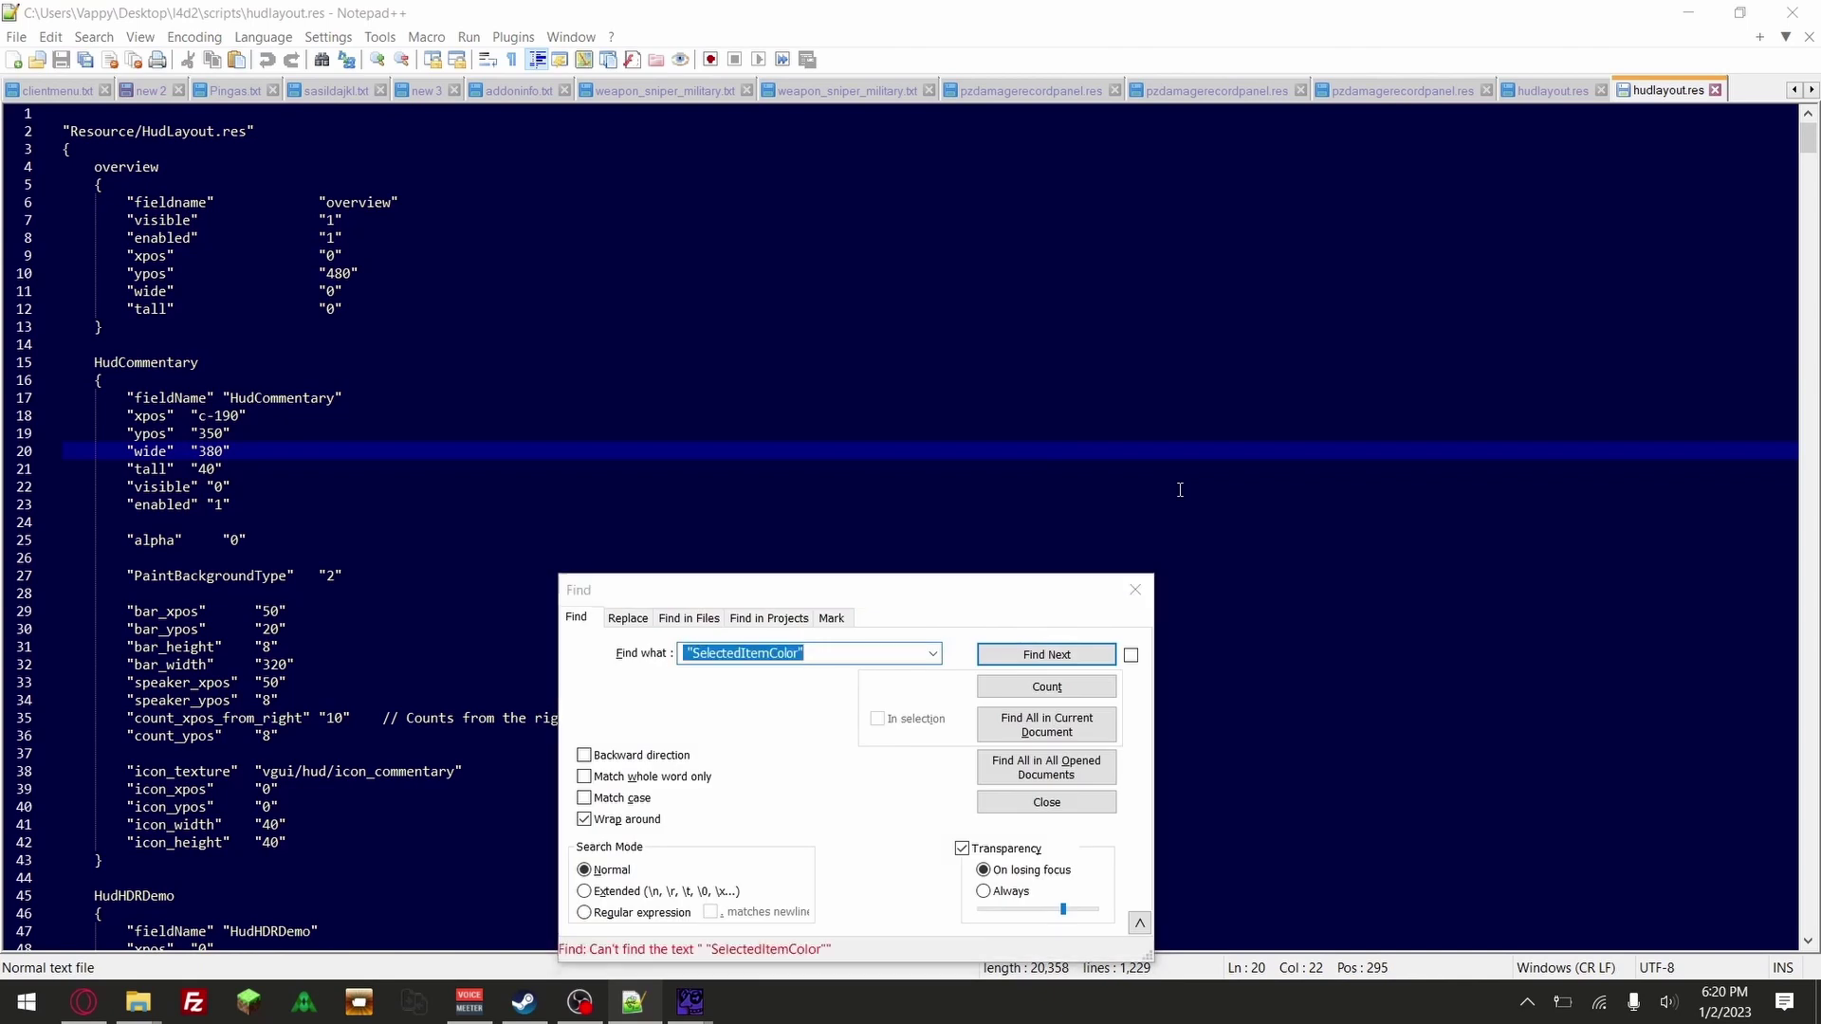
key("Home")
key("Delete")
key("Return")
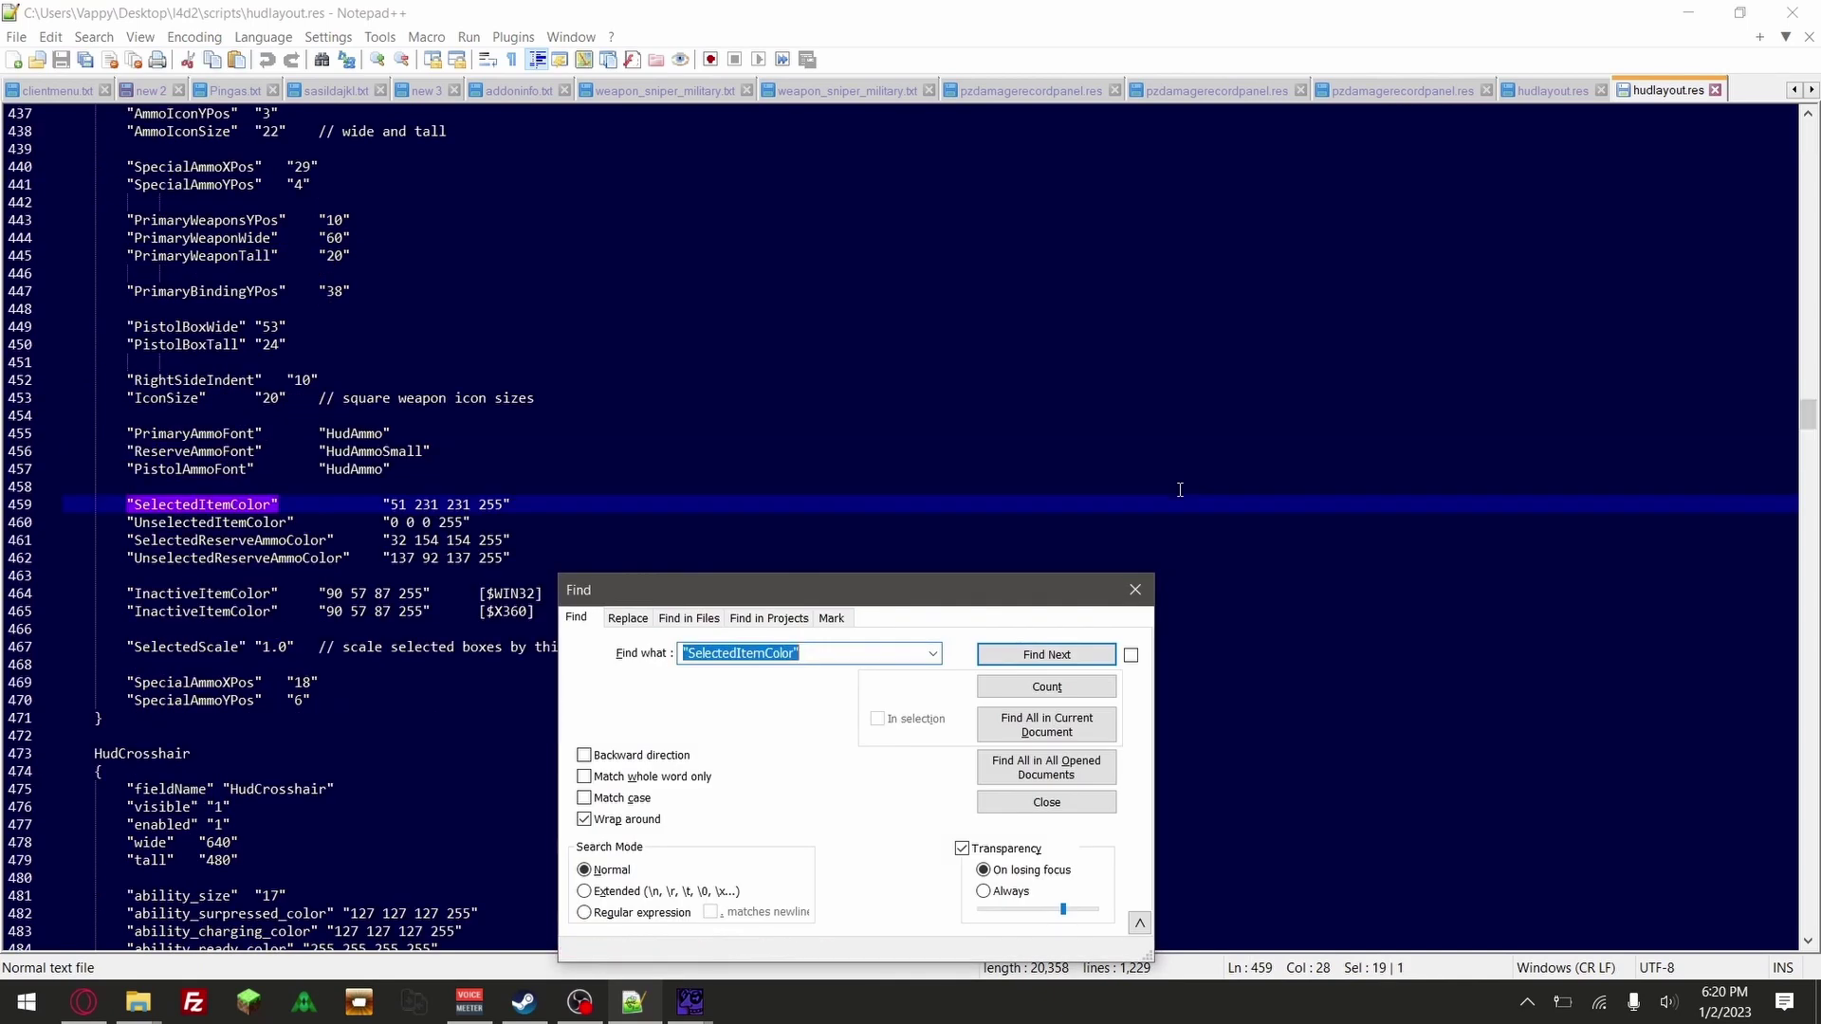
left_click(1136, 589)
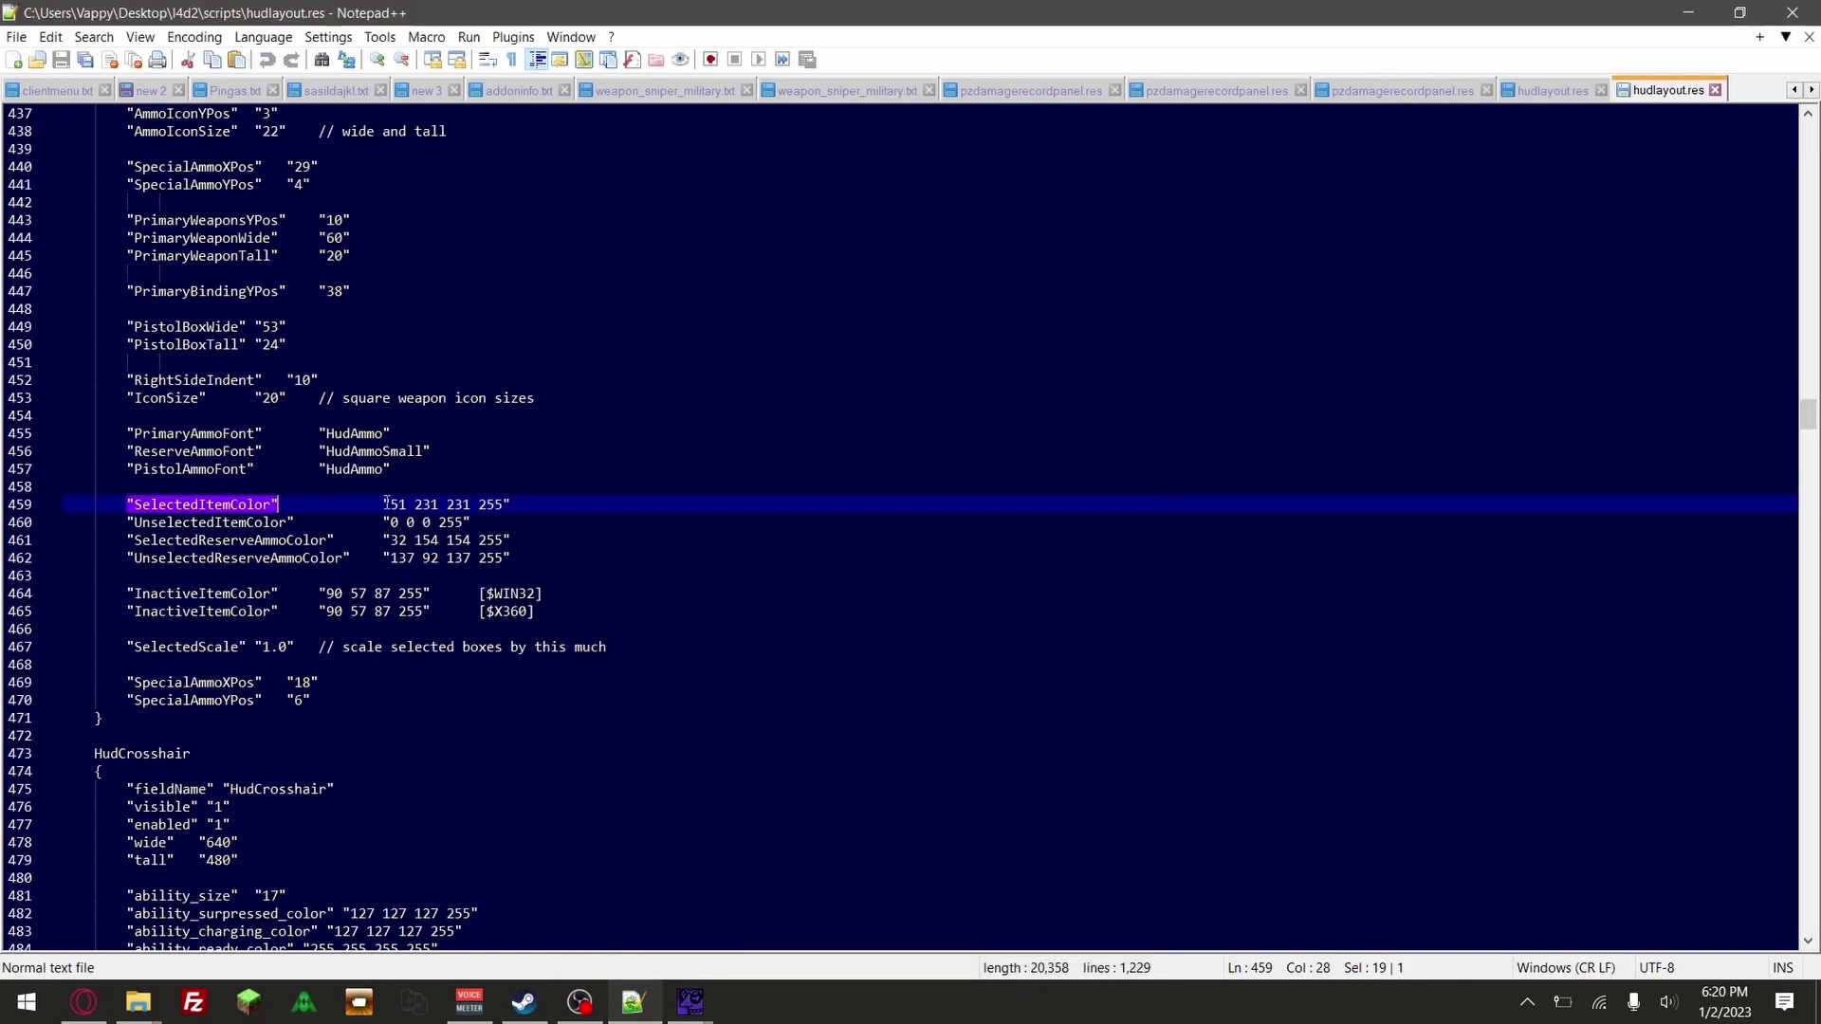
Find SelectedItemColor on line 460 of the TutorialThingy hudlayout.res
left_click(1537, 93)
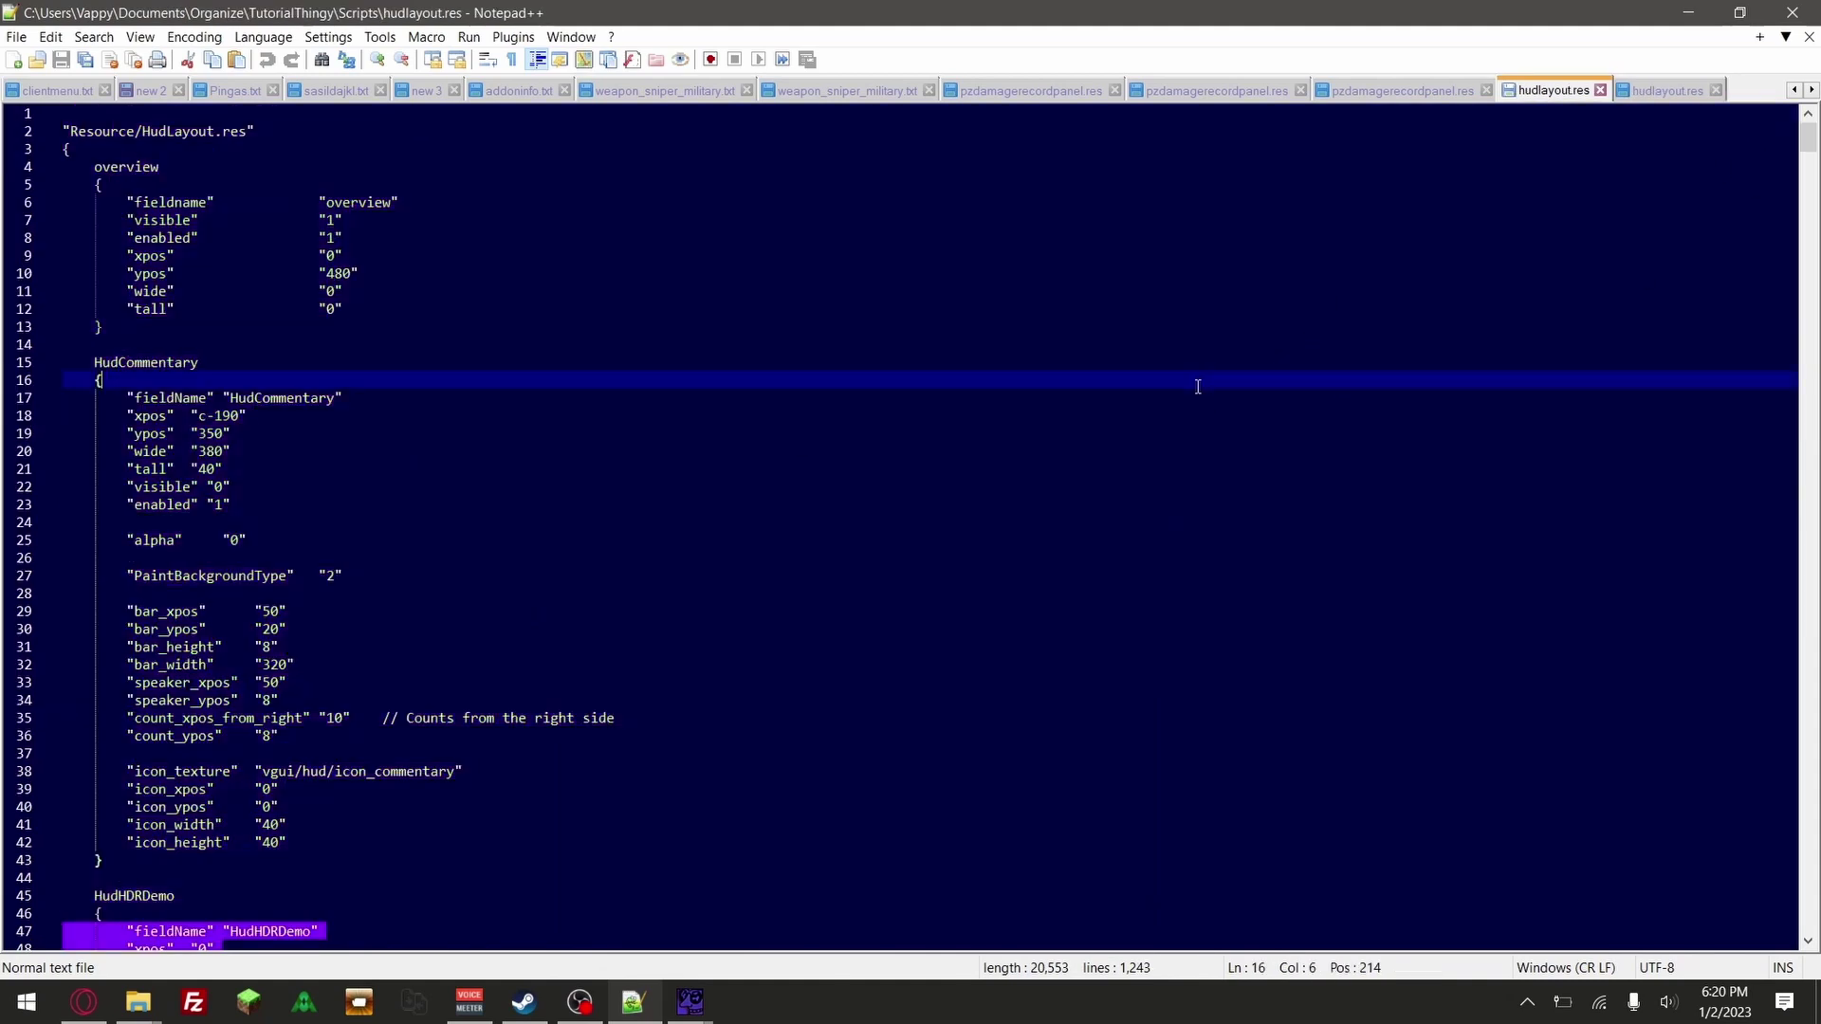
key("ctrl+f")
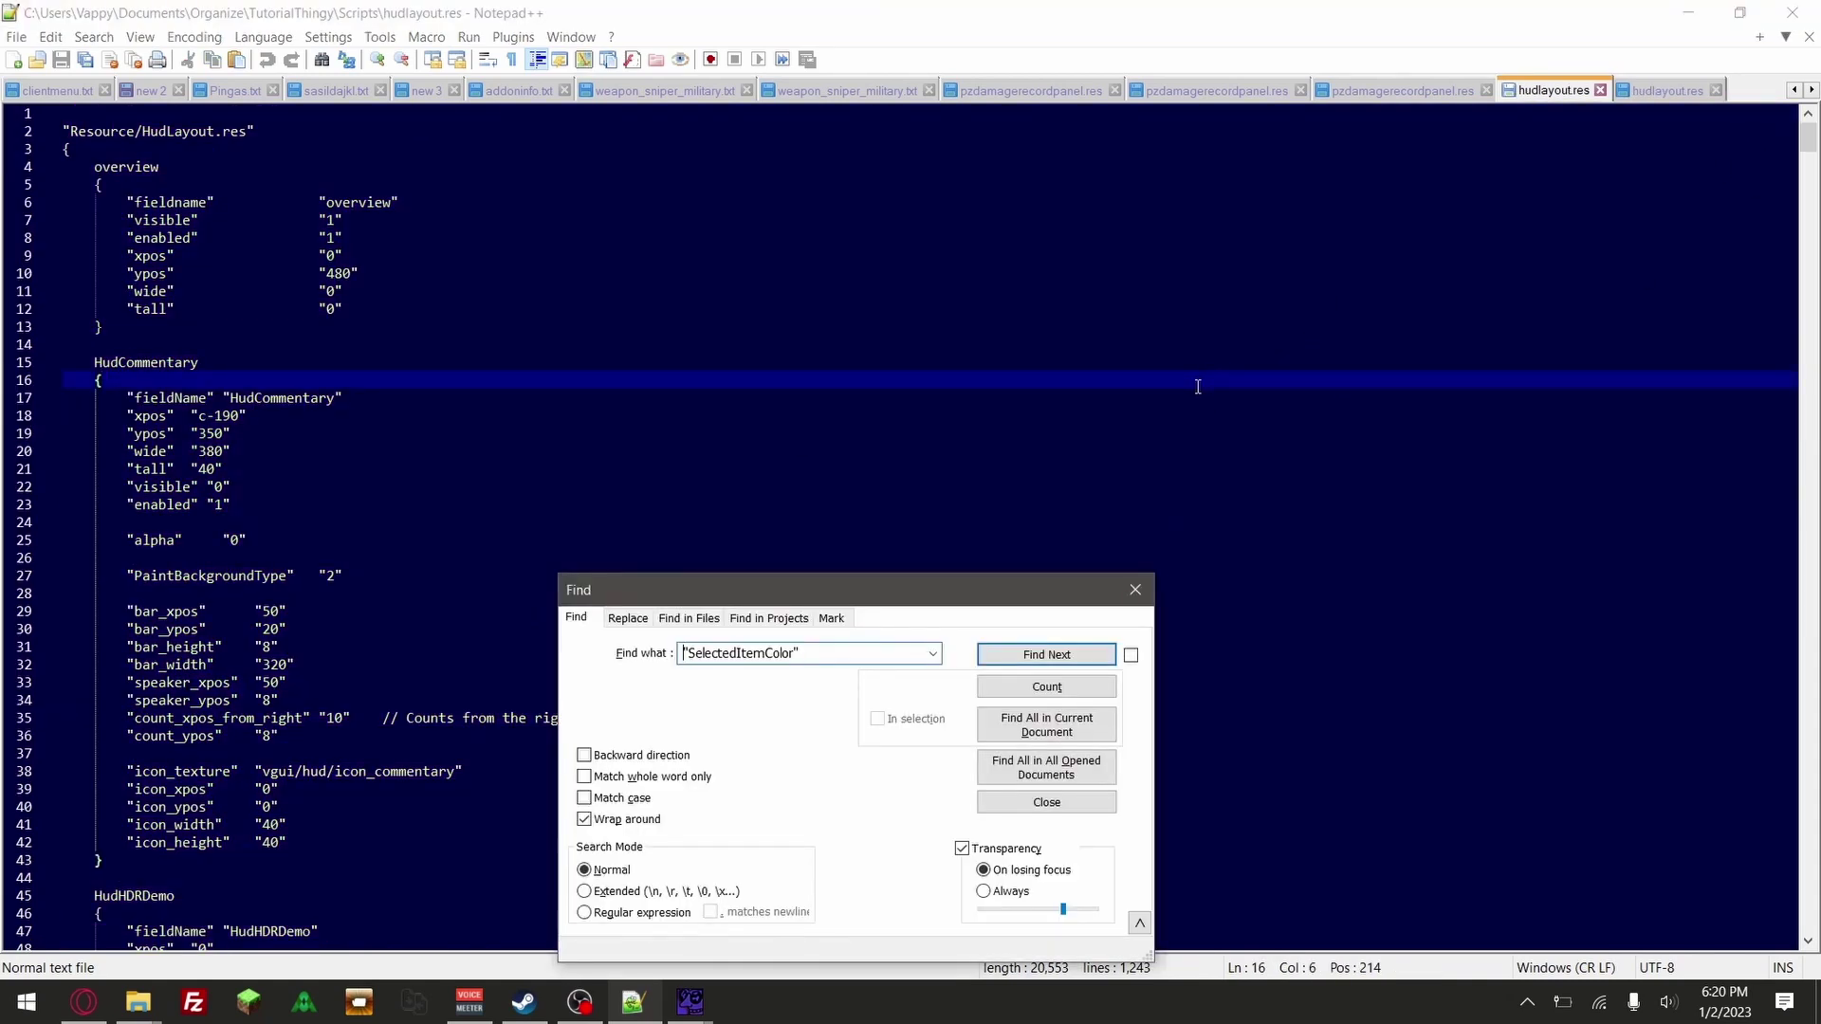
key("Return")
left_click(1135, 589)
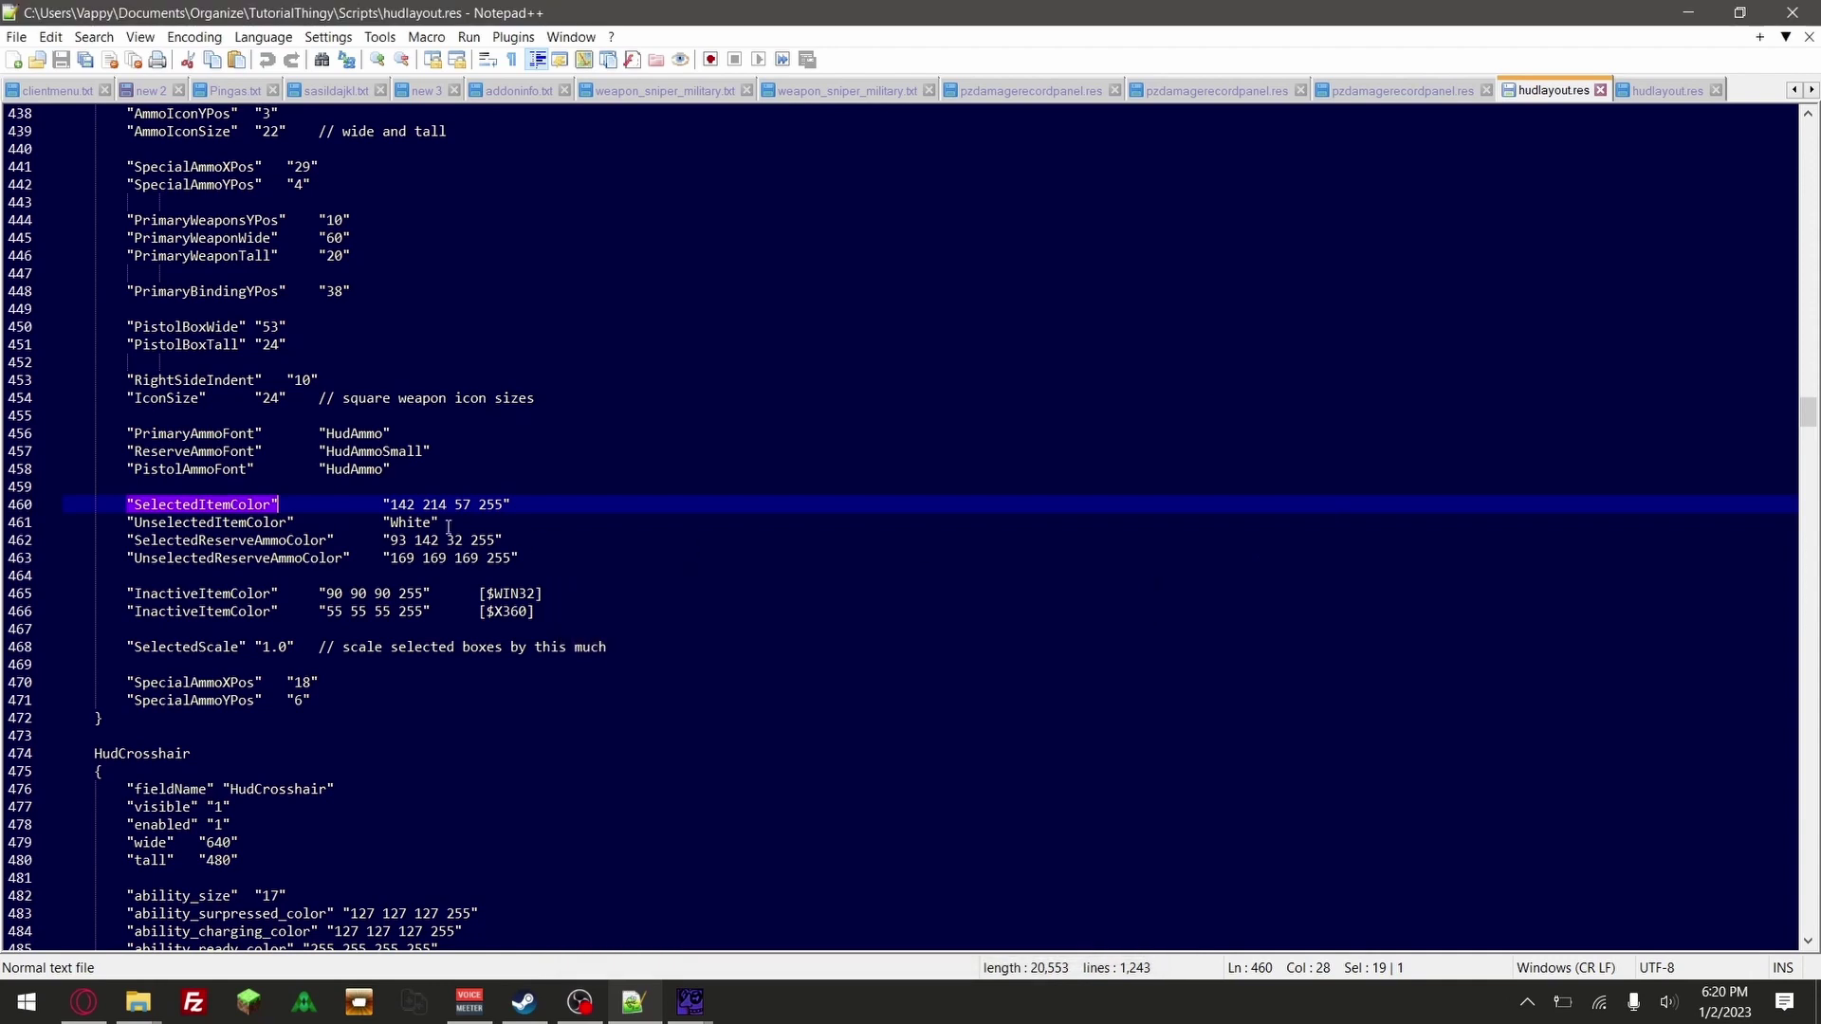
Copy Desktop lines 459–465 over TutorialThingy lines 460–466 and save the file
left_click(1656, 92)
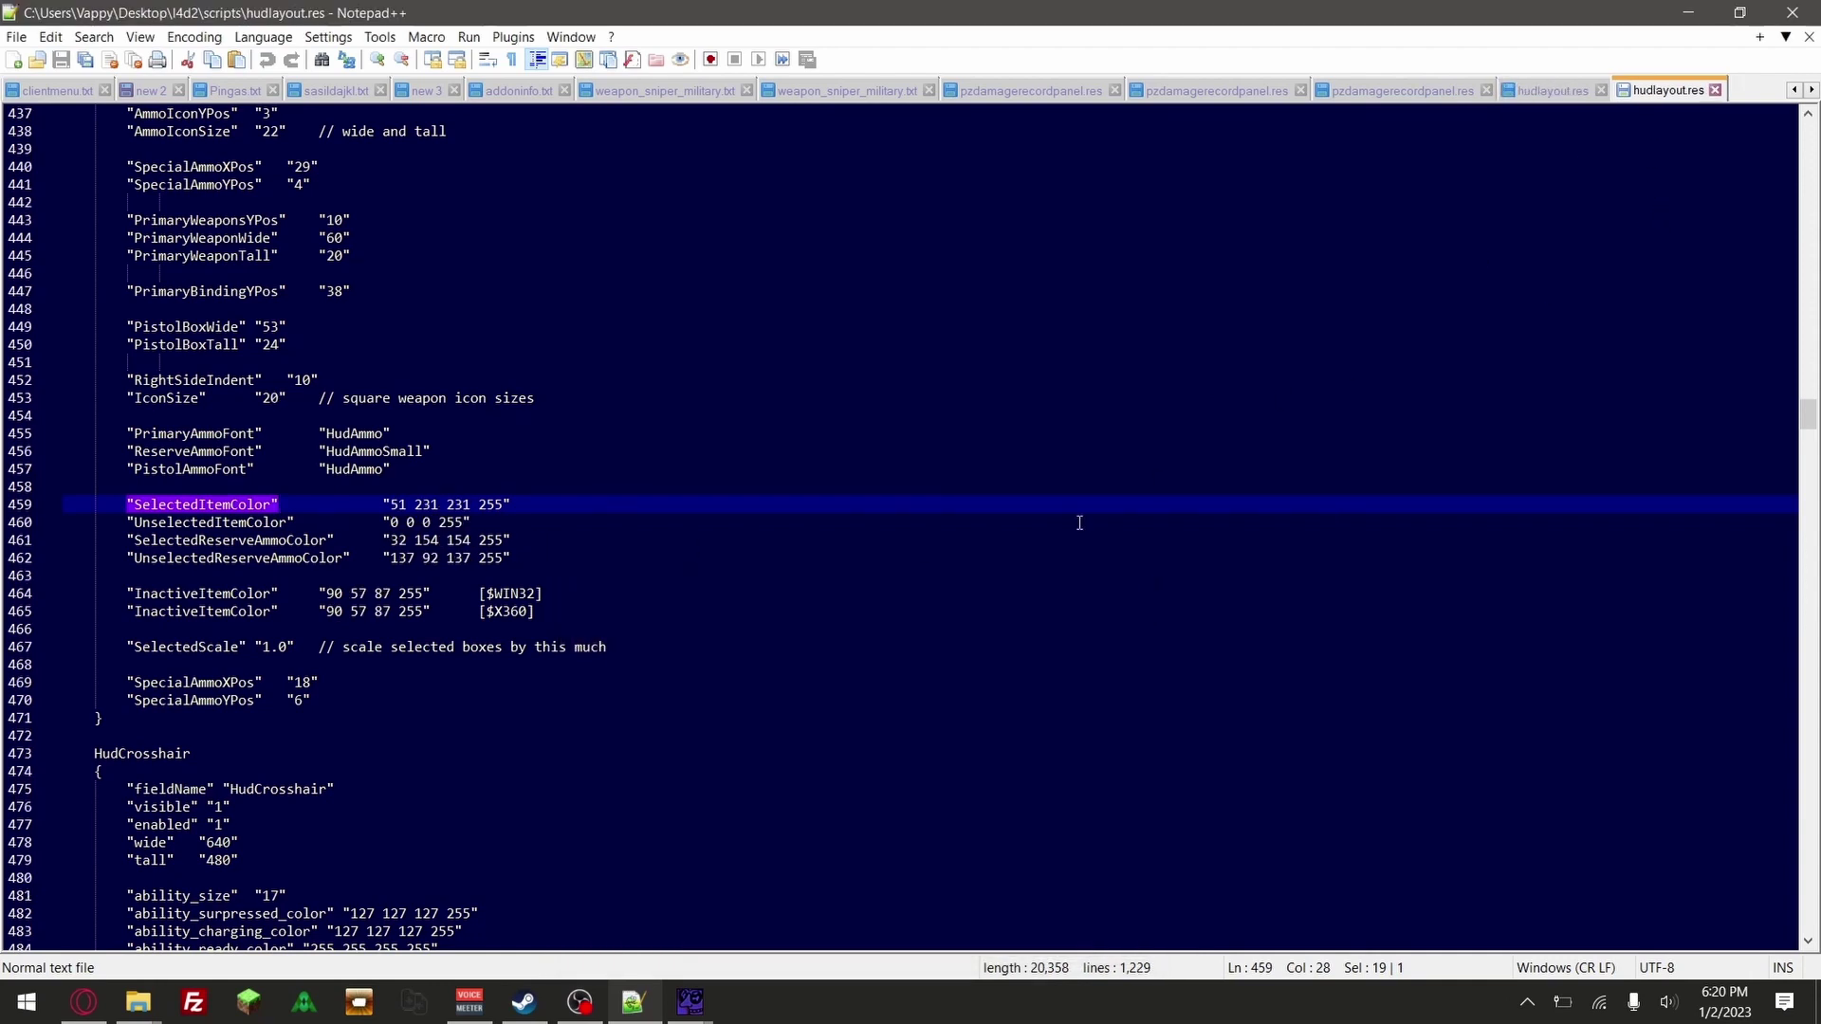
left_click(122, 498)
left_click_drag(63, 504, 579, 618)
key("ctrl+c")
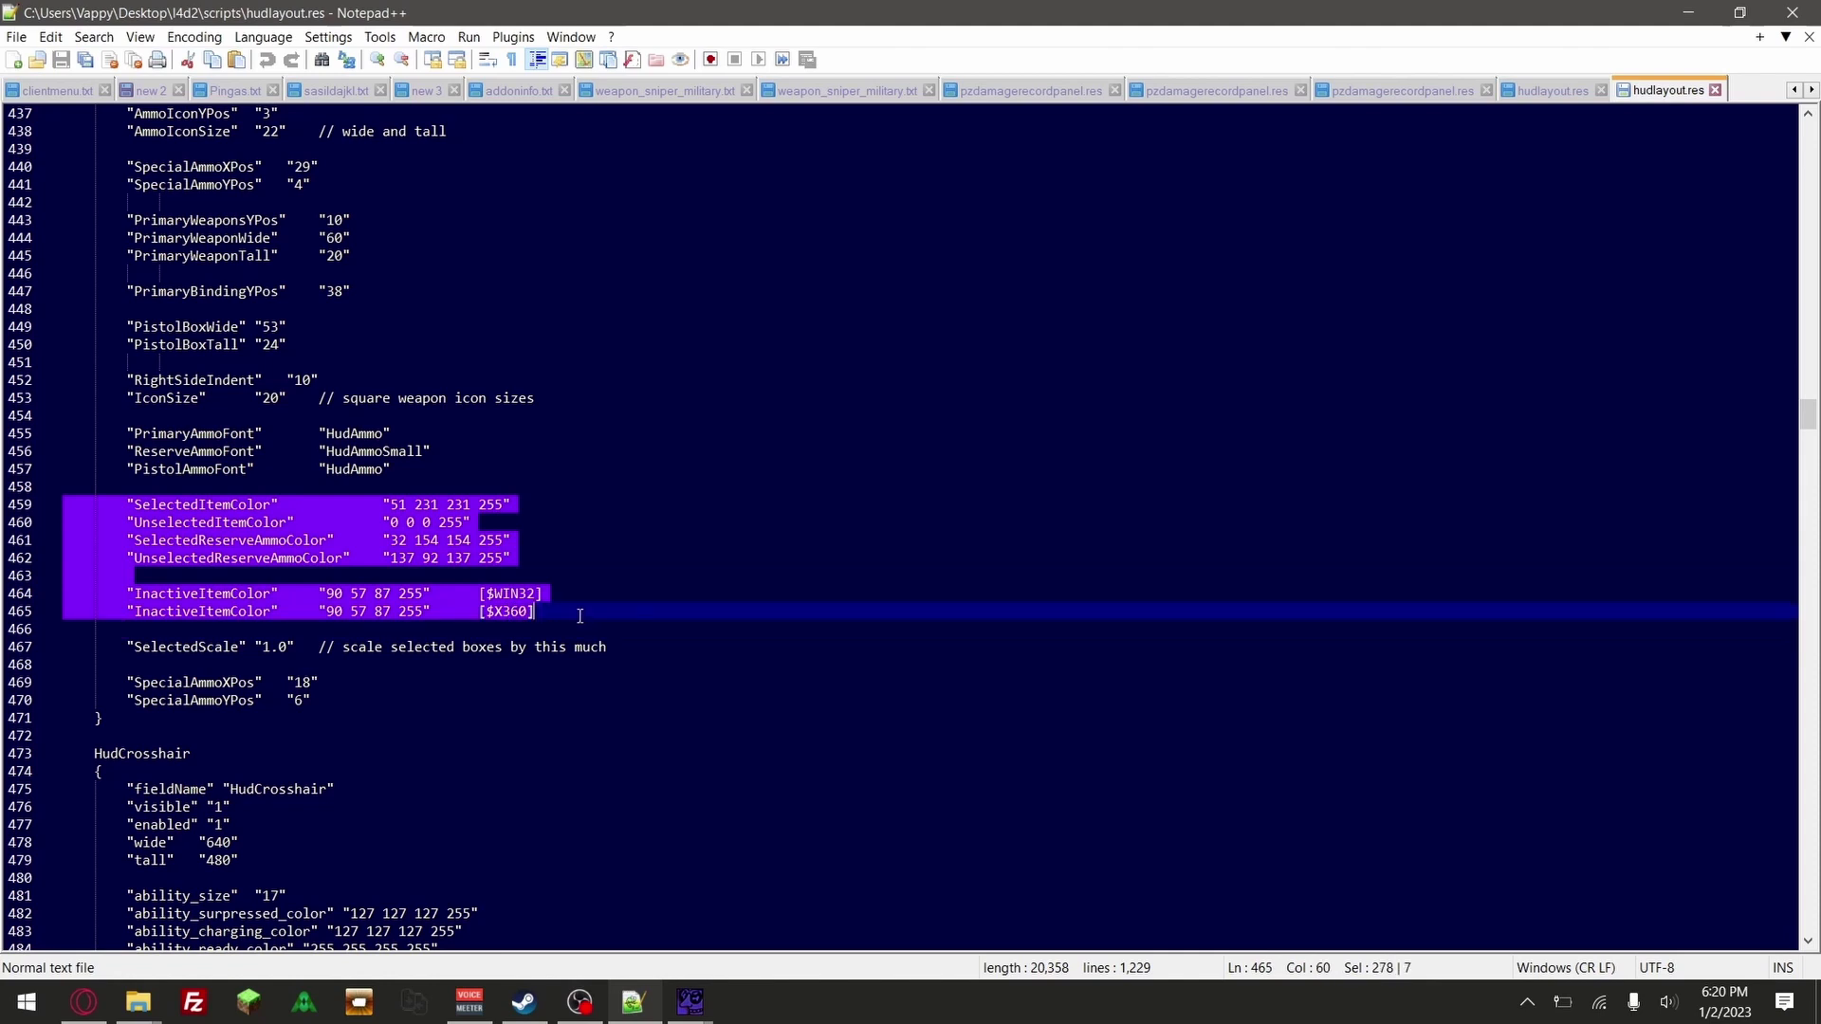
left_click(1556, 91)
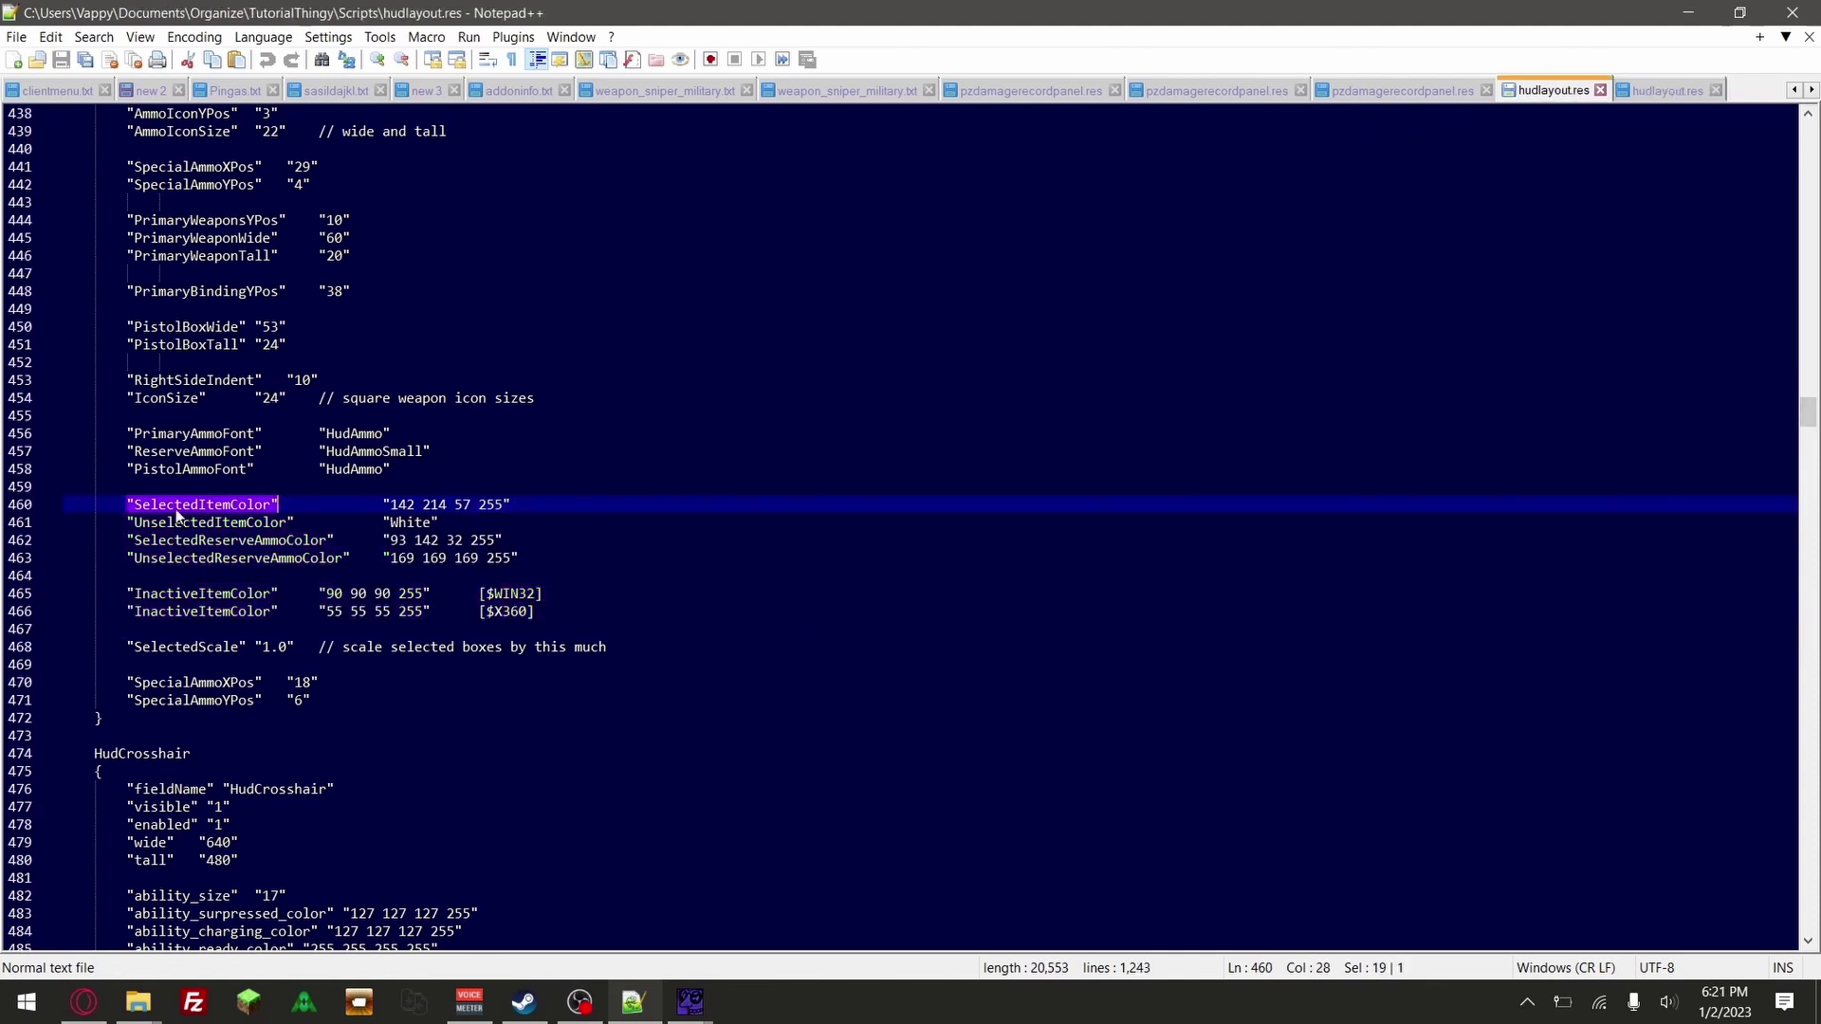
left_click_drag(89, 505, 604, 605)
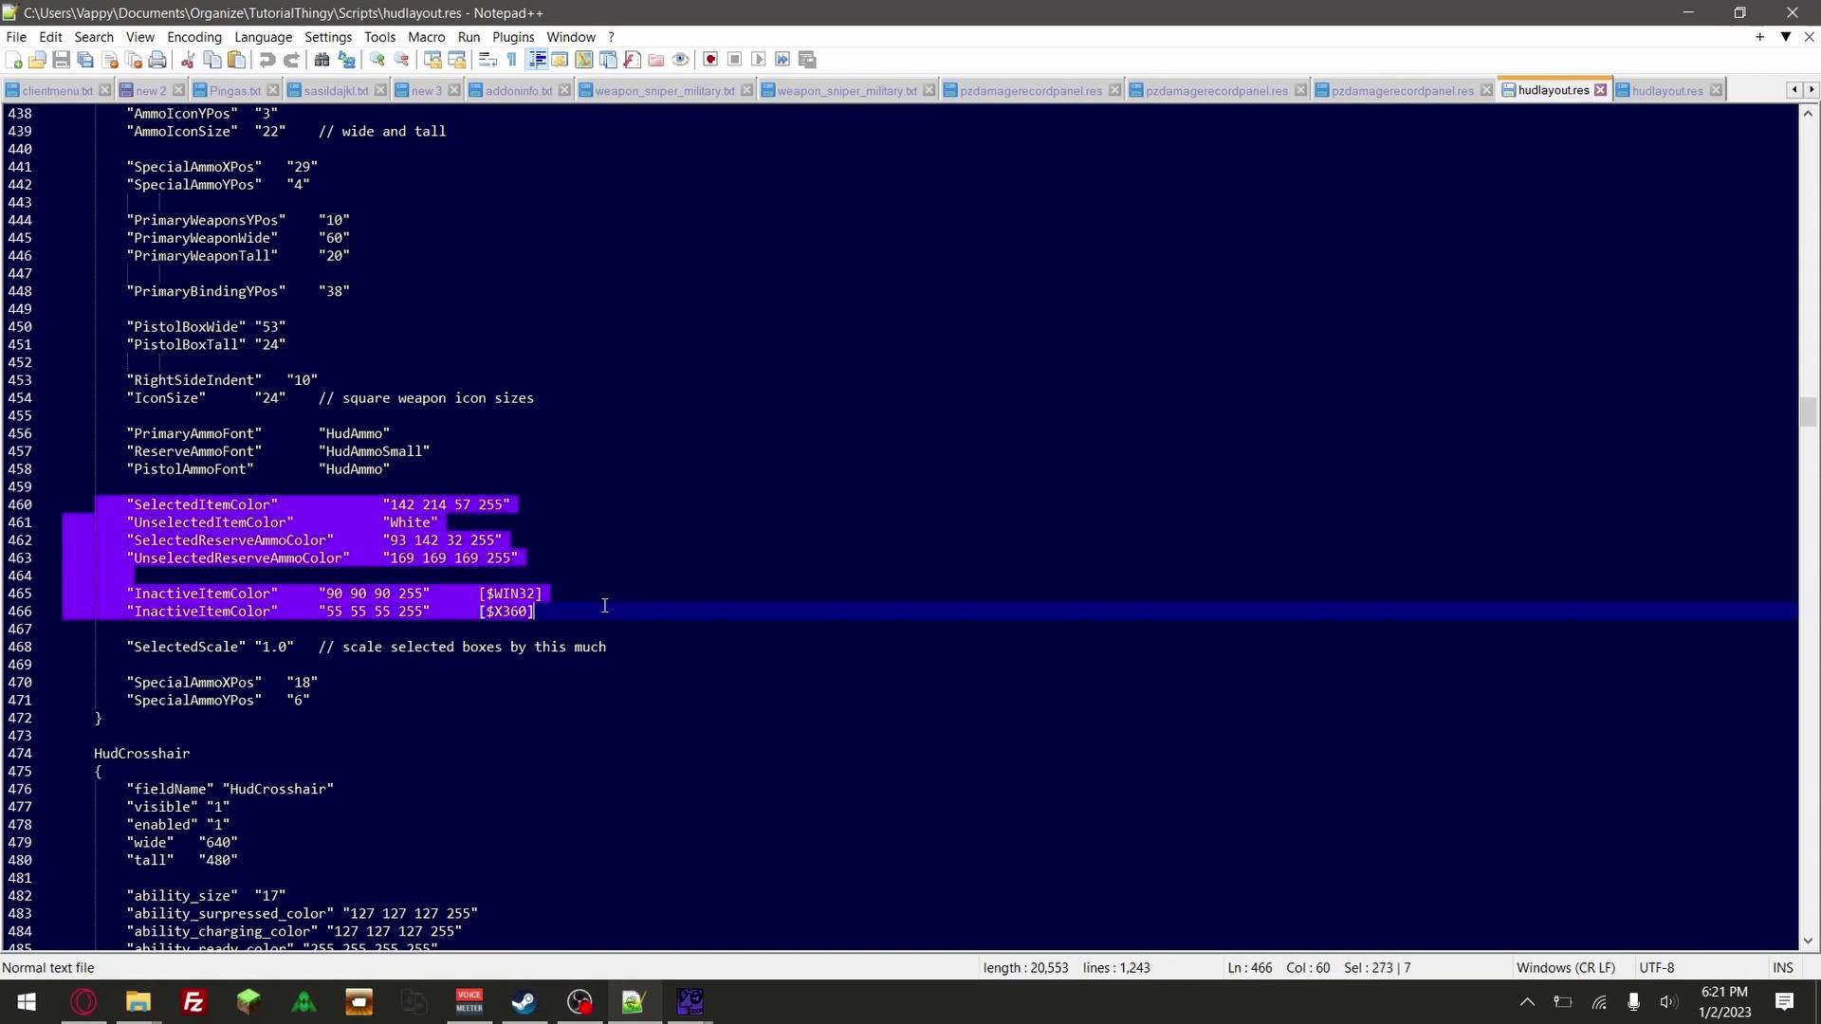
key("ctrl+v")
key("ctrl+s")
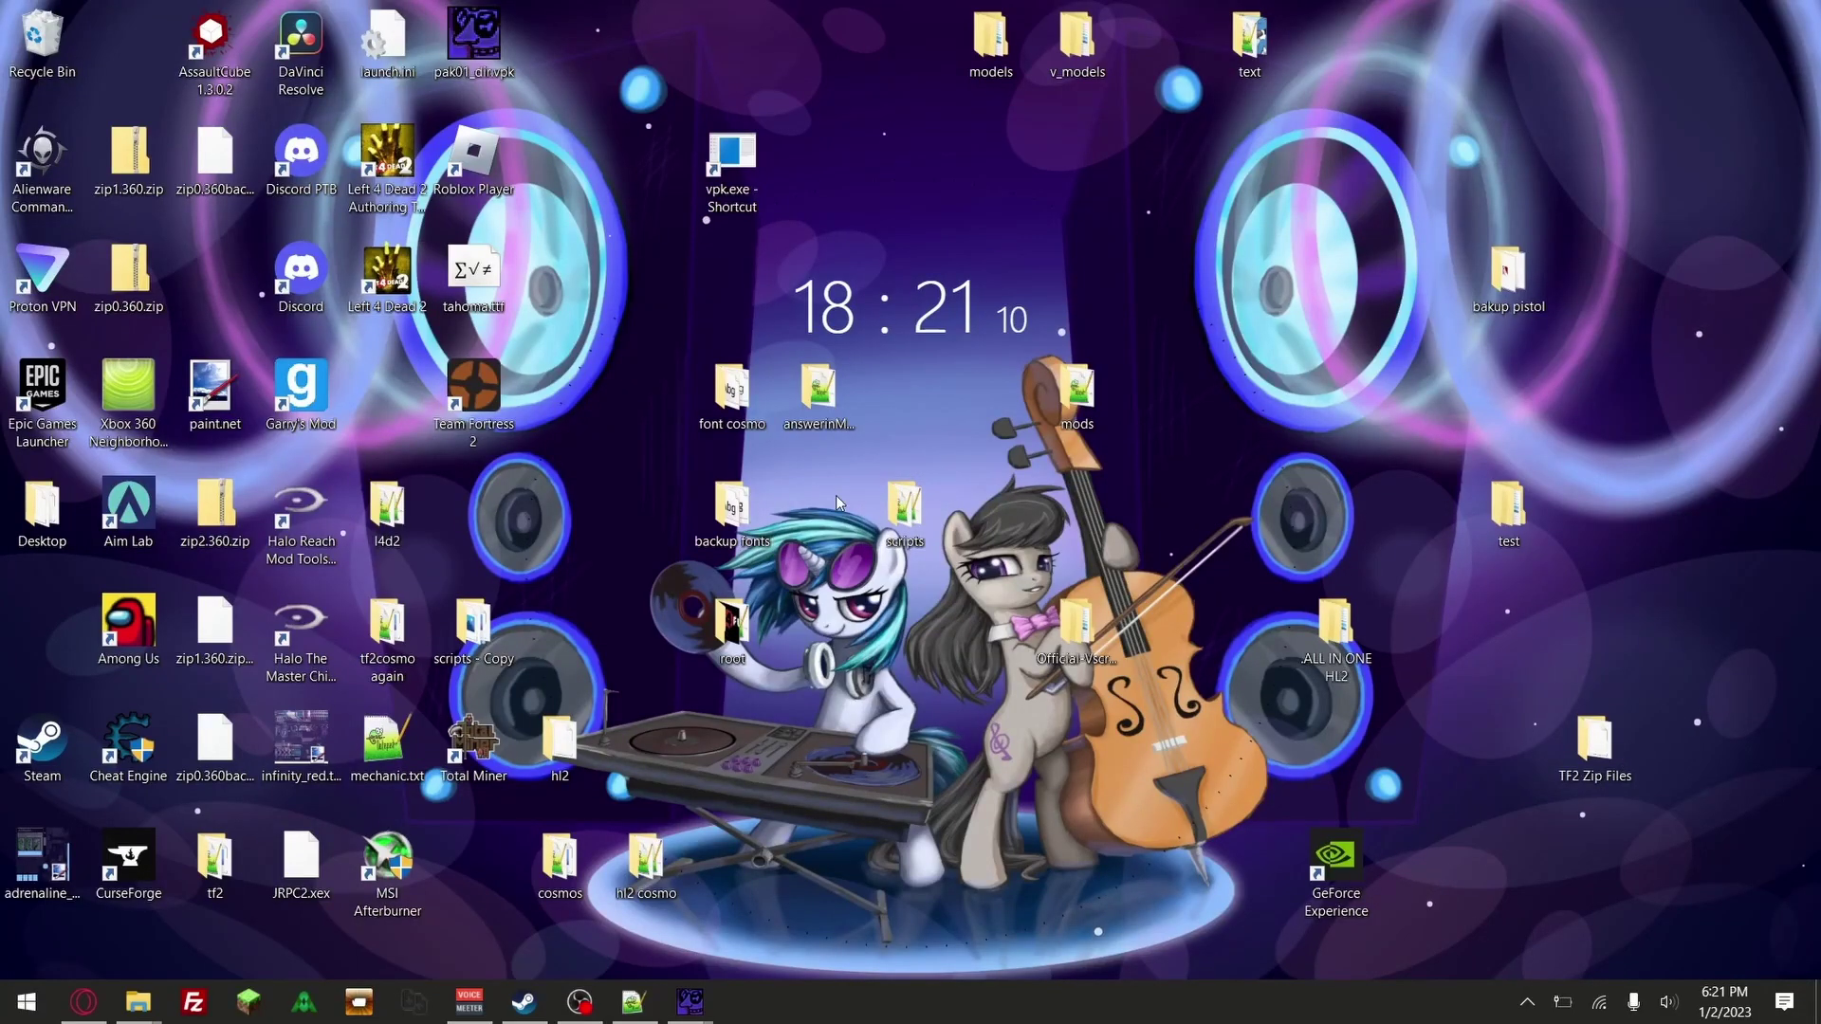
Pack the TutorialThingy folder into tutorialthingy.vpk with vpk.exe
mouse_move(138, 1002)
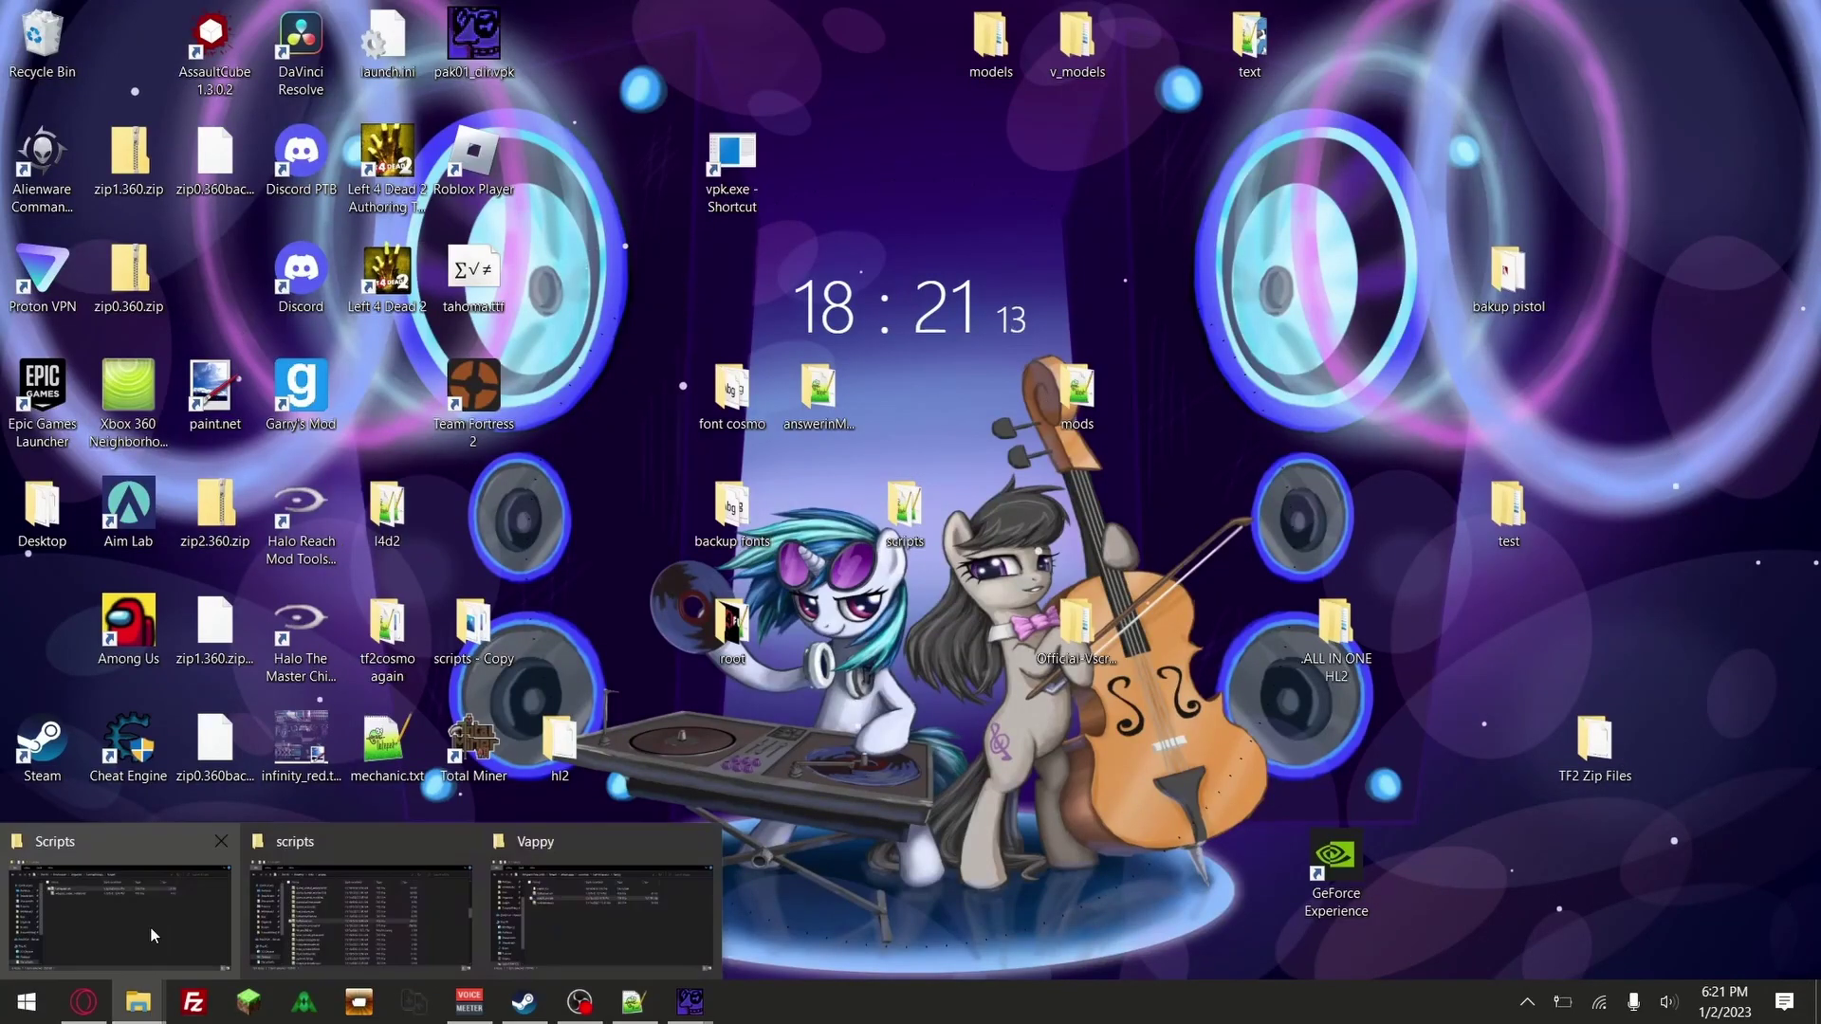
left_click(151, 928)
left_click(1110, 319)
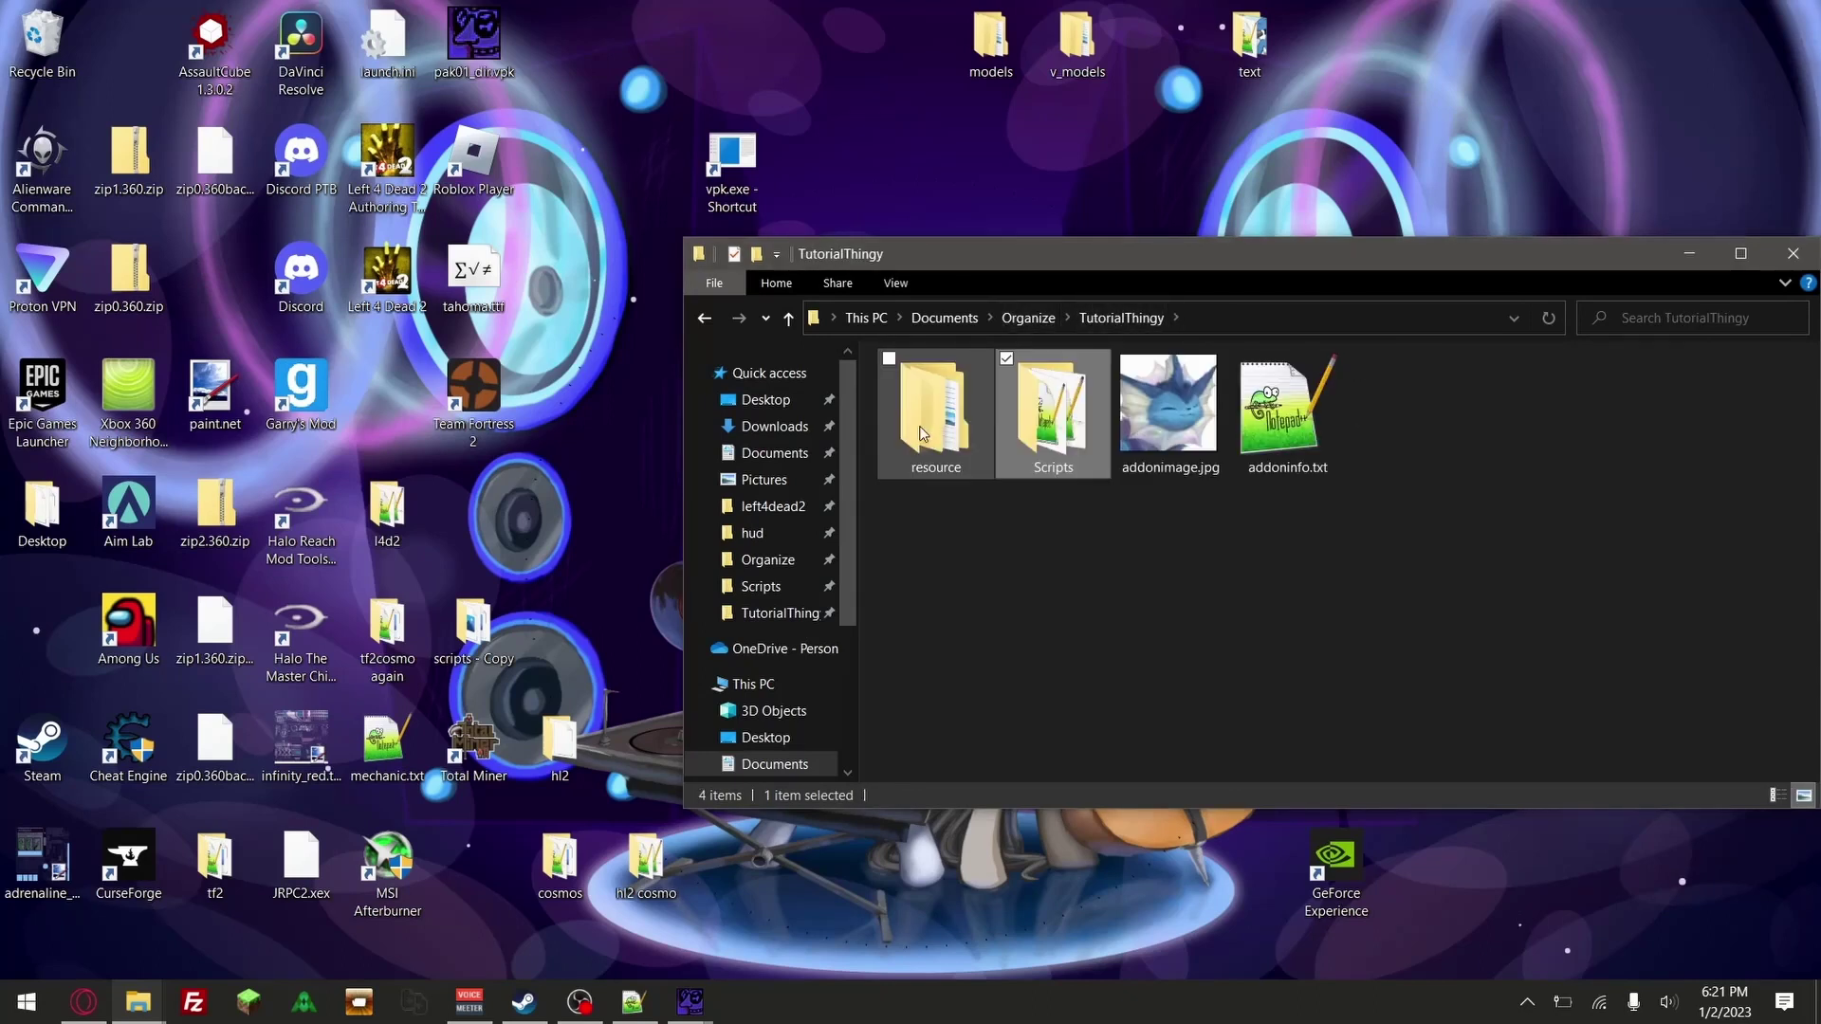
left_click(1029, 319)
left_click_drag(949, 417, 206, 782)
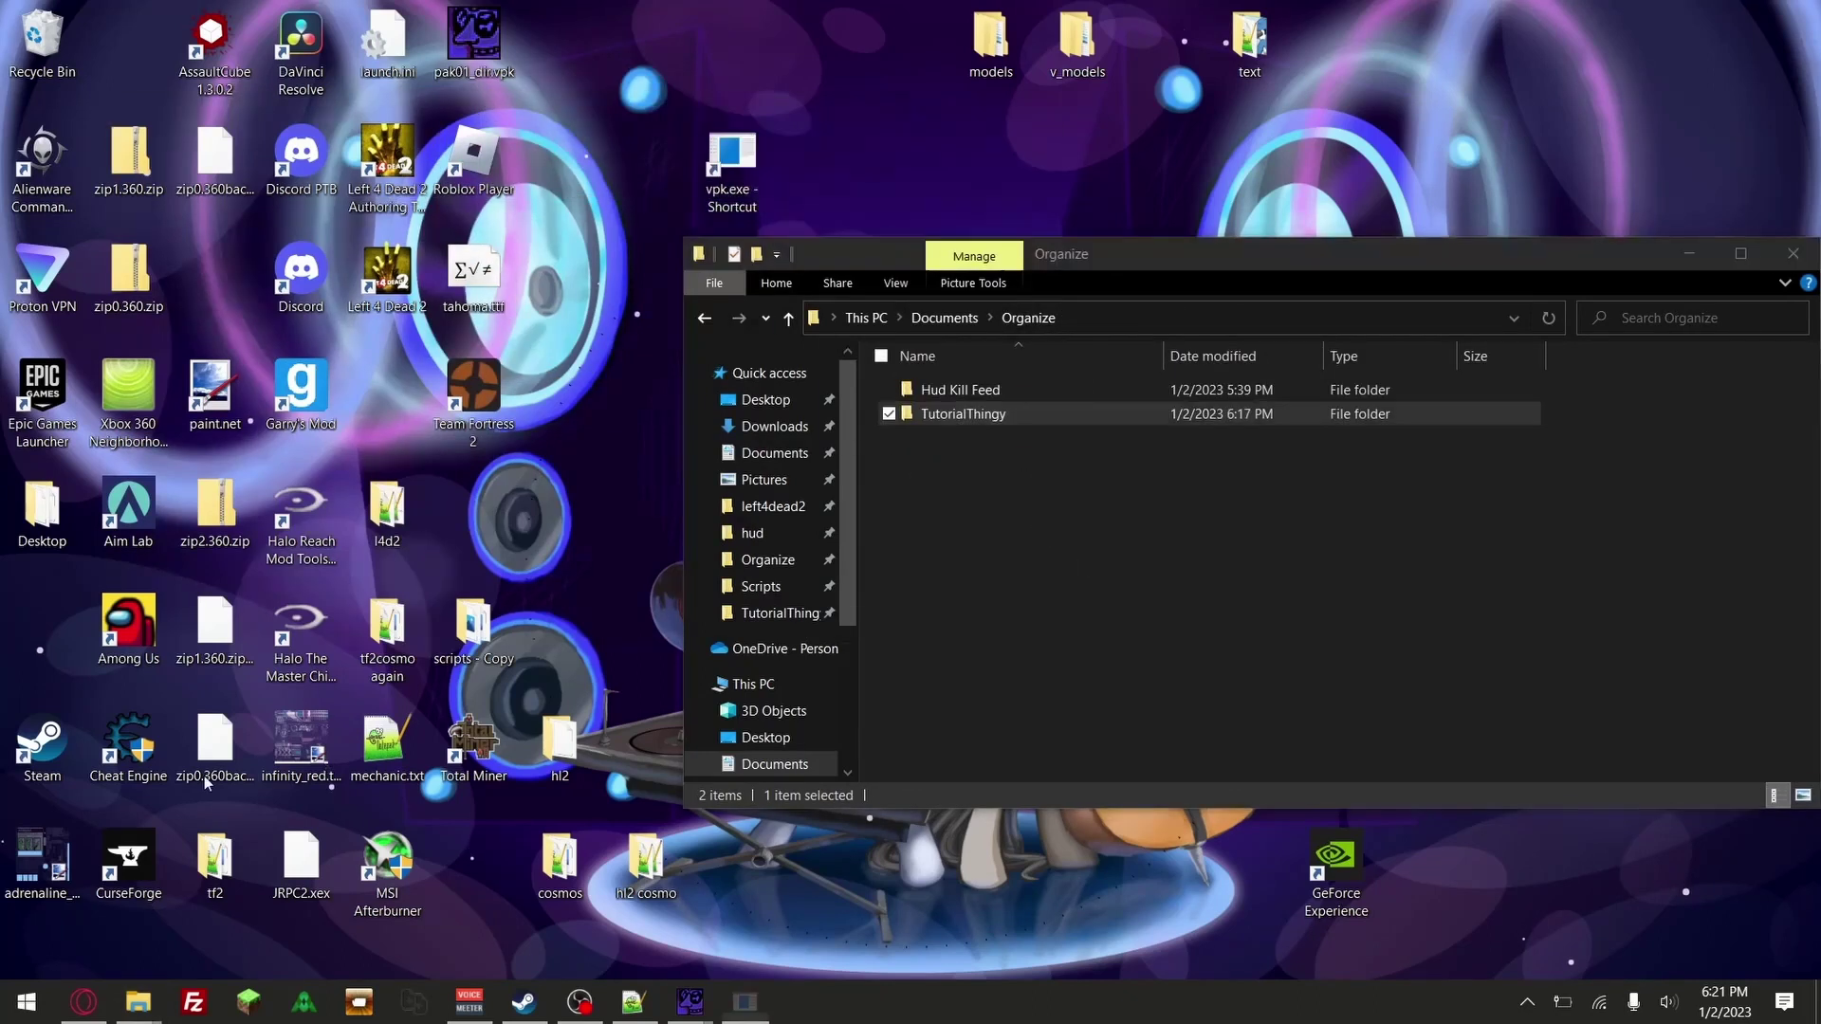
left_click(1087, 438)
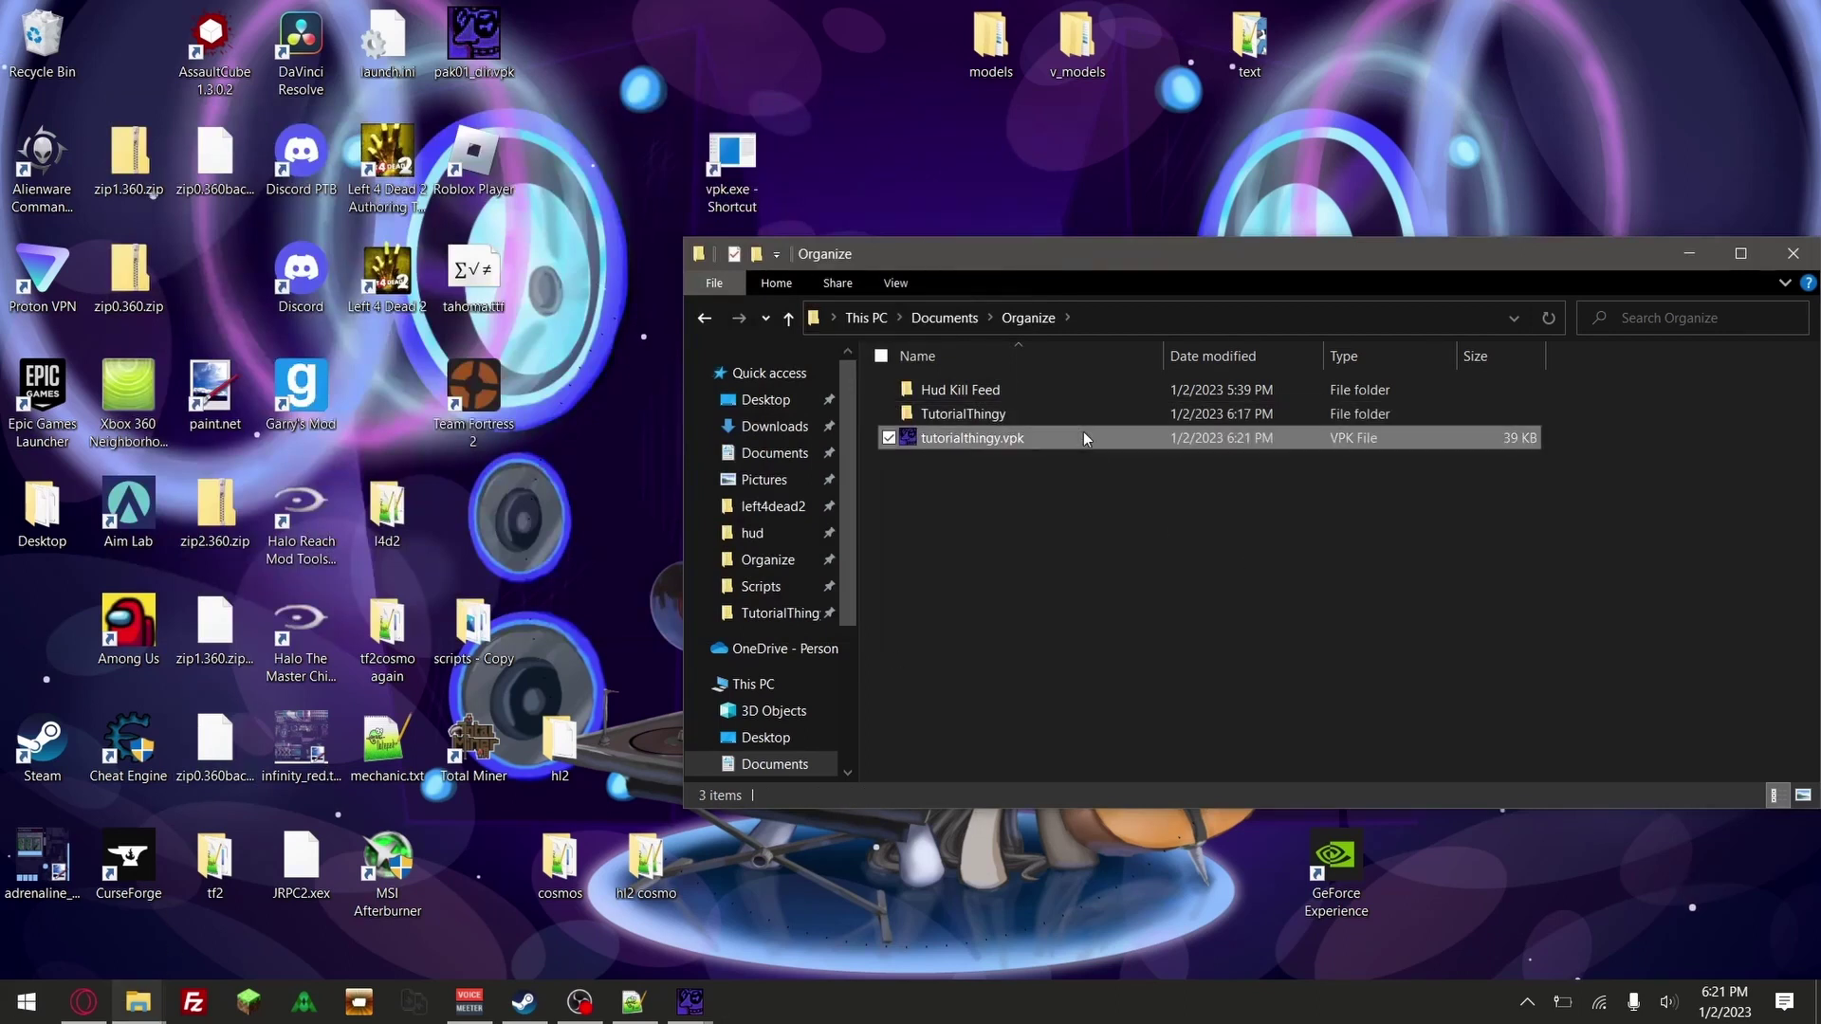
Paste tutorialthingy.vpk into Left 4 Dead 2\left4dead2\addons, replacing the older copy
left_click(138, 1003)
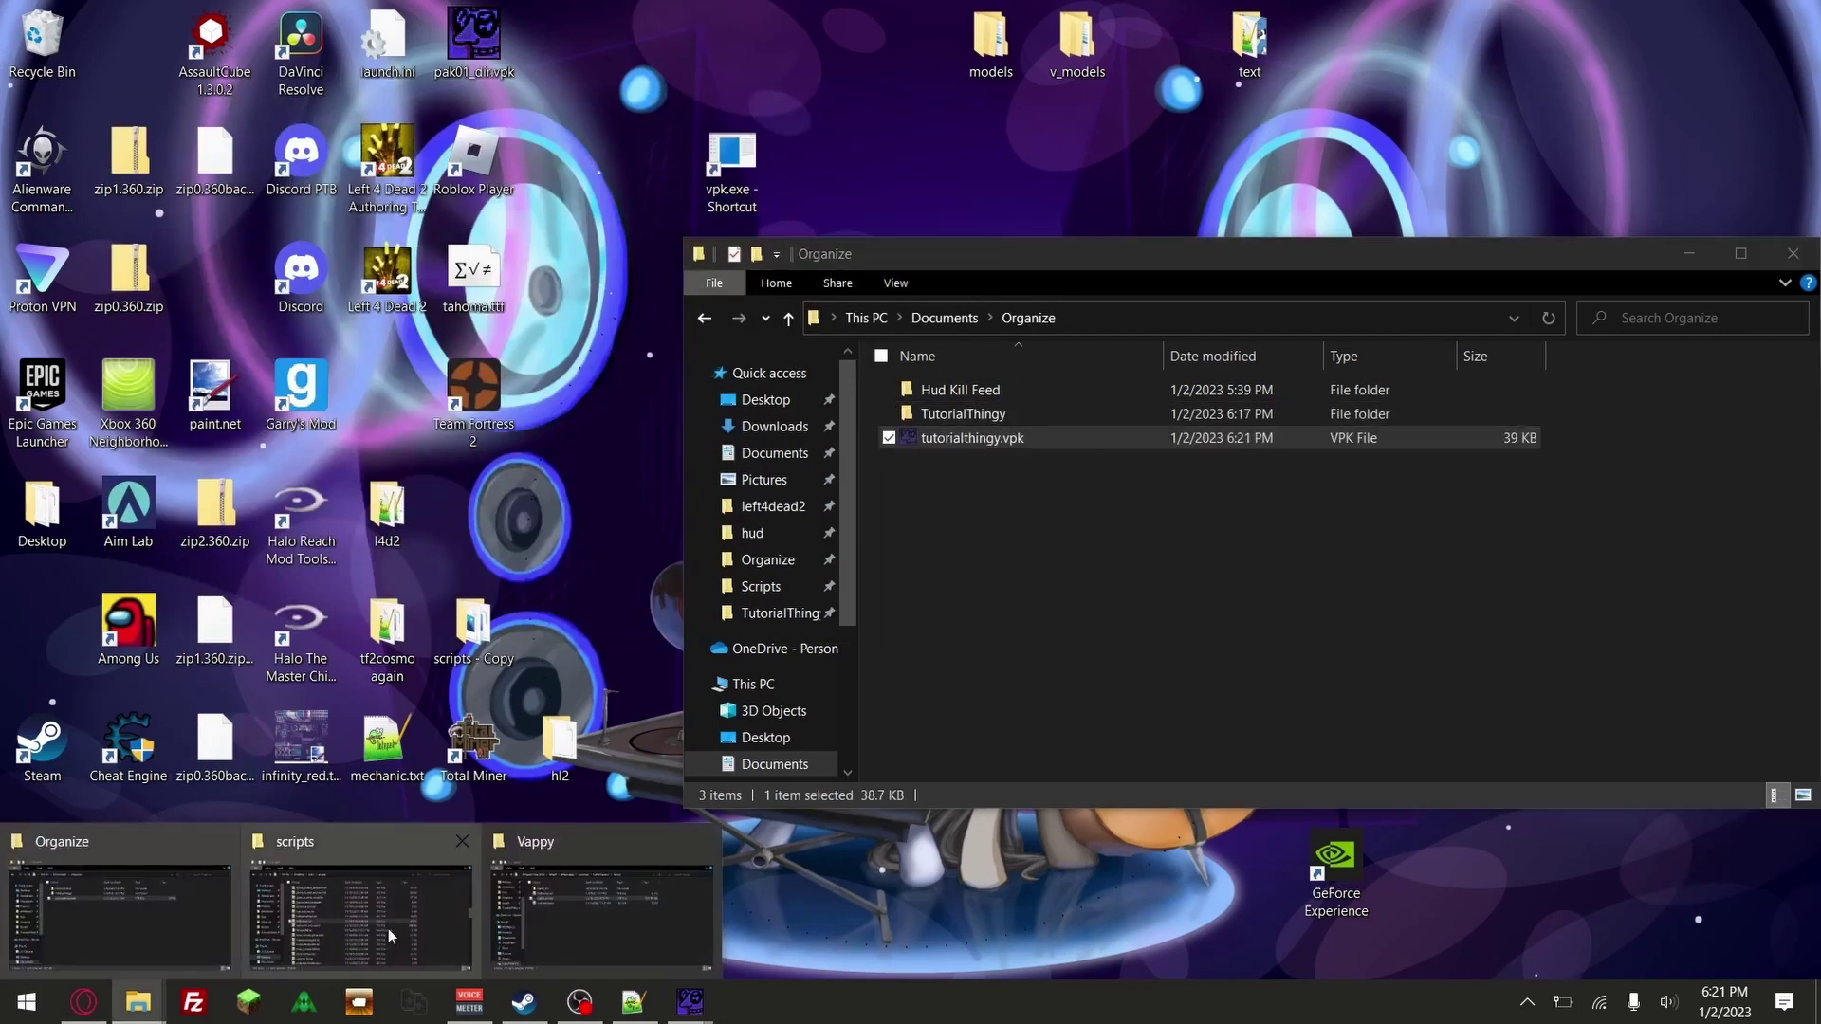
mouse_move(616, 926)
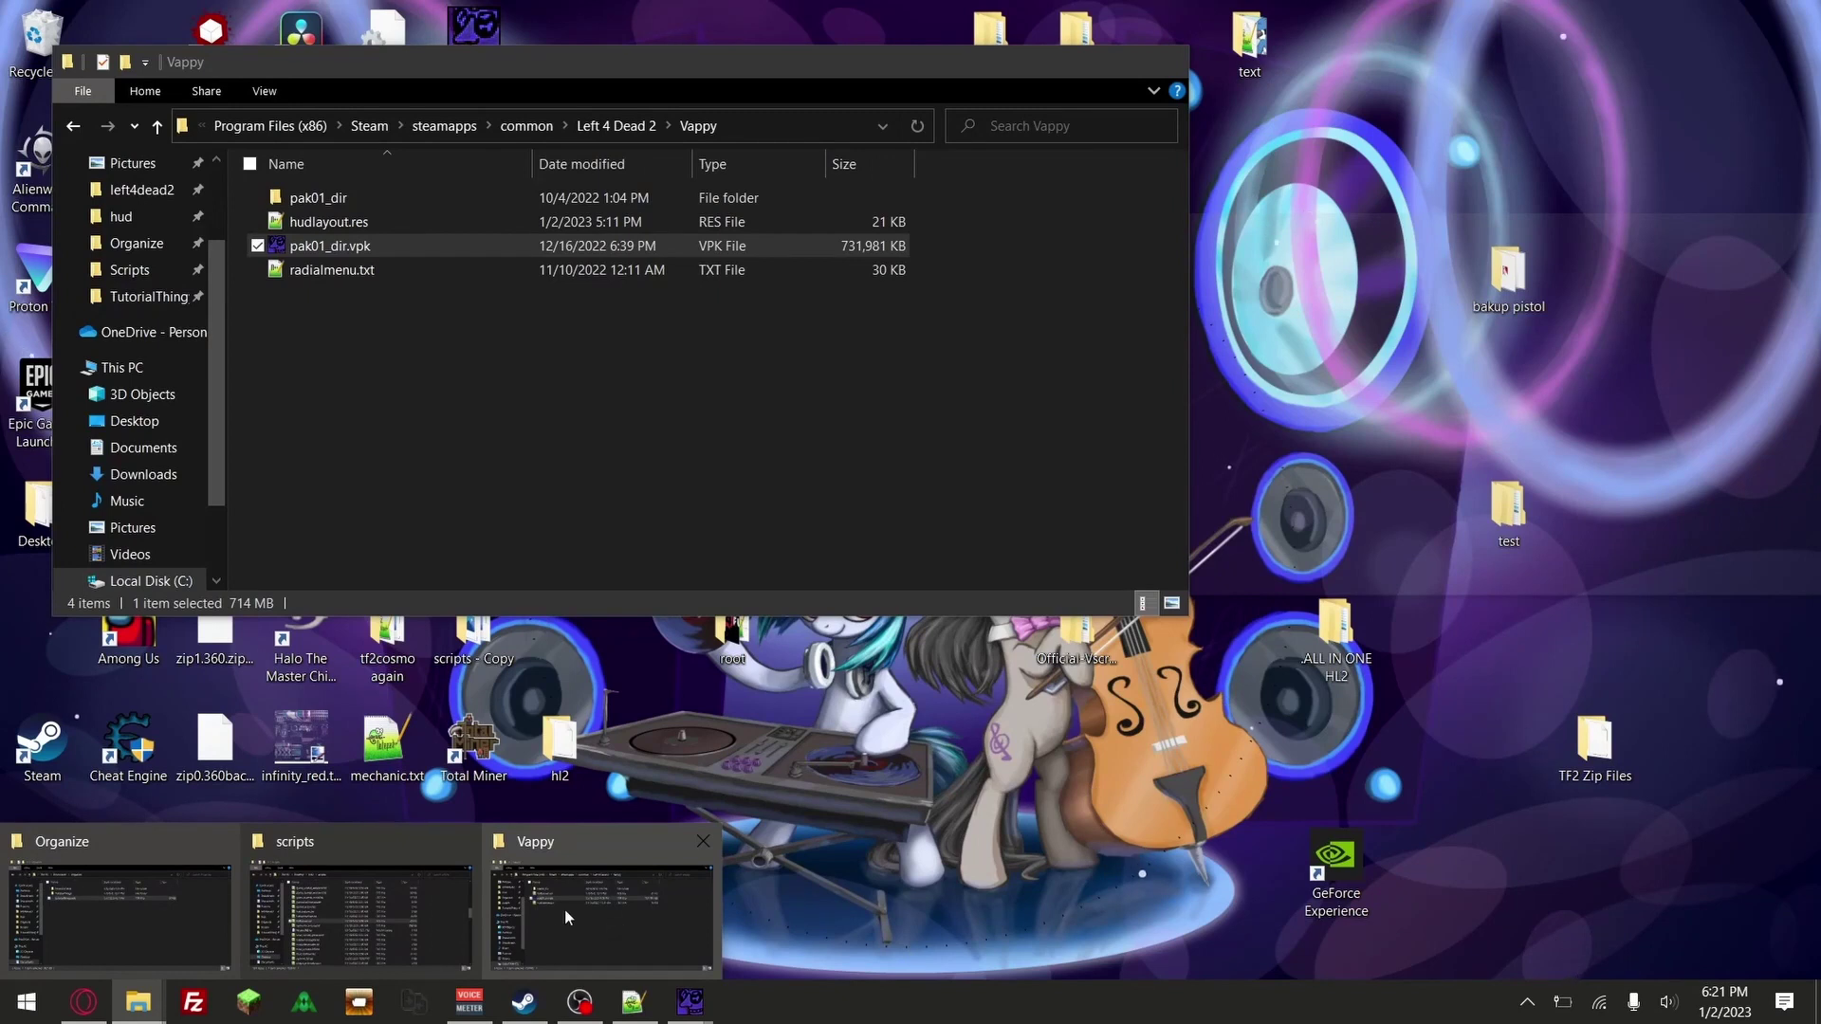
left_click(537, 901)
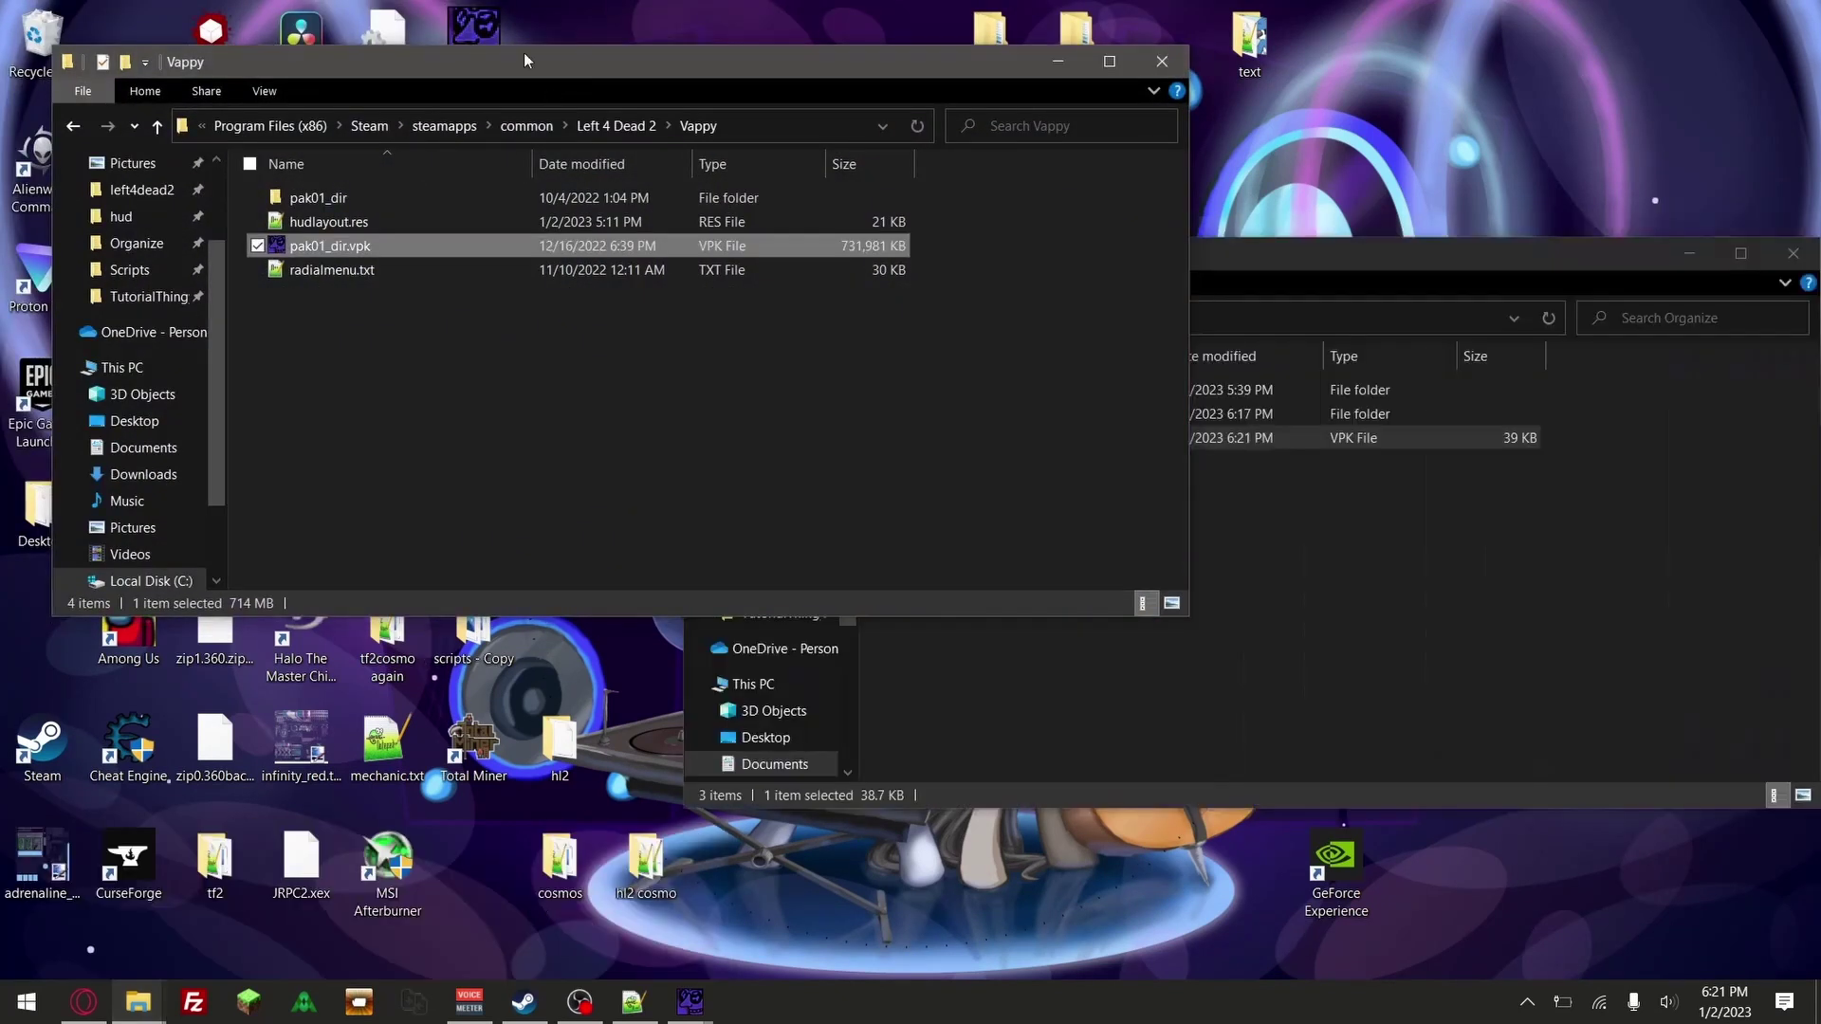
left_click(615, 125)
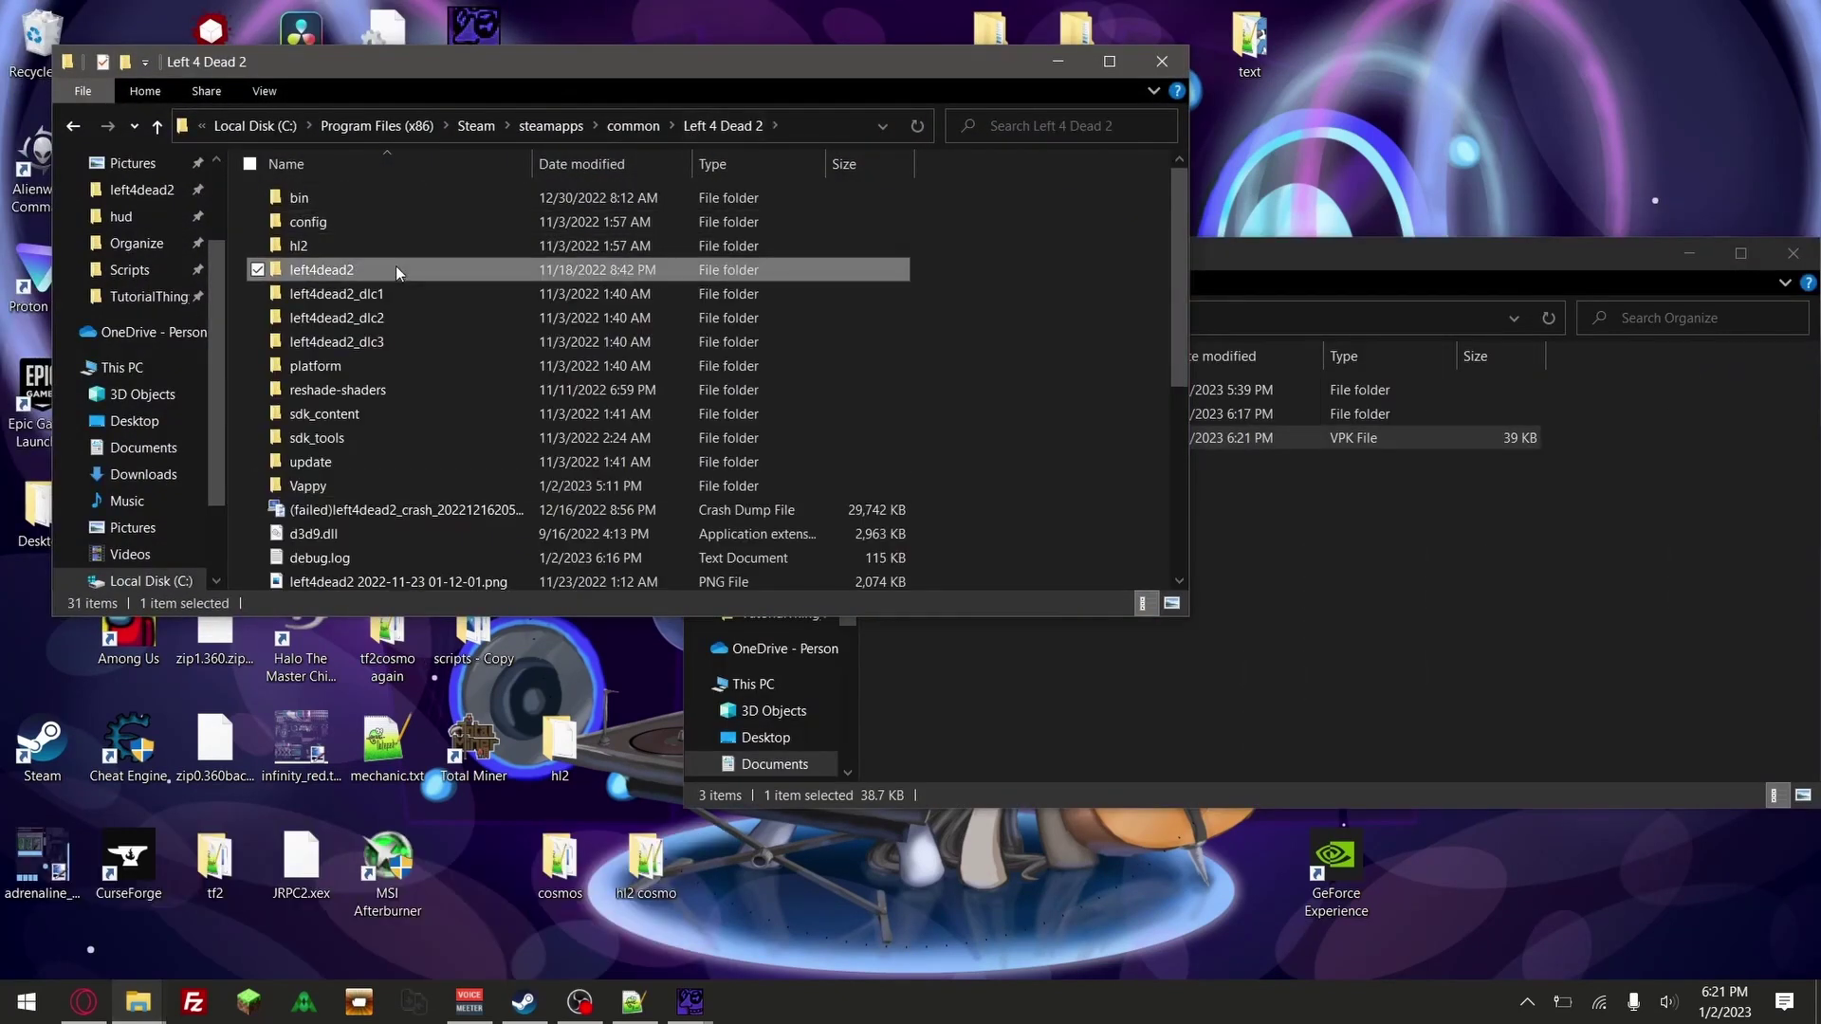
double_click(332, 270)
double_click(323, 197)
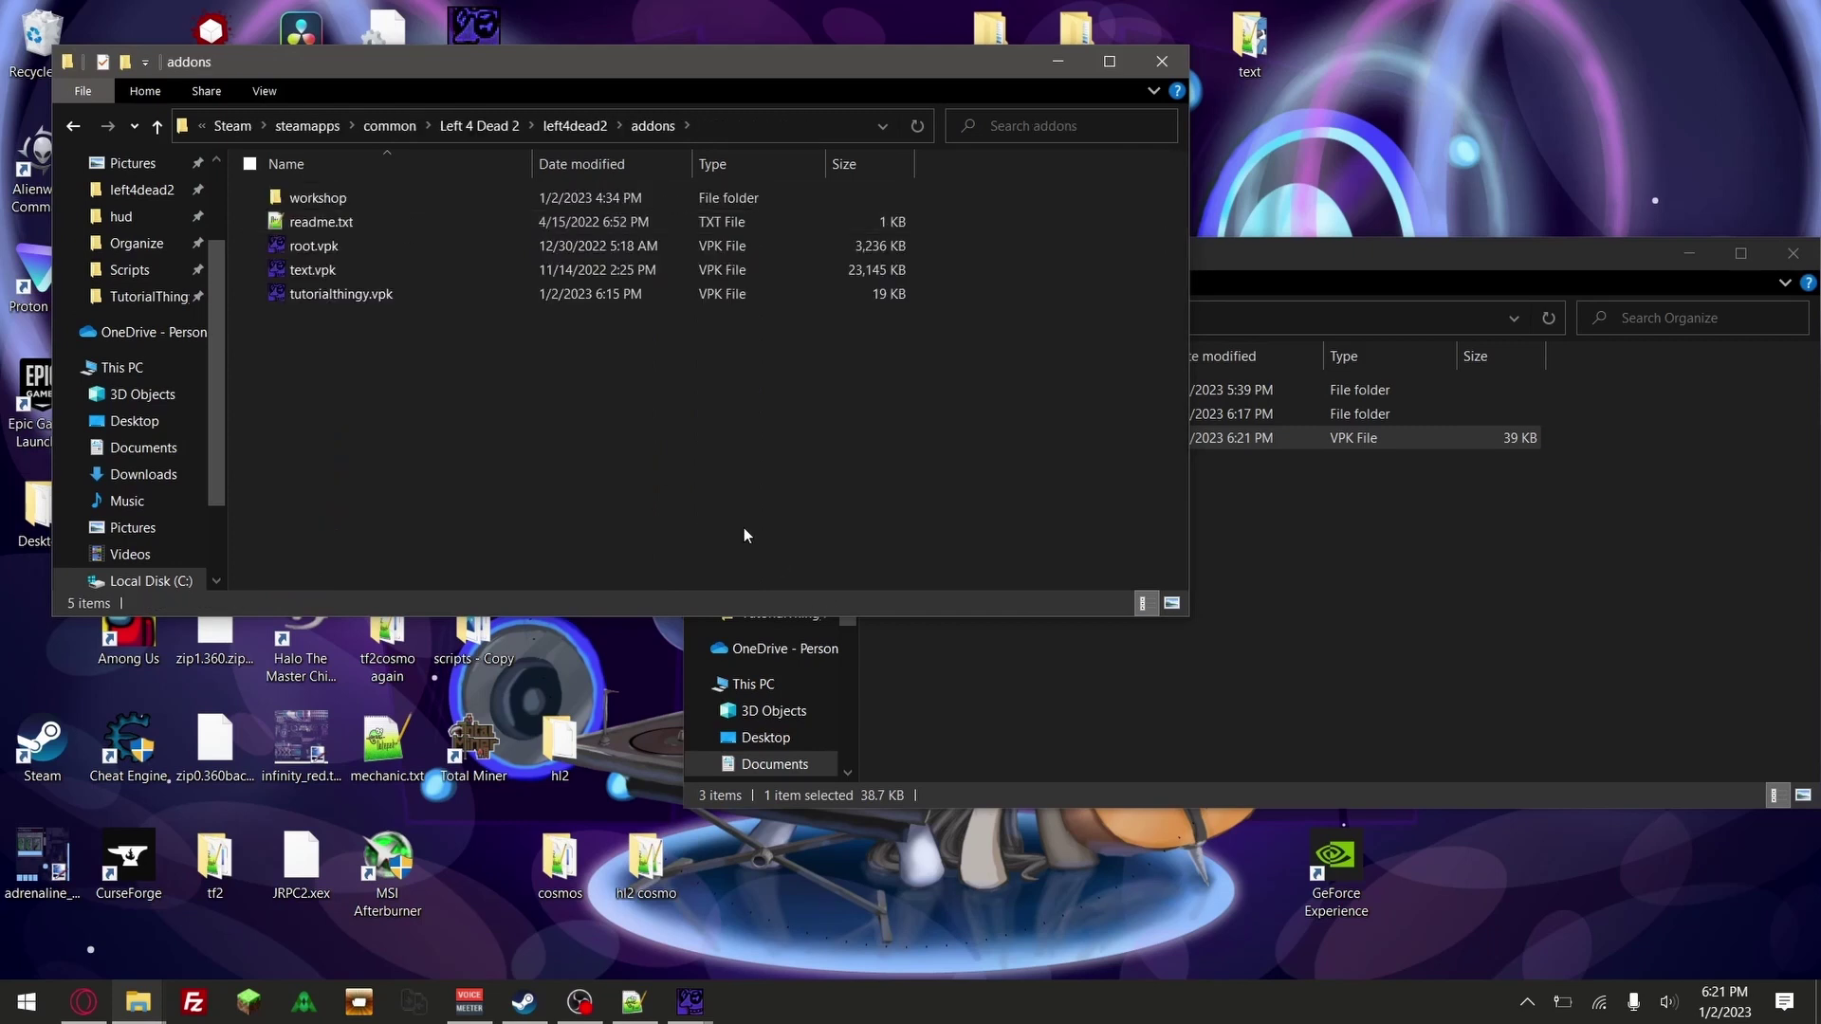
key("ctrl+v")
left_click(857, 403)
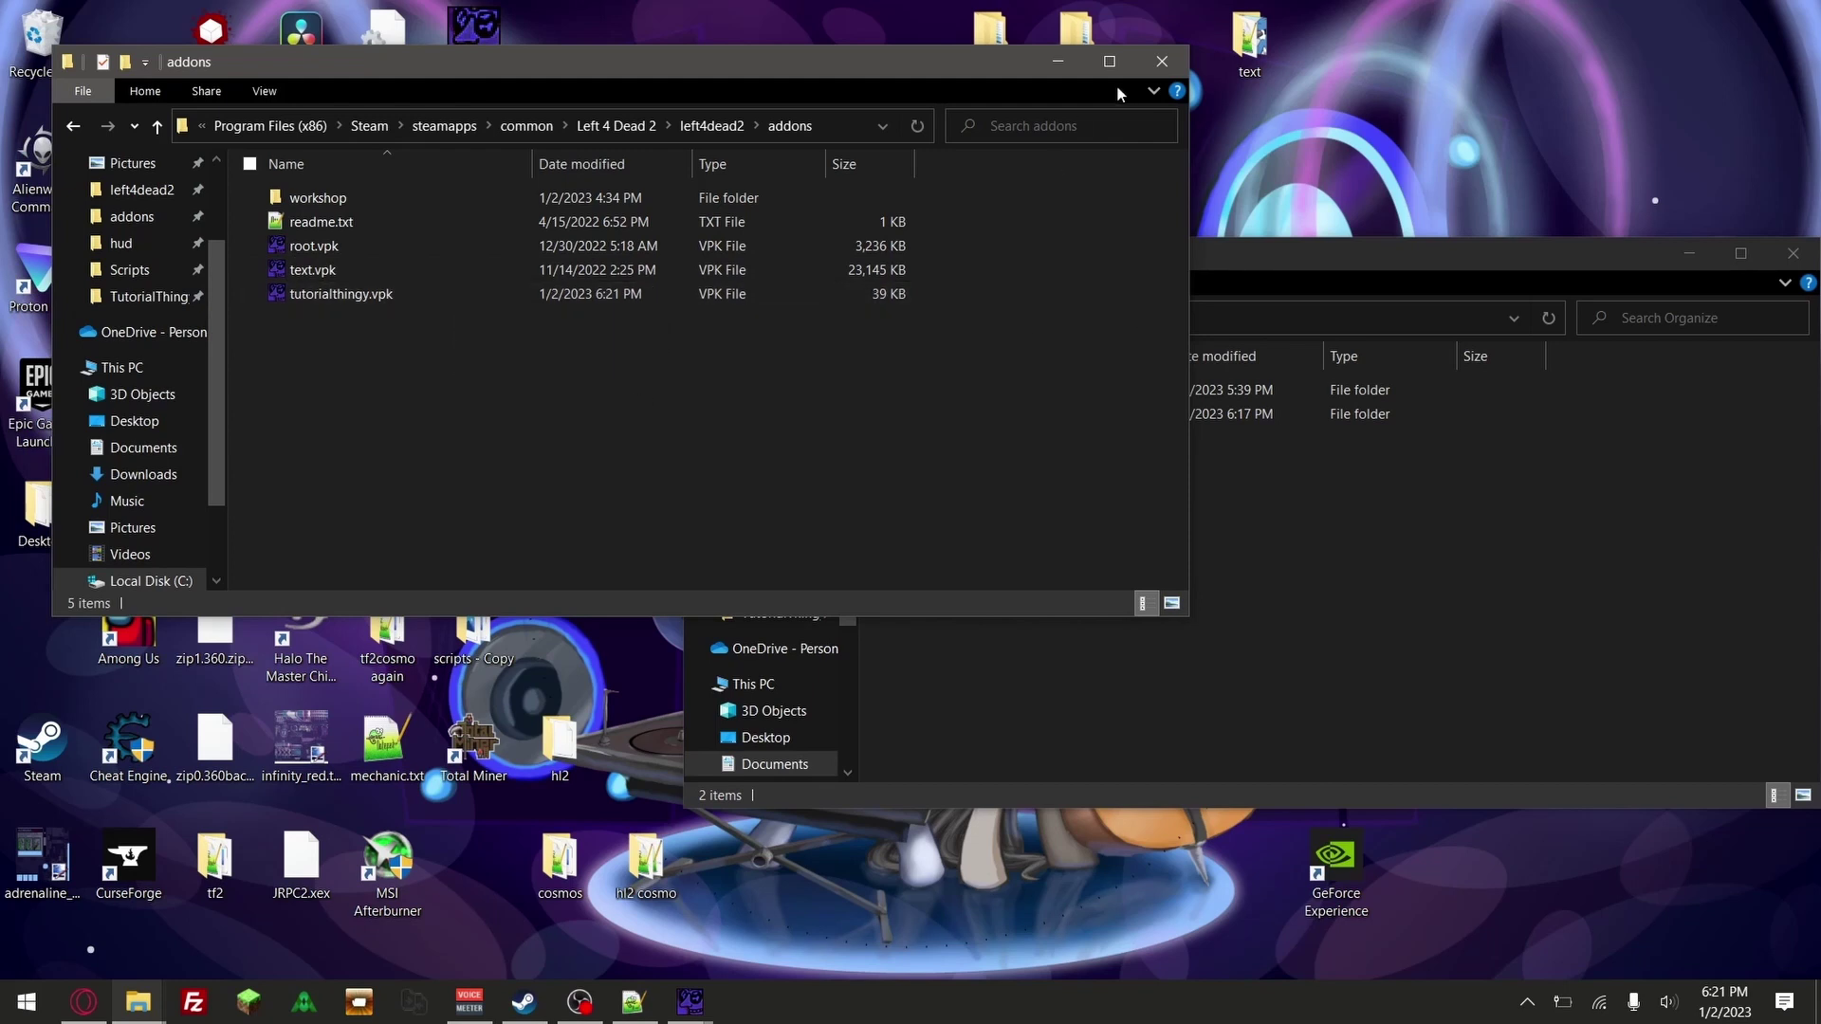
Bring the Organize folder forward, then switch over to OBS Studio
left_click(1298, 441)
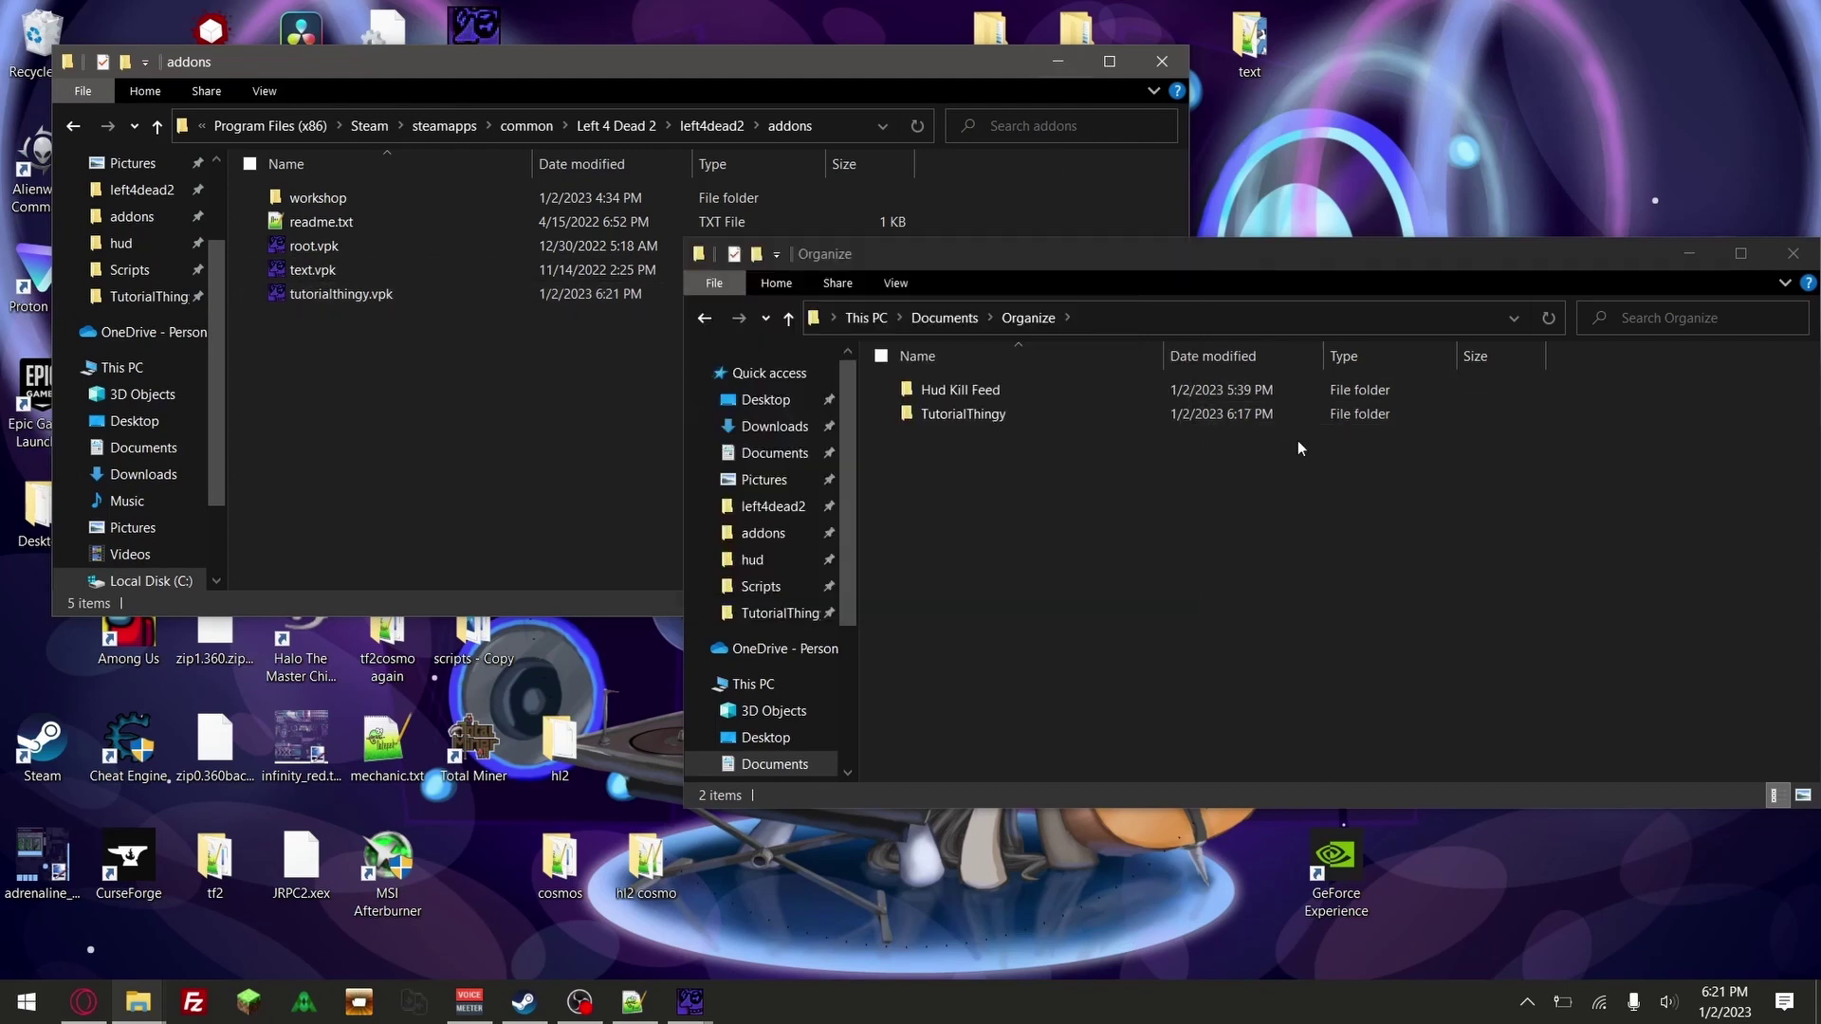
left_click(579, 1002)
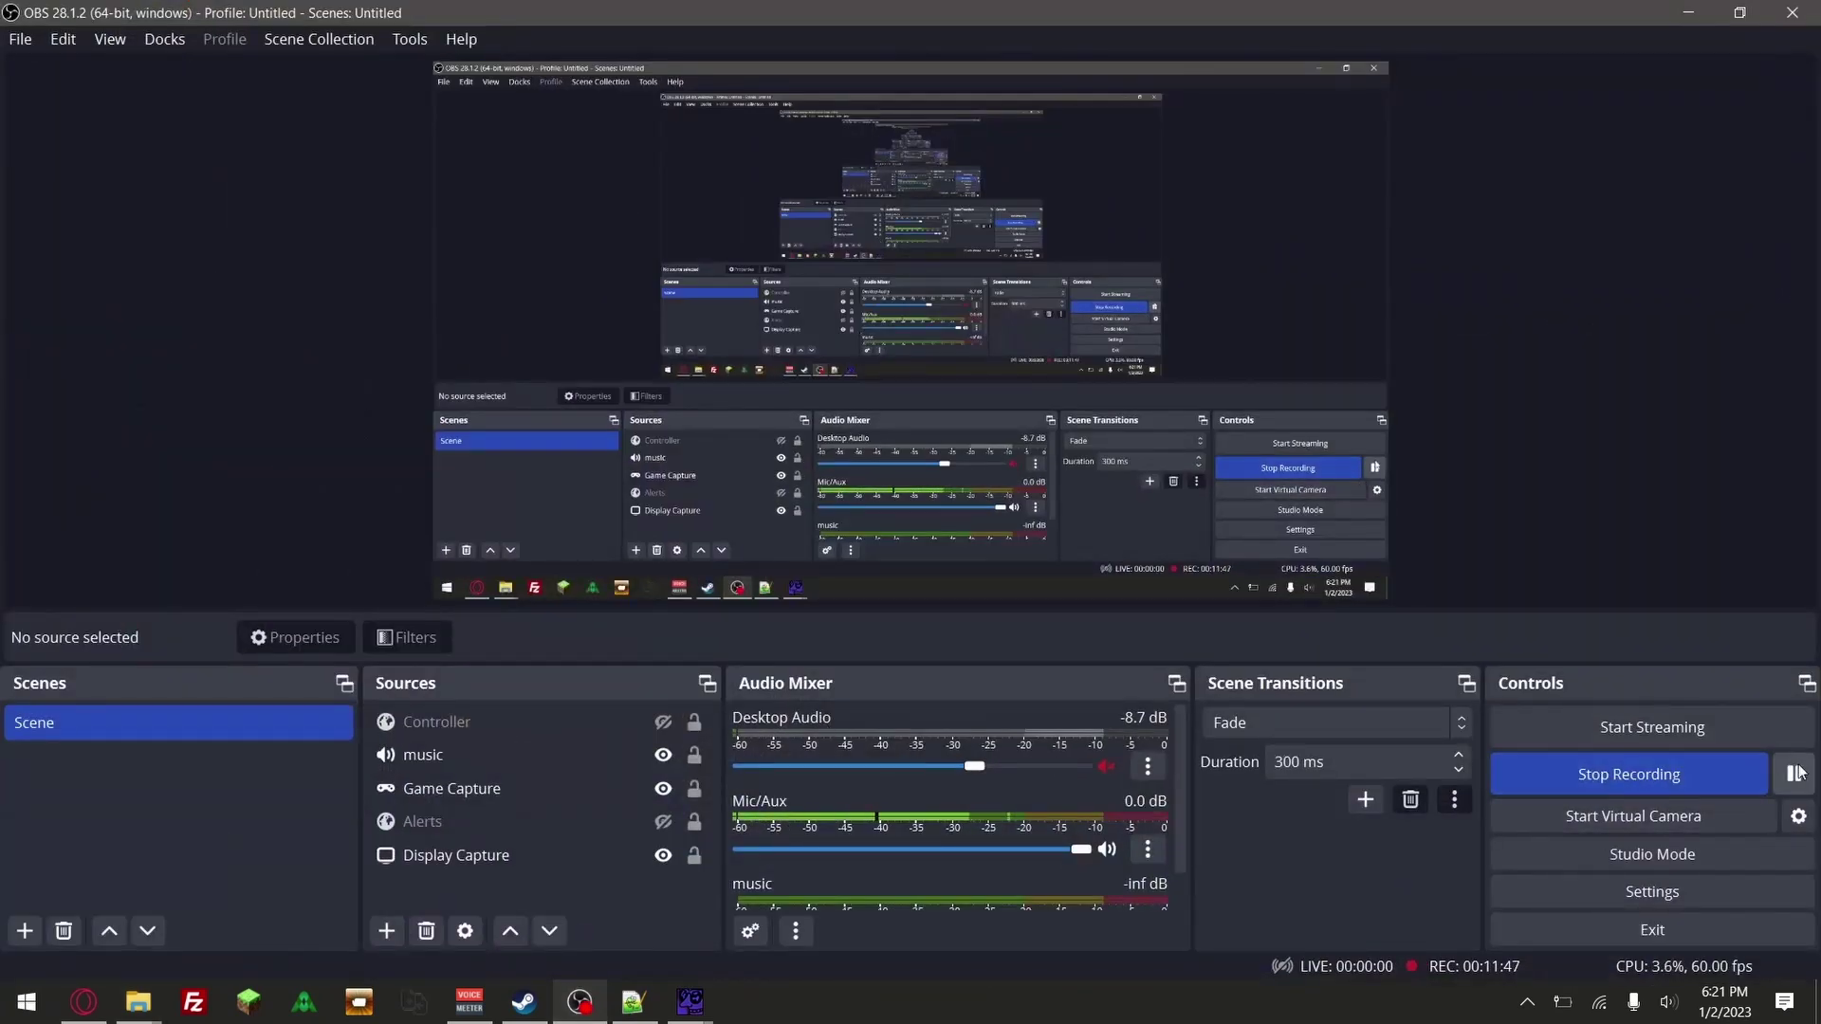
left_click(1795, 774)
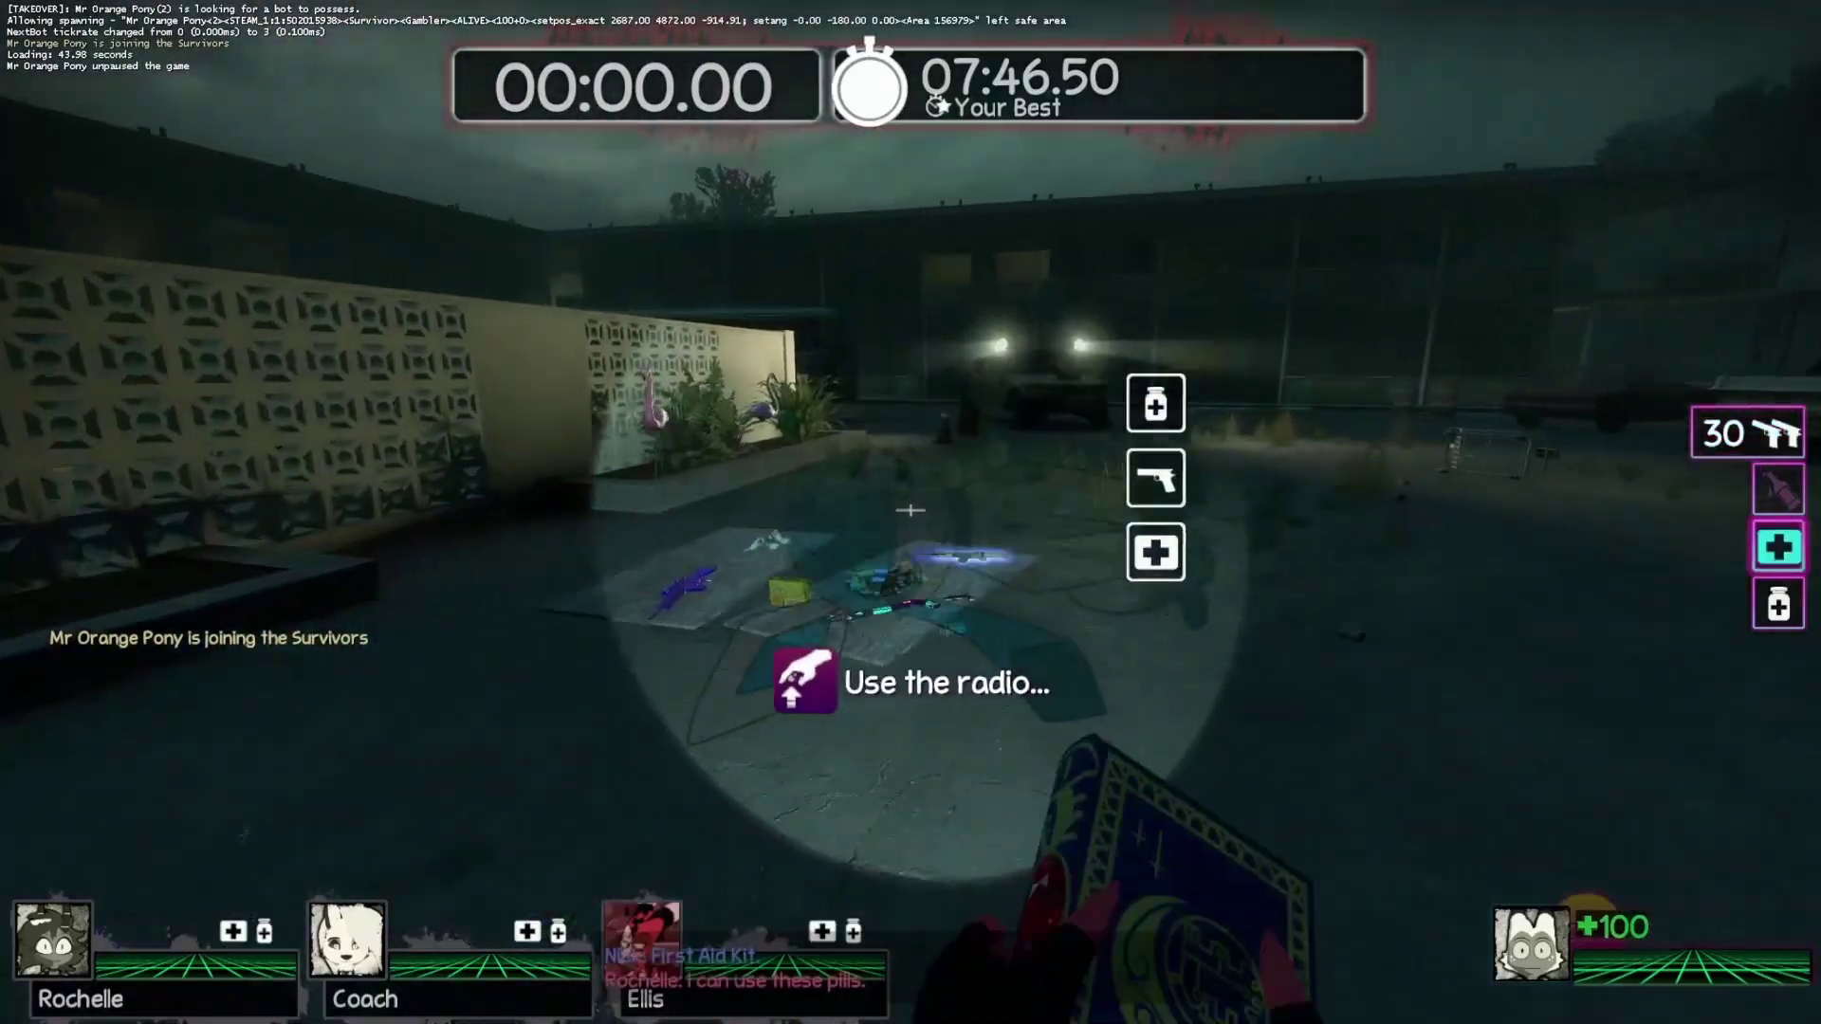
Pick up the SMG, switch between pistol and SMG, fire and reload
key("5")
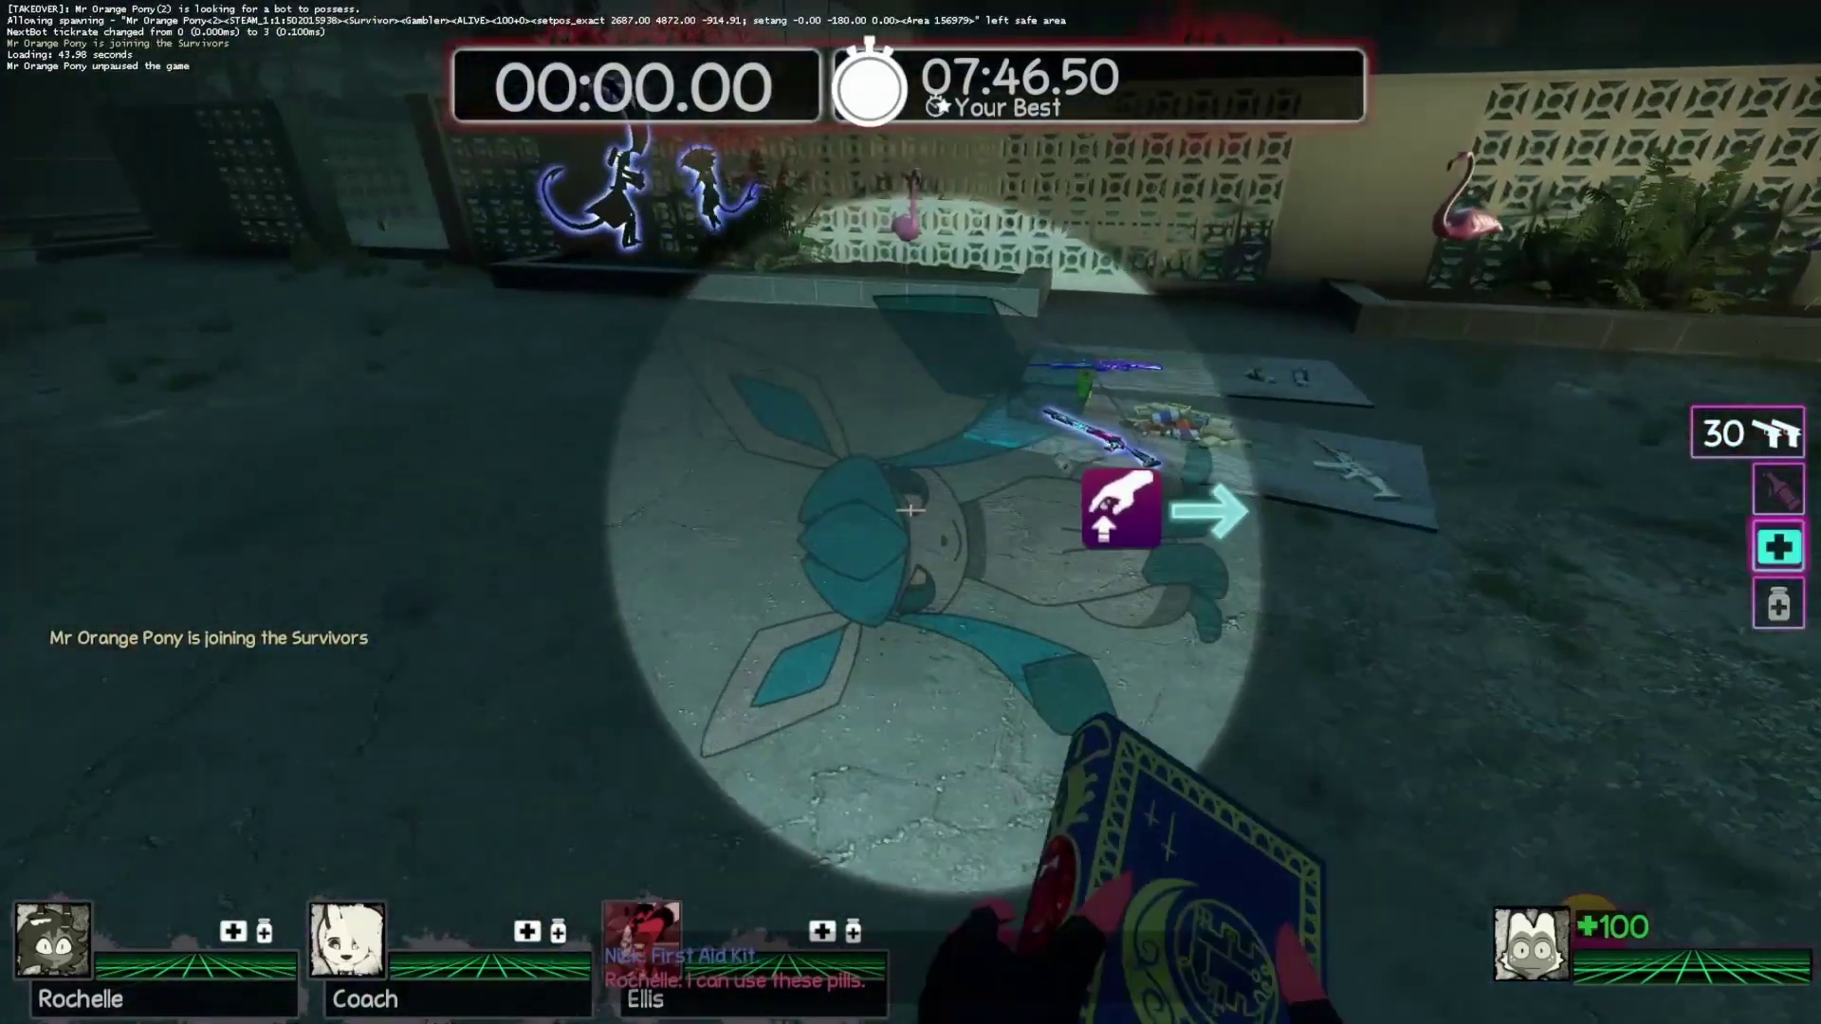
key("e")
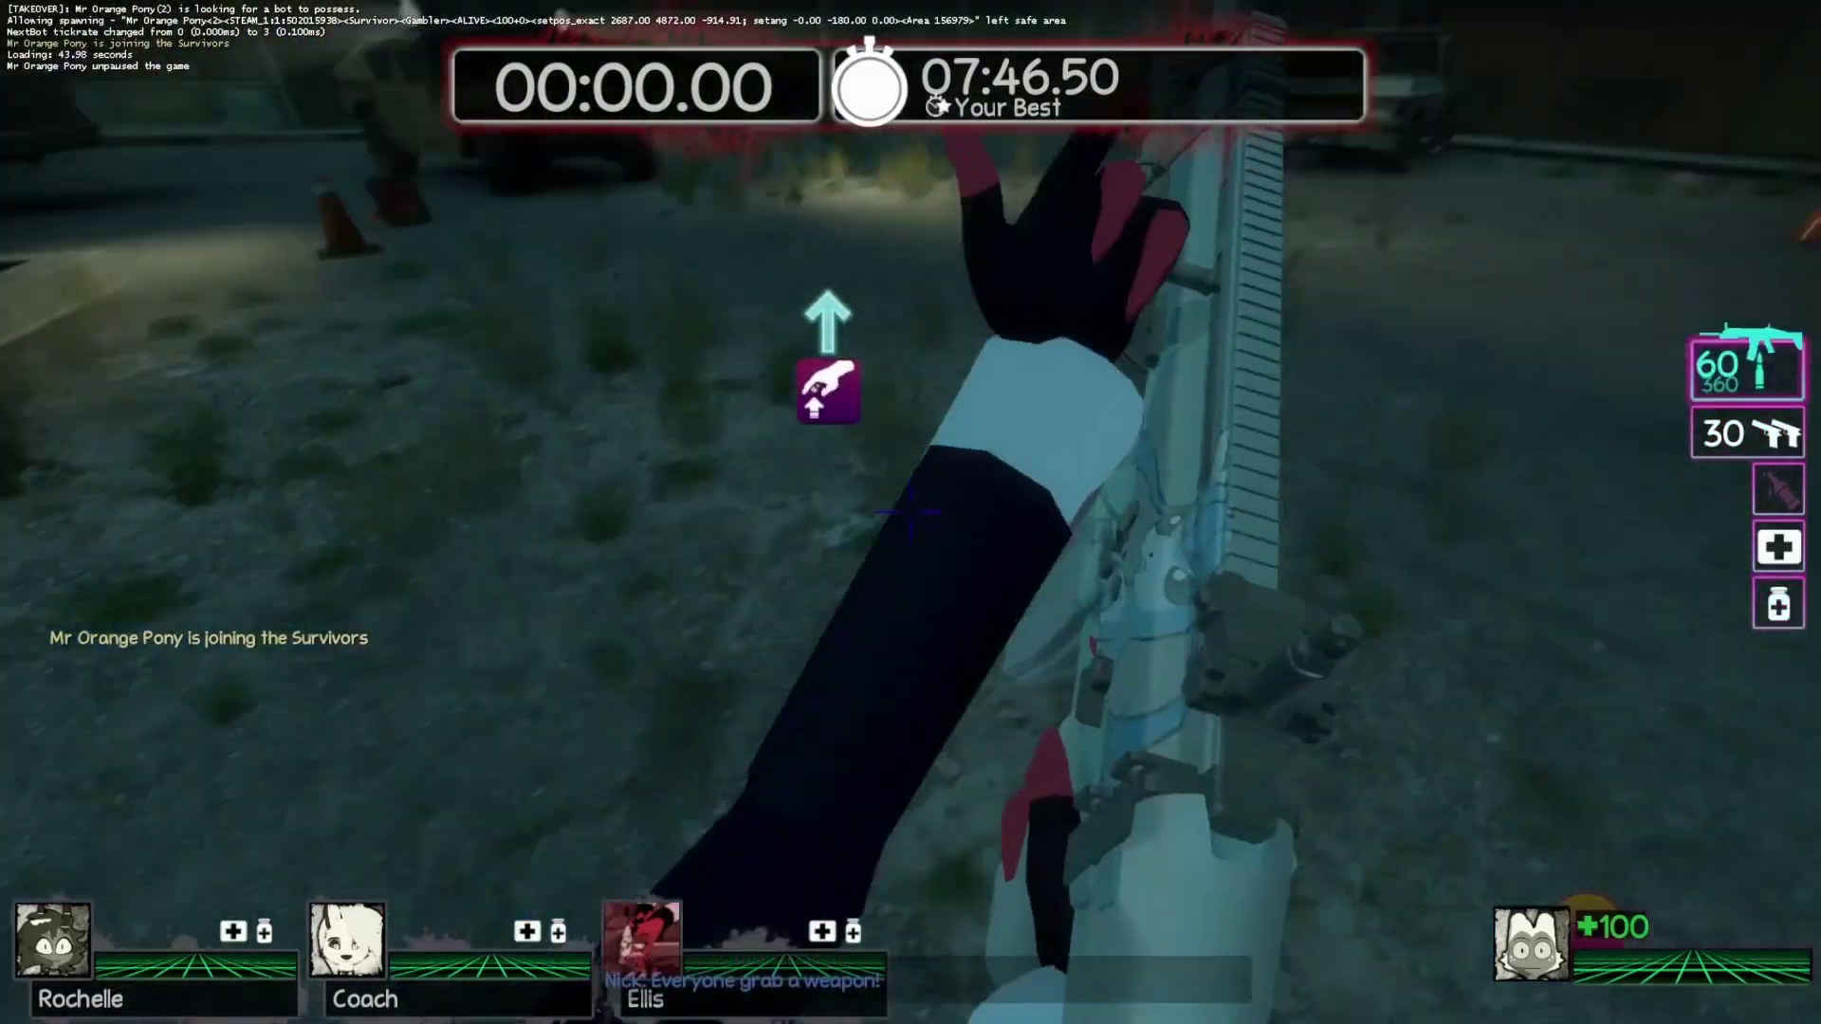
key("2")
key("1")
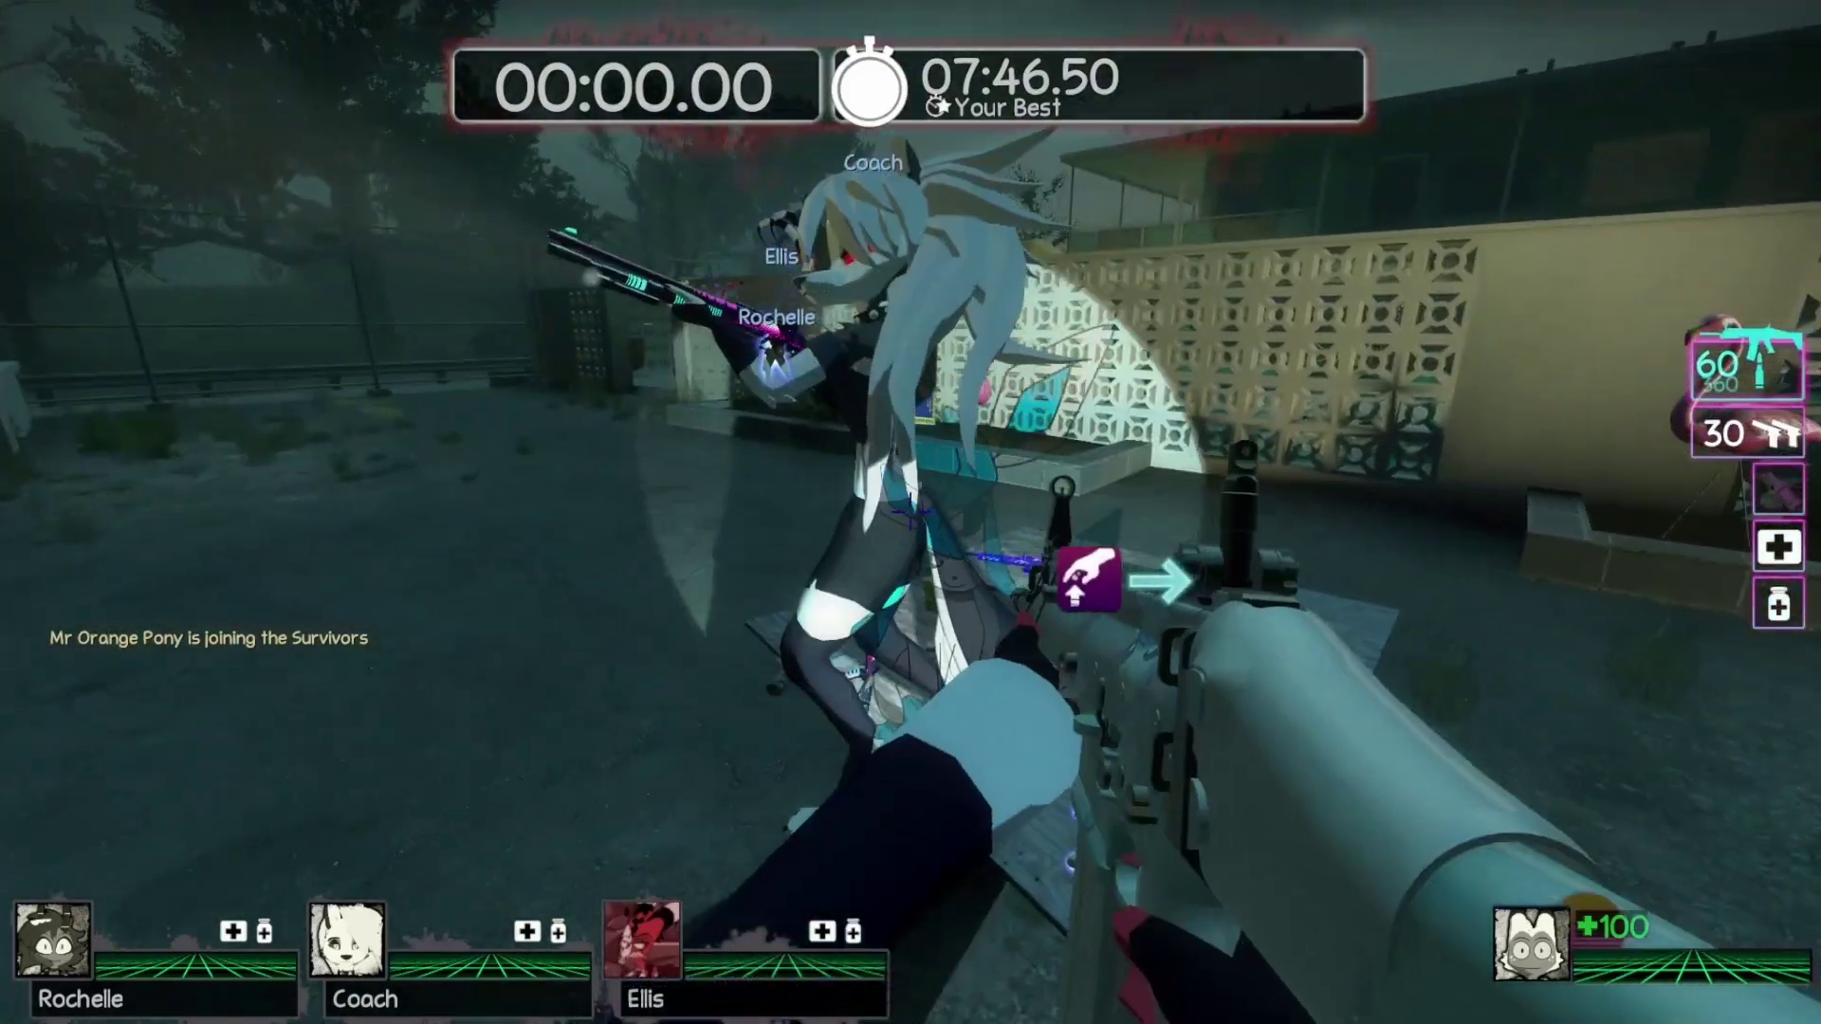
left_click(910, 512)
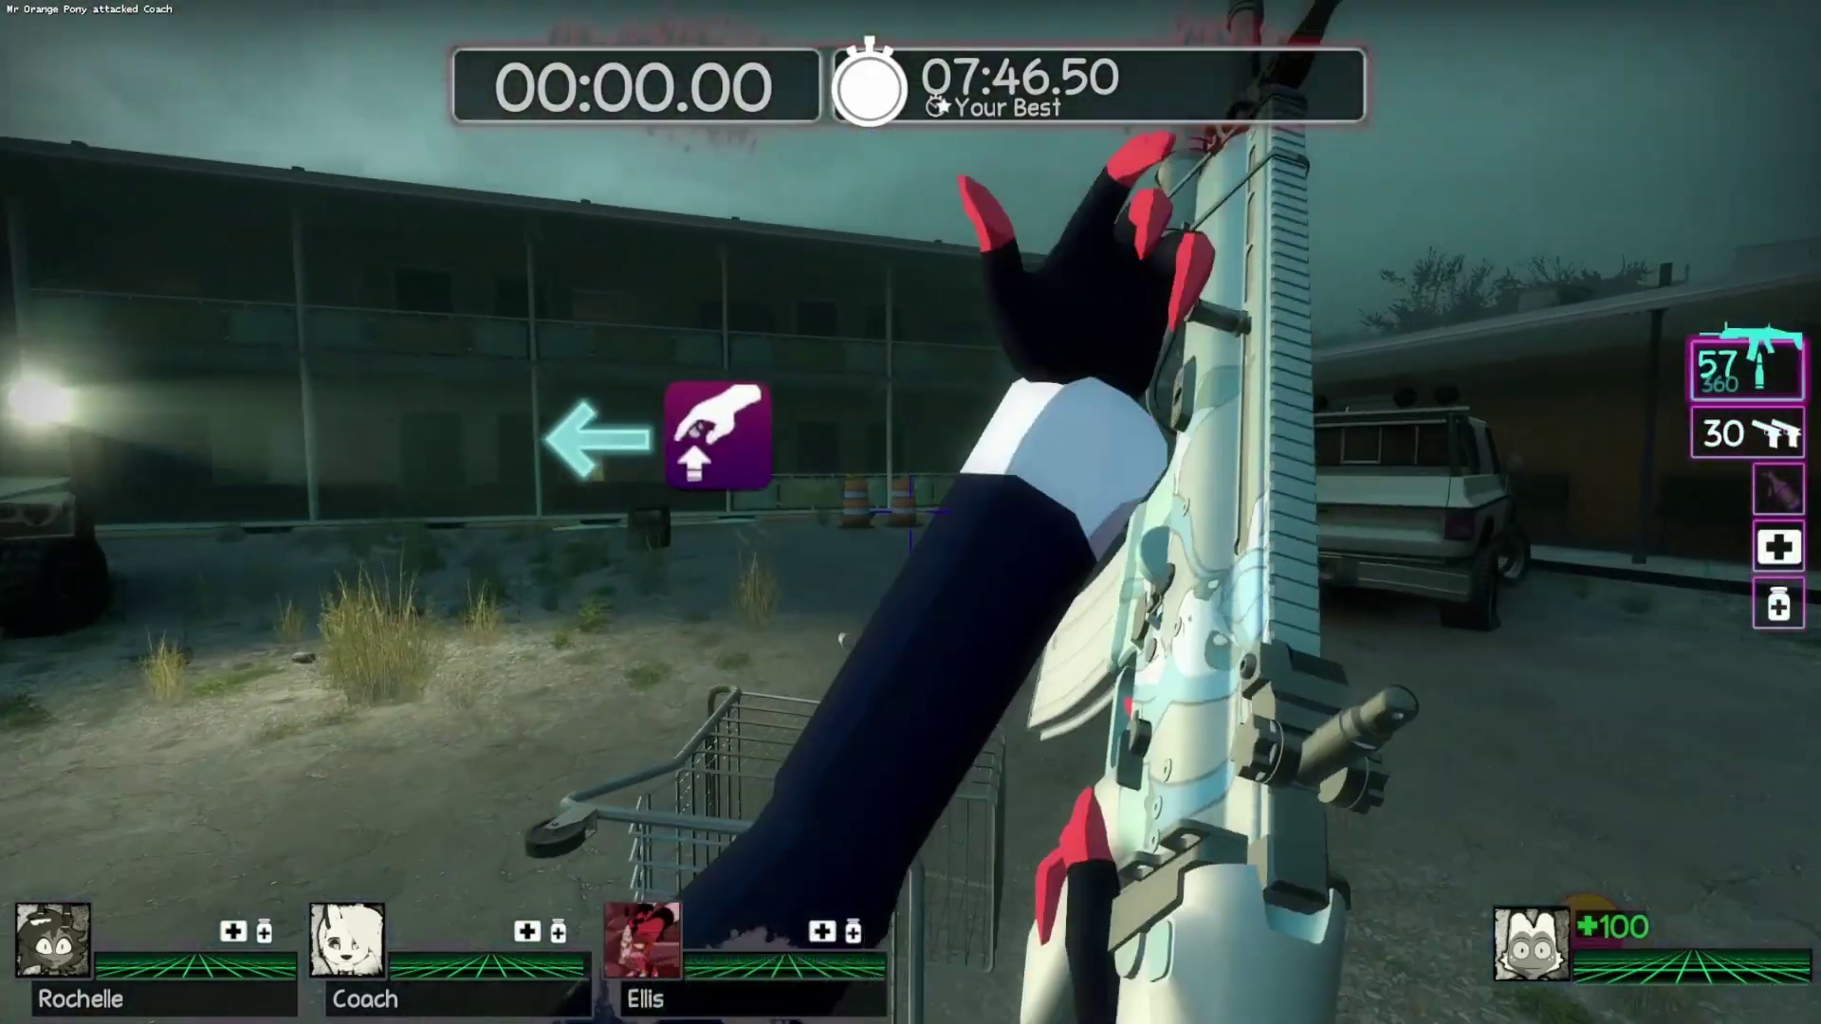
key("r")
Walk toward the cars with the flashlight on, cycling pistols, medkit and SMG slots
key("w")
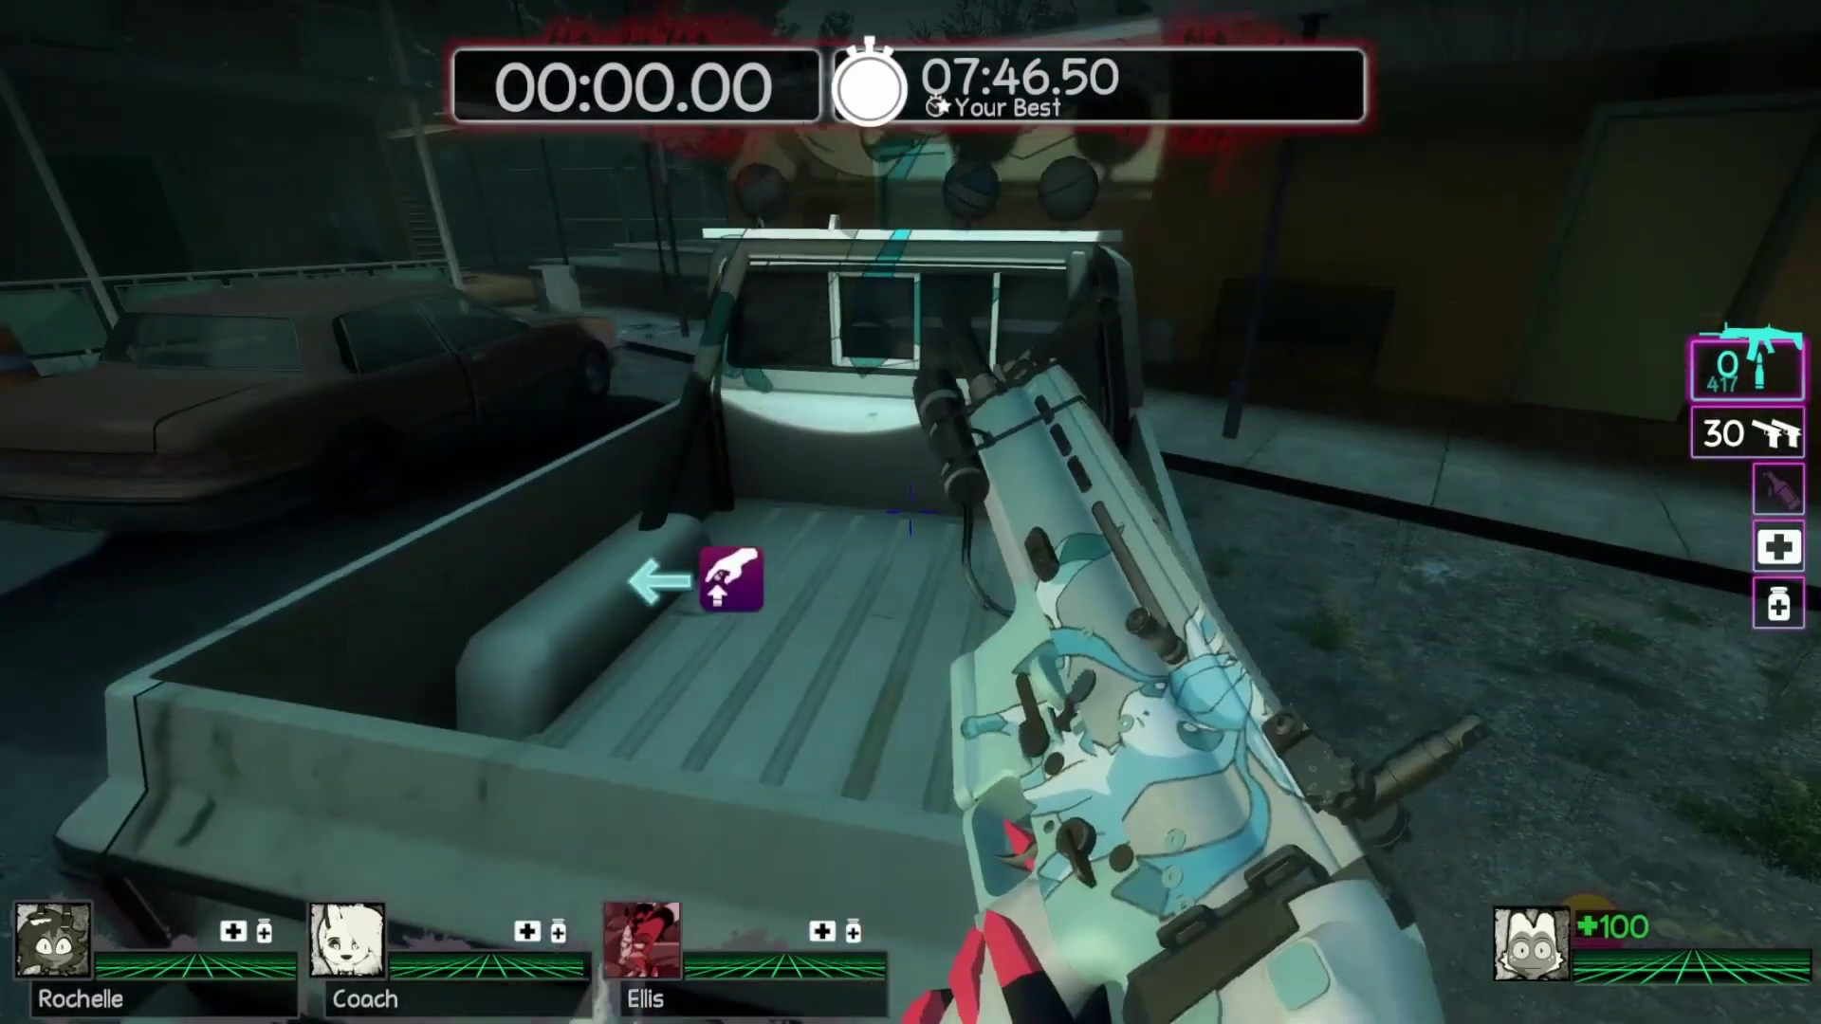
key("w")
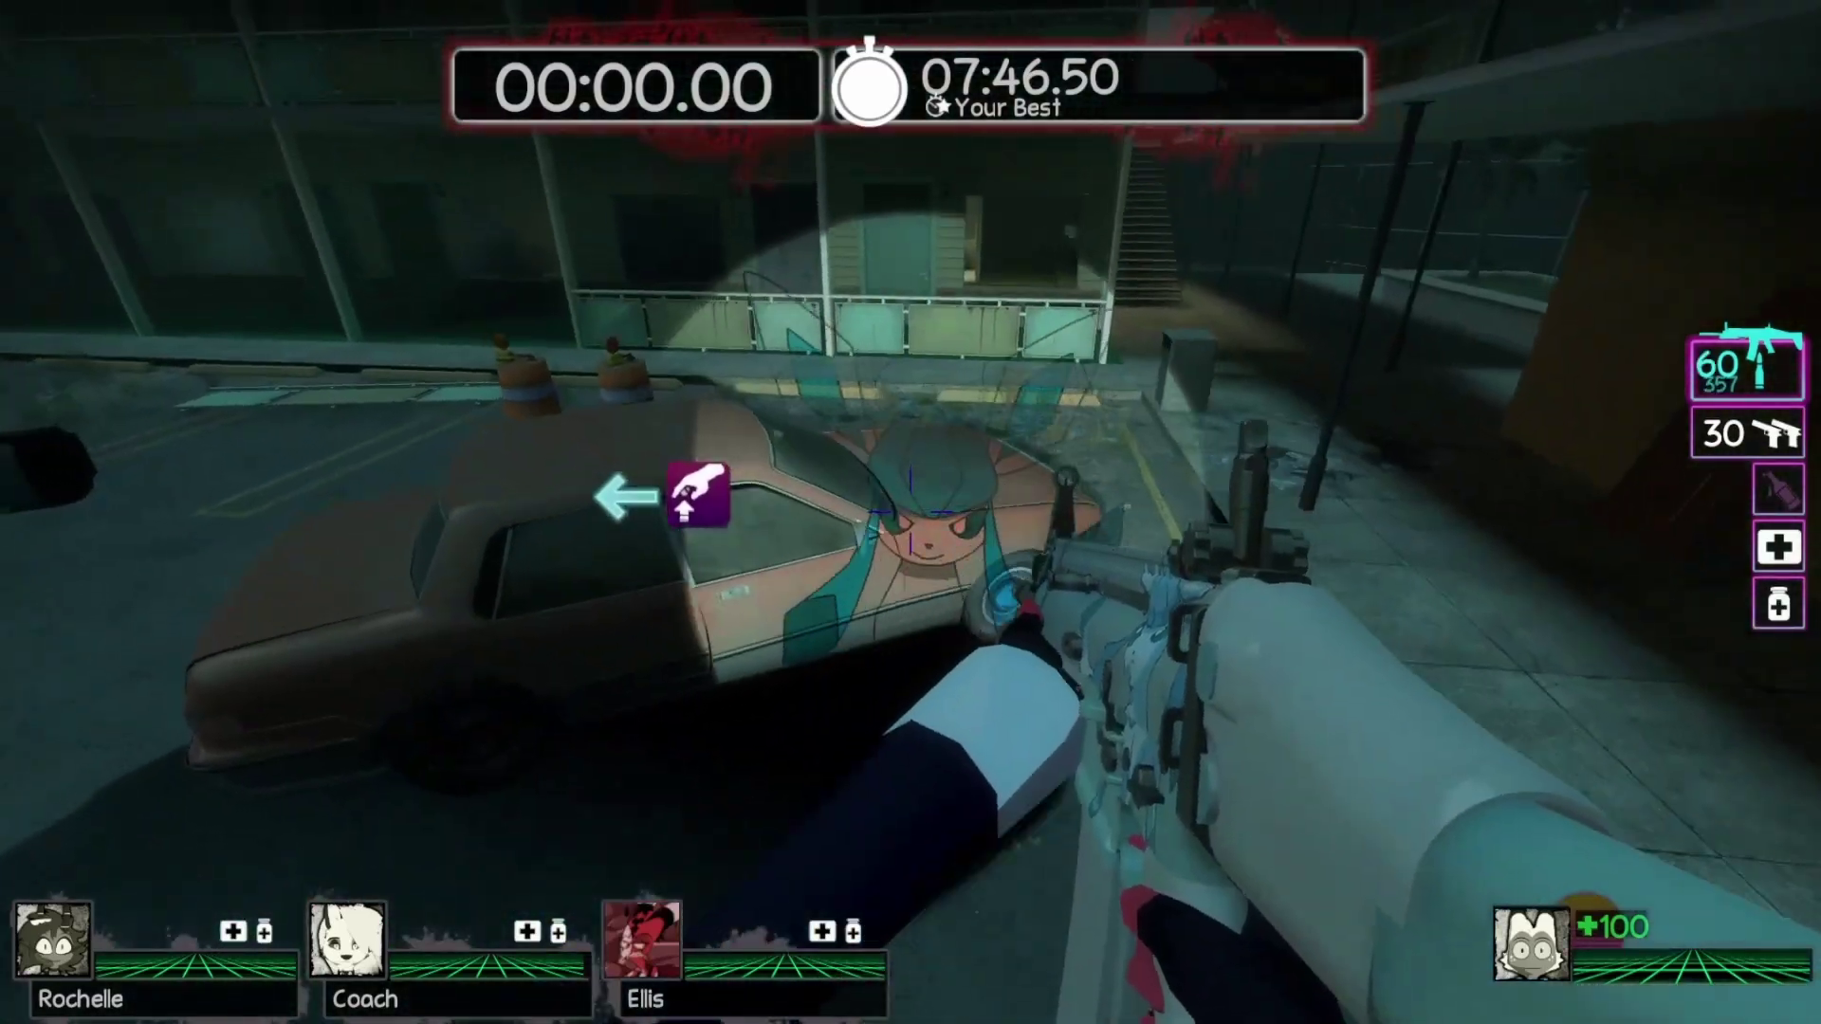
key("2")
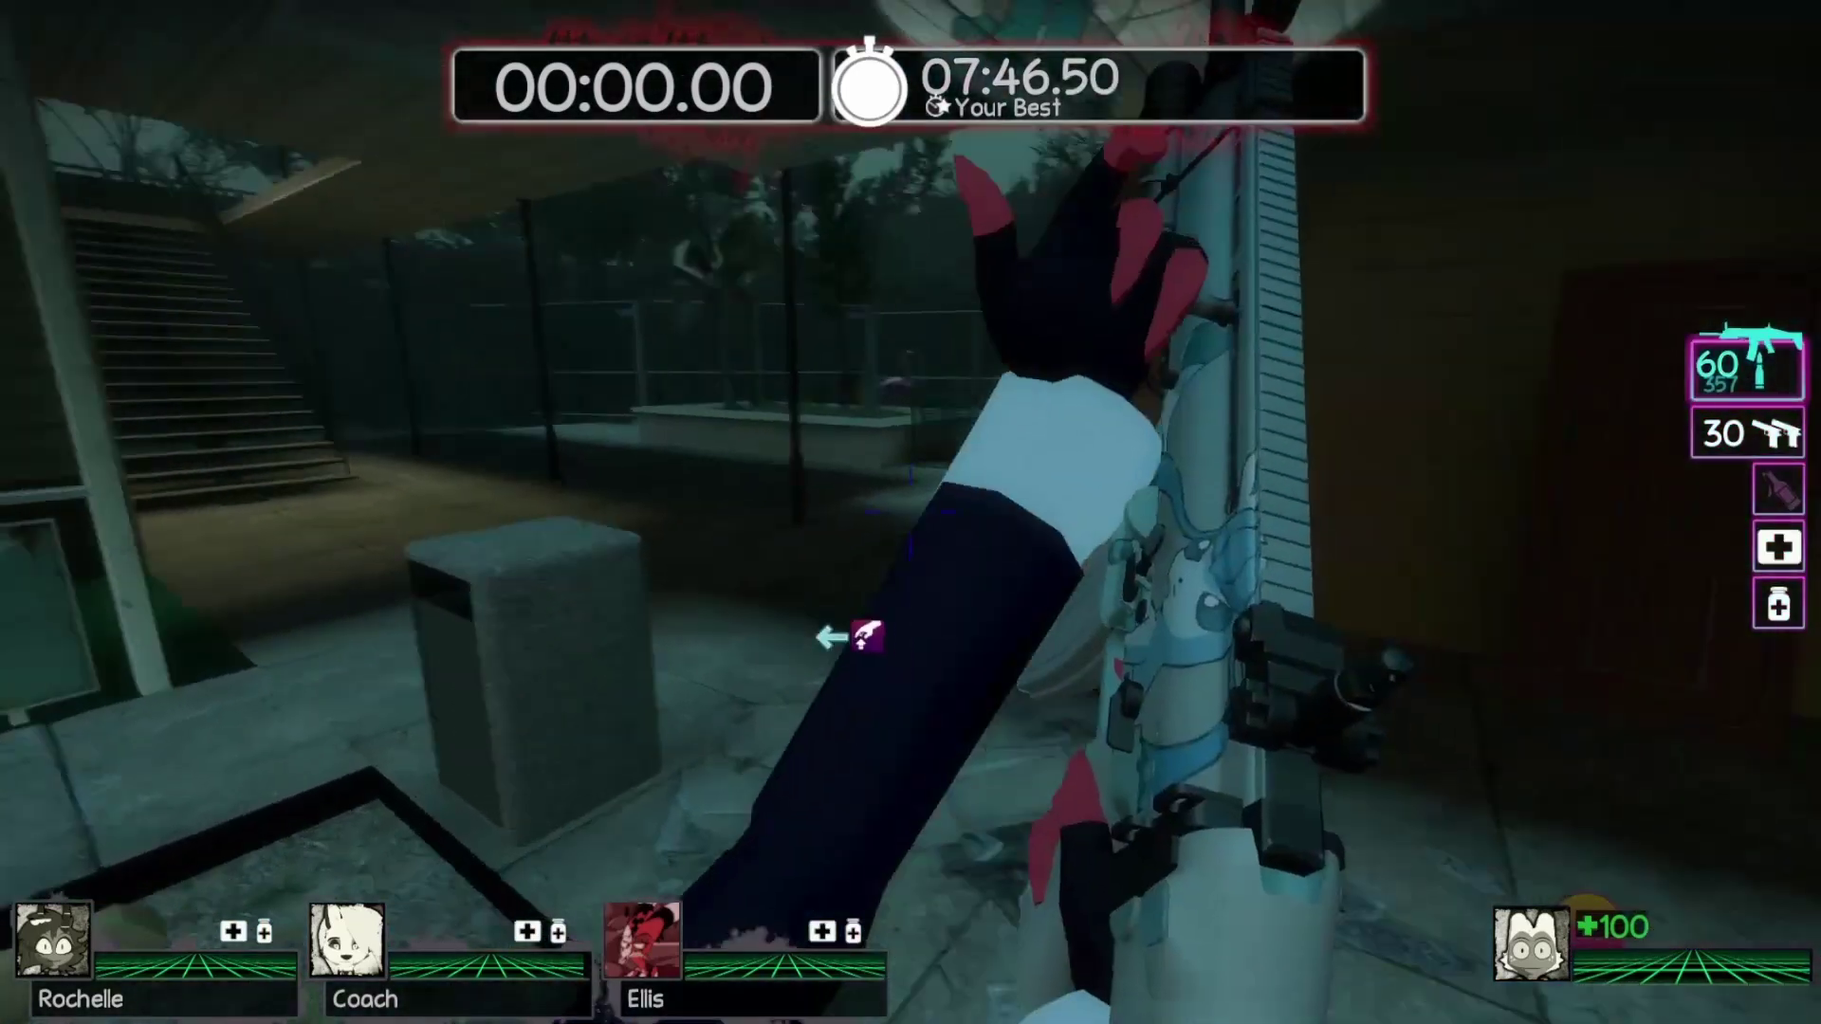
key("f")
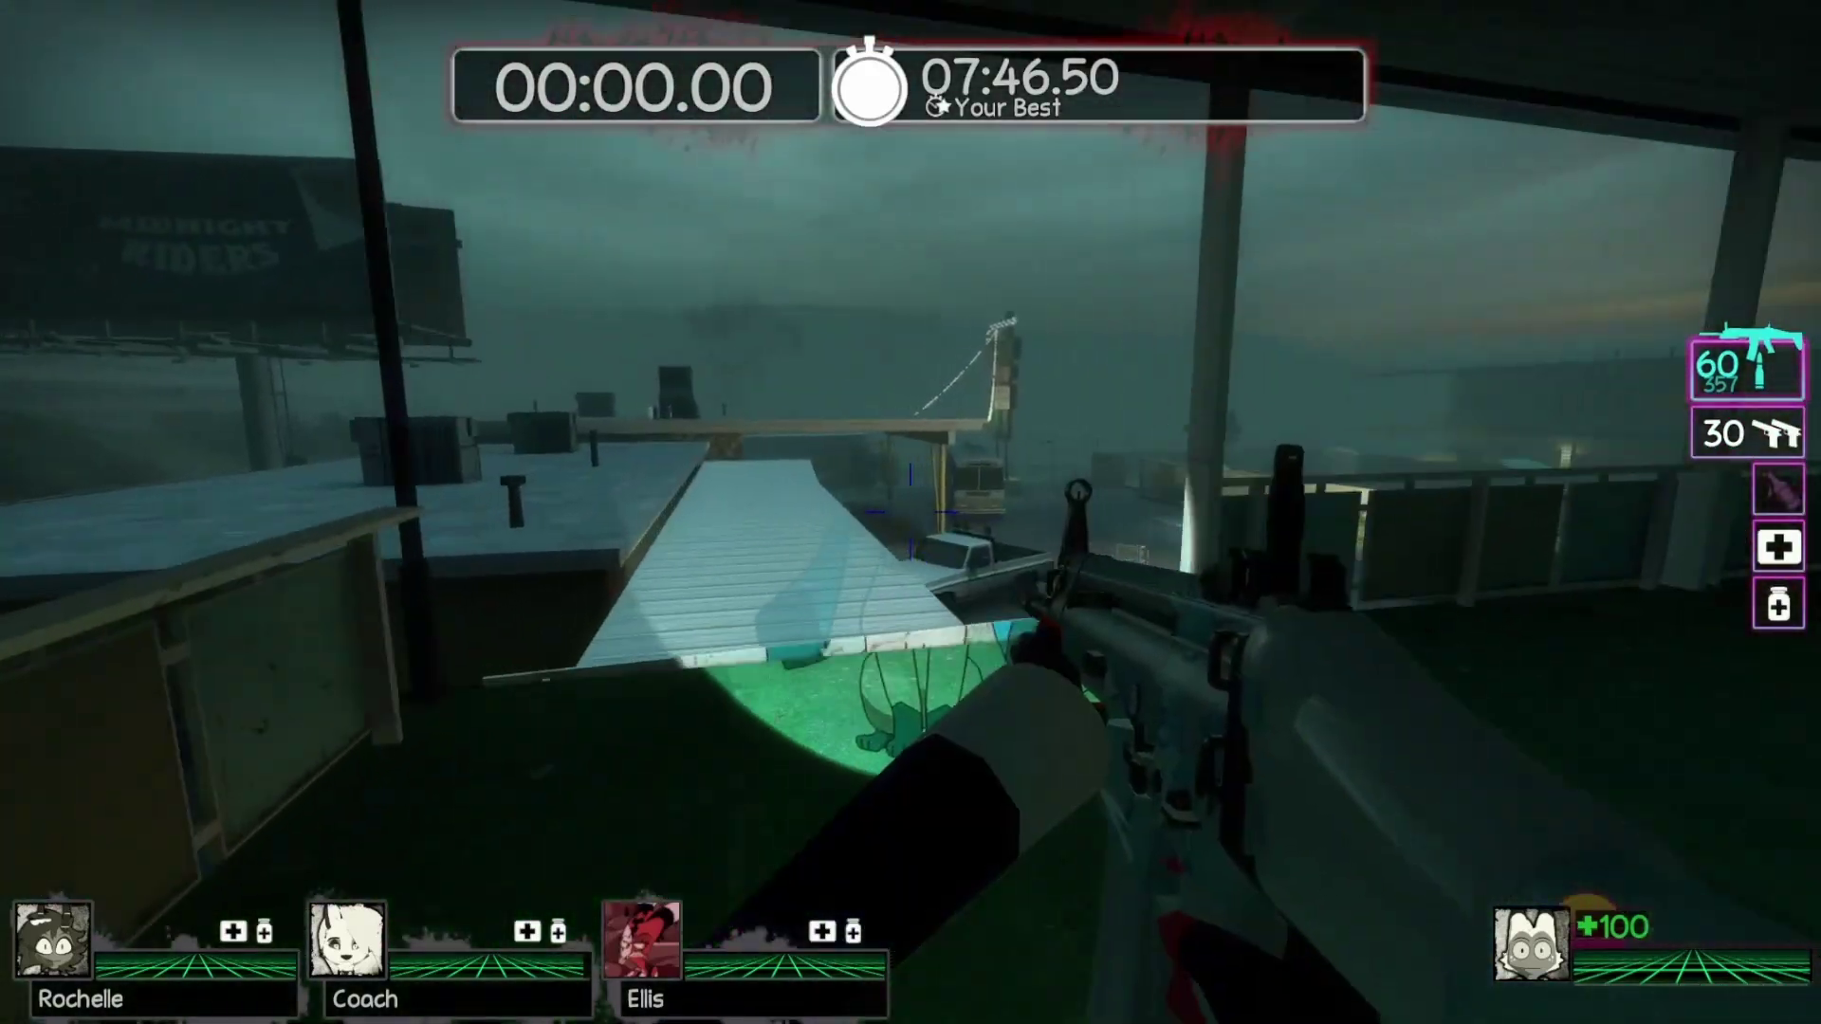
key("4")
key("1")
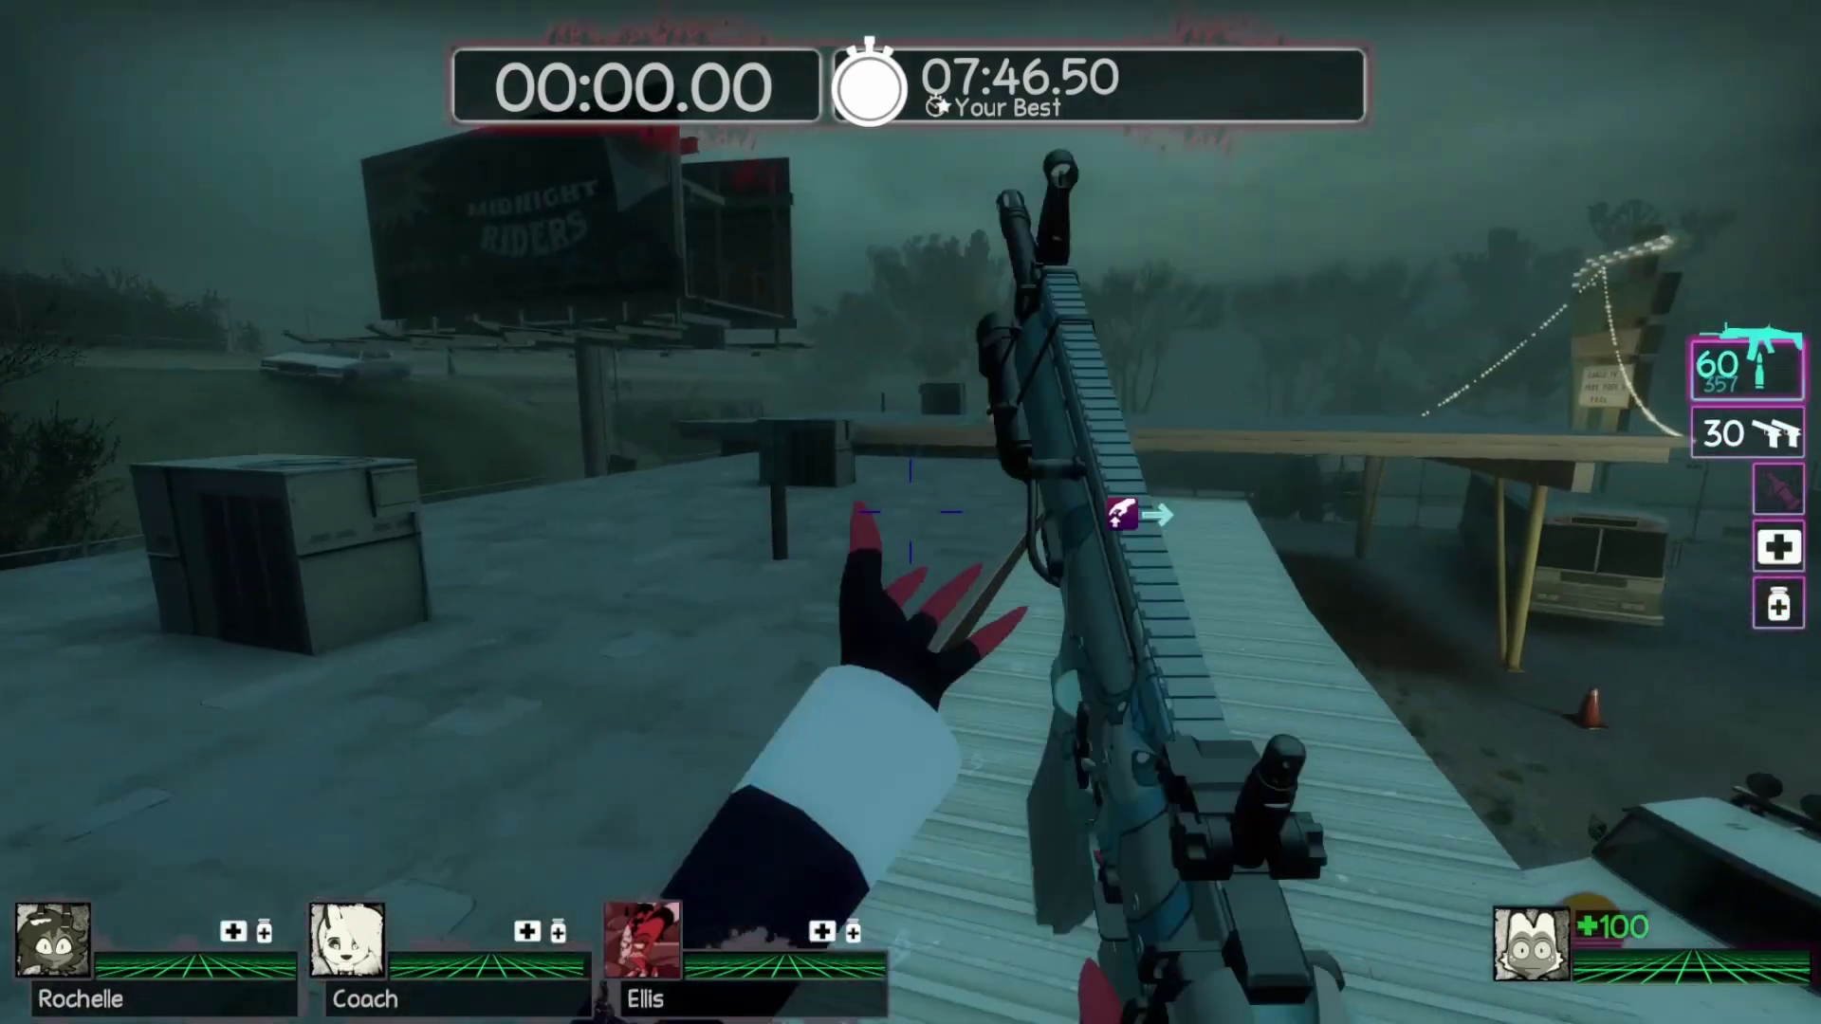
key("2")
key("1")
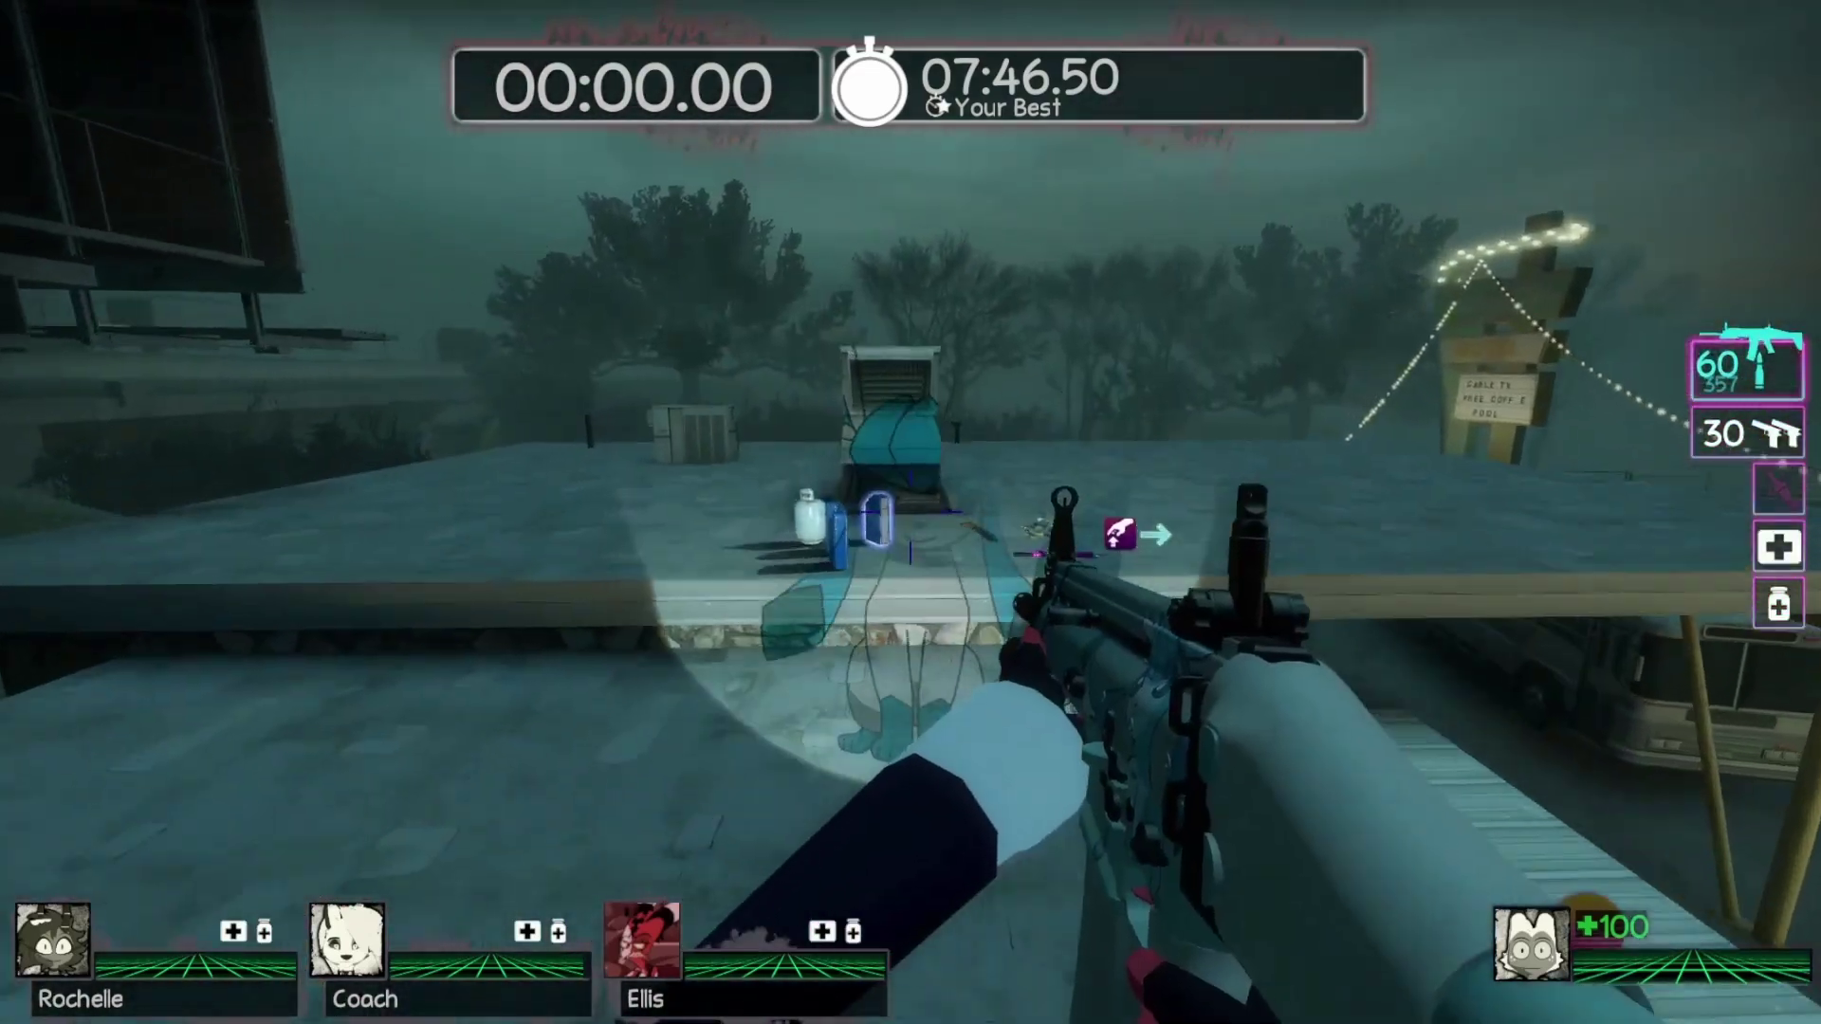
Pick up and drop the blue gas can twice, then grab the propane tank
key("e")
key("1")
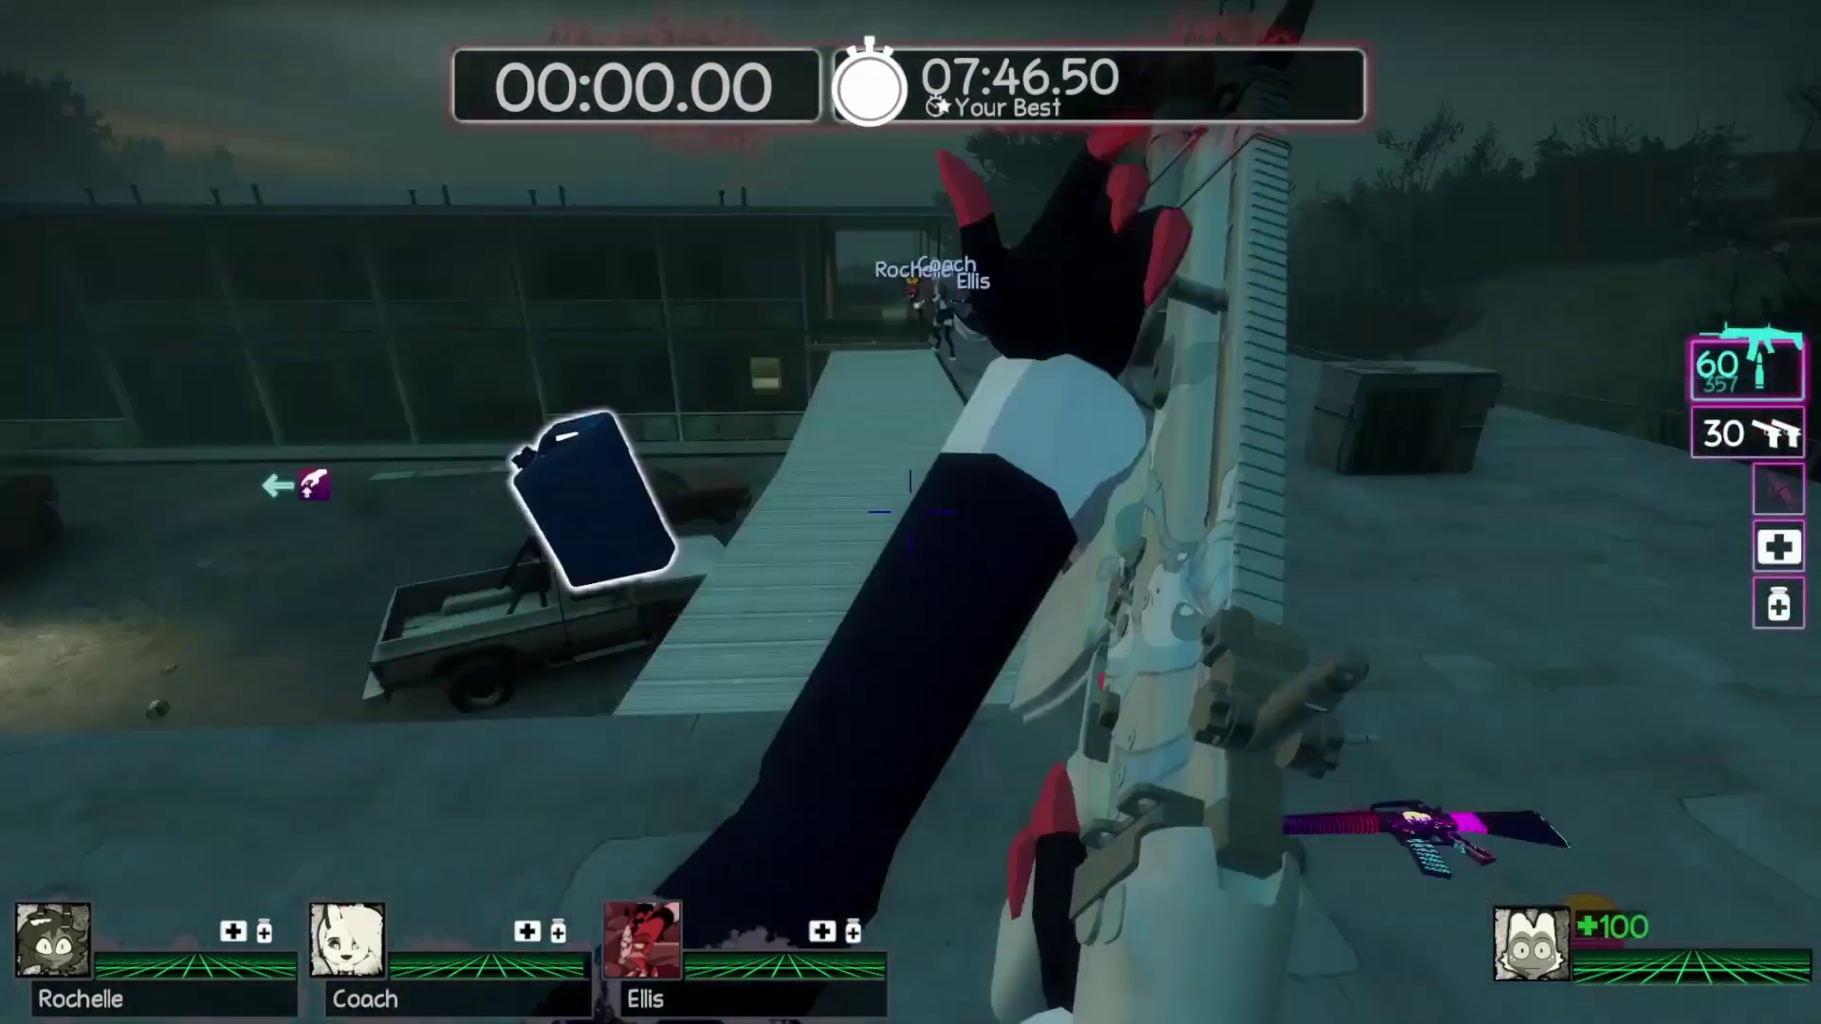
key("e")
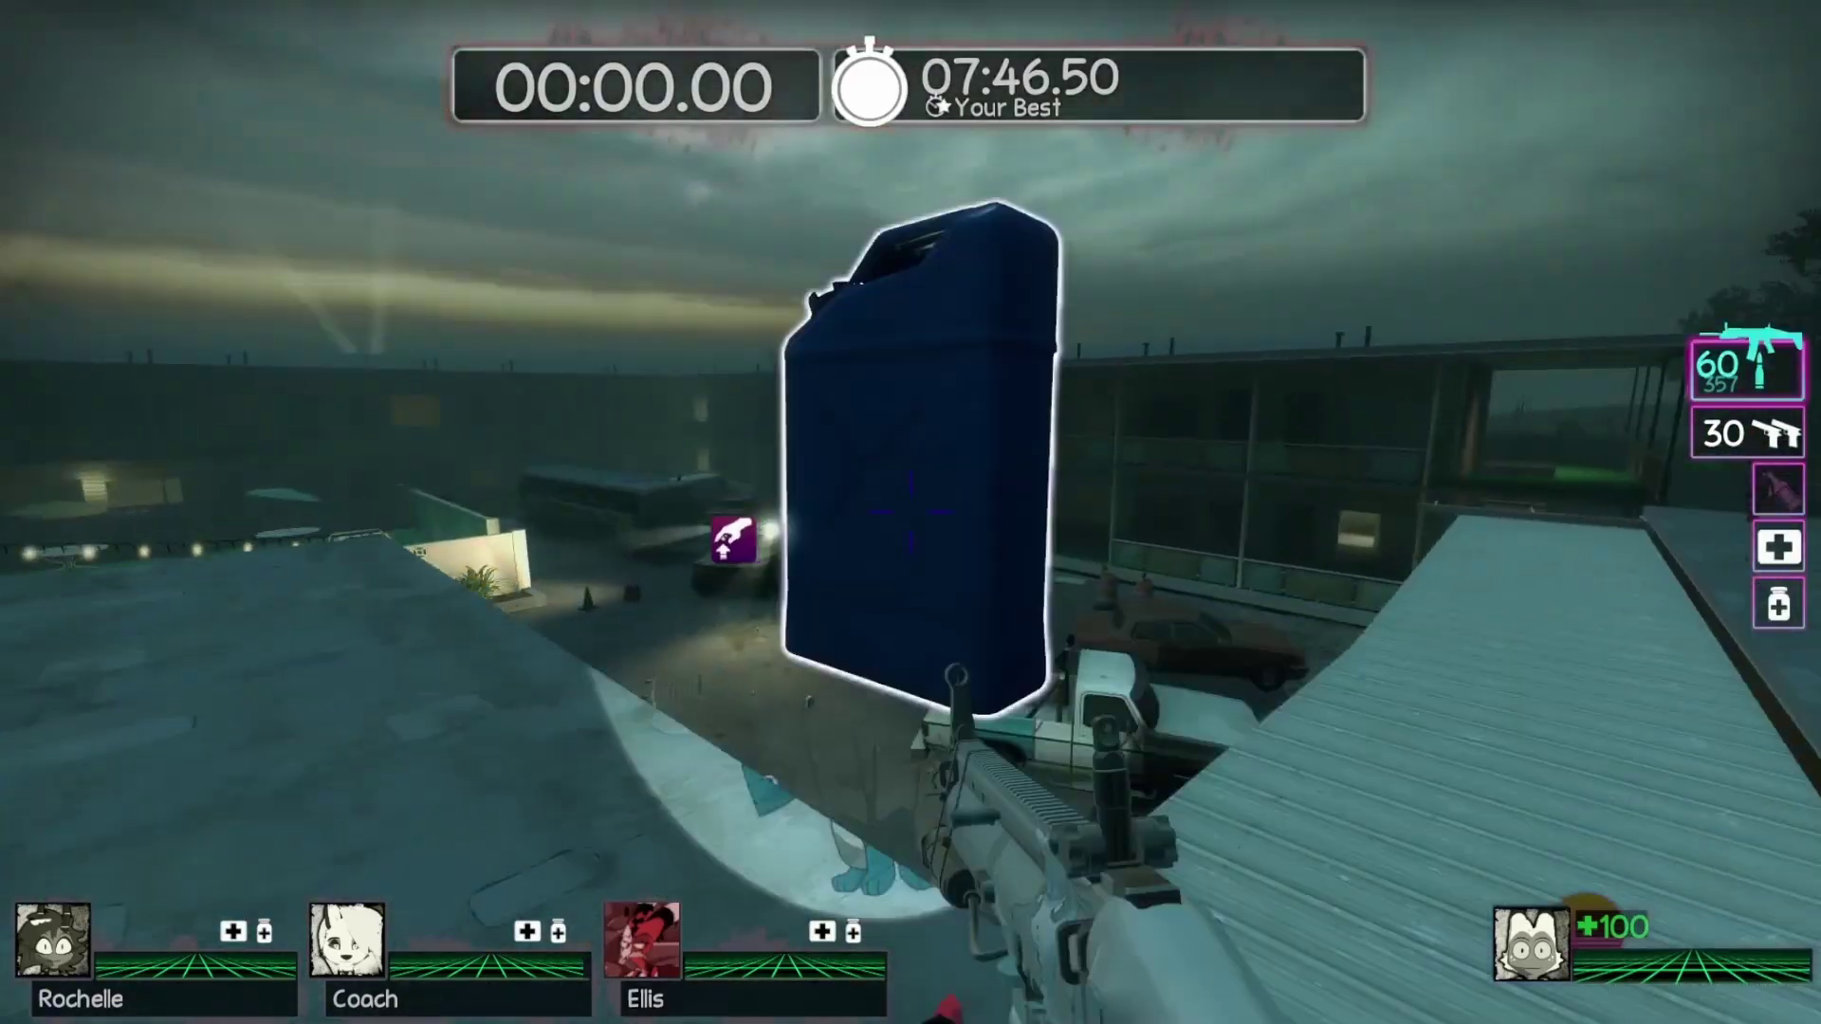
key("1")
key("e")
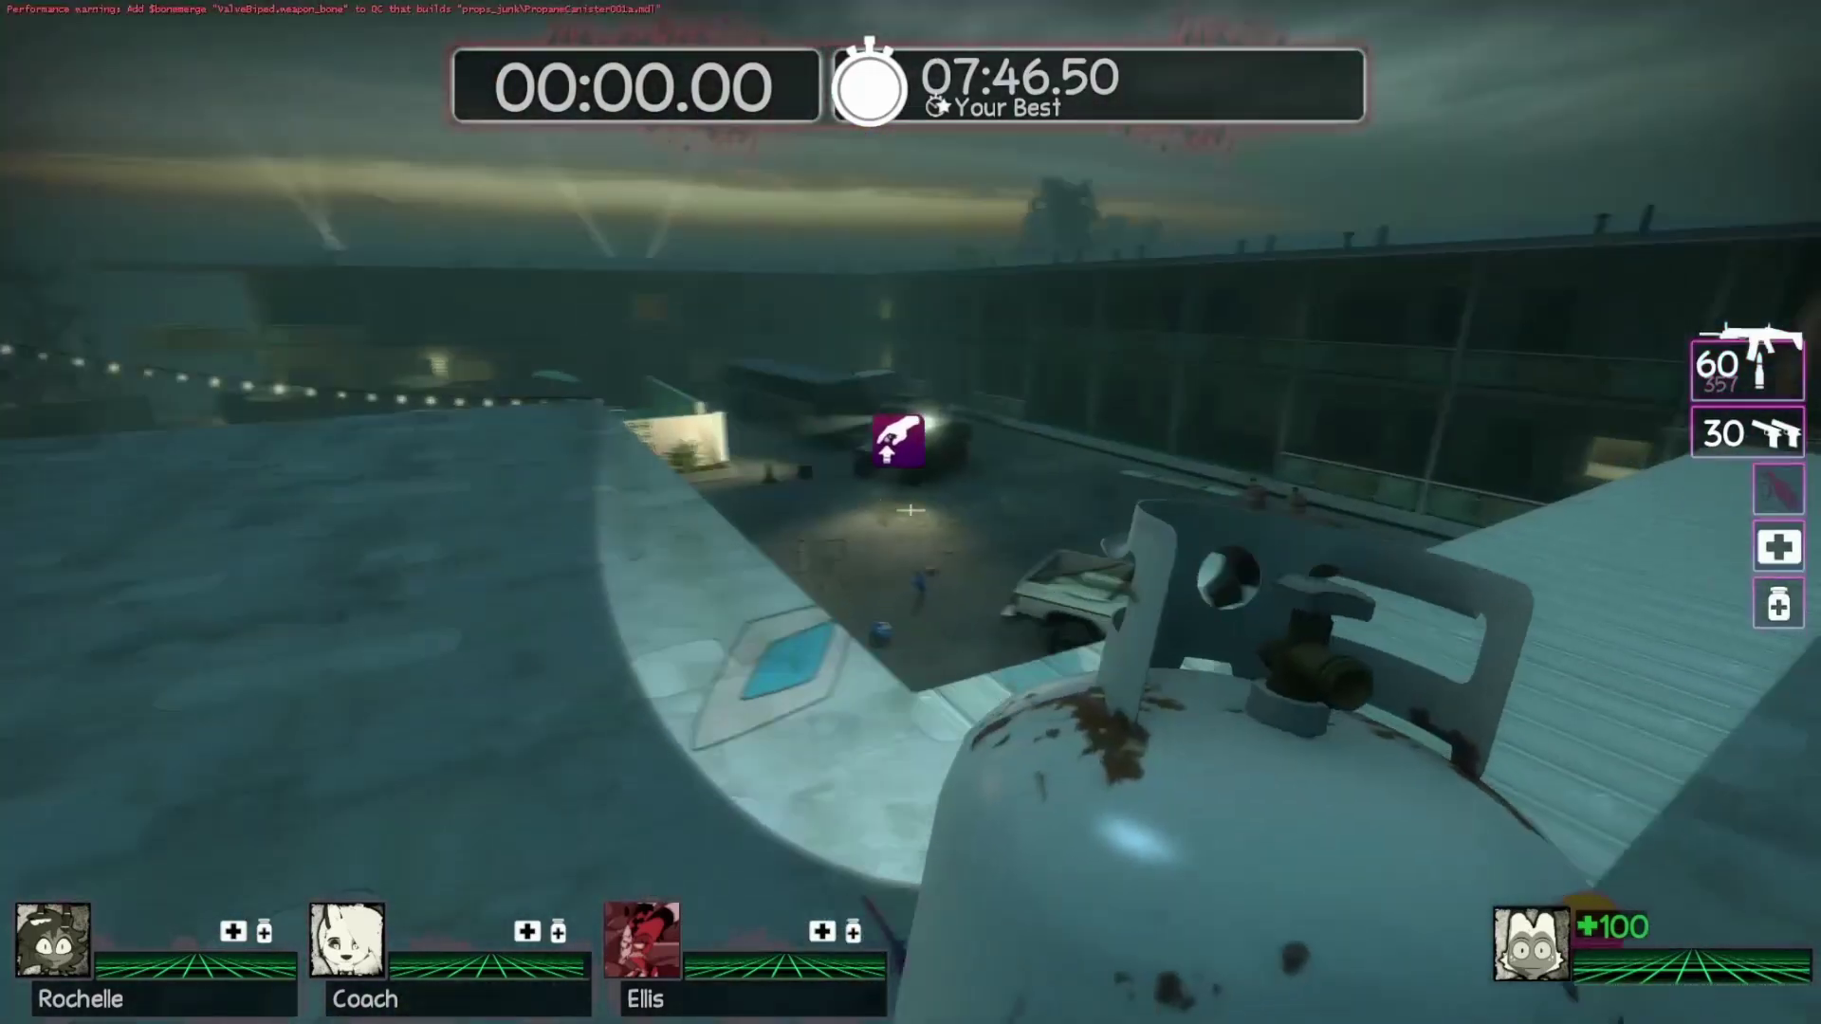